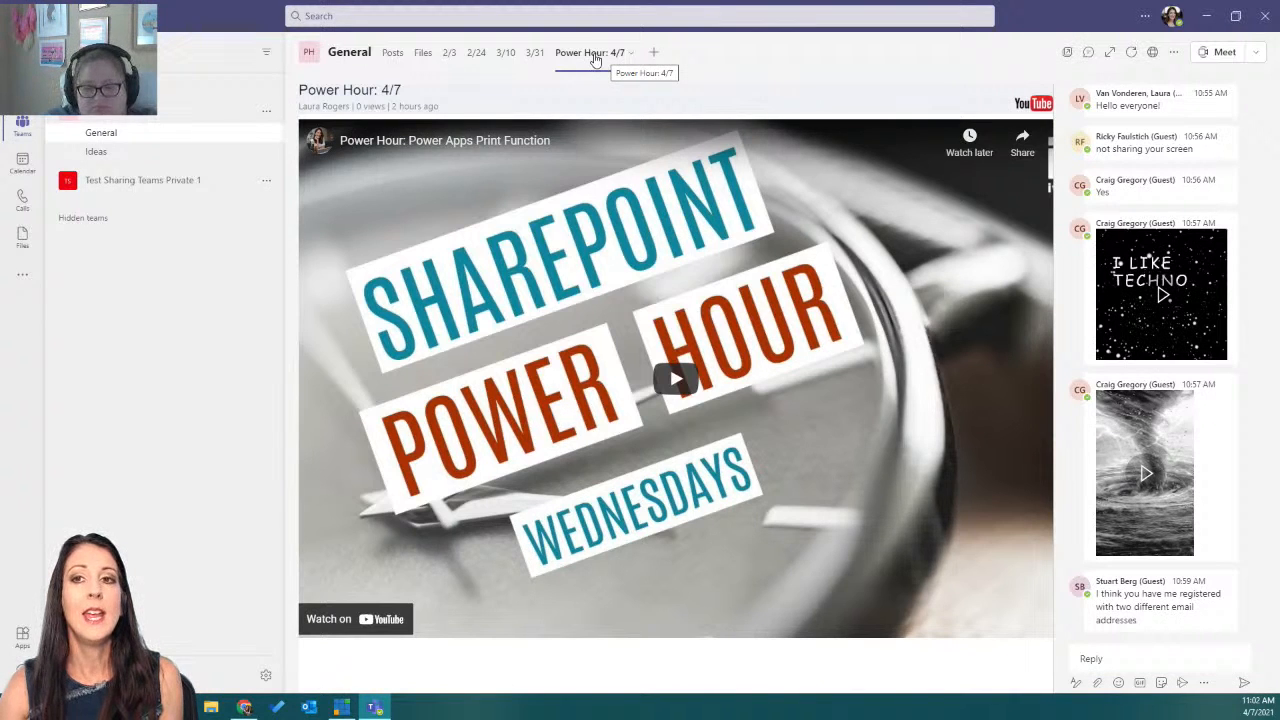
click(1089, 55)
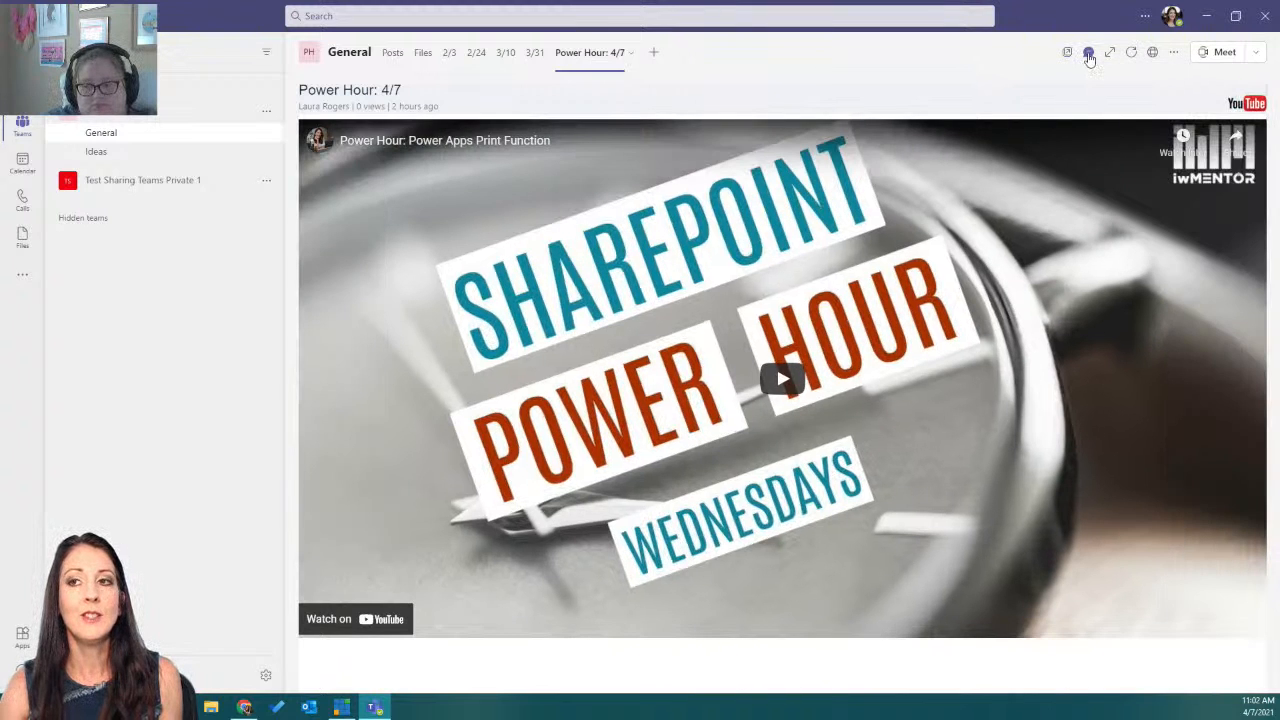
click(1089, 55)
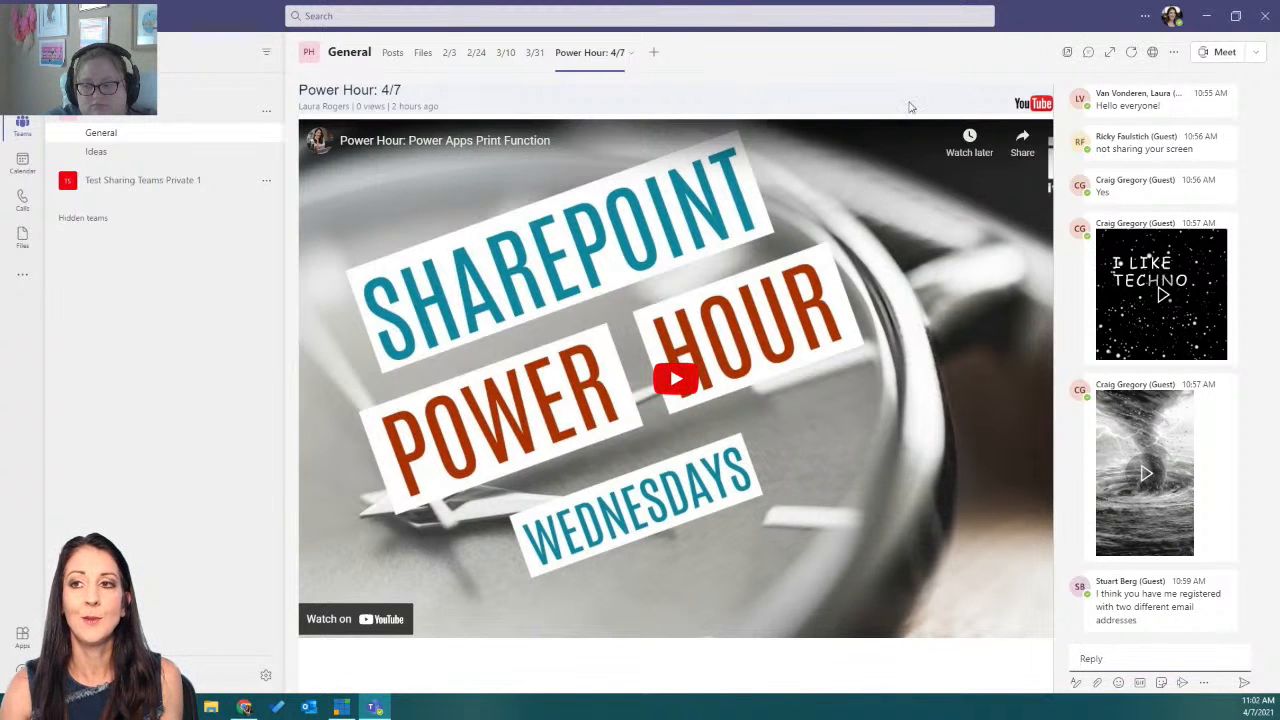
drag(1014, 22, 0, 140)
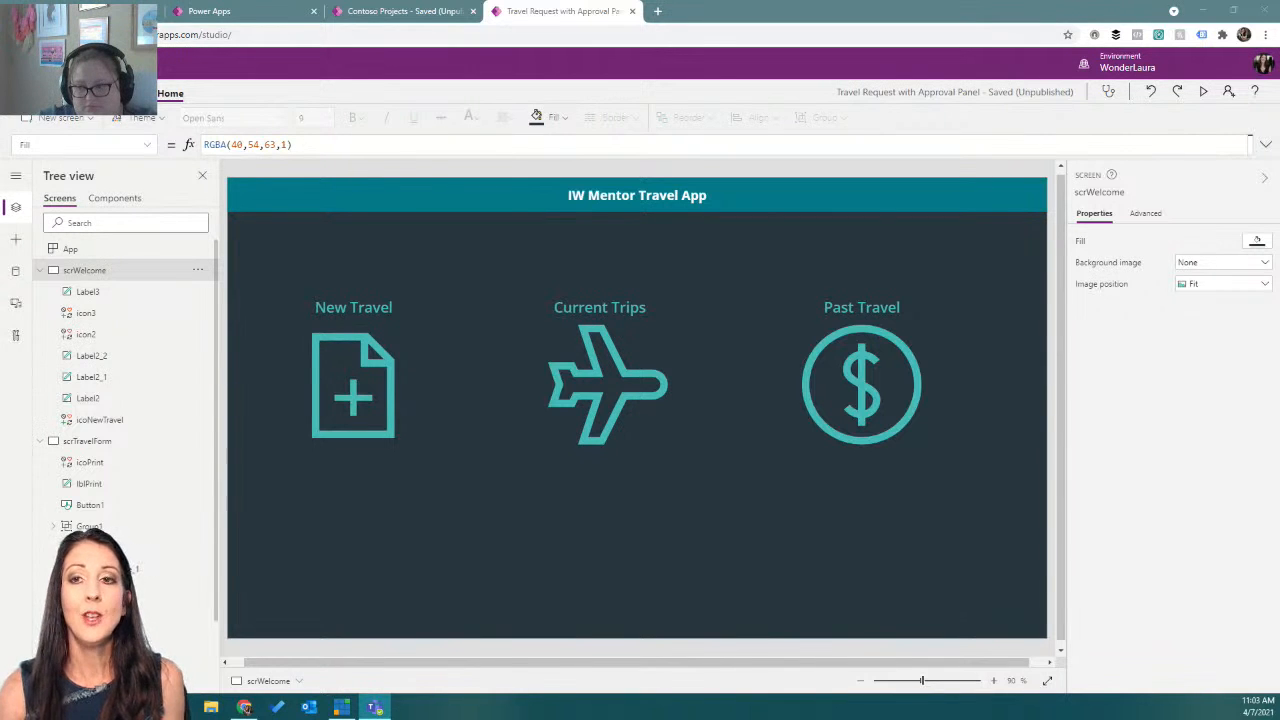
Preview the travel app and open a couple of requests under Current Trips to review the request form.
click(1204, 92)
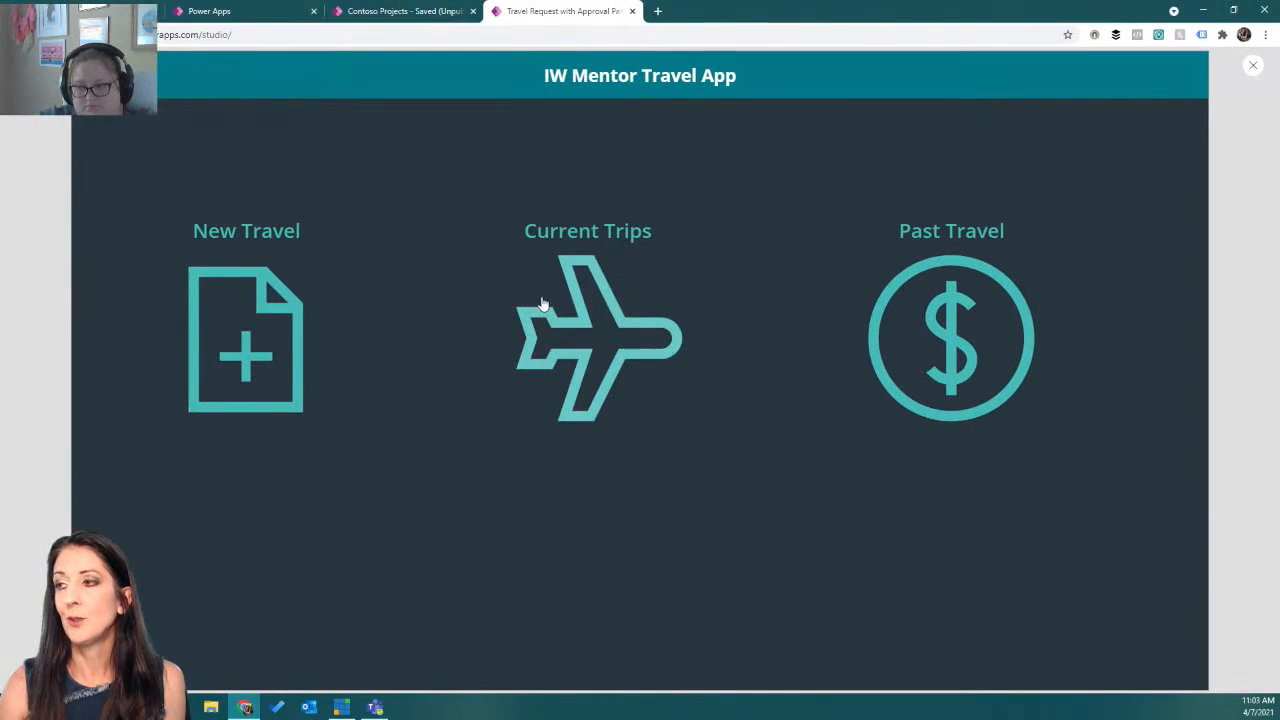
click(583, 334)
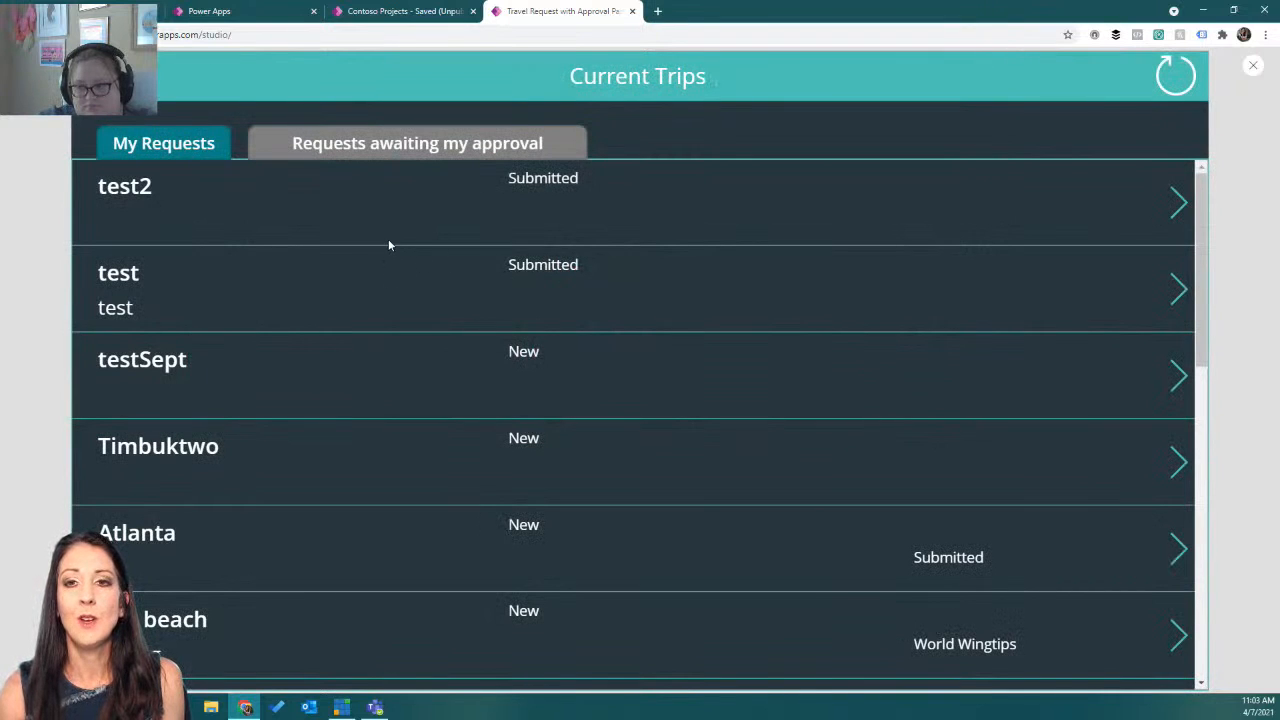
click(363, 236)
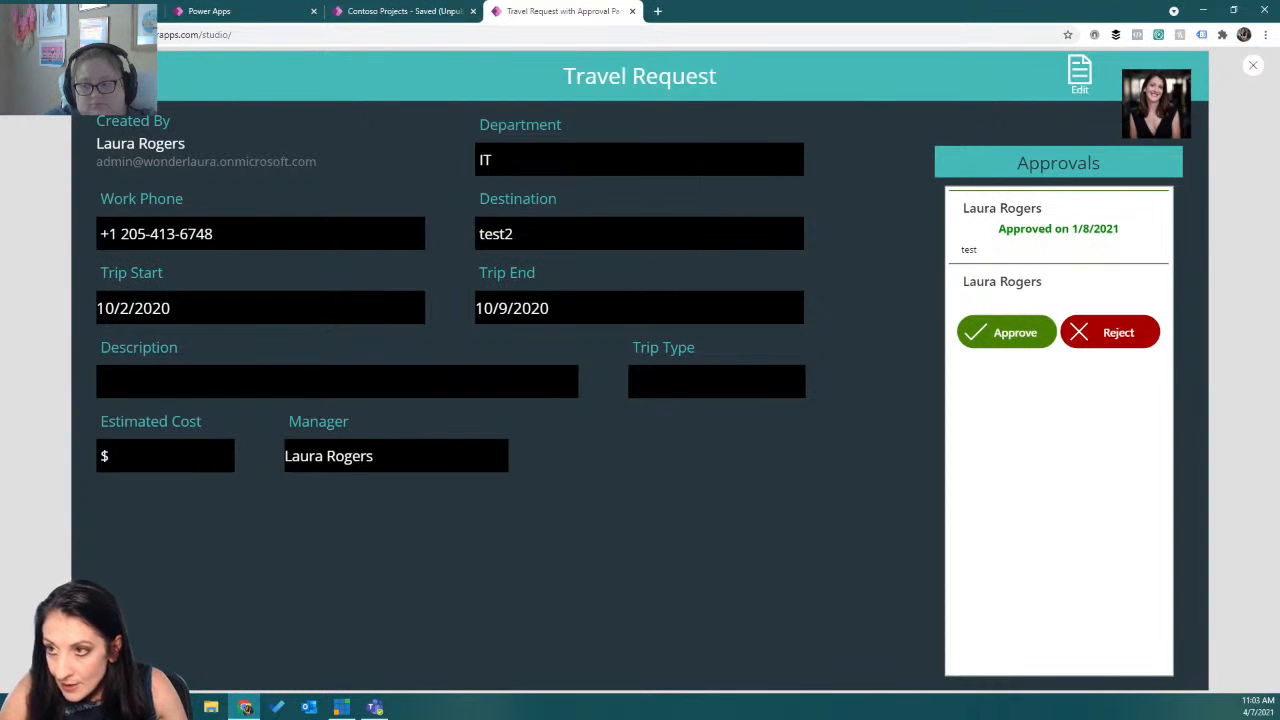
click(104, 77)
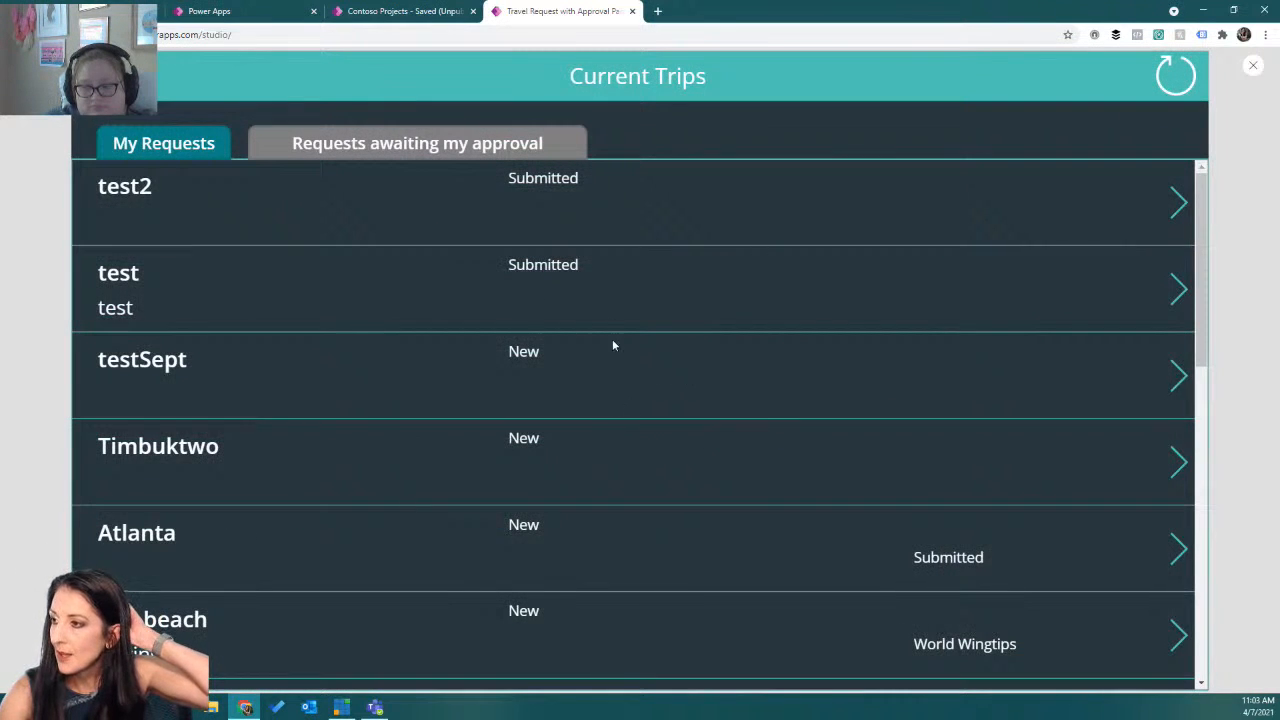
scroll(591, 302, down, 4)
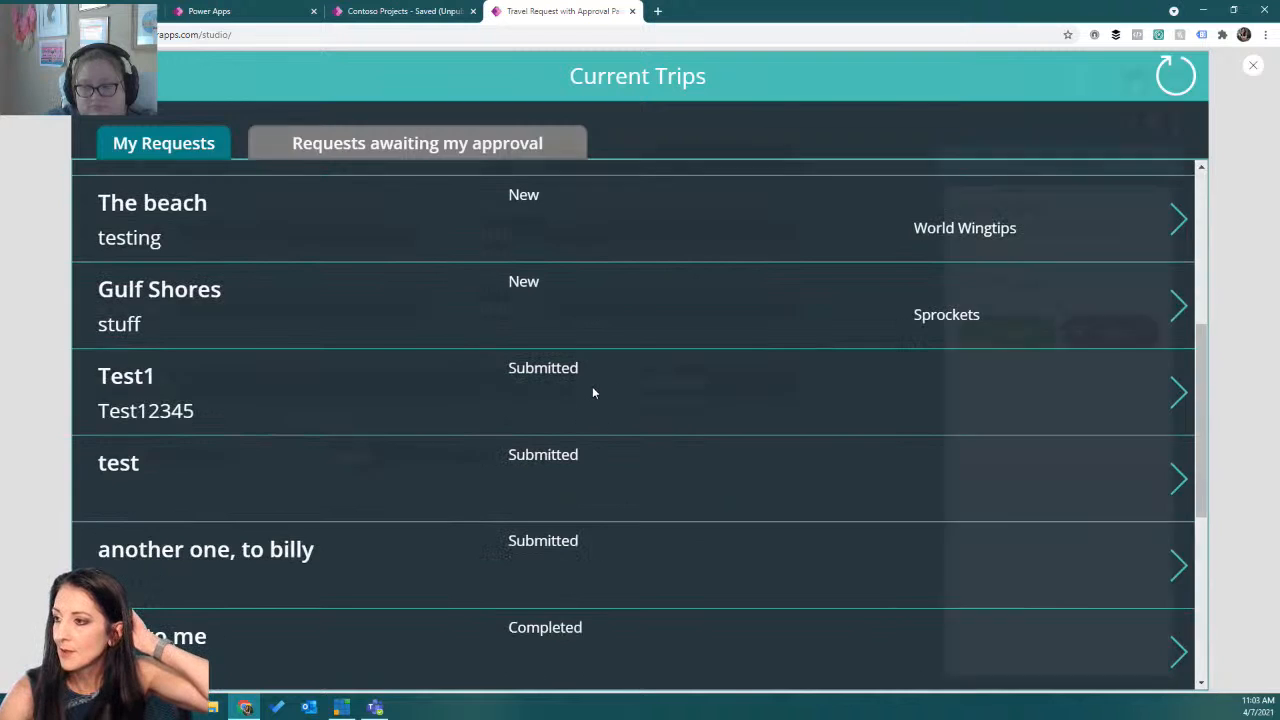
click(592, 393)
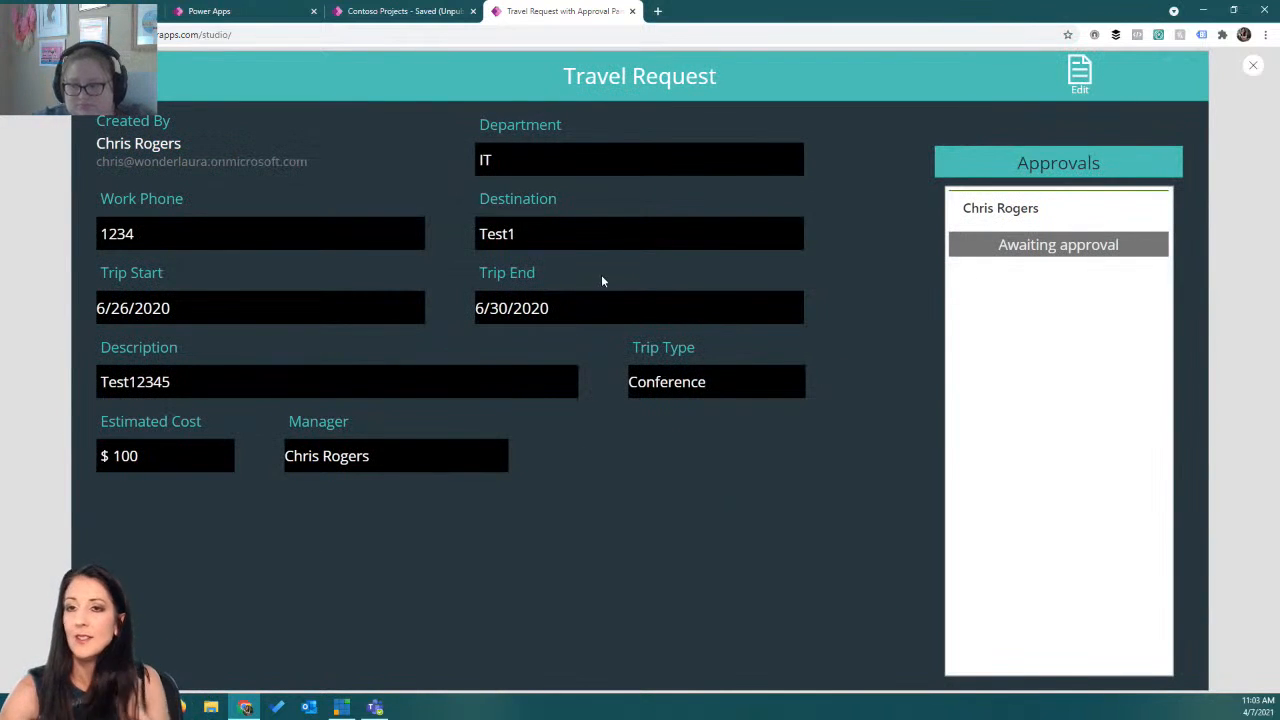
click(1253, 66)
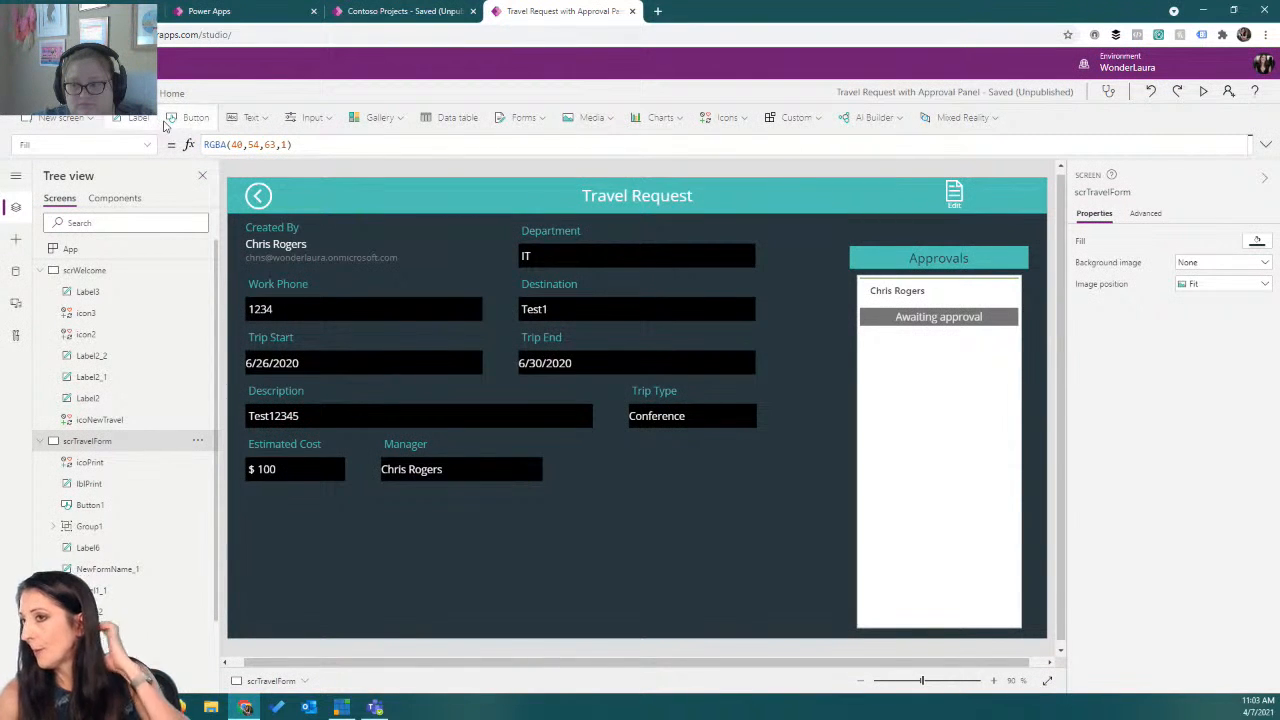
Insert a button on the travel request screen and move it into the header beside the Edit icon.
click(196, 117)
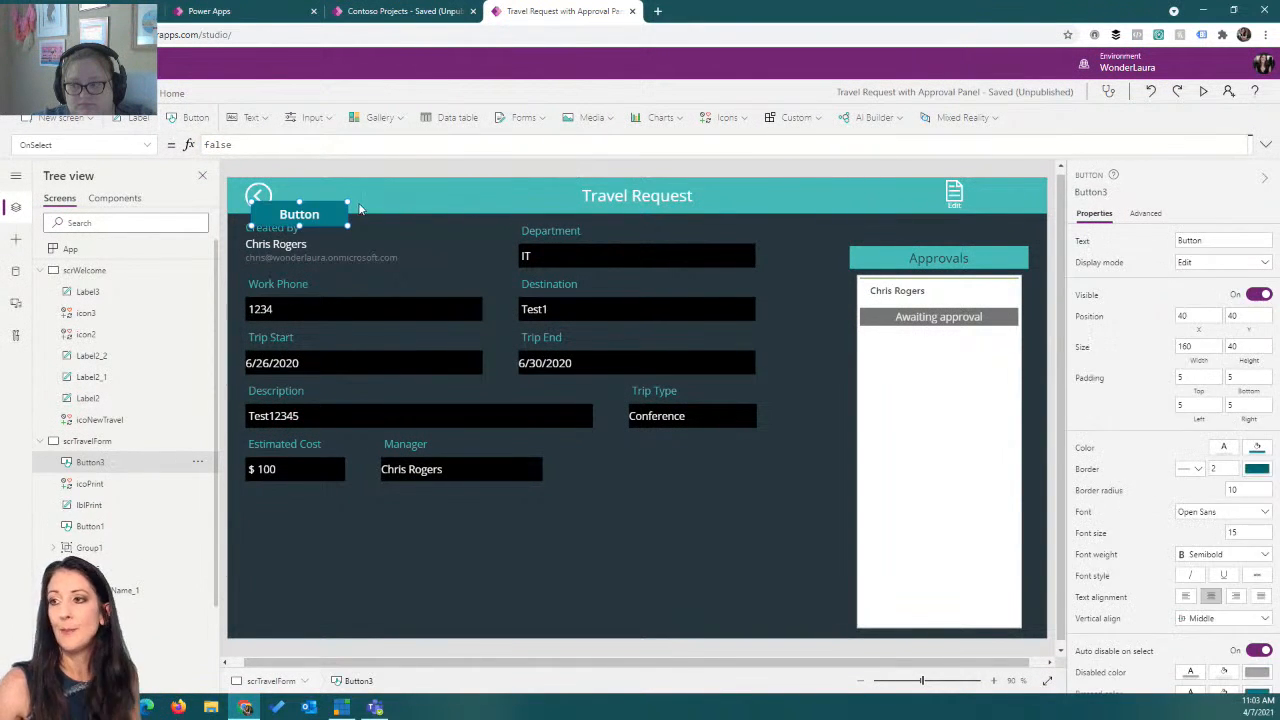
drag(330, 205, 838, 178)
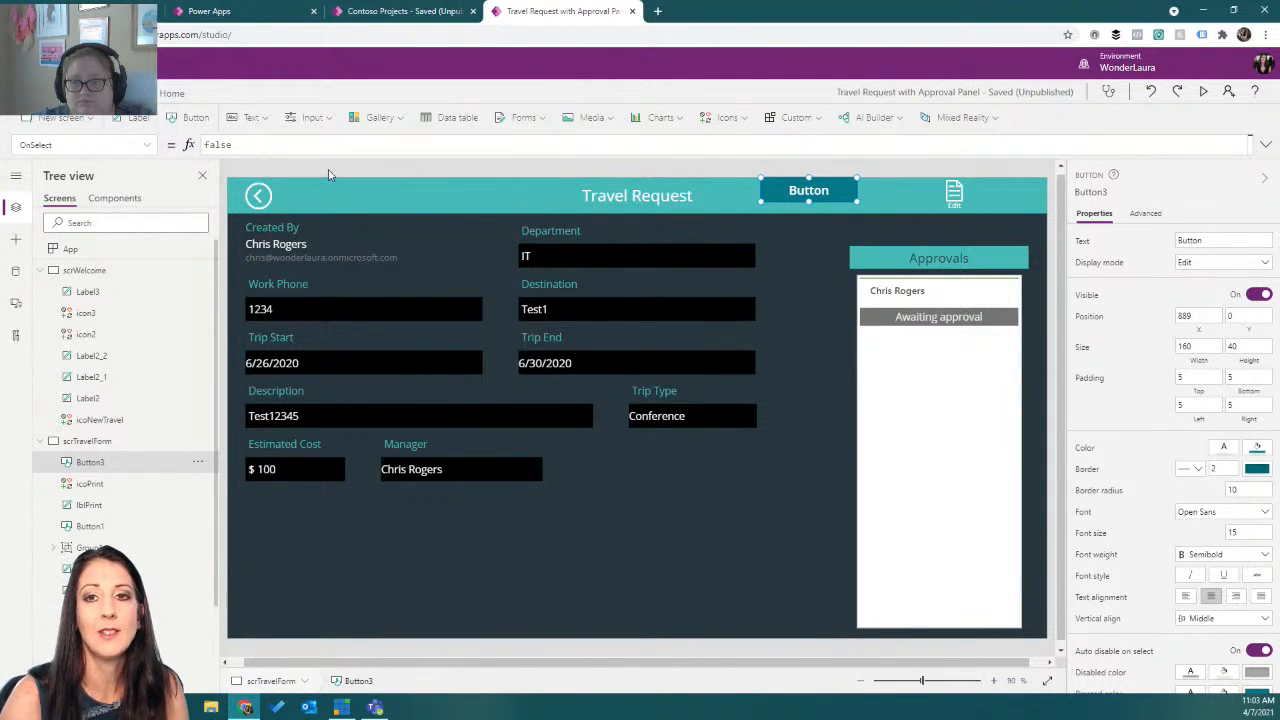
Set the button's OnSelect formula to Print() and change its text to Print.
drag(236, 145, 193, 152)
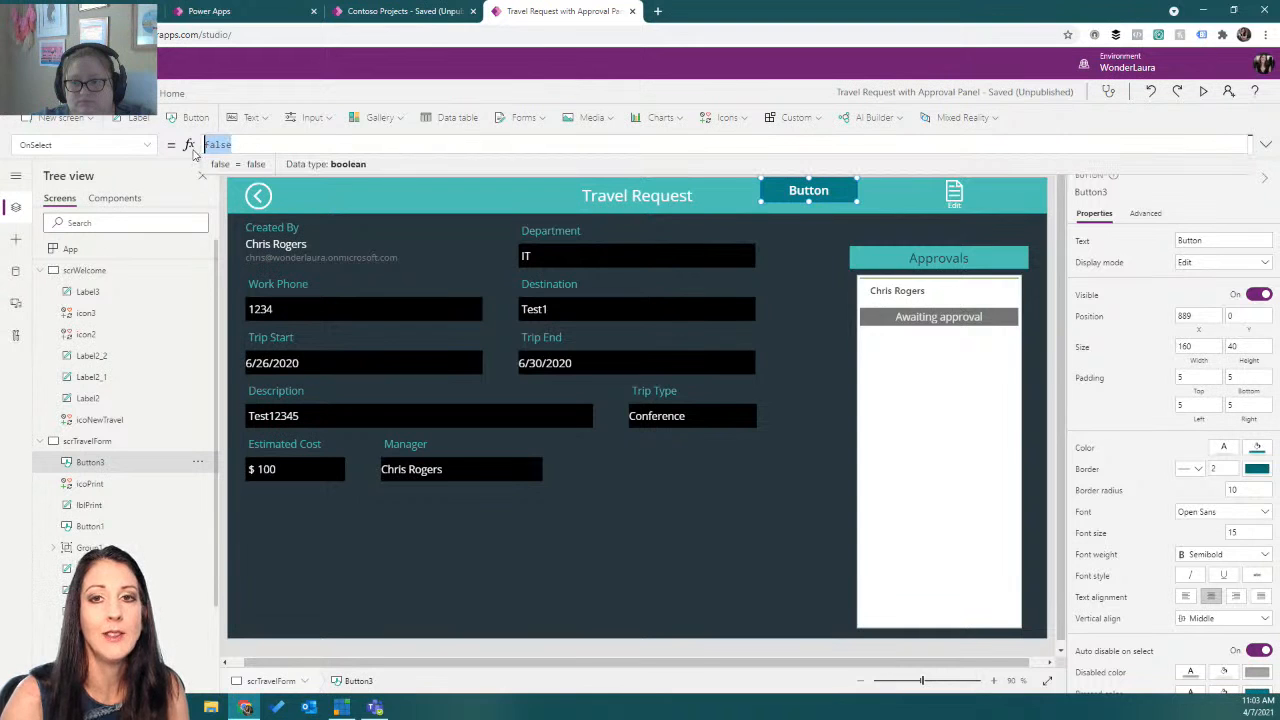
text(Print())
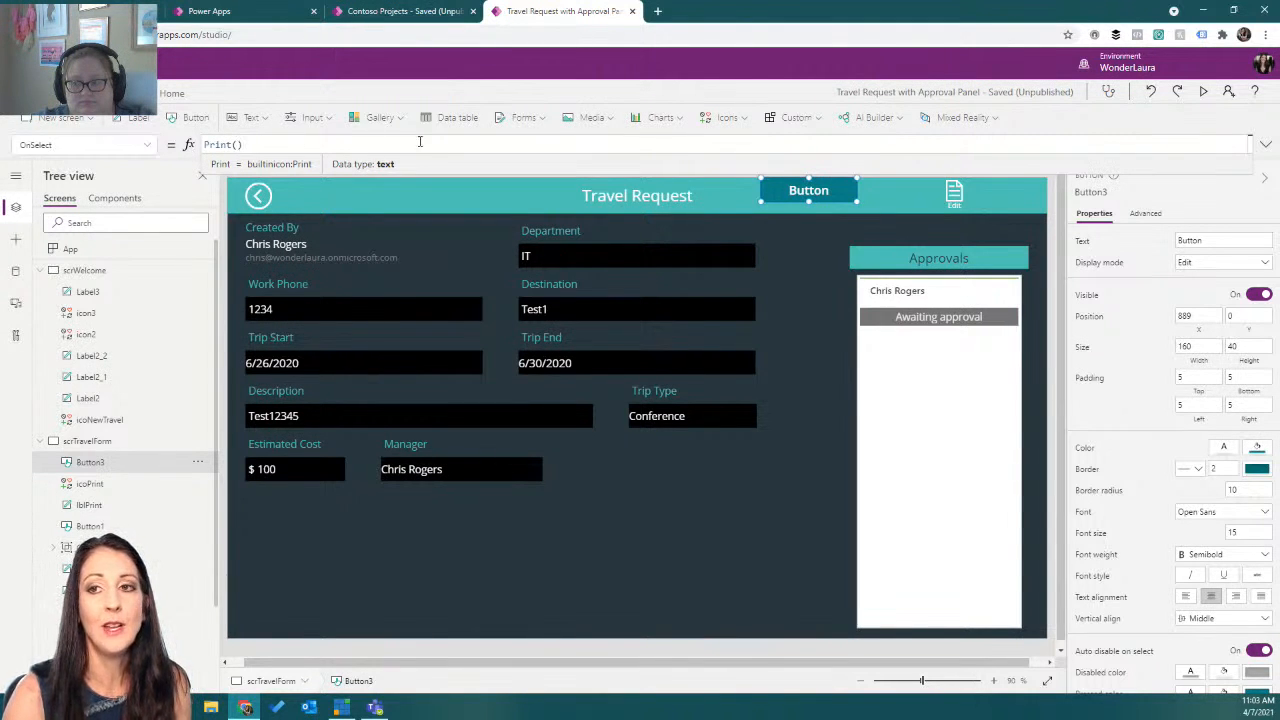
double_click(808, 186)
text(Print)
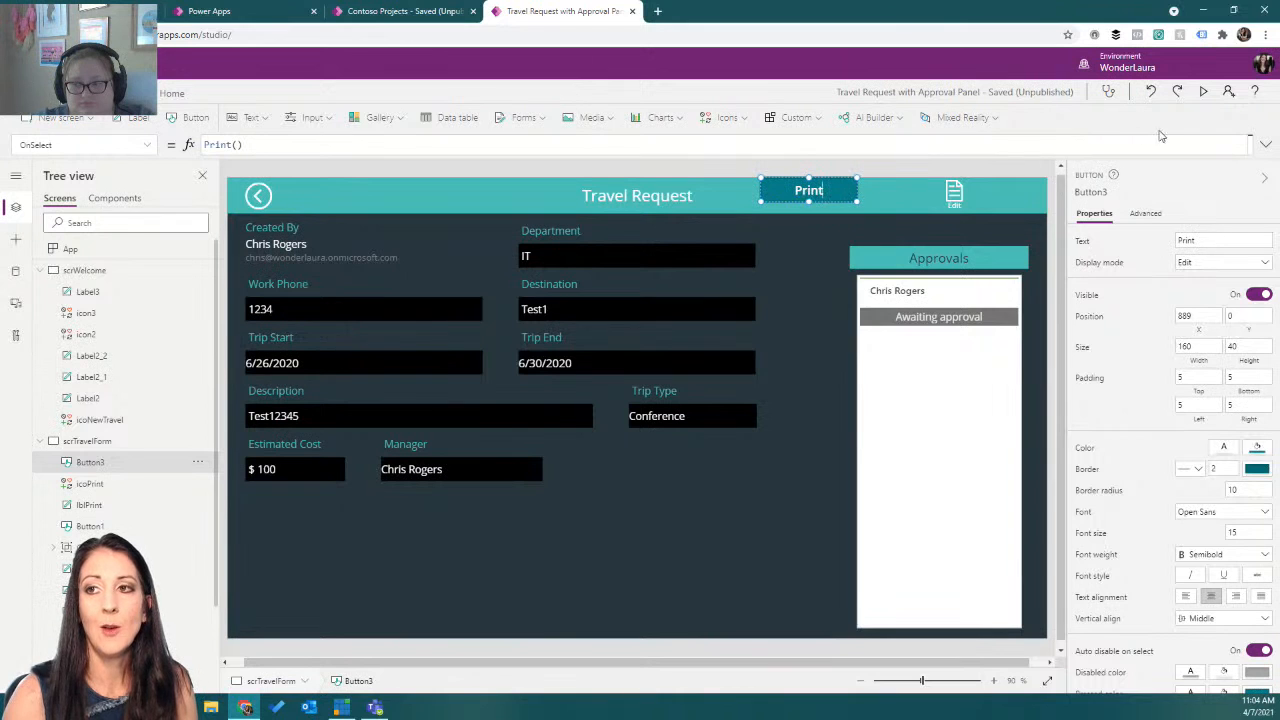
Preview the app, test the Print button, cancel the print dialog, and close the preview.
click(1203, 91)
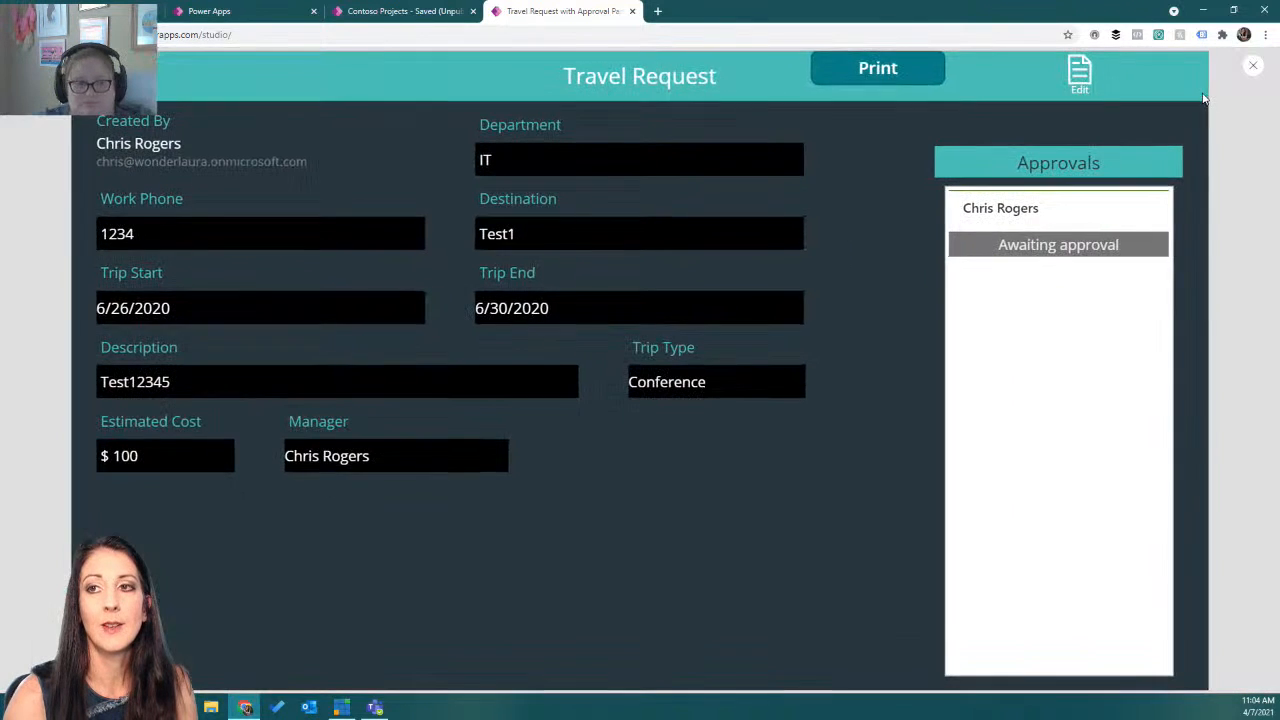
click(843, 77)
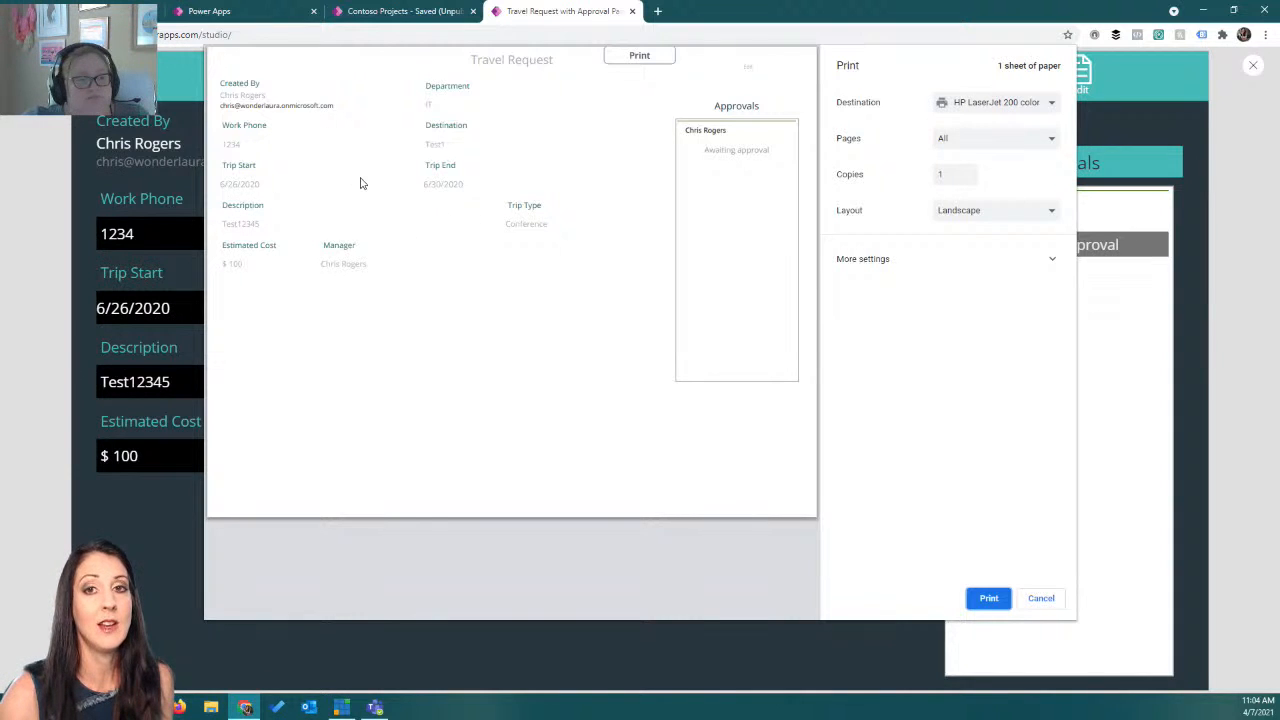
click(1040, 598)
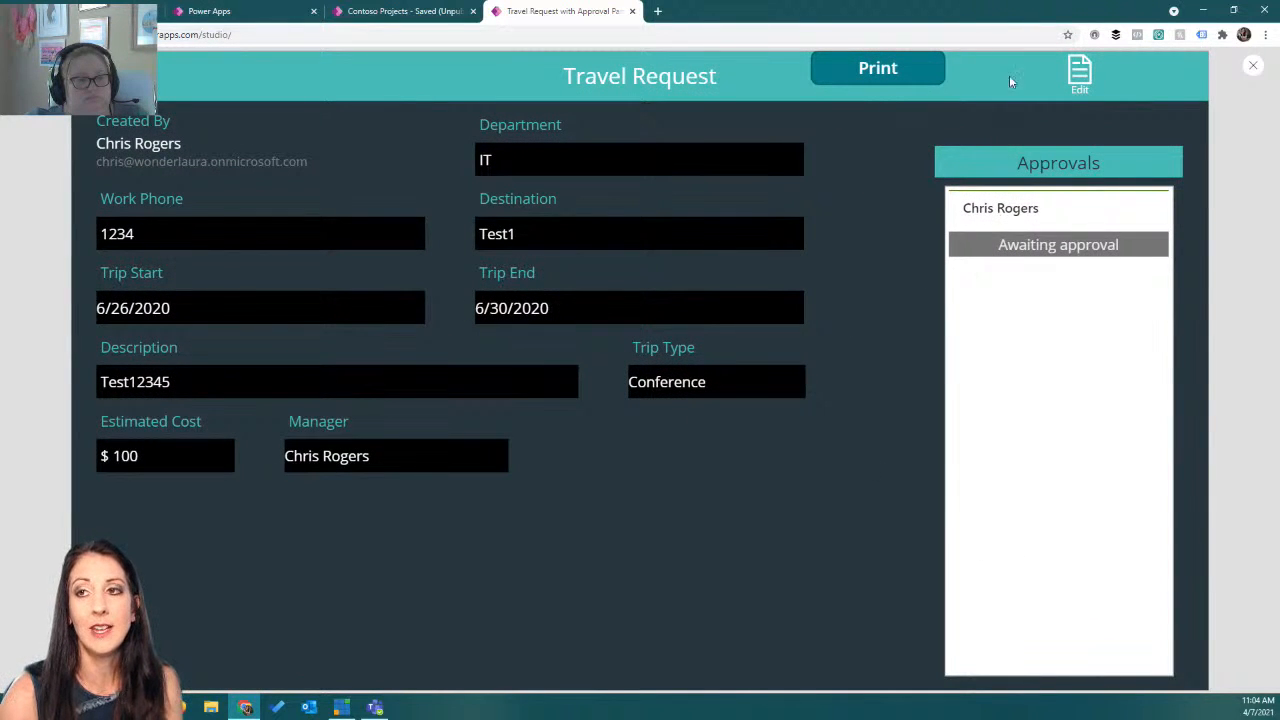
click(1251, 68)
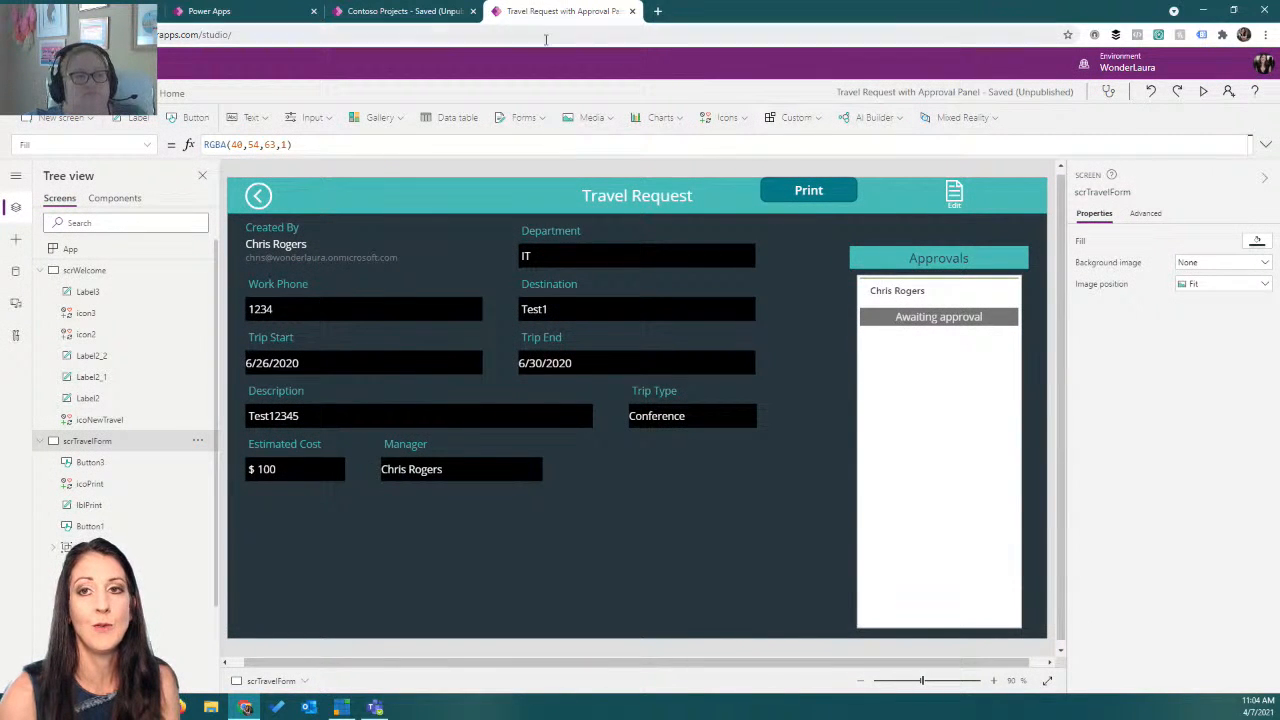
Switch to the Contoso Projects app and preview its project list and project information form.
click(410, 14)
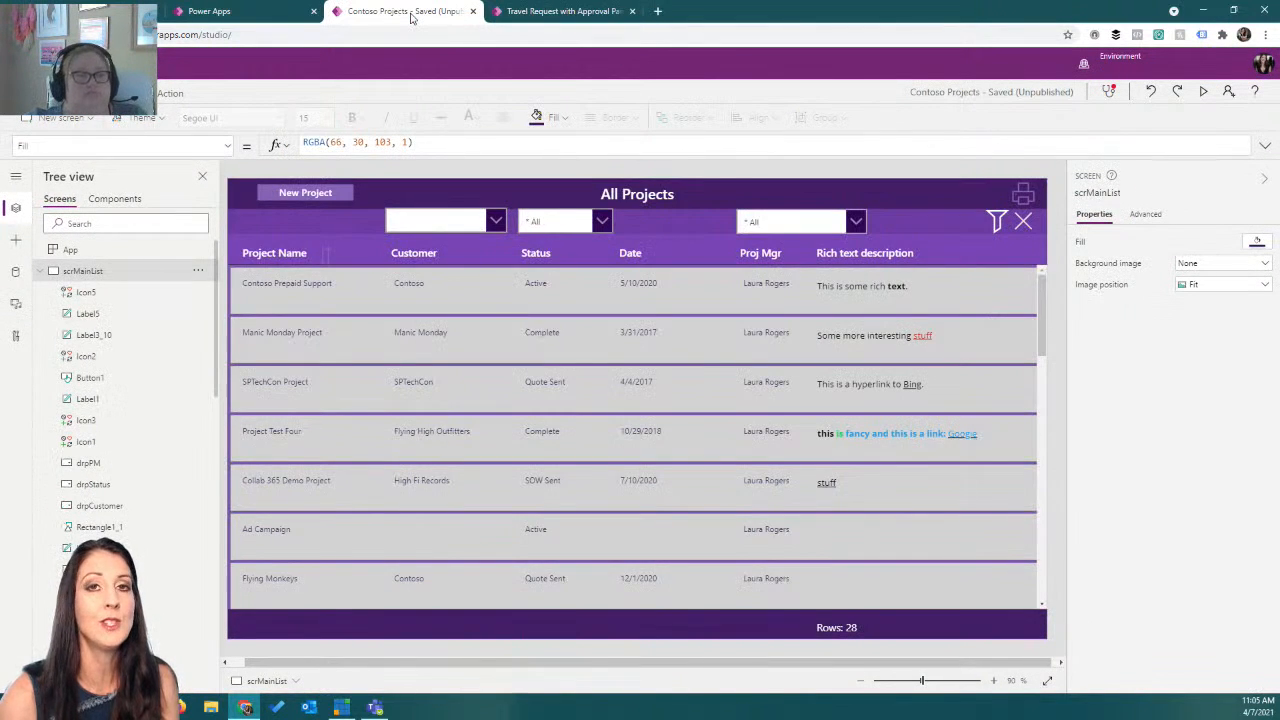
click(1208, 94)
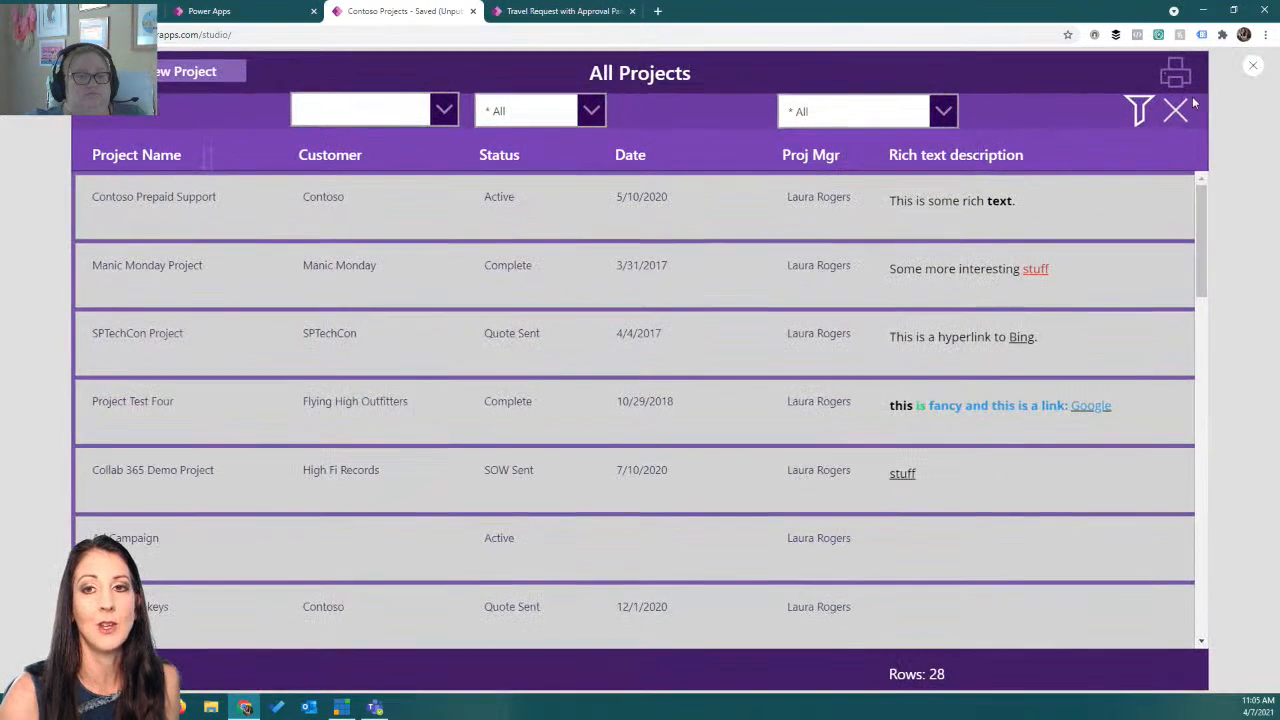
click(540, 220)
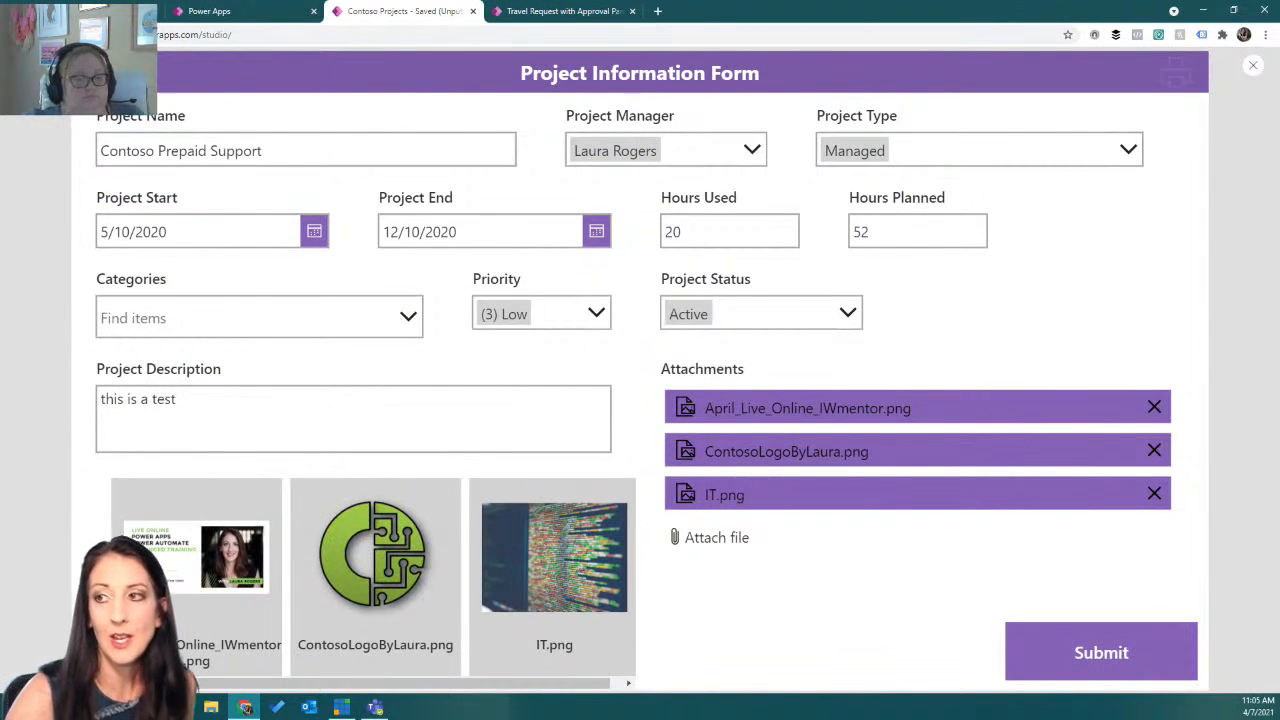
click(100, 75)
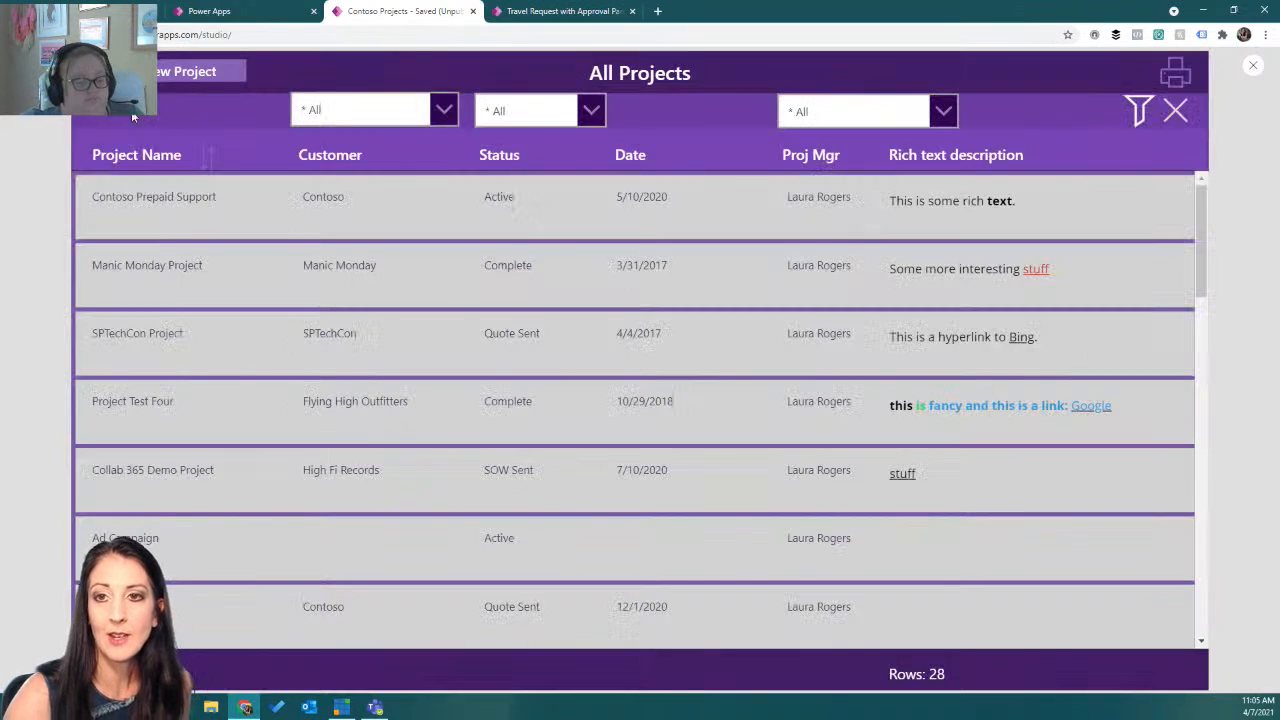
click(249, 287)
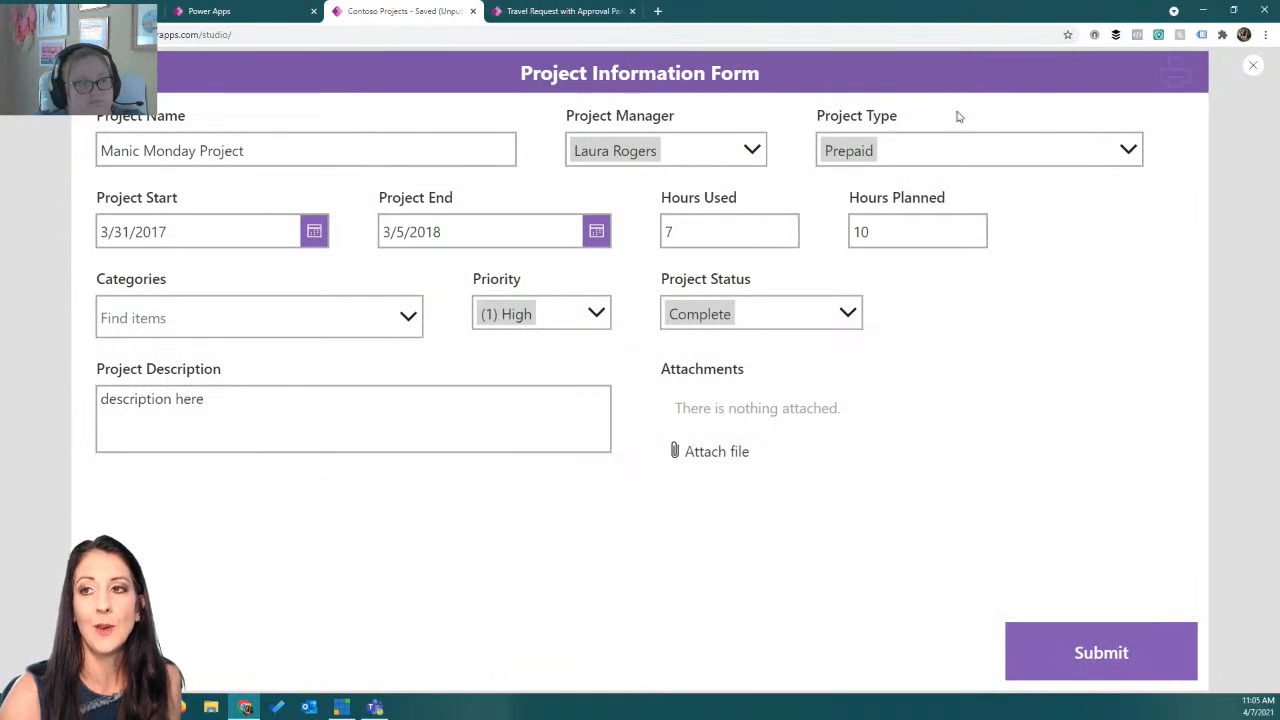
click(1255, 68)
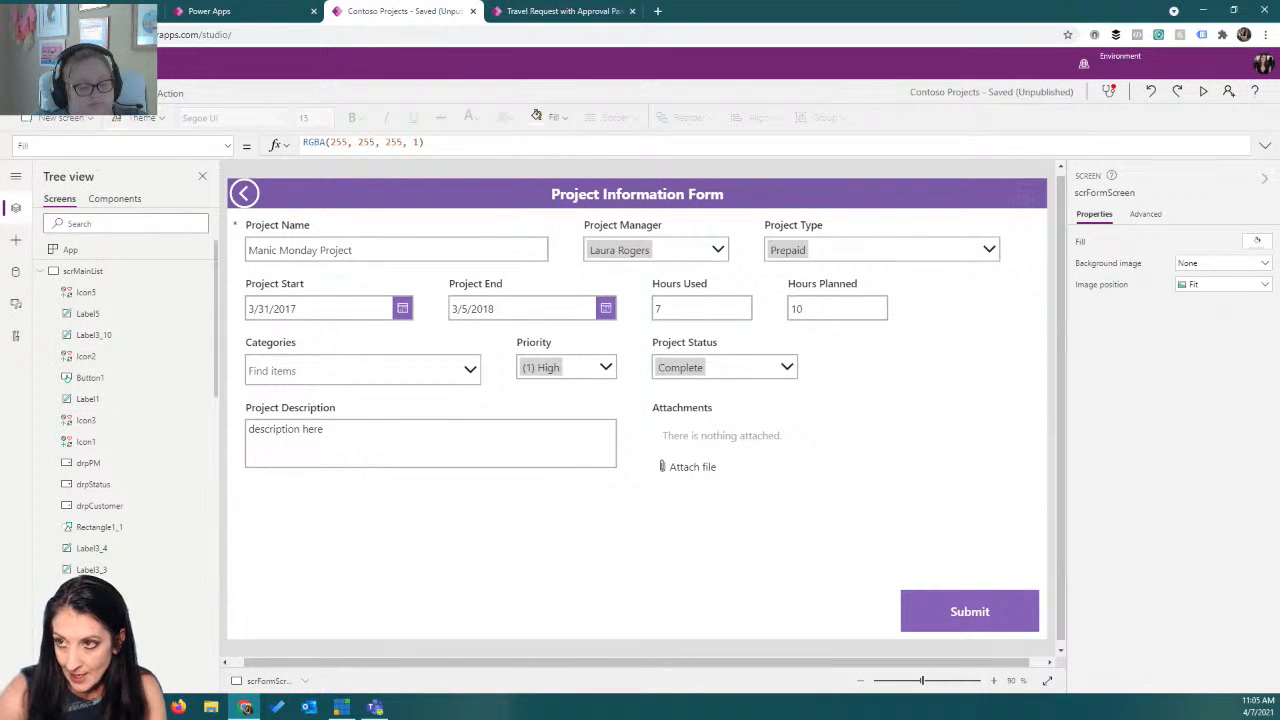
Insert a new icon on the project information form screen and change it to the Print icon.
click(1030, 199)
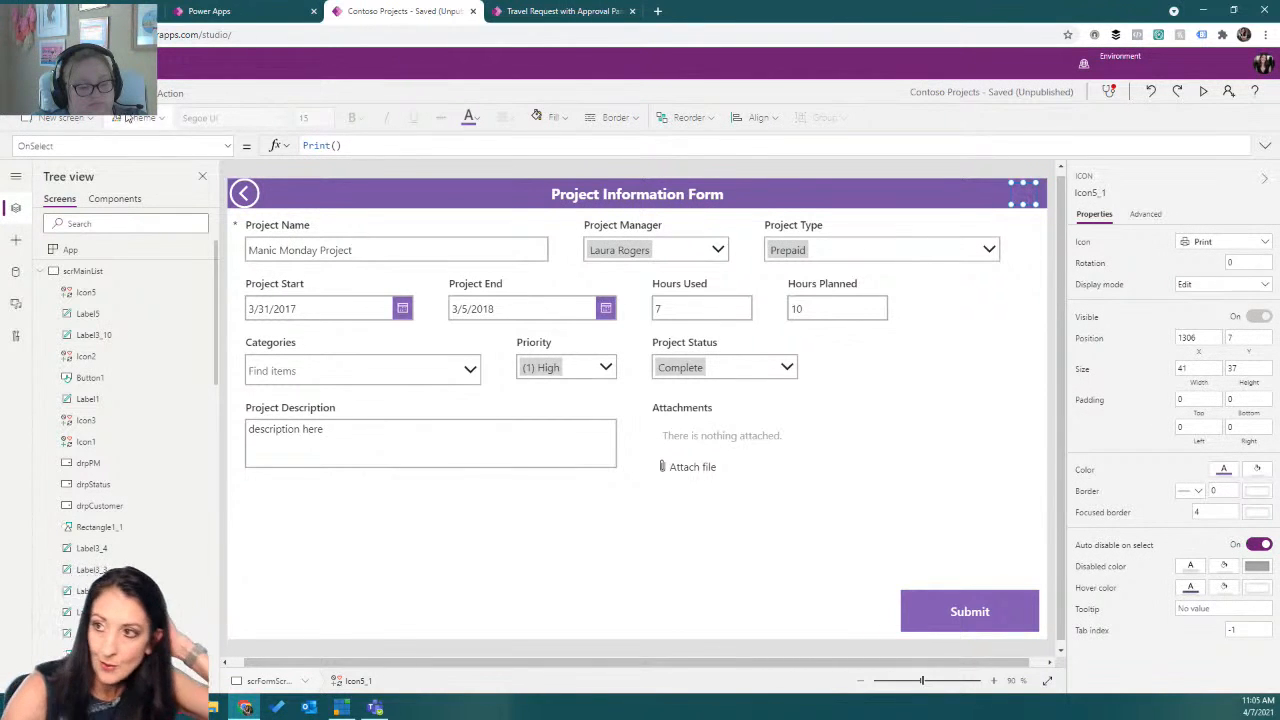
click(88, 93)
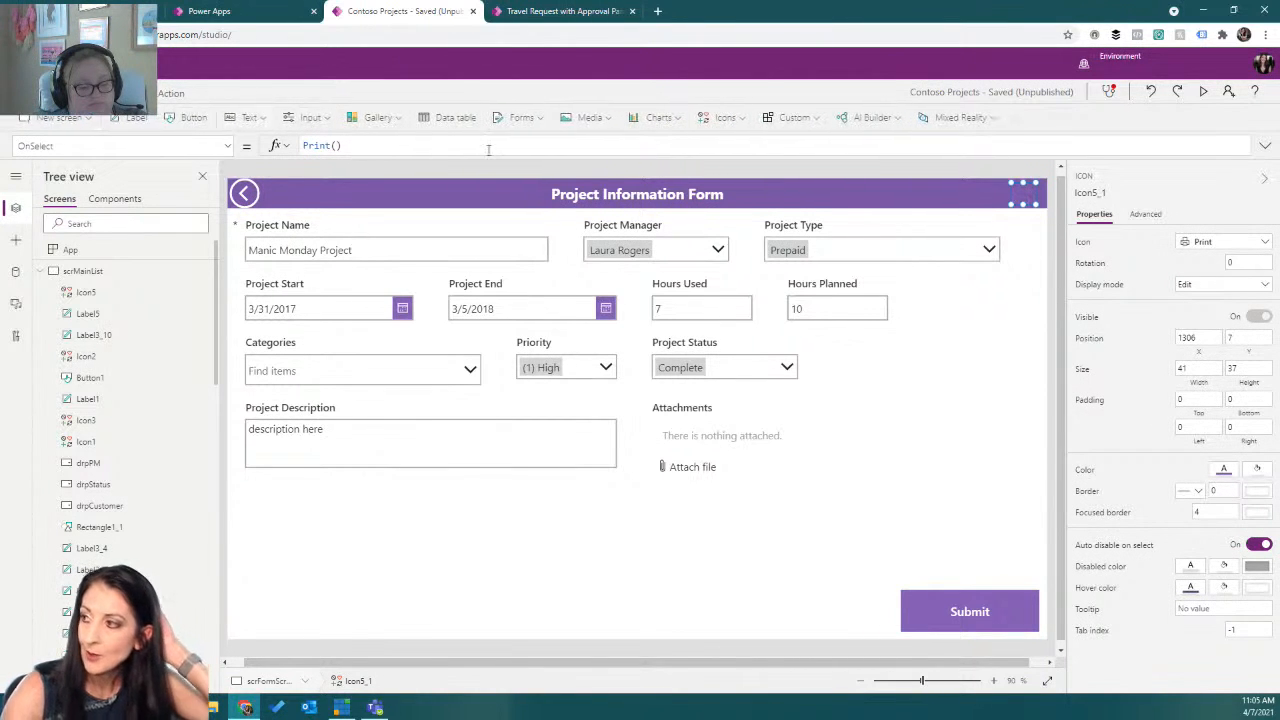
click(728, 117)
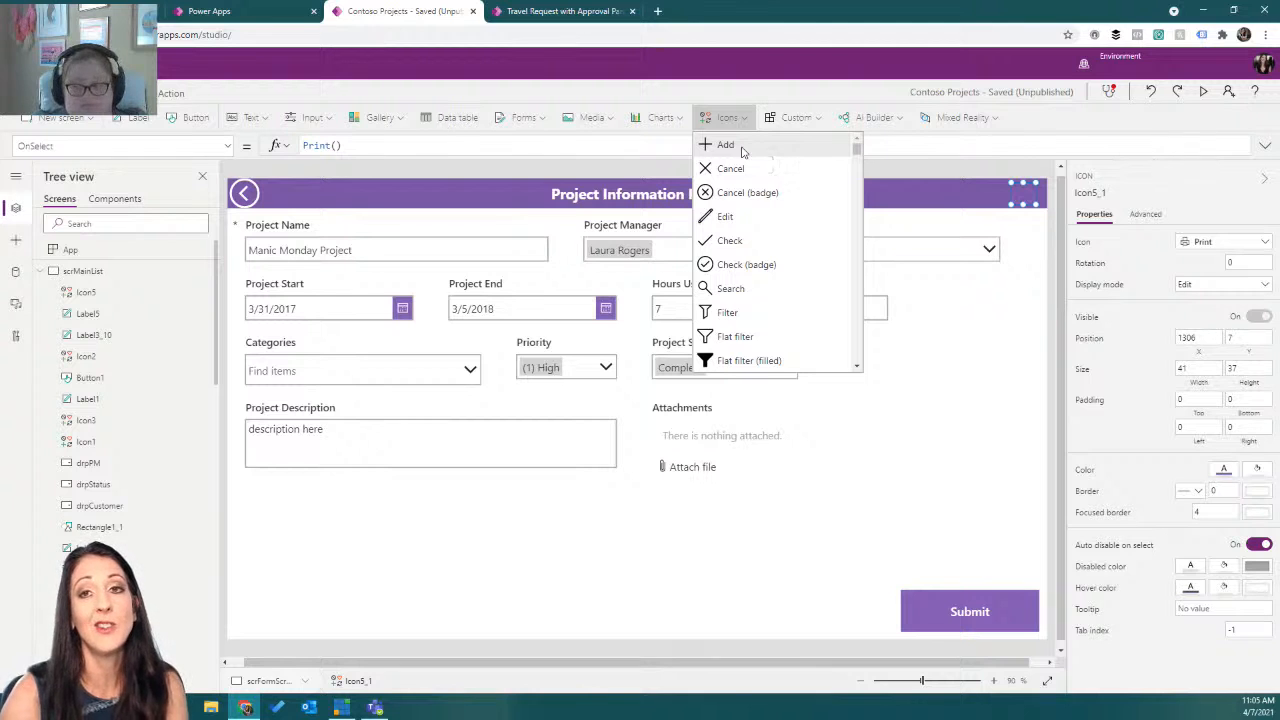
click(741, 150)
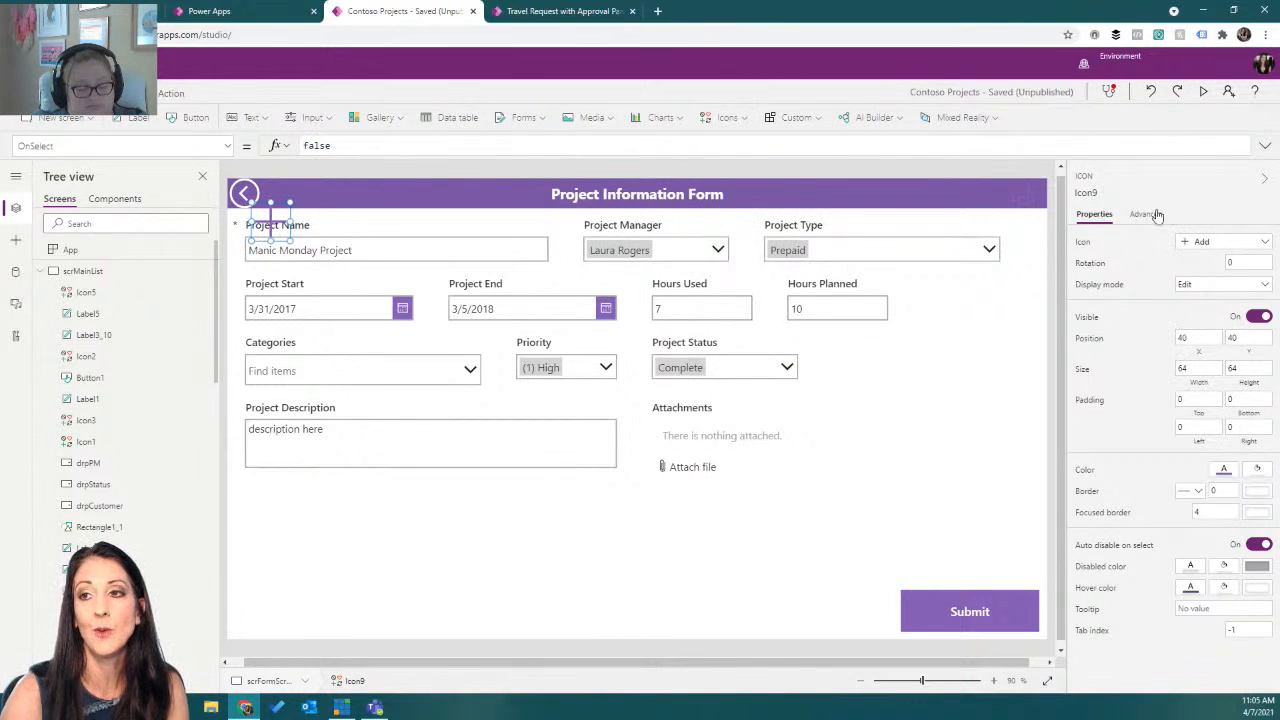
click(1213, 248)
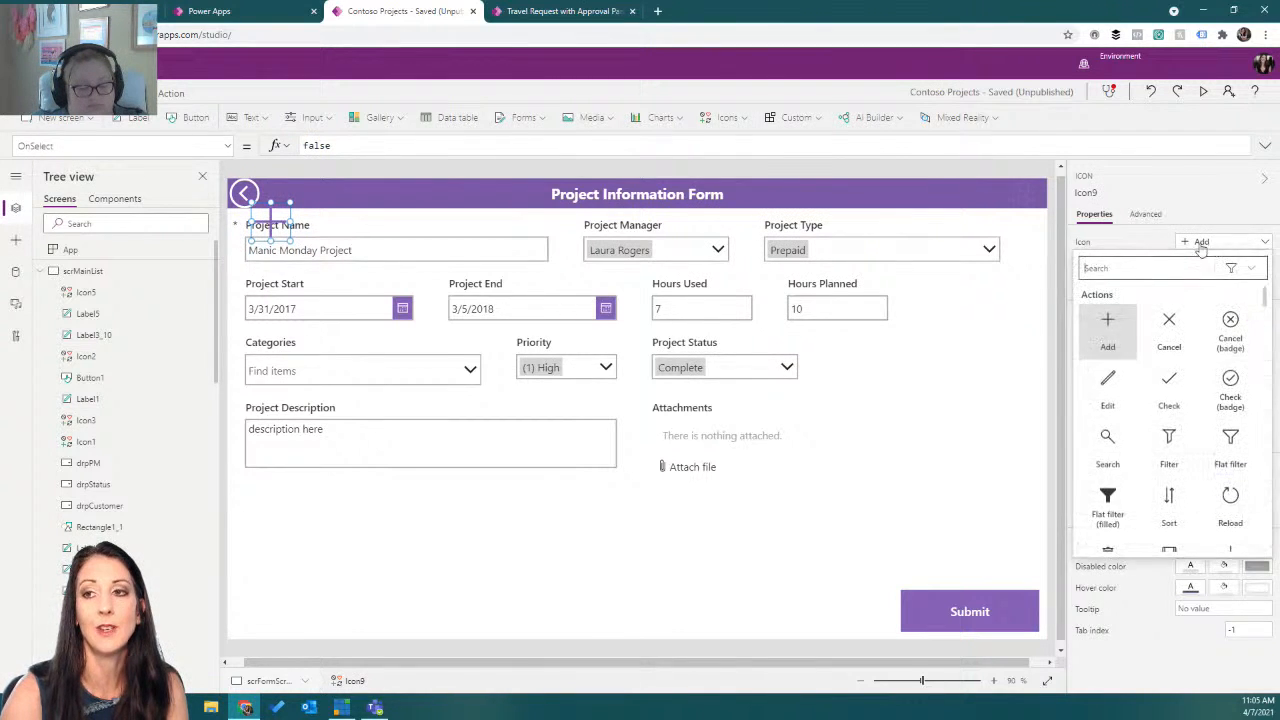
text(print)
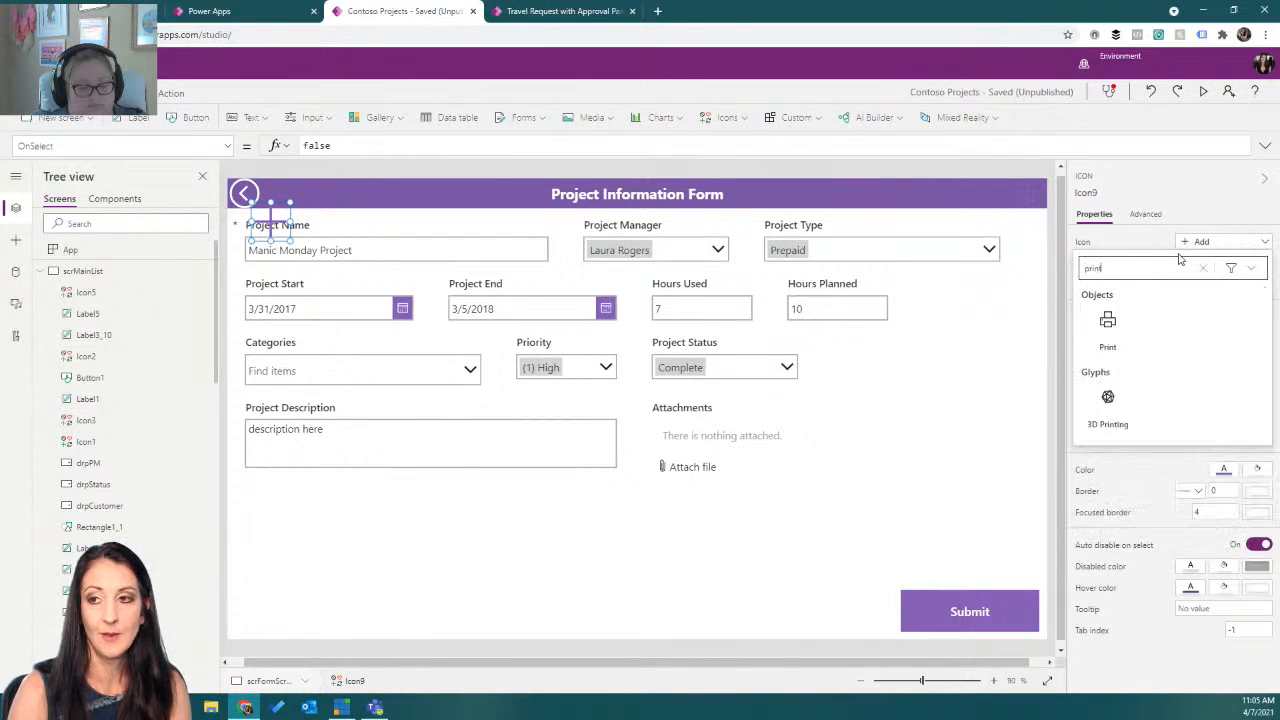
click(1110, 322)
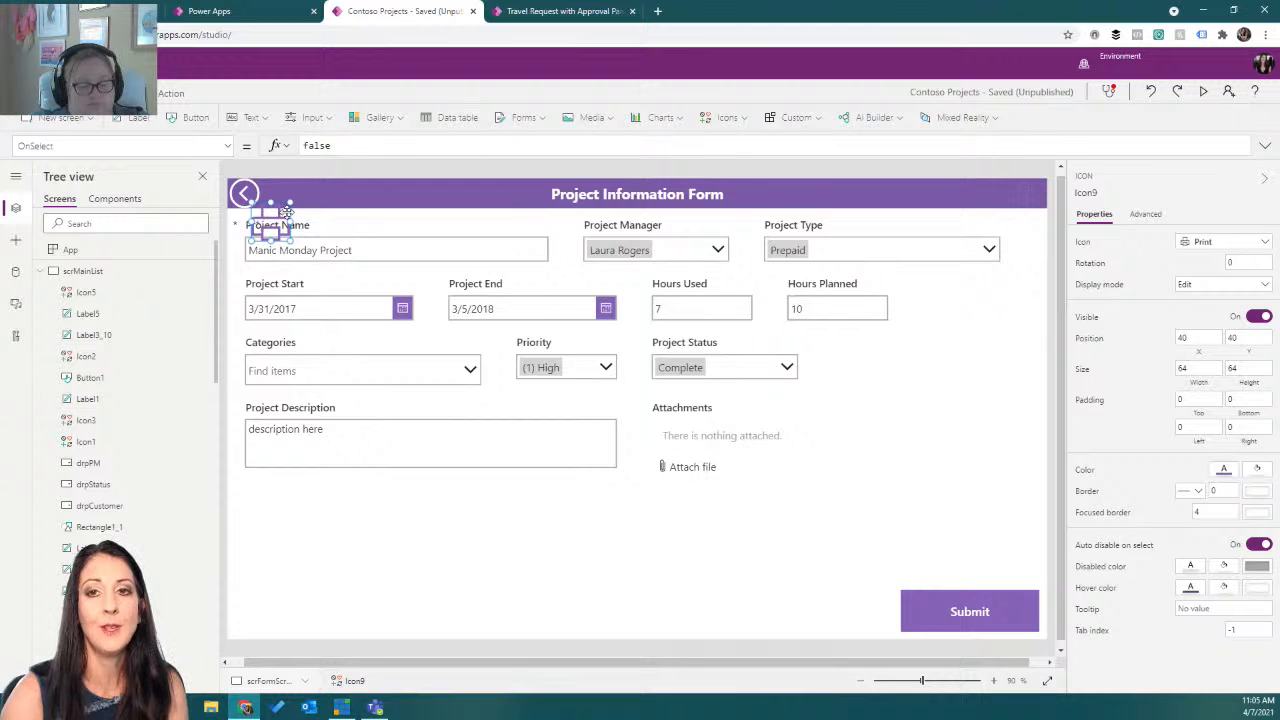
Move the print icon into the form's header and resize it to about 40 by 44.
drag(281, 210, 857, 178)
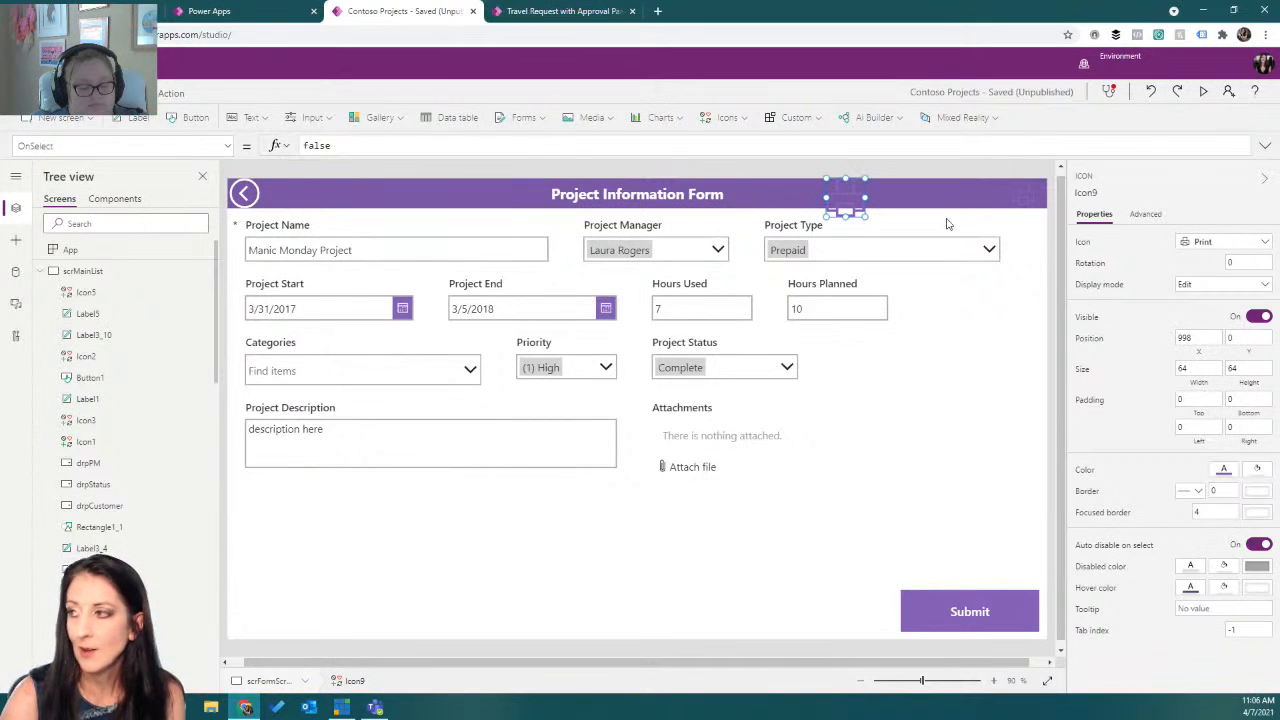
drag(825, 208, 840, 202)
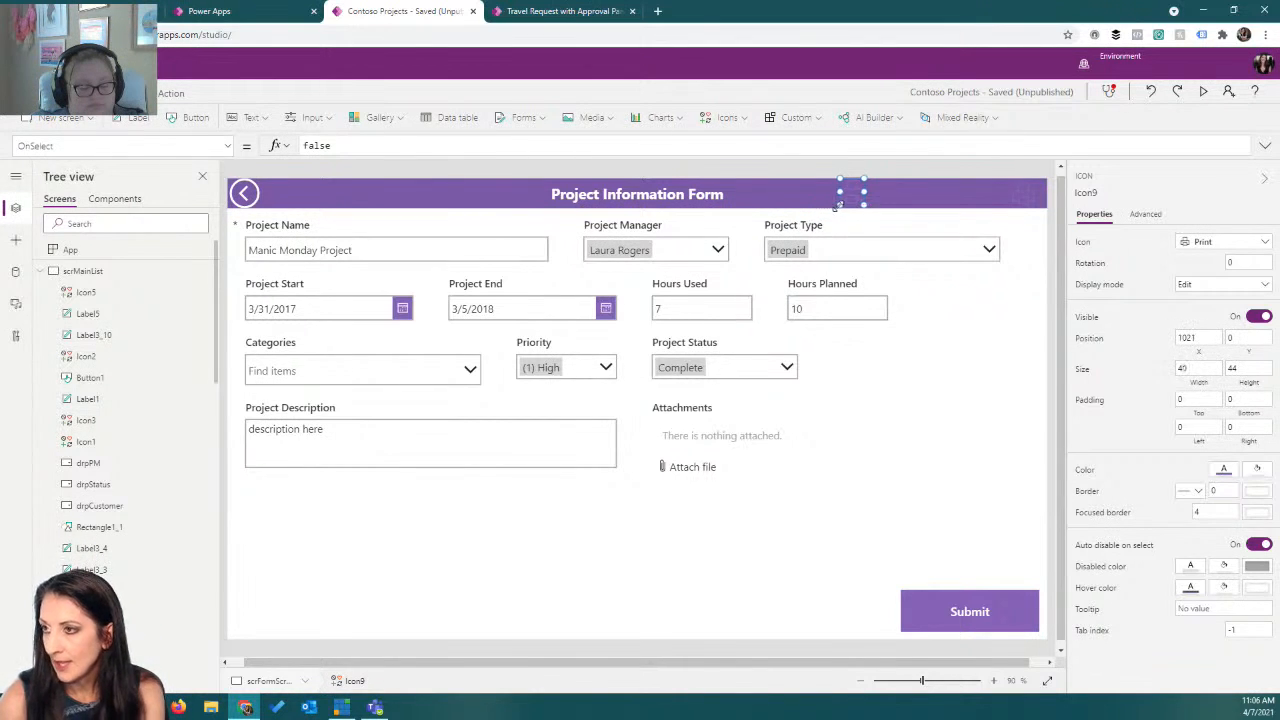
click(57, 93)
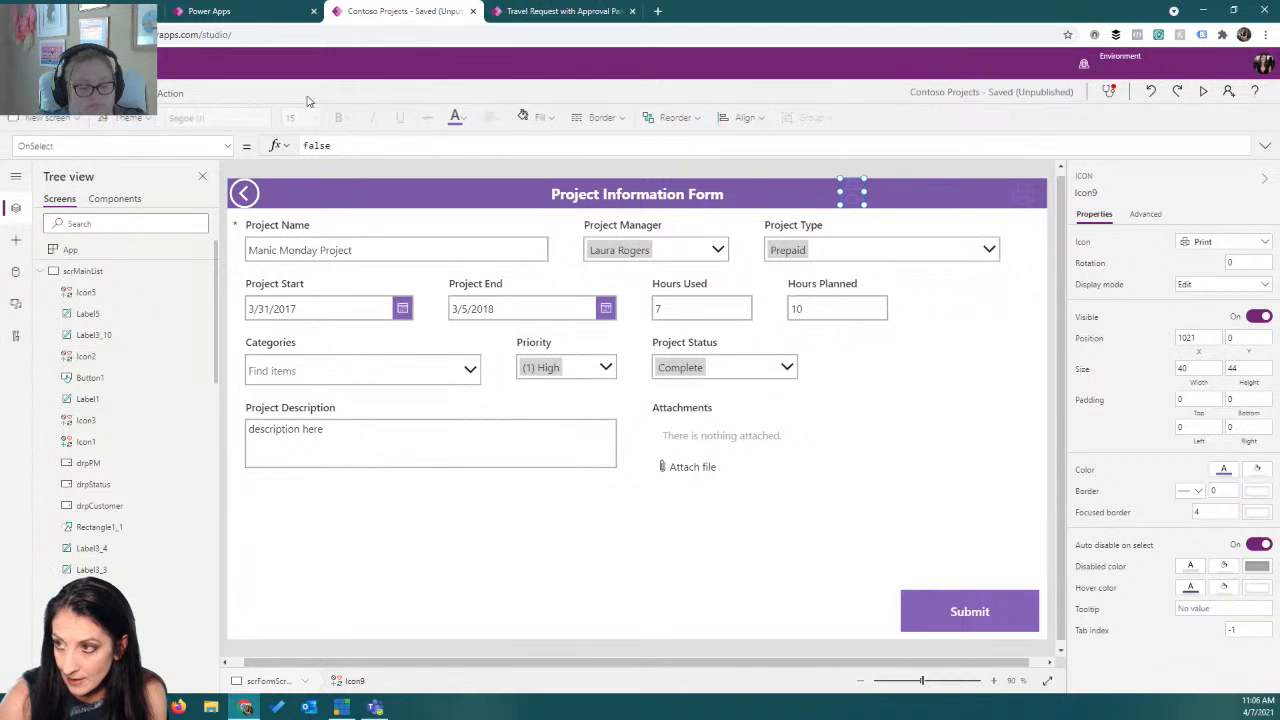
Set the new print icon's color to white and its OnSelect formula to Print().
click(471, 118)
click(476, 185)
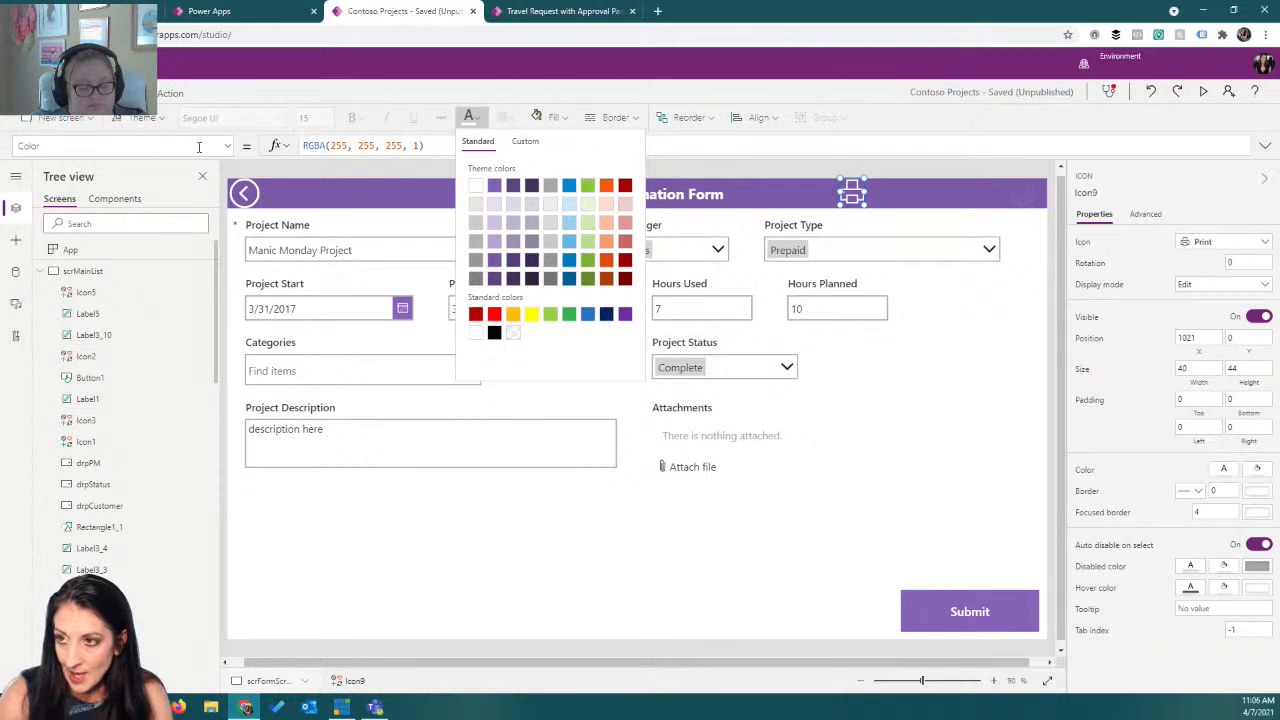
click(228, 146)
scroll(151, 288, down, 5)
click(129, 246)
drag(392, 146, 288, 150)
text(print)
key(Tab)
text(()
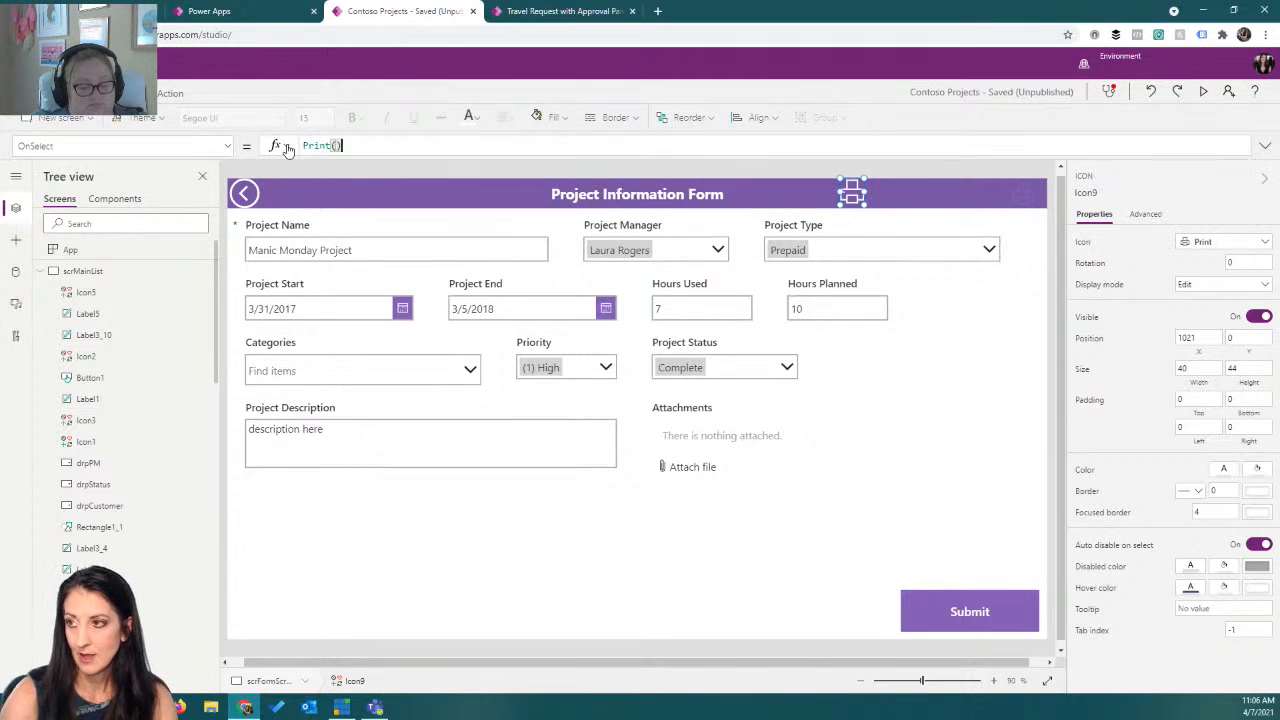
Preview the app, trigger the print icon, switch the layout between Portrait and Landscape, cancel printing and close the preview.
click(1203, 91)
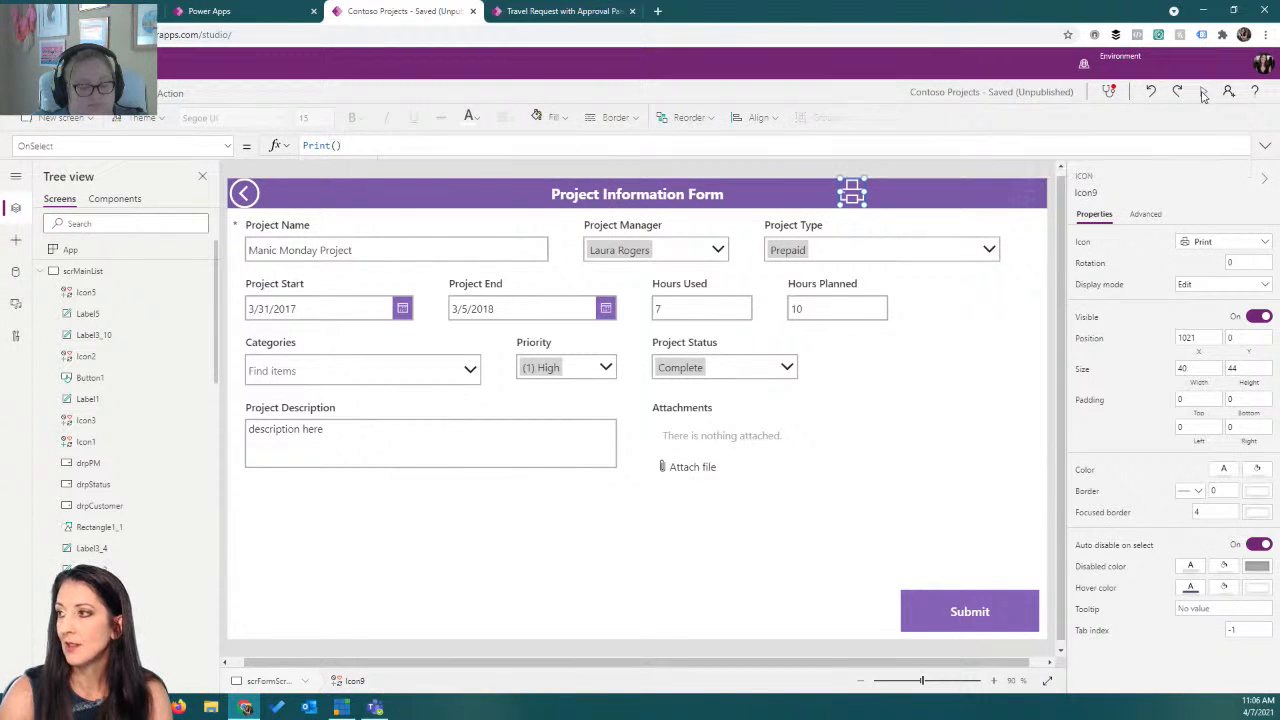
click(936, 66)
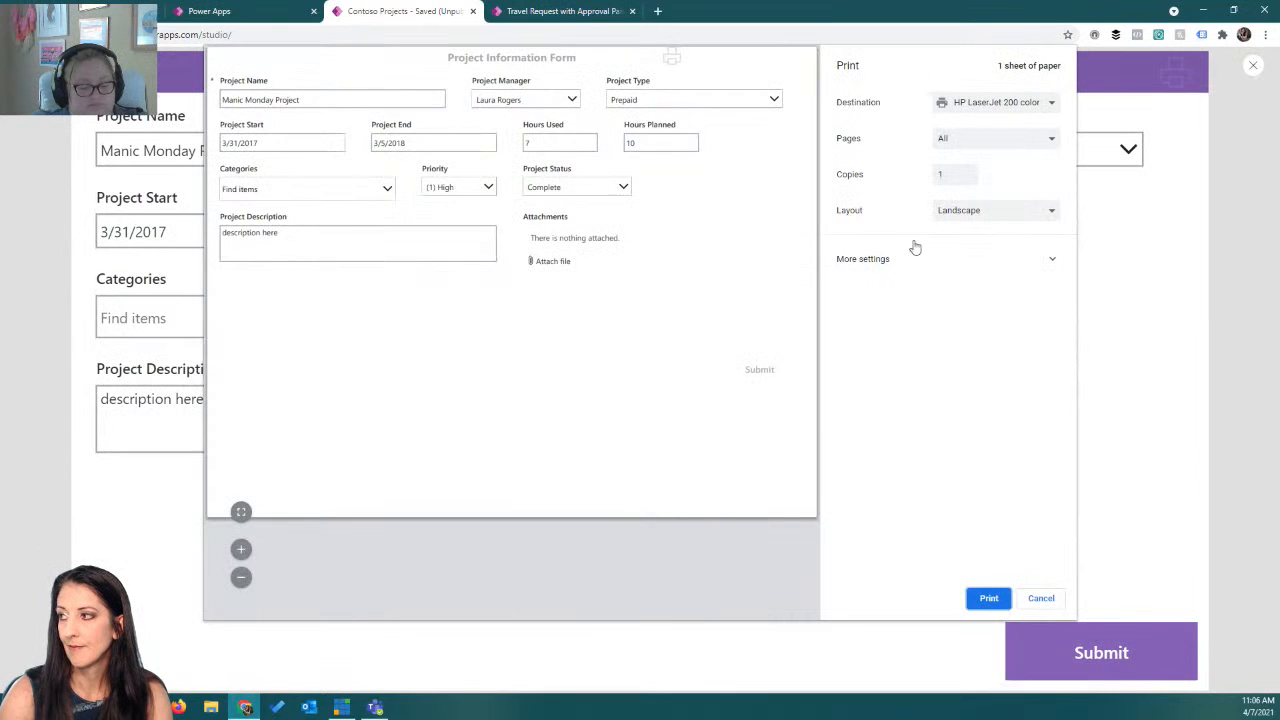
click(970, 212)
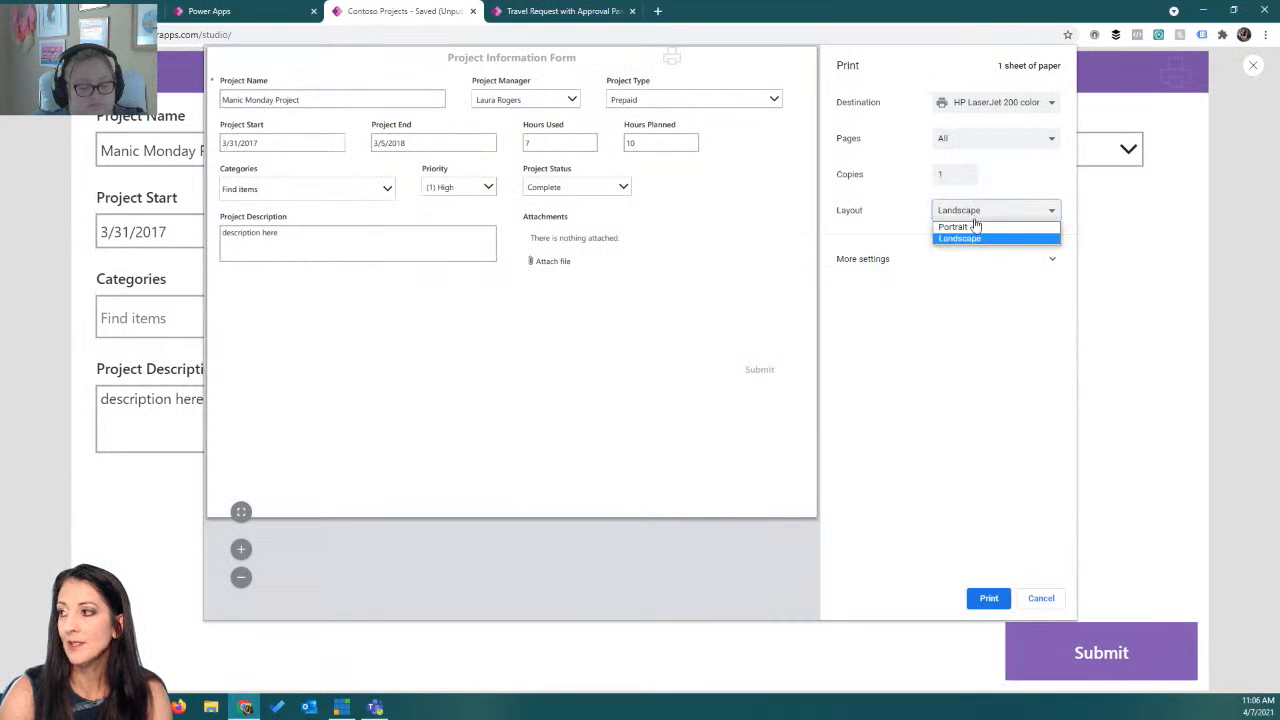
click(970, 227)
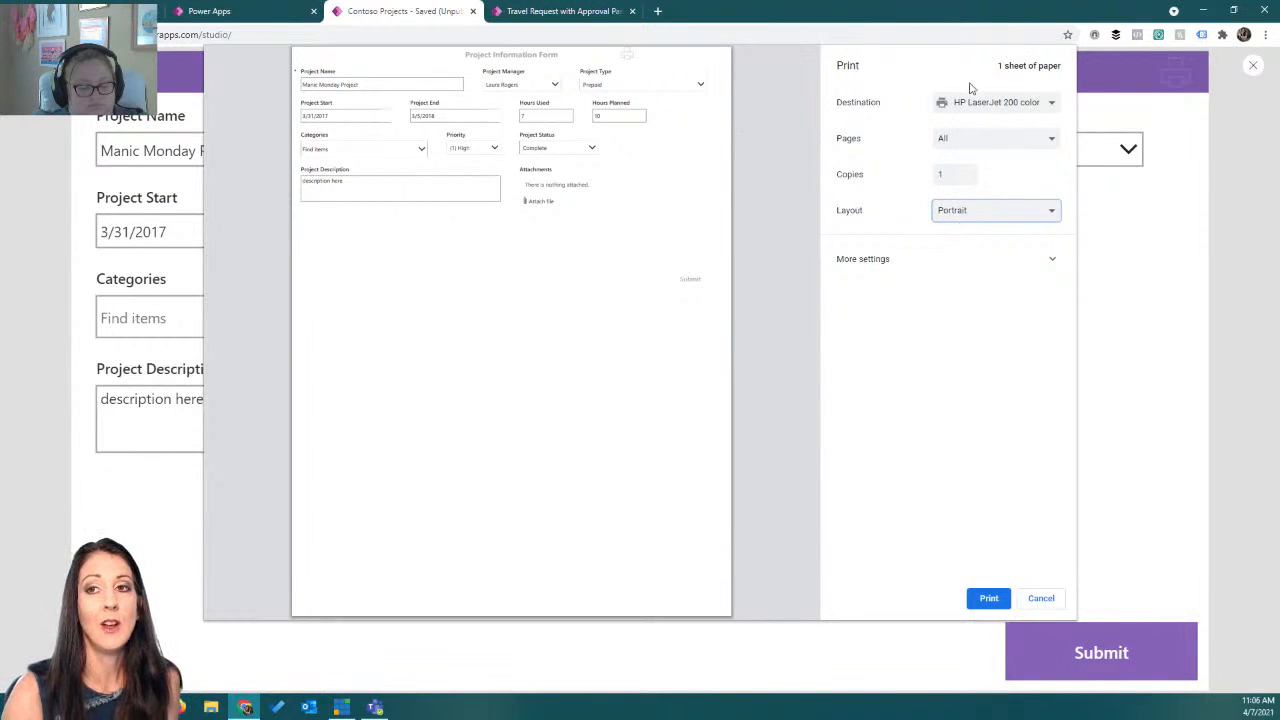
click(972, 221)
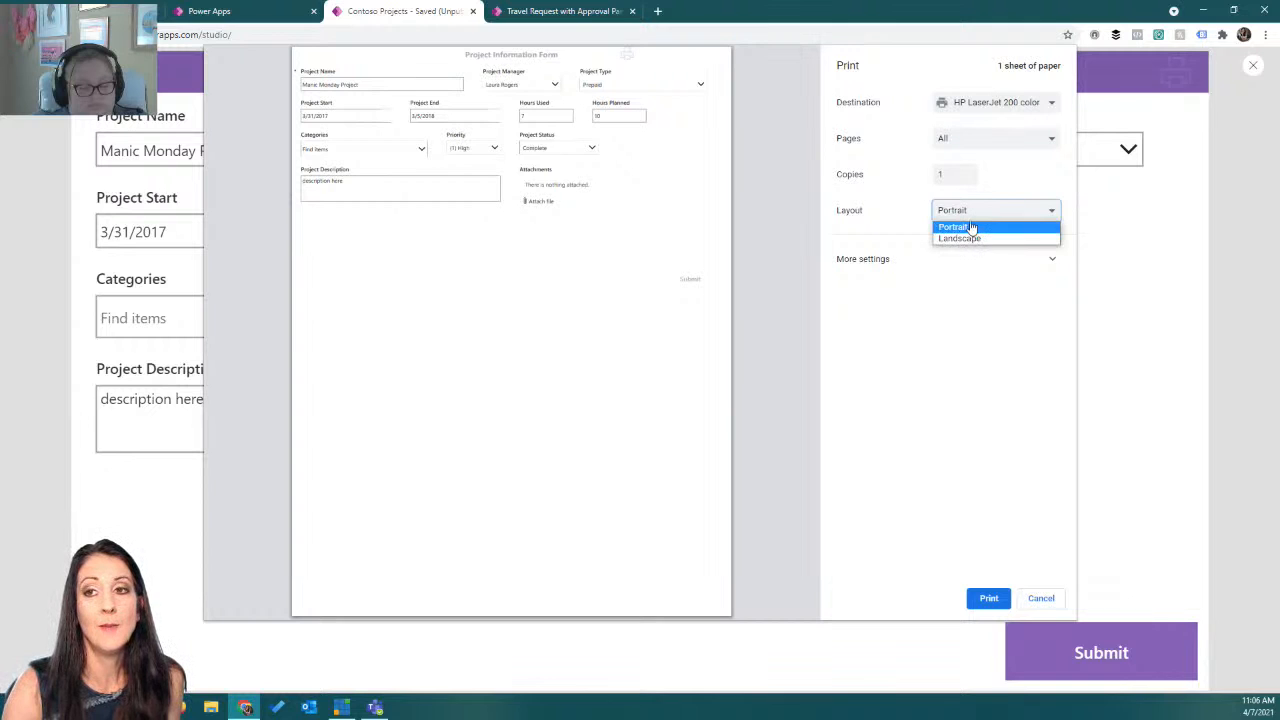
click(967, 239)
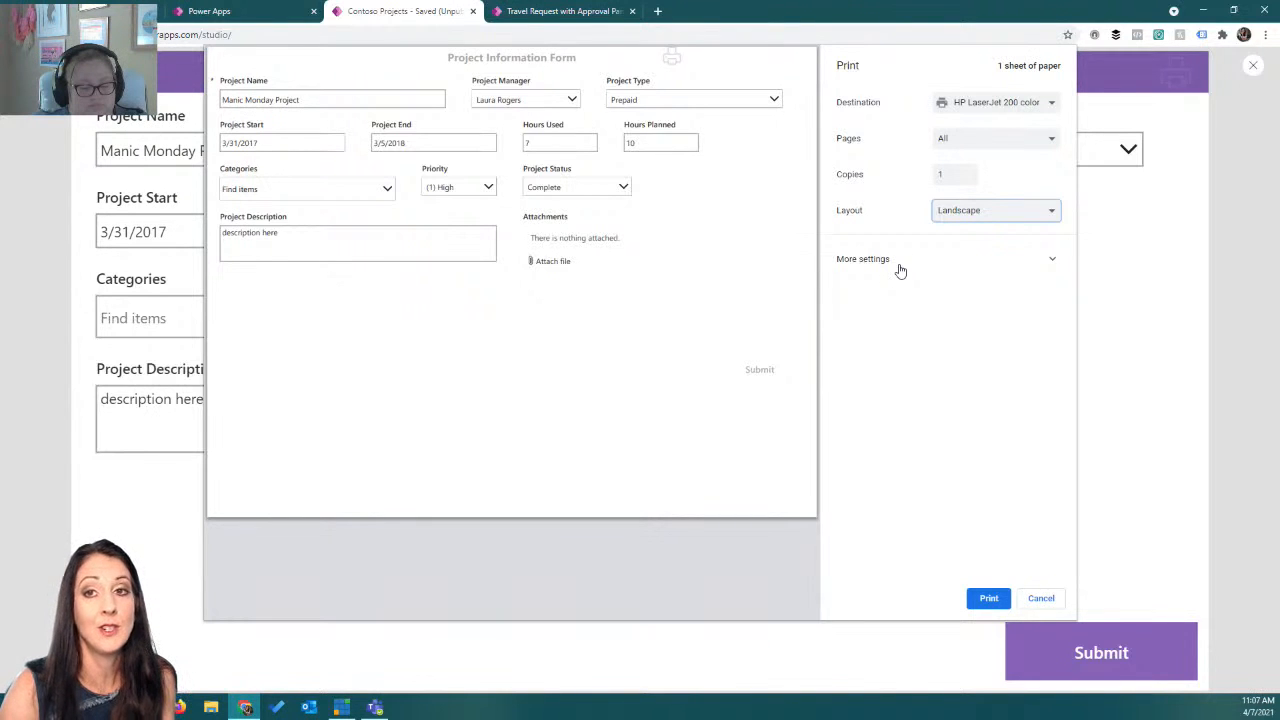
click(1040, 599)
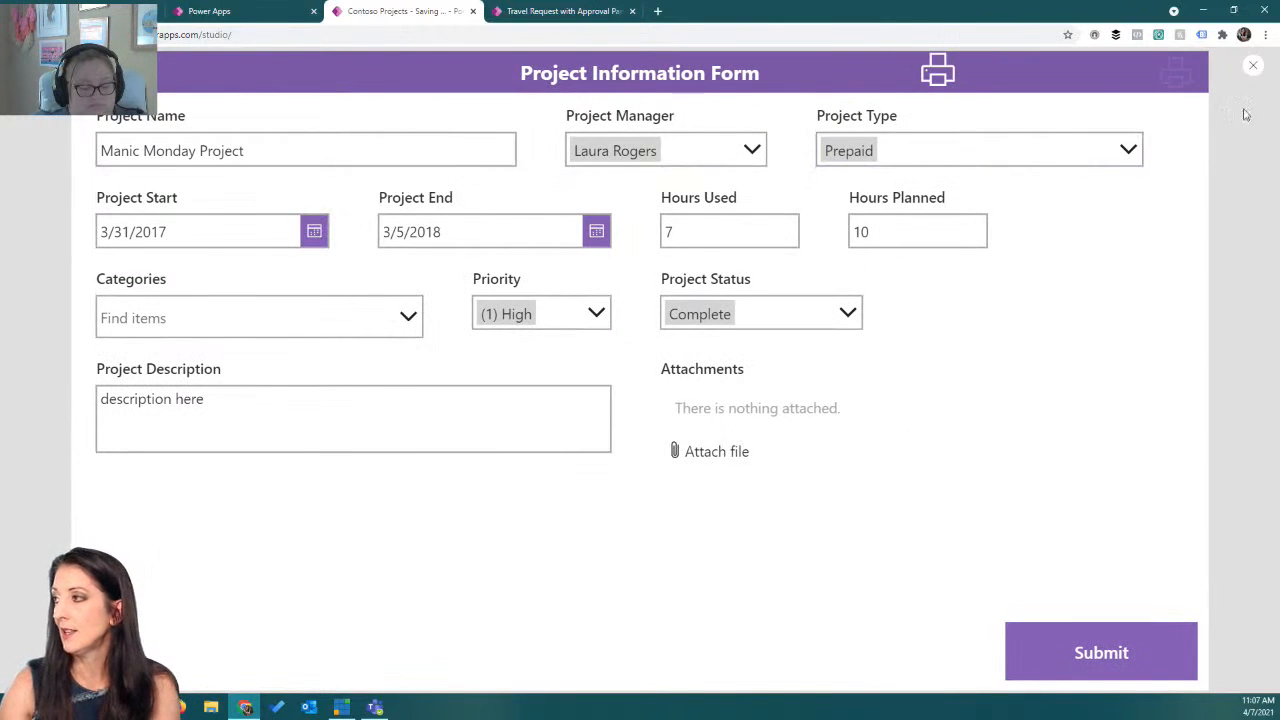
click(1253, 66)
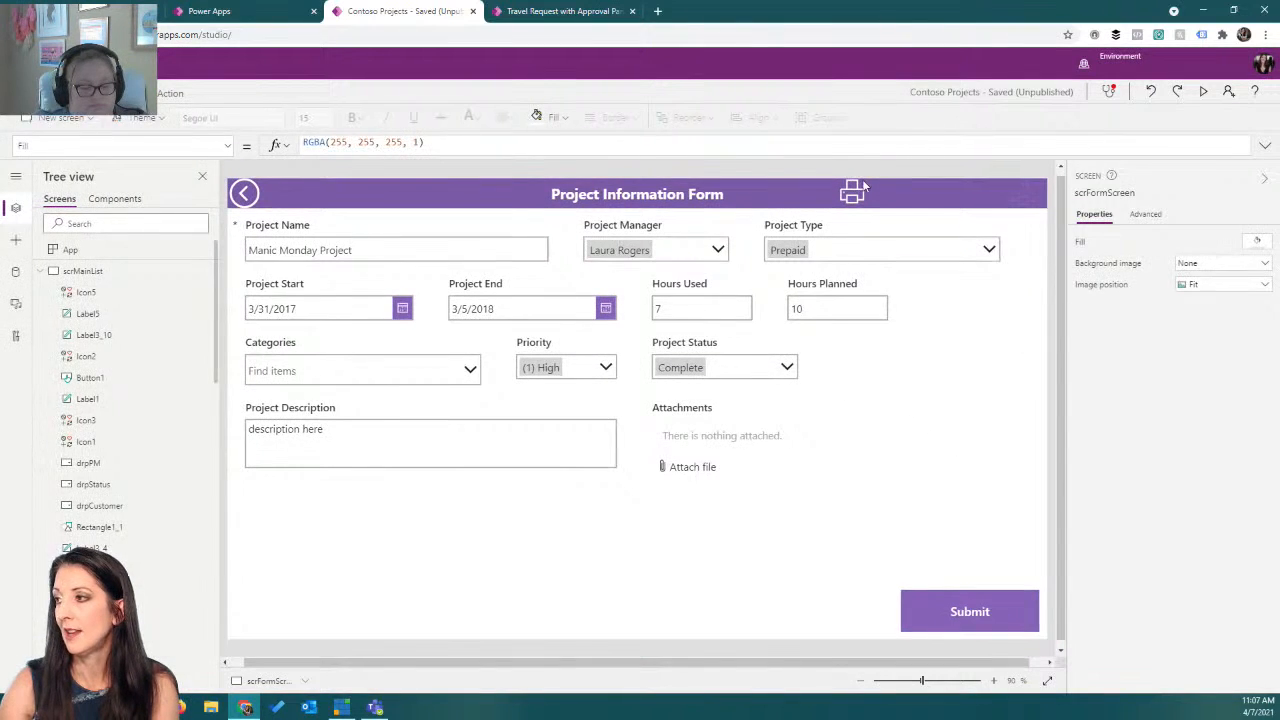
Delete the newly added print icon from the middle of the header, keeping the existing one at its right end.
click(1030, 193)
click(849, 197)
key(Delete)
click(1025, 197)
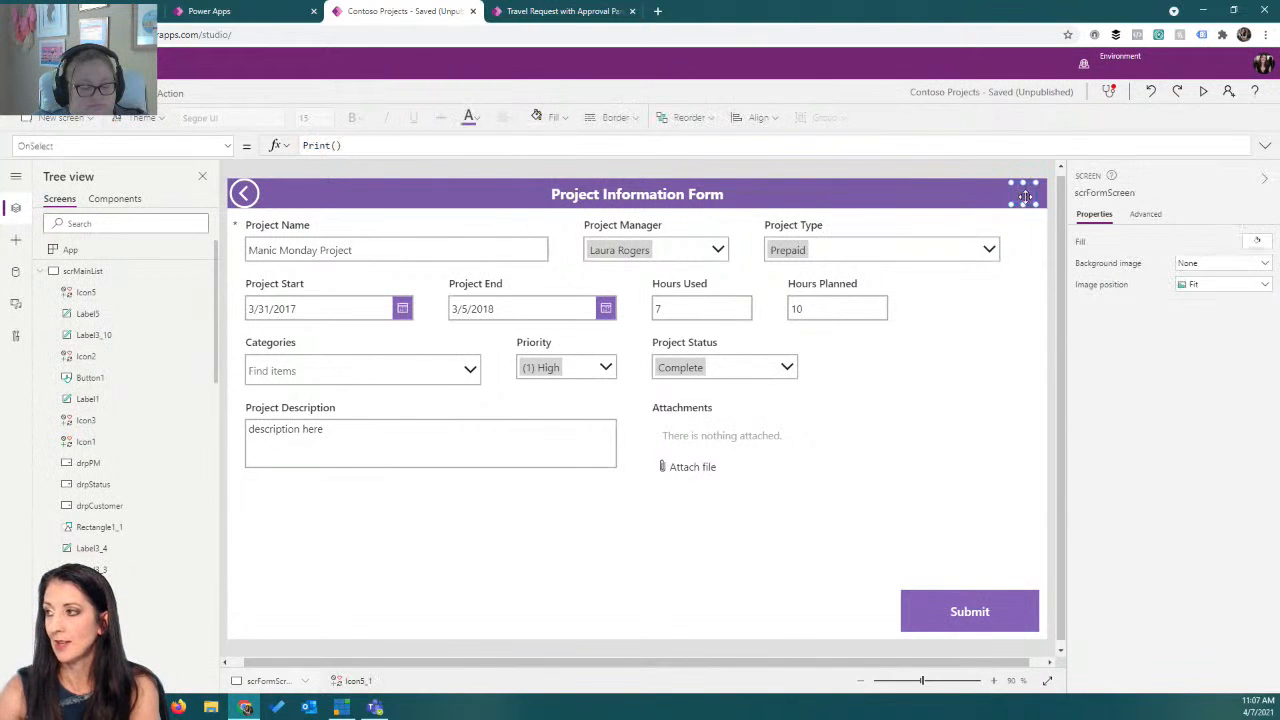
Preview the app, trigger the header's print icon, cancel the print dialog and close the preview.
click(470, 117)
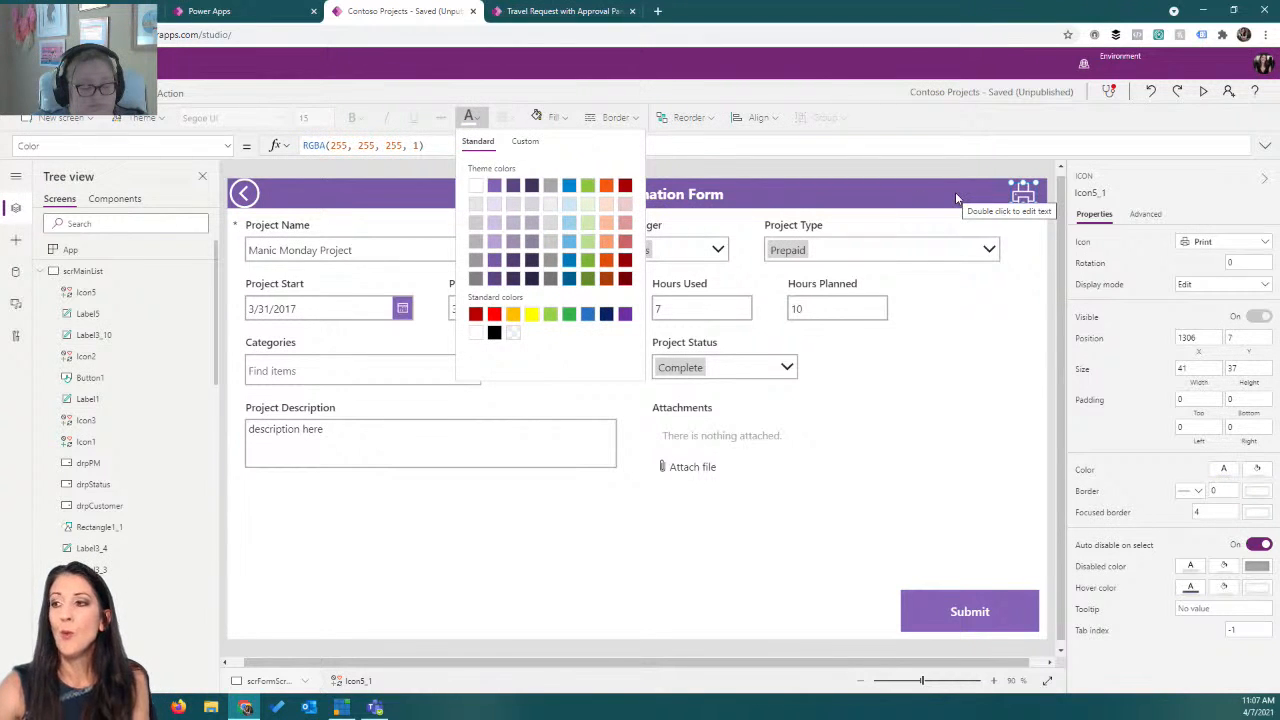
click(1203, 91)
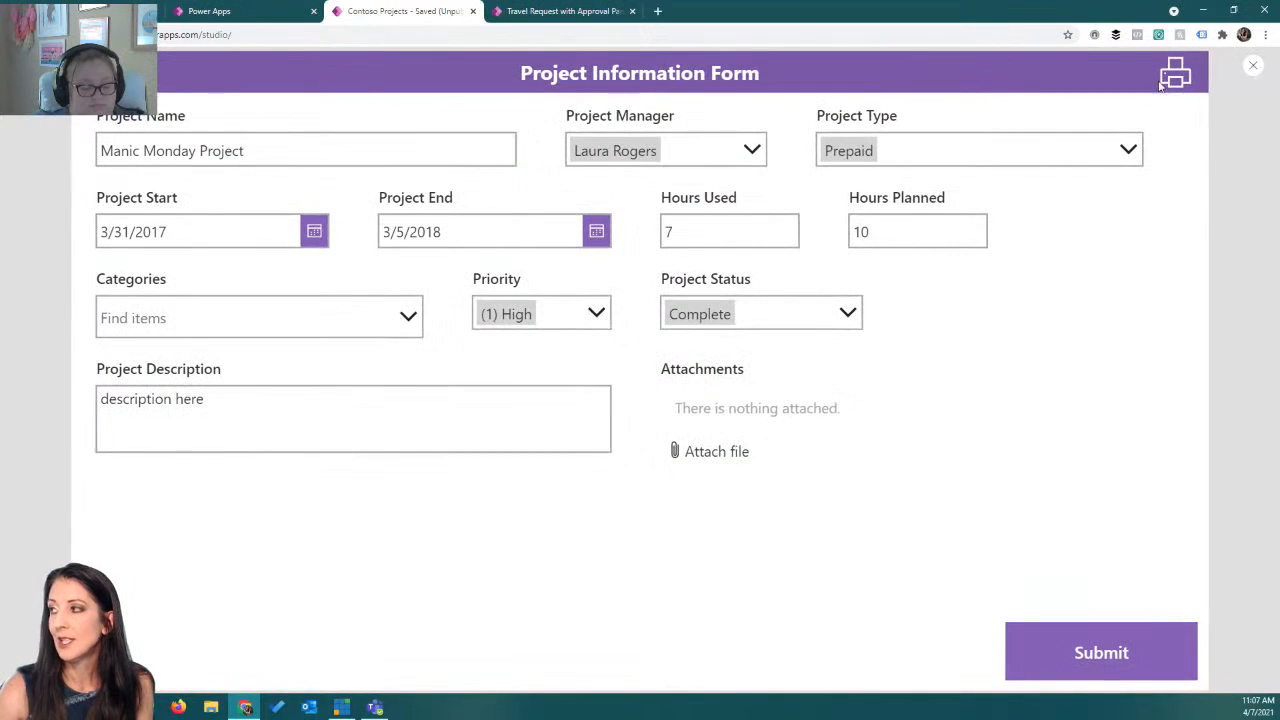
click(1162, 86)
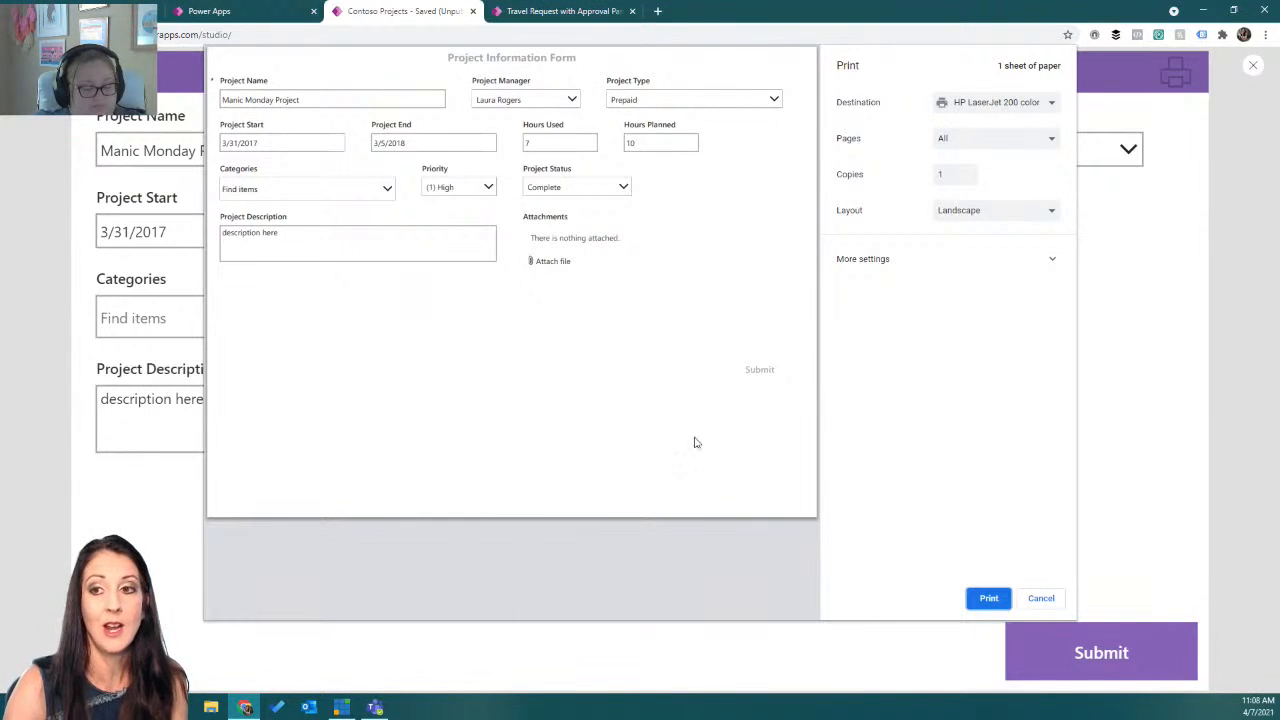
click(1041, 600)
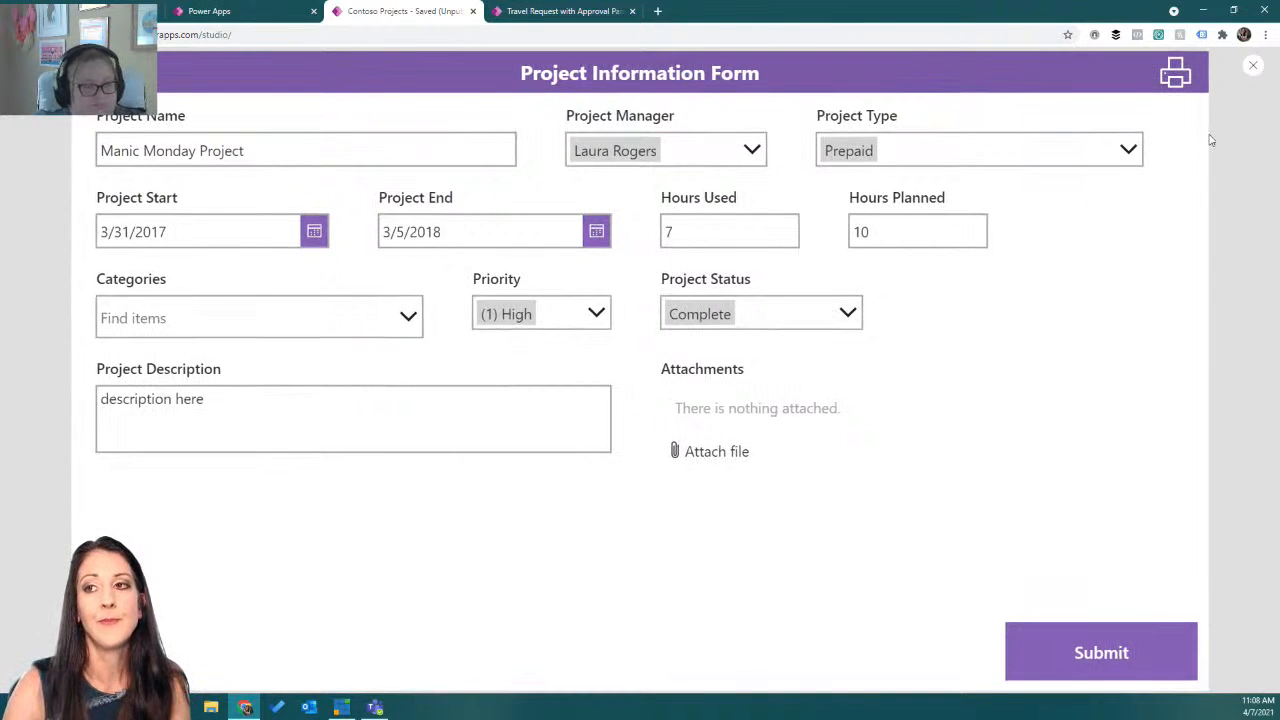
click(1253, 66)
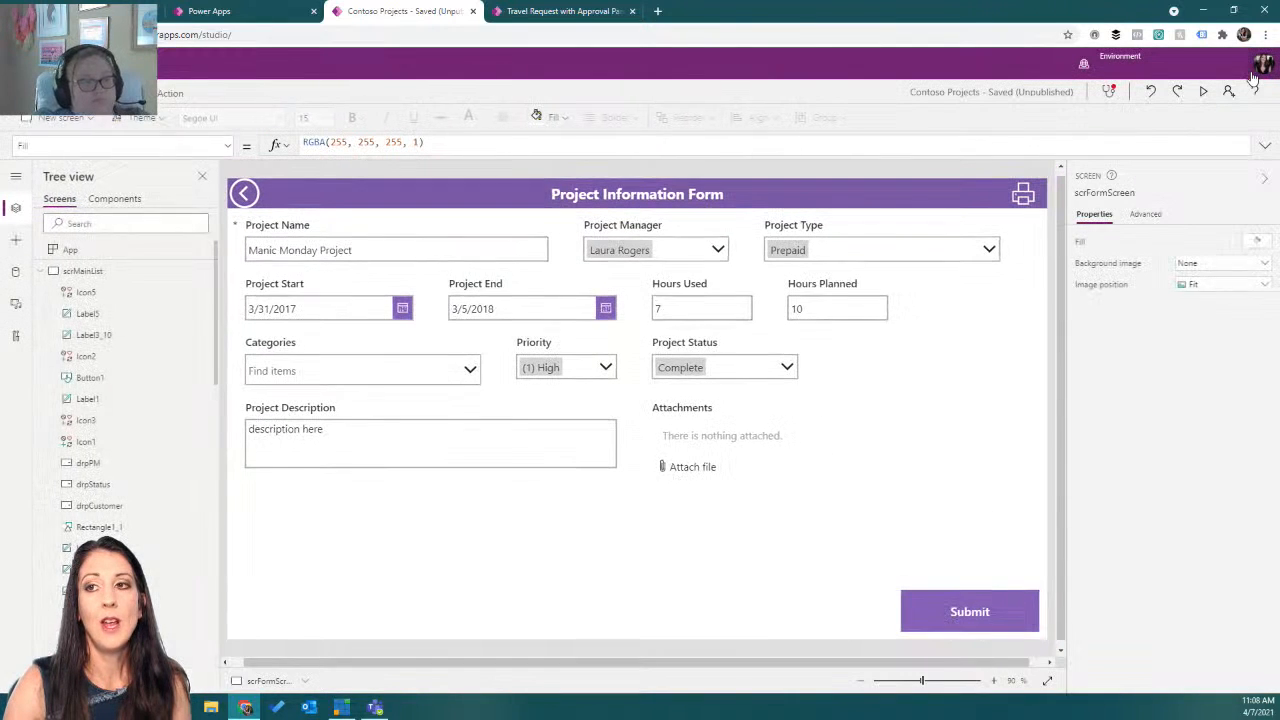
Select the header's print icon and inspect its Visible formula.
click(1022, 194)
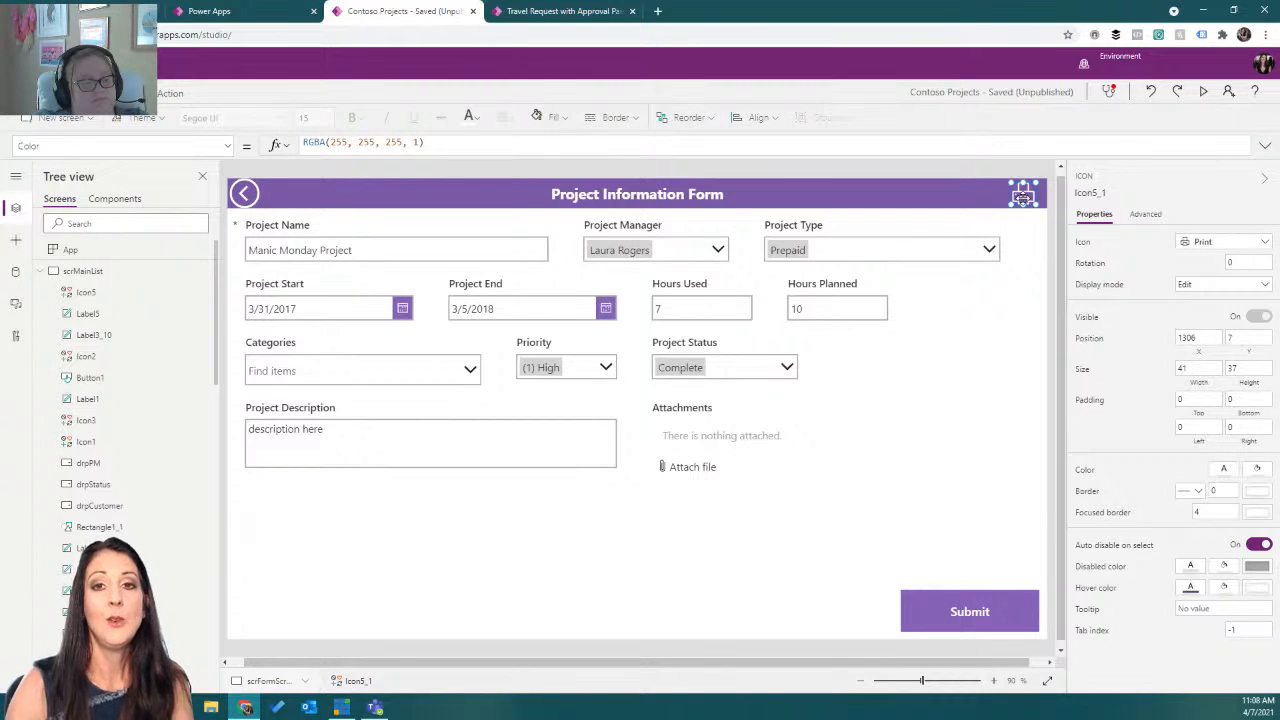
click(227, 147)
scroll(181, 245, down, 10)
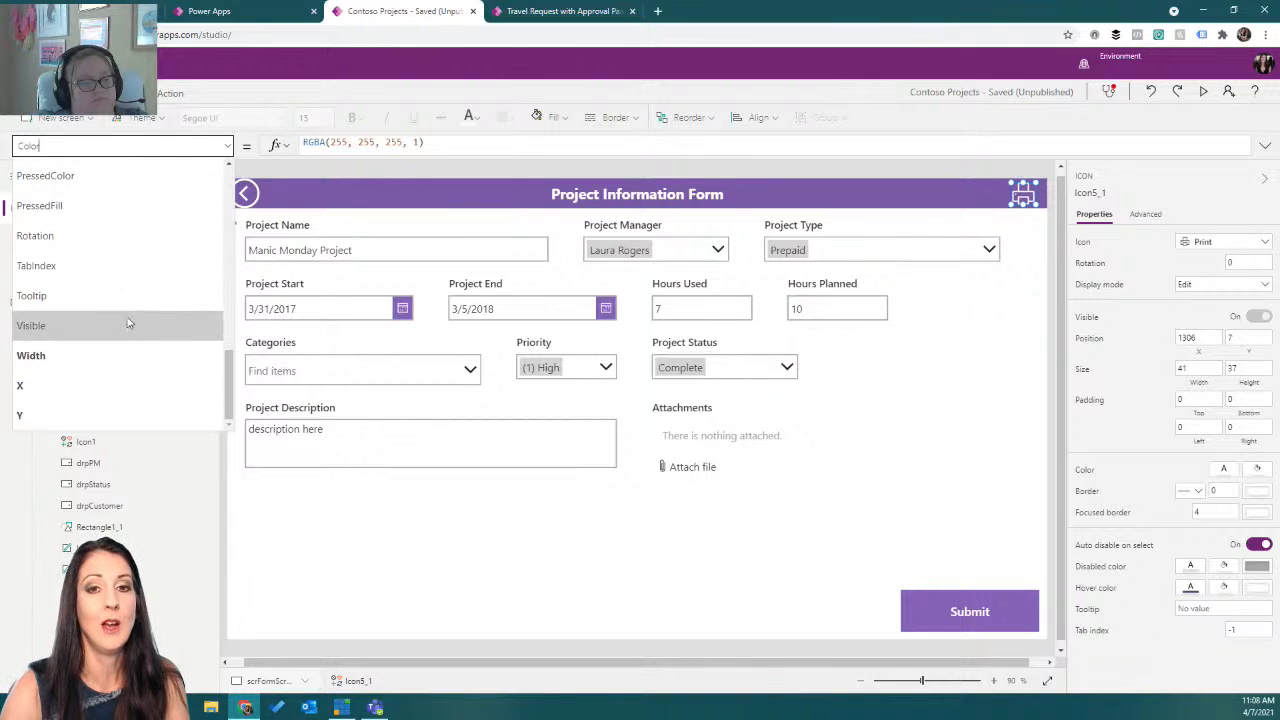
click(121, 326)
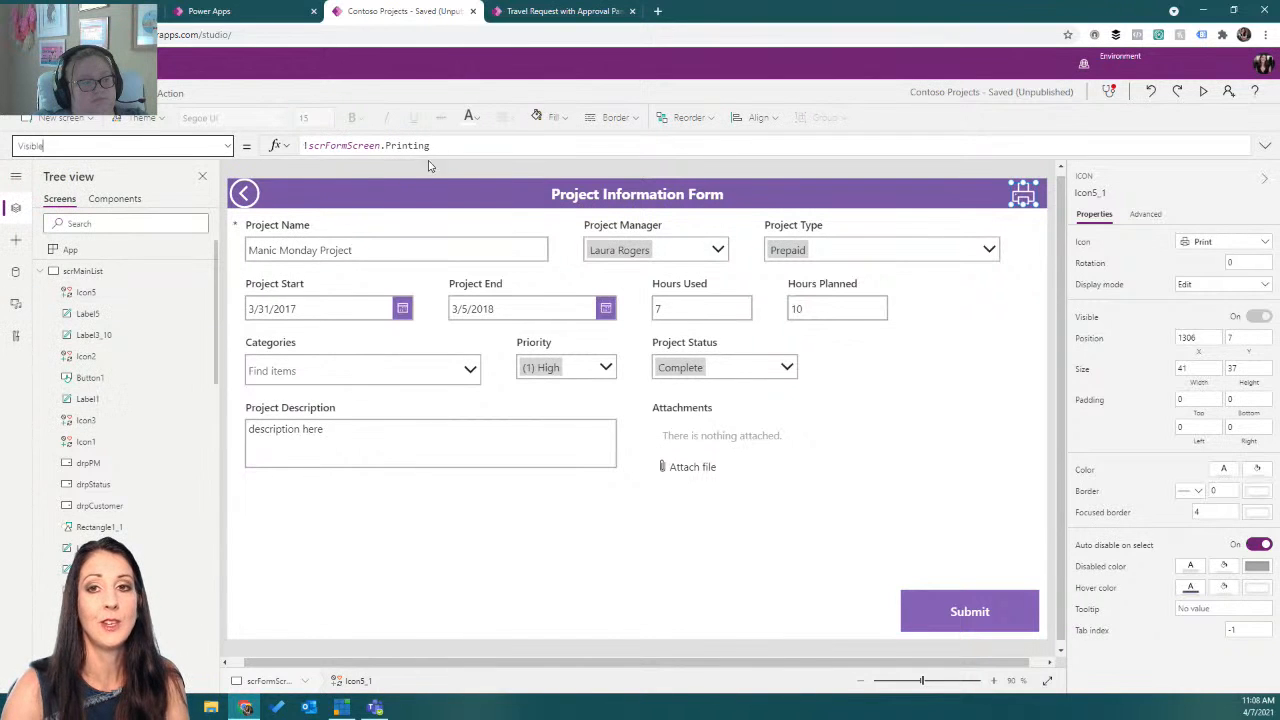
click(442, 149)
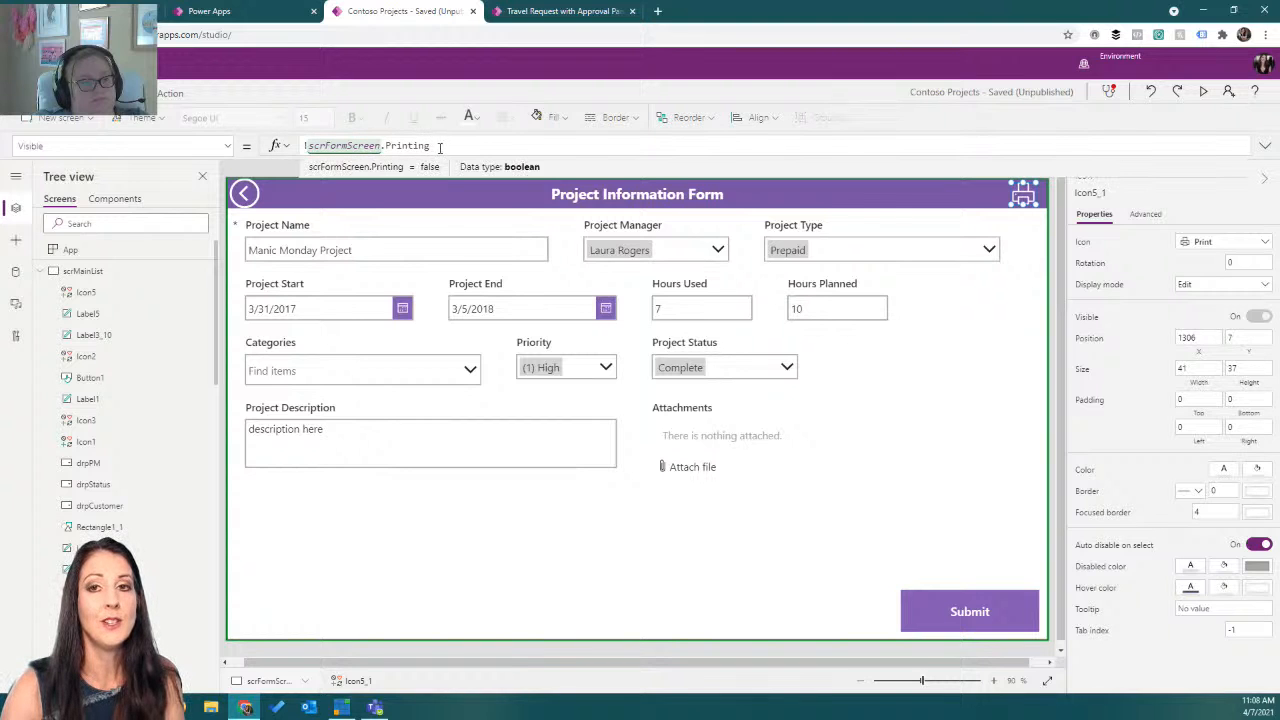
Set the Submit button's Visible formula to !scrFormScreen.Printing.
click(937, 624)
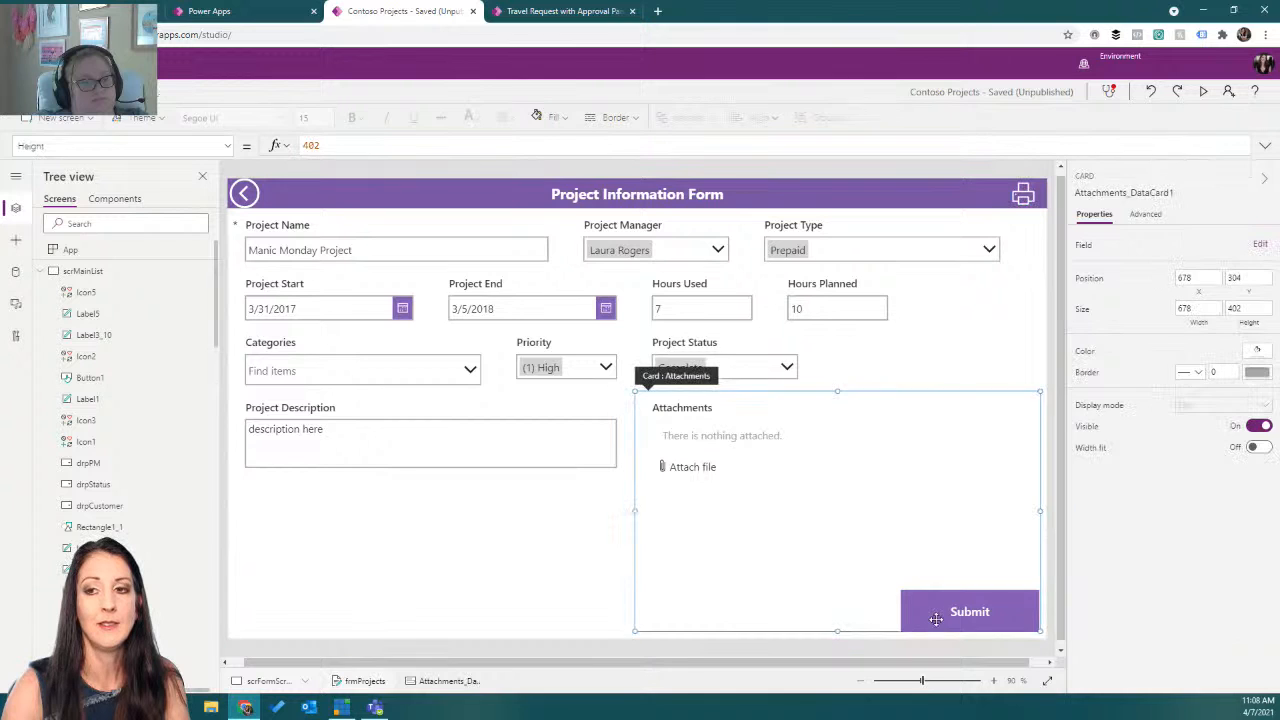
click(933, 618)
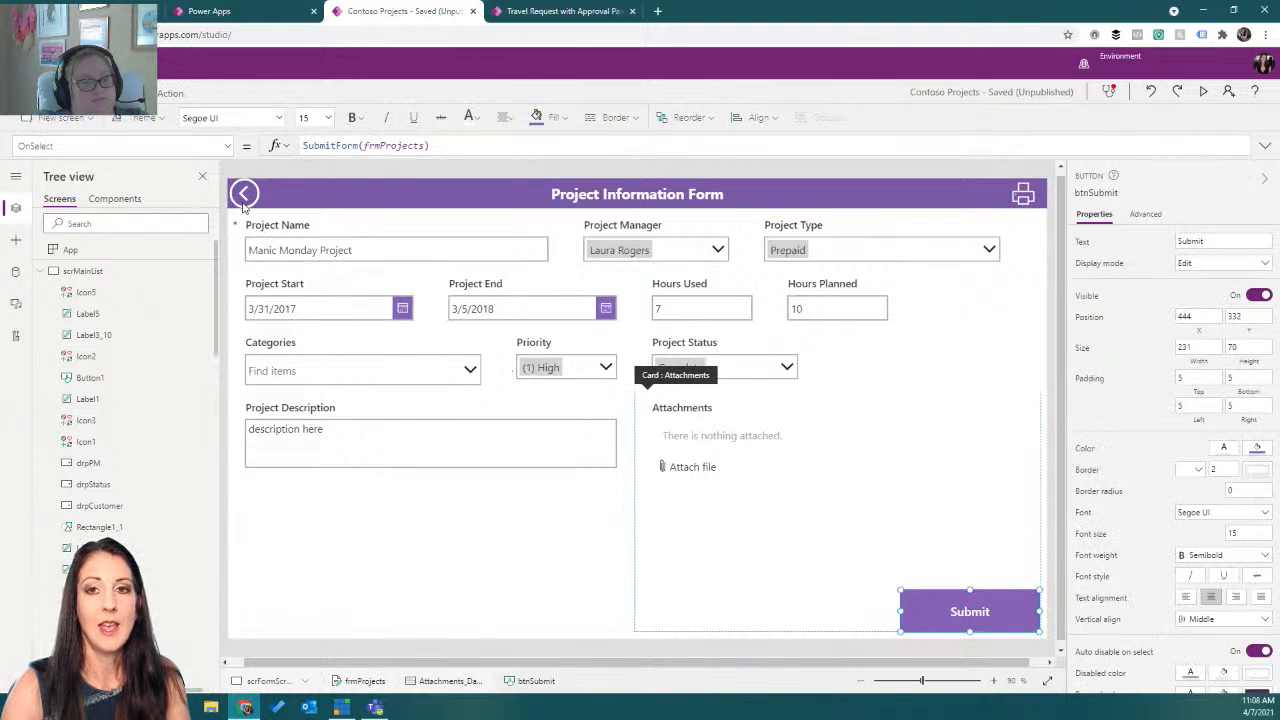
click(228, 148)
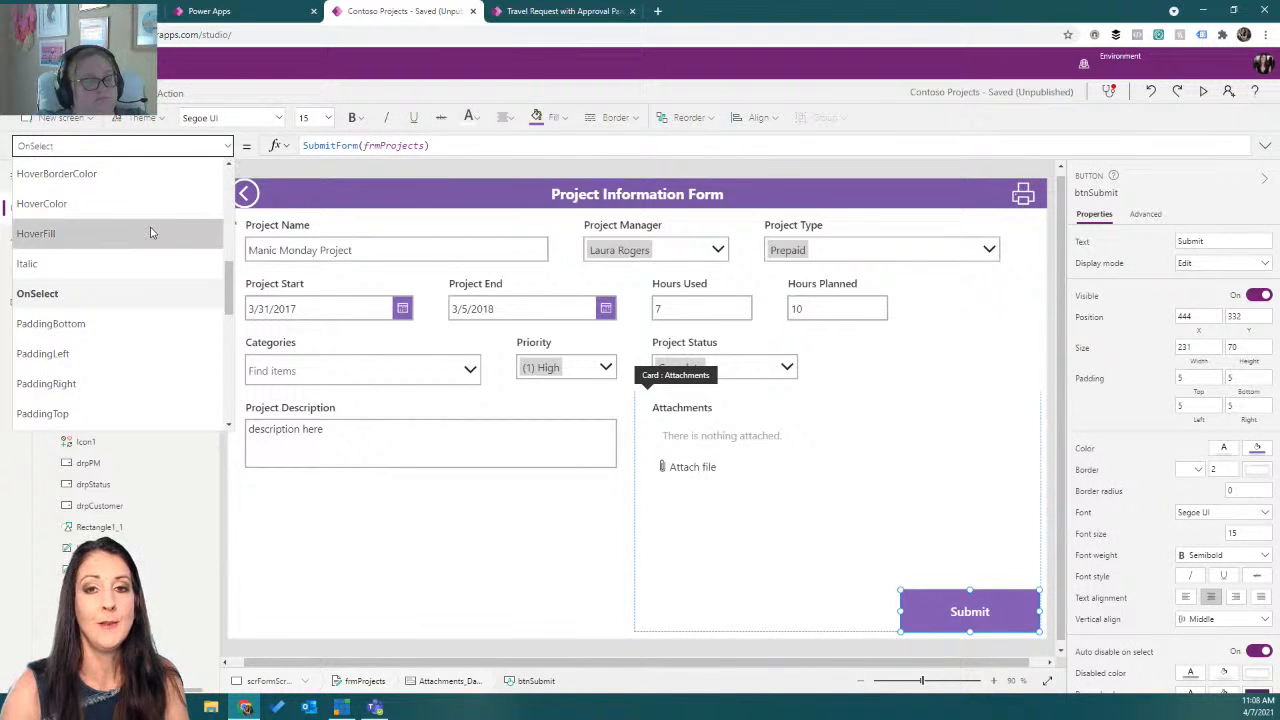
scroll(152, 250, down, 10)
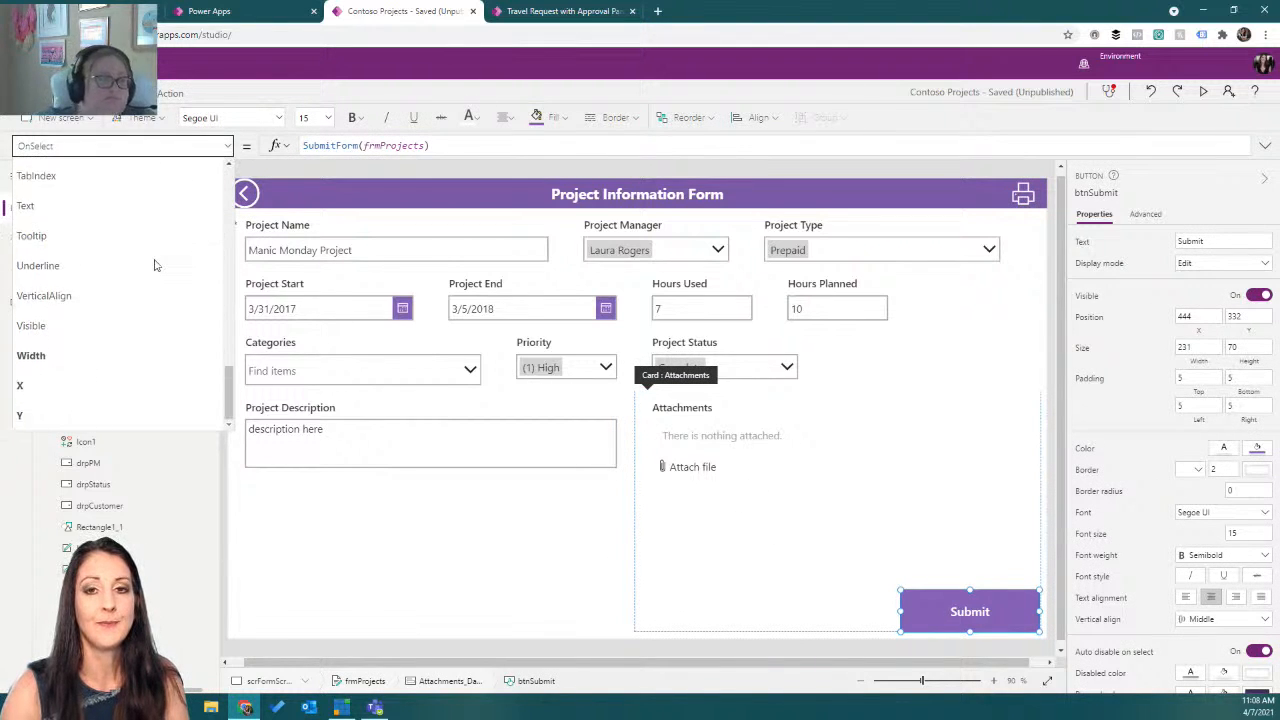
click(114, 325)
click(346, 151)
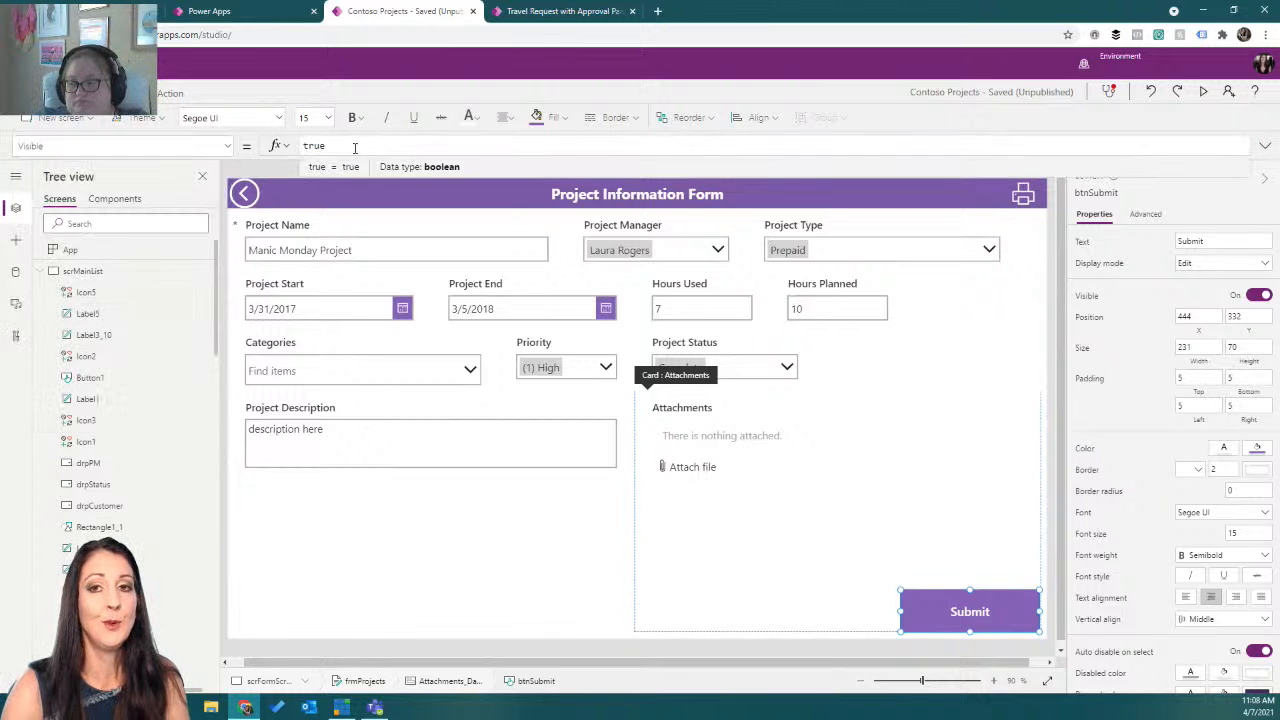
drag(328, 148, 293, 152)
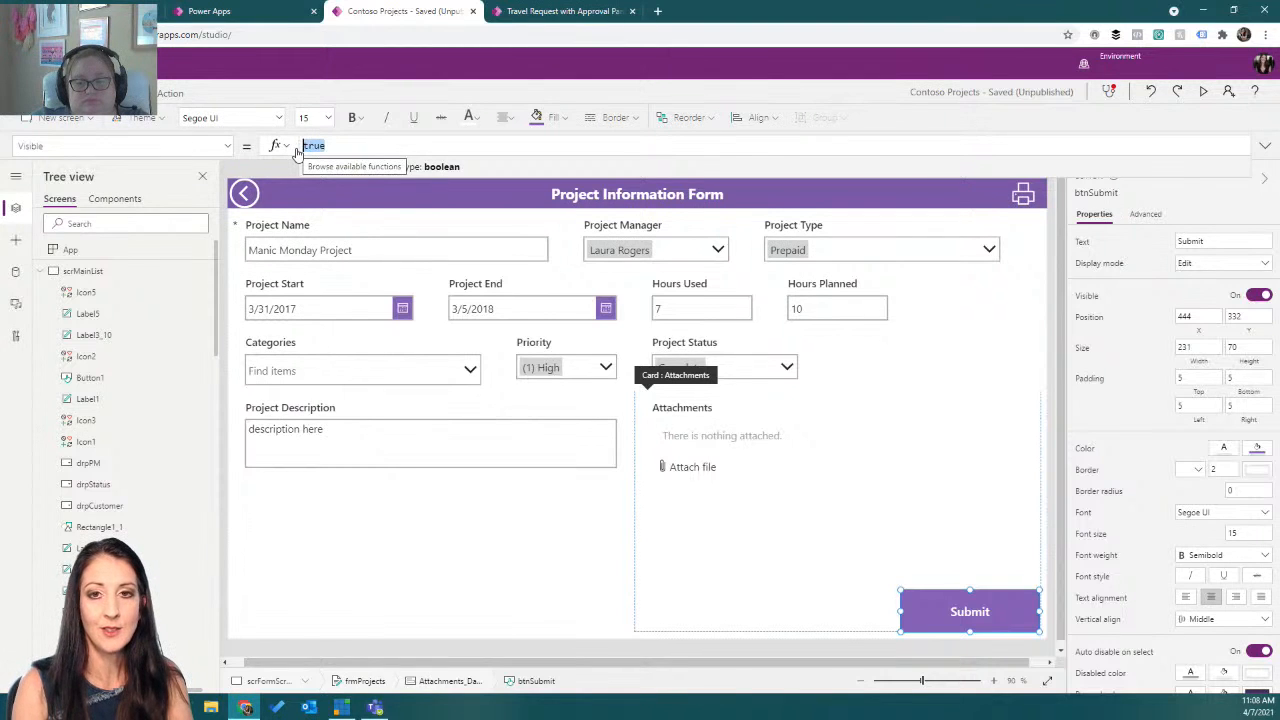
text(scrf)
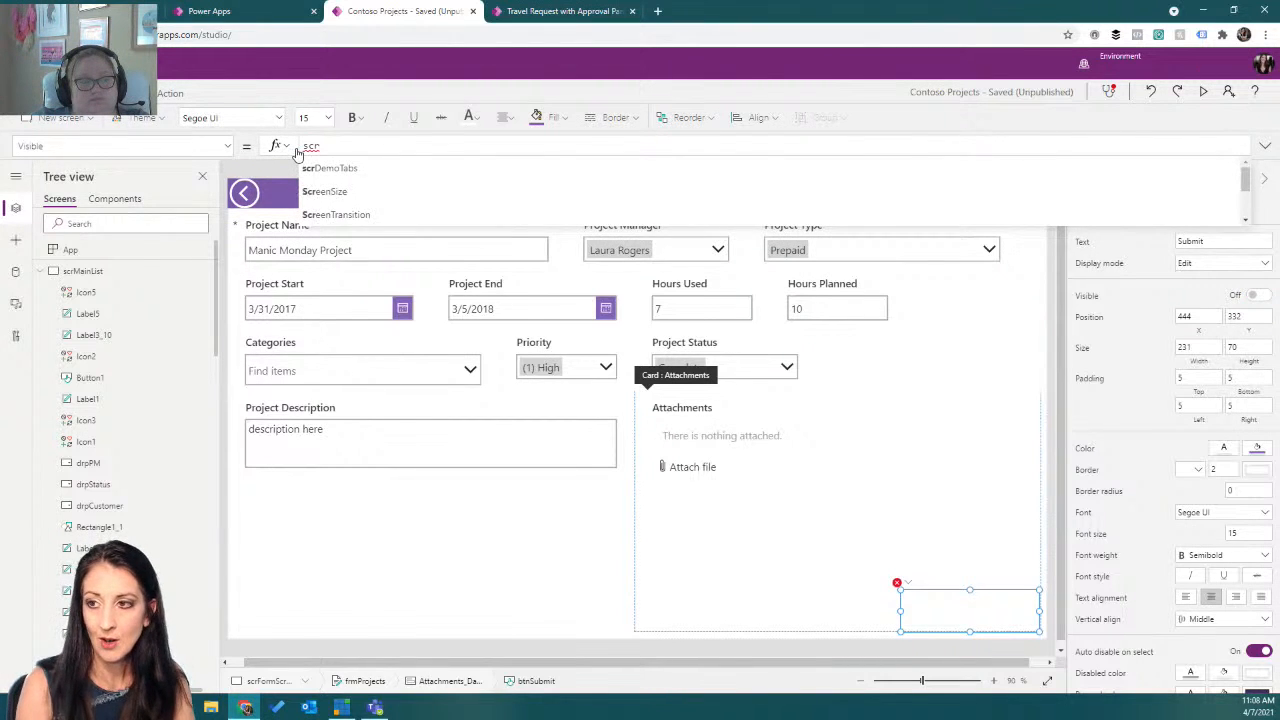
text(.)
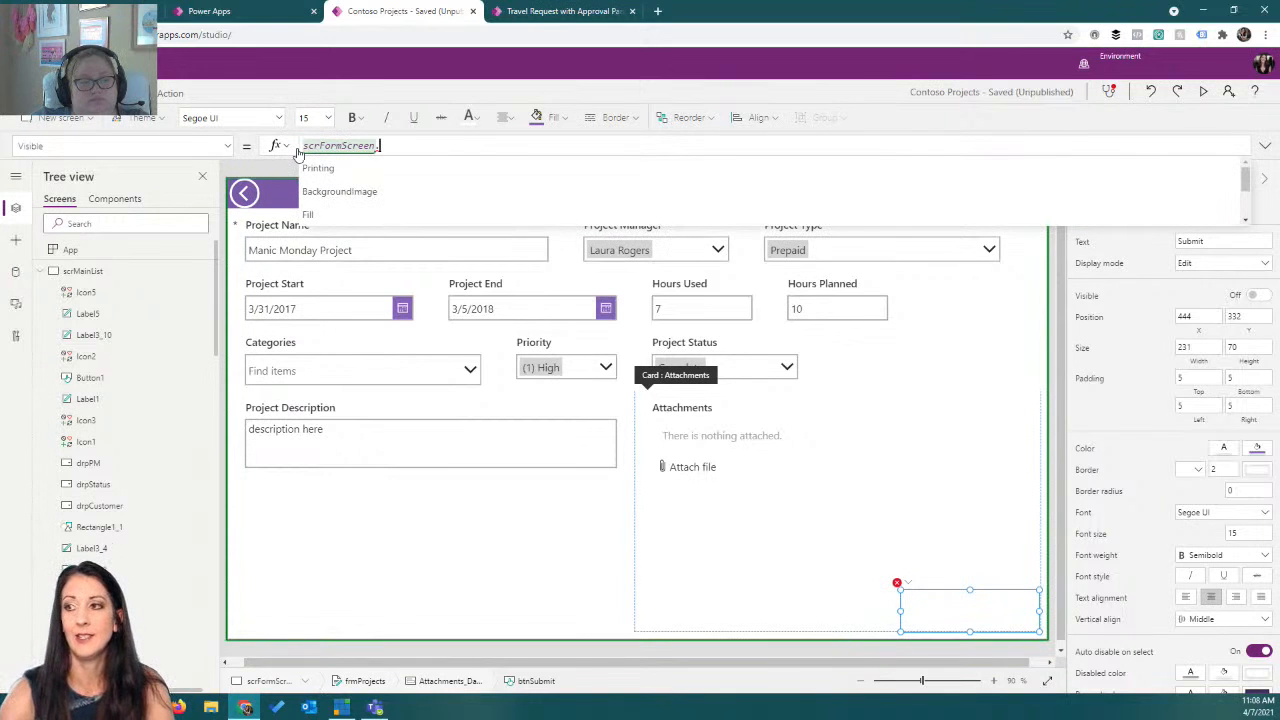
click(318, 168)
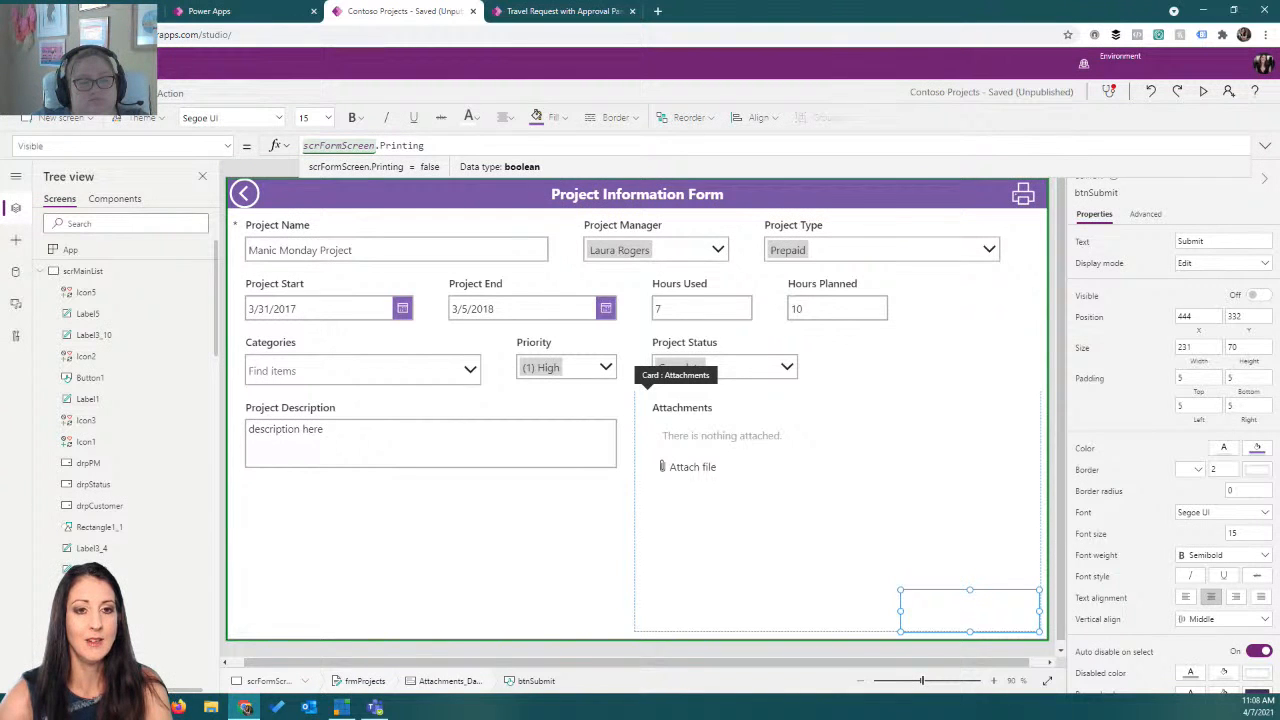
key(alt+Tab)
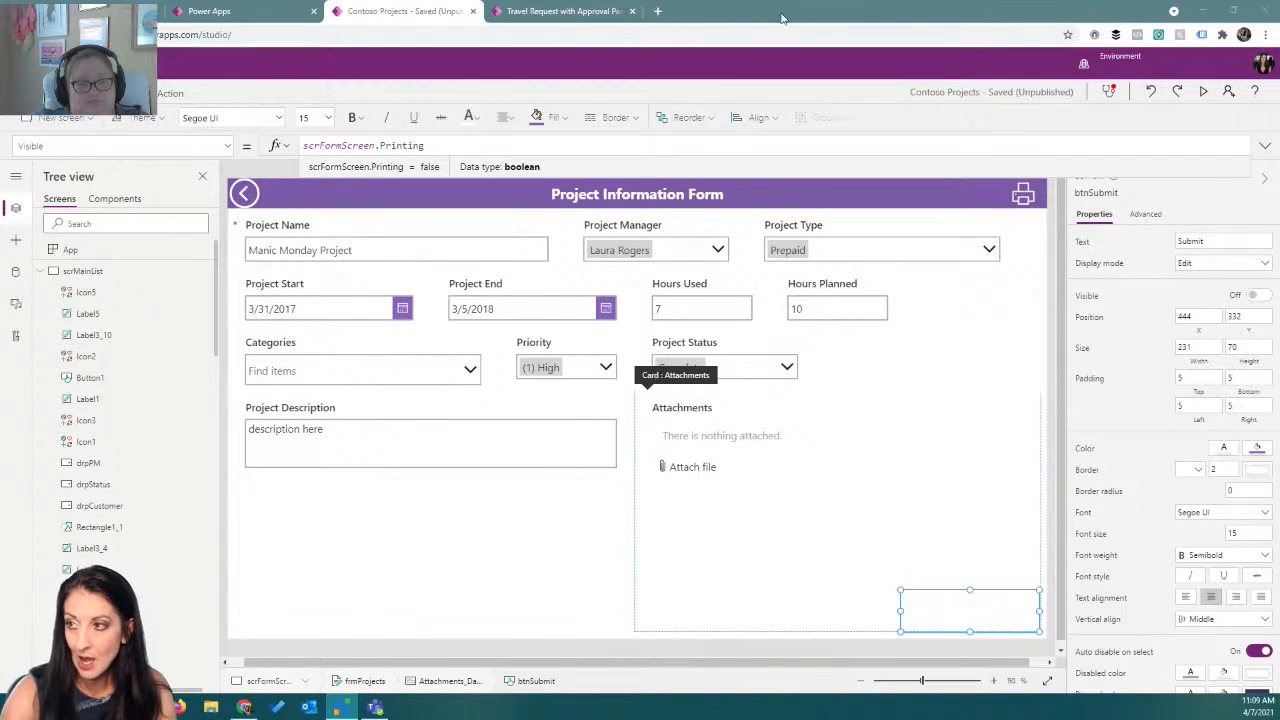
double_click(313, 146)
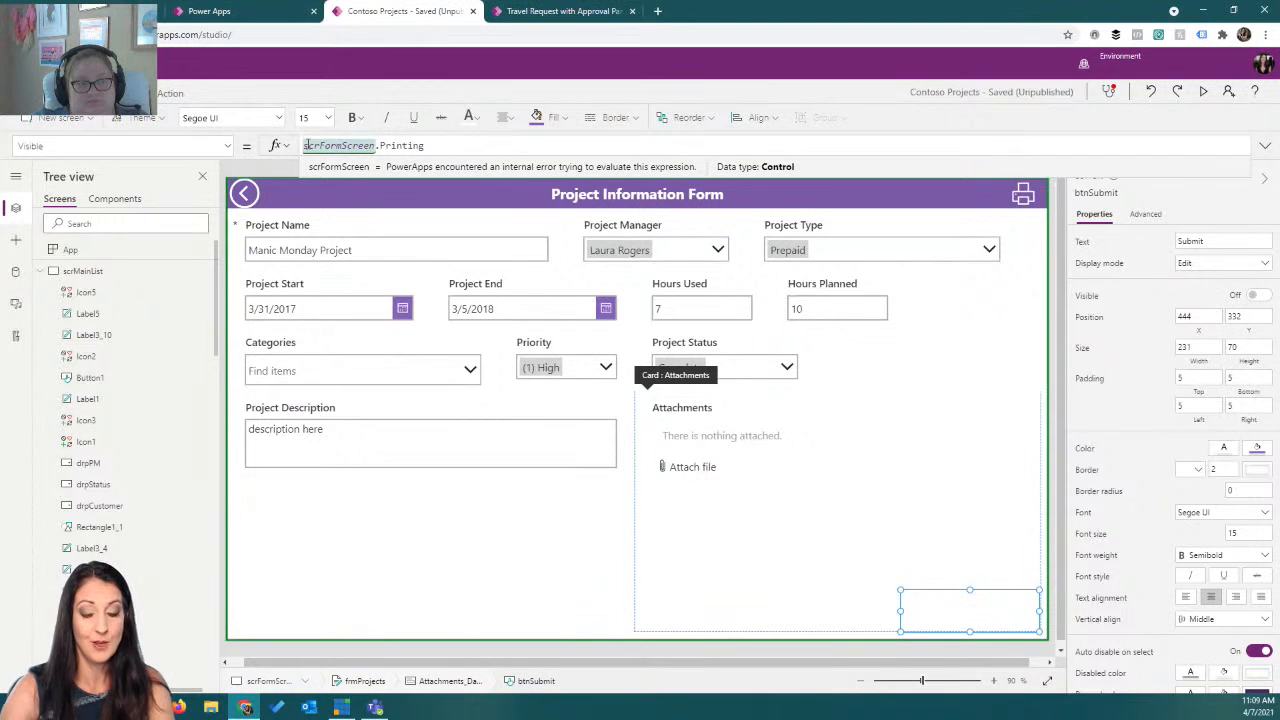
text(!)
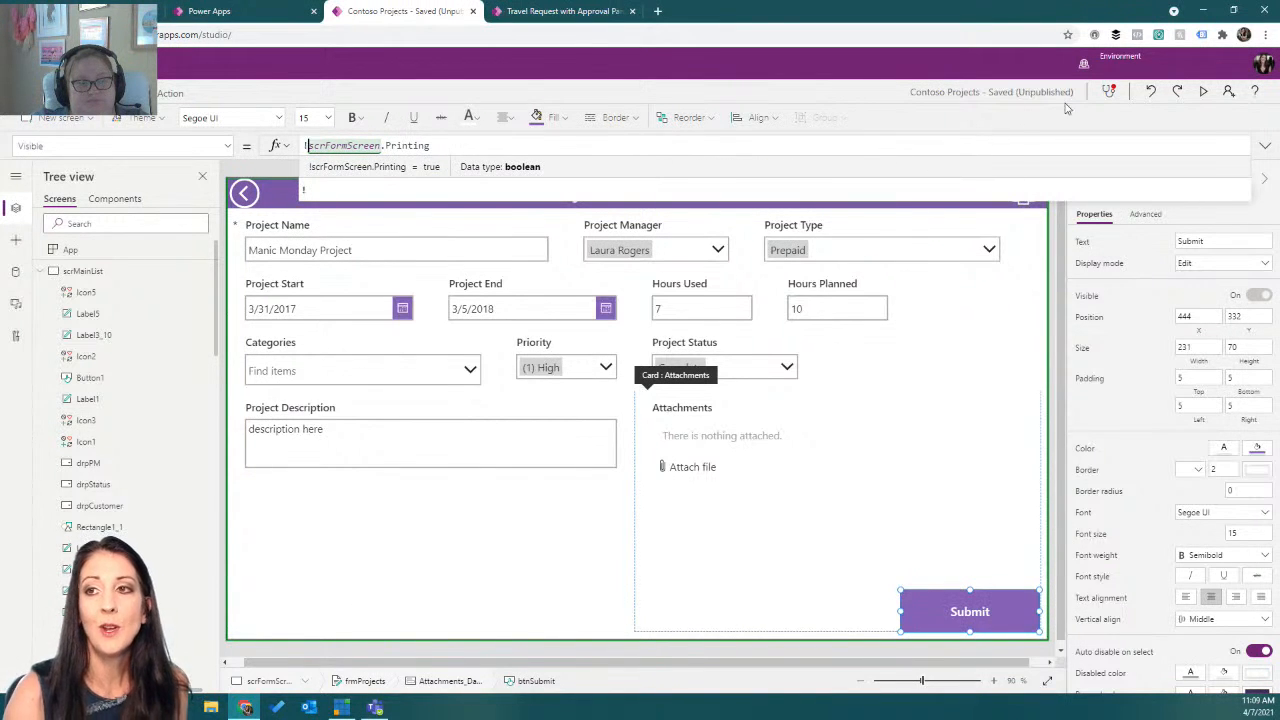
Preview the app, trigger the print icon, cancel the print dialog and close the preview.
click(1203, 91)
click(1170, 80)
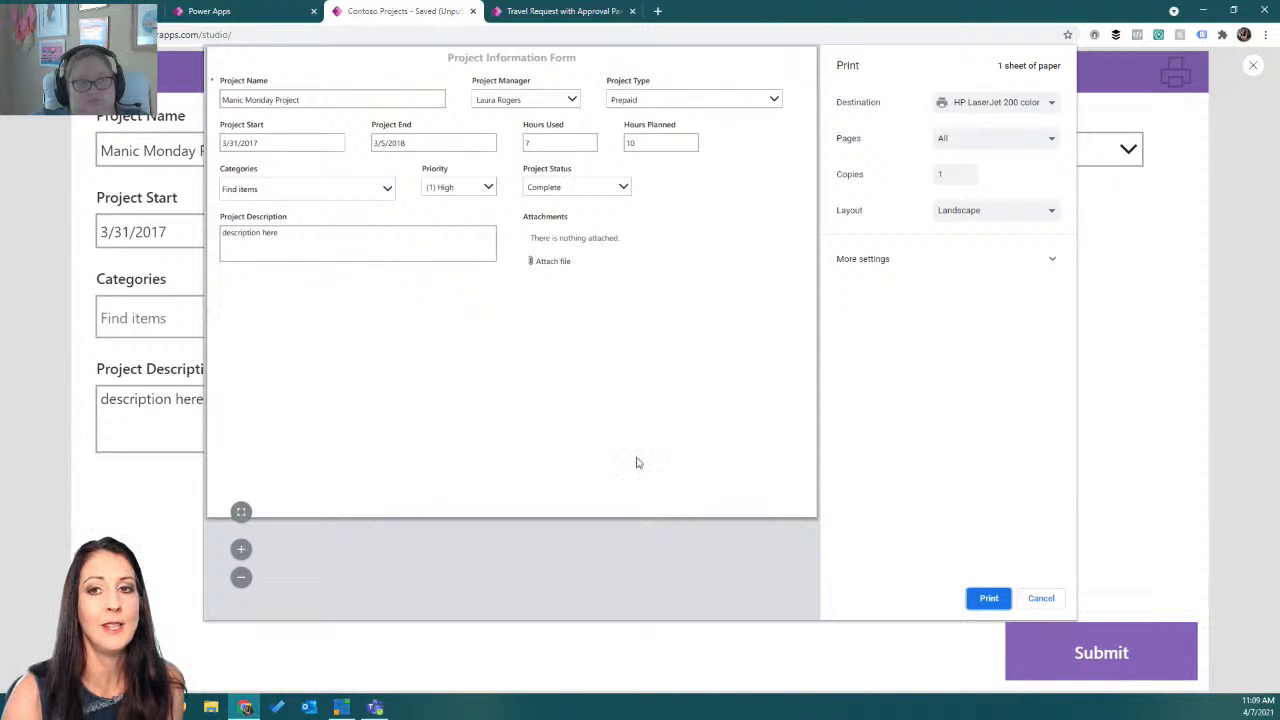
click(1039, 599)
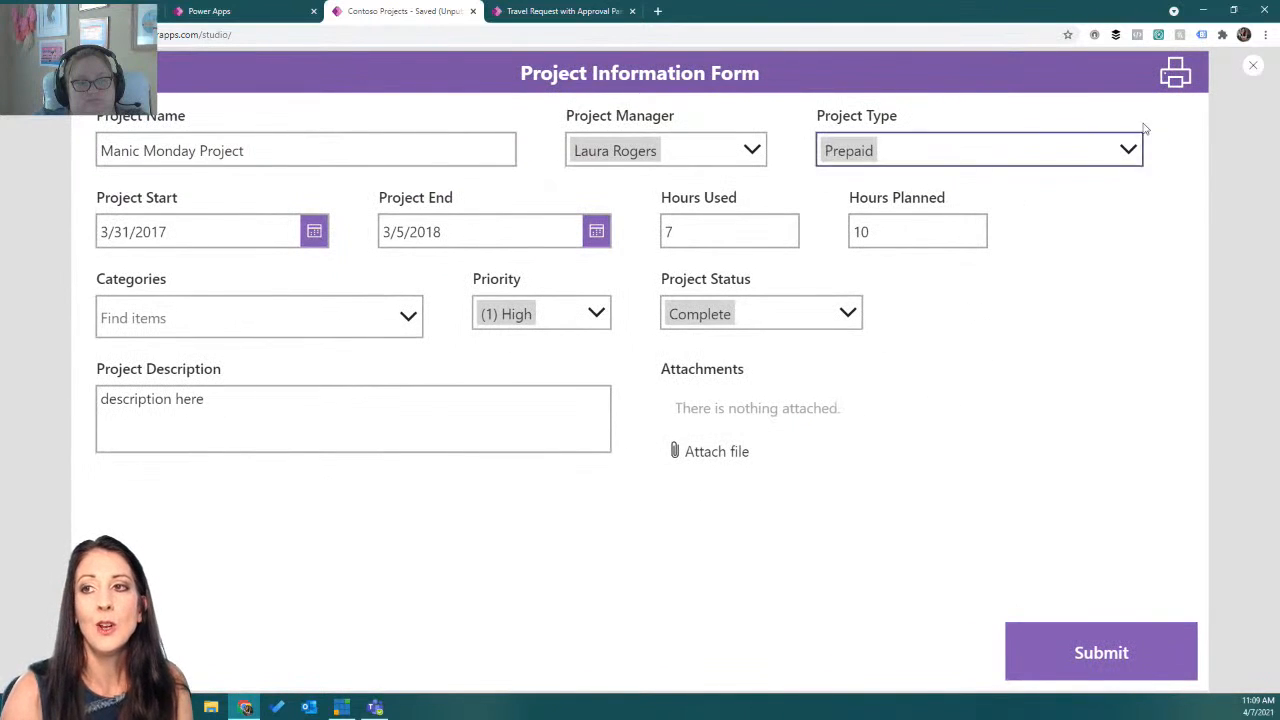
click(1254, 68)
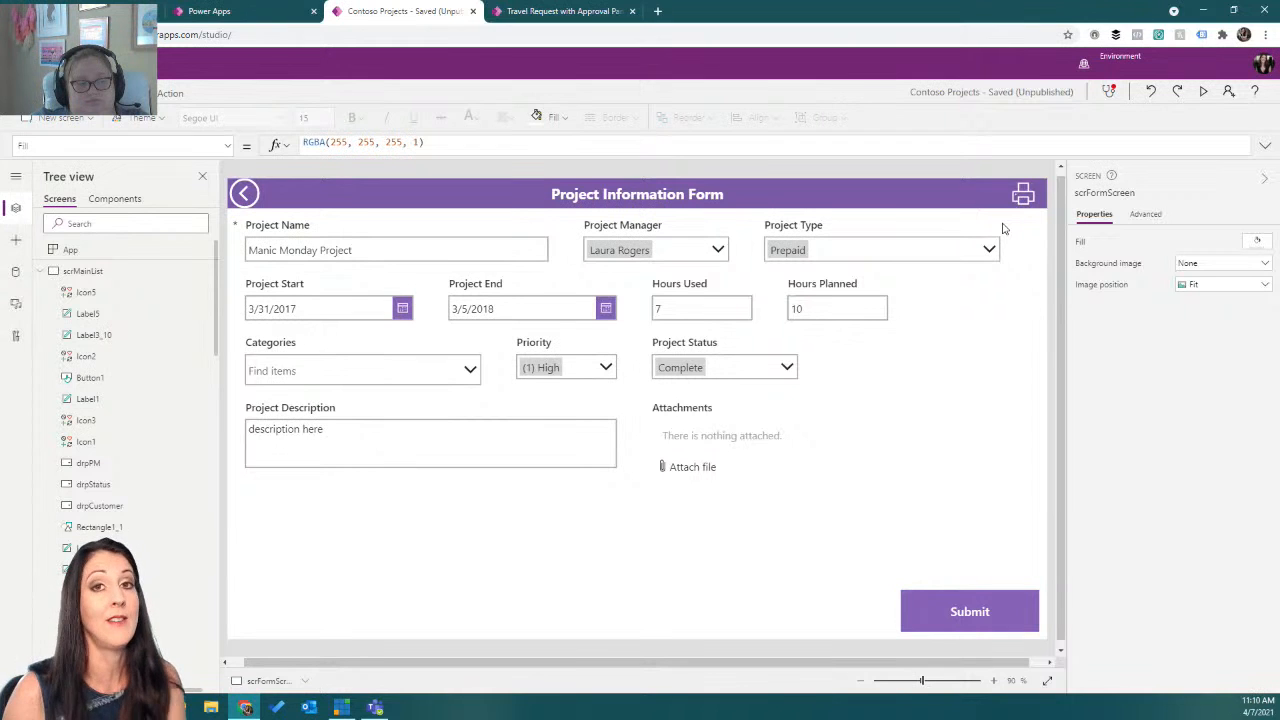
Set the header print icon's OnSelect formula to ViewForm(frmProjects); Print().
click(1023, 194)
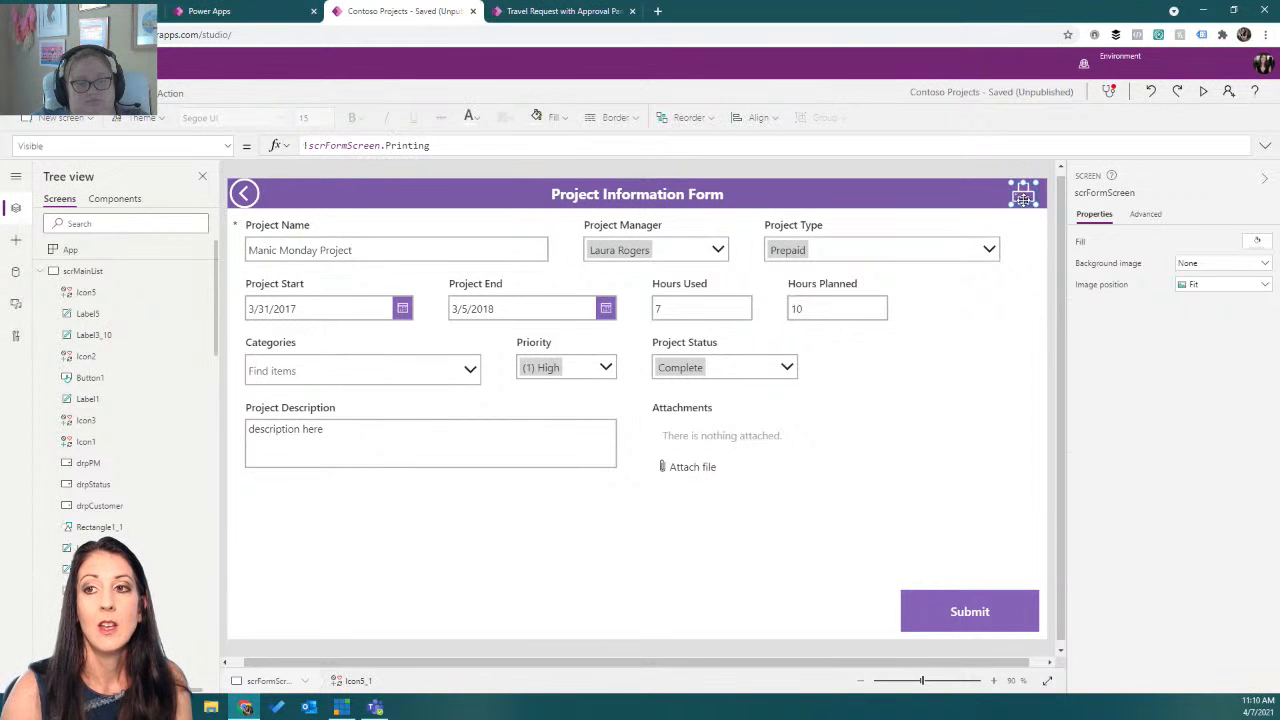
click(228, 147)
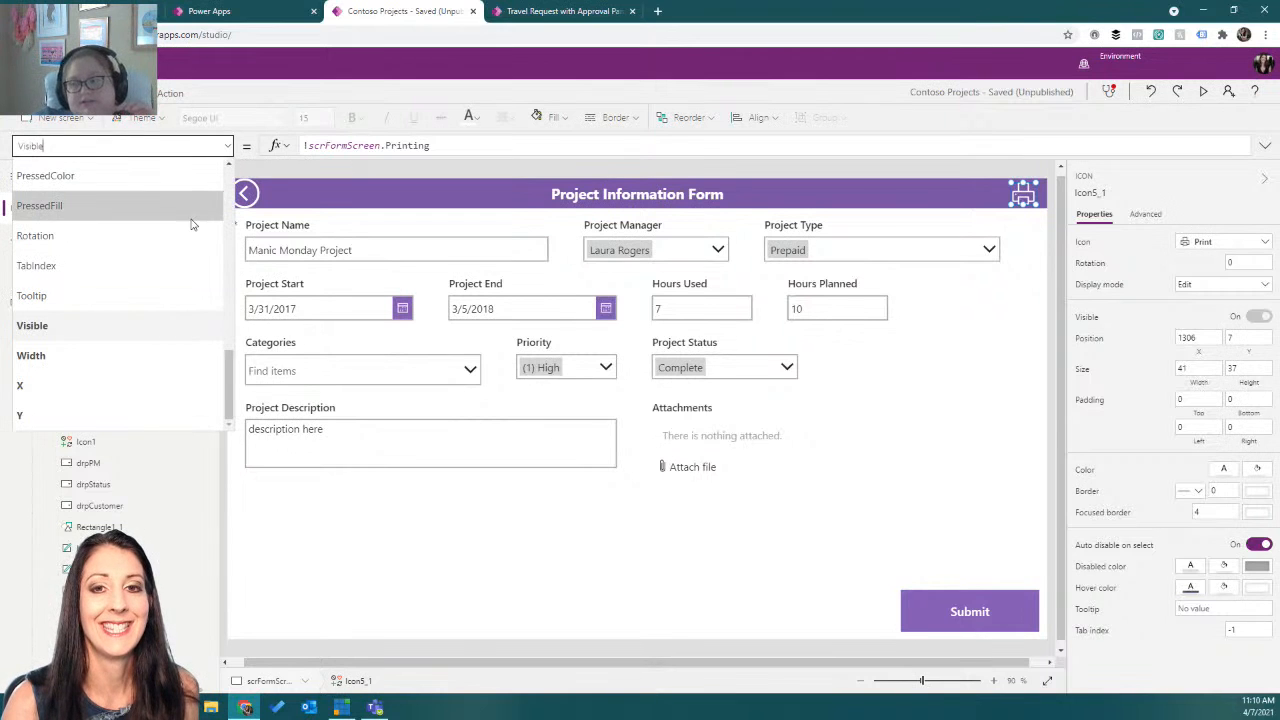
scroll(193, 226, up, 3)
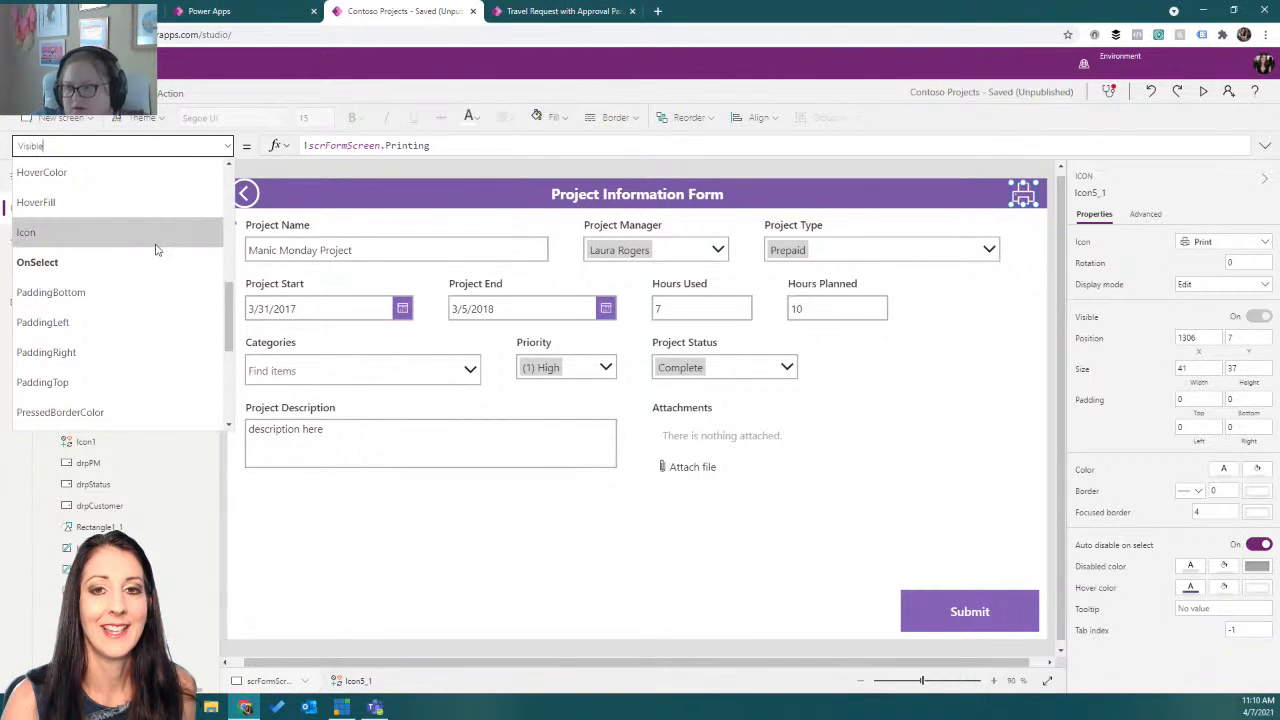
click(143, 261)
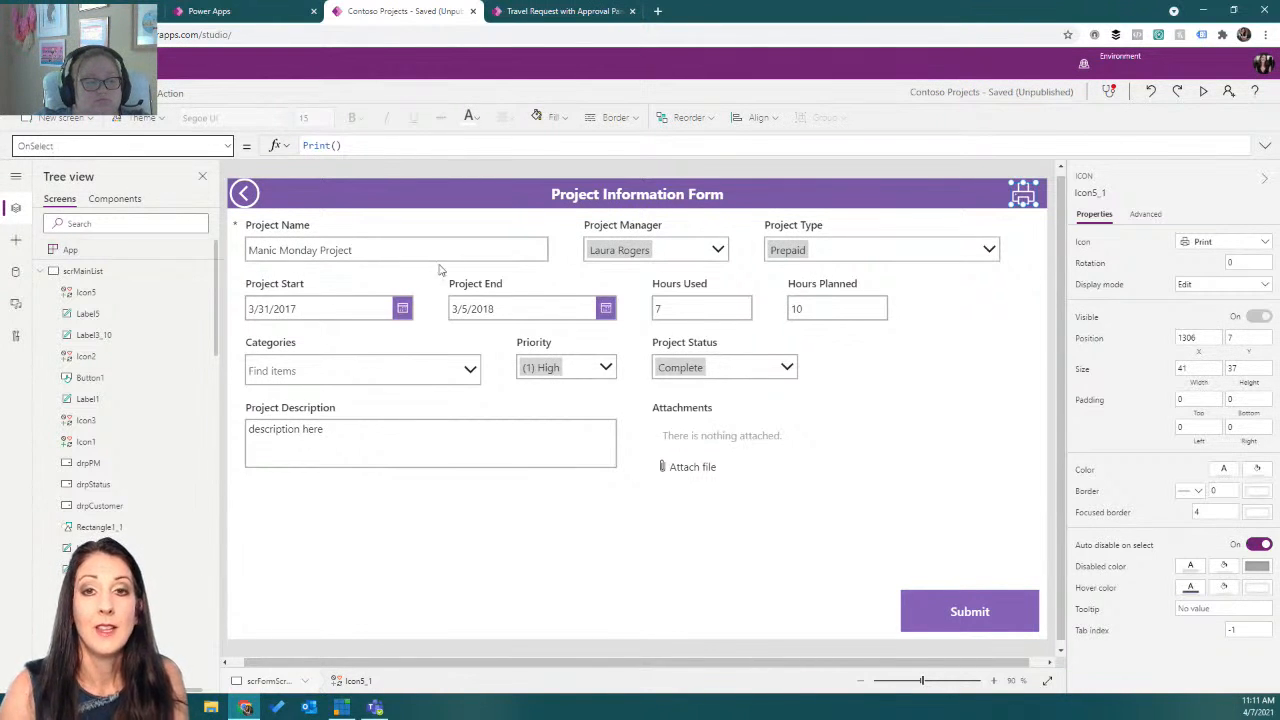
click(344, 146)
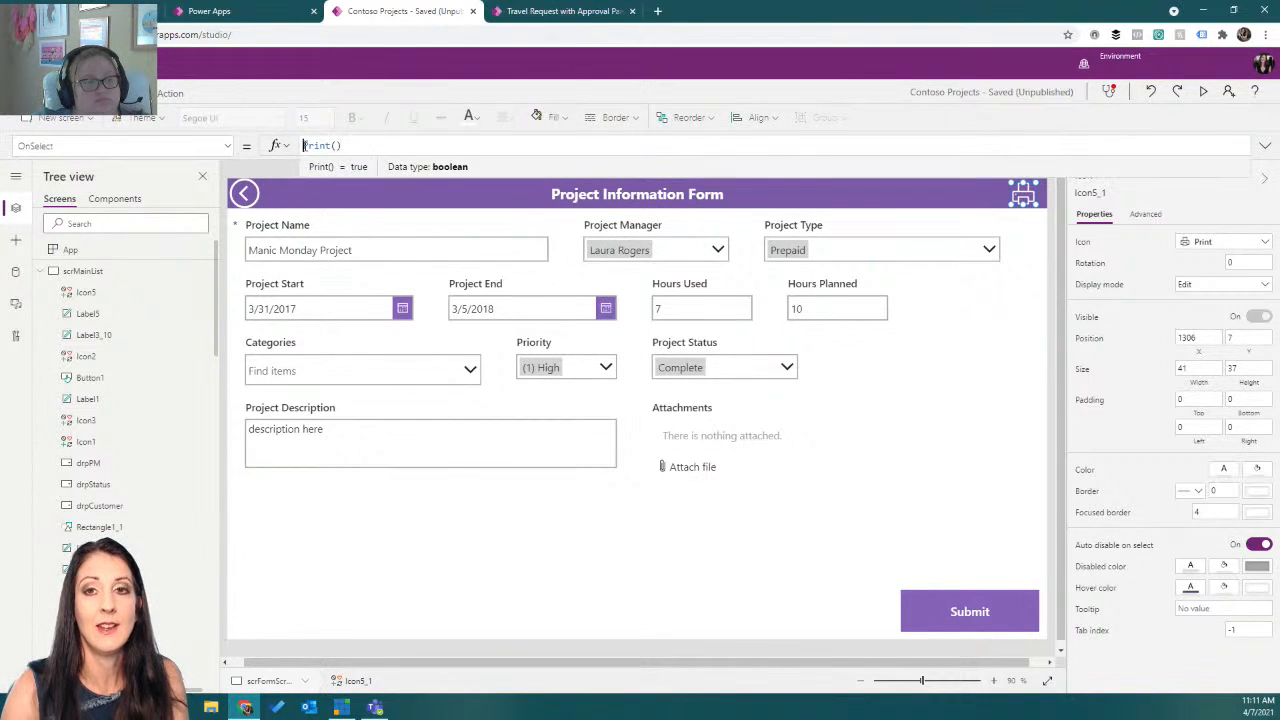
text(Viewf)
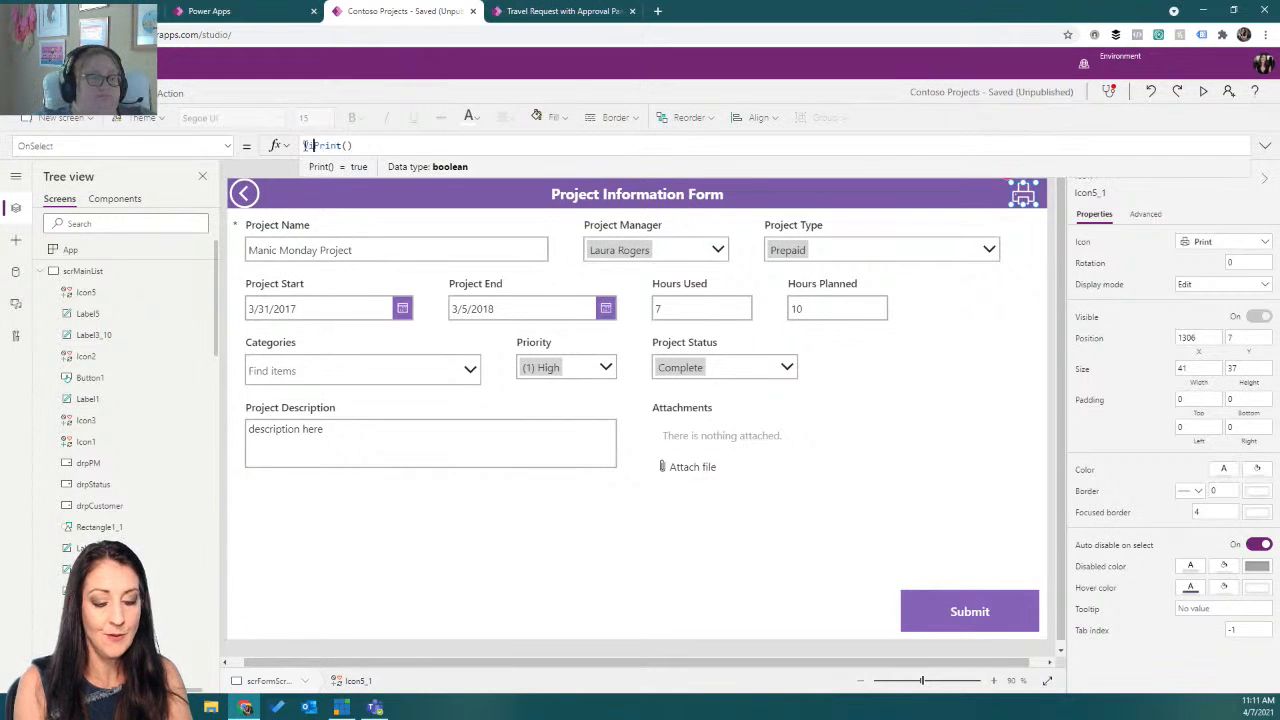
key(Left)
text(f)
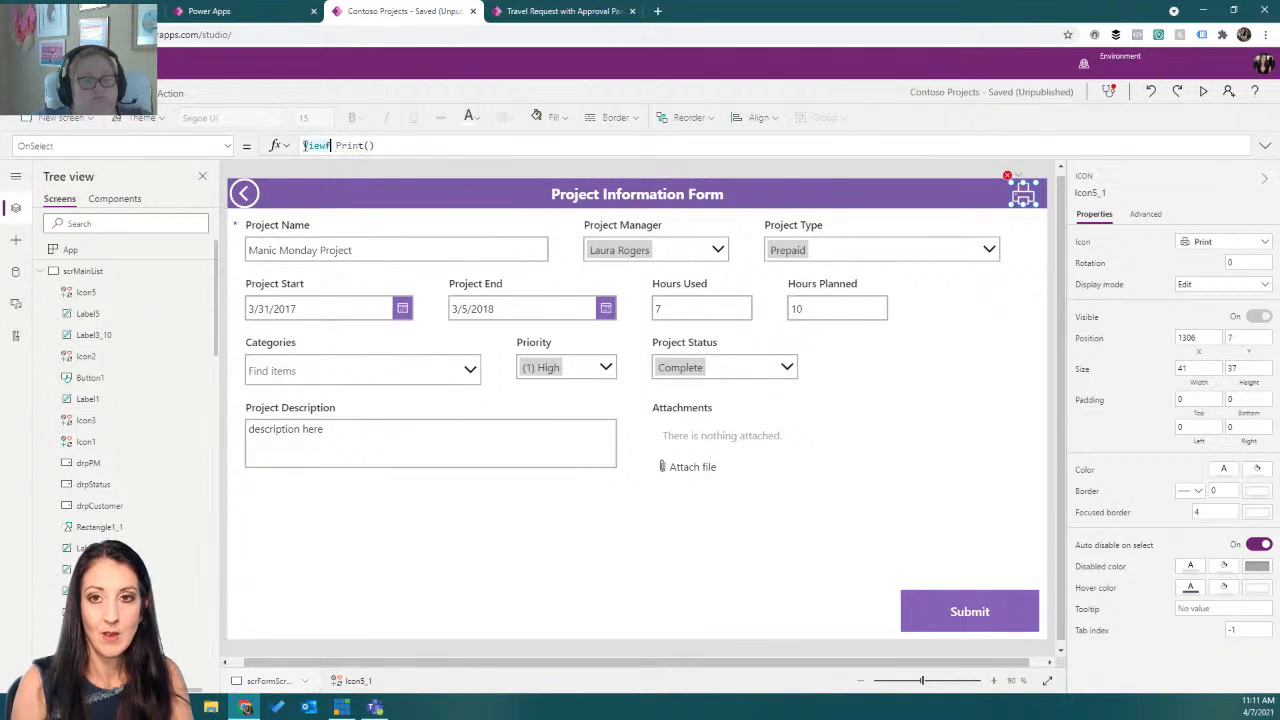
key(Tab)
text(frm)
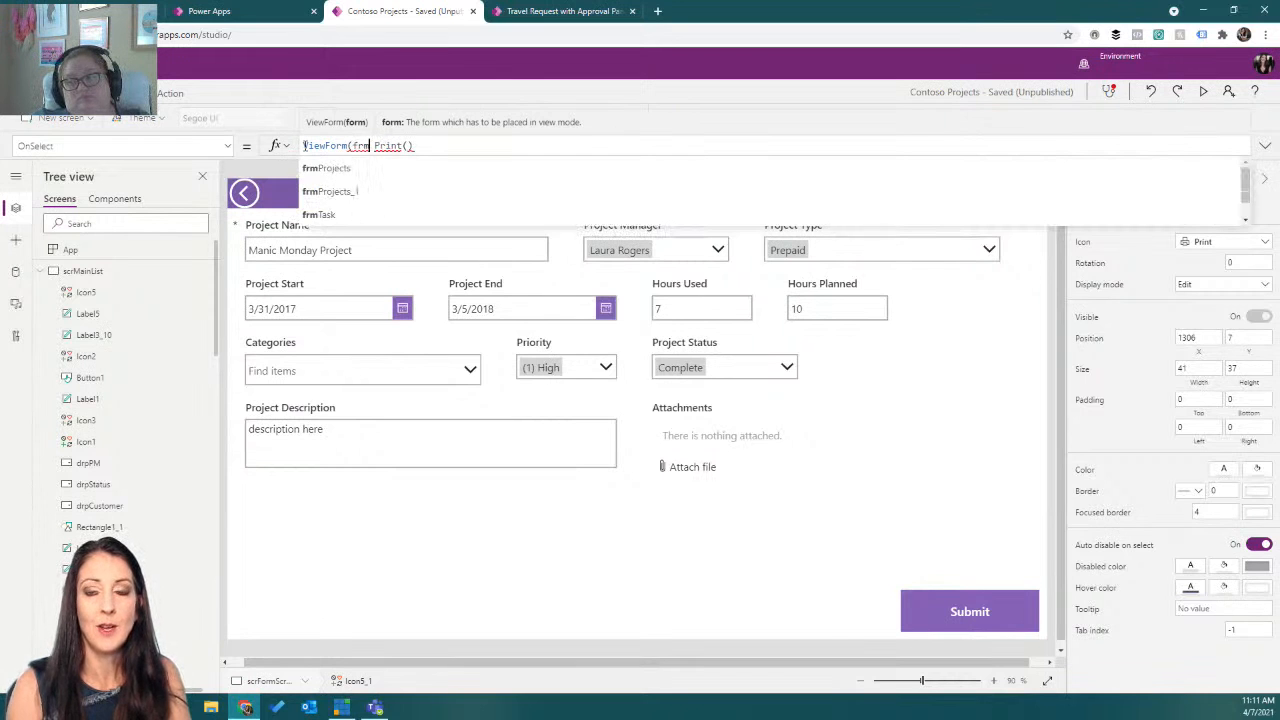
click(366, 168)
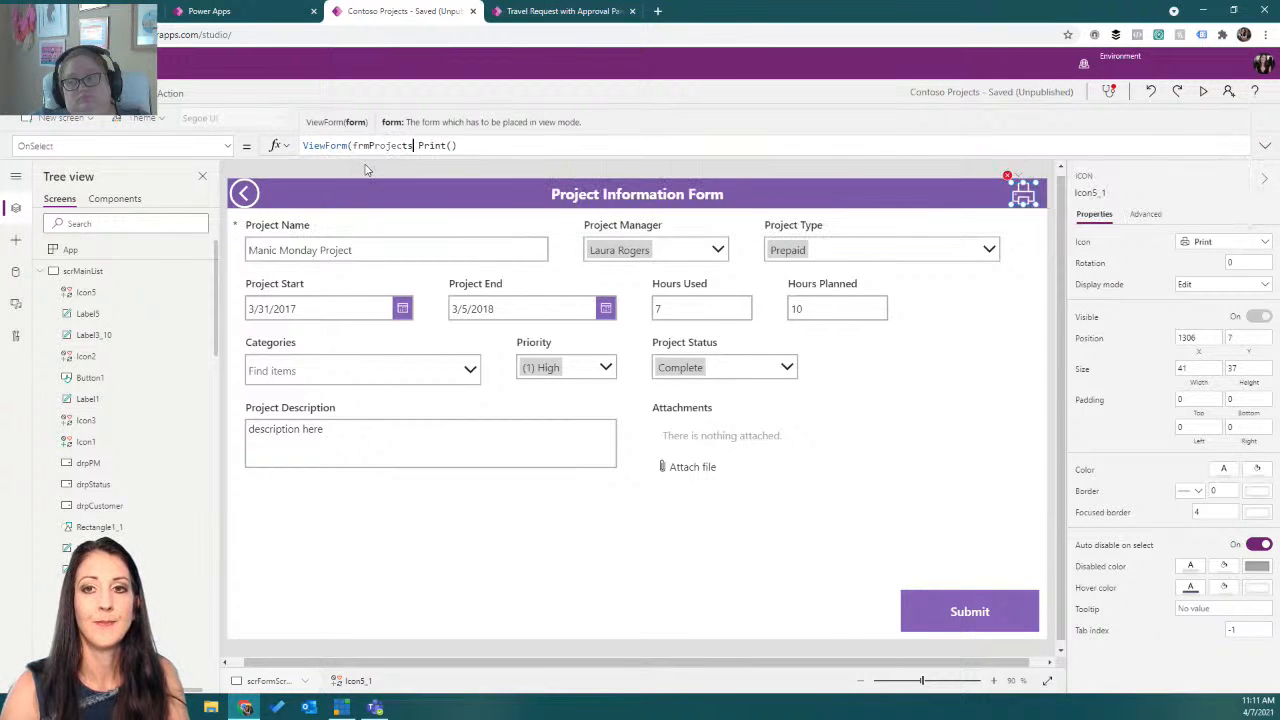
text();)
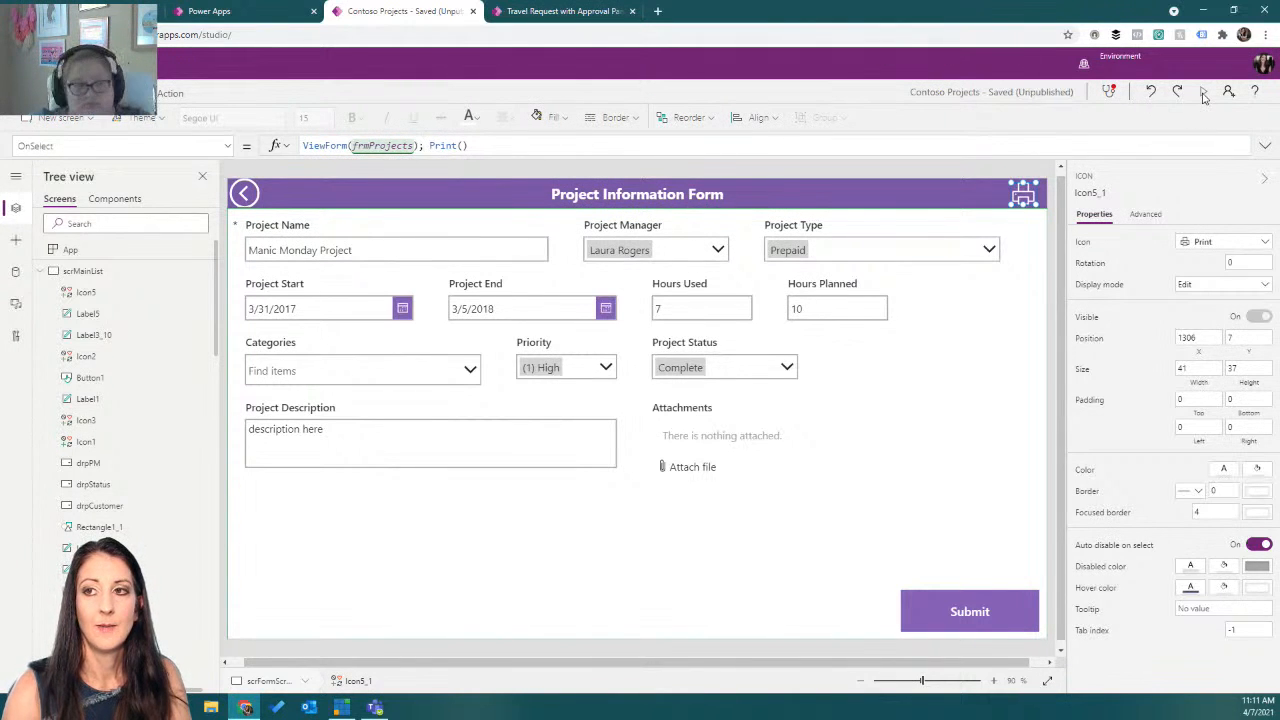
Preview the app, trigger the print icon, cancel the print dialog and close the preview.
click(1204, 93)
click(1177, 74)
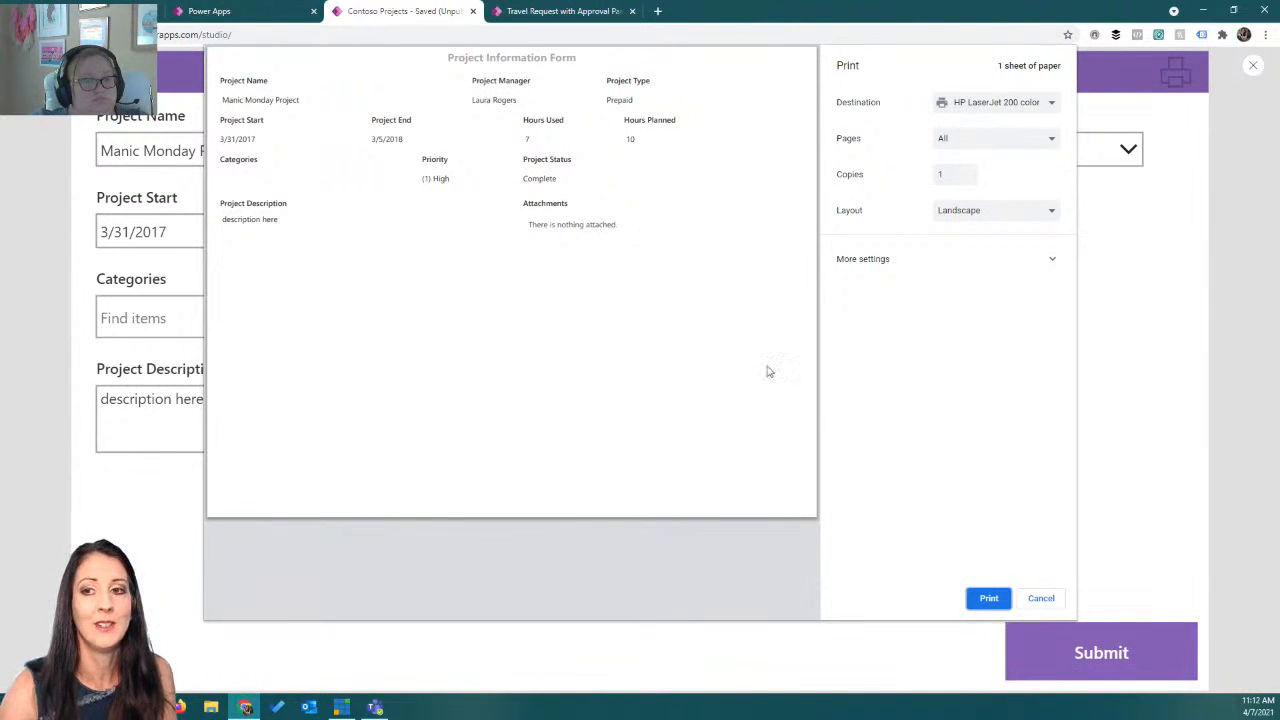
click(1041, 598)
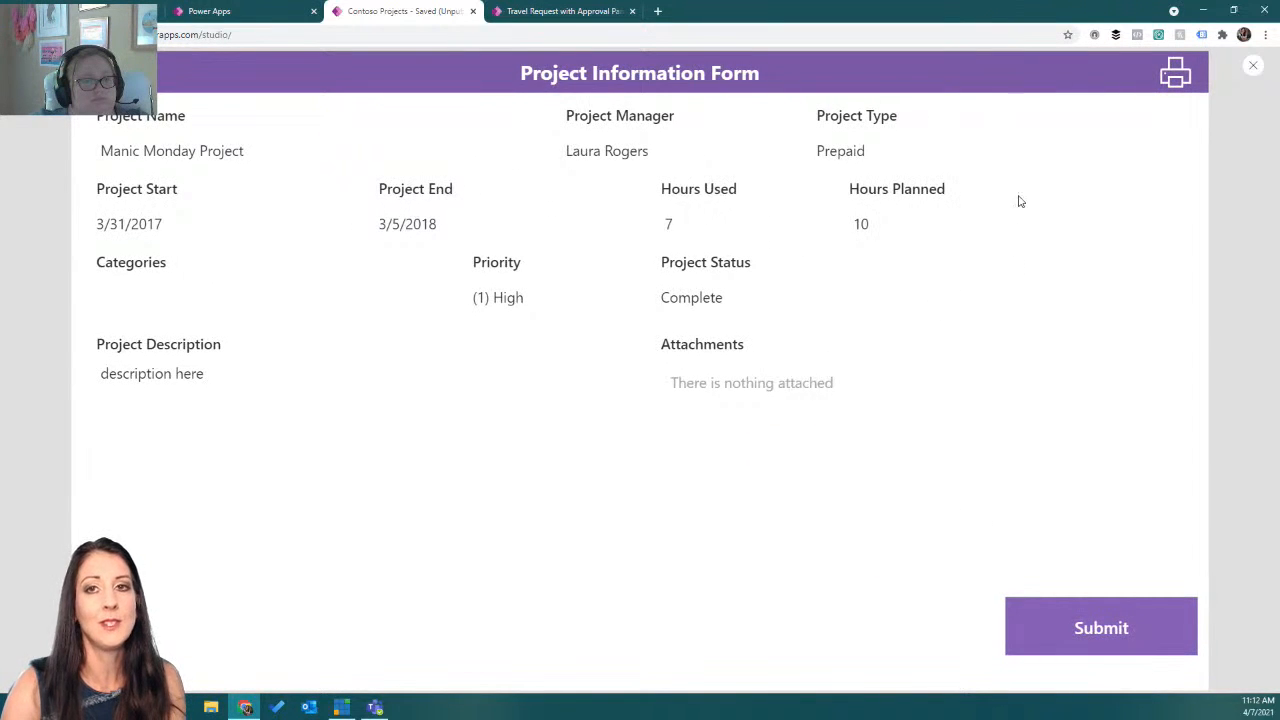
click(1252, 66)
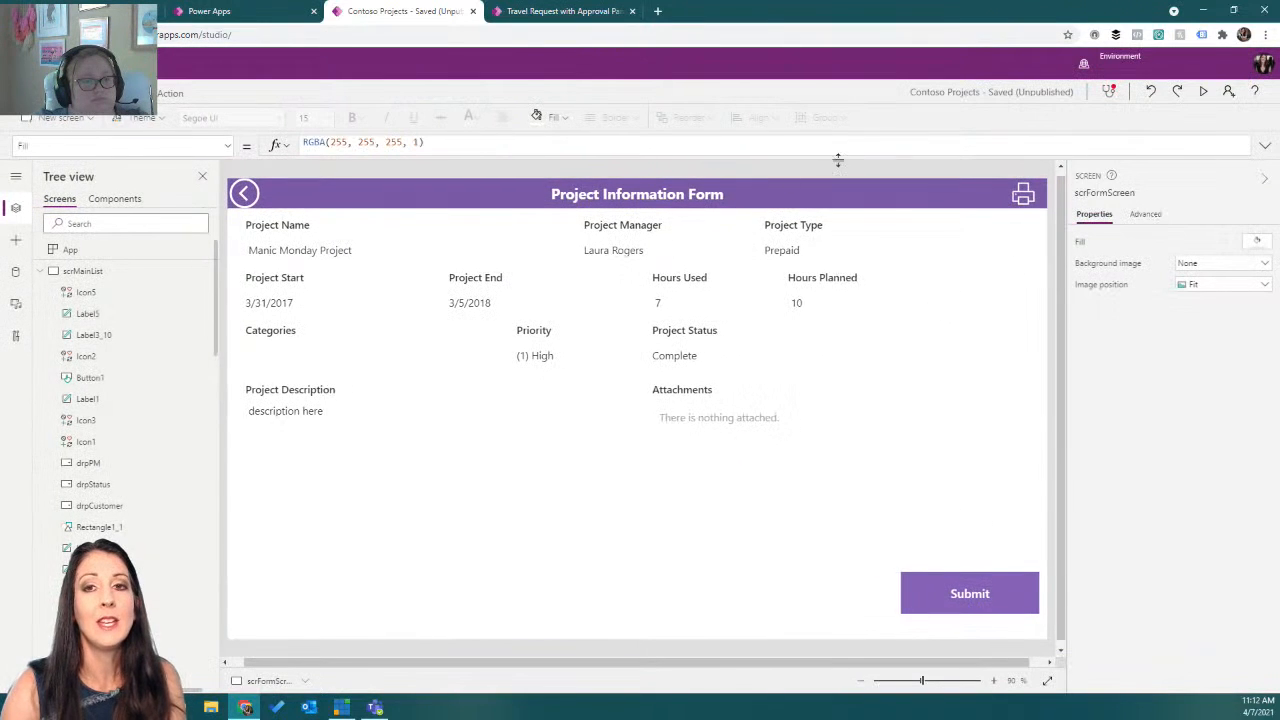
Preview from the main list screen, open the Collab 365 Demo Project record, and close the preview.
click(130, 272)
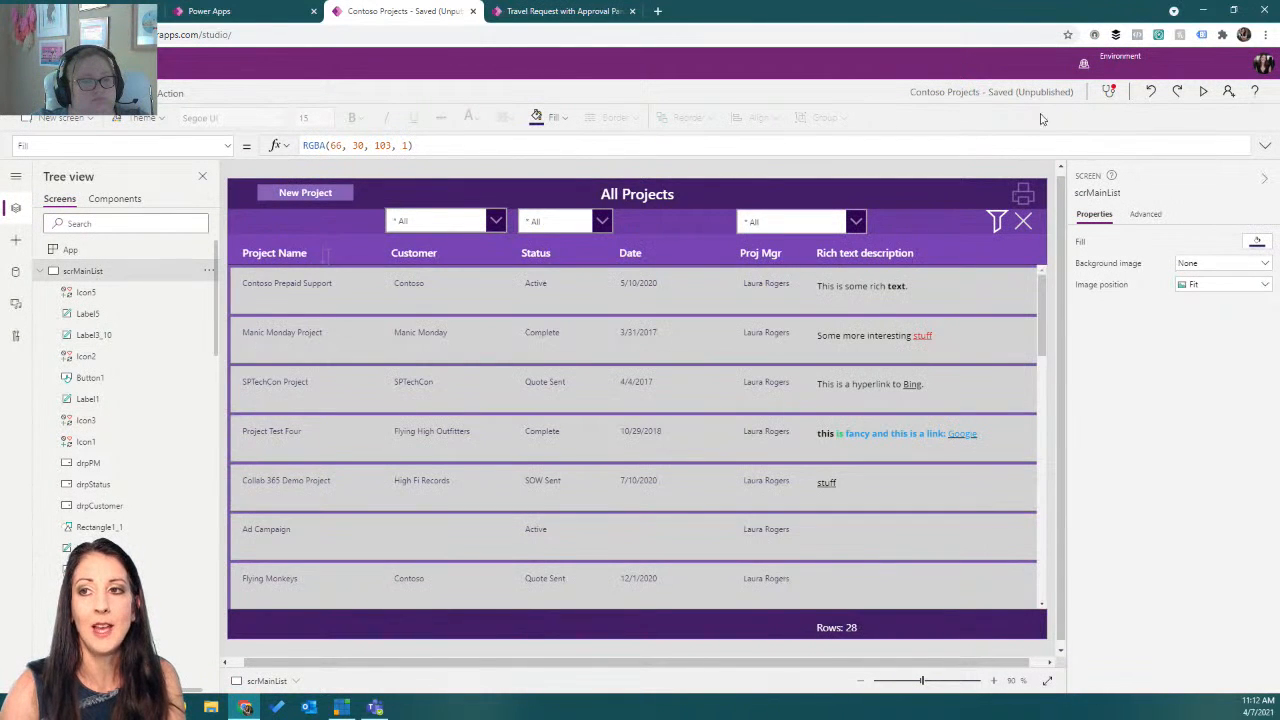
click(1206, 92)
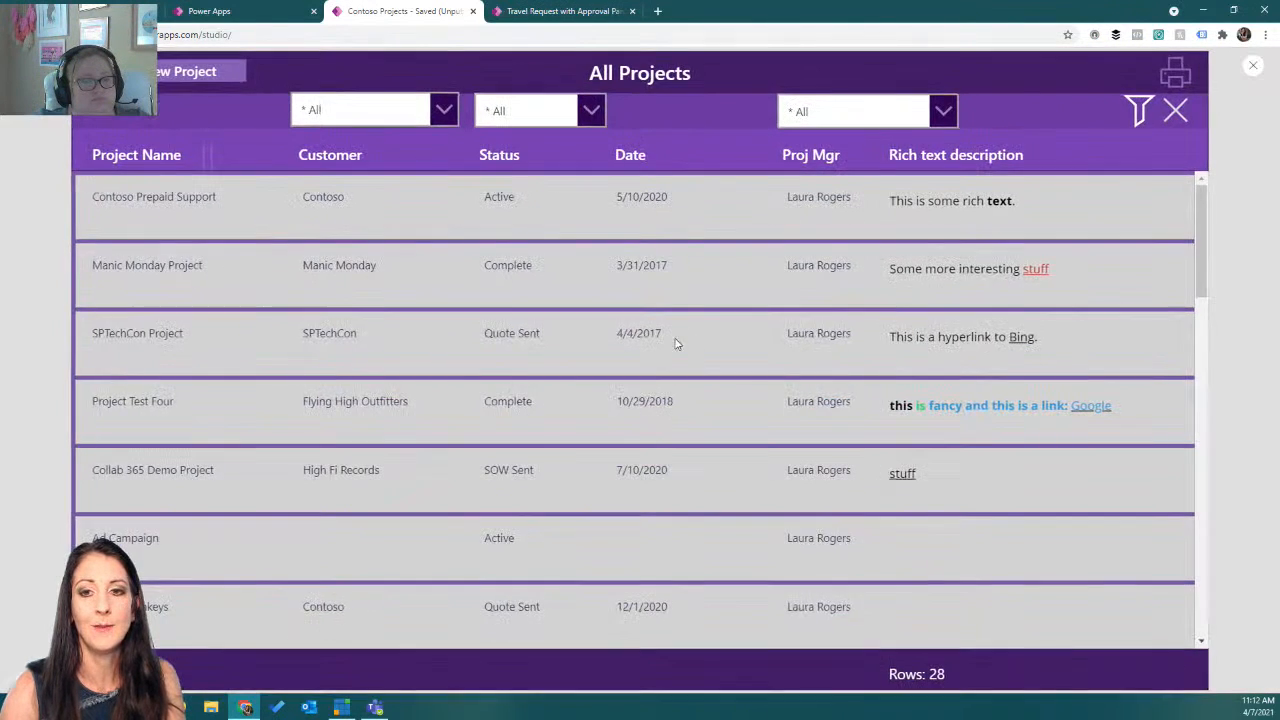
click(540, 484)
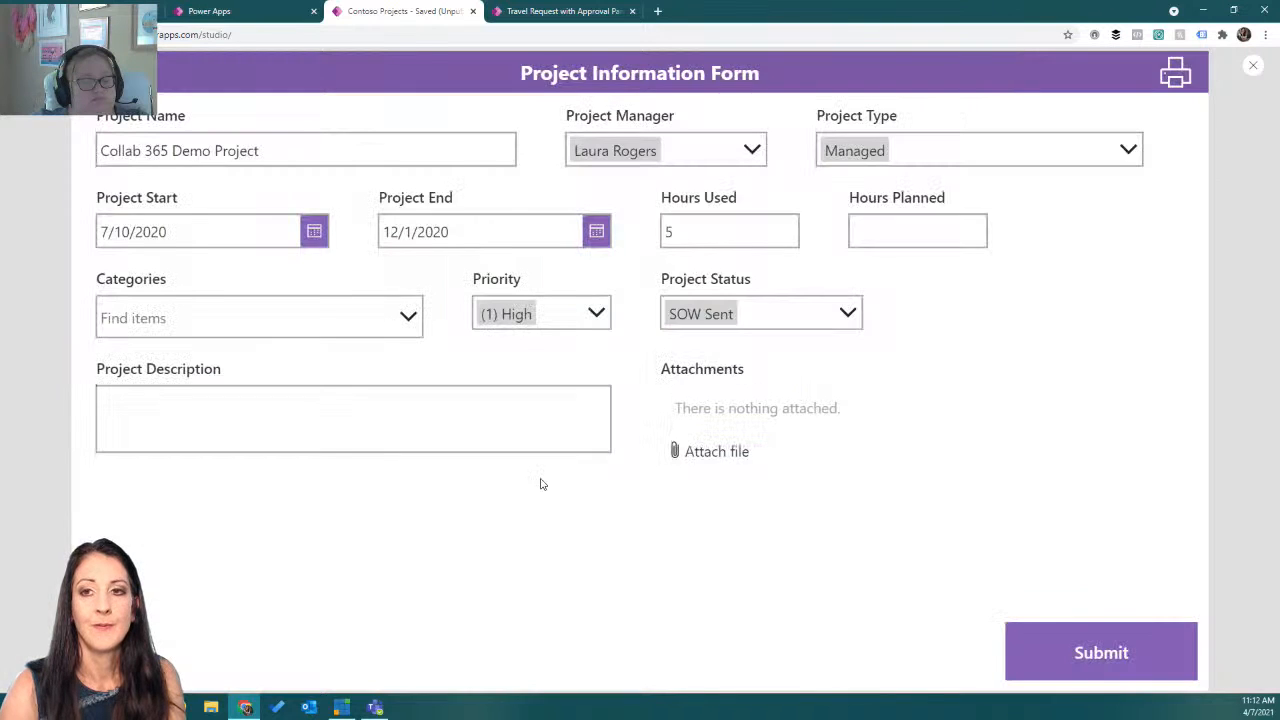
click(1252, 66)
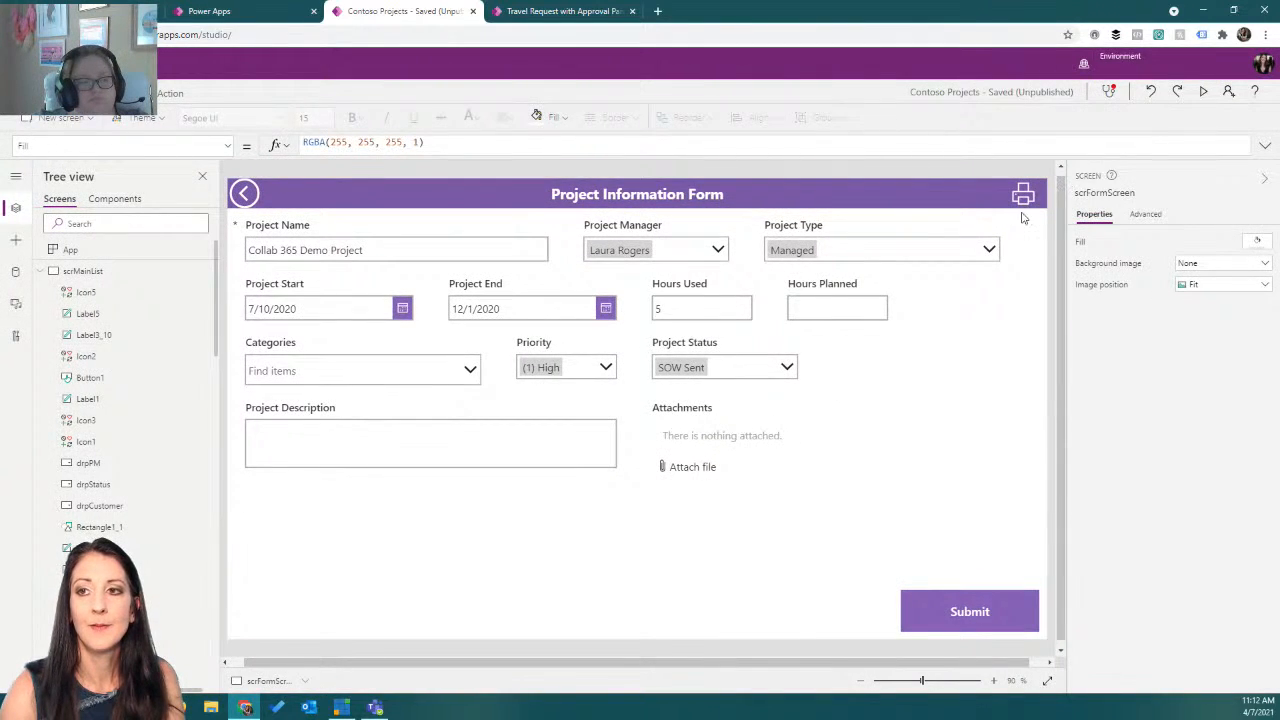
Append EditForm(frmProjects) to the print icon's OnSelect formula after Print().
click(1023, 197)
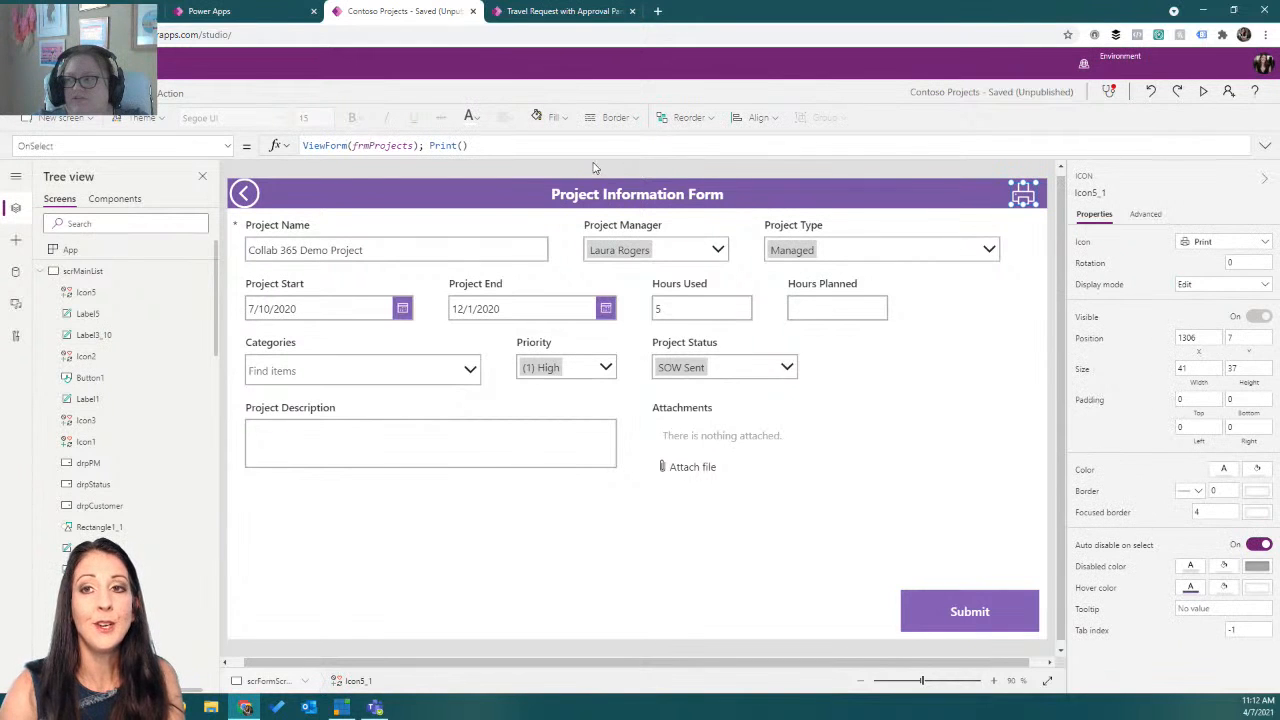
click(548, 145)
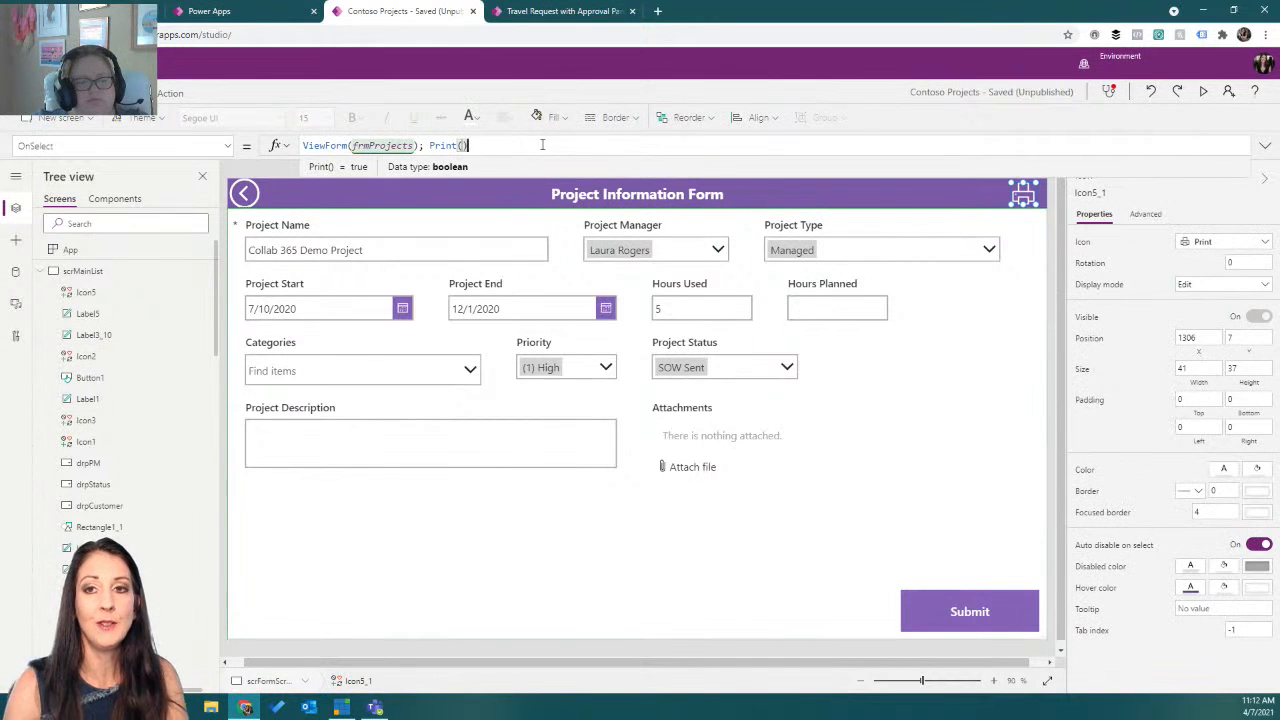
text(;ed)
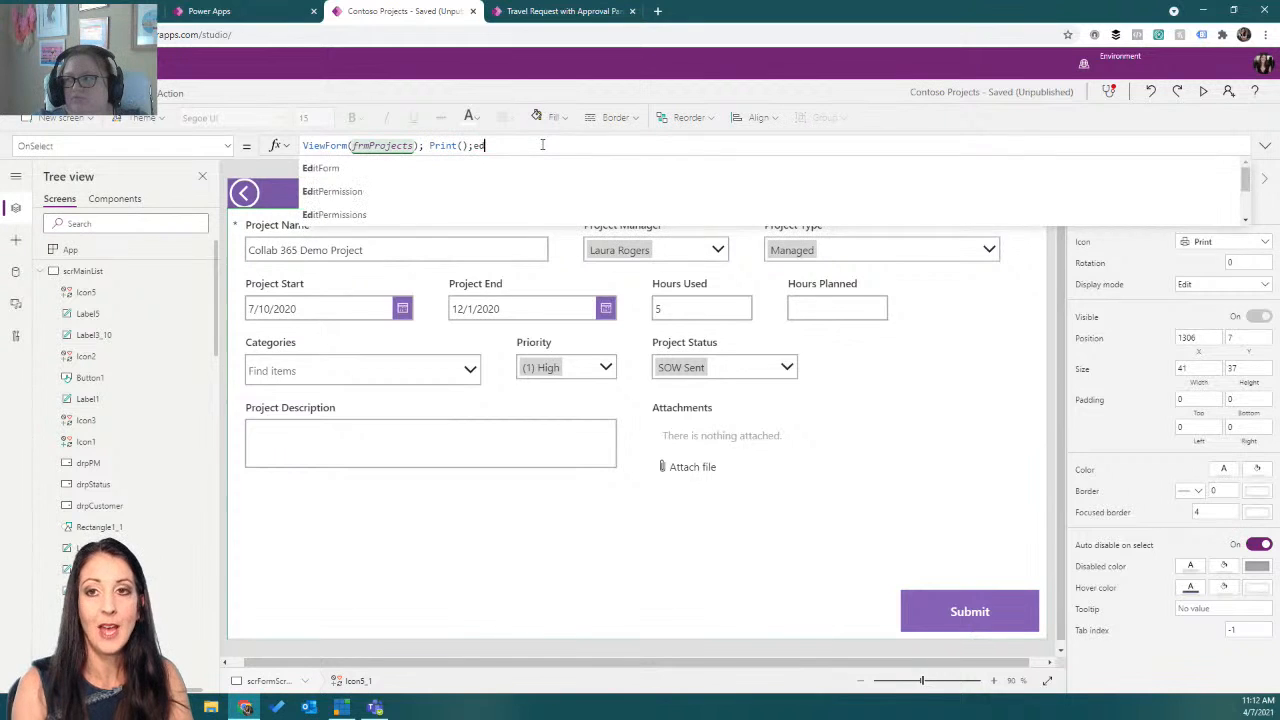
key(Tab)
text(frm)
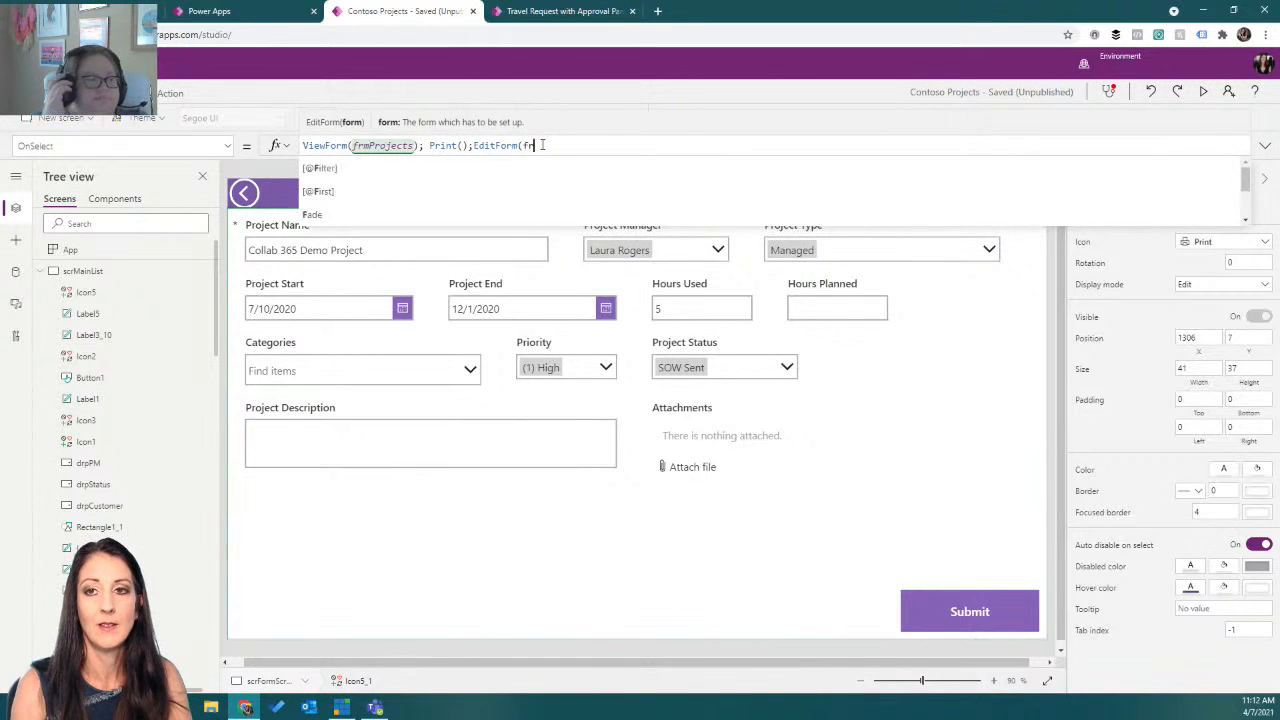
text(pr)
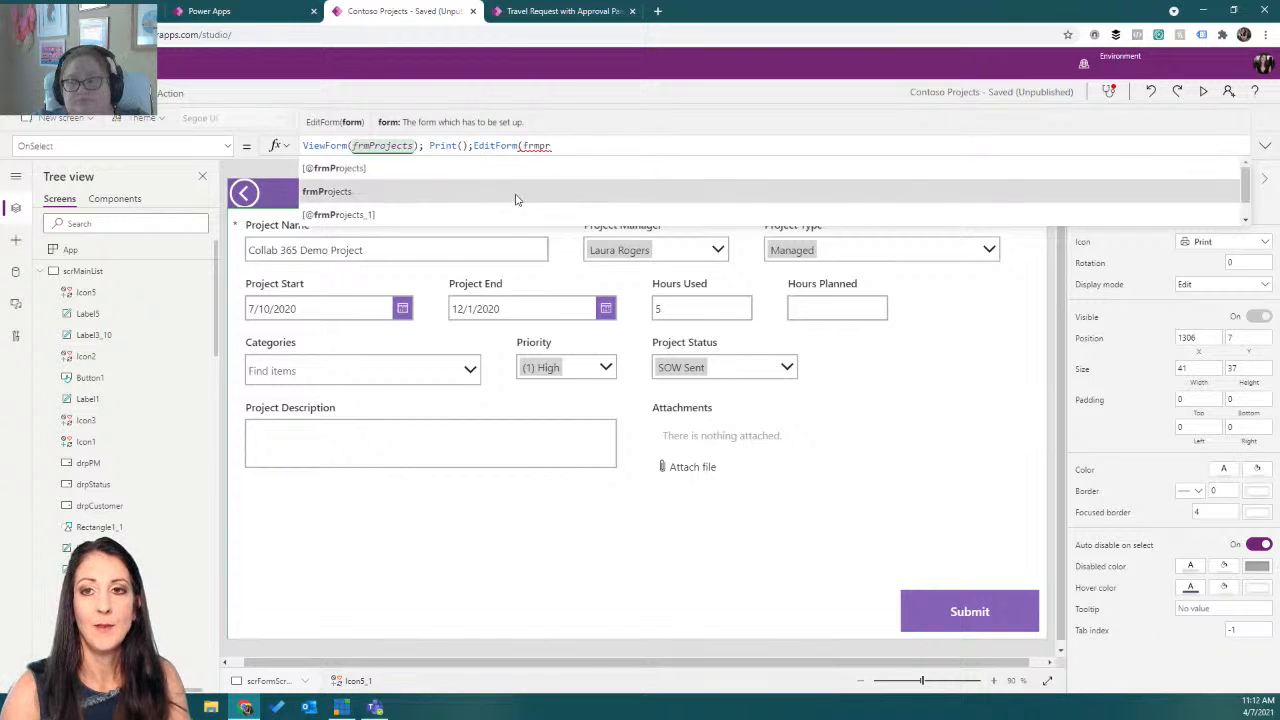
click(516, 198)
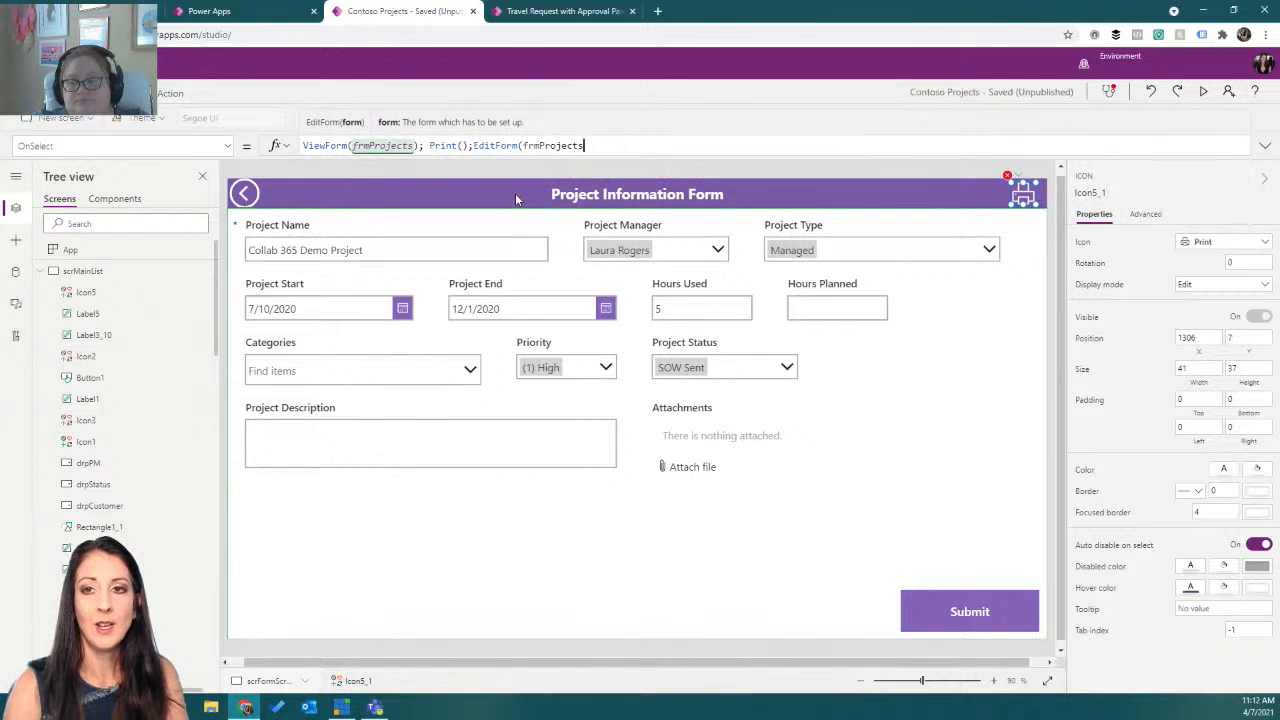
text())
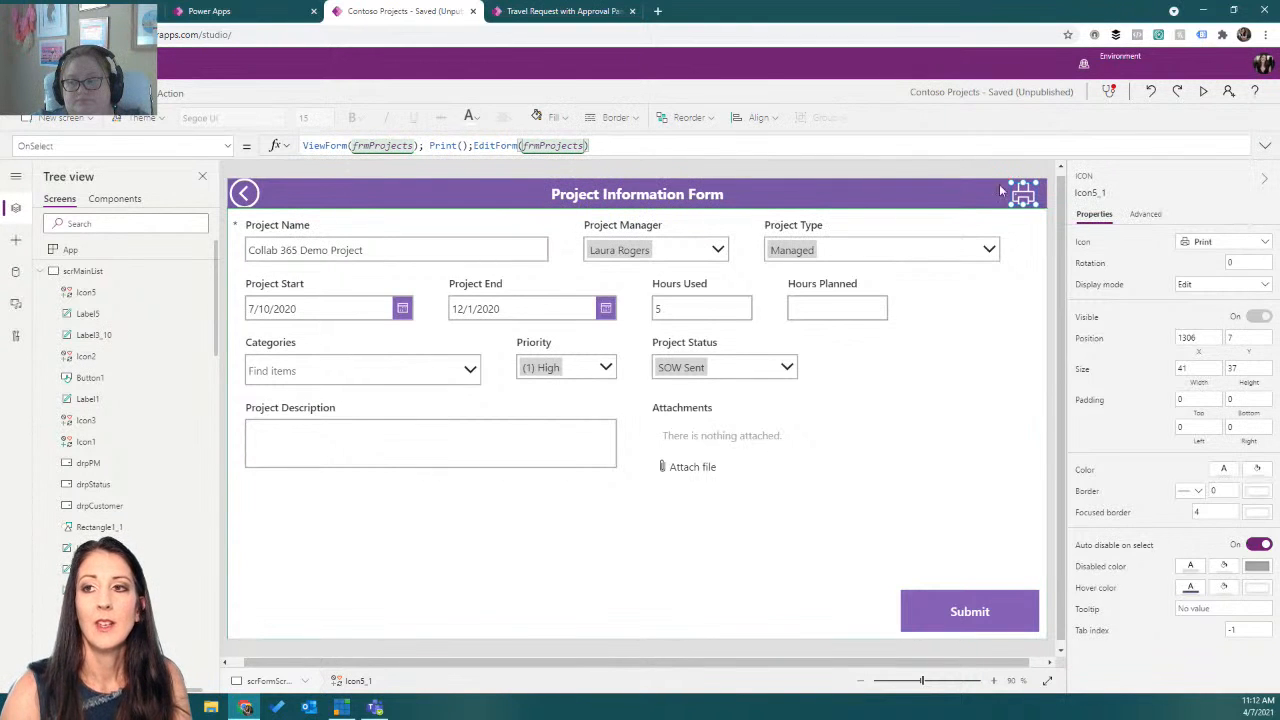
Preview the app, trigger the print icon, cancel the print dialog and close the preview.
click(1203, 93)
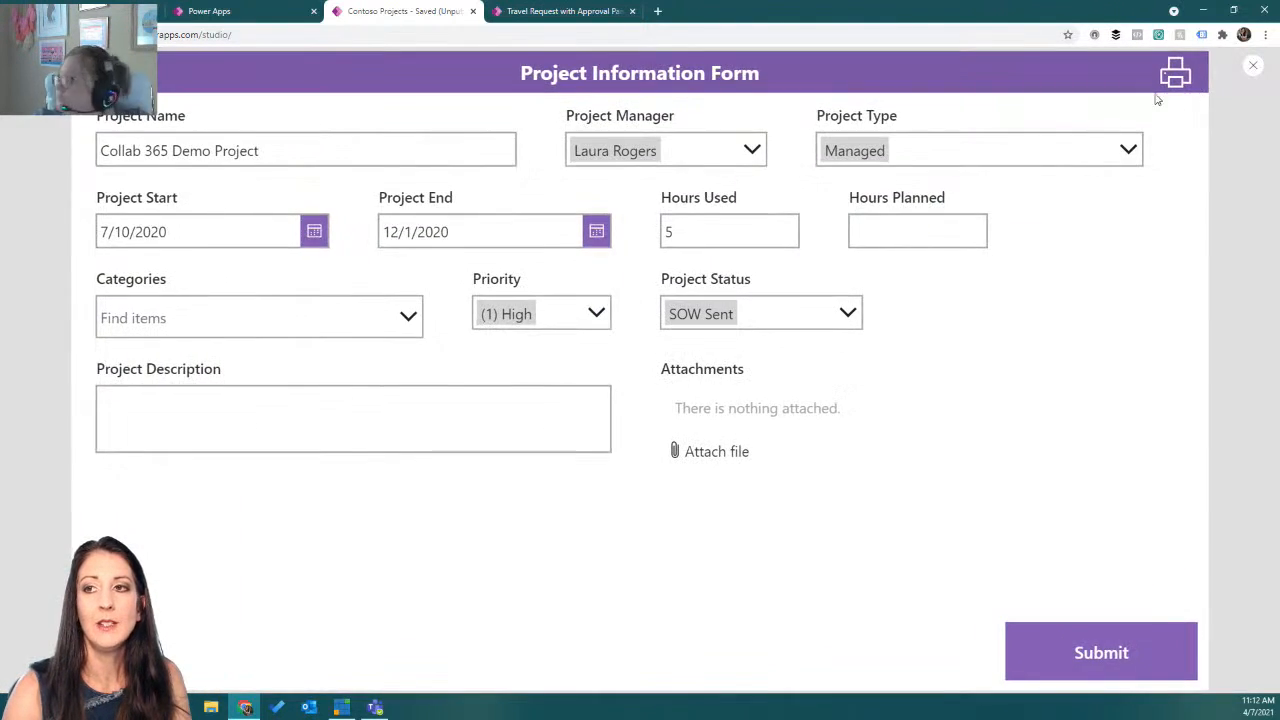
click(1176, 74)
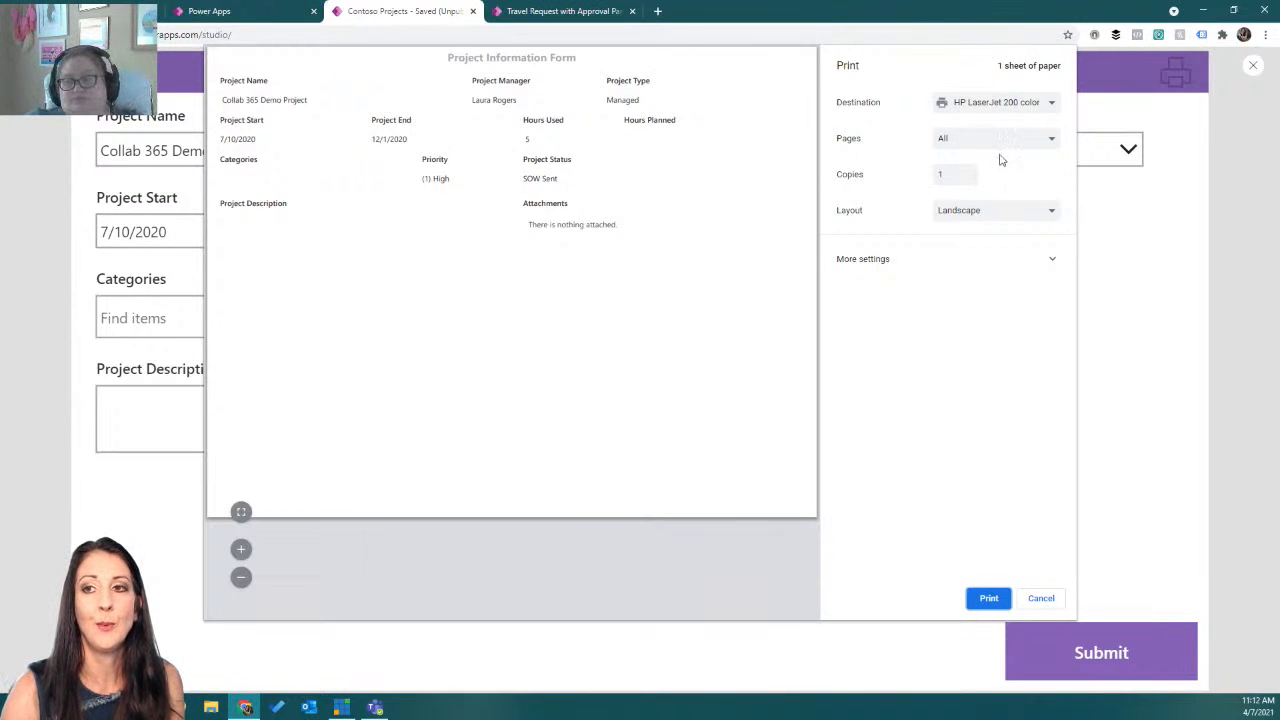
click(1051, 604)
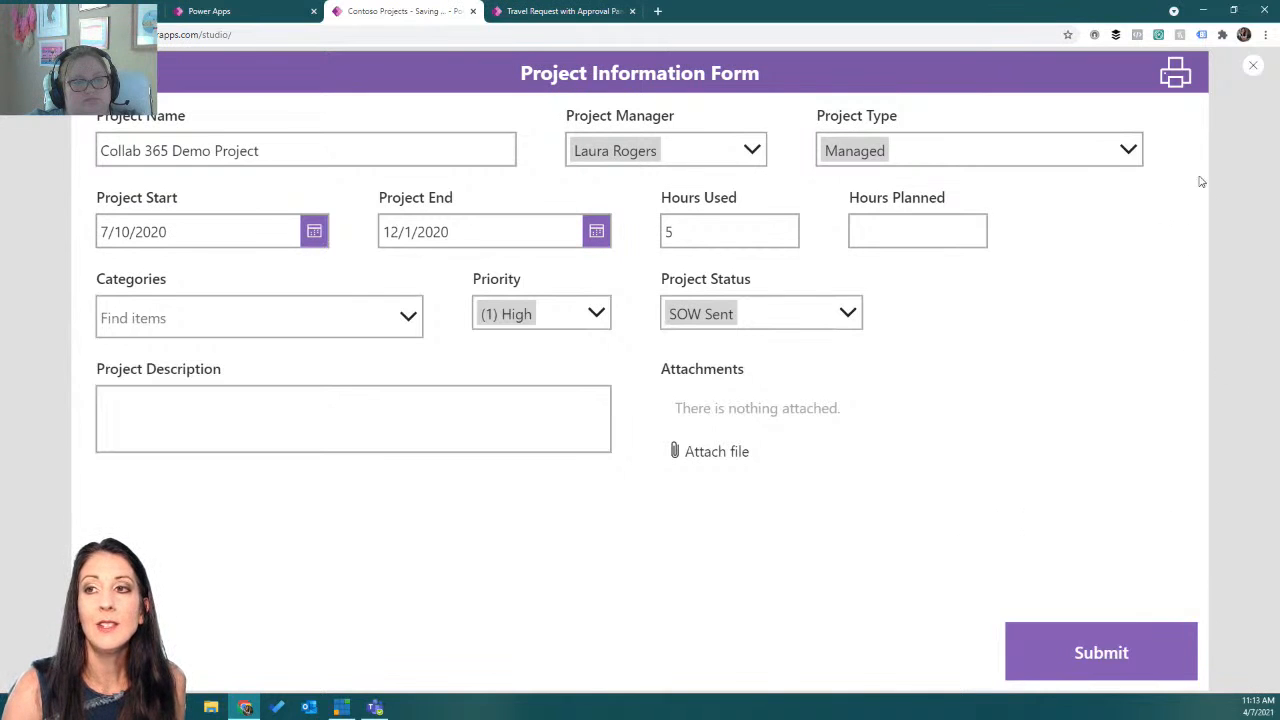
click(1253, 66)
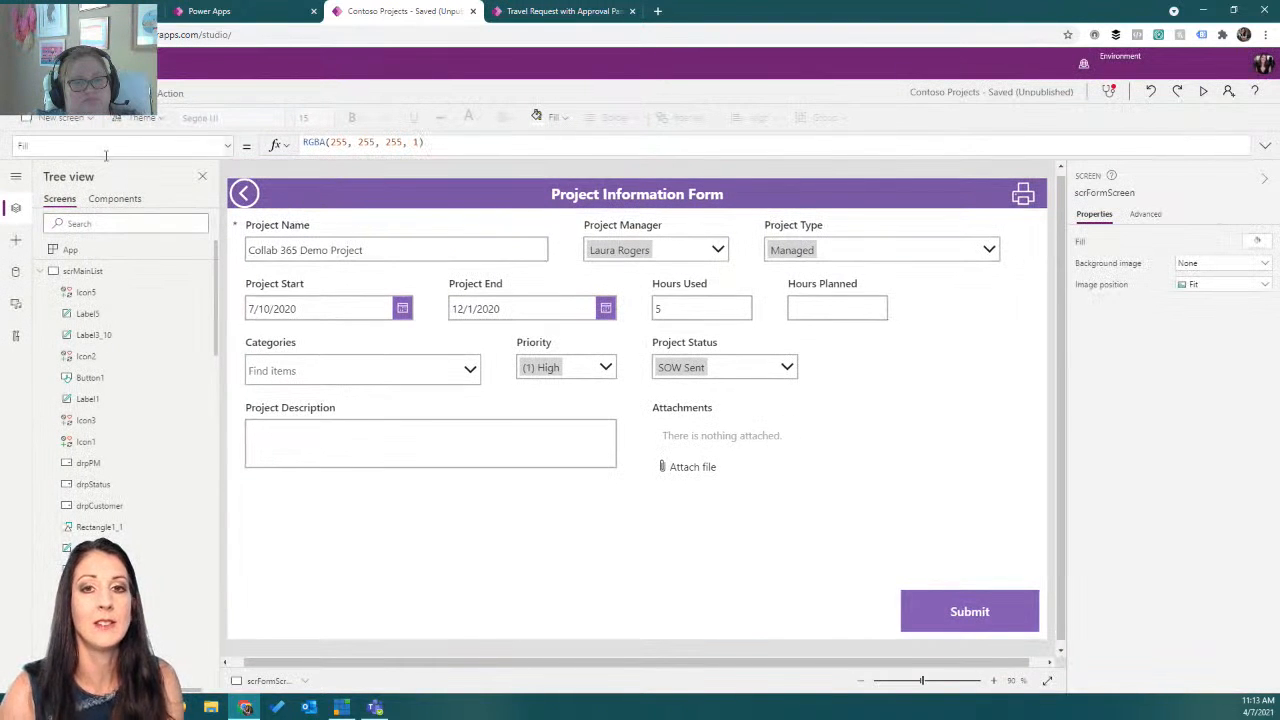
Add a new screen from the Landscape print template.
click(62, 118)
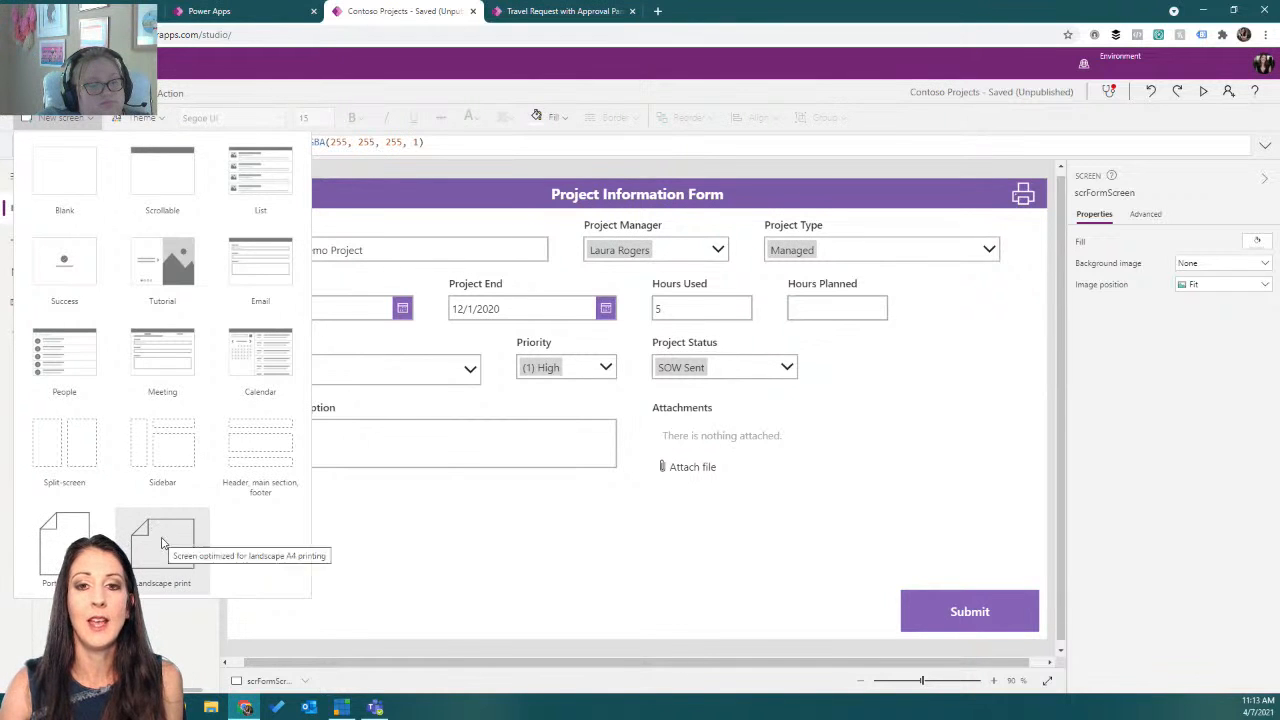
key(Escape)
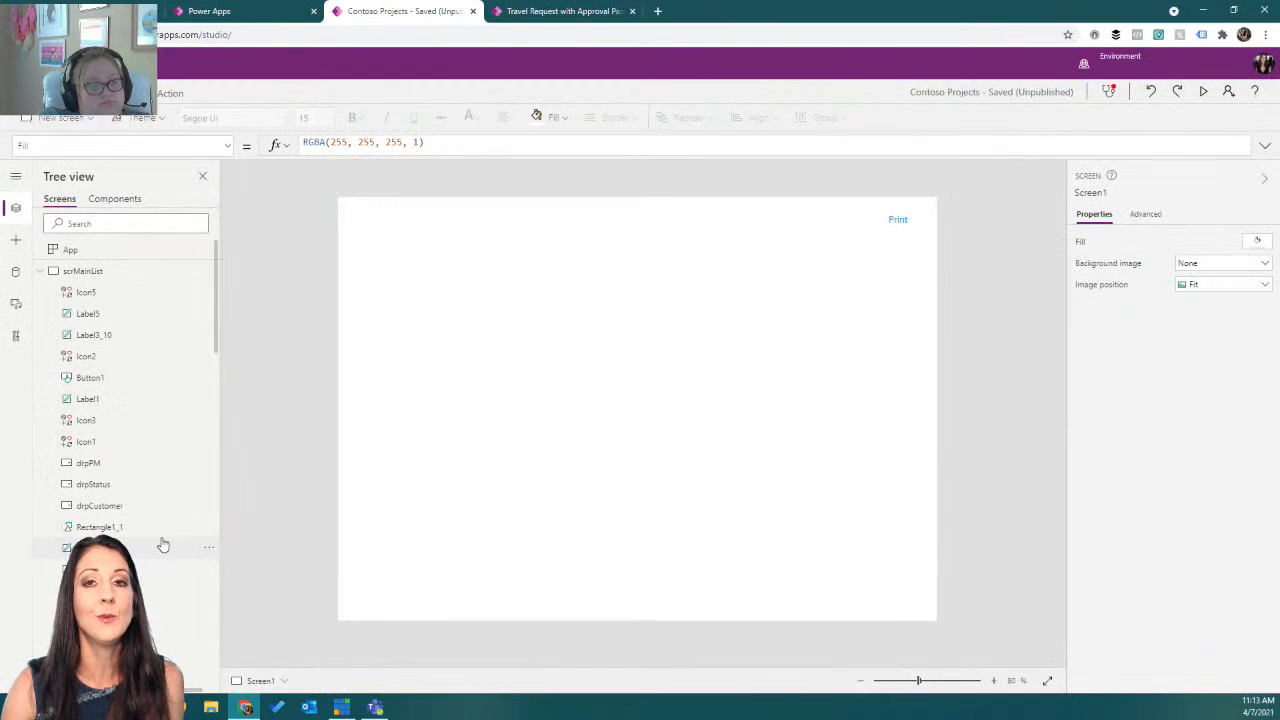
Inspect the Print button's OnSelect and Width properties on the new print screen, and the screen's own Width.
click(898, 222)
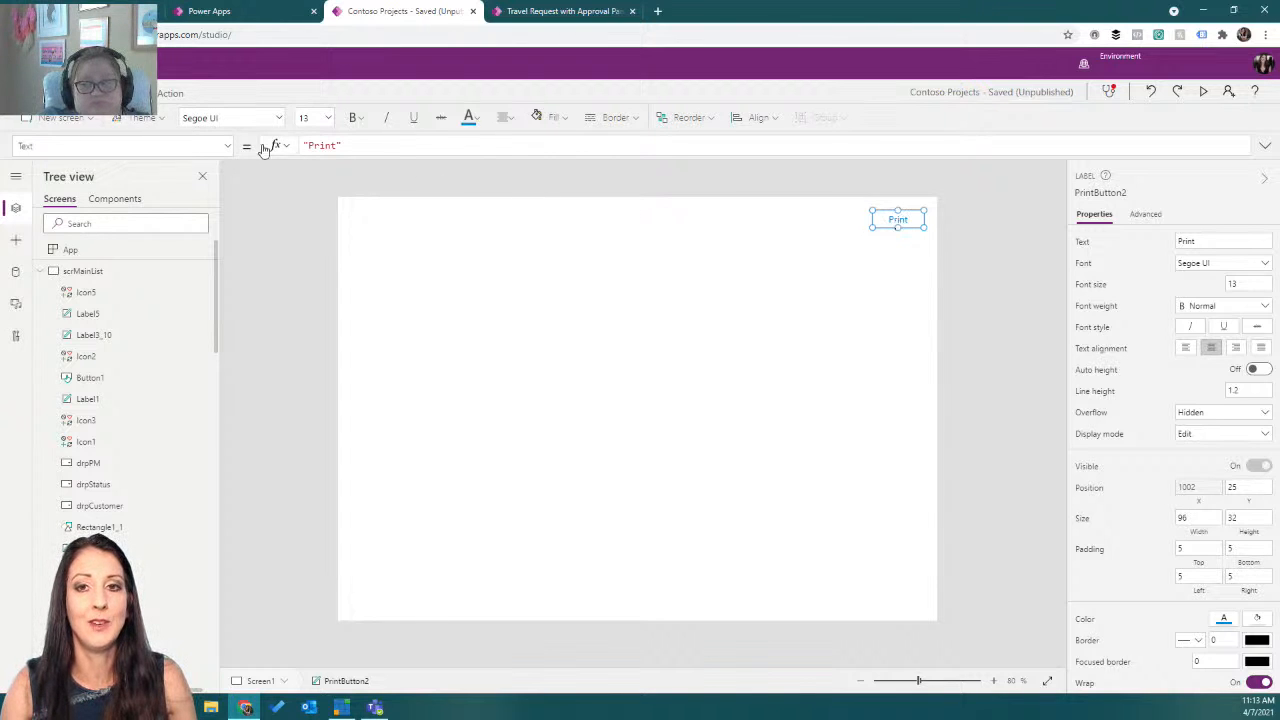
click(230, 148)
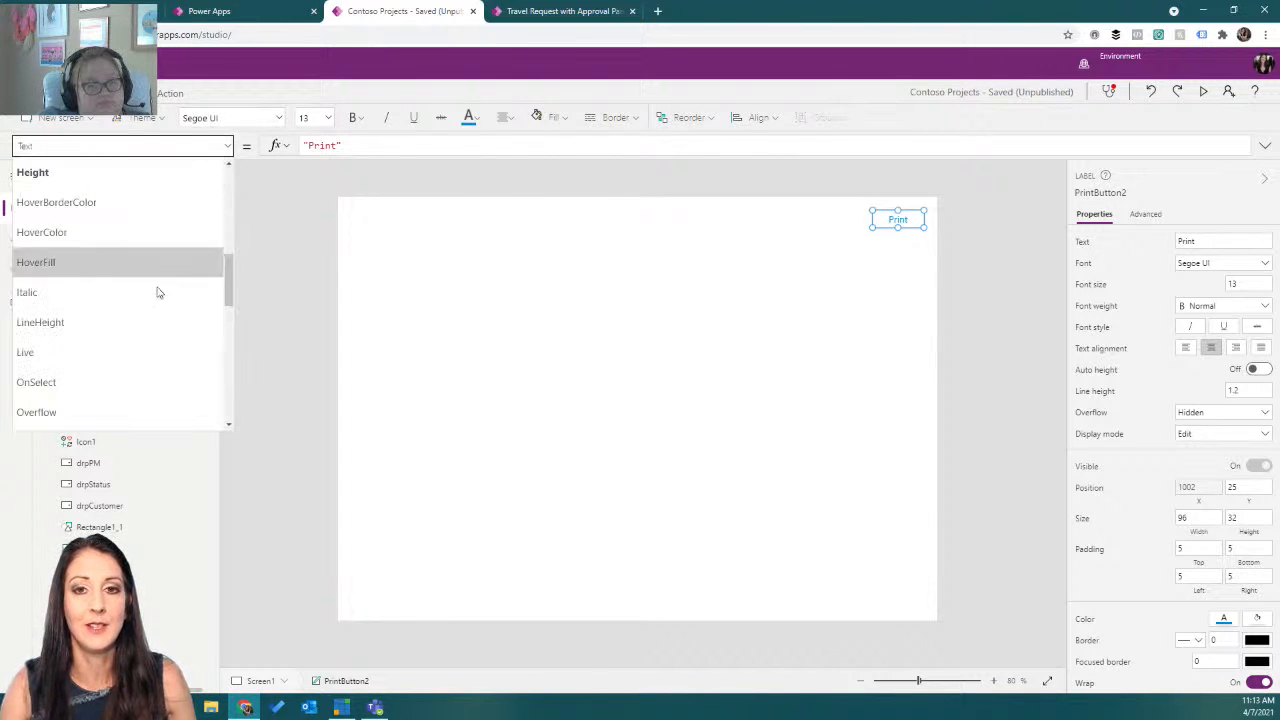
click(126, 381)
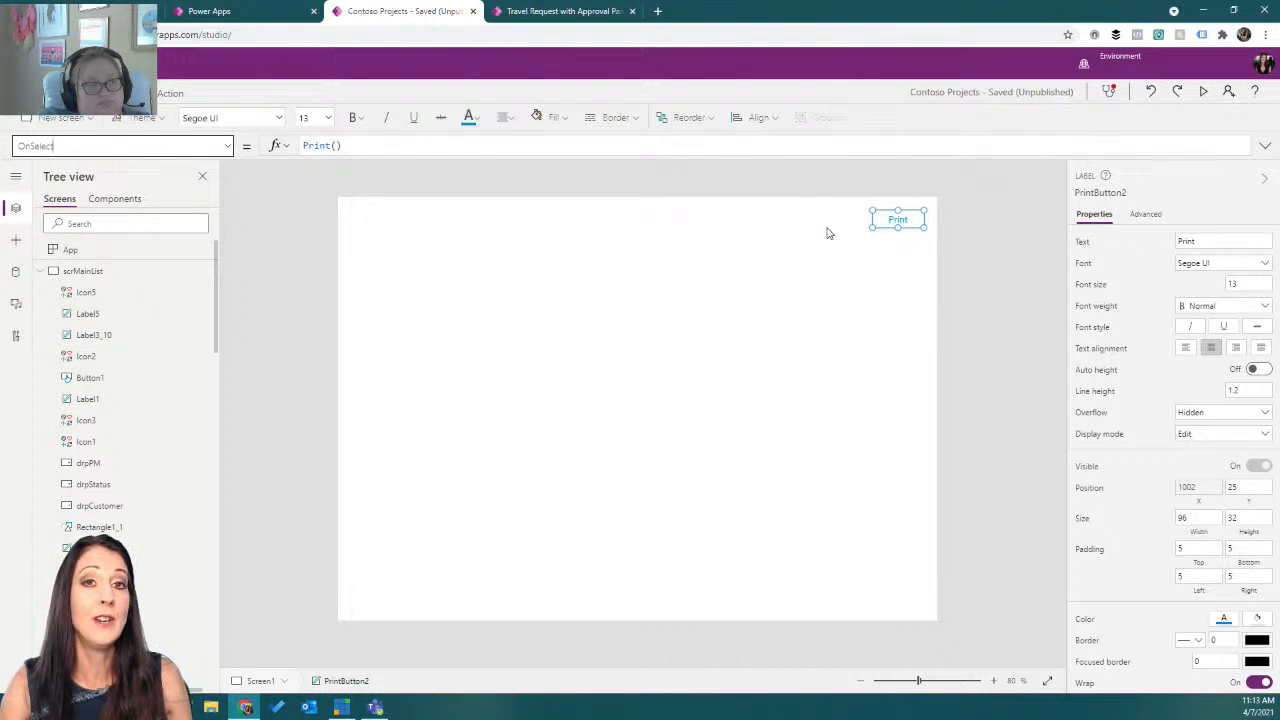
click(228, 148)
scroll(180, 277, down, 3)
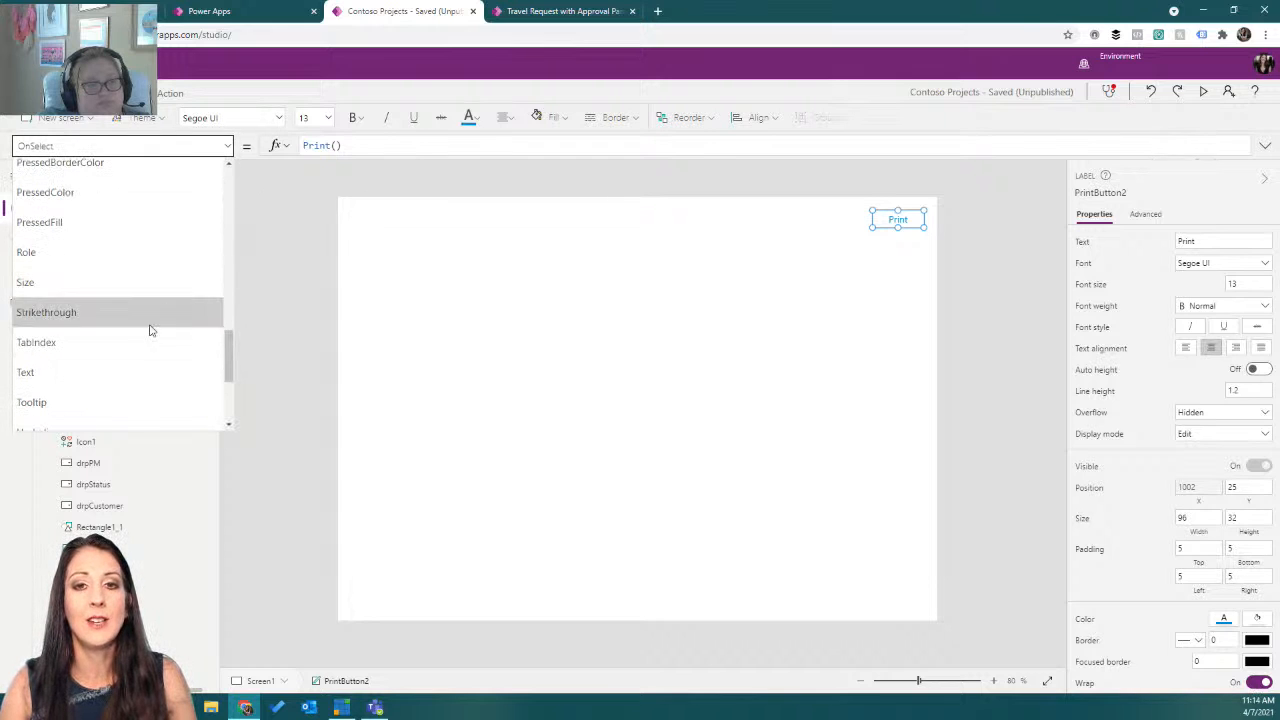
scroll(130, 350, down, 2)
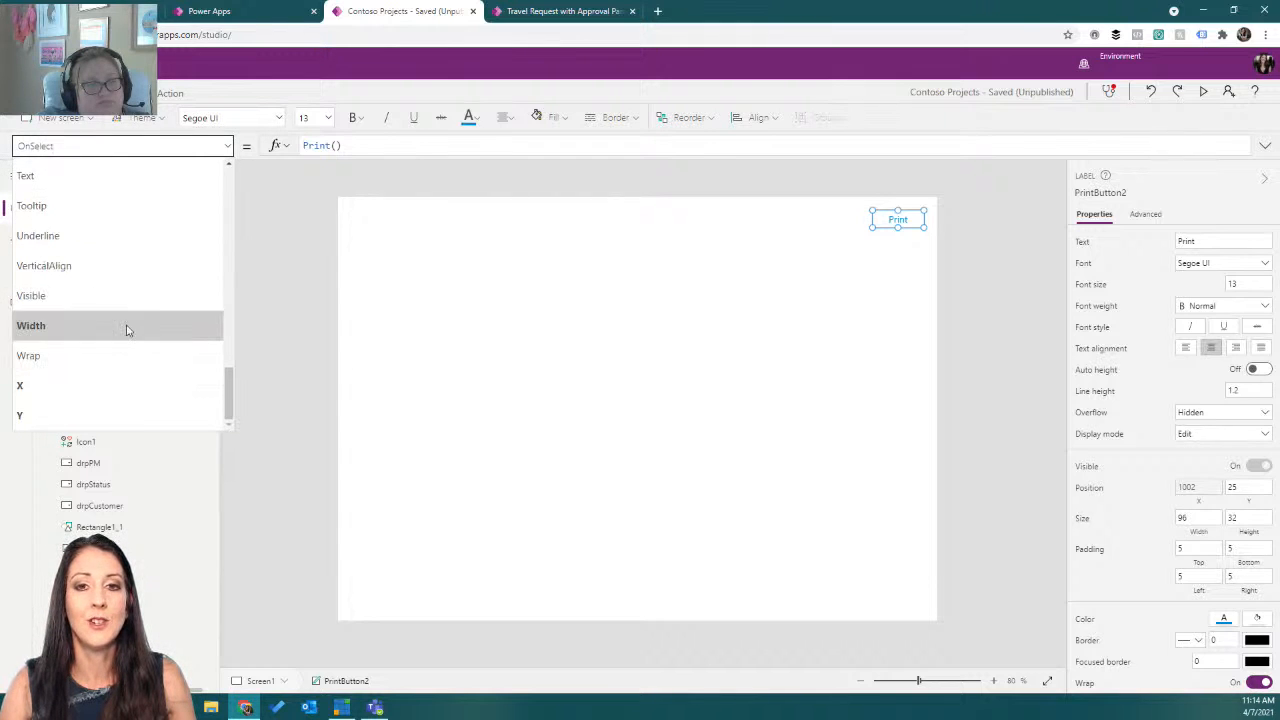
click(127, 326)
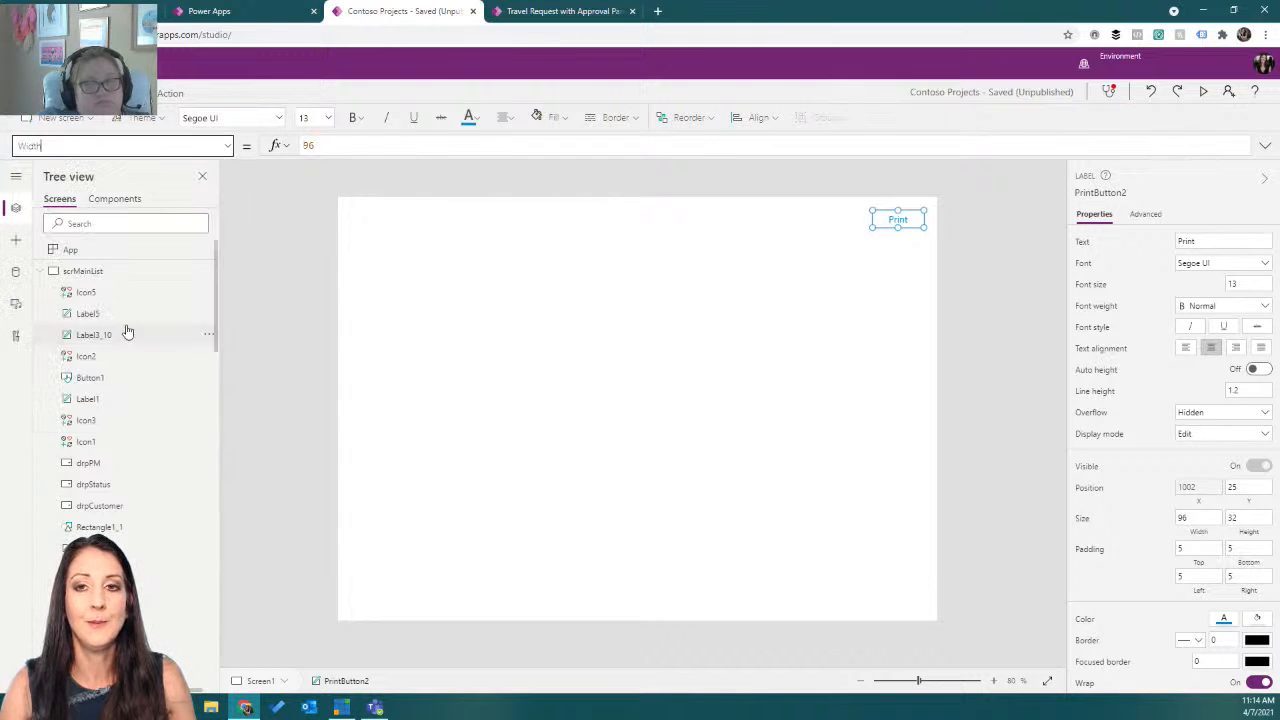
click(413, 263)
click(228, 146)
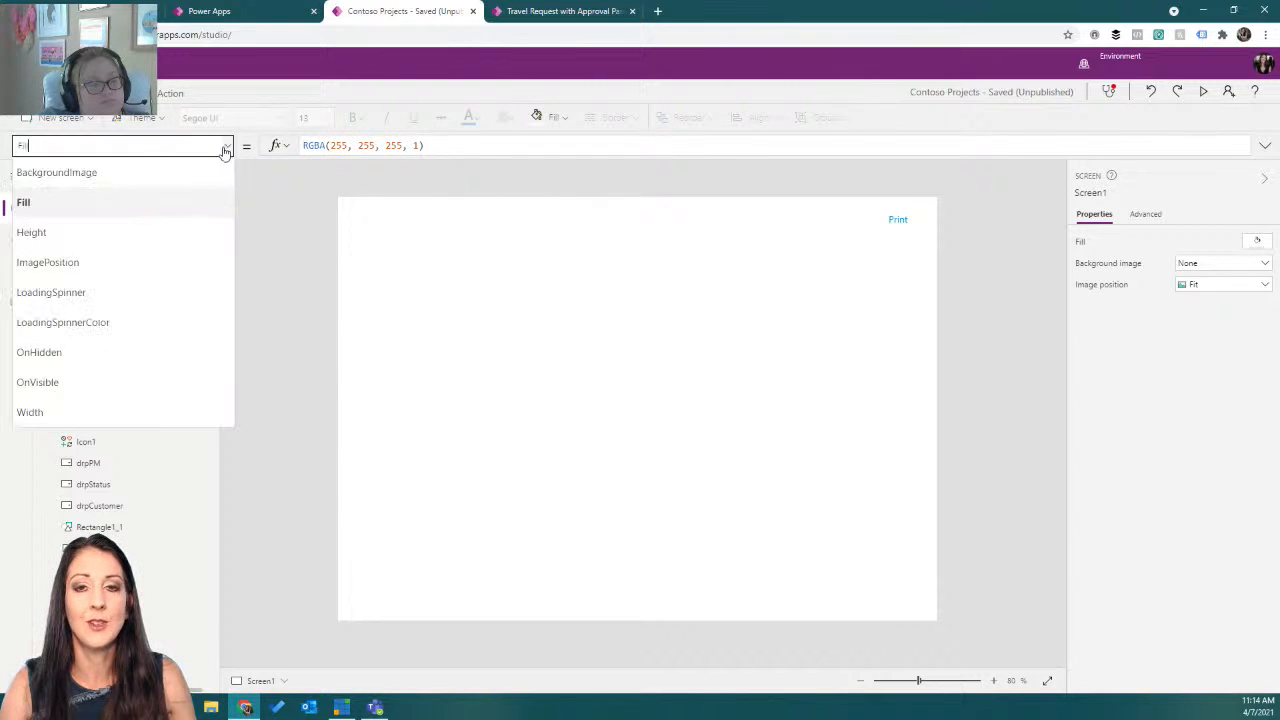
click(126, 413)
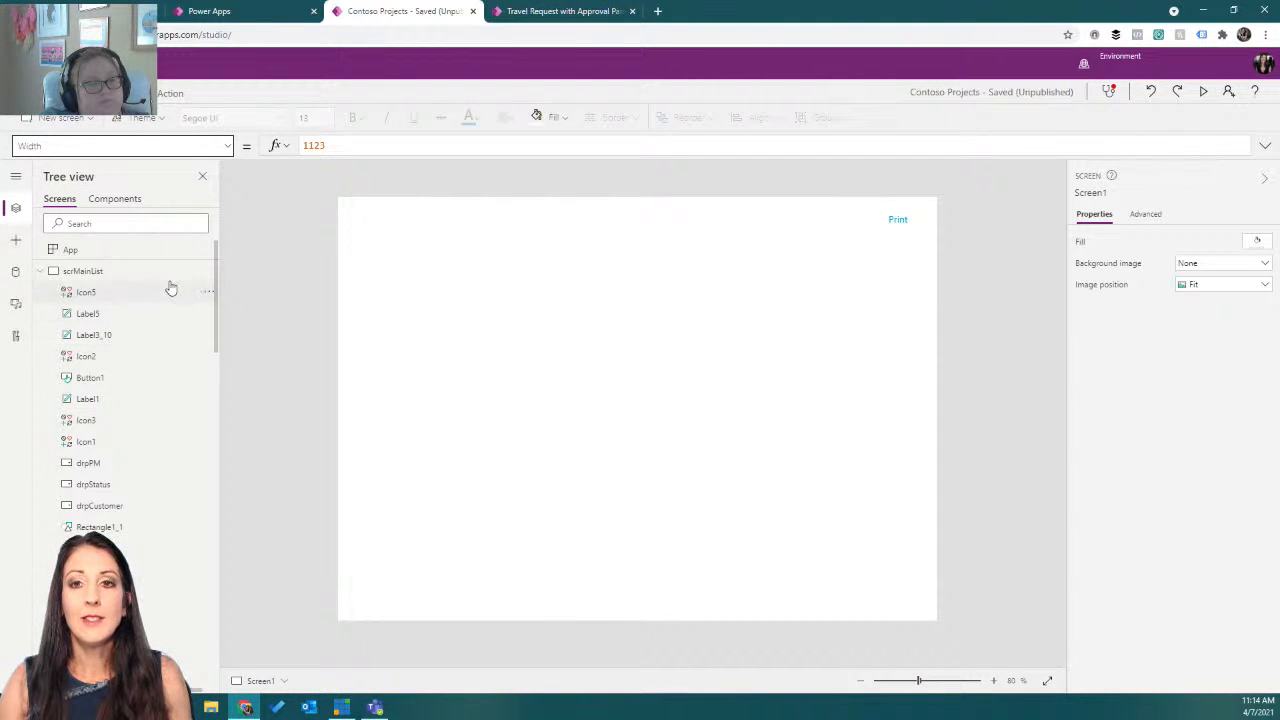
Collapse the screens in the tree and examine the scrPrint screen with its project form and Submit button.
click(38, 272)
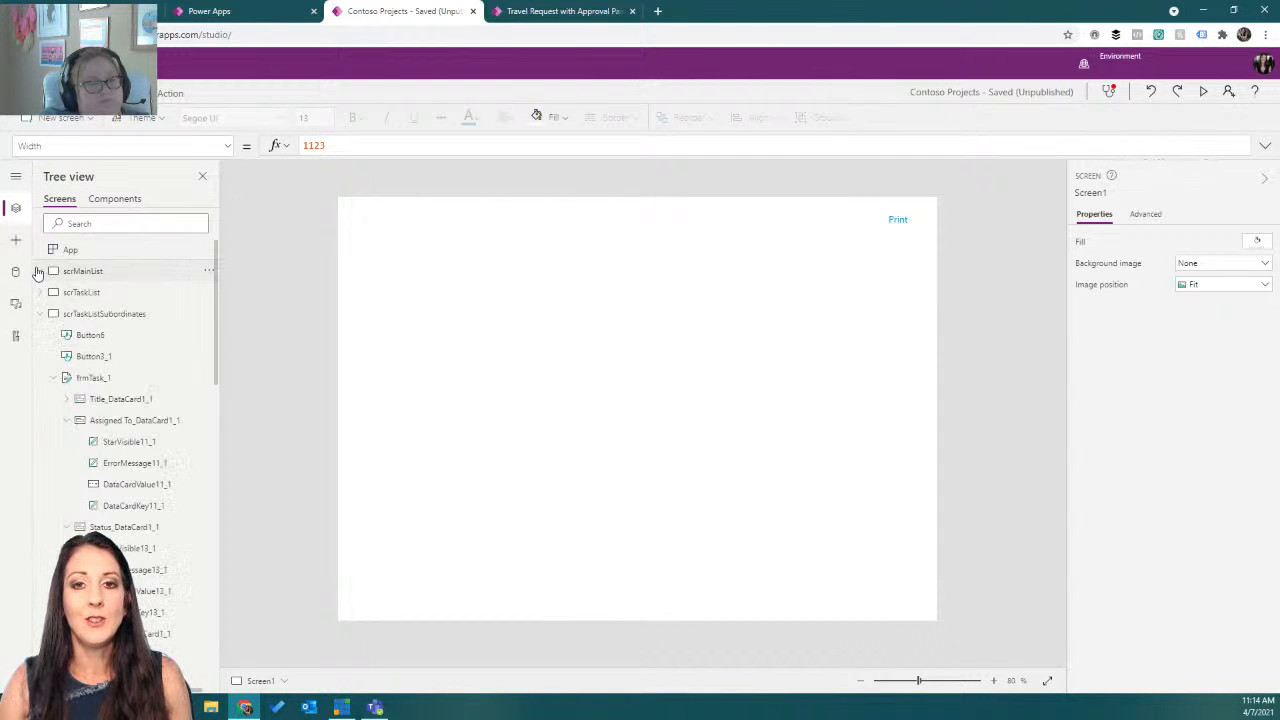
click(40, 314)
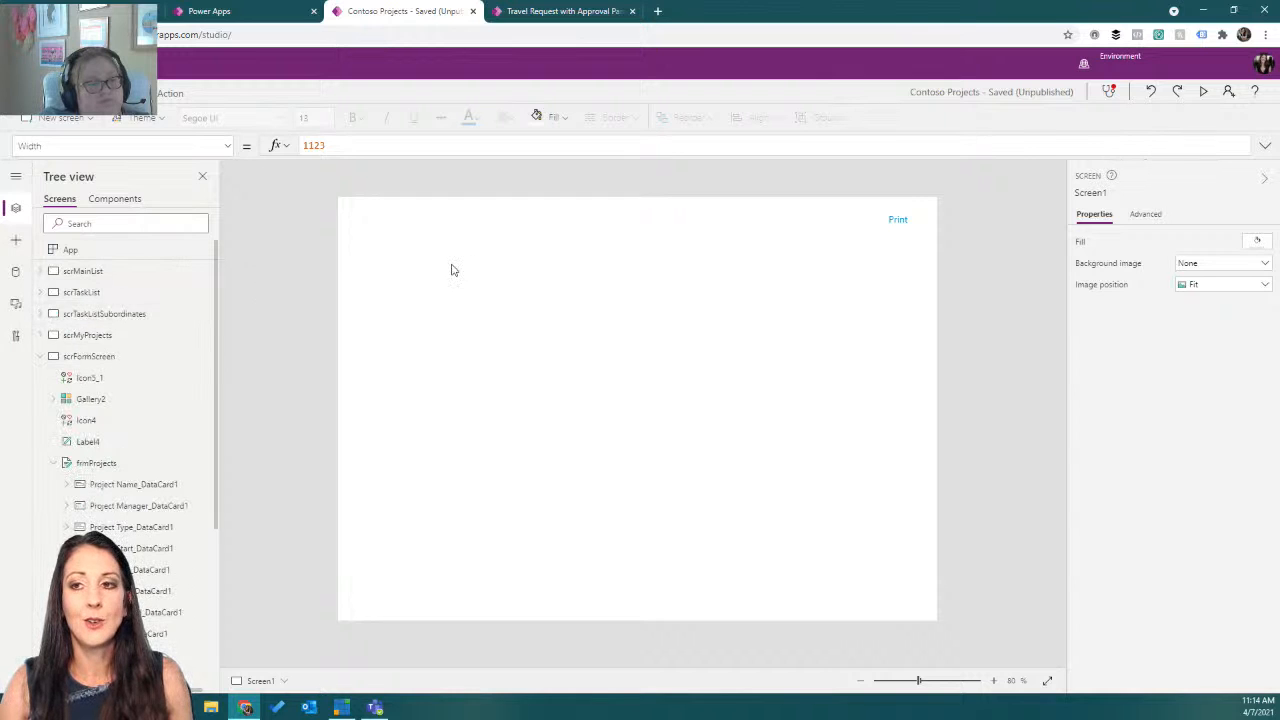
click(38, 357)
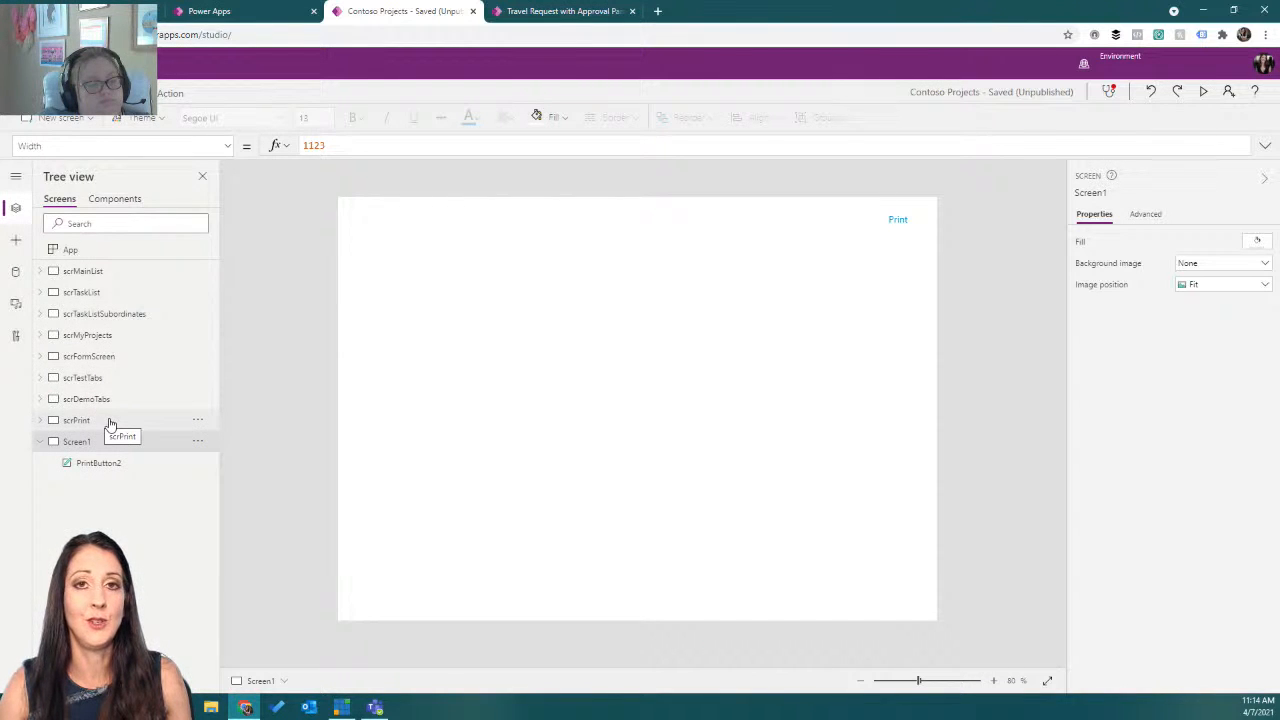
click(76, 420)
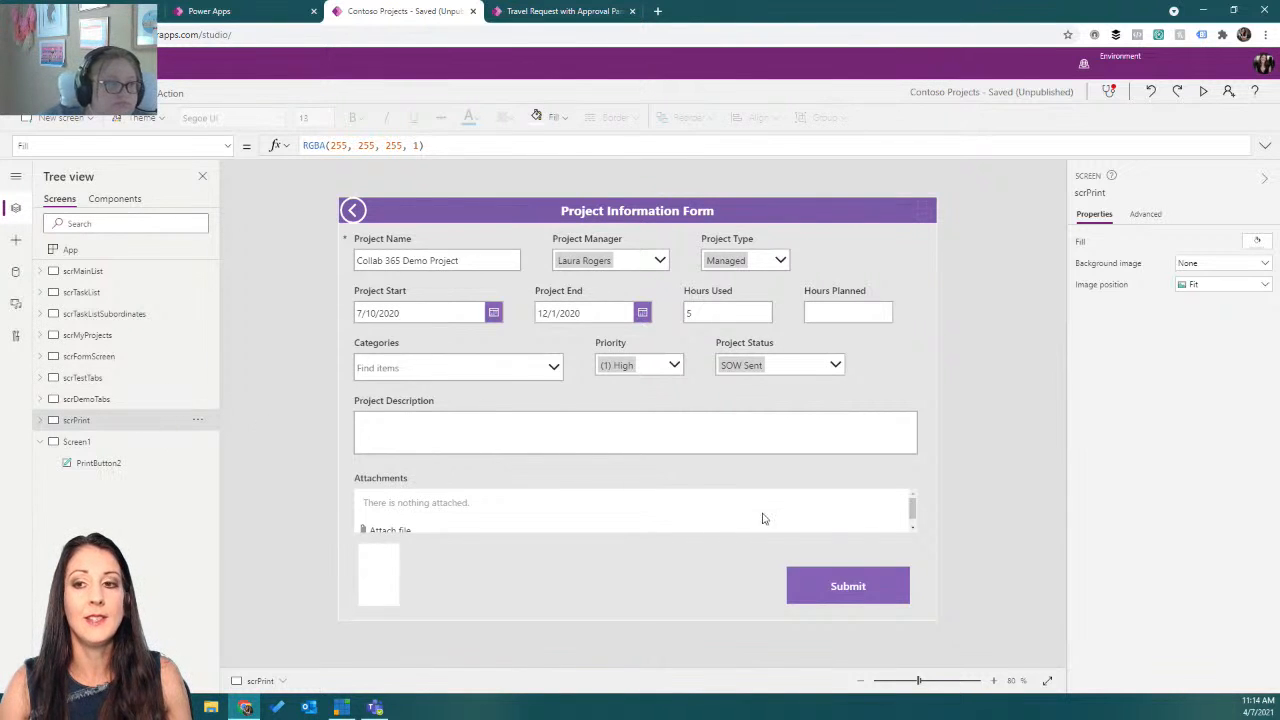
click(805, 593)
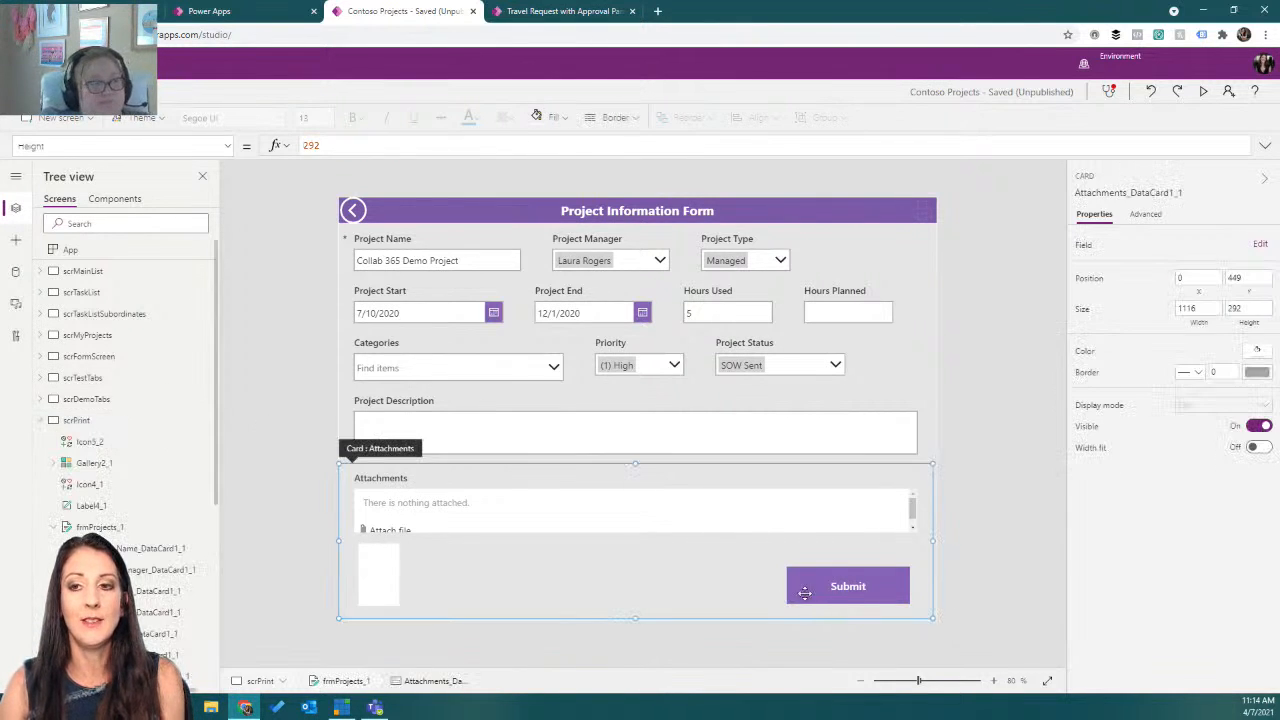
click(805, 593)
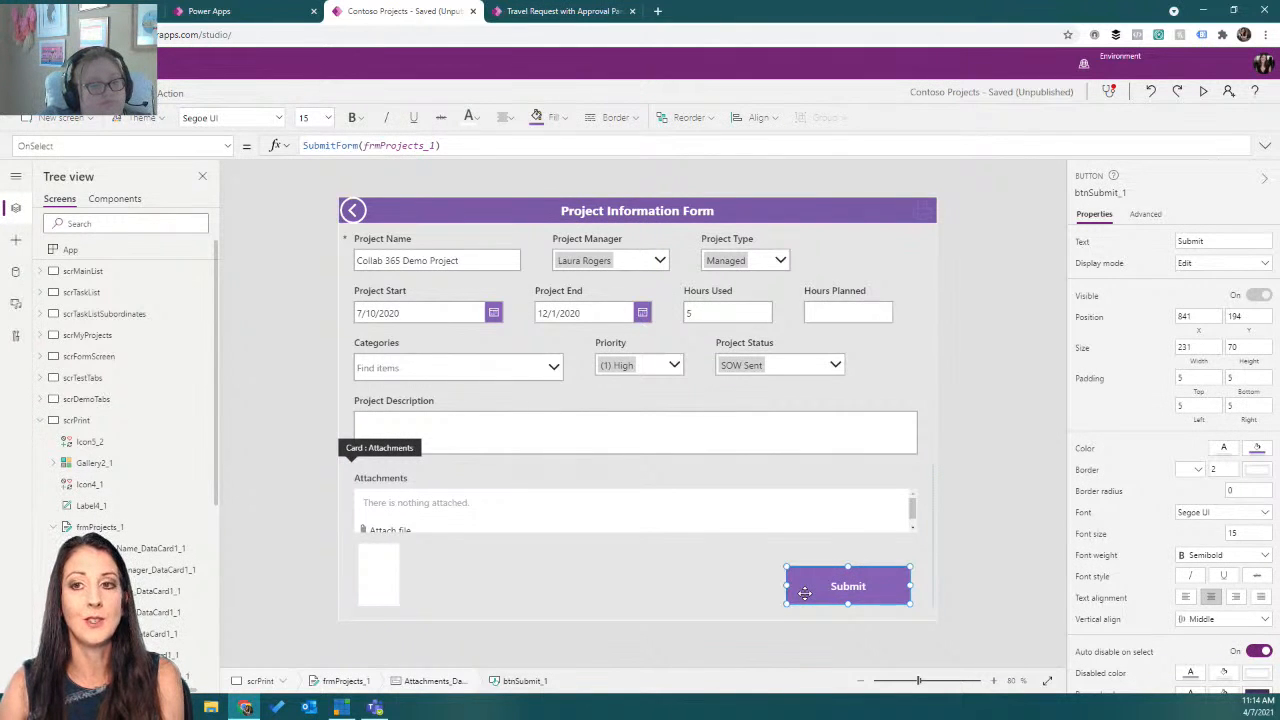
click(806, 595)
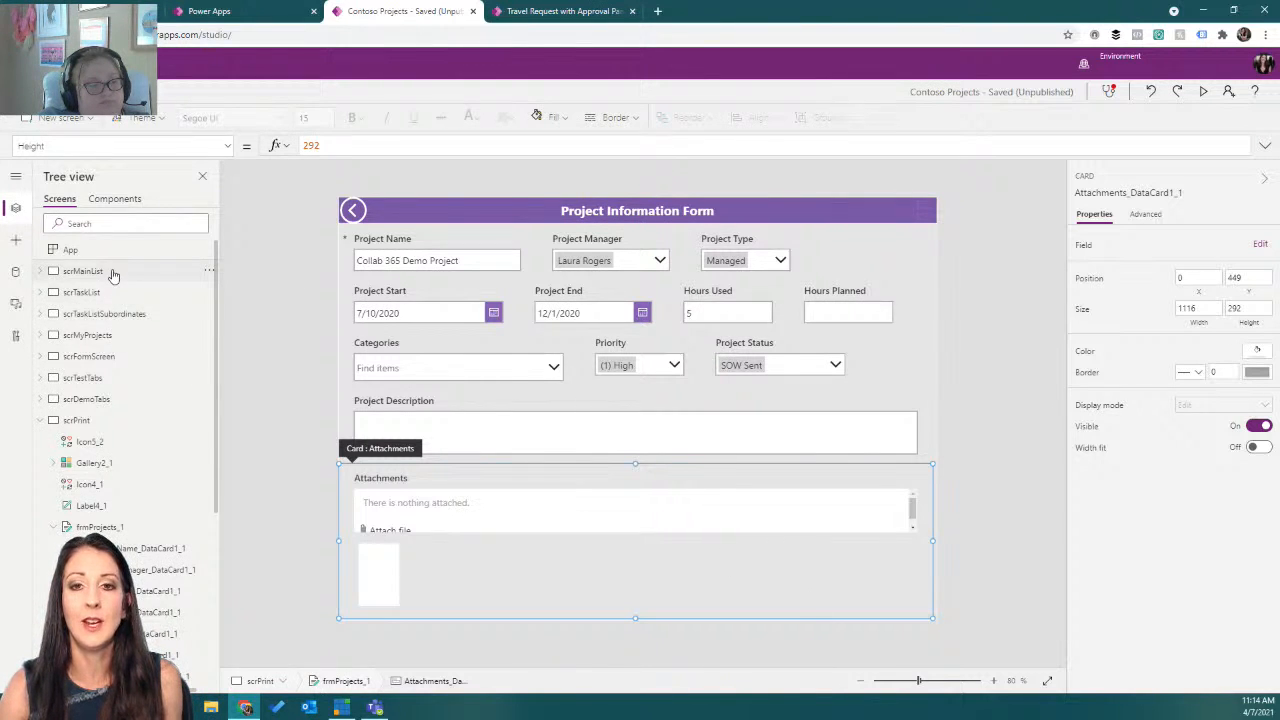
Replace the form screen's print icon OnSelect formula with Navigate(scrPrint);ViewForm( to start sending users to the print screen.
click(110, 358)
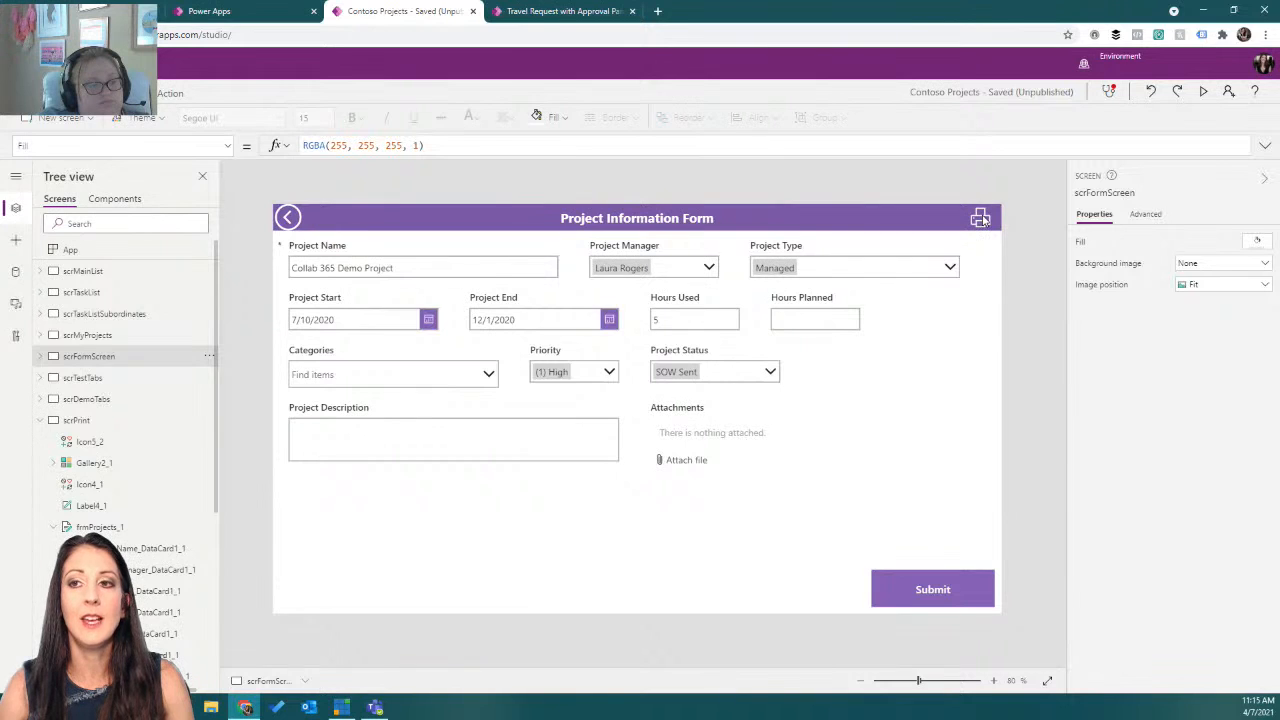
click(980, 218)
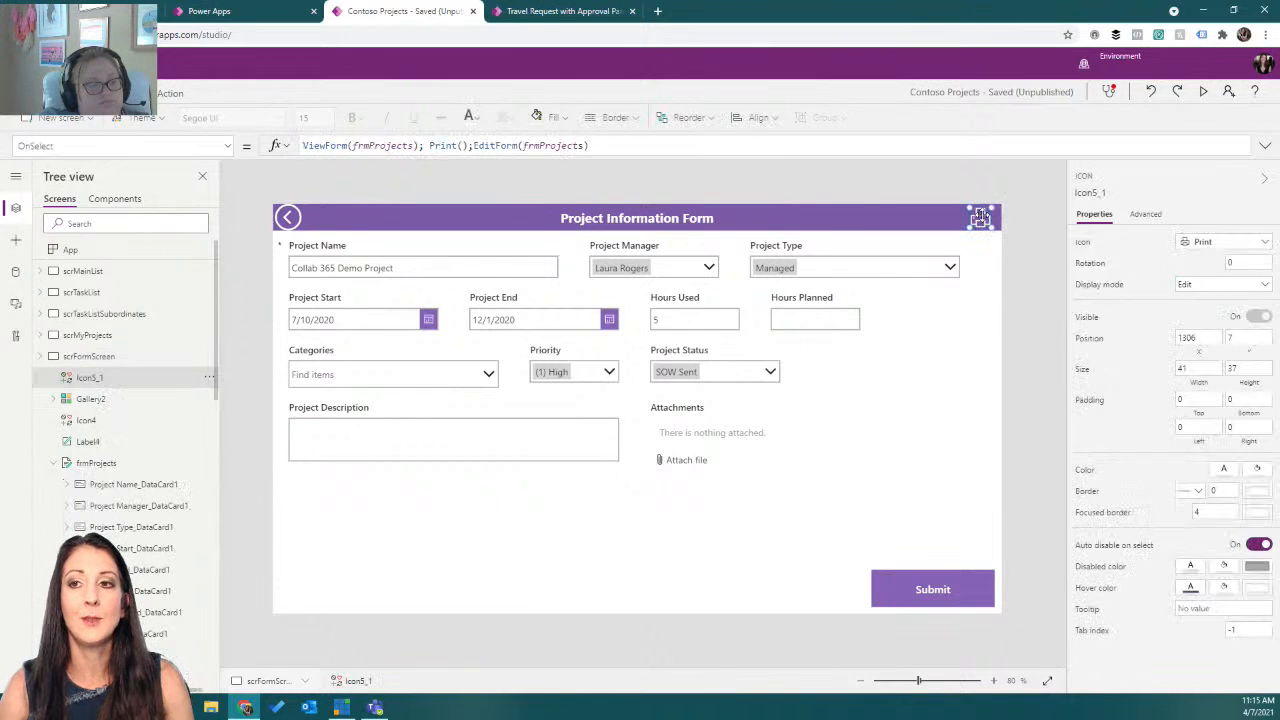
click(476, 145)
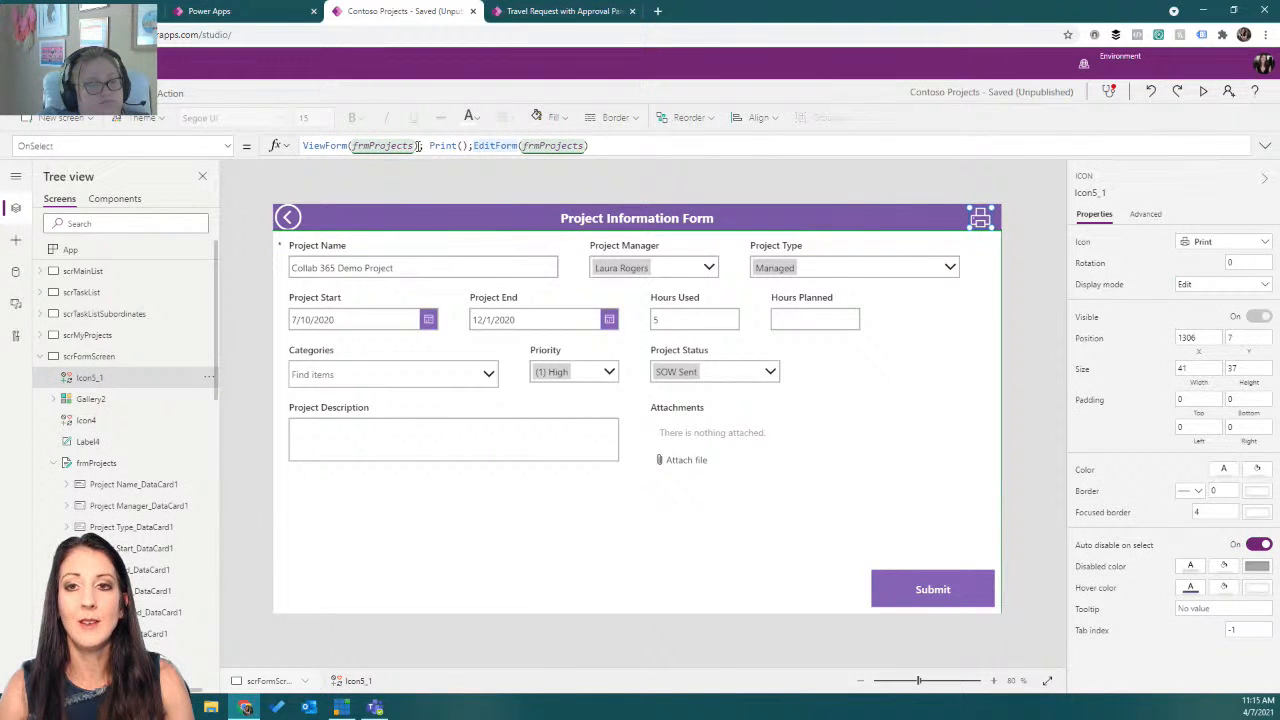
click(305, 145)
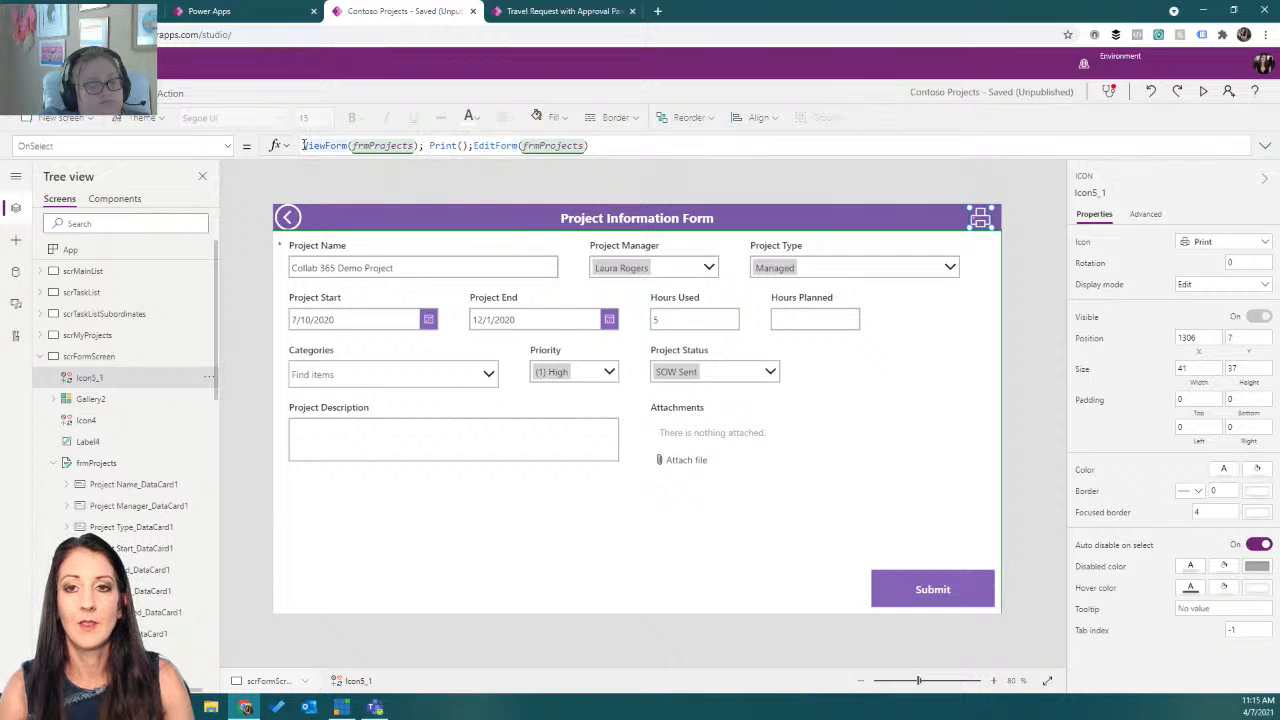
drag(619, 144, 295, 145)
text(ravigate()
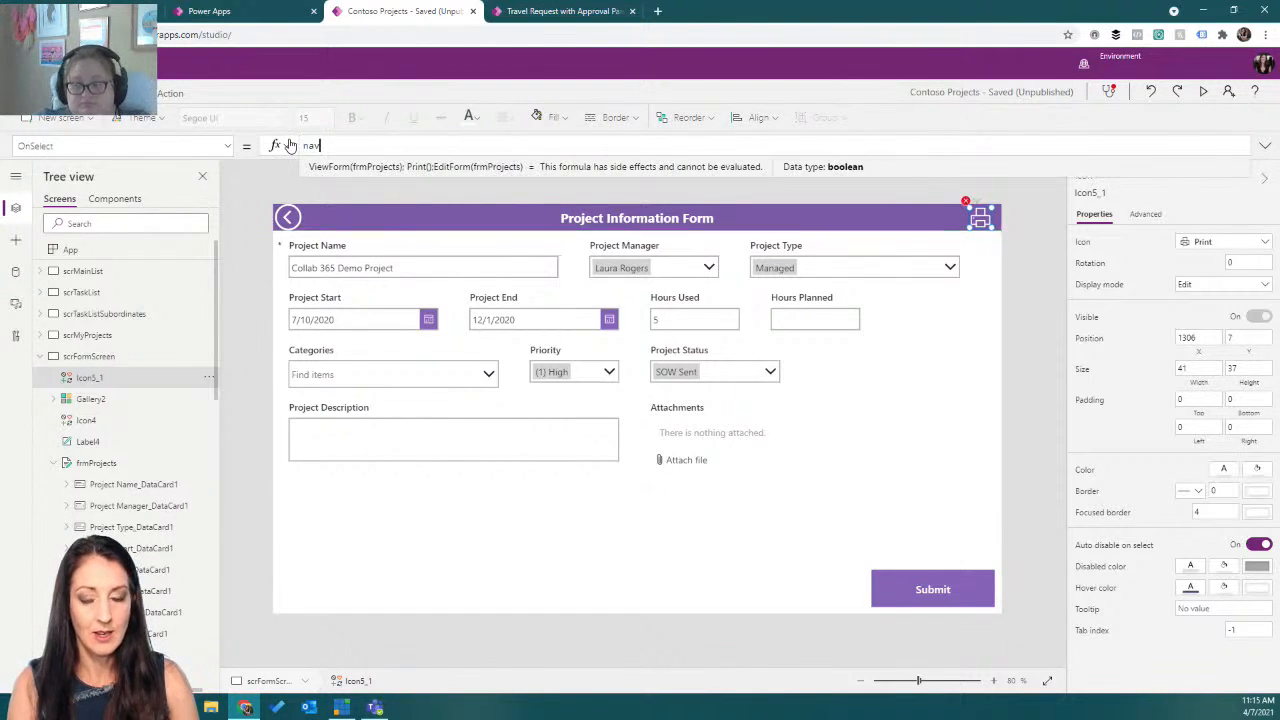
text(sc)
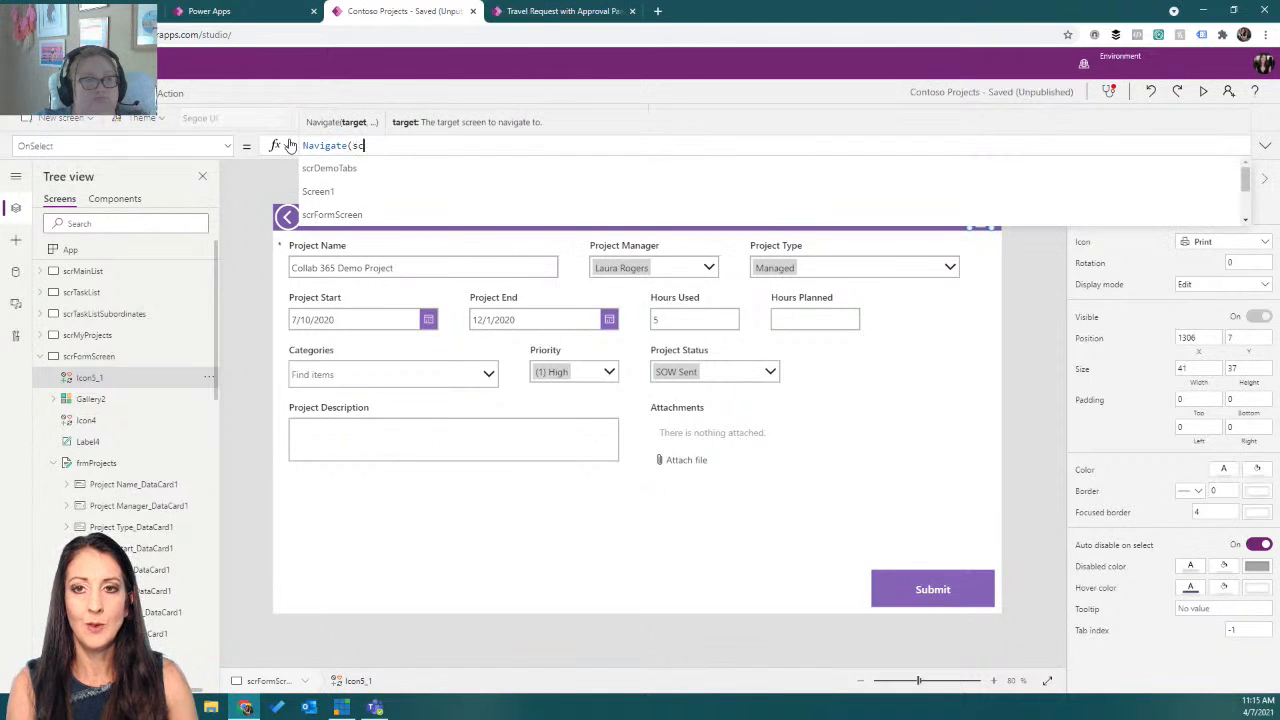
text(rPrint);ViewForm()
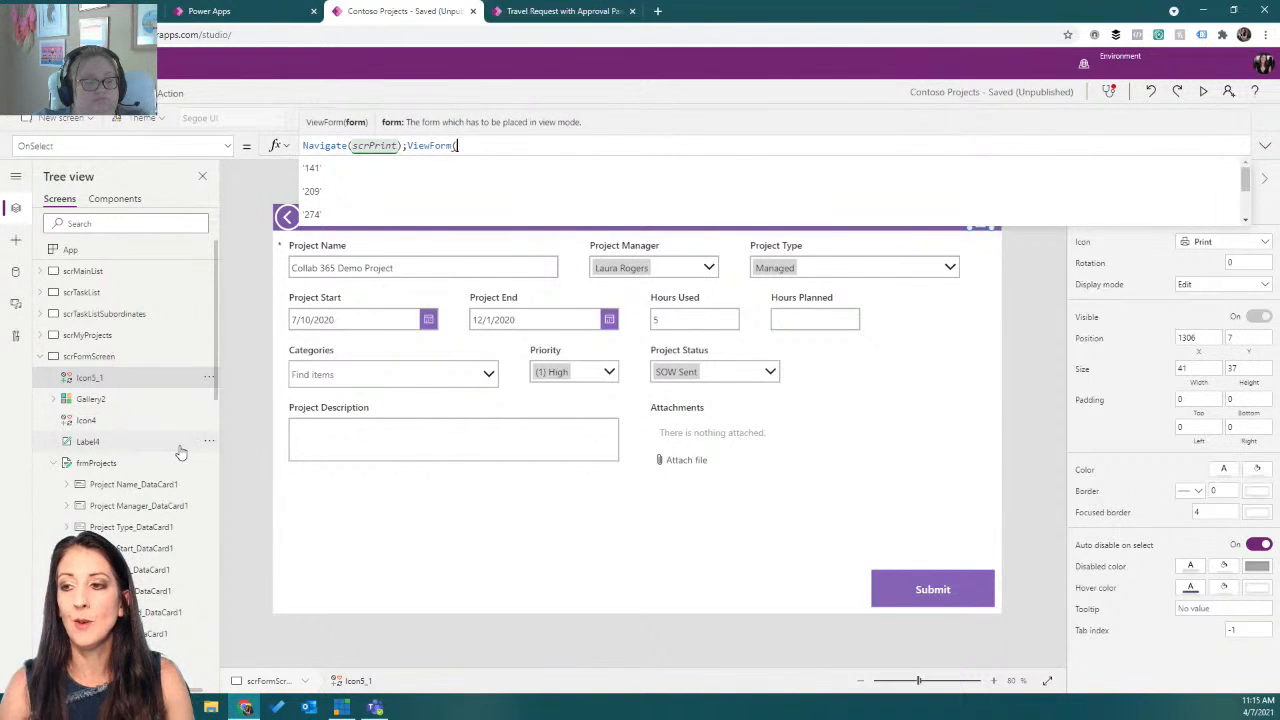
Rename the form on the scrPrint screen to frmProjectsPrint.
scroll(157, 444, down, 10)
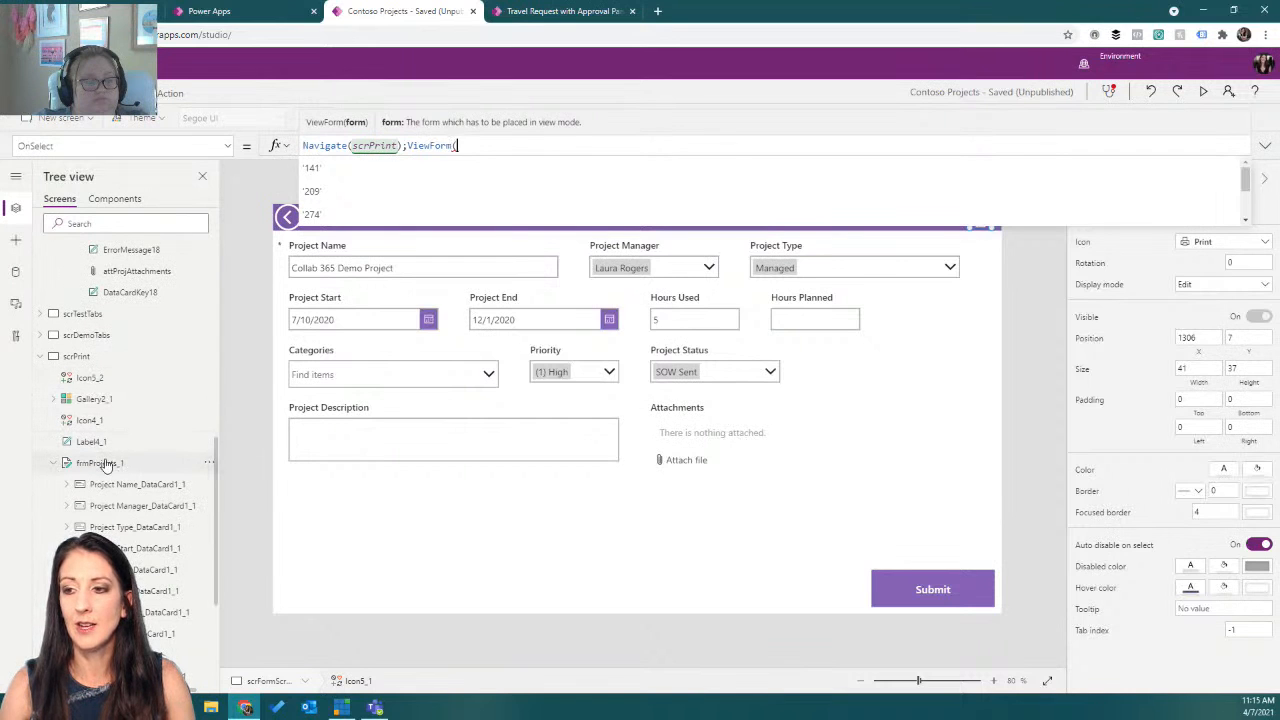
right_click(204, 466)
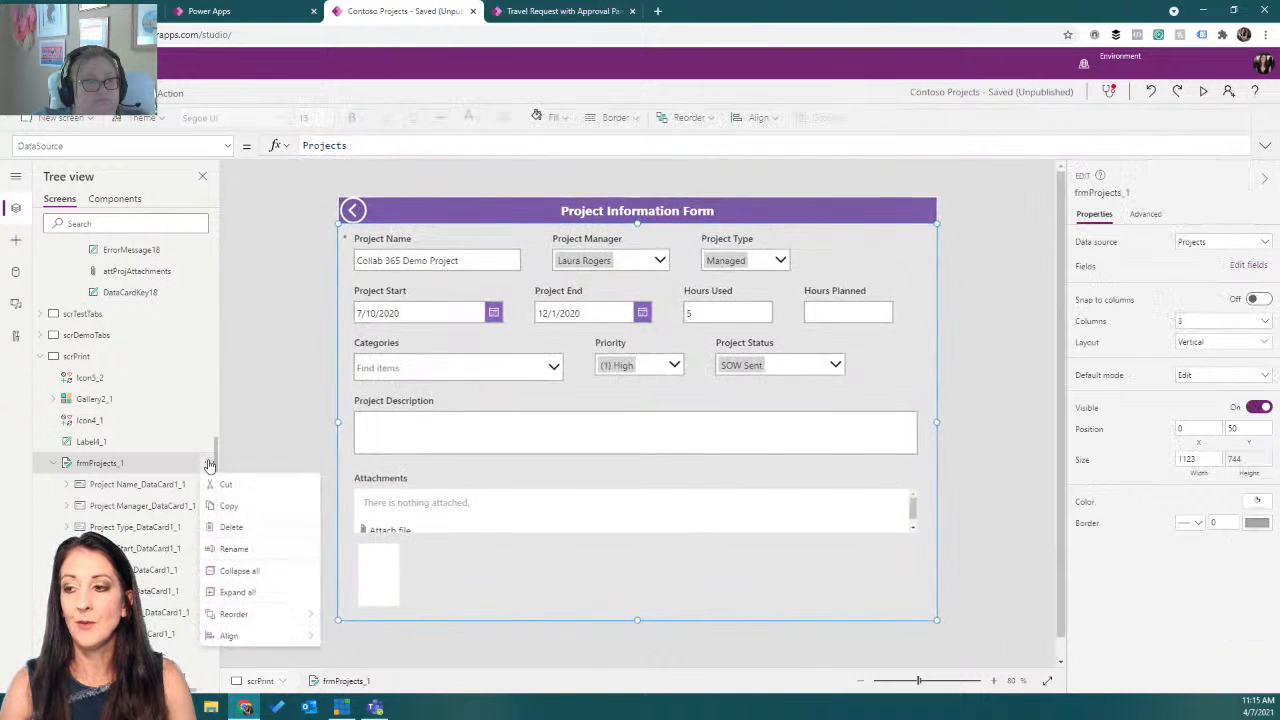
key(Escape)
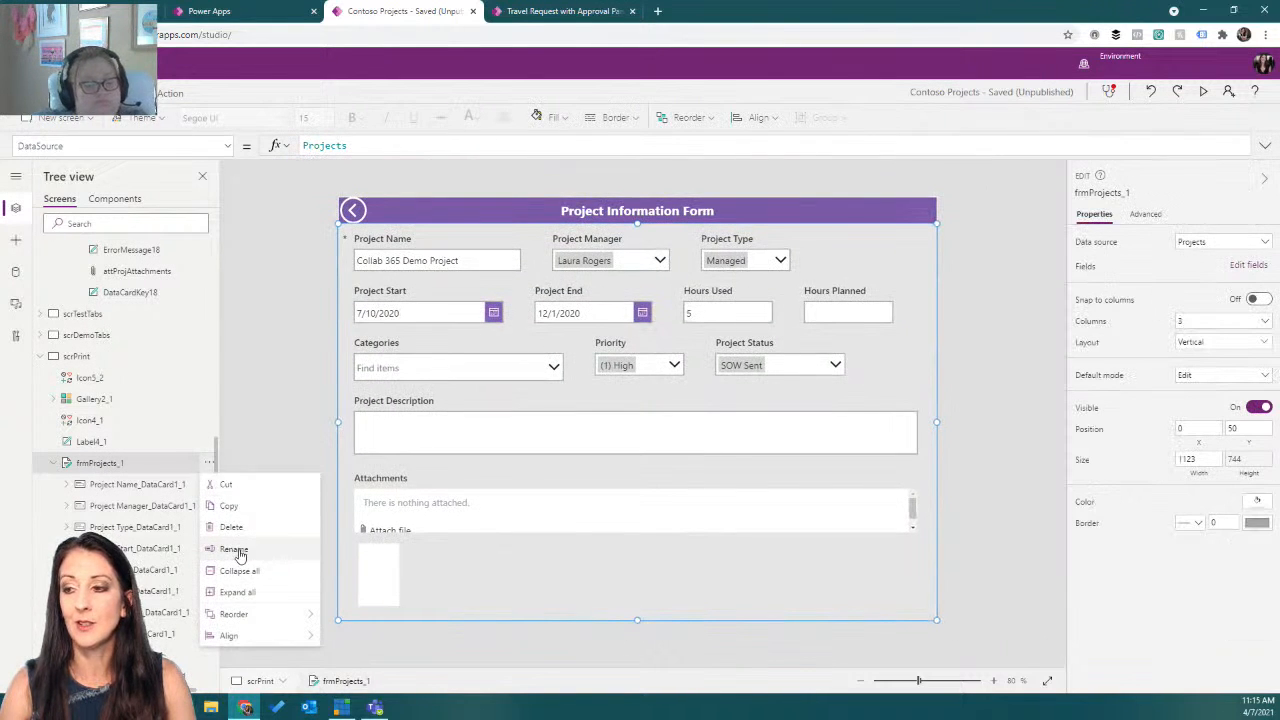
click(251, 551)
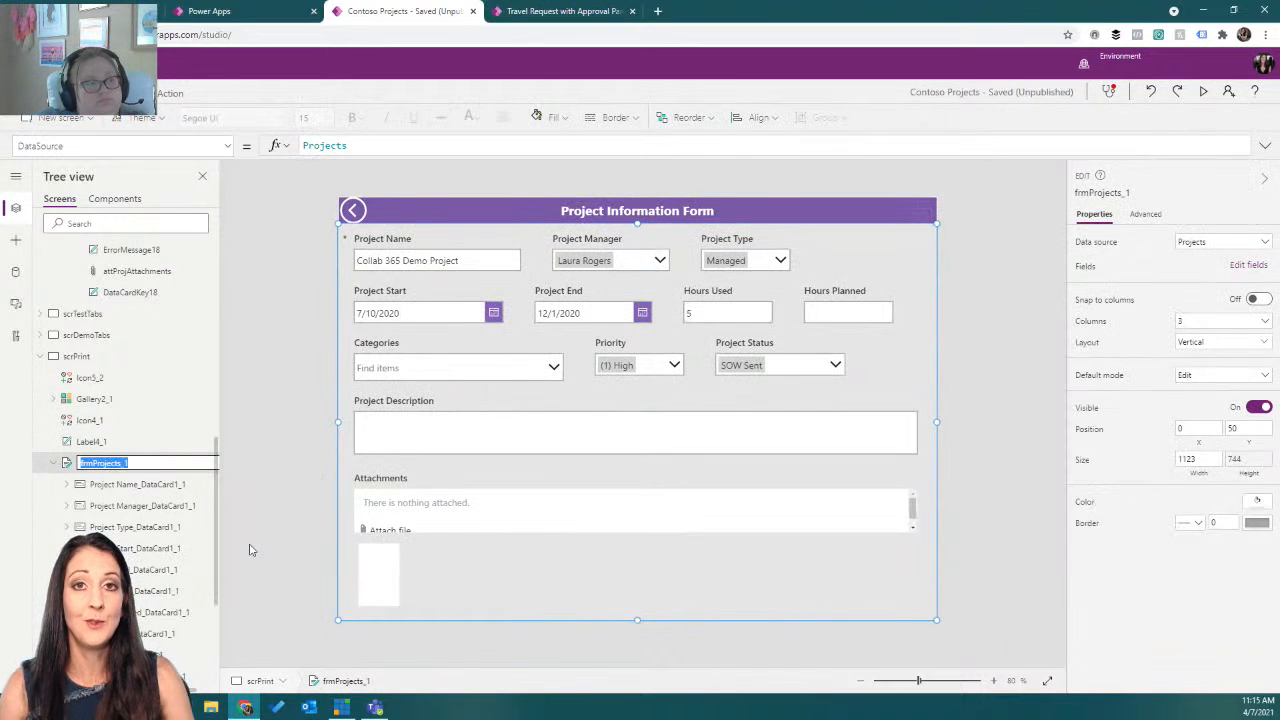
click(129, 464)
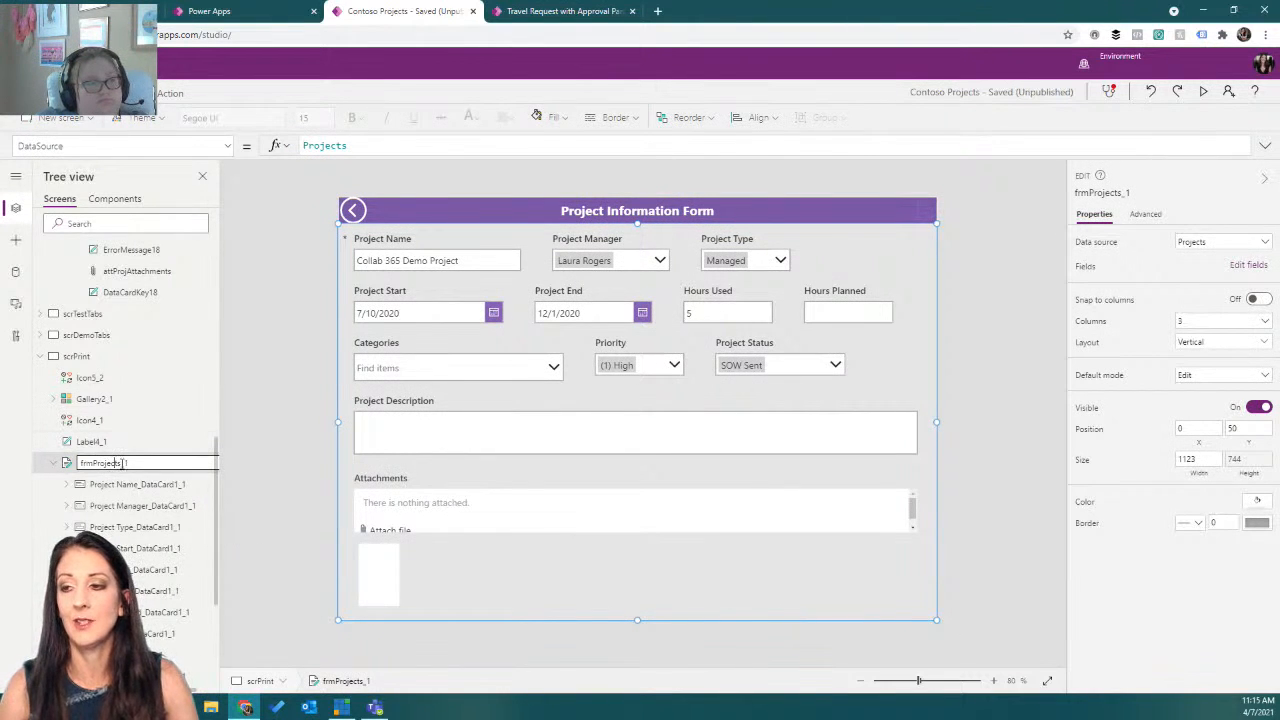
key(shift+Left)
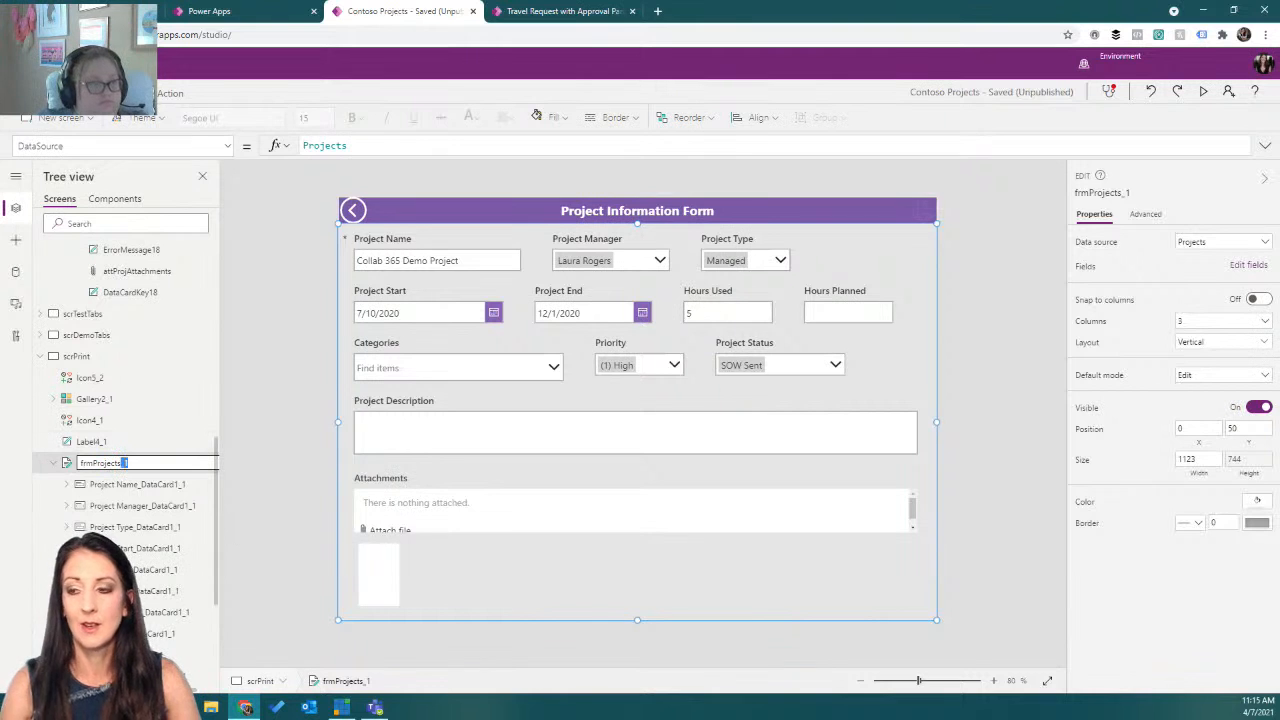
key(Escape)
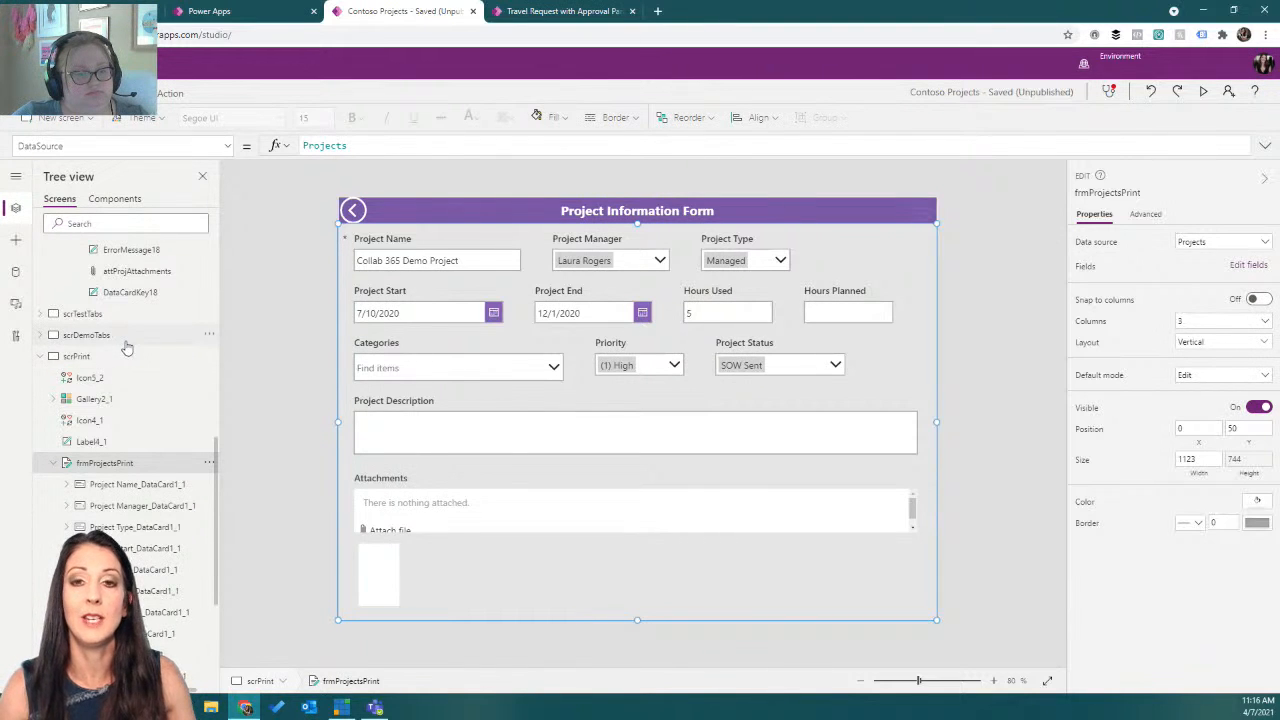
Complete the form screen's print icon OnSelect formula with ViewForm(frmProjectsPrint);Print() after the navigation to scrPrint.
scroll(127, 346, up, 3)
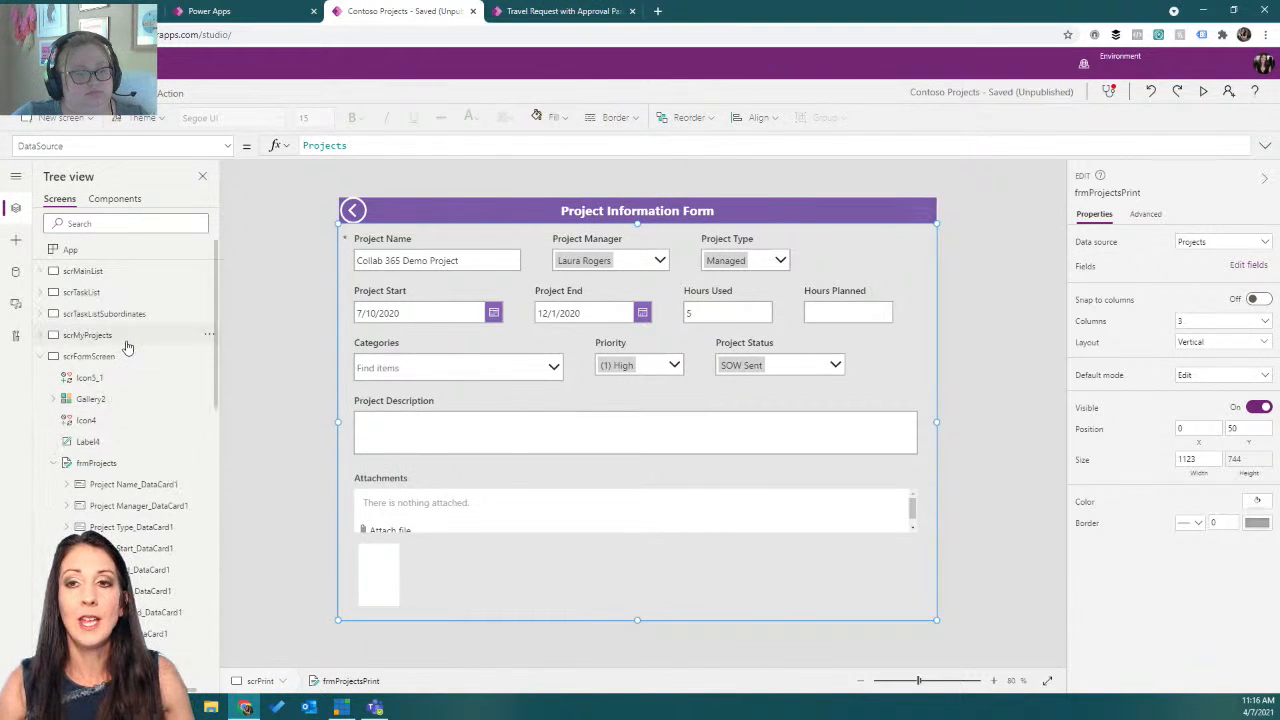
scroll(127, 350, down, 4)
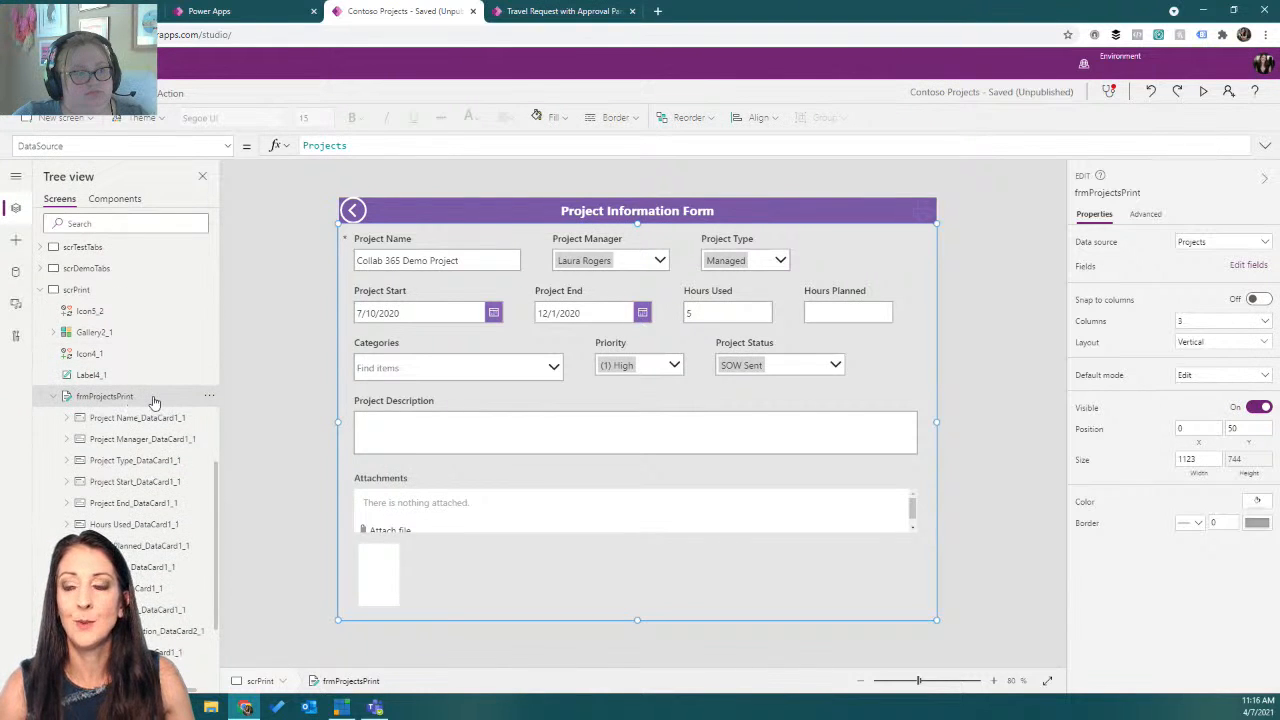
scroll(154, 402, up, 10)
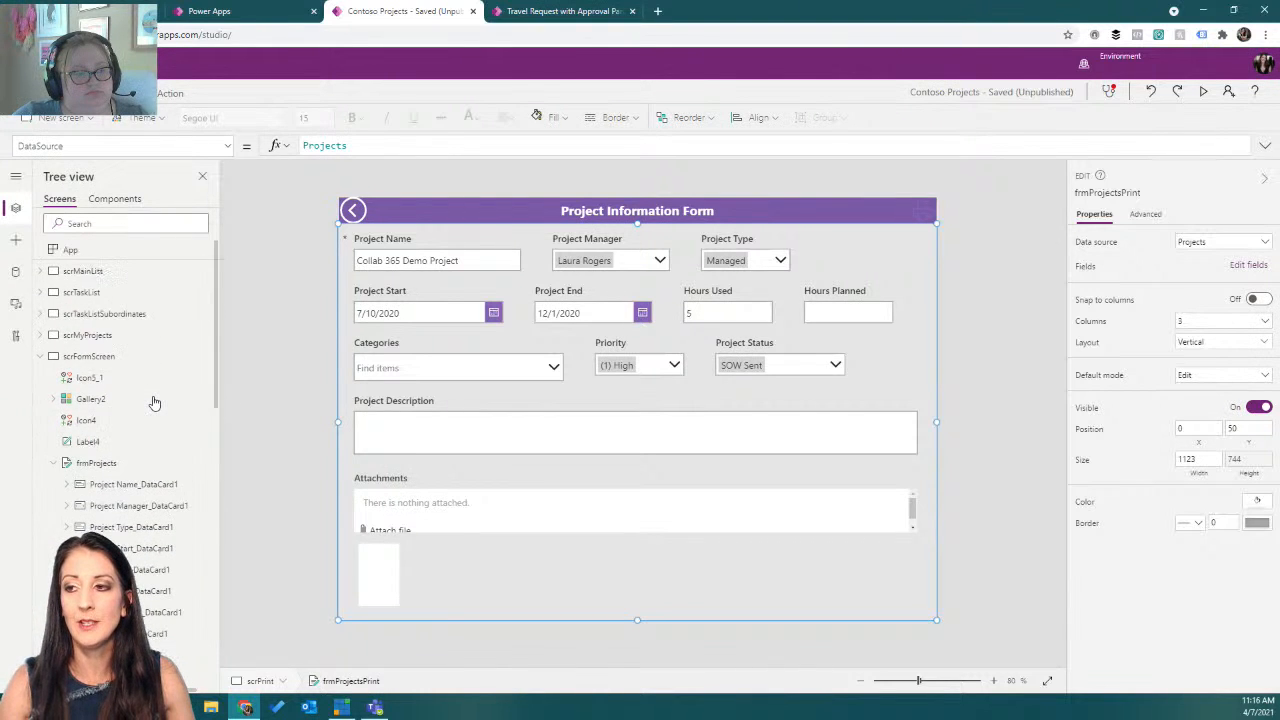
click(109, 357)
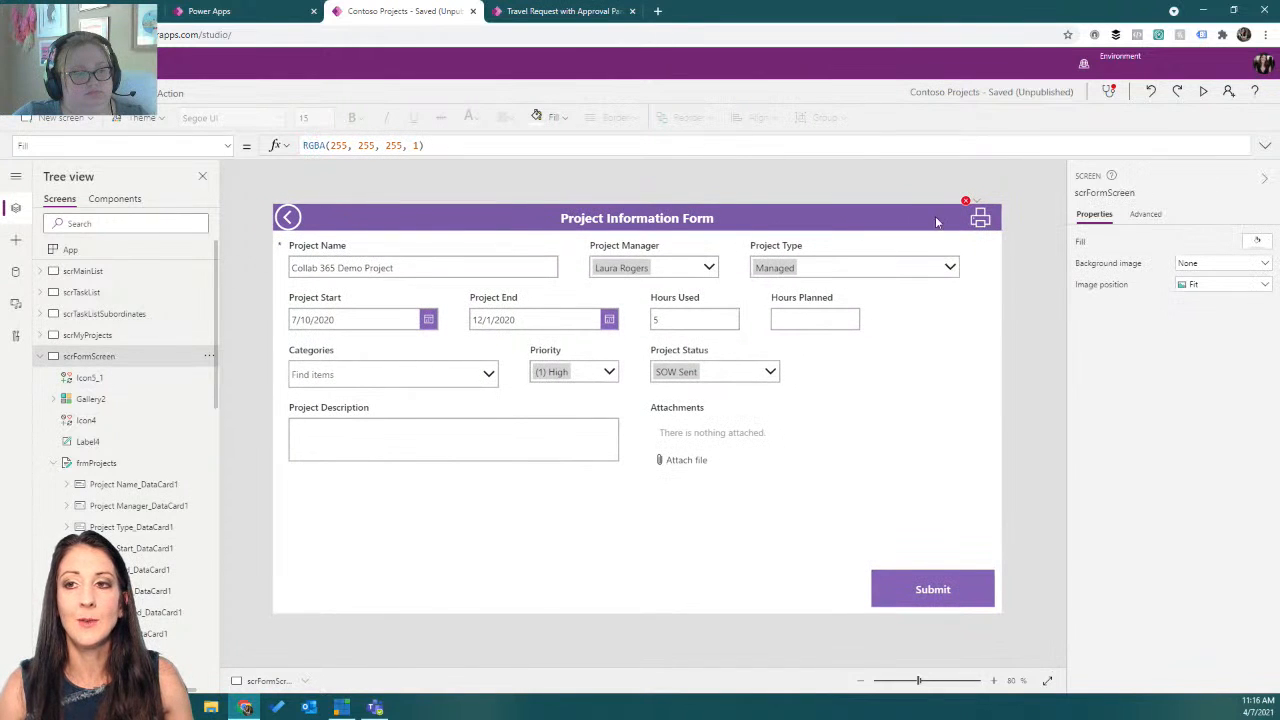
click(981, 221)
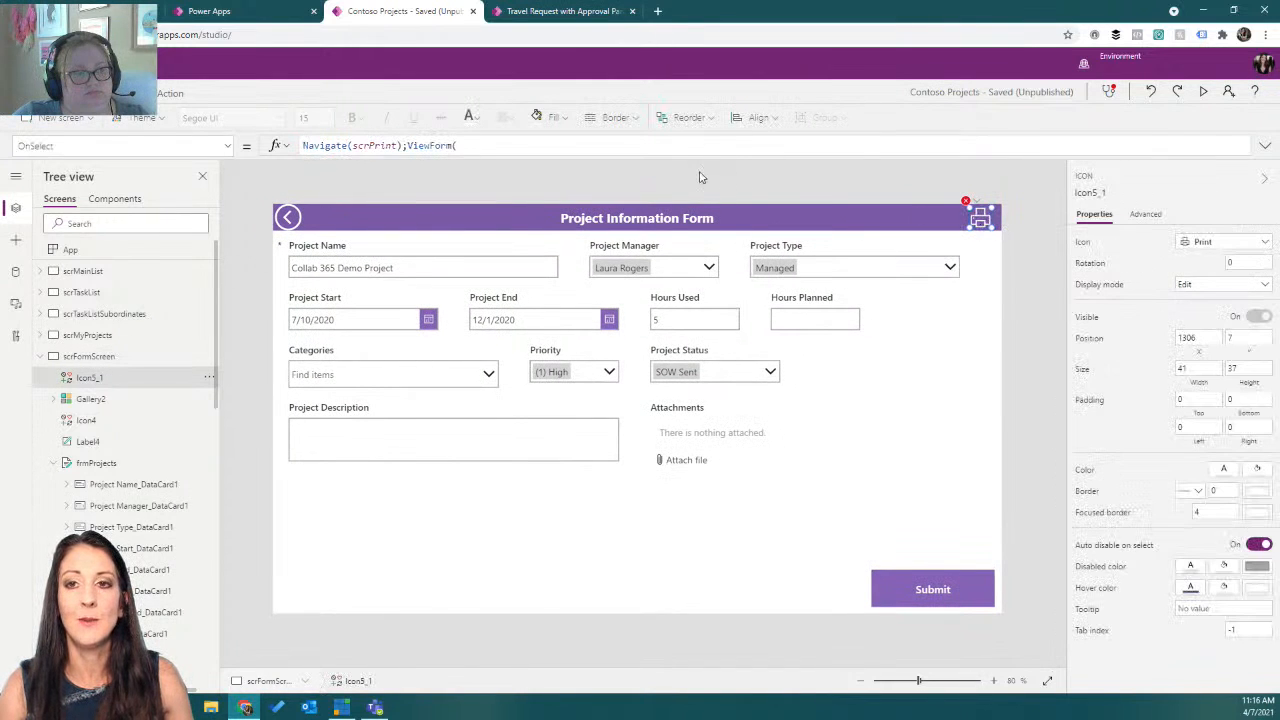
click(636, 149)
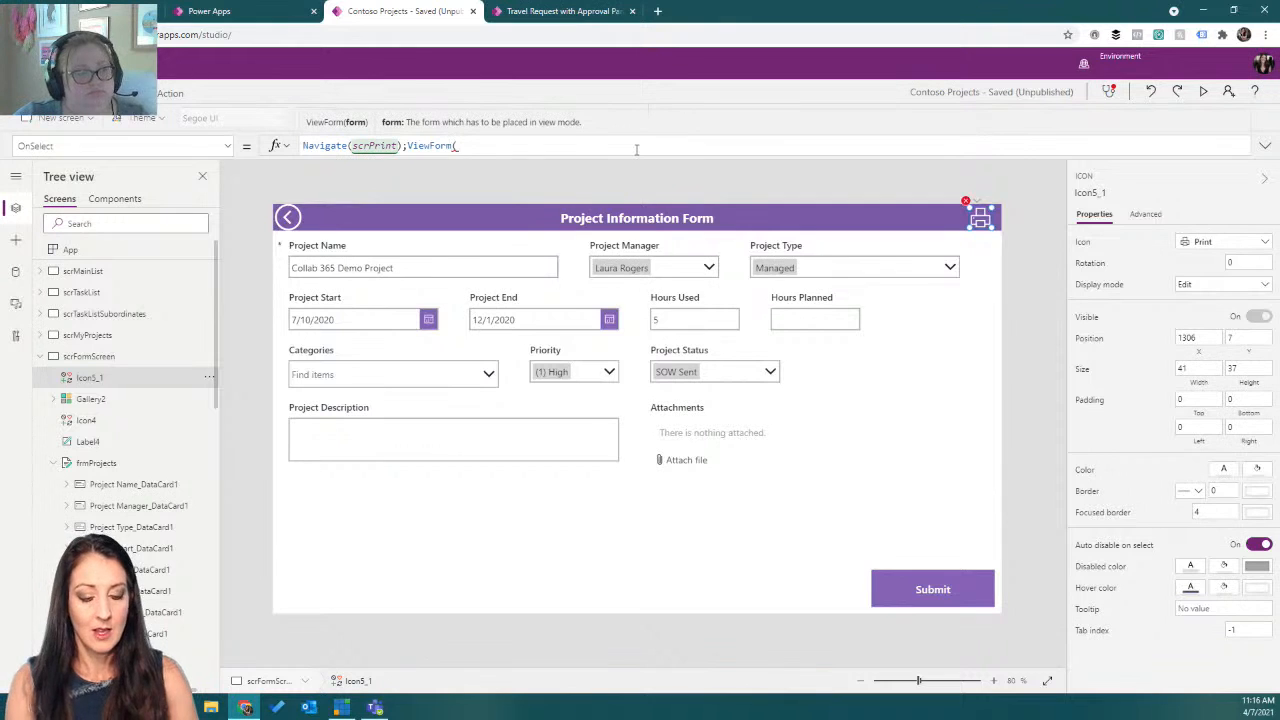
text(frmpro)
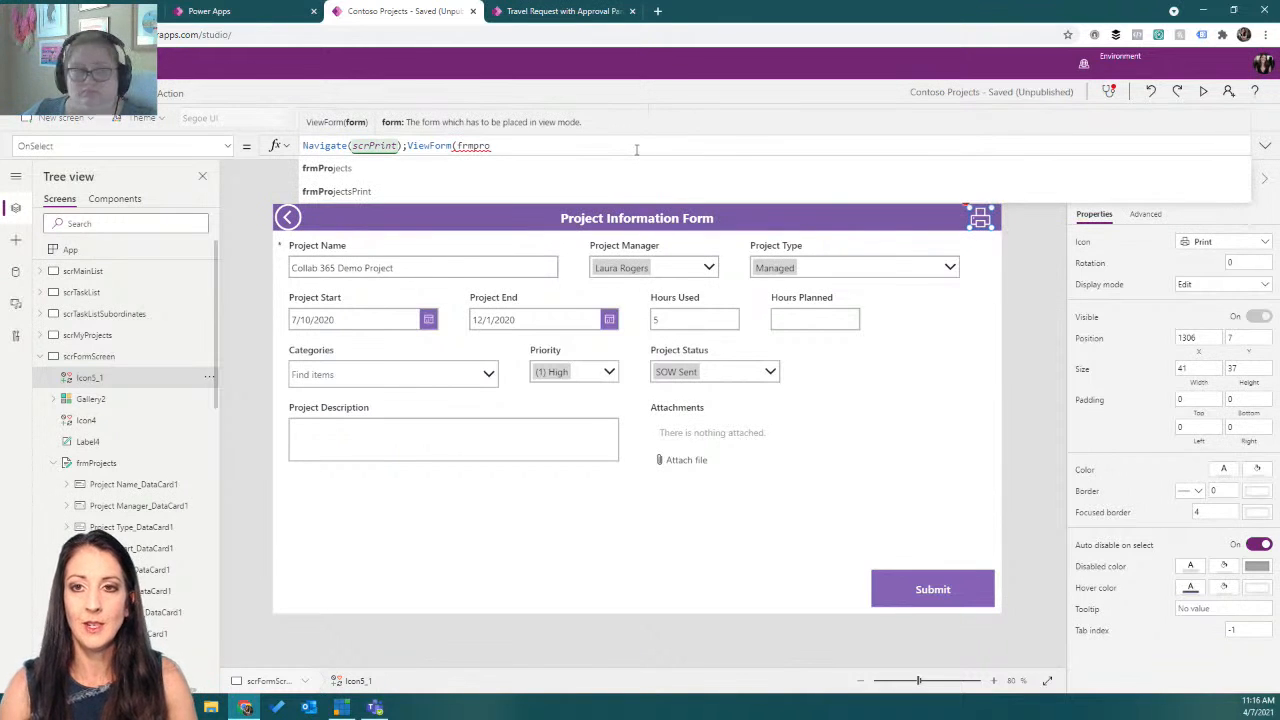
click(625, 190)
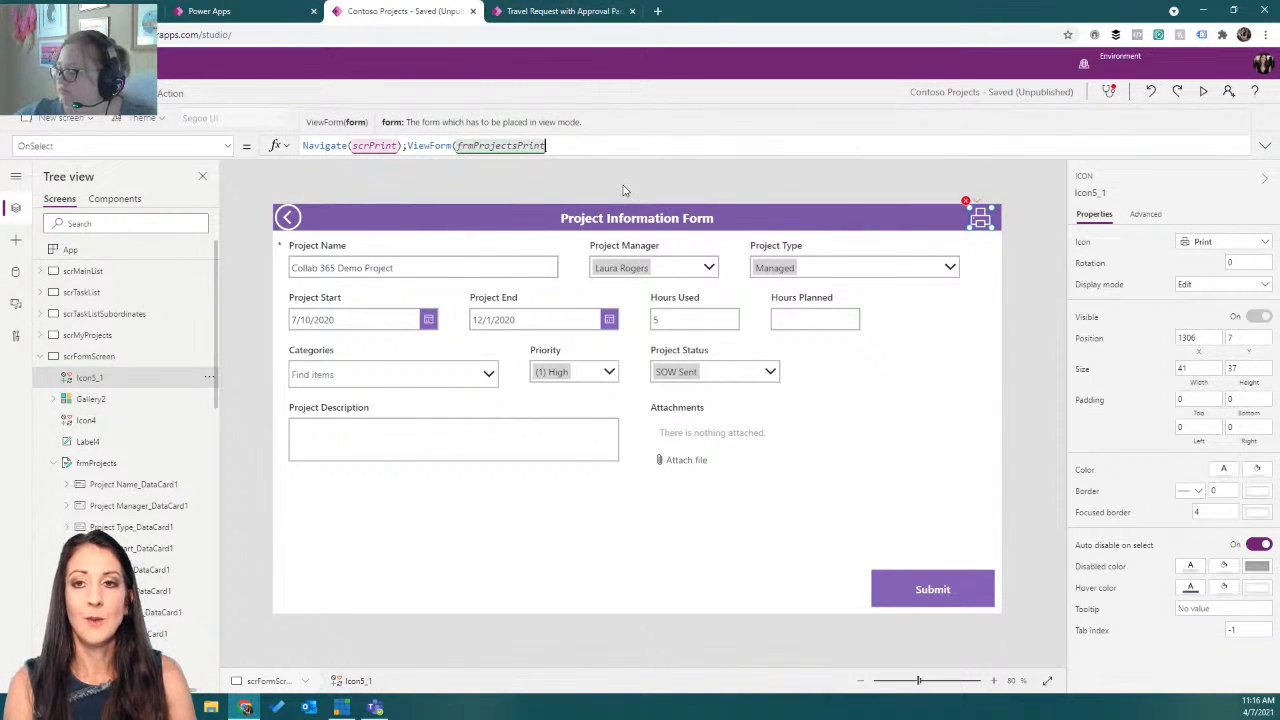
text())
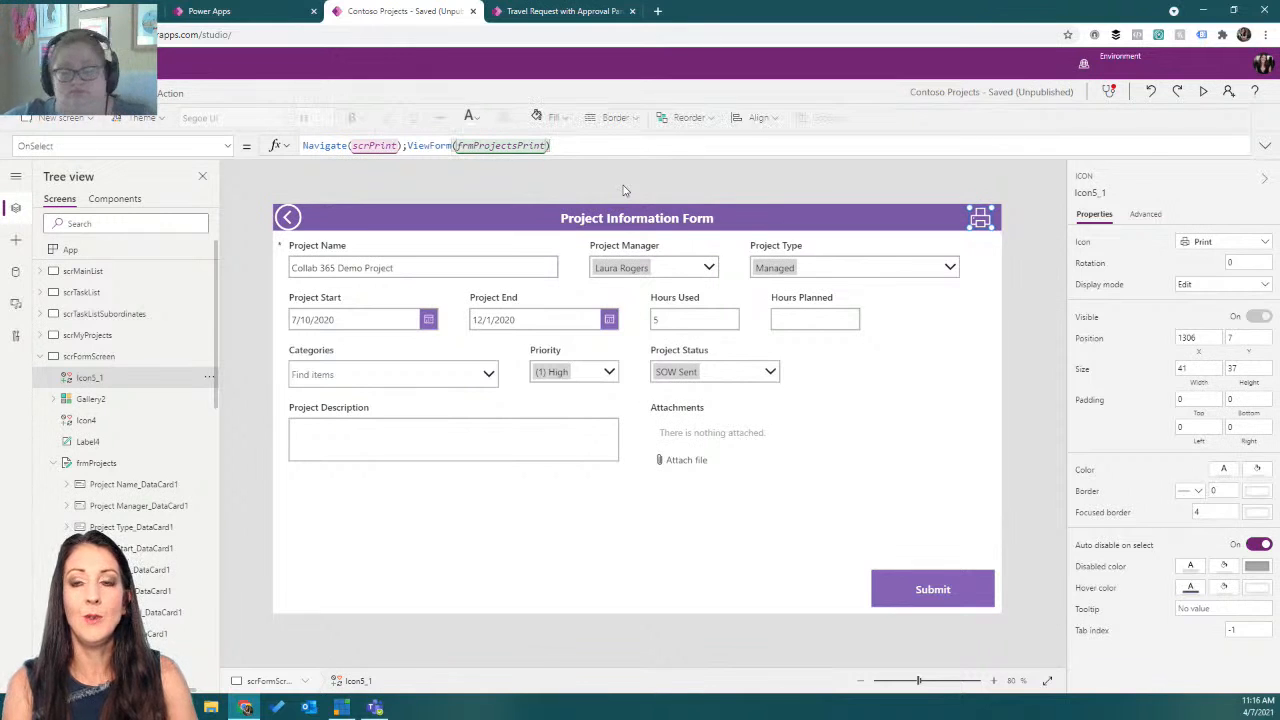
text(;p)
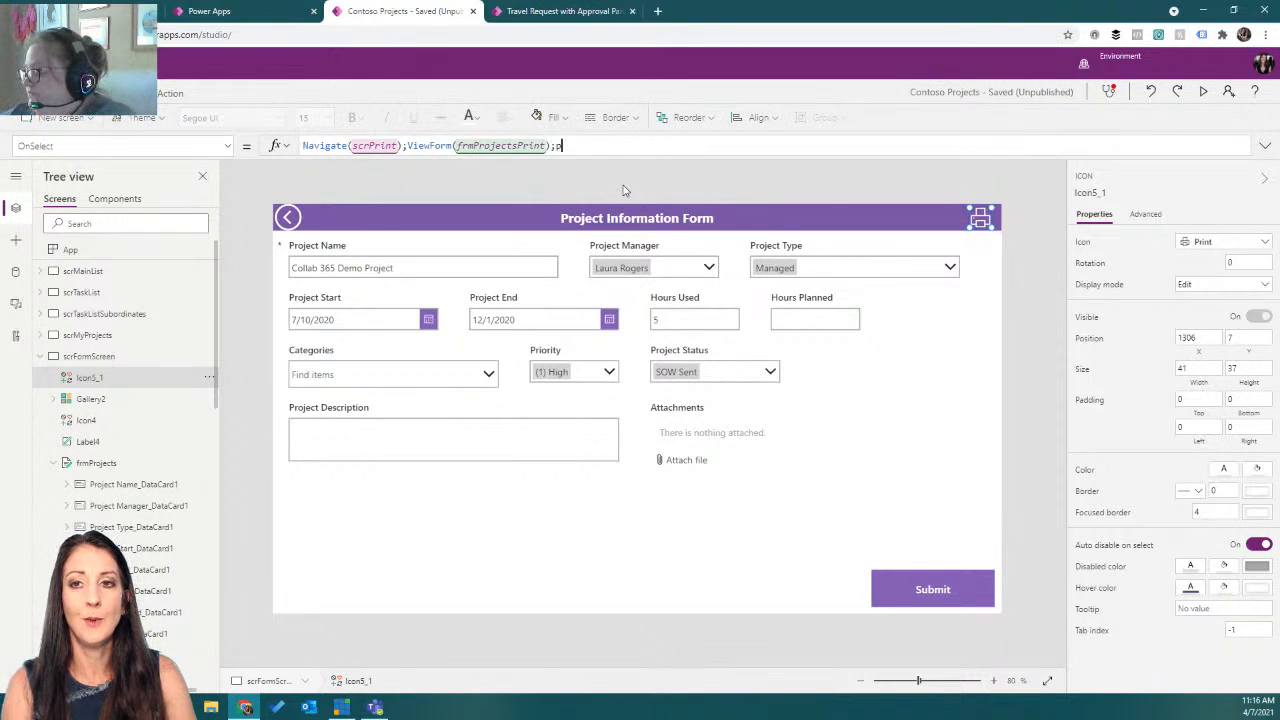
text(rint)
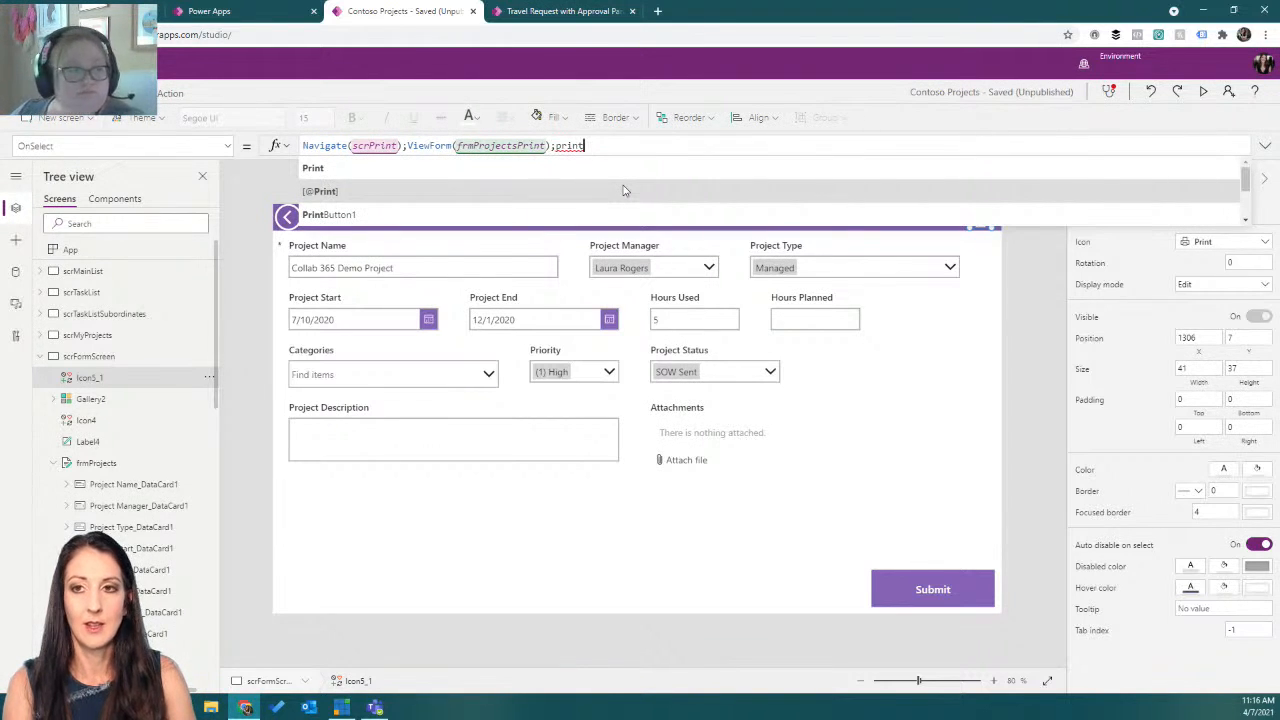
key(Tab)
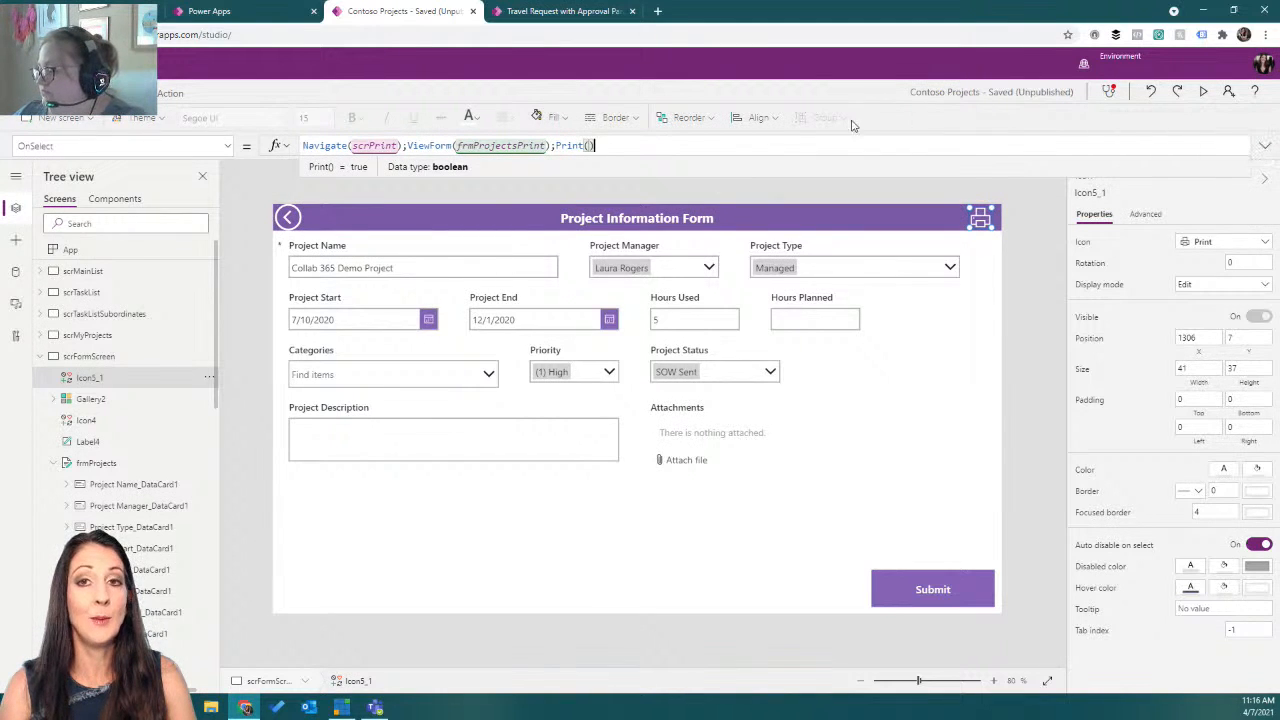
Preview the app, trigger the print icon, cancel the print dialog, and close the preview.
click(1206, 92)
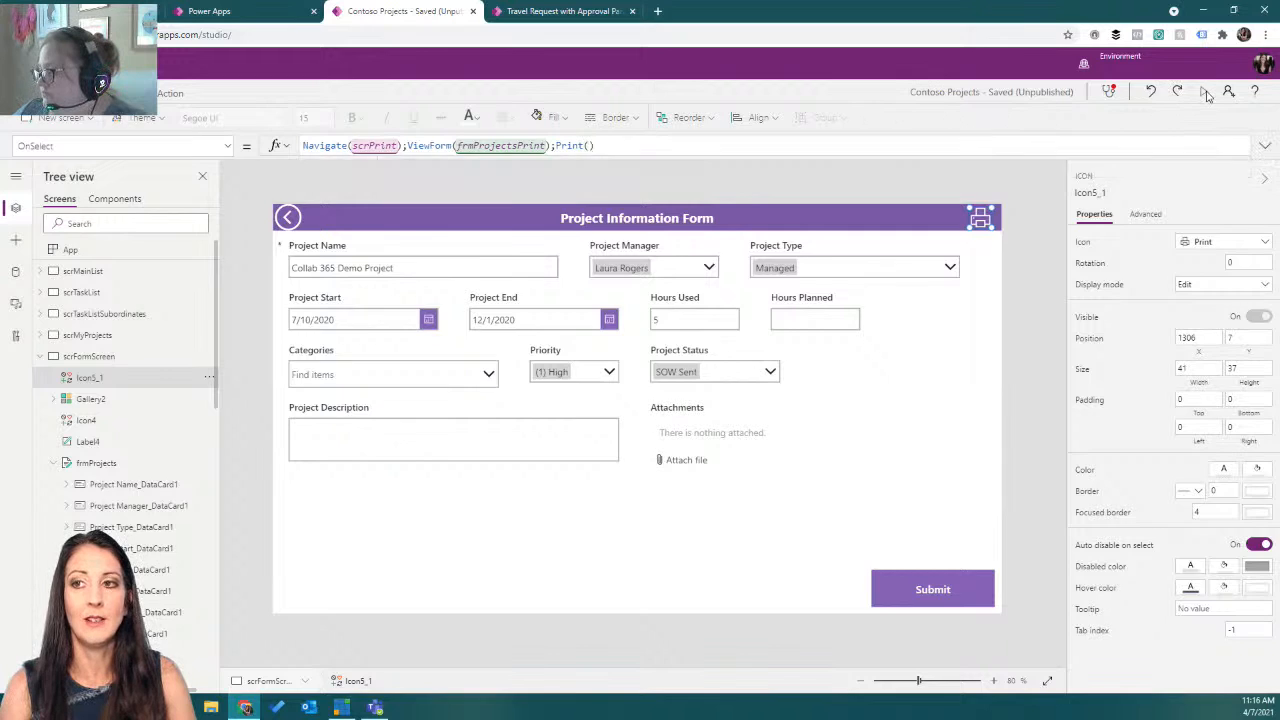
click(1162, 79)
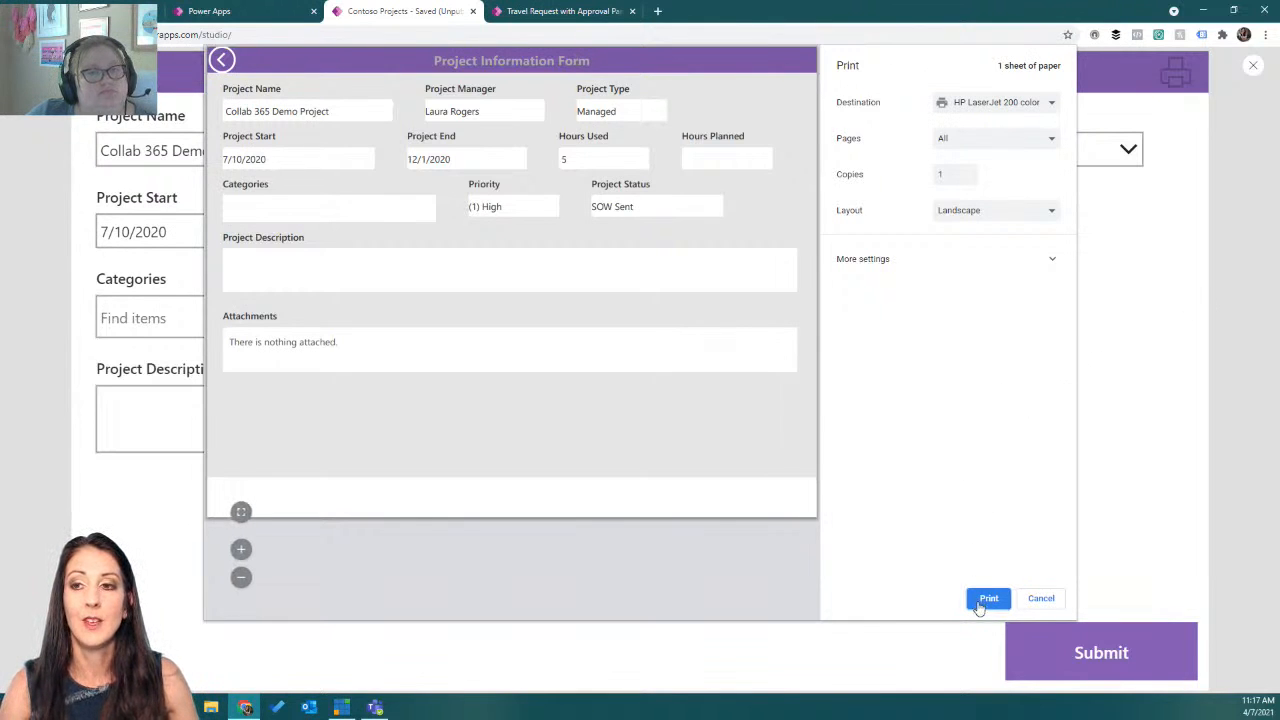
click(1034, 605)
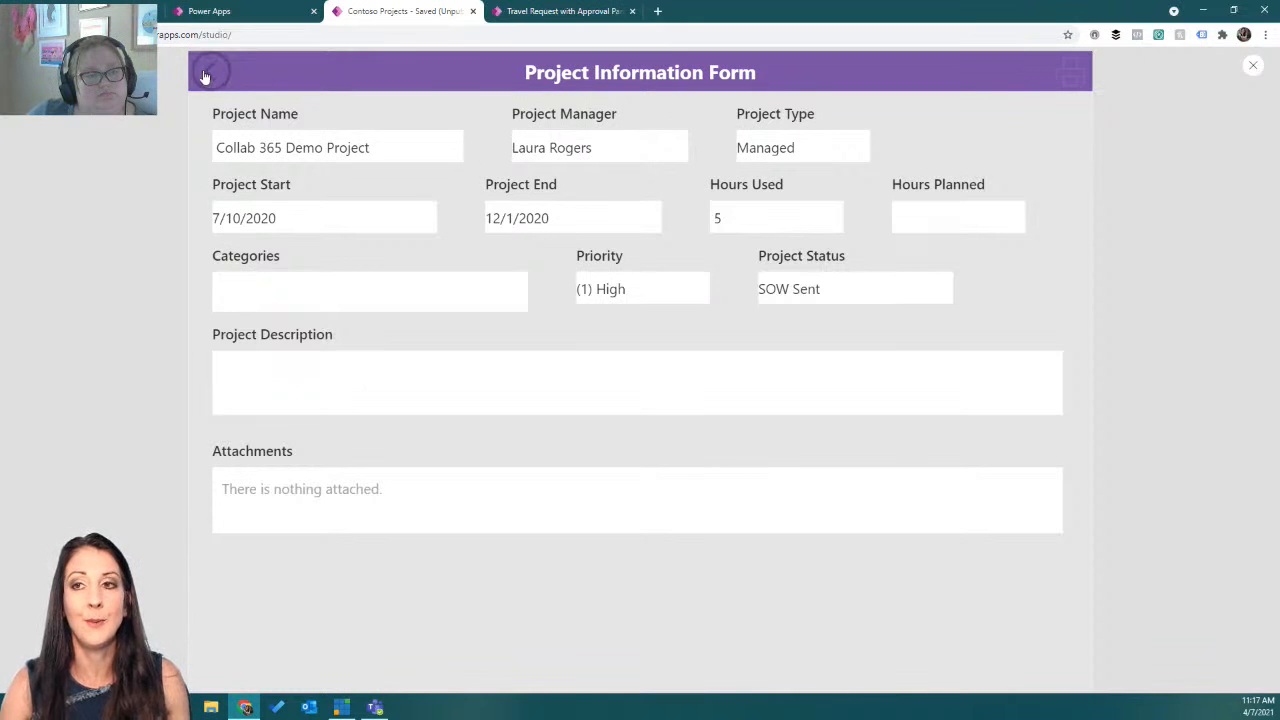
click(1251, 67)
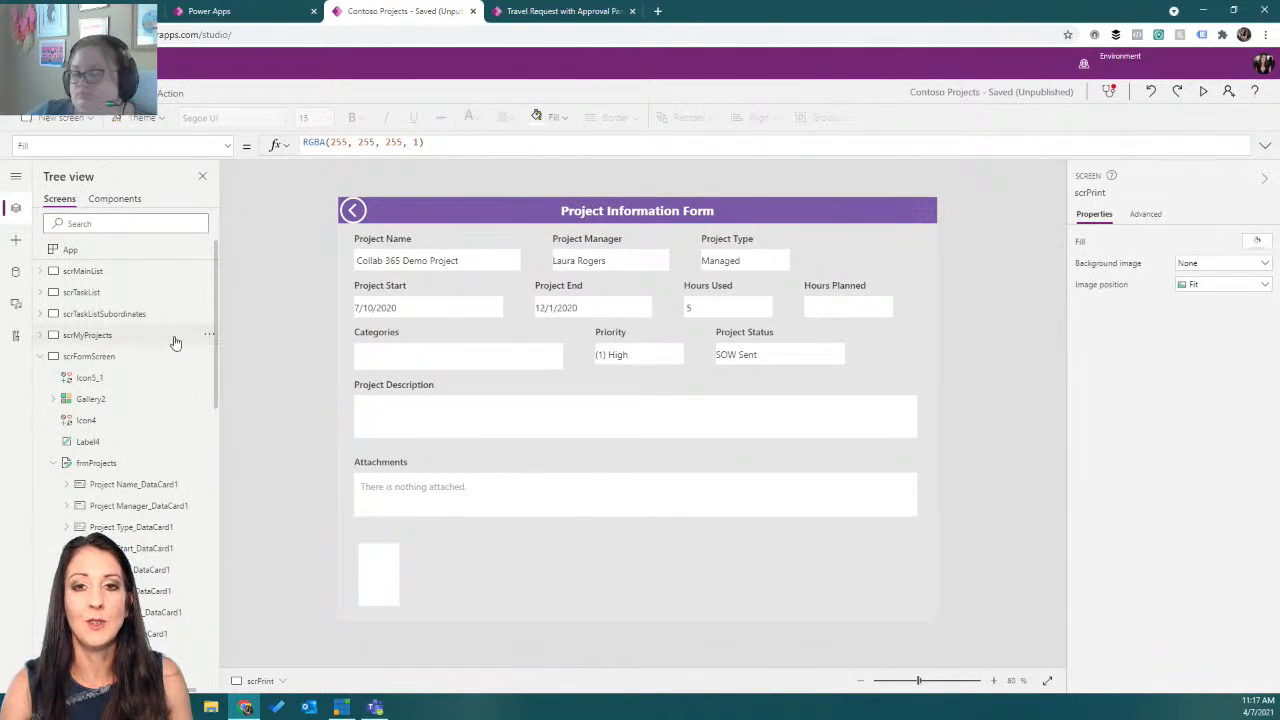
Append ;Navigate(scrFormScreen) to the print icon's OnSelect formula and format the formula text.
click(122, 358)
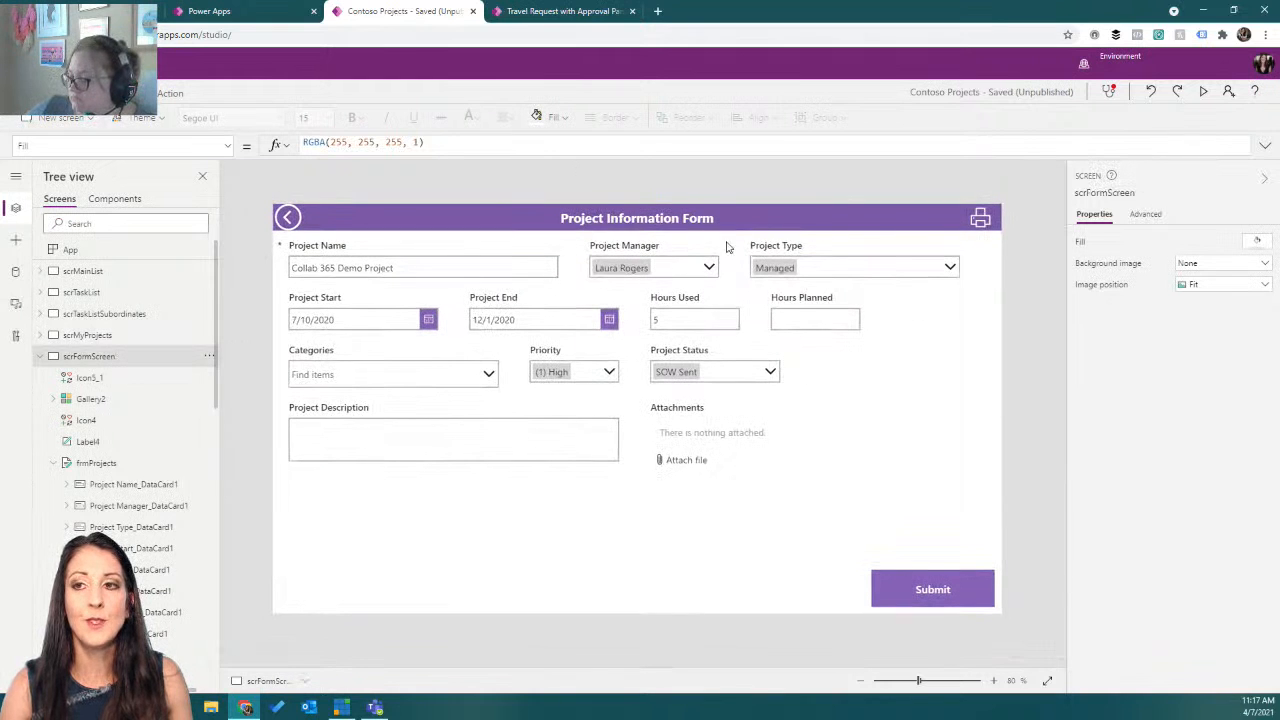
click(980, 217)
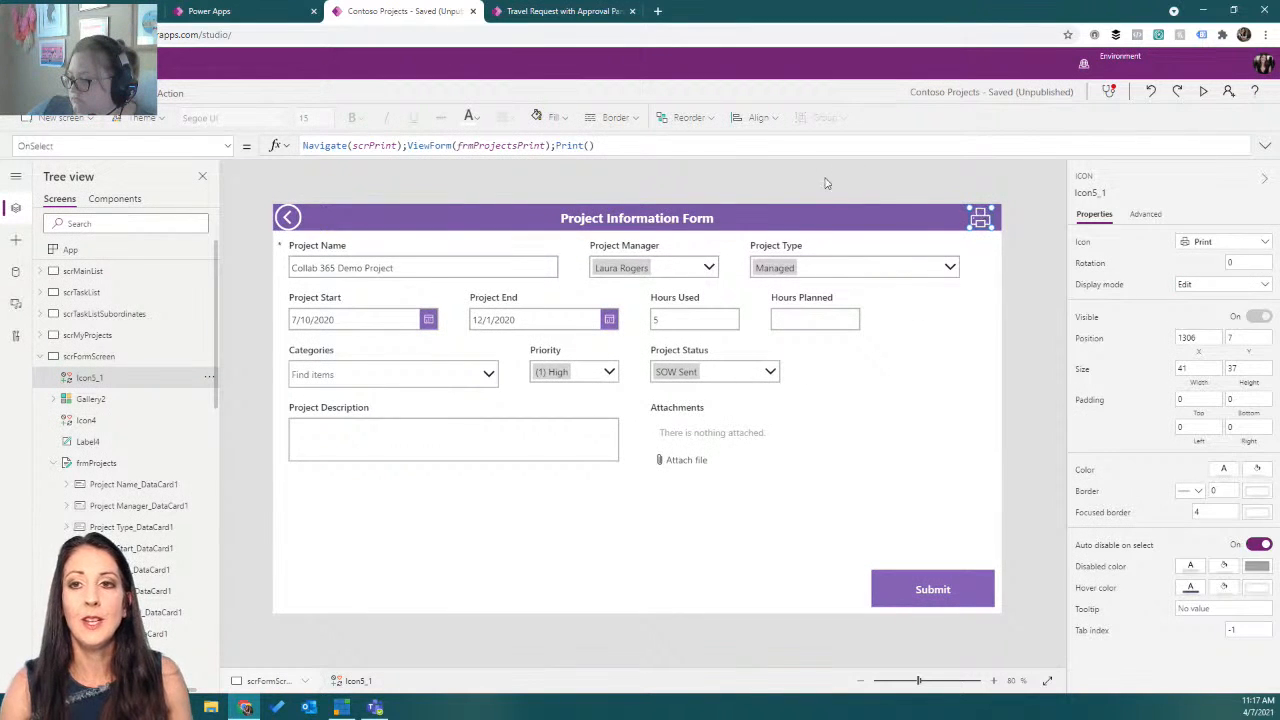
click(729, 146)
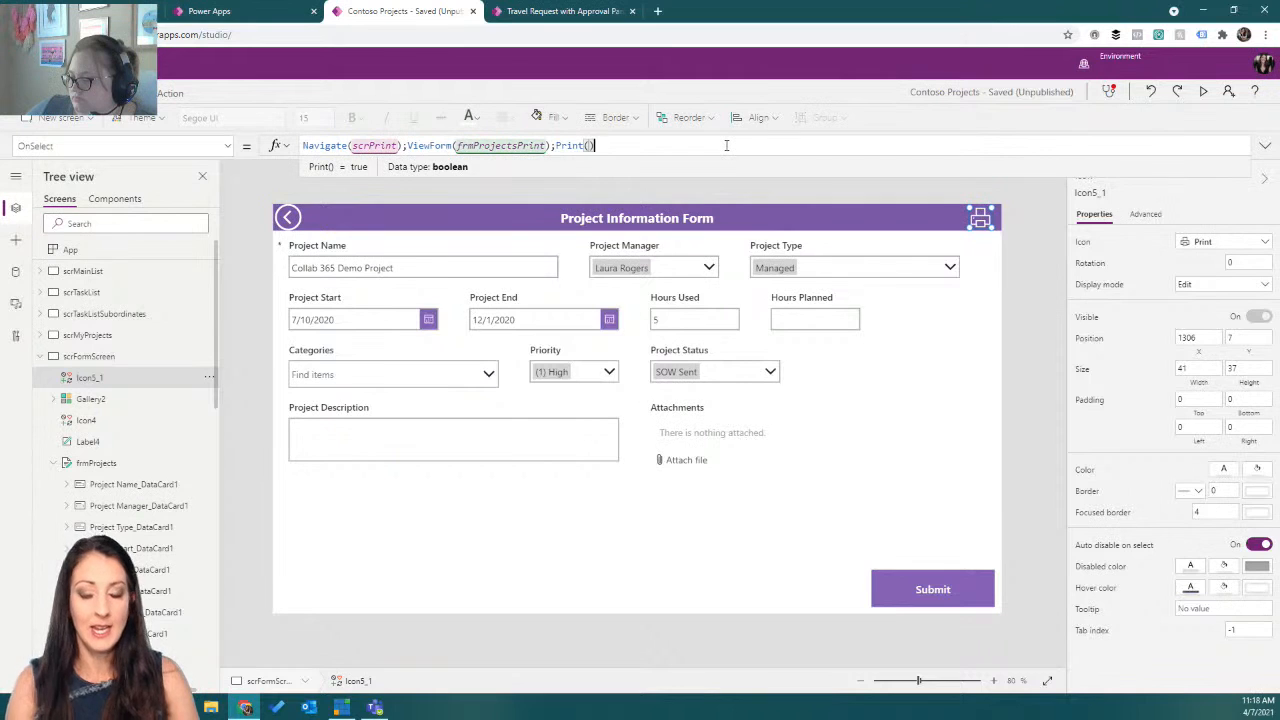
text(;Print();Navigate()
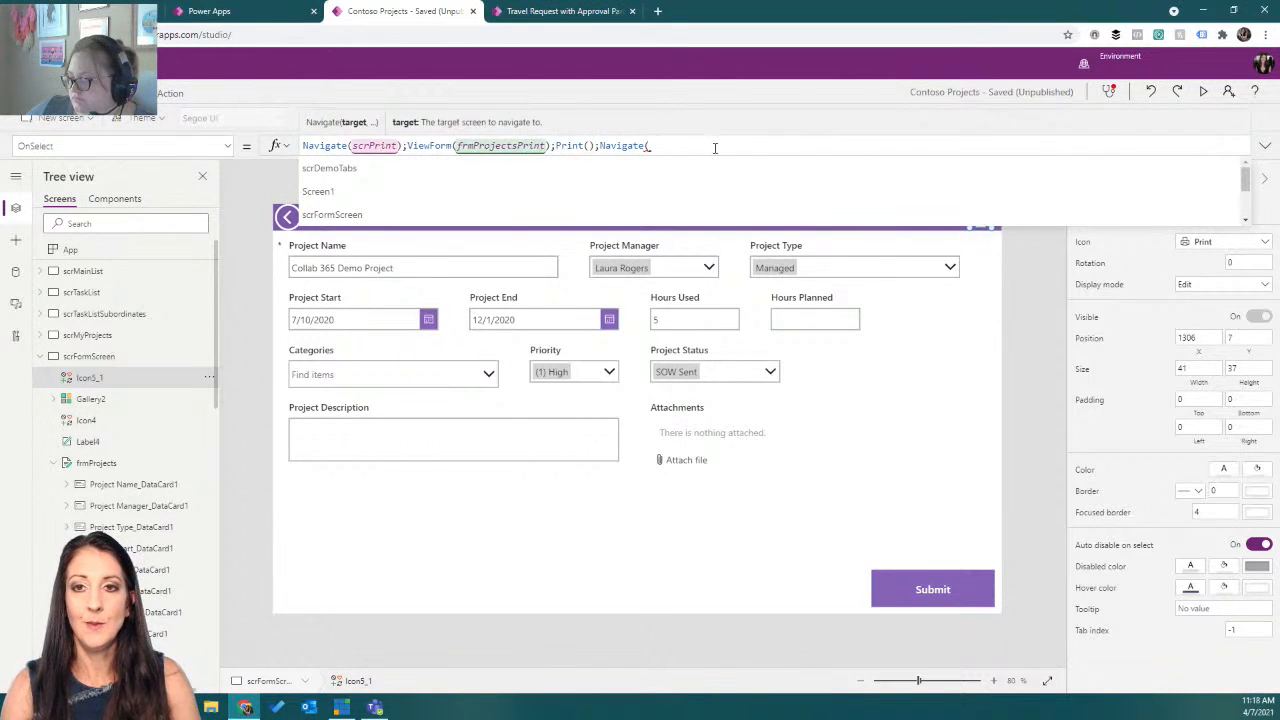
click(660, 215)
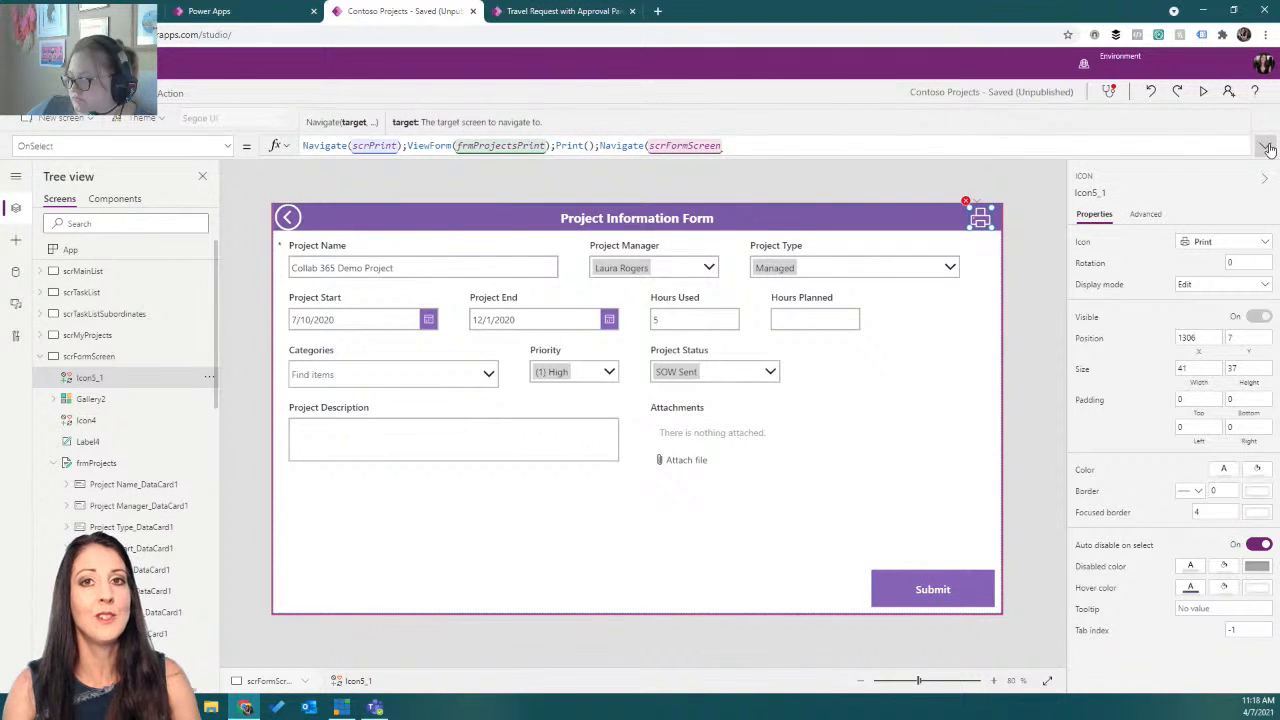
click(1267, 148)
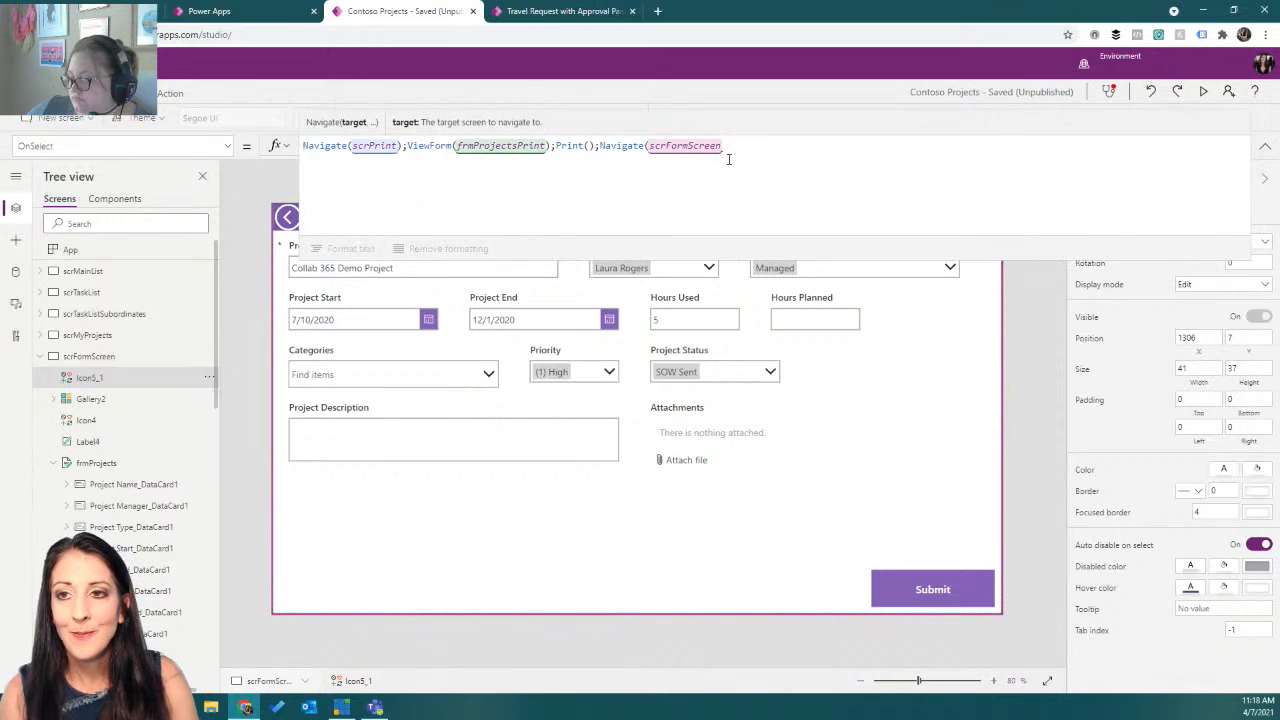
text())
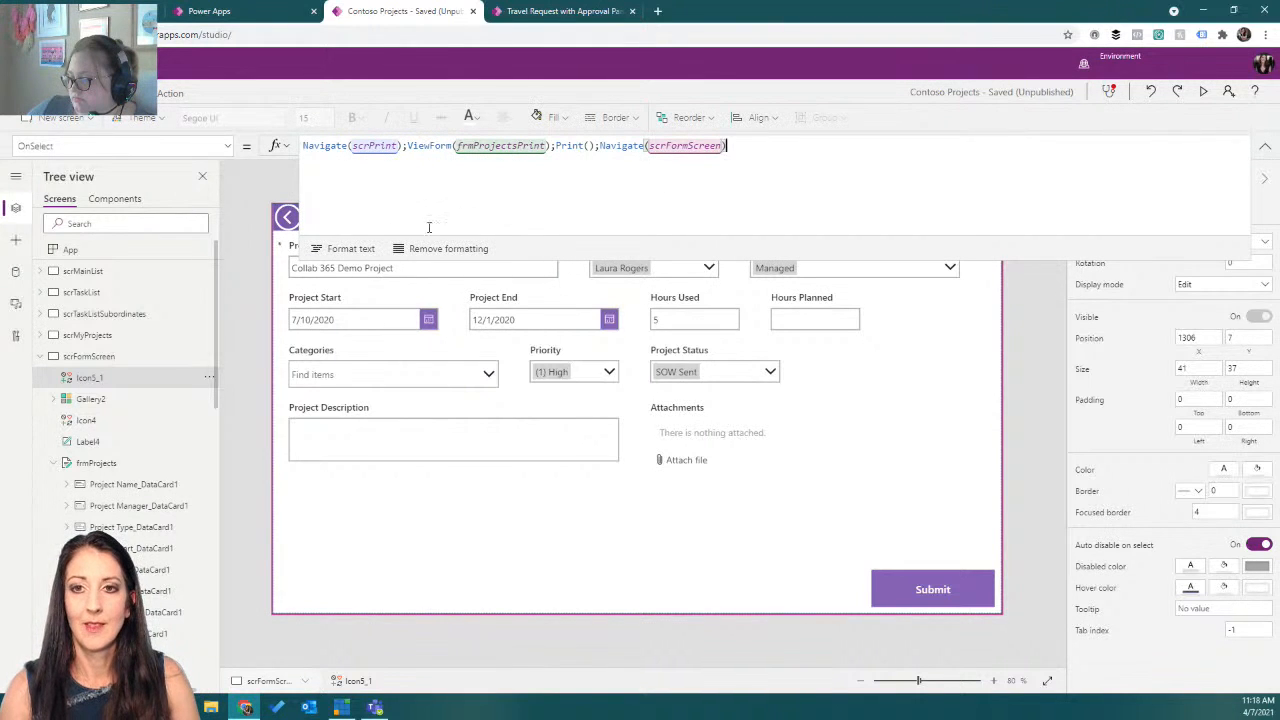
click(362, 249)
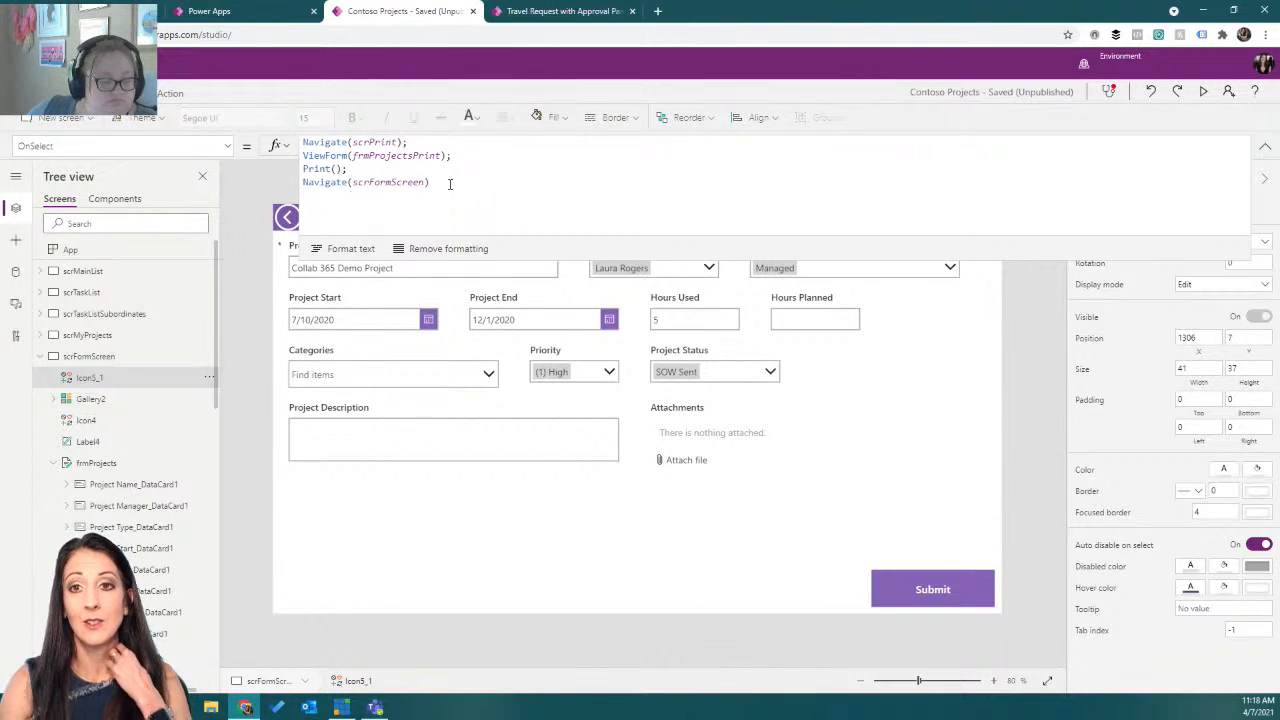
click(1264, 150)
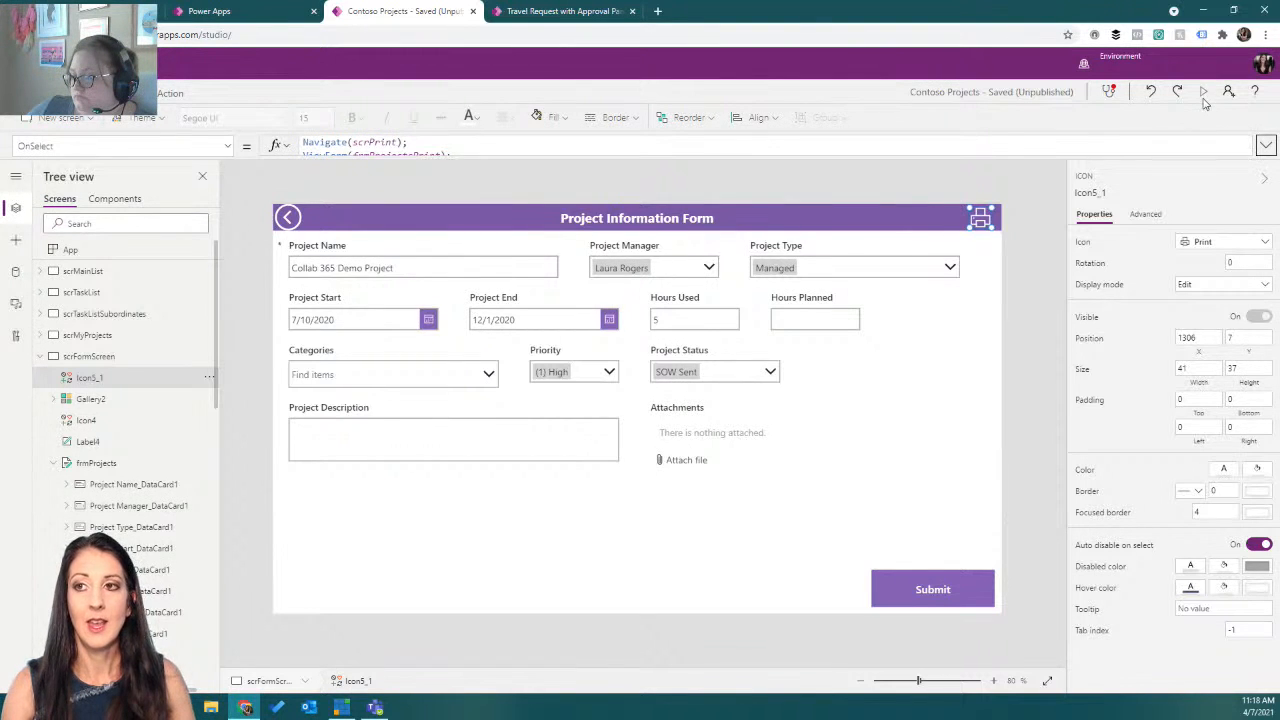
Preview the app again, test the print icon, cancel the print dialog, and close the preview.
click(1204, 96)
click(1172, 86)
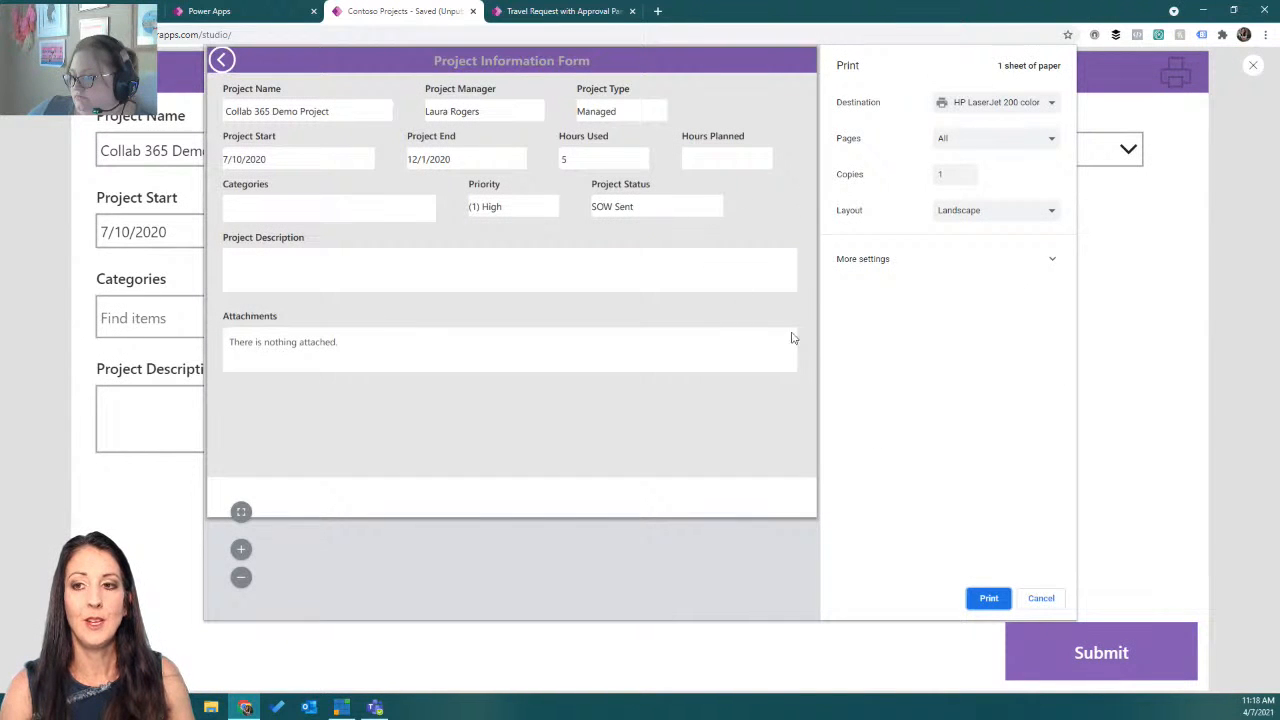
click(1043, 598)
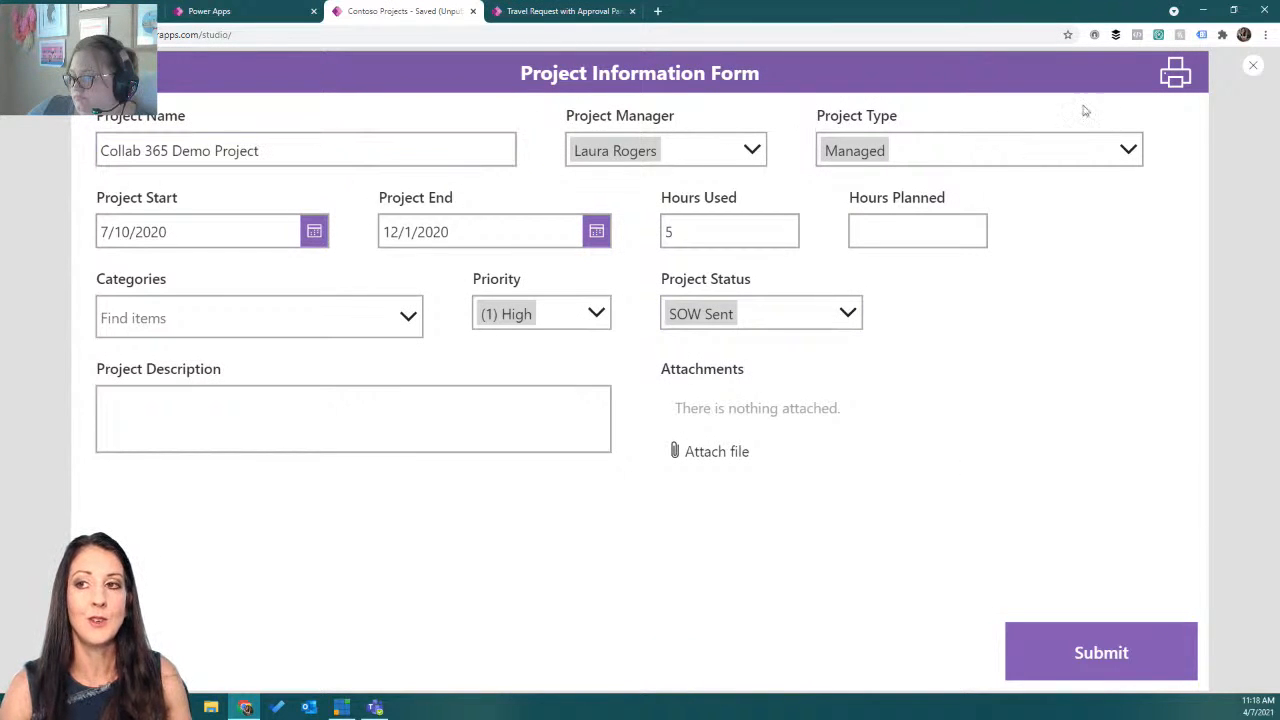
click(1252, 67)
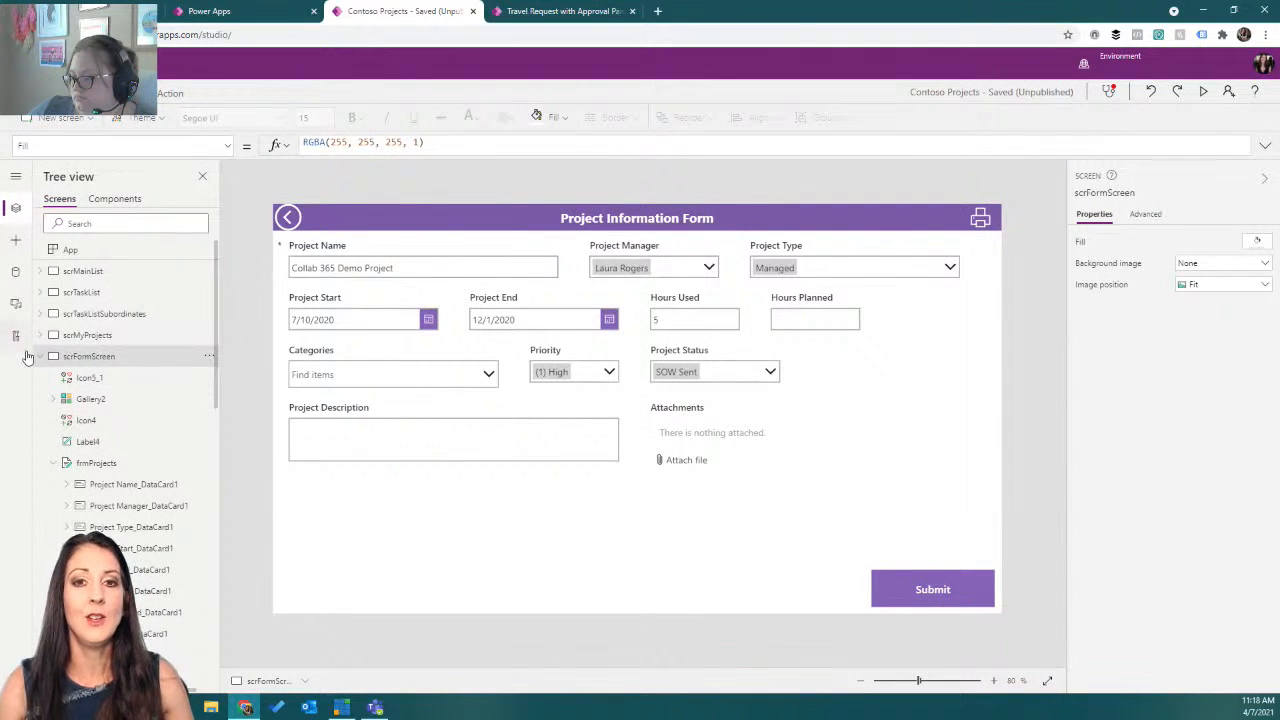
Examine Screen1 with its print button and the new-screen layouts, including the portrait and landscape print options.
click(40, 356)
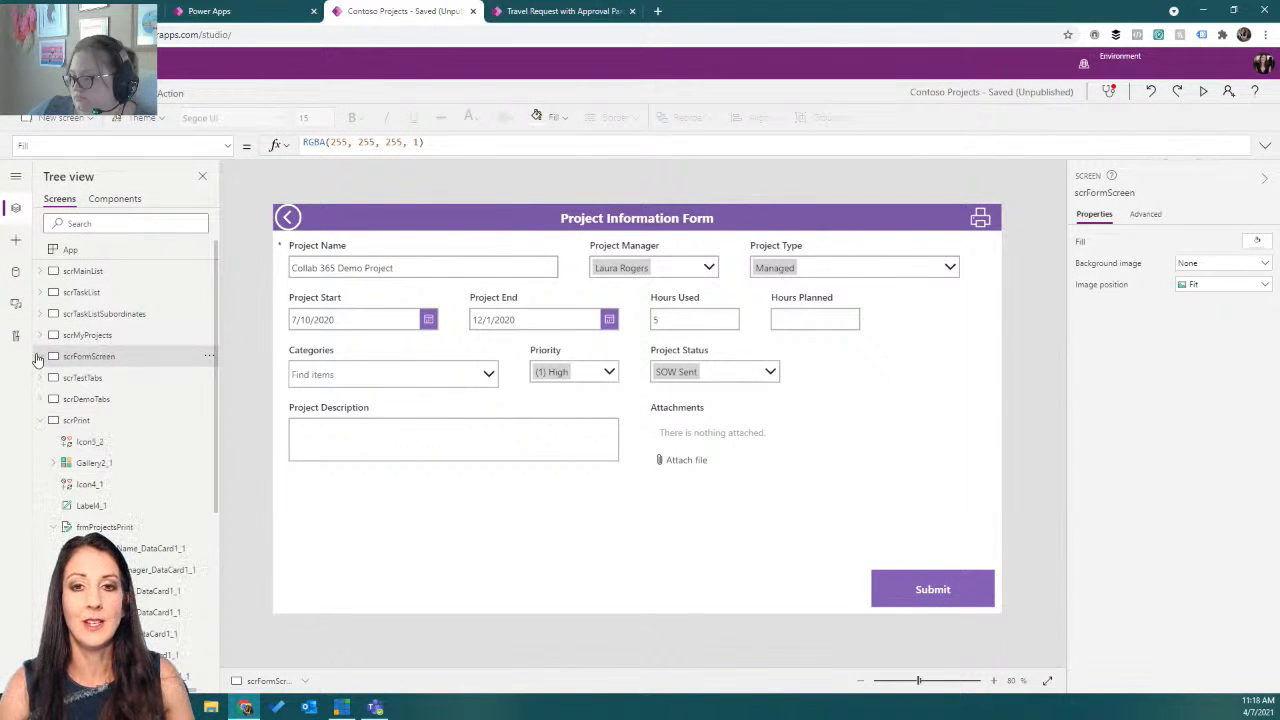
click(41, 420)
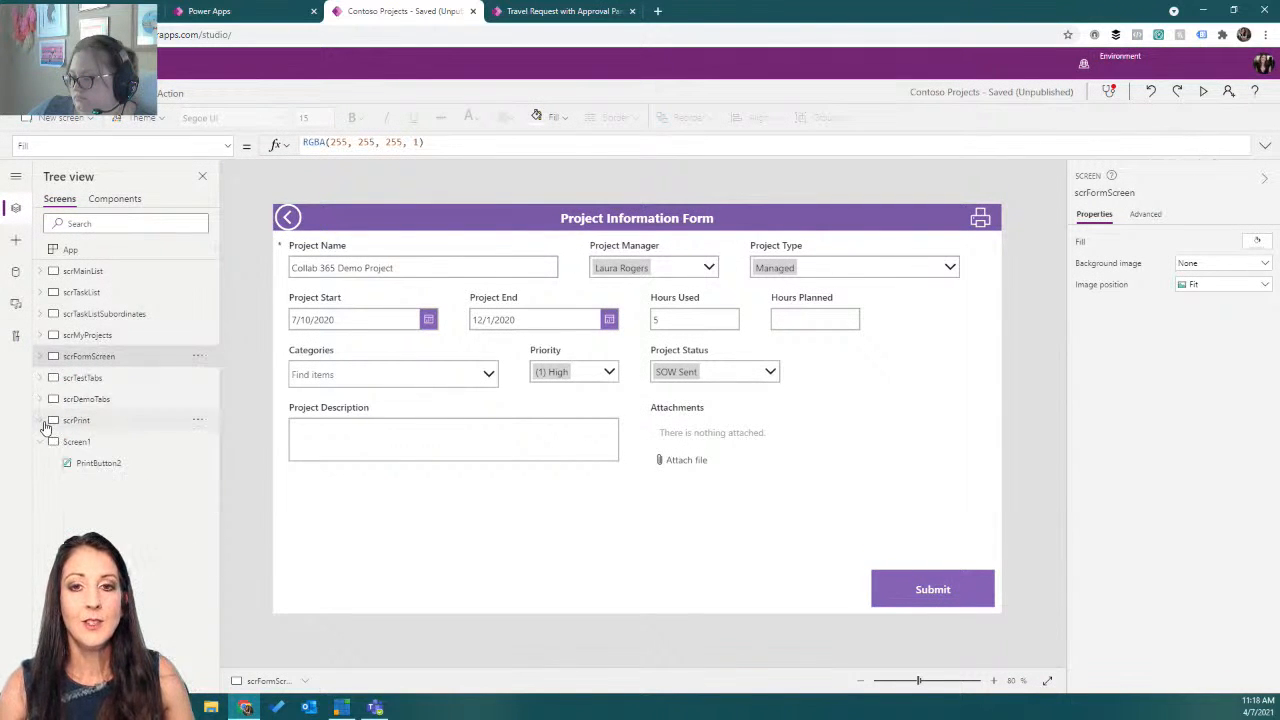
click(100, 440)
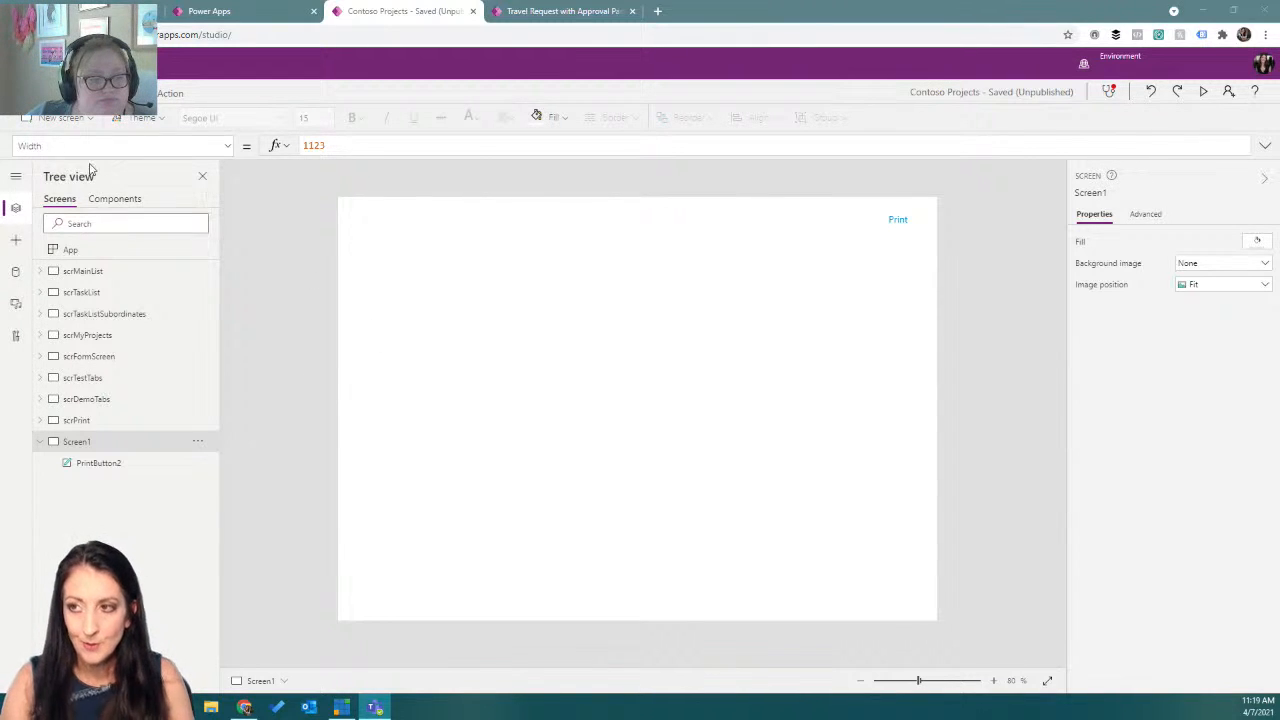
click(66, 118)
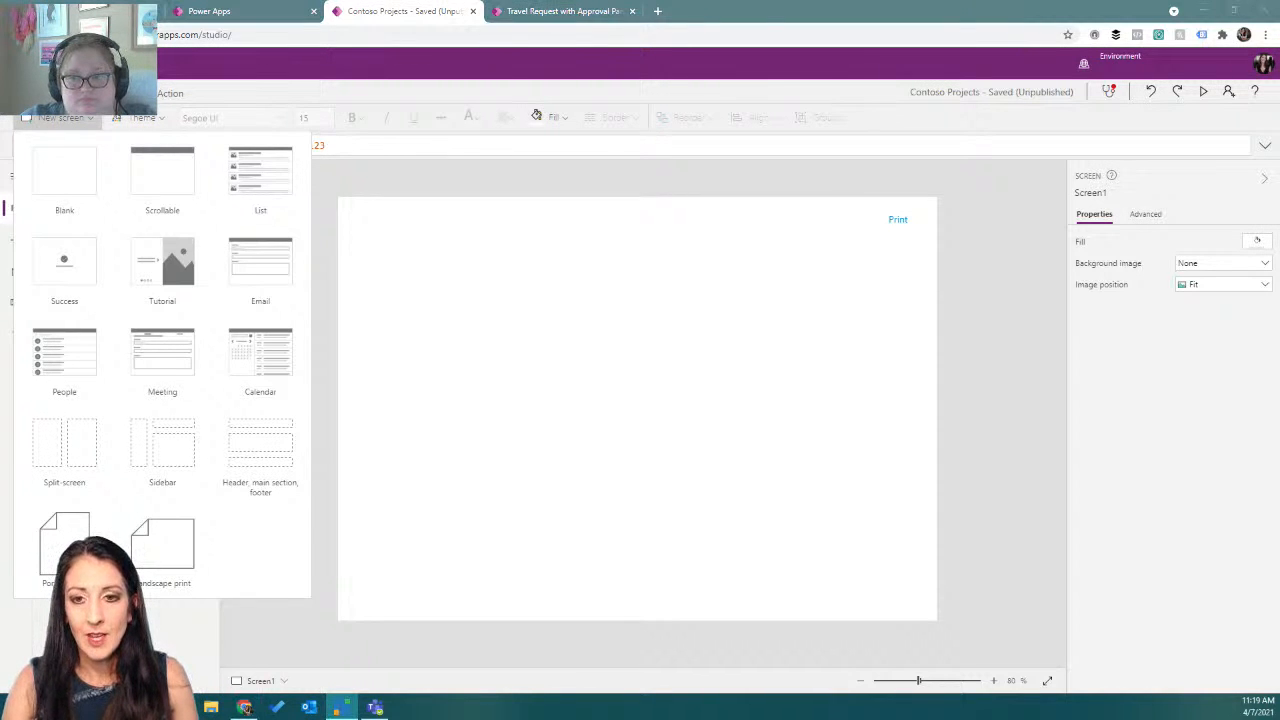
click(75, 118)
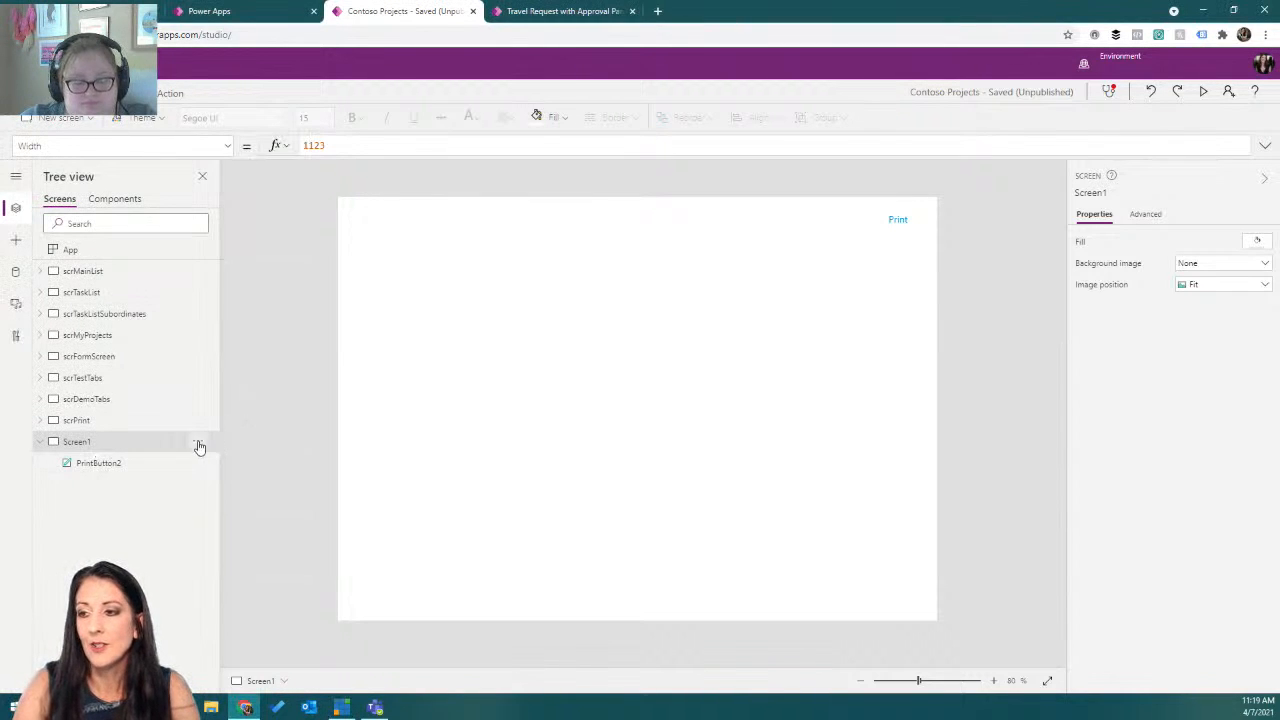
click(108, 362)
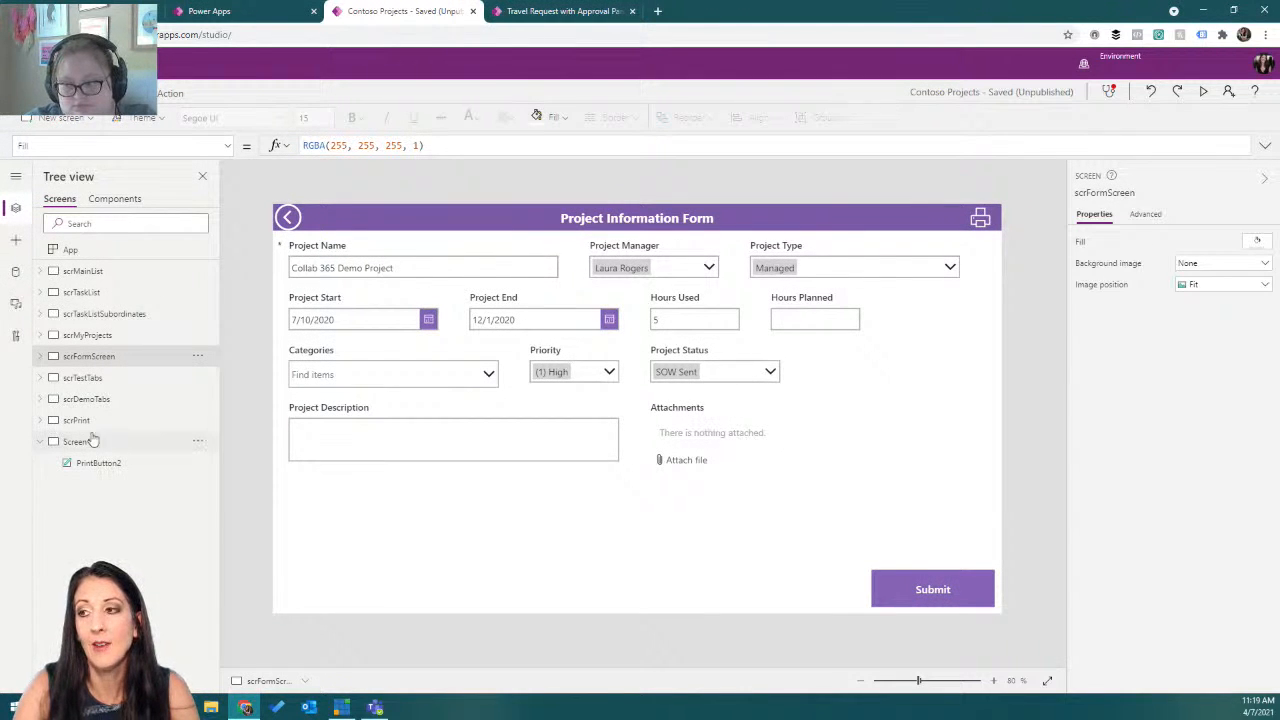
click(42, 358)
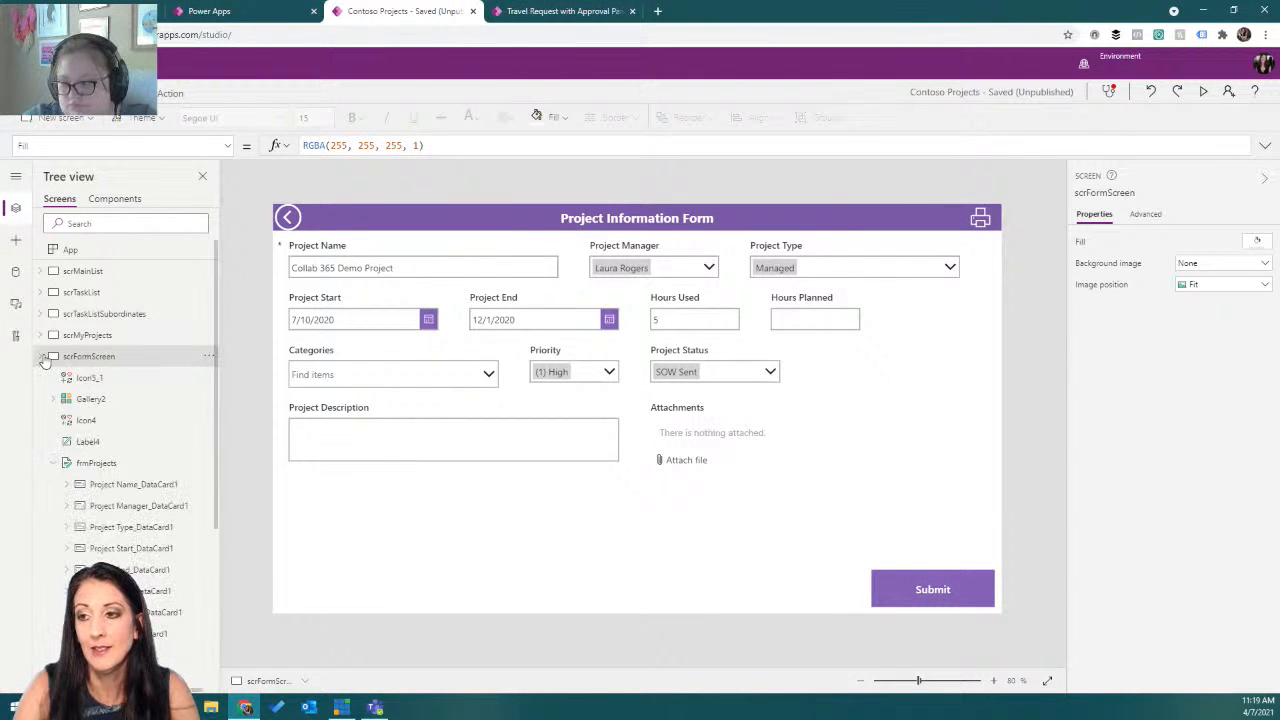
Copy the project form and its header label from scrFormScreen and paste them into Screen1.
click(116, 464)
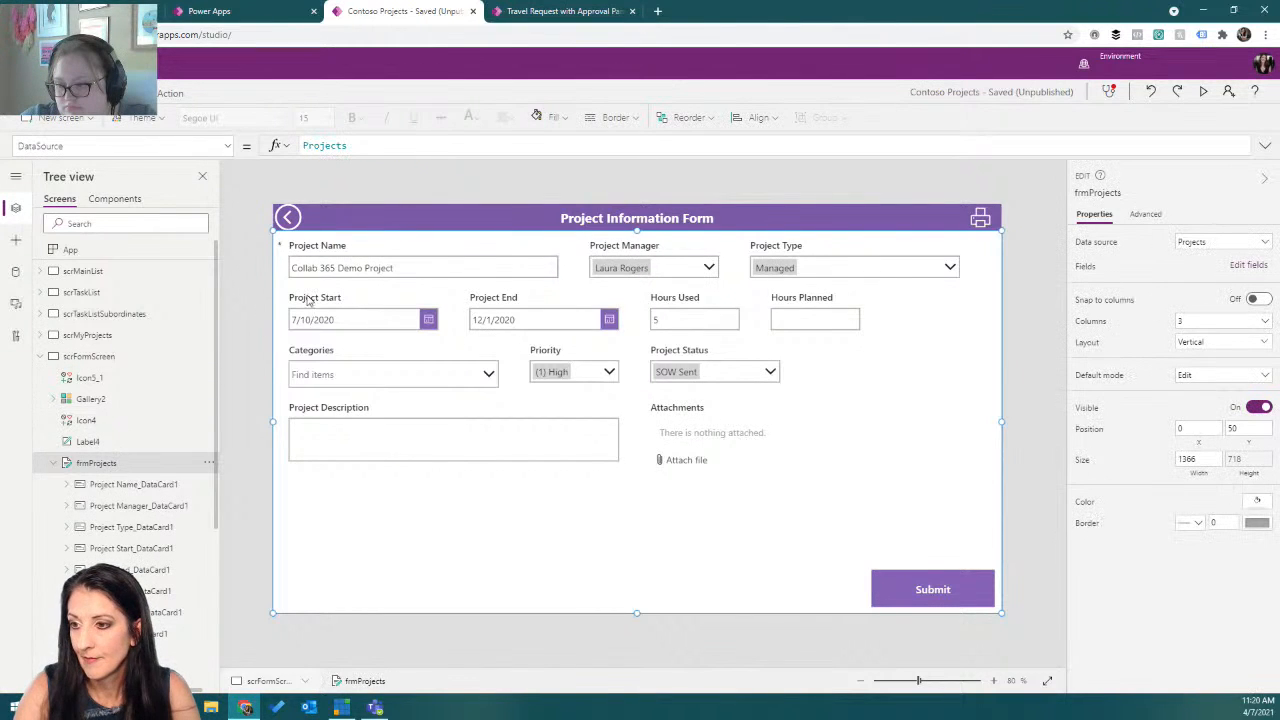
shift+click(438, 220)
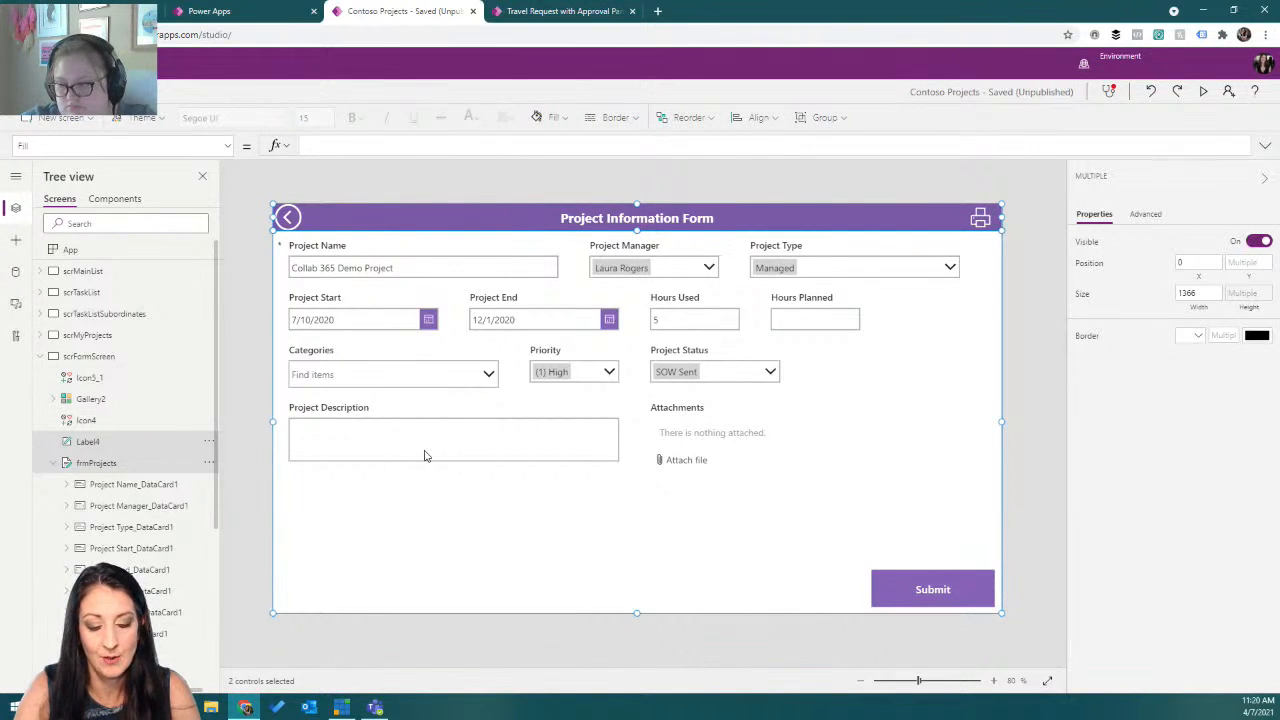
click(38, 357)
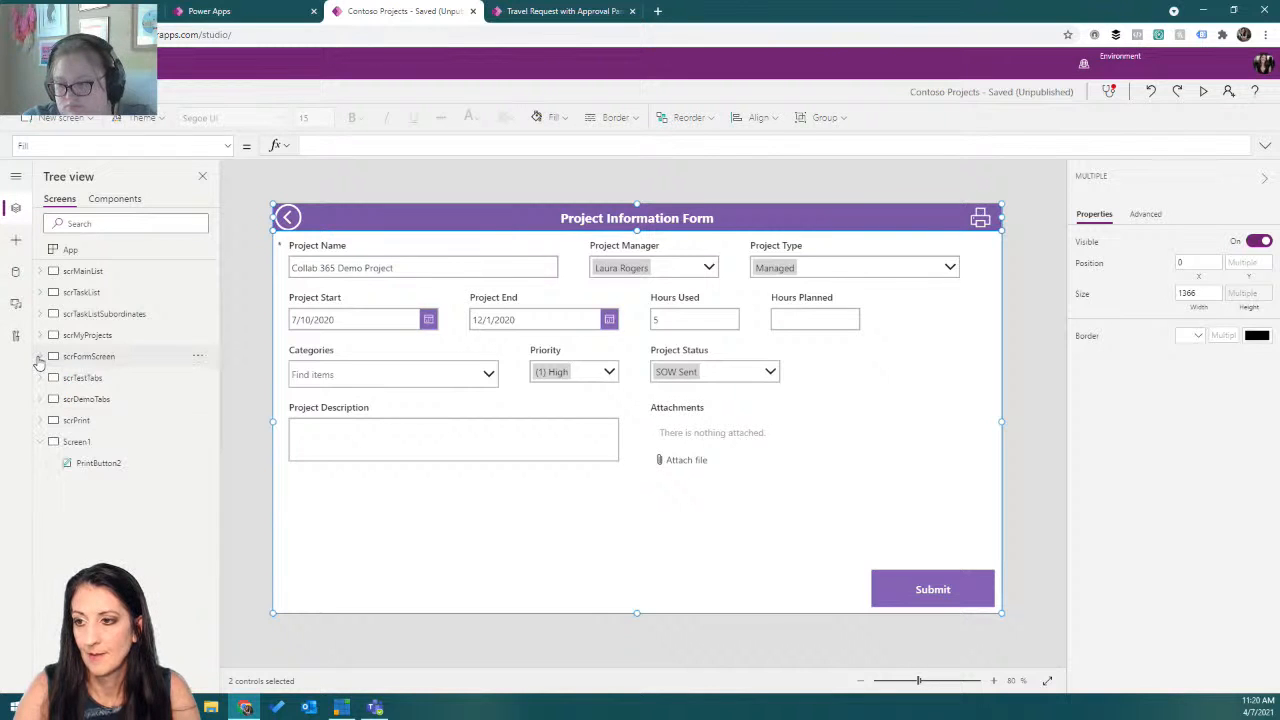
click(106, 441)
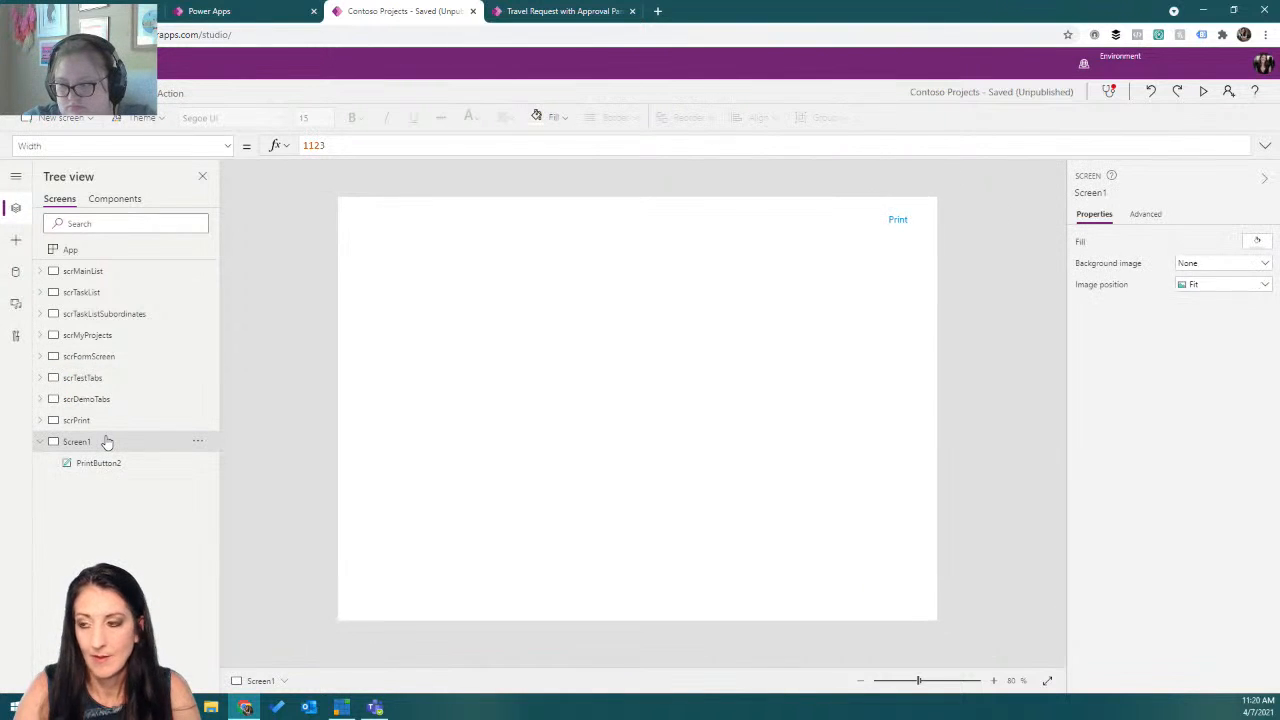
key(ctrl+v)
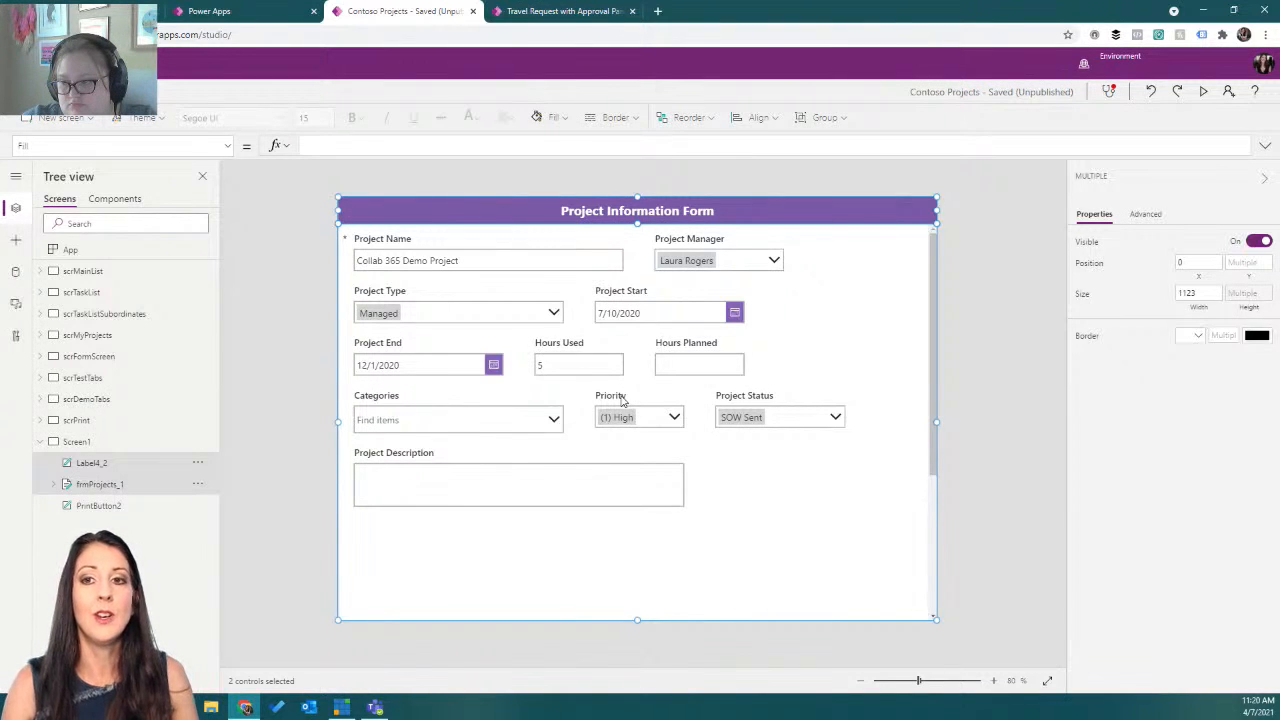
Narrow the Project Name and Project Type cards of the pasted form so the fields reflow to fit the screen.
click(548, 273)
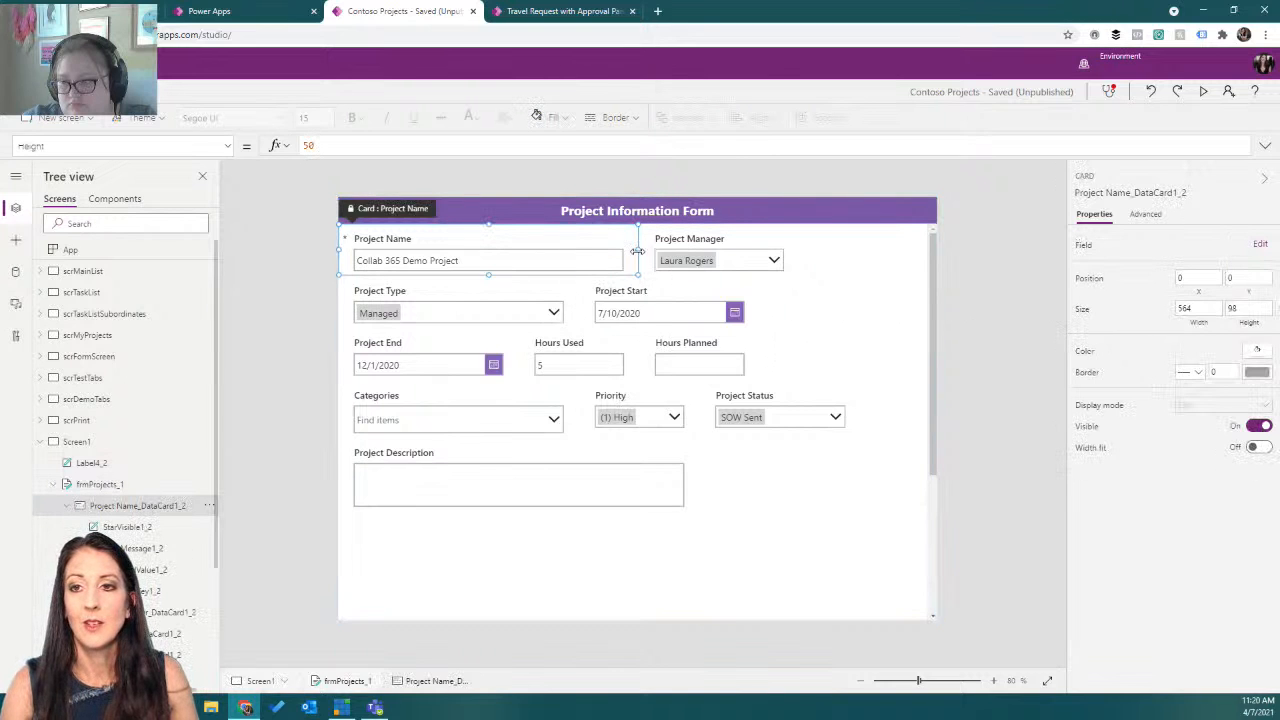
drag(636, 250, 584, 250)
click(592, 252)
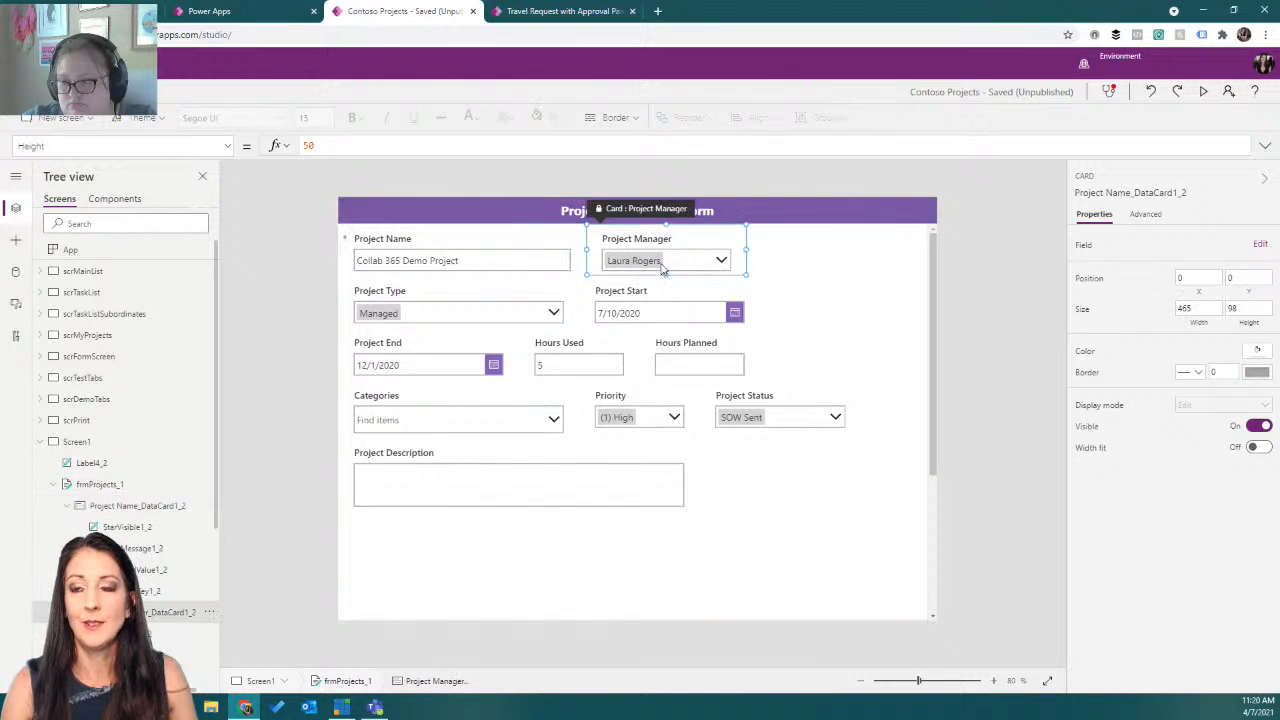
click(484, 307)
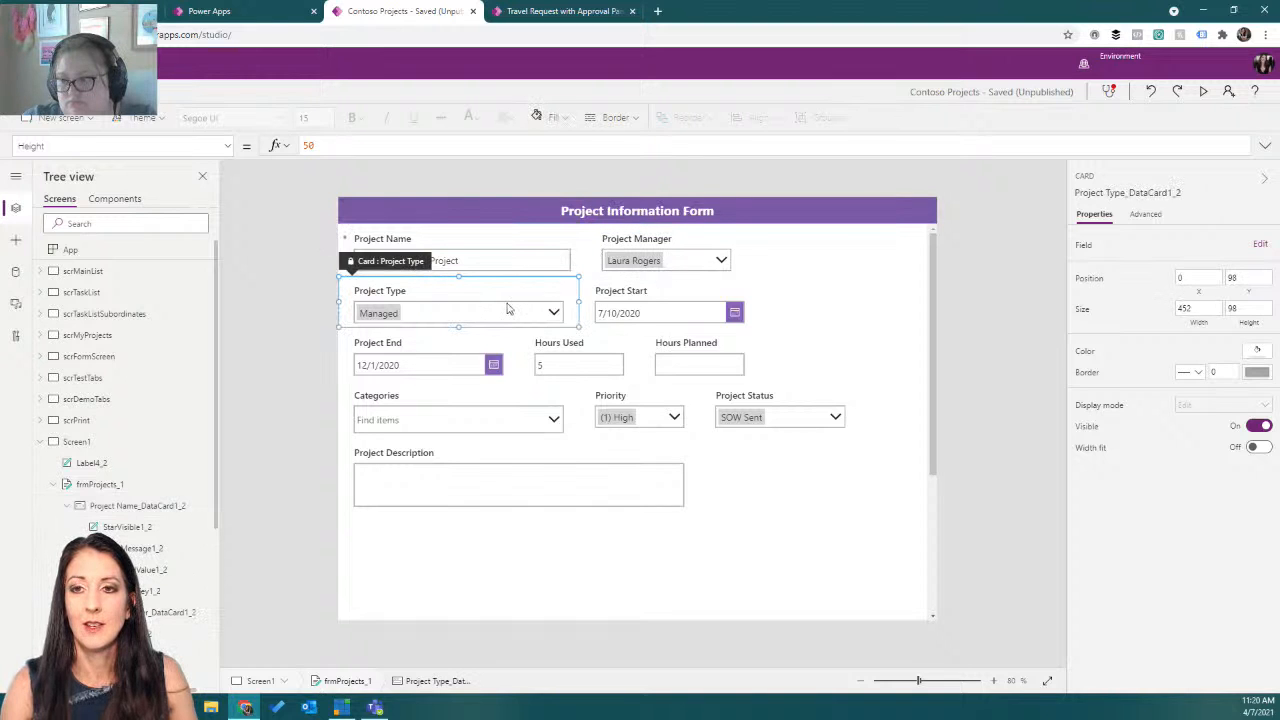
drag(578, 305, 536, 305)
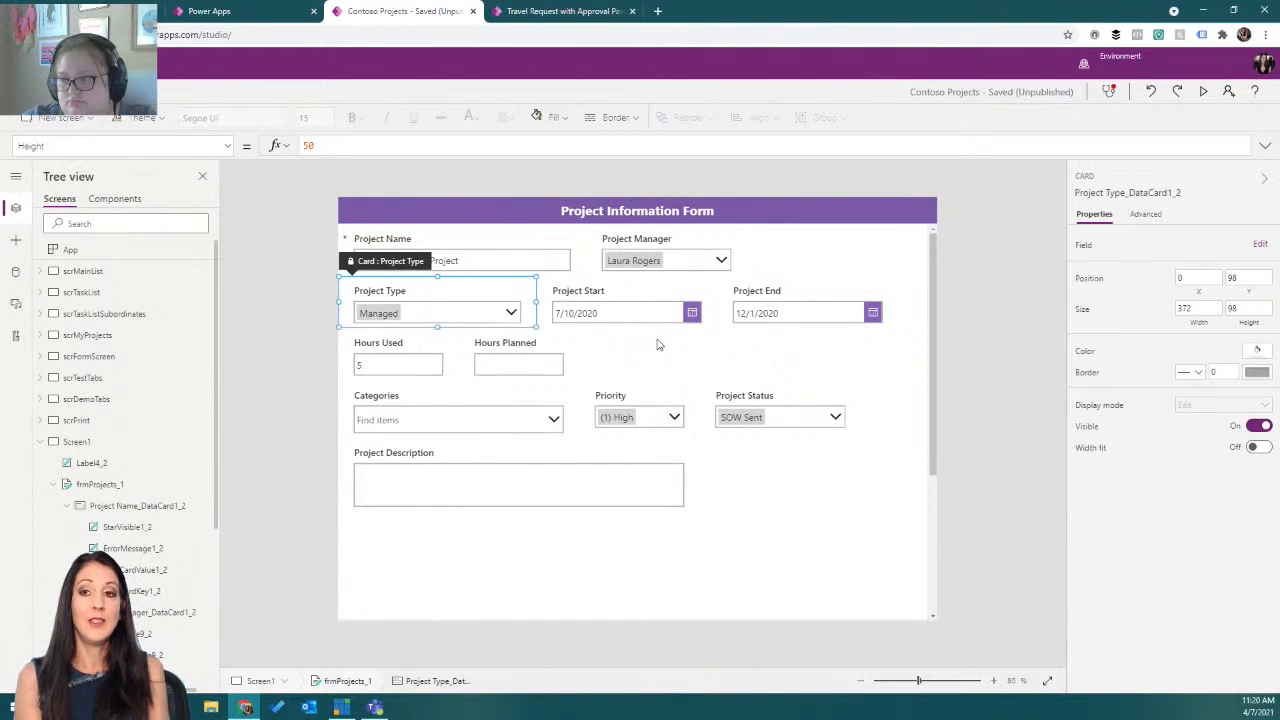
Shorten the height of the Project Description card in the pasted form.
scroll(866, 429, down, 3)
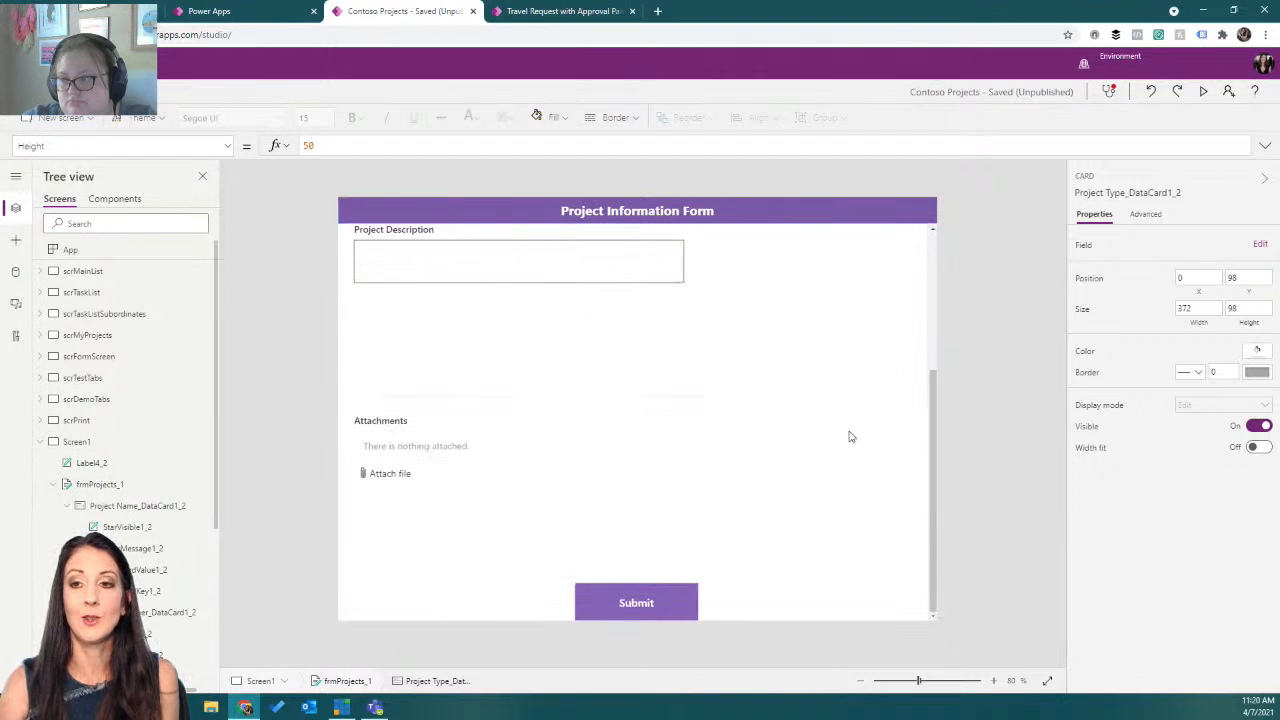
click(483, 431)
click(490, 375)
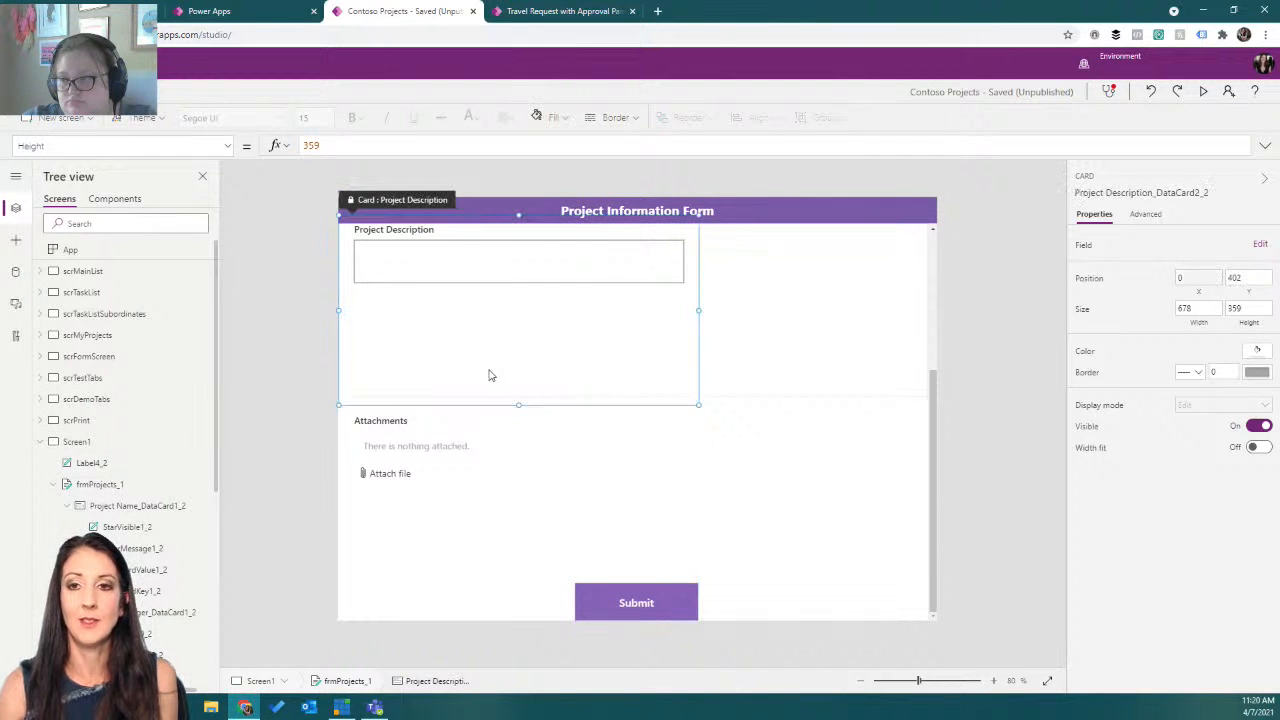
drag(519, 405, 509, 344)
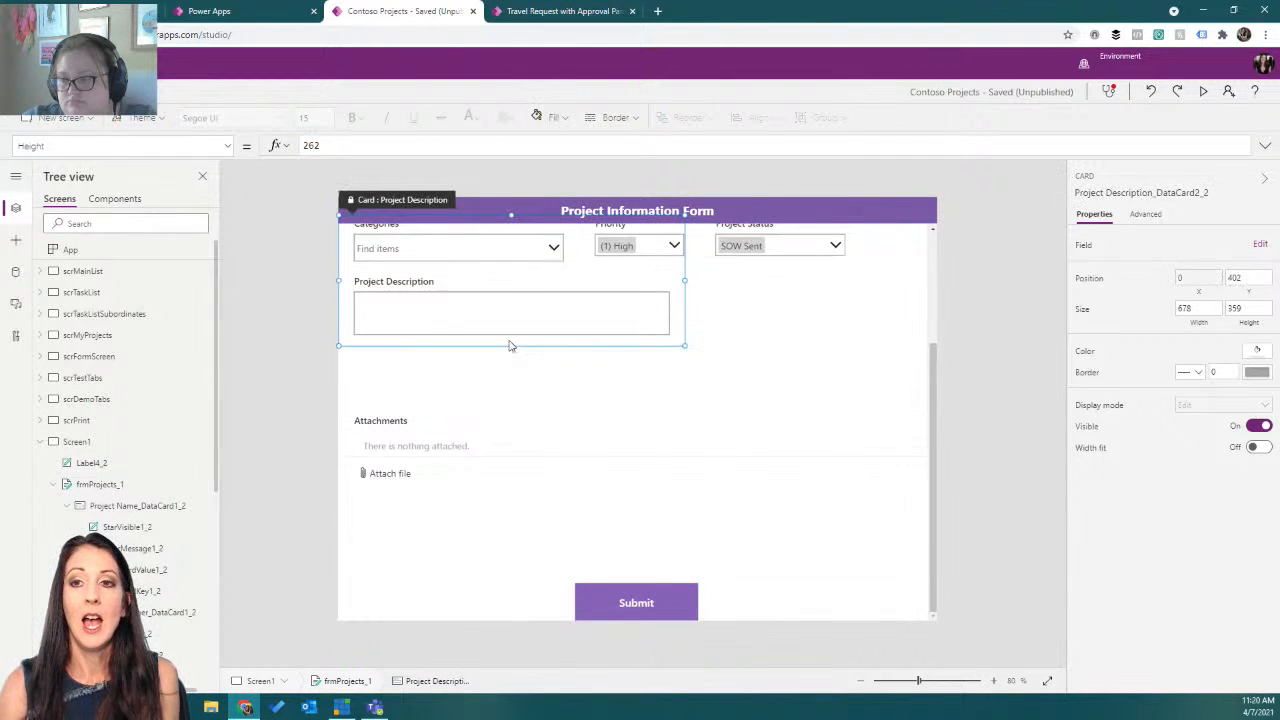
Delete the Attachments card from the pasted form.
click(489, 447)
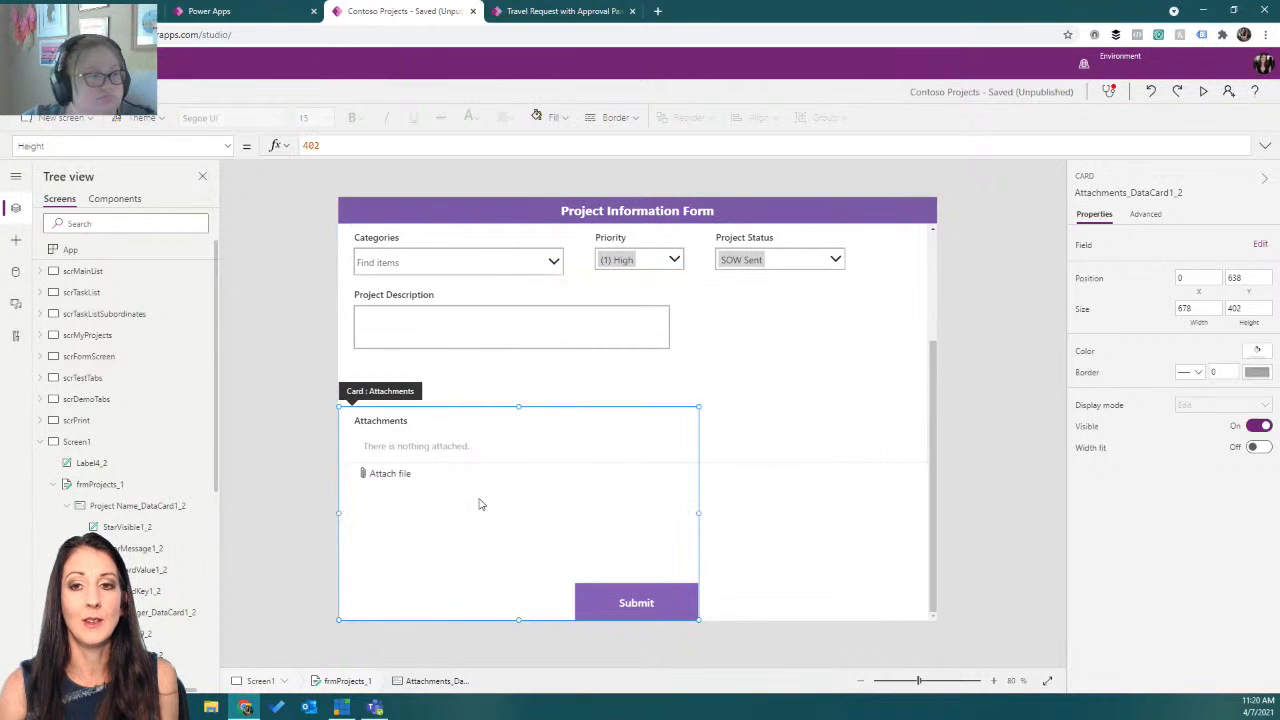
drag(520, 626, 513, 454)
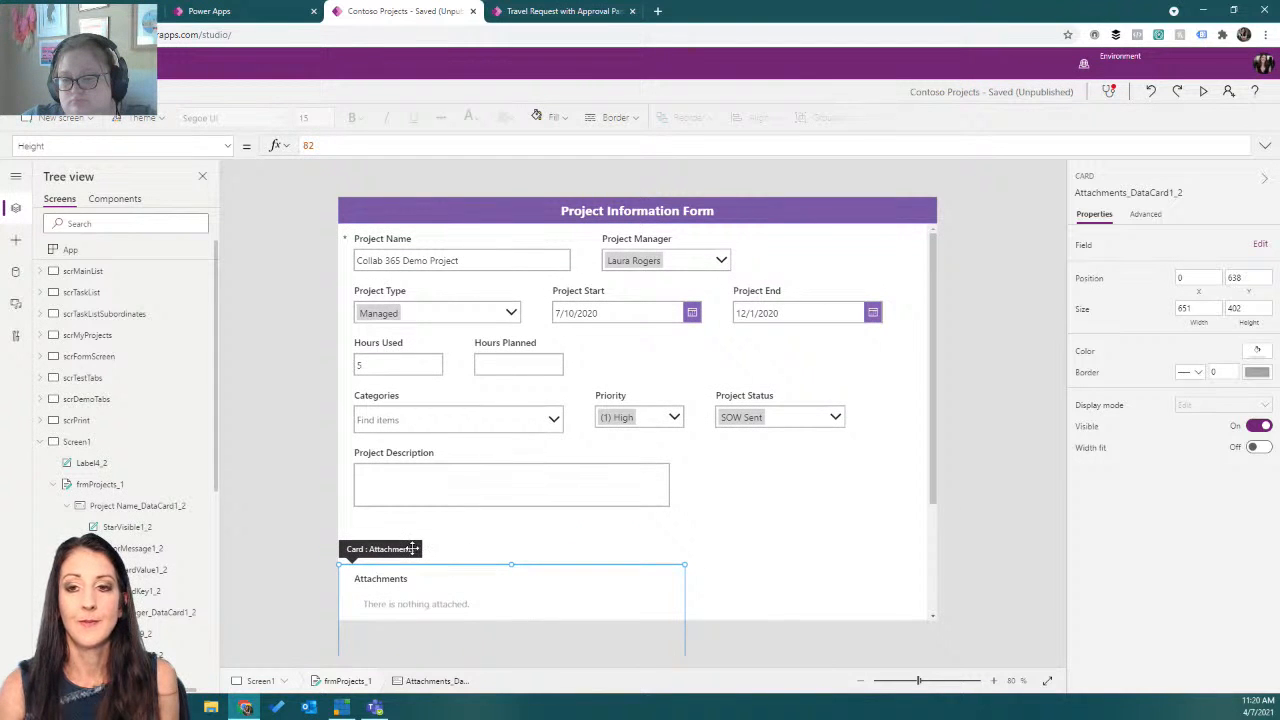
key(Delete)
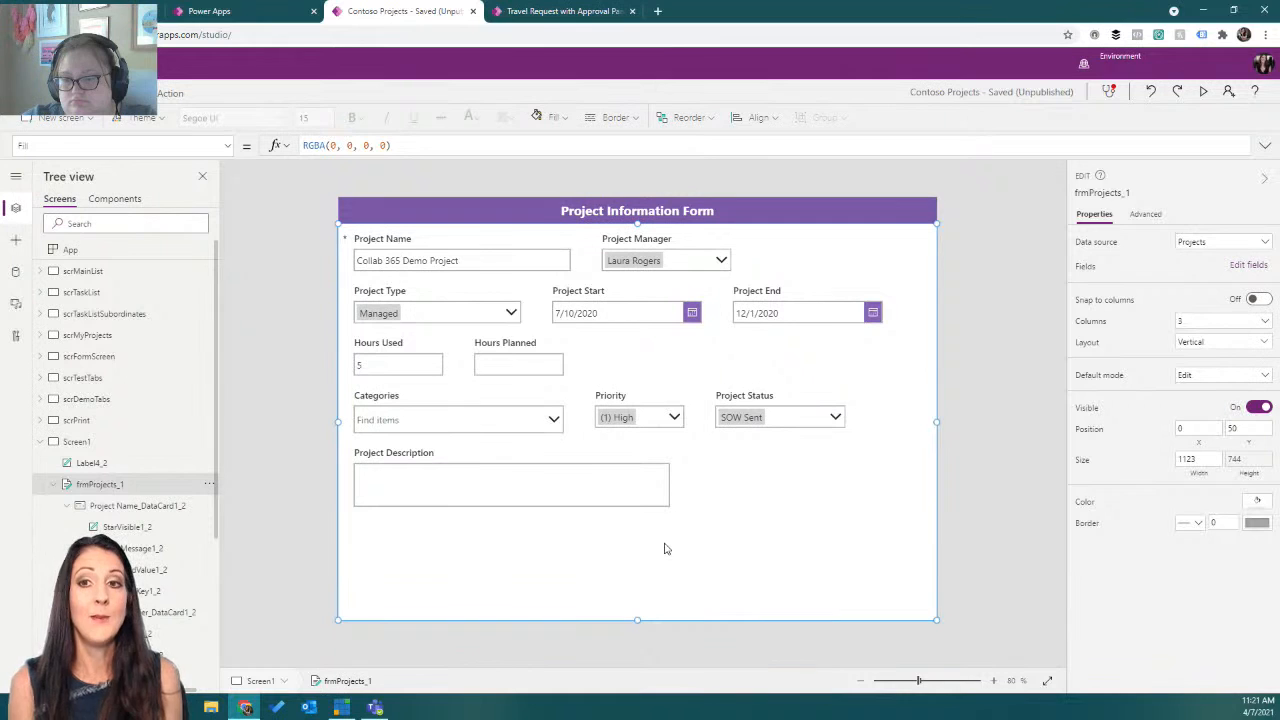
click(561, 272)
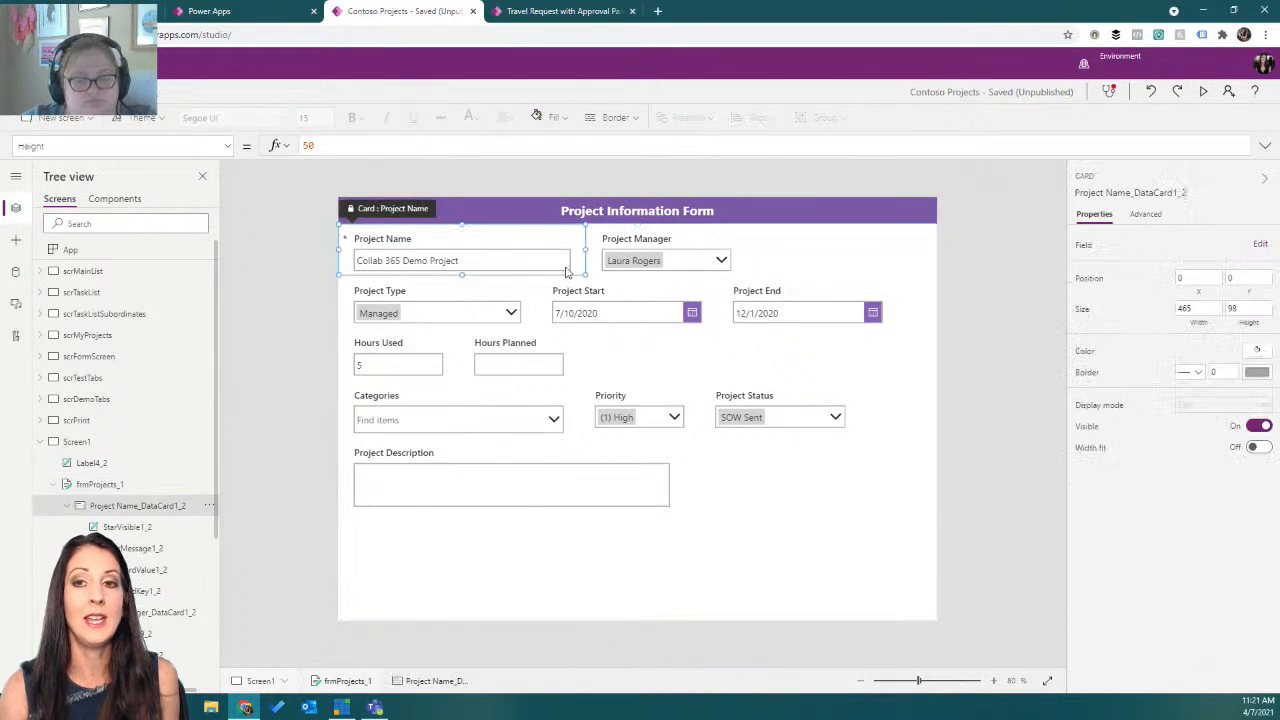
click(625, 262)
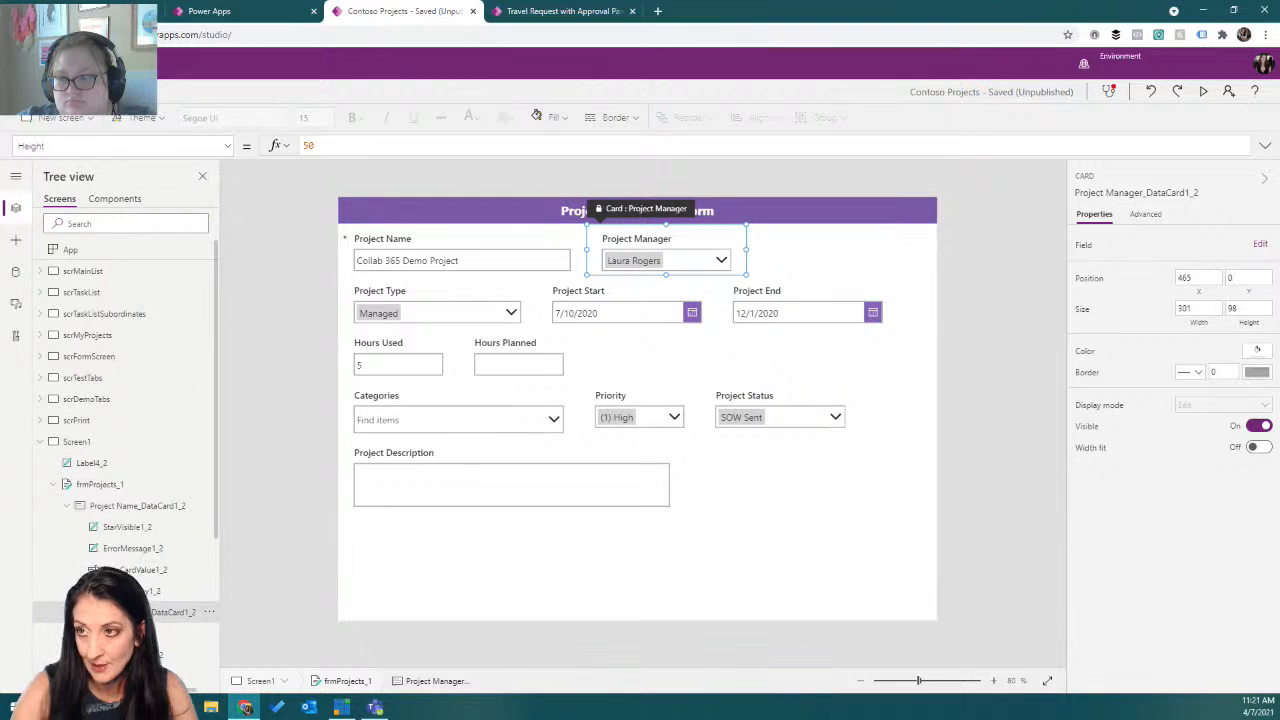
click(88, 92)
click(187, 119)
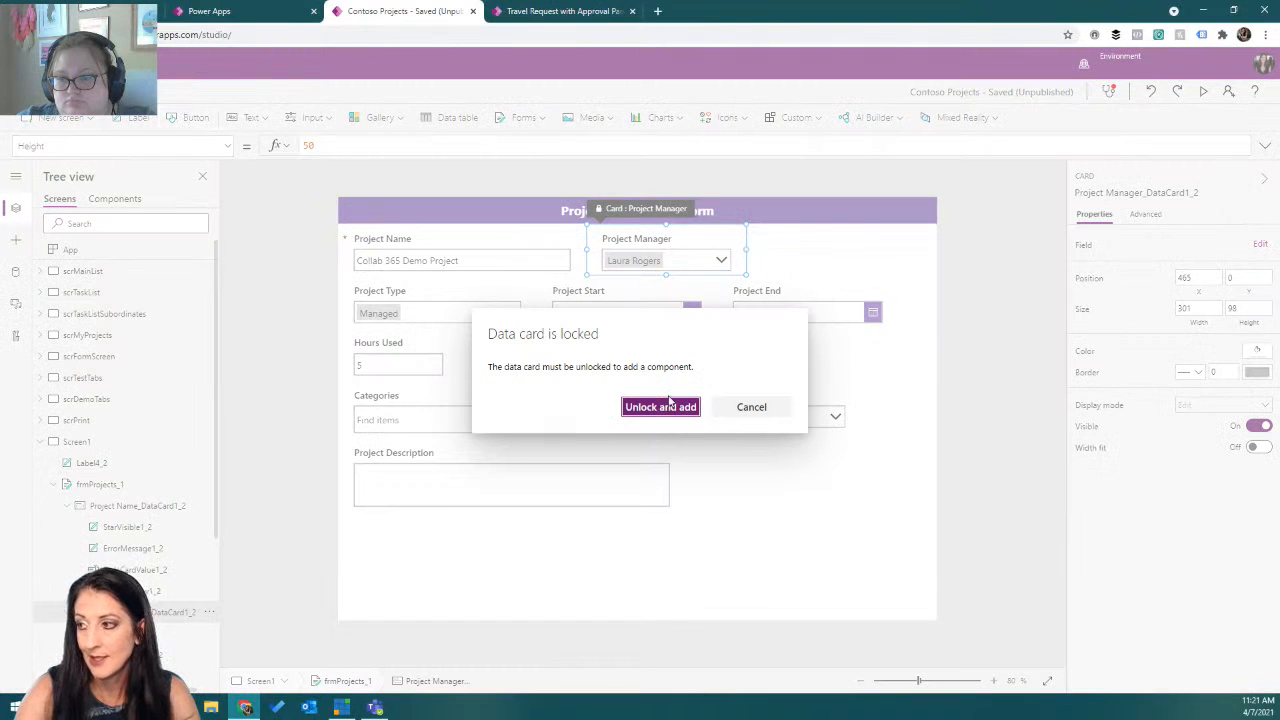
click(751, 410)
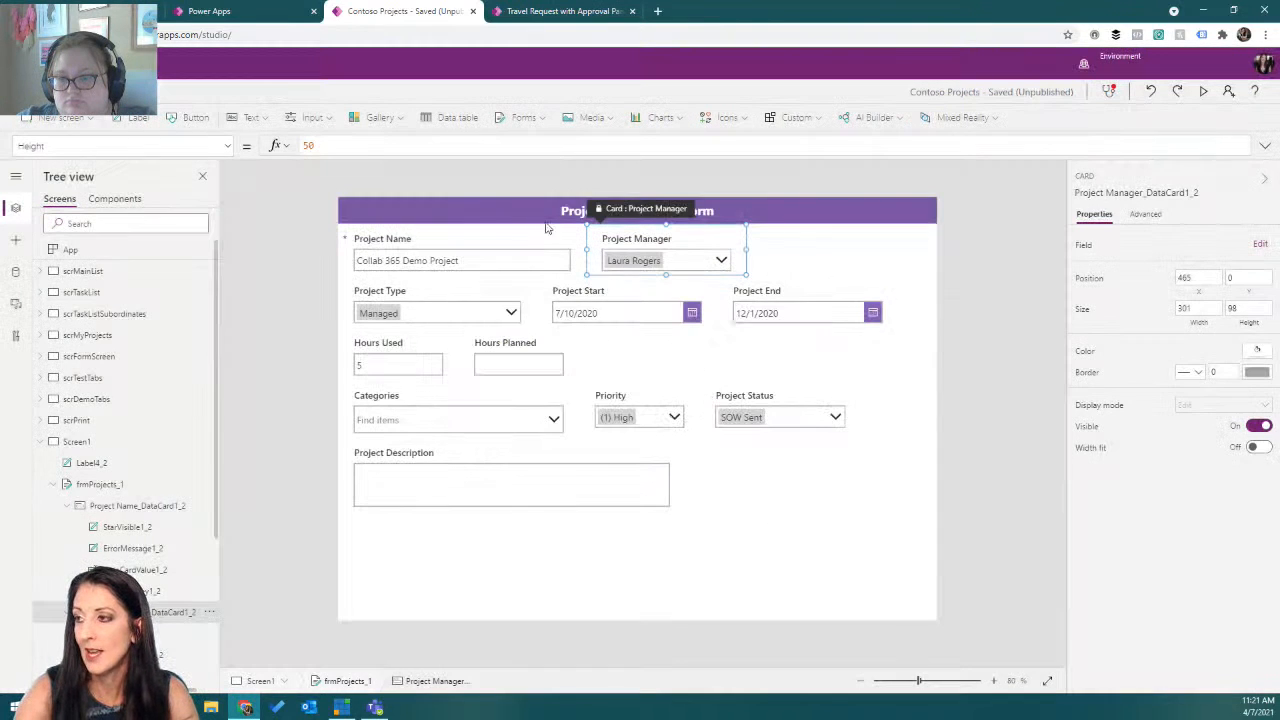
Insert a button on the form header, label it Print, and set its OnSelect to Print().
click(531, 209)
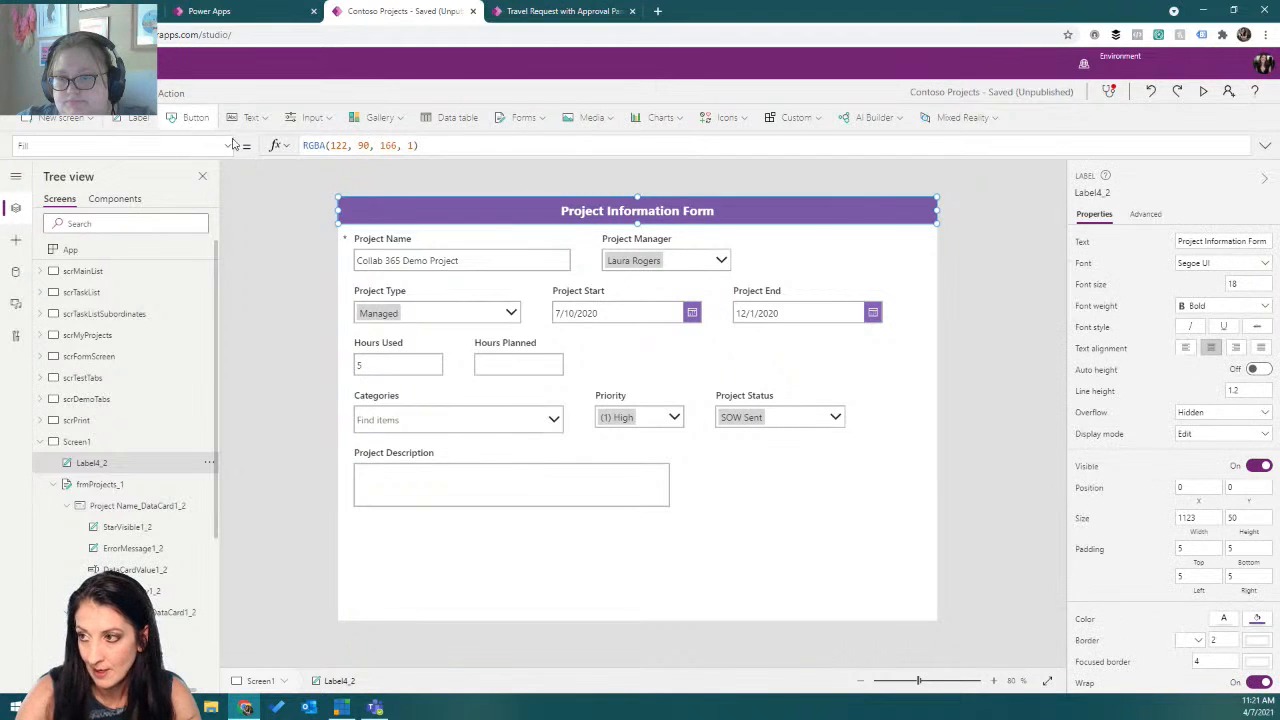
click(190, 117)
drag(410, 222, 411, 206)
double_click(411, 211)
text(Print)
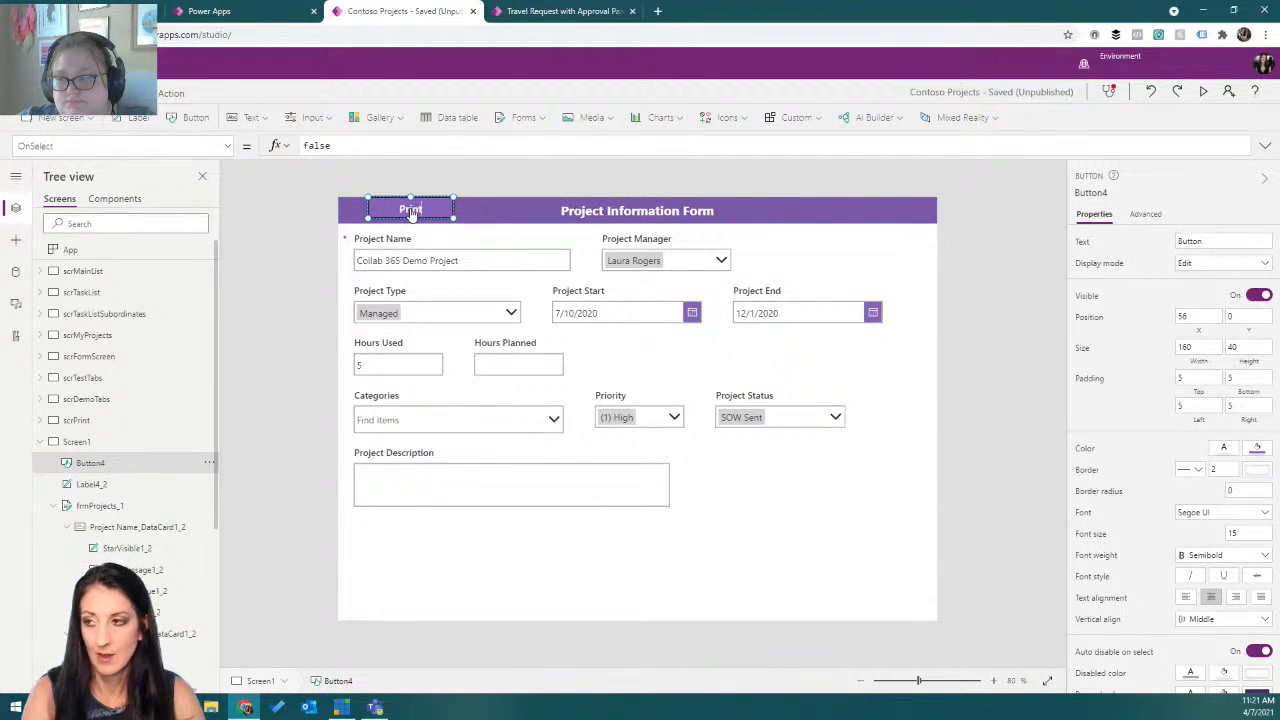
double_click(305, 146)
text(Print())
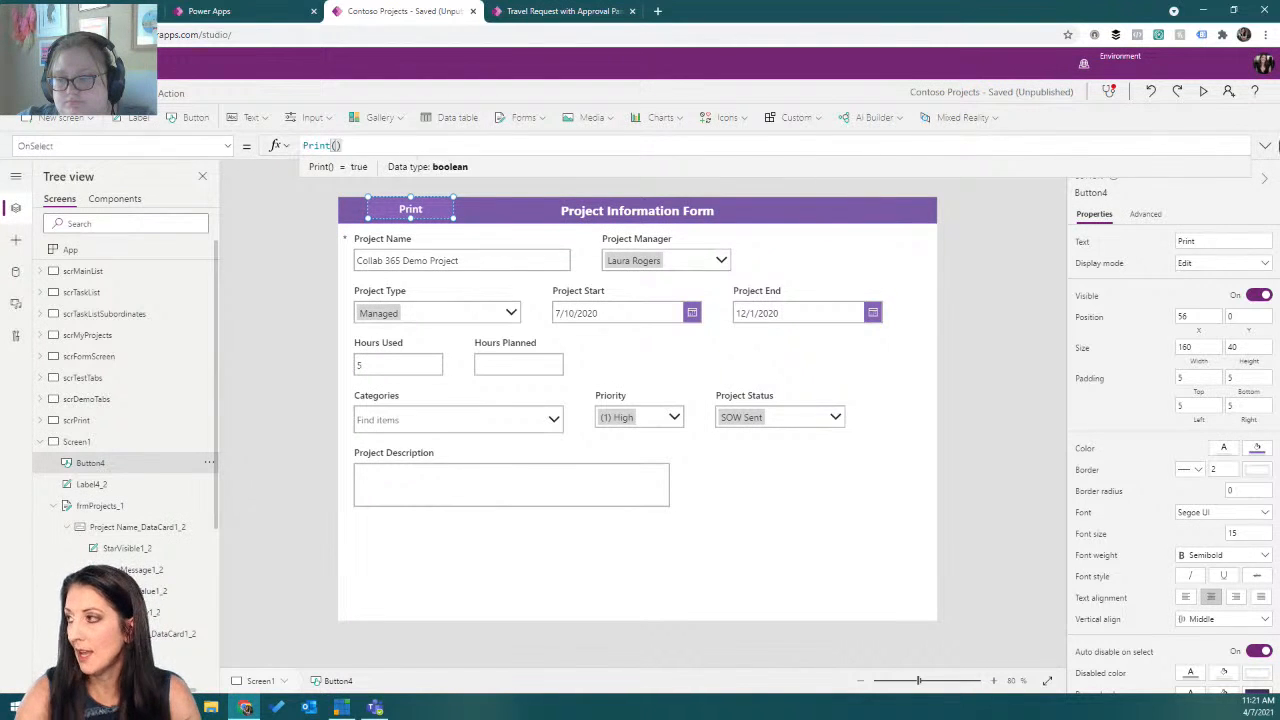
Preview the app, test the Print button twice, cancel the print dialog each time, and close the preview.
click(1203, 91)
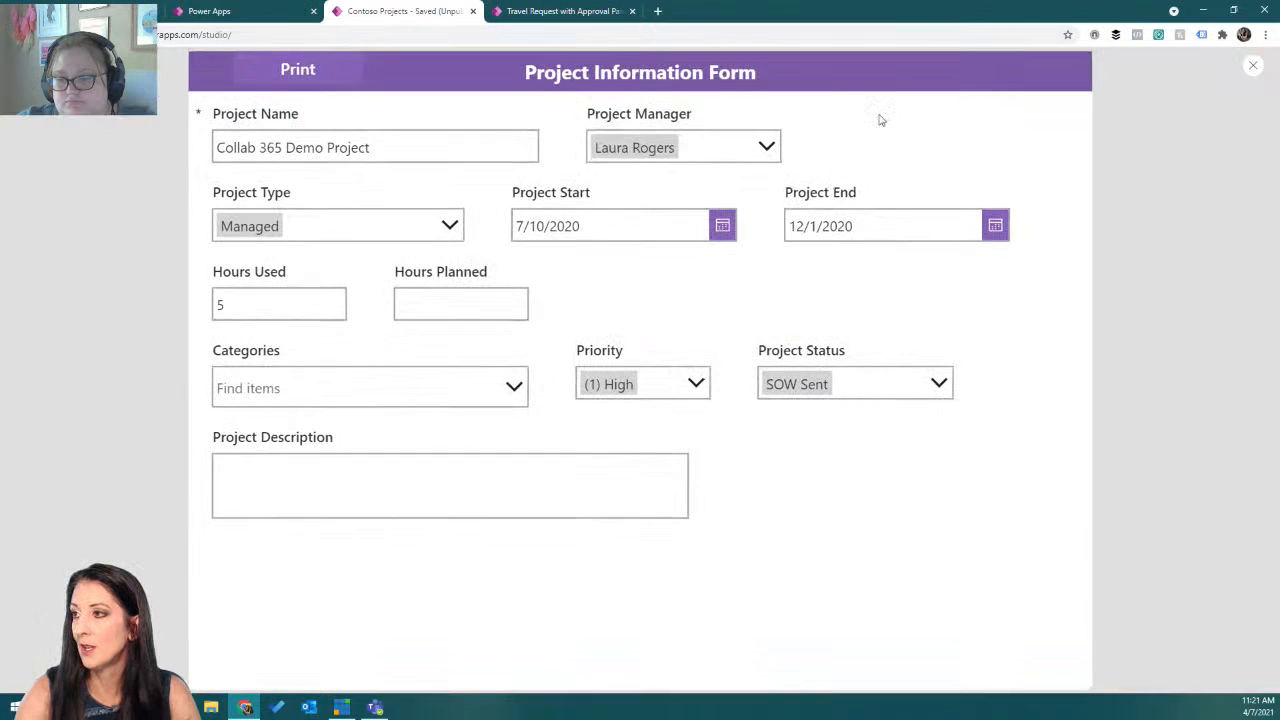
click(284, 82)
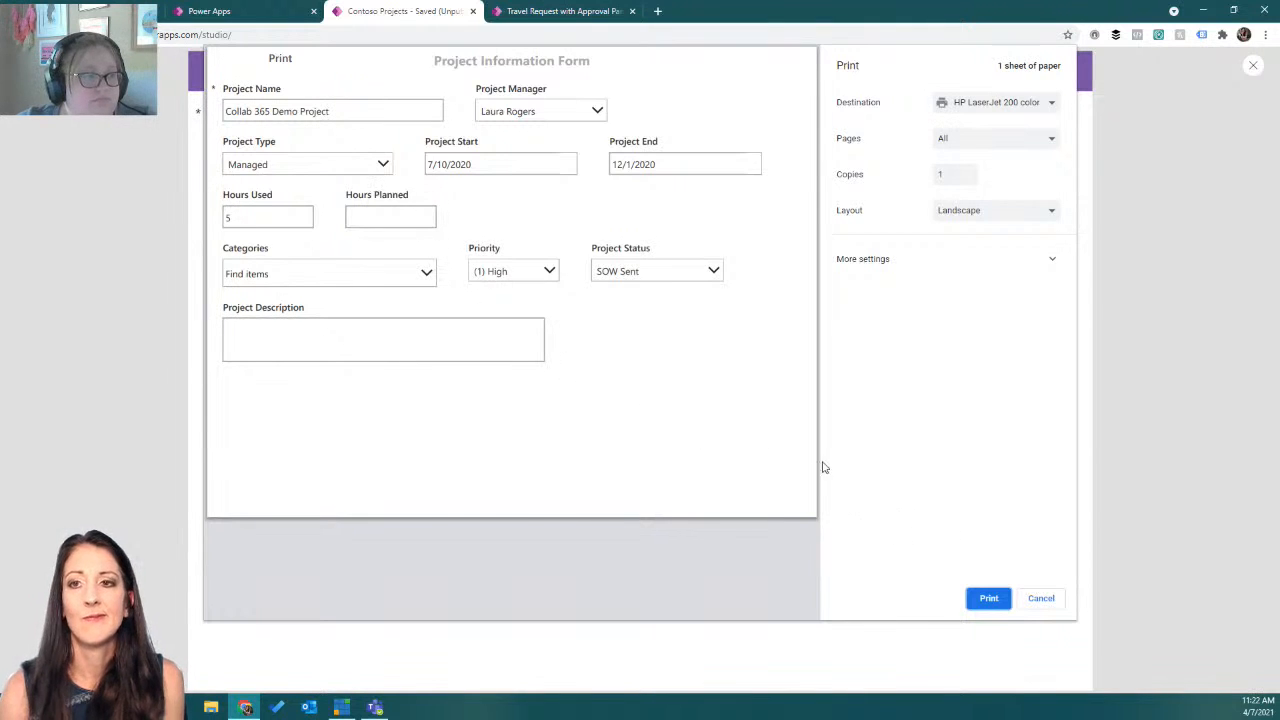
click(1041, 598)
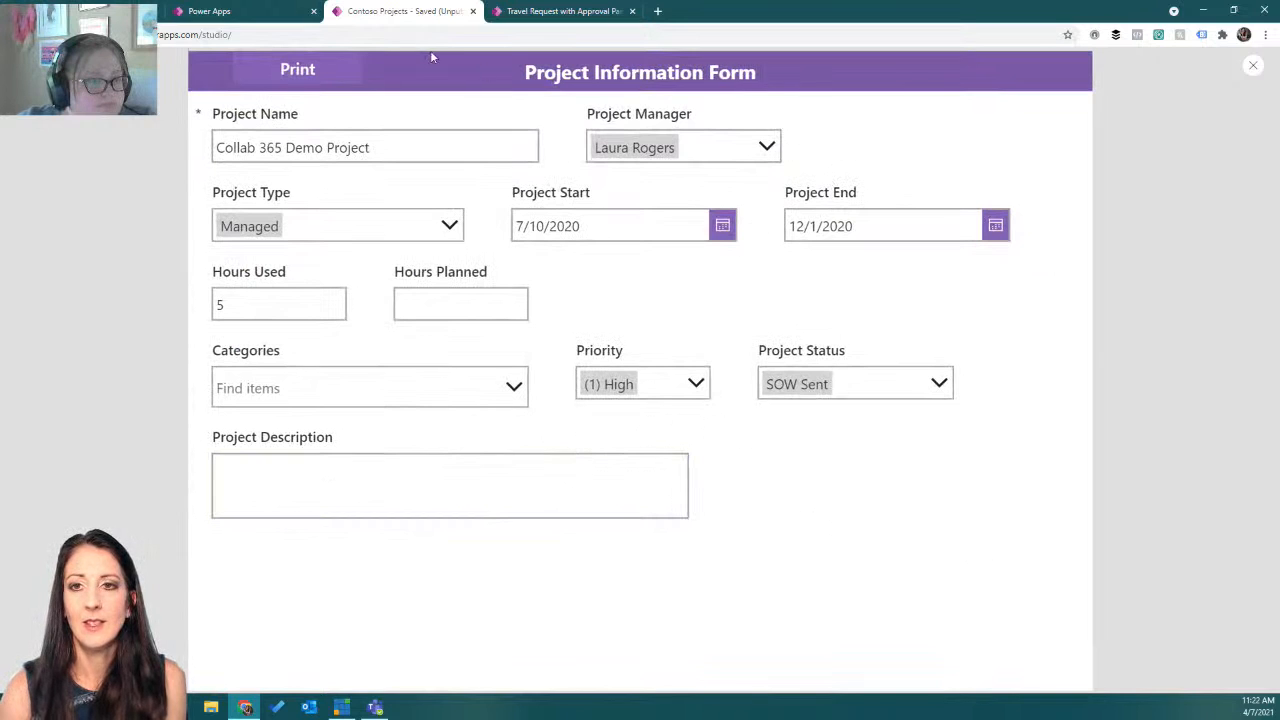
click(340, 80)
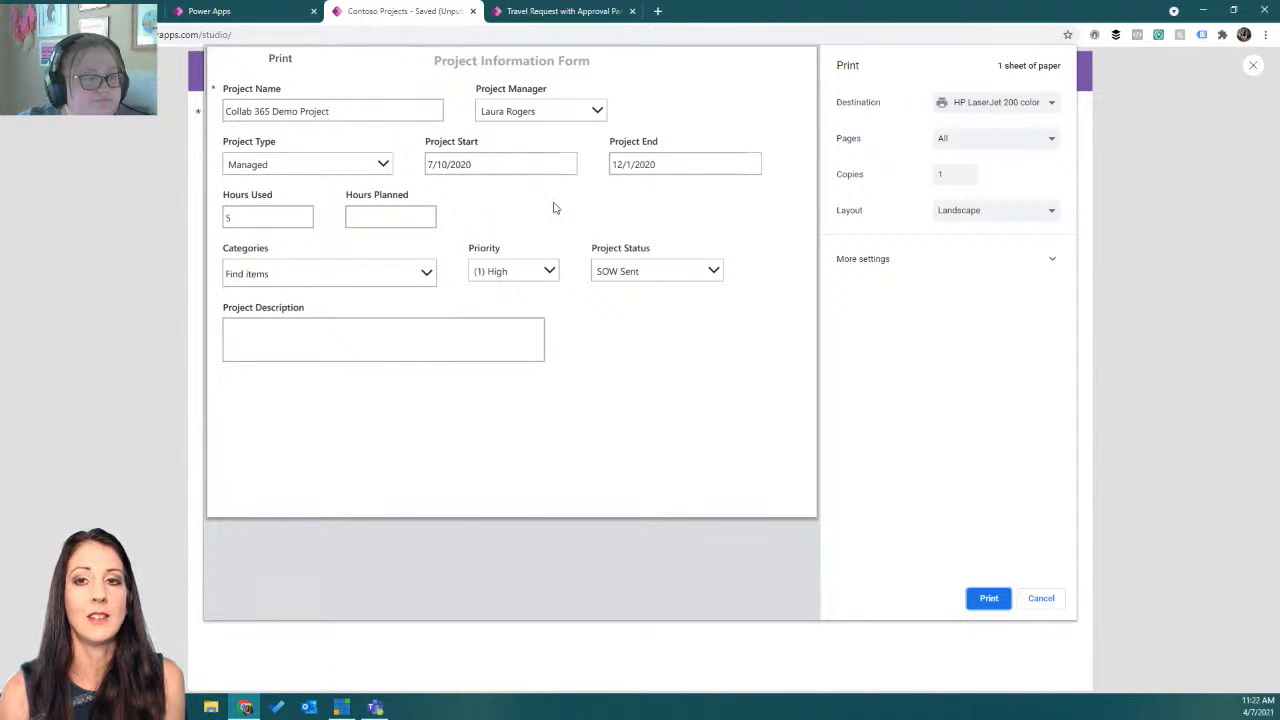
click(1047, 606)
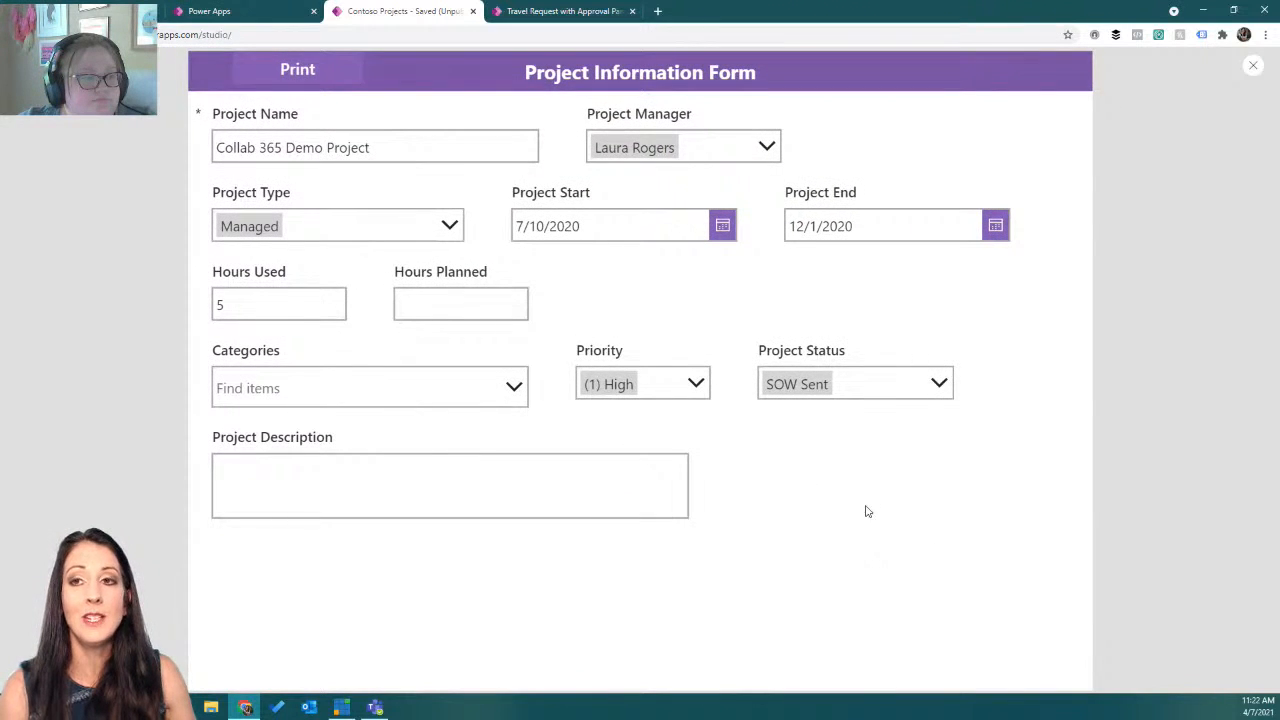
click(1255, 70)
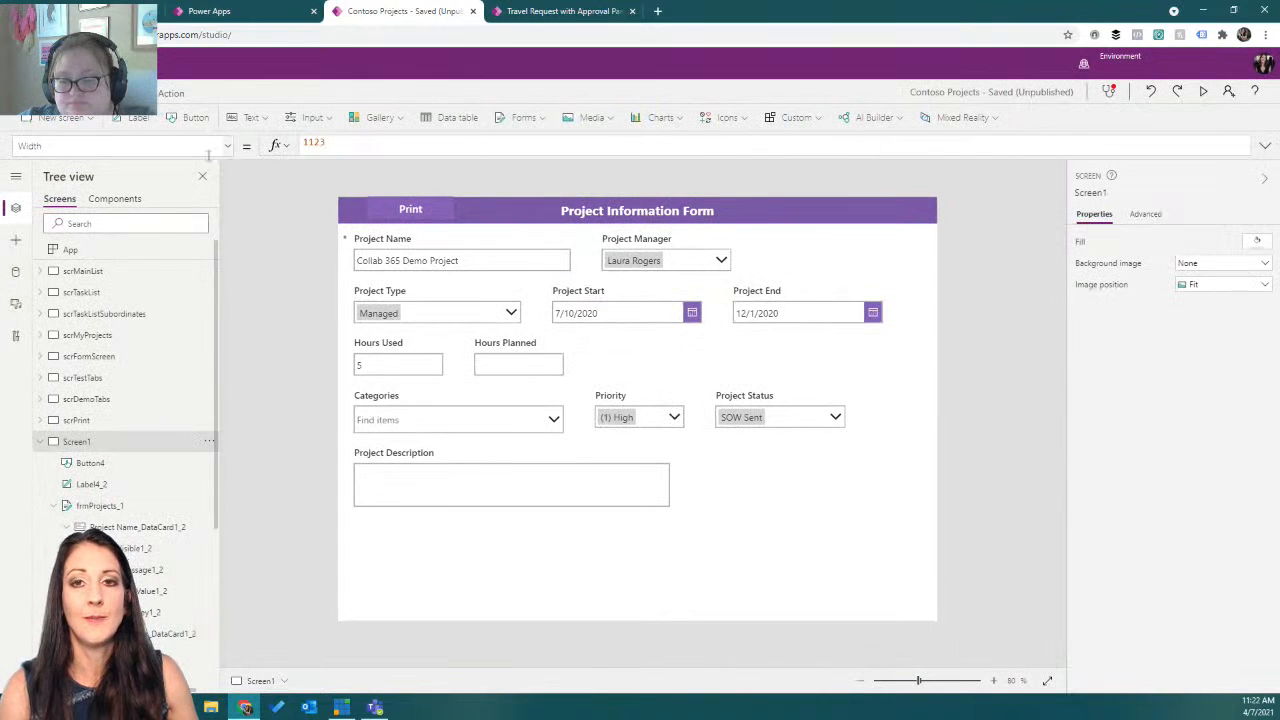
Insert a rectangle shape onto Screen1.
click(725, 117)
scroll(800, 200, down, 10)
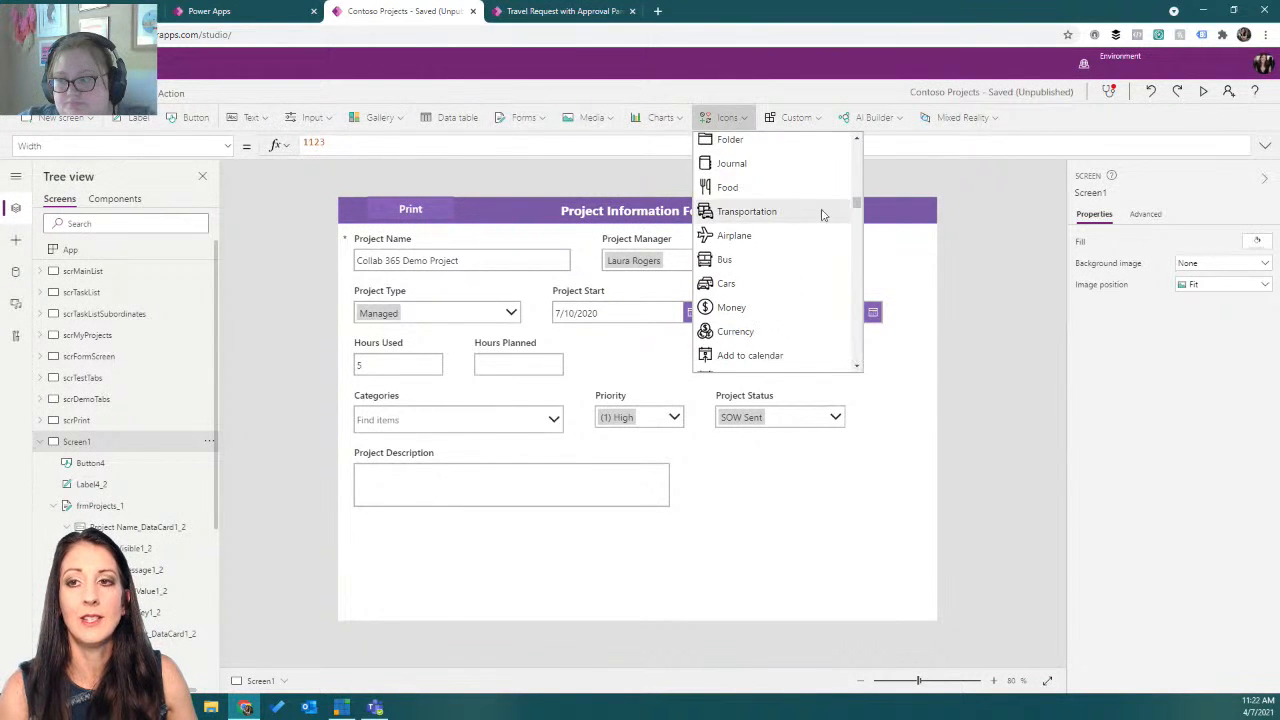
drag(858, 204, 858, 356)
click(777, 240)
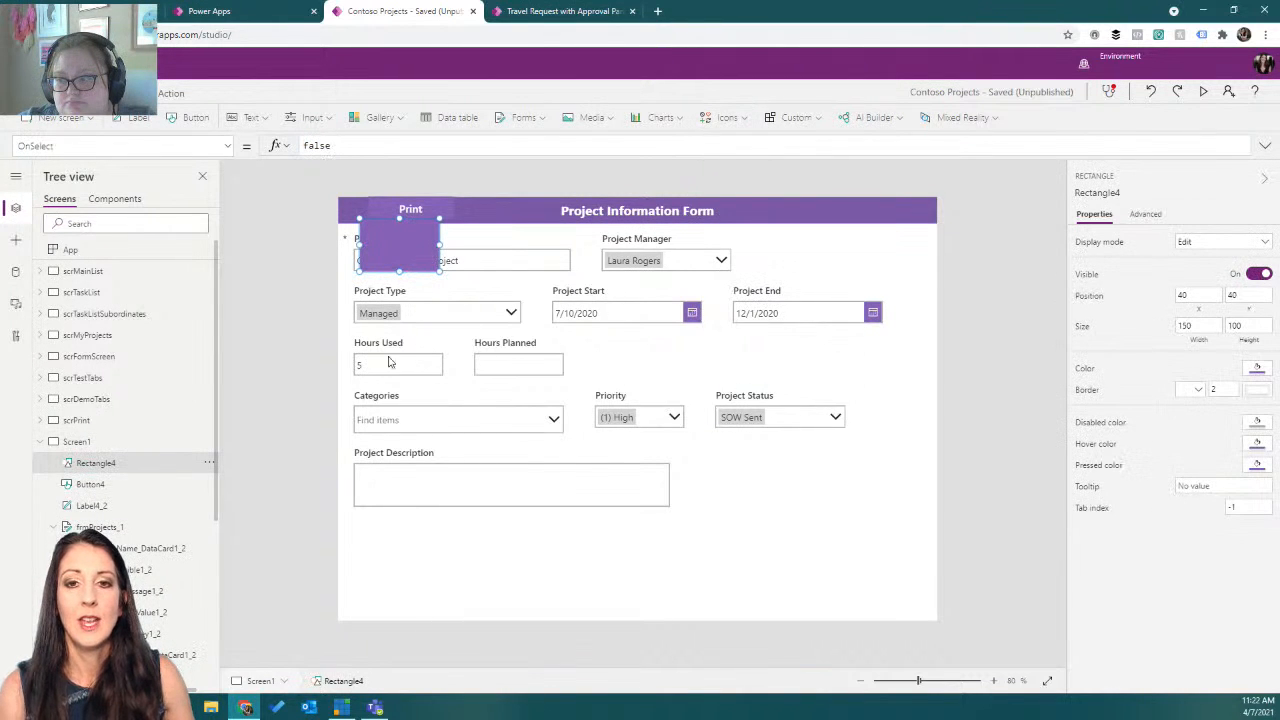
Send the rectangle to the back and set its colour to a light gray theme colour.
click(206, 463)
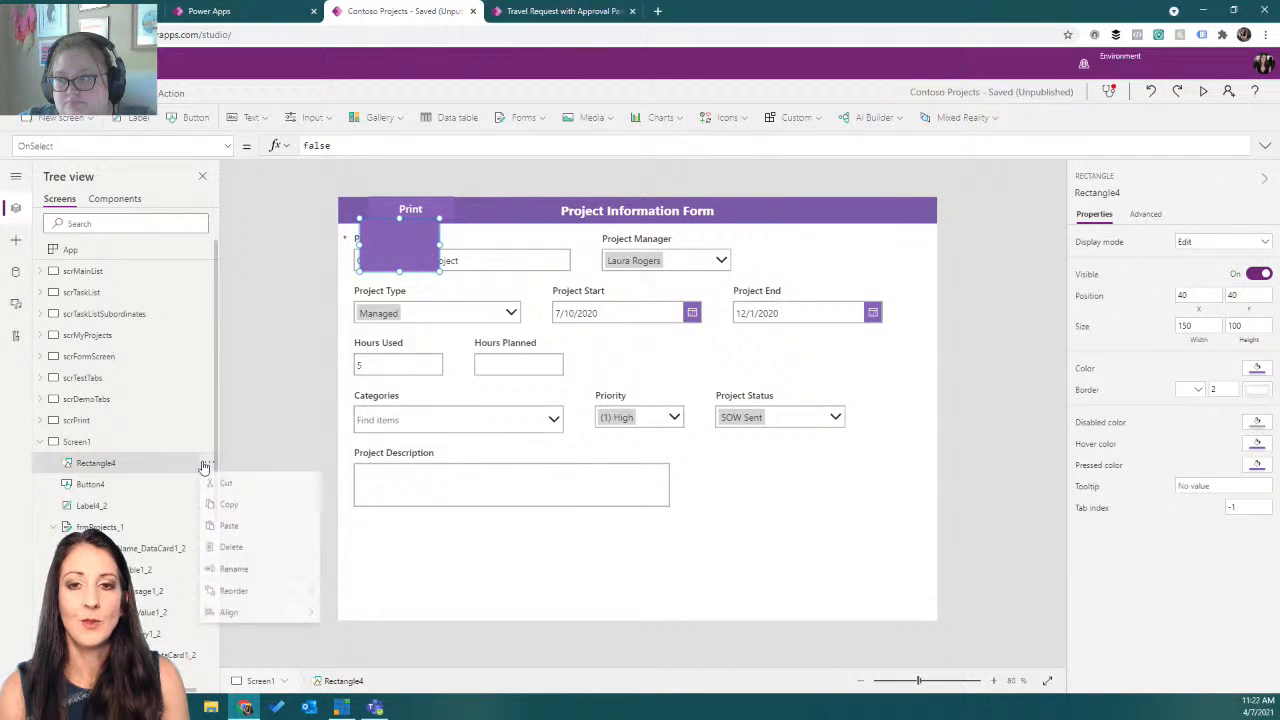
mouse_move(270, 593)
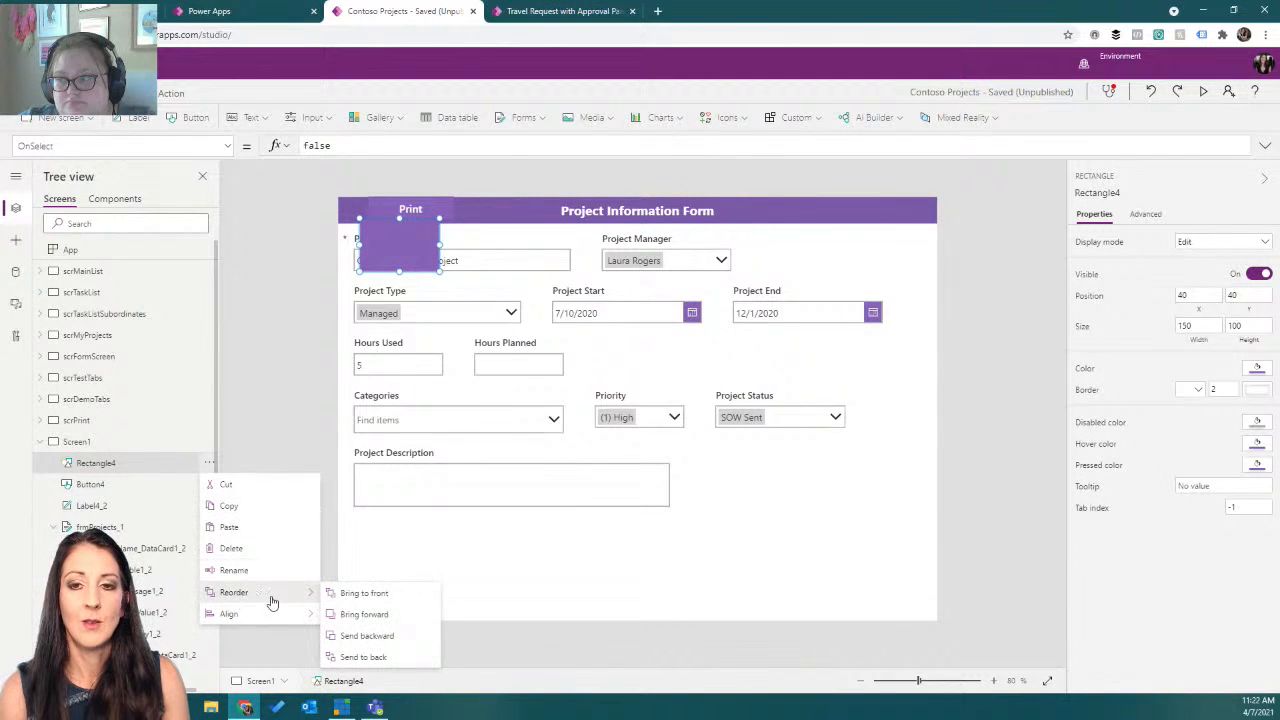
click(358, 657)
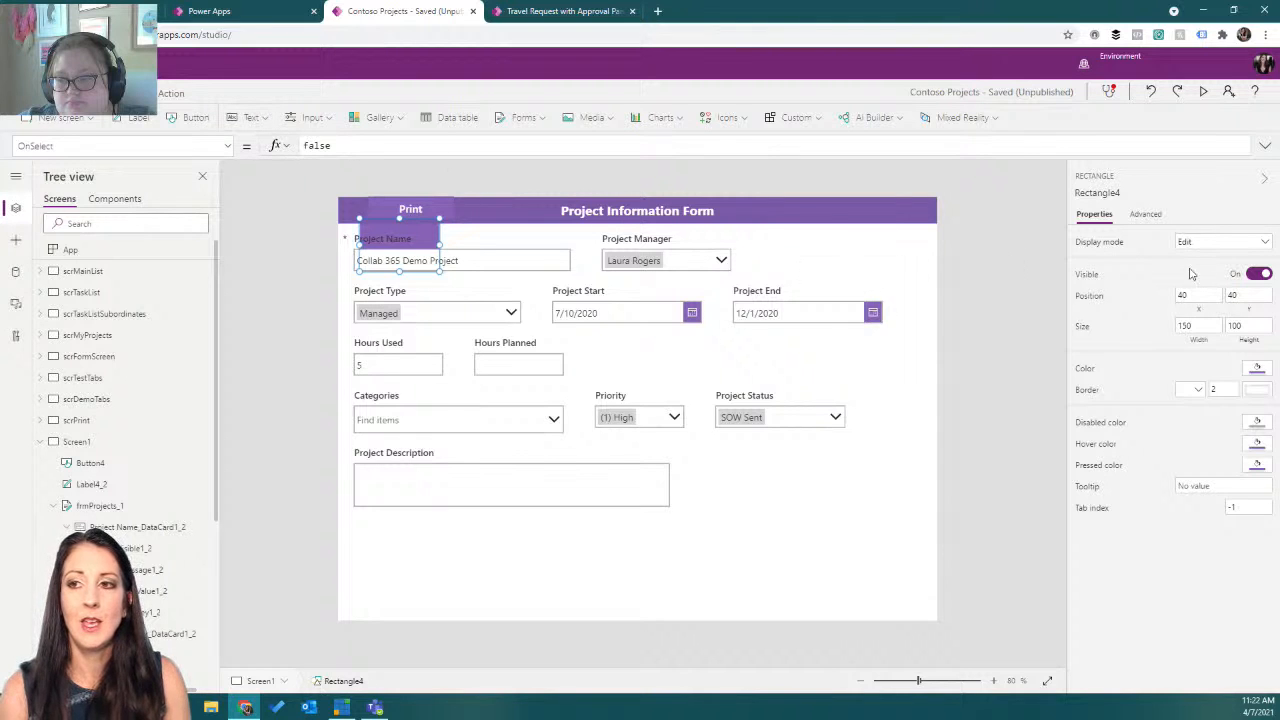
click(1258, 372)
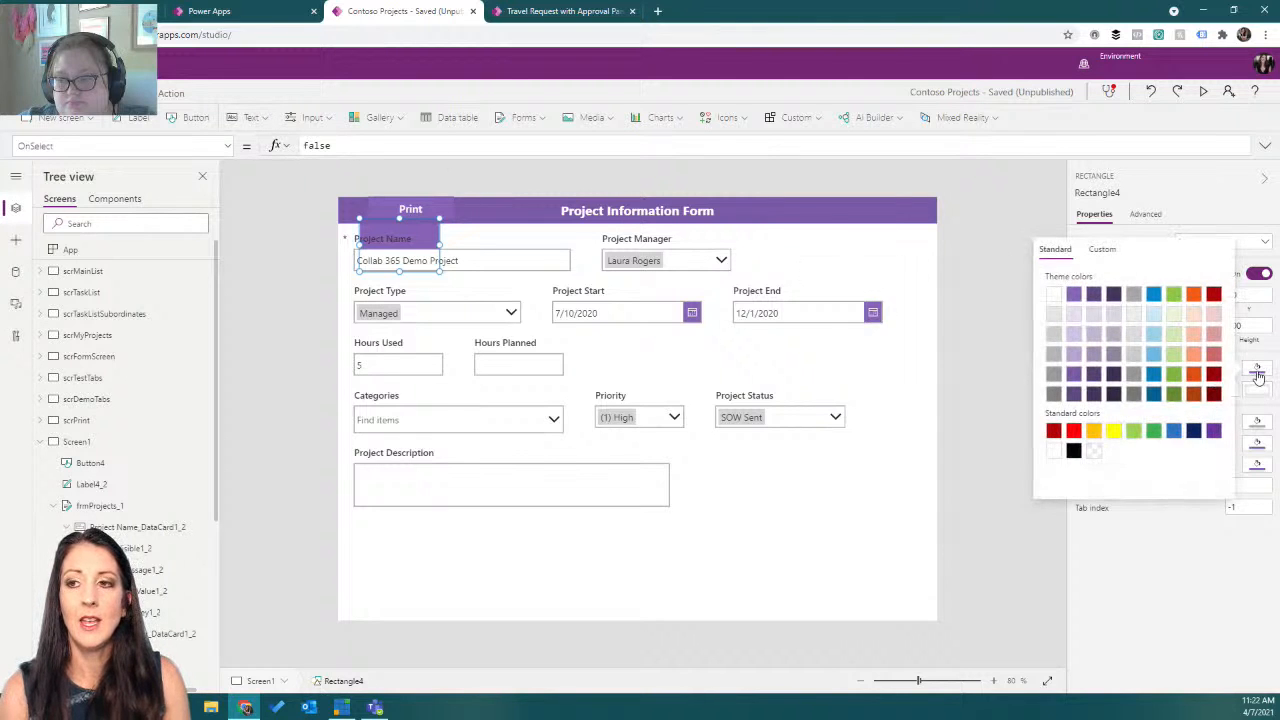
click(1053, 316)
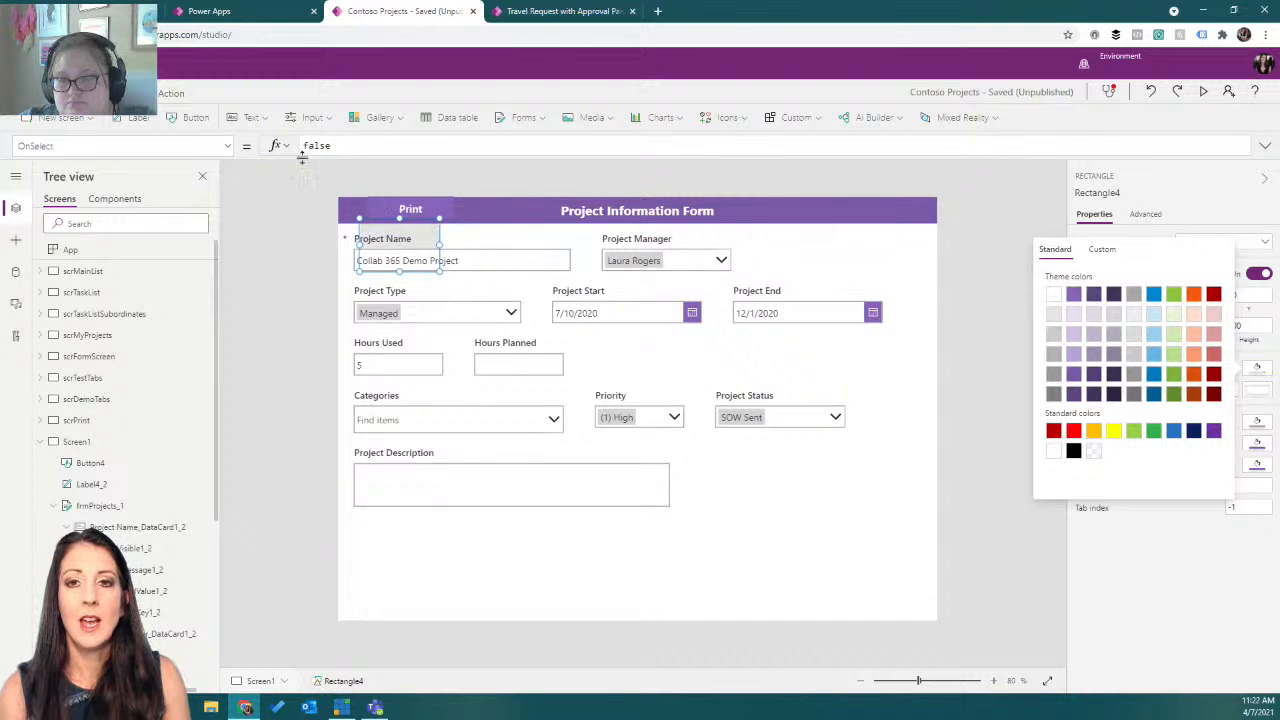
Set the rectangle's Width property to frmProjects_1.Width.
click(226, 146)
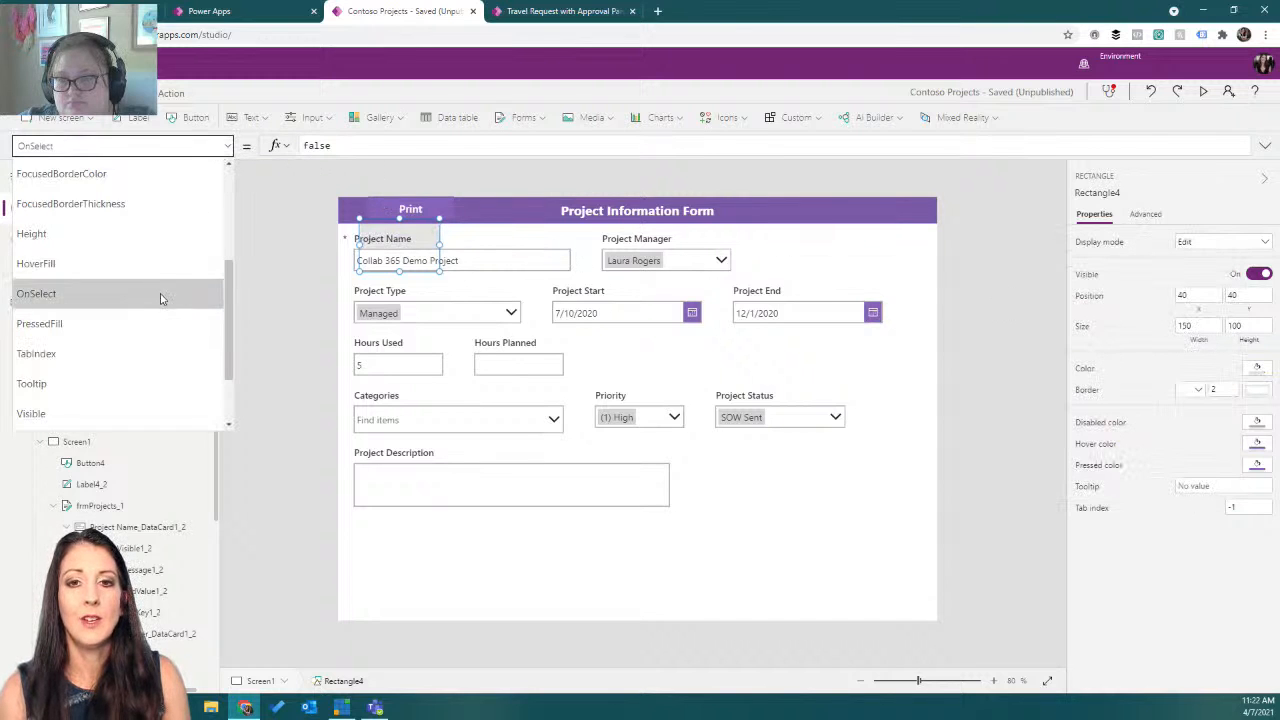
scroll(150, 310, down, 3)
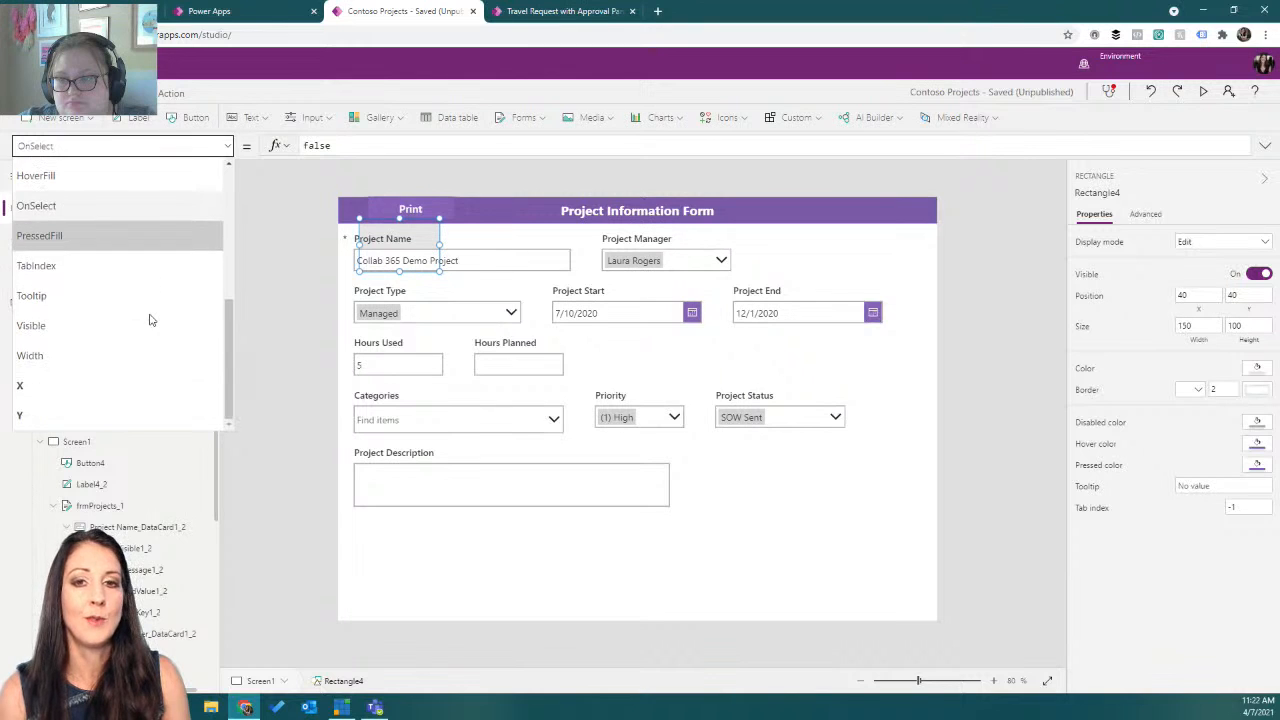
click(82, 356)
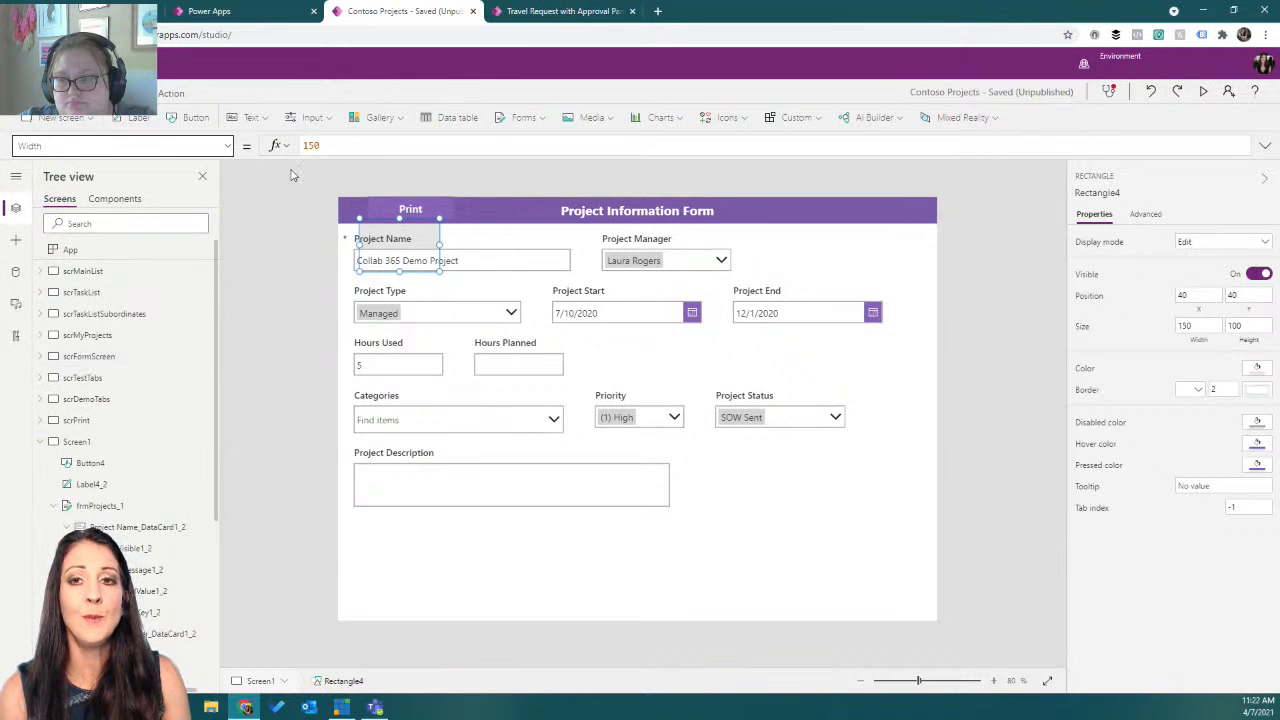
drag(328, 148, 290, 154)
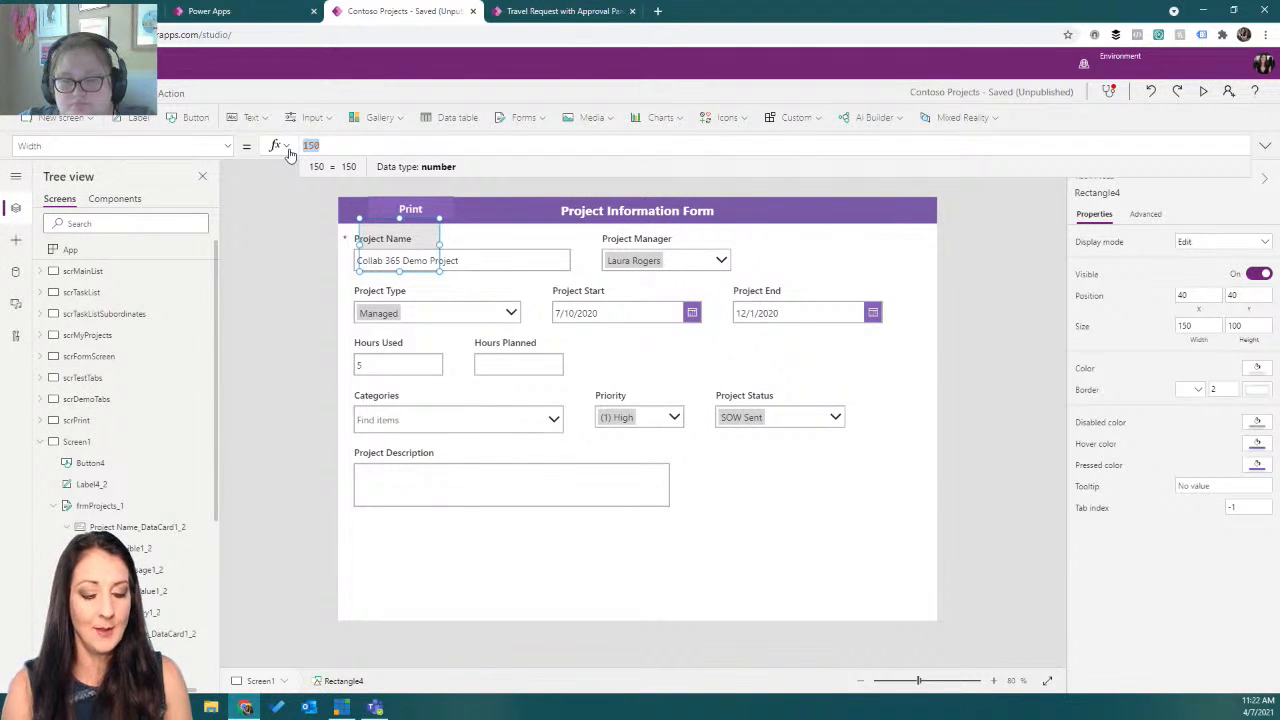
text(frm)
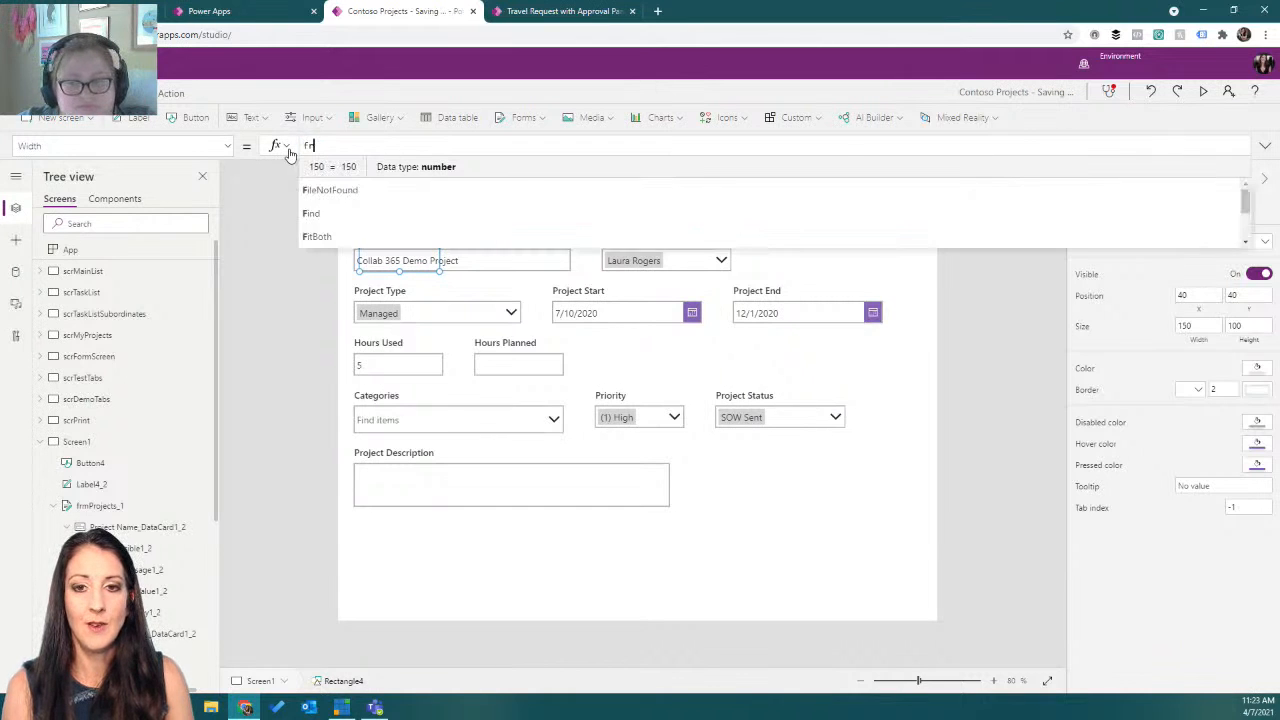
text(p)
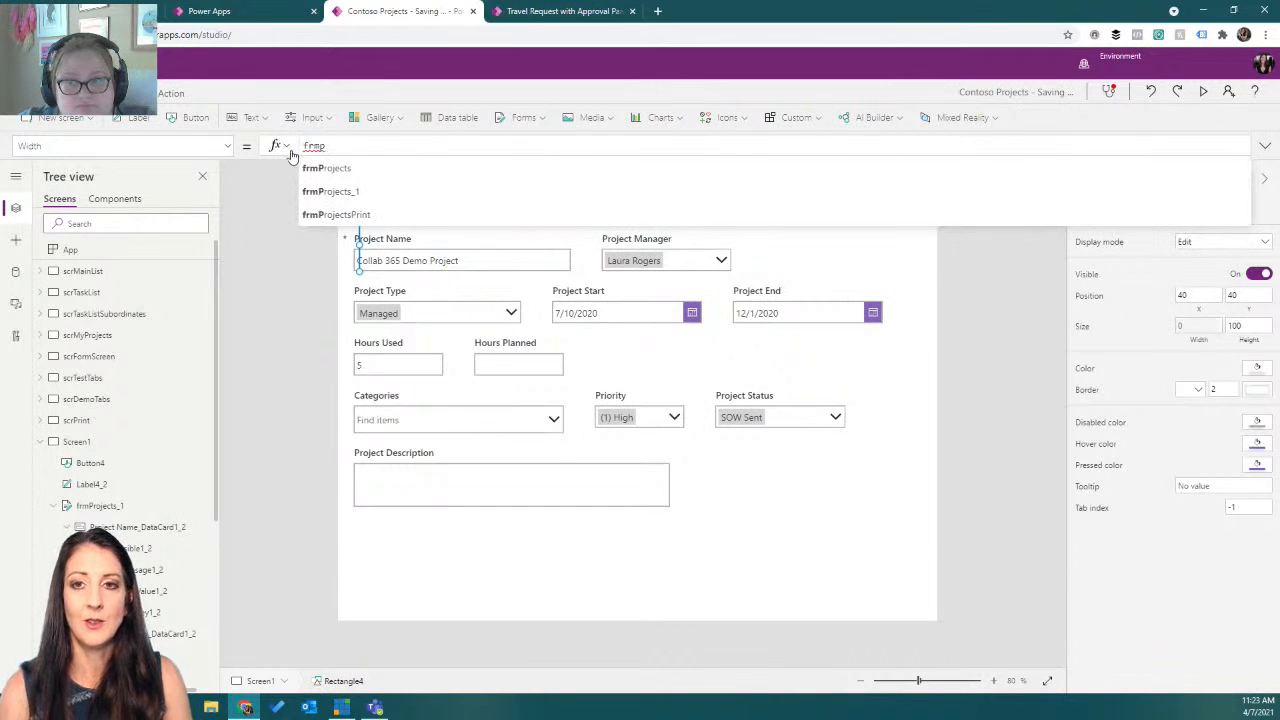
click(340, 191)
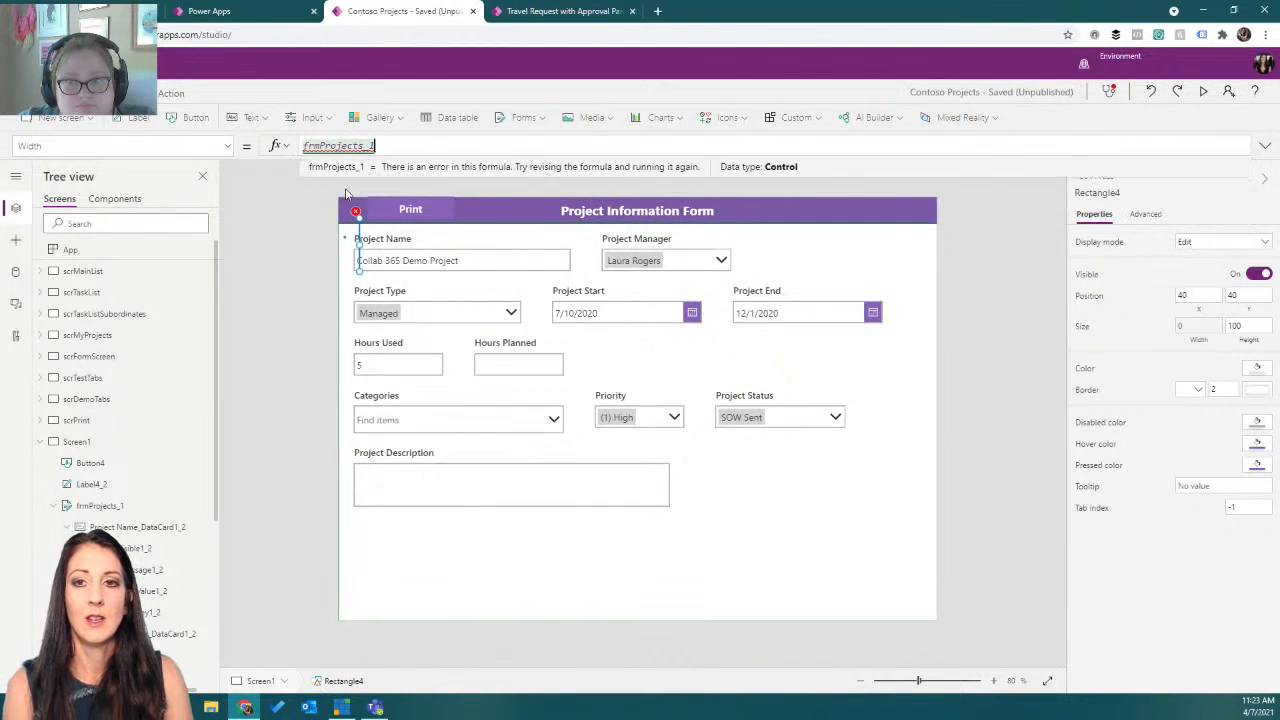
text(.Width)
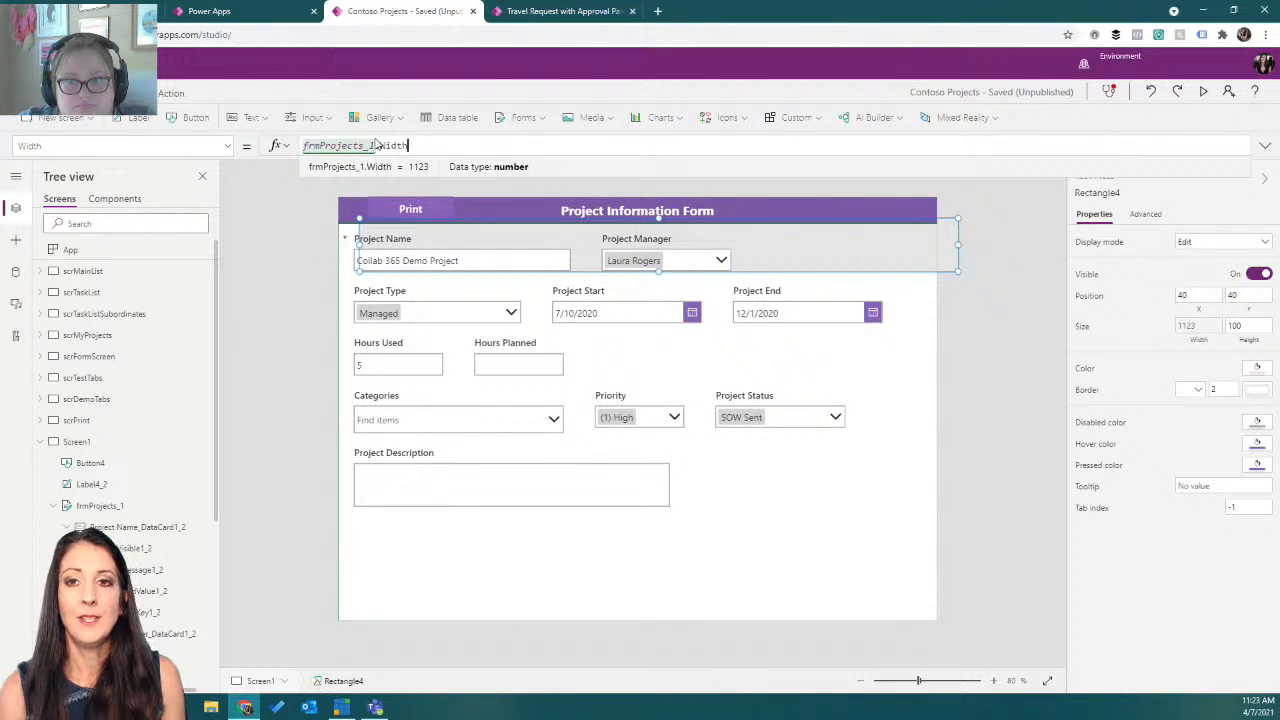
drag(376, 145, 286, 147)
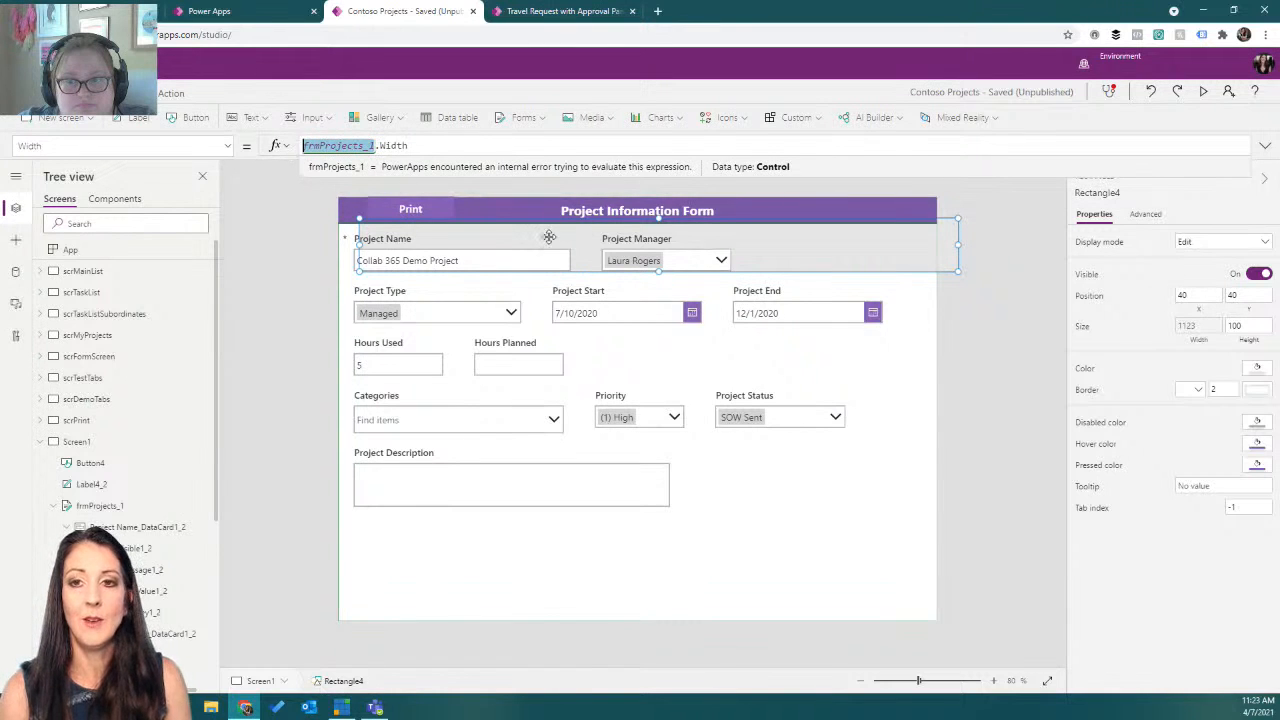
In the rectangle's advanced properties, set Y to frmProjects_1.Y.
click(1145, 214)
scroll(1141, 448, down, 3)
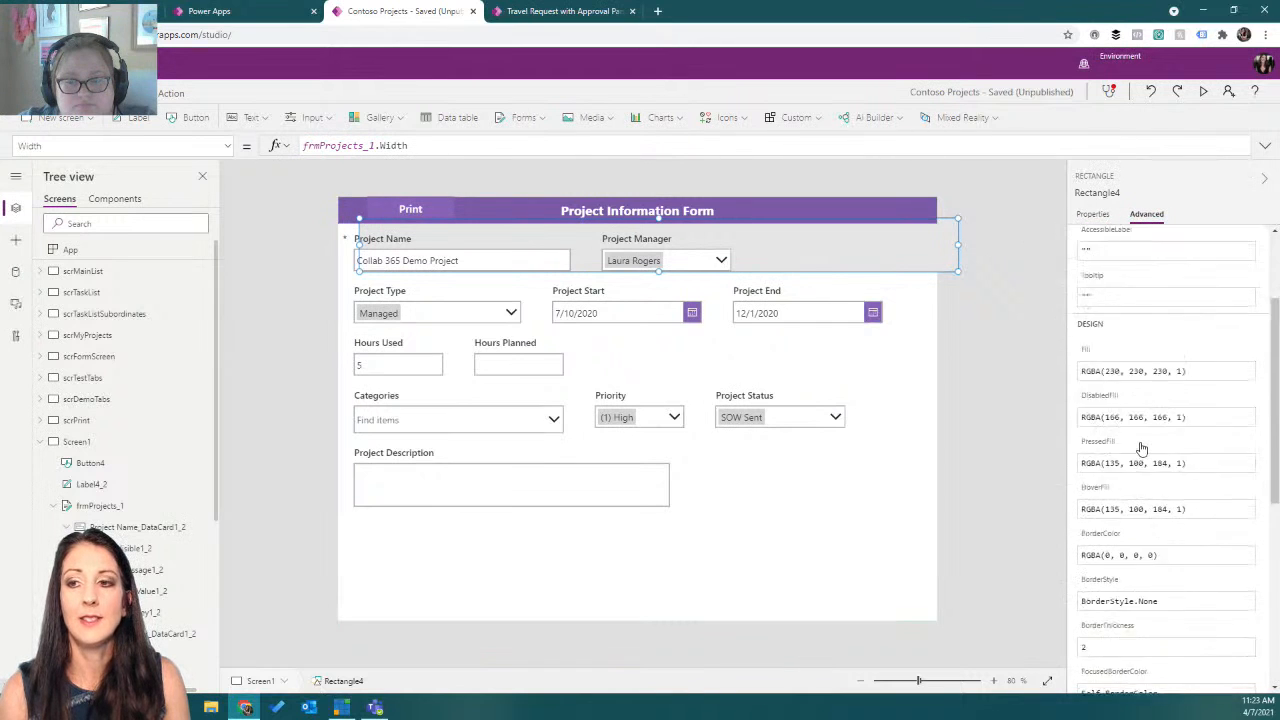
scroll(1141, 448, down, 5)
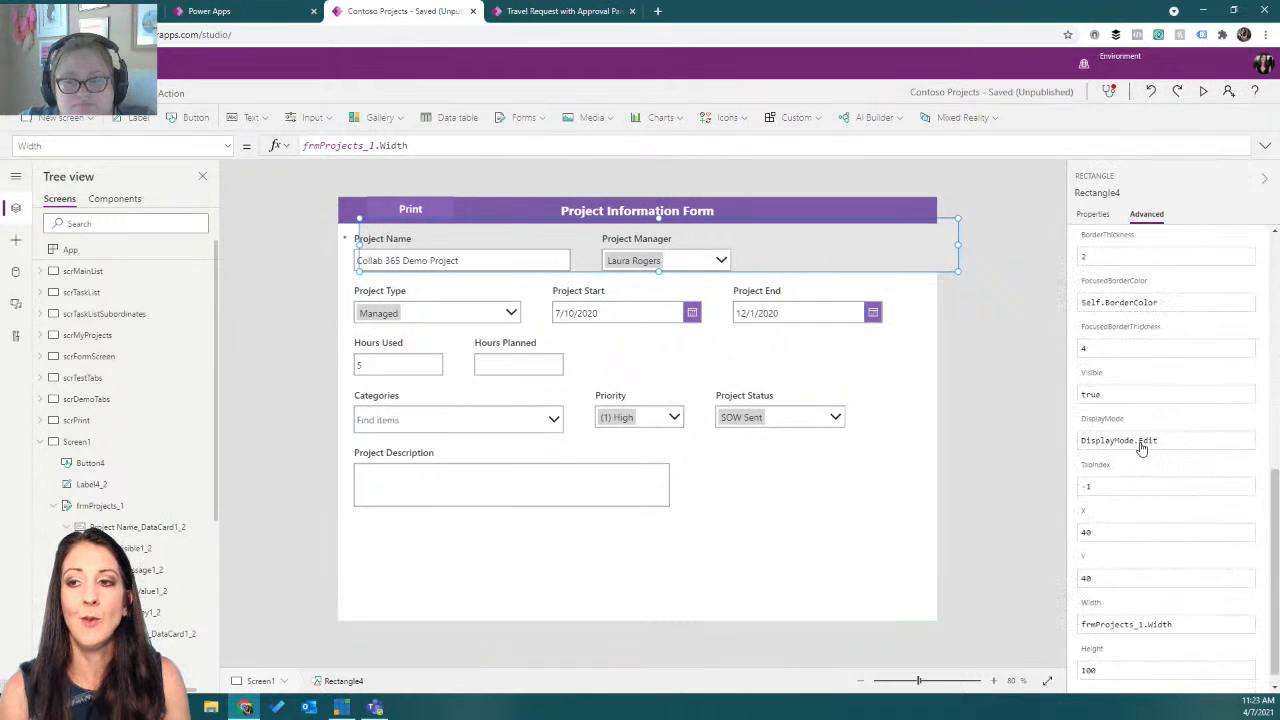
click(1100, 565)
key(BackSpace)
key(BackSpace)
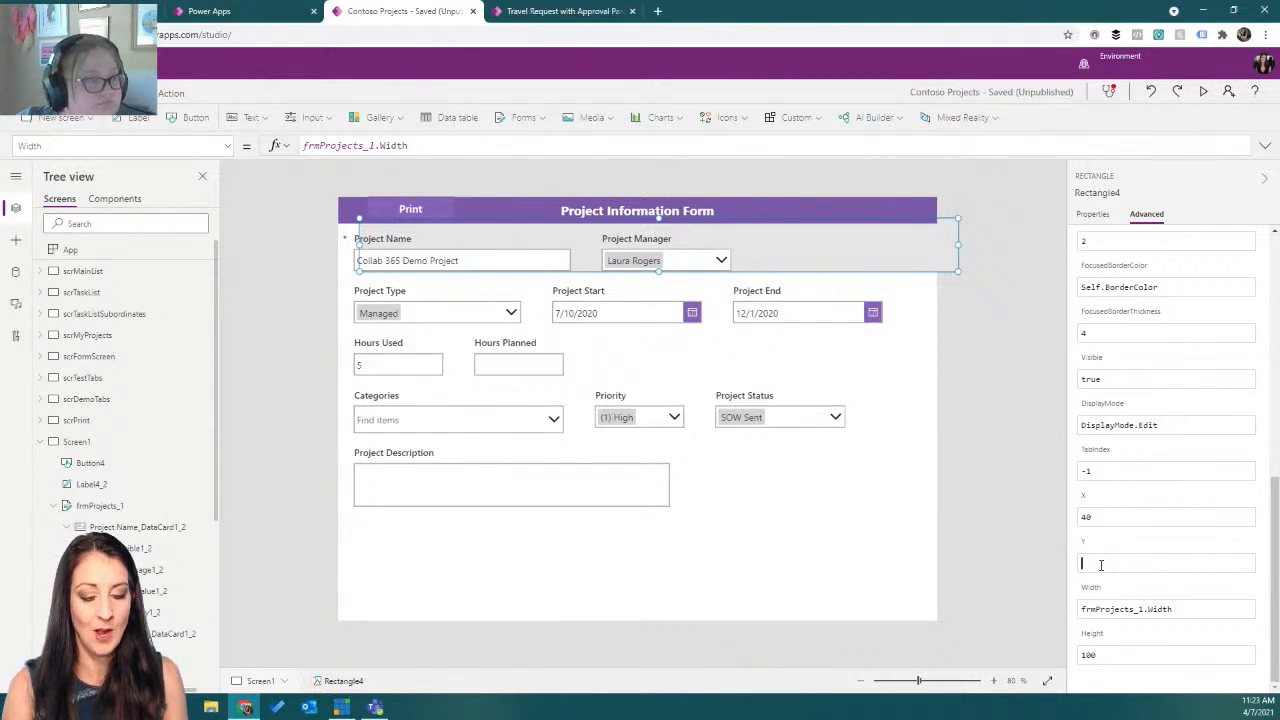
text(frmProjects_1.y)
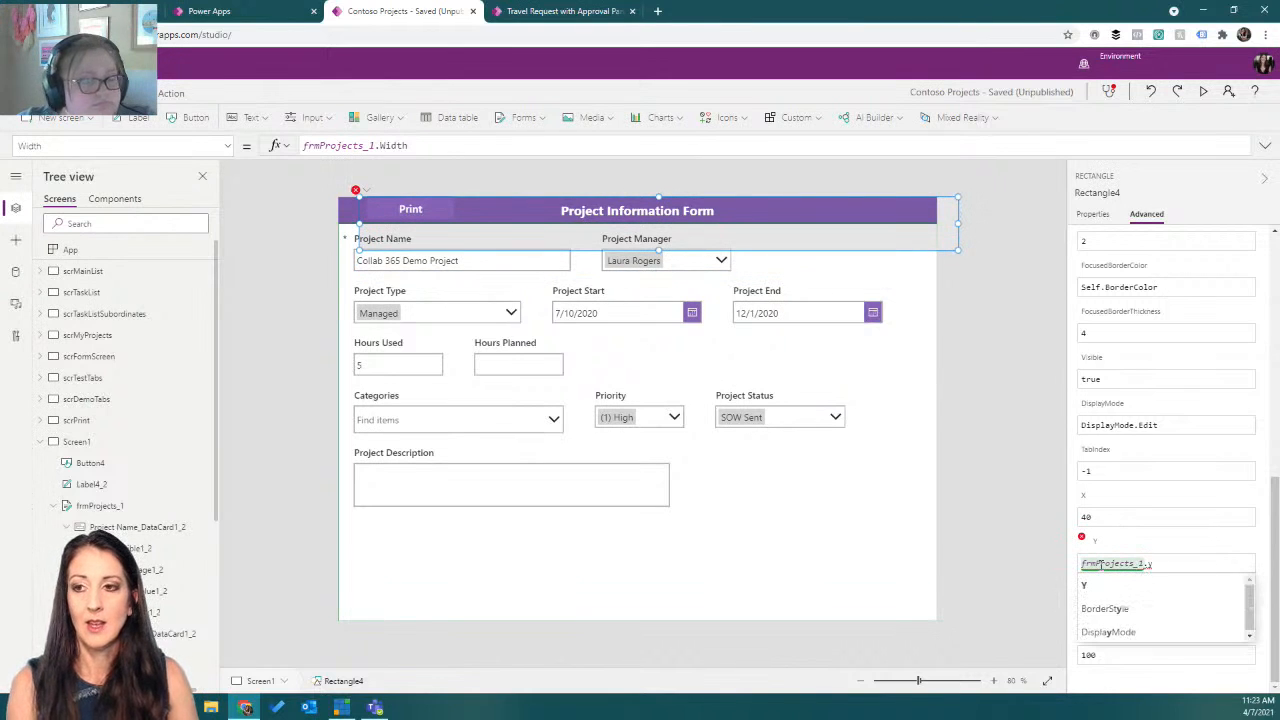
key(Tab)
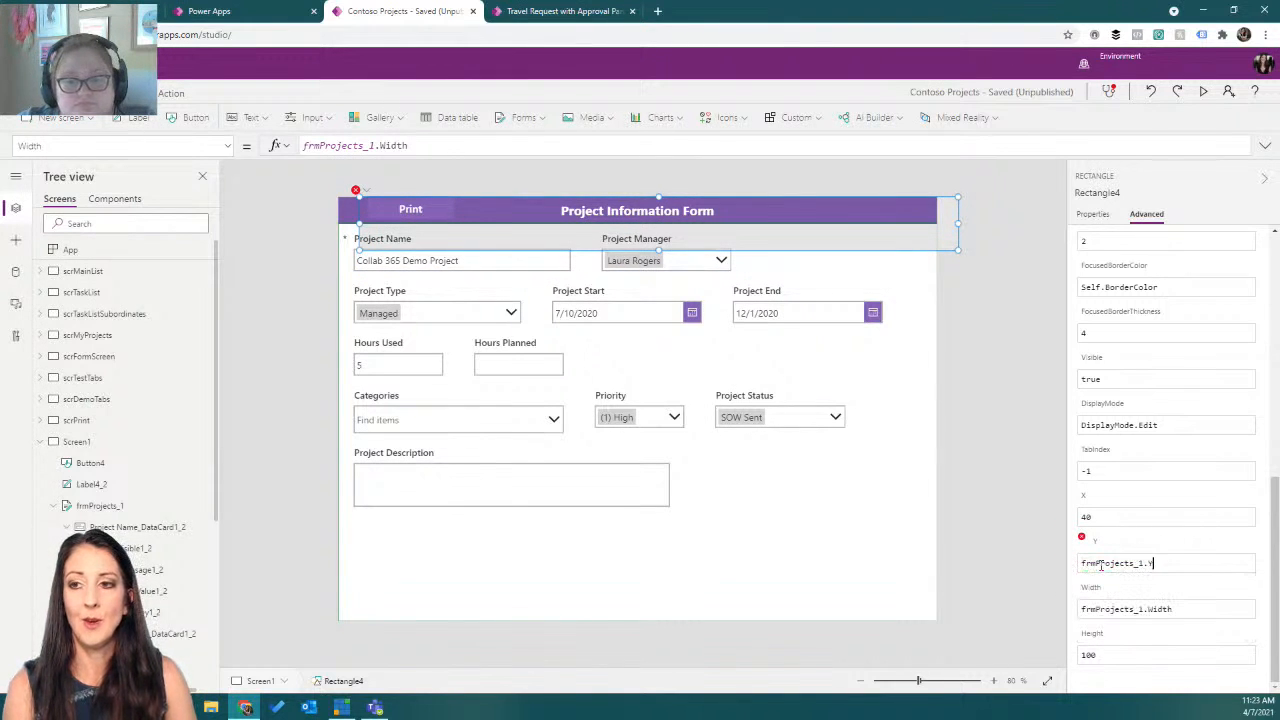
click(1178, 611)
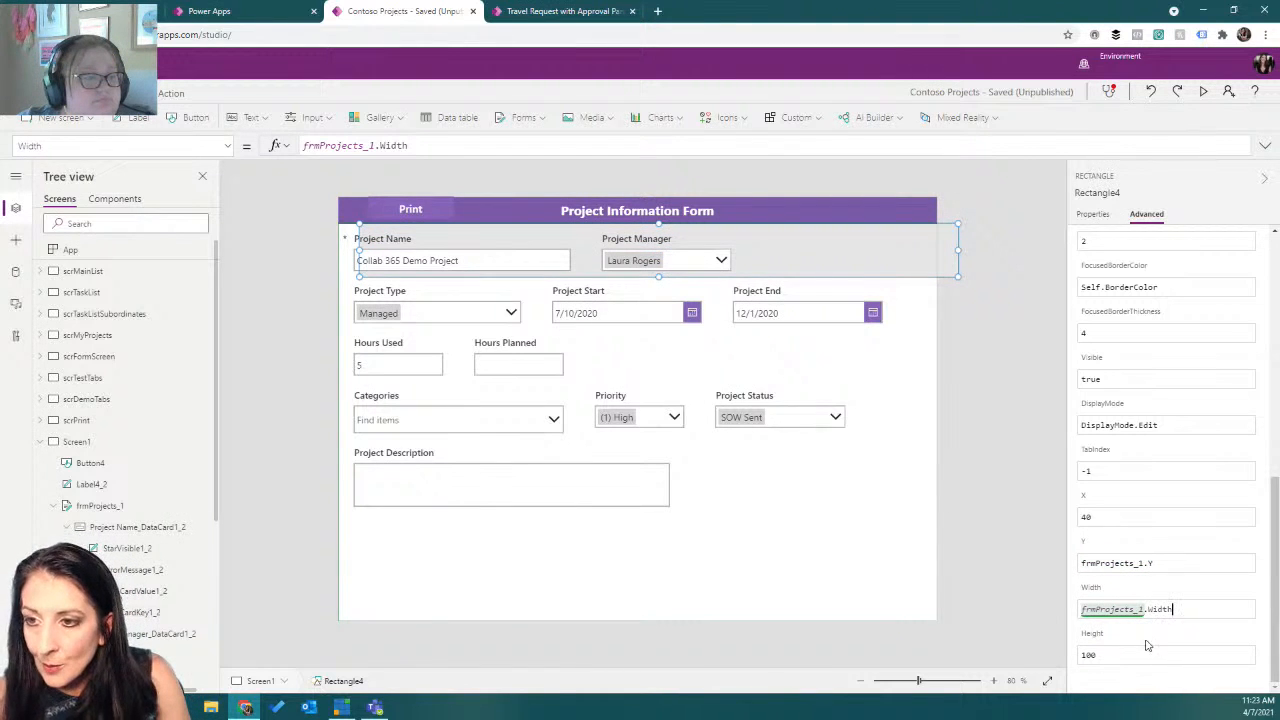
Set the rectangle's Height to frmProjects_1.Height.
click(1119, 655)
key(BackSpace)
key(BackSpace)
text(frmProjects_1.H)
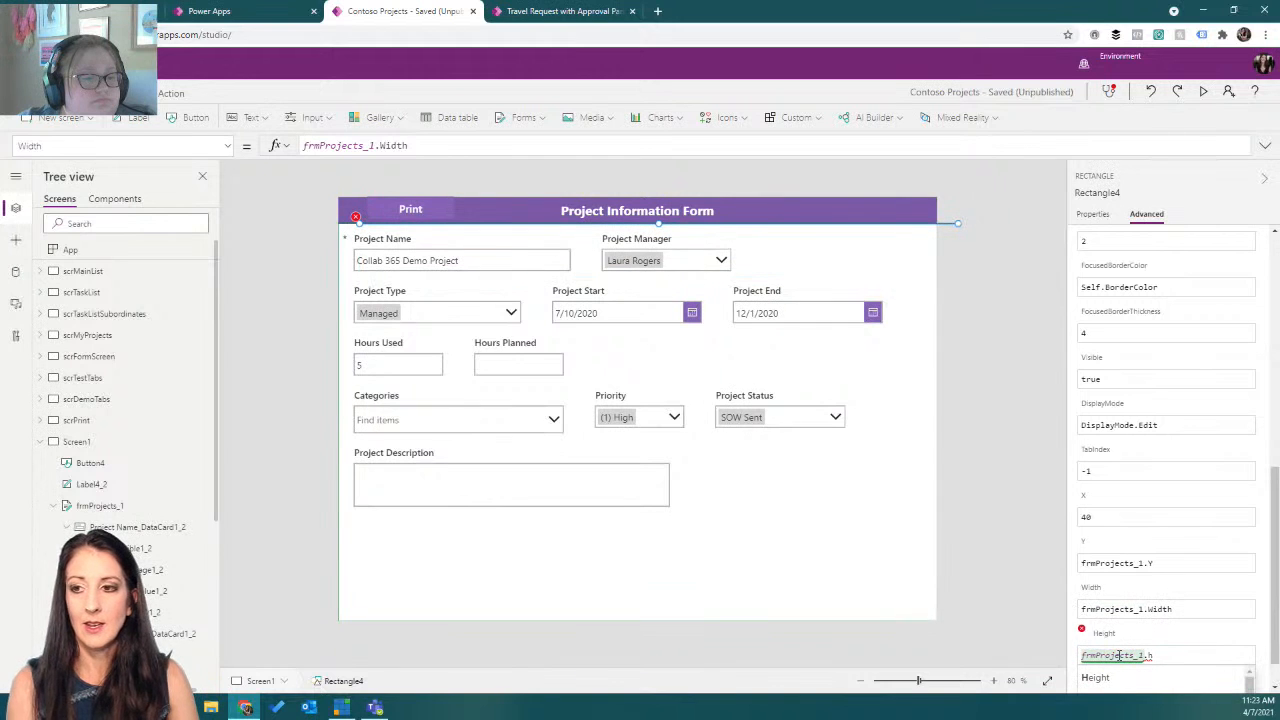
key(Tab)
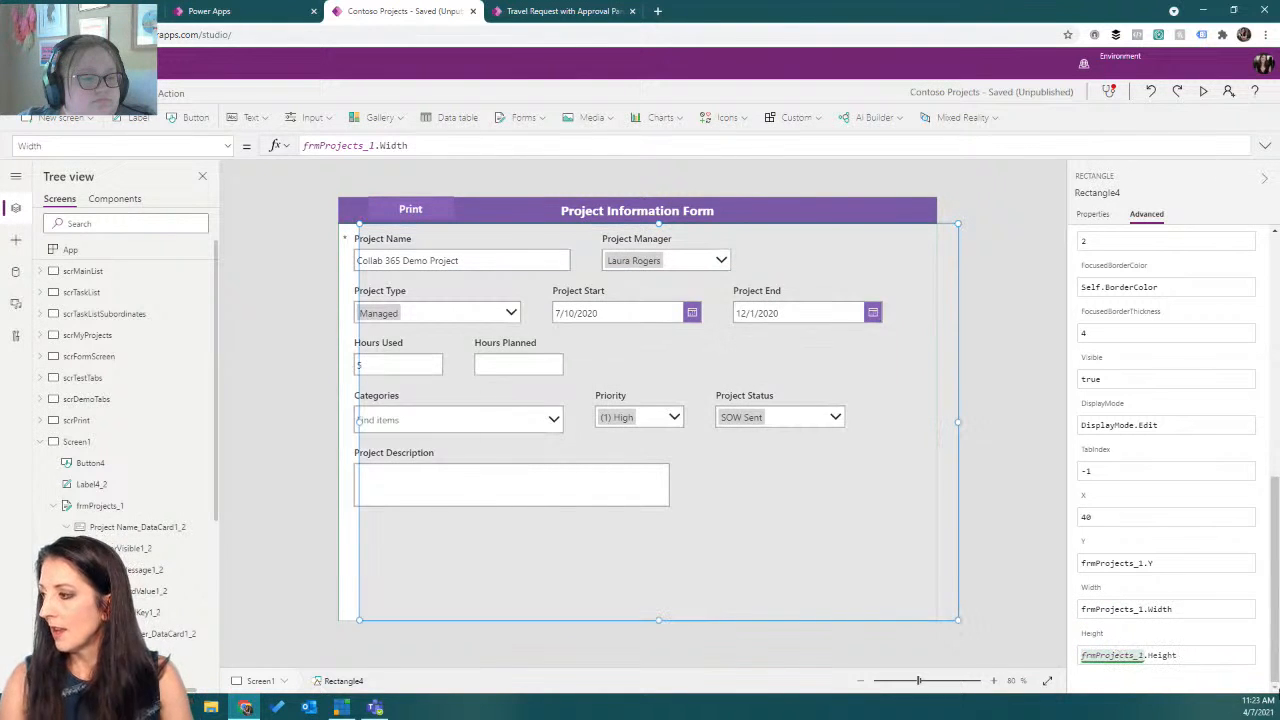
Set the rectangle's X to frmProjects_1.X.
click(1086, 517)
key(BackSpace)
key(BackSpace)
text(frmProjects_1.X)
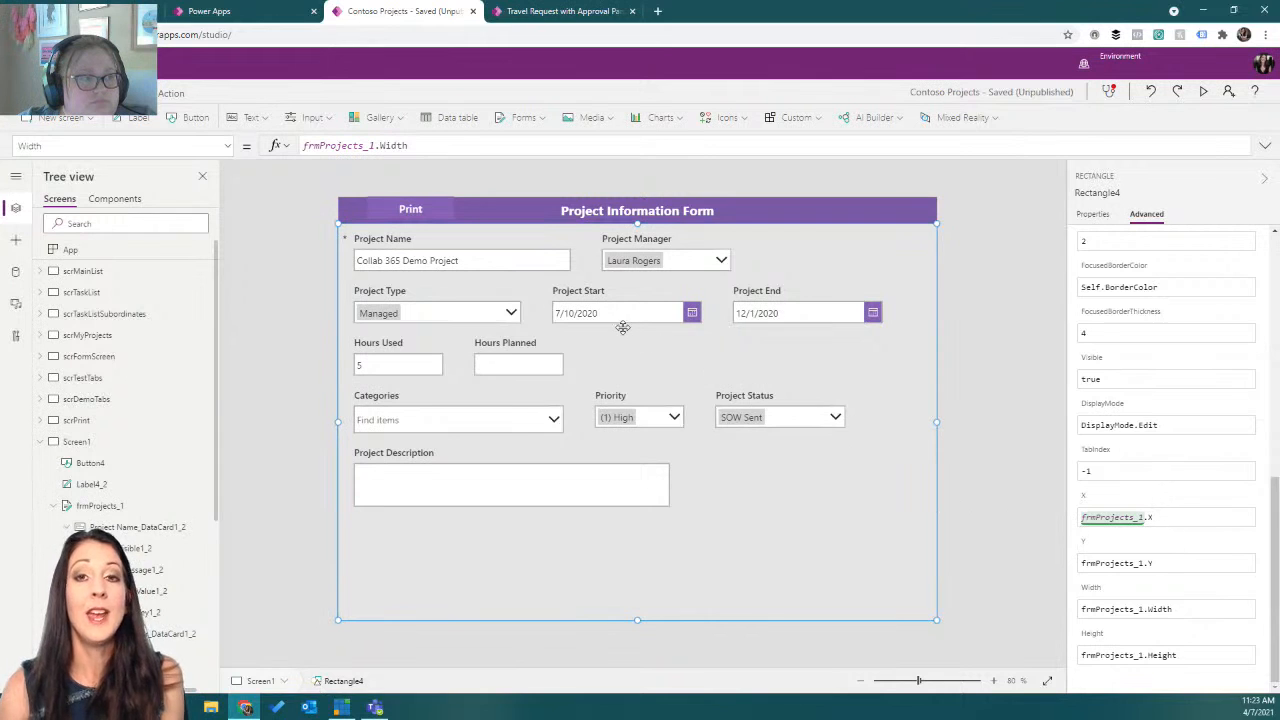
Preview the app, test the Print button, cancel the print dialog, and close the preview.
click(1203, 91)
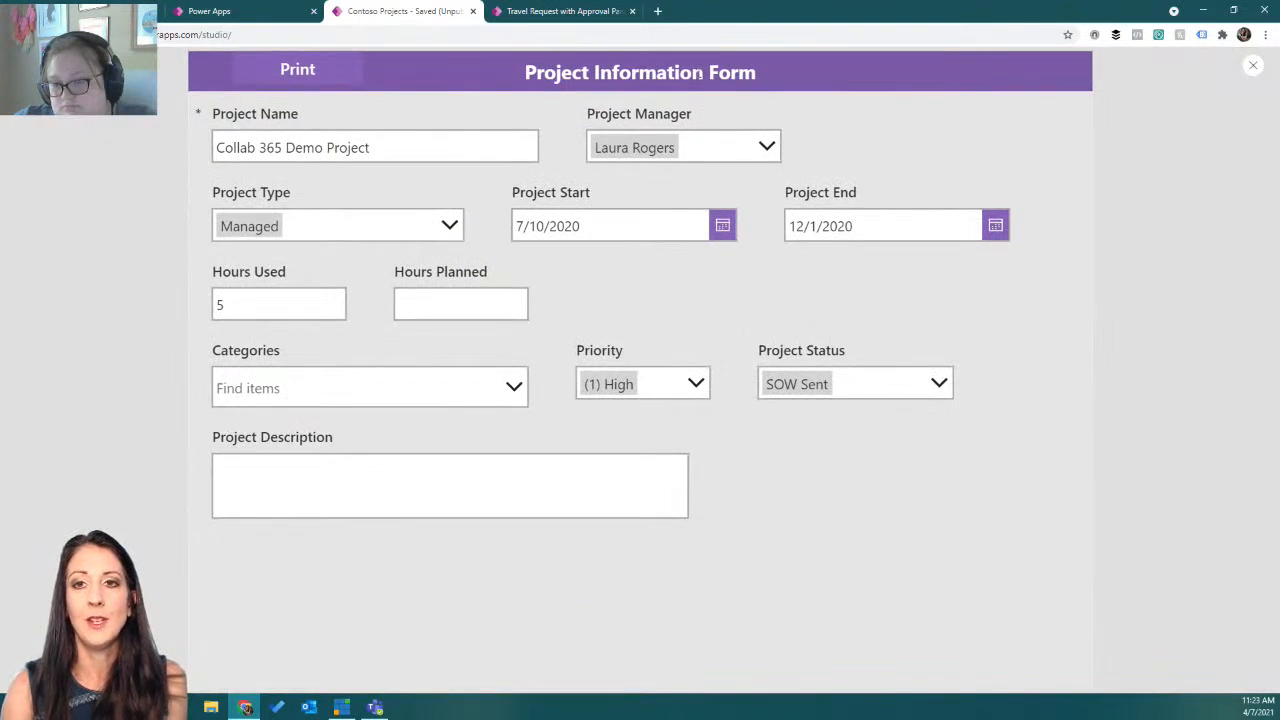
click(268, 80)
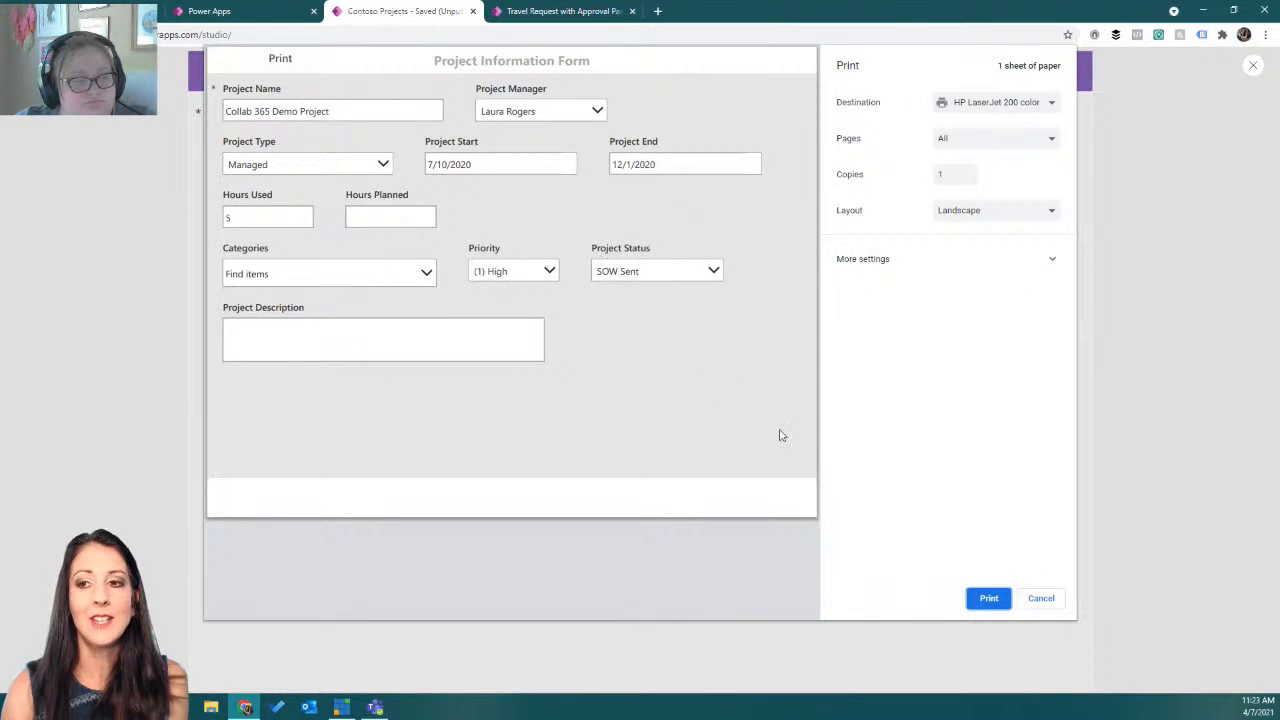
click(1040, 598)
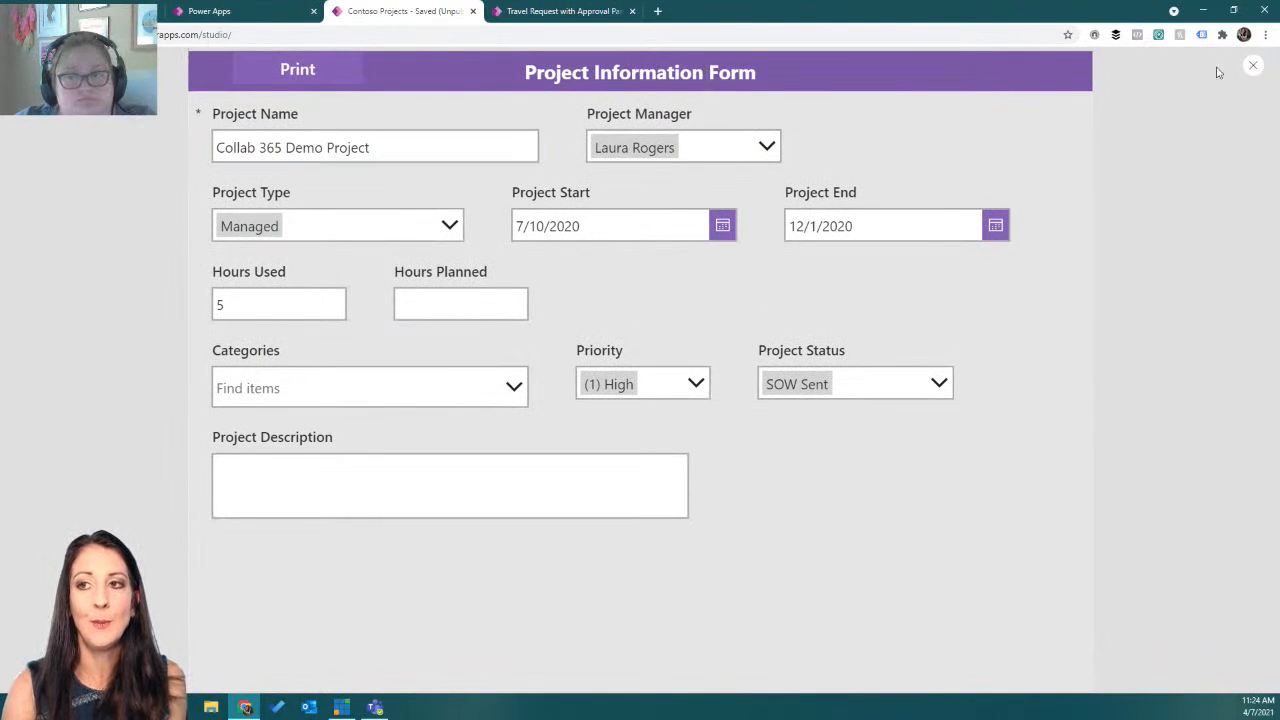
click(1252, 67)
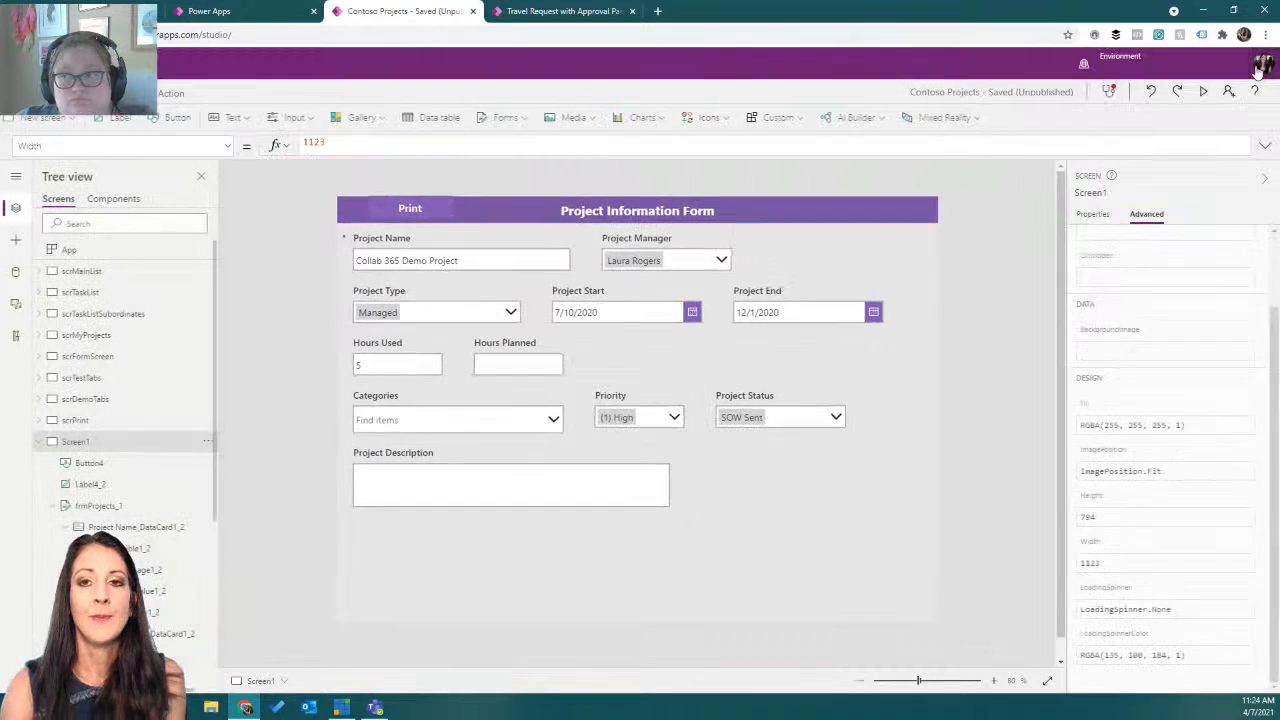
Insert another rectangle and stretch it across the full width of the form's header band.
click(706, 119)
drag(857, 150, 880, 352)
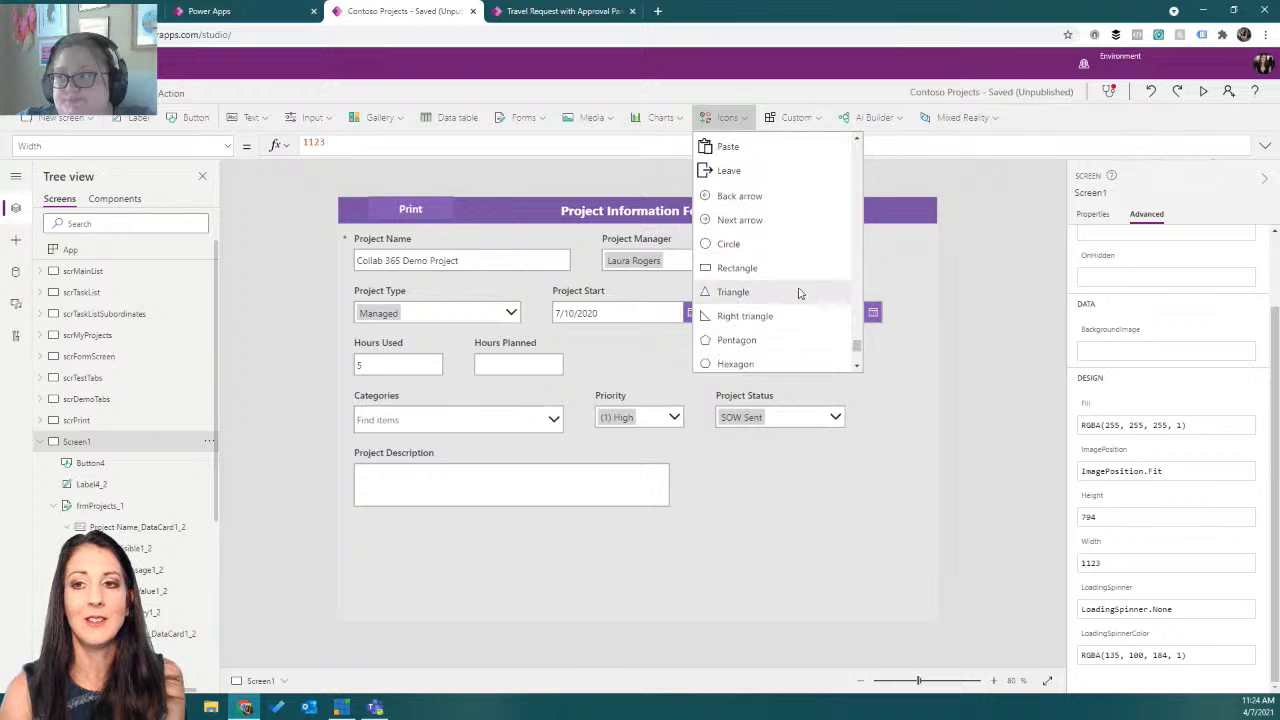
click(777, 268)
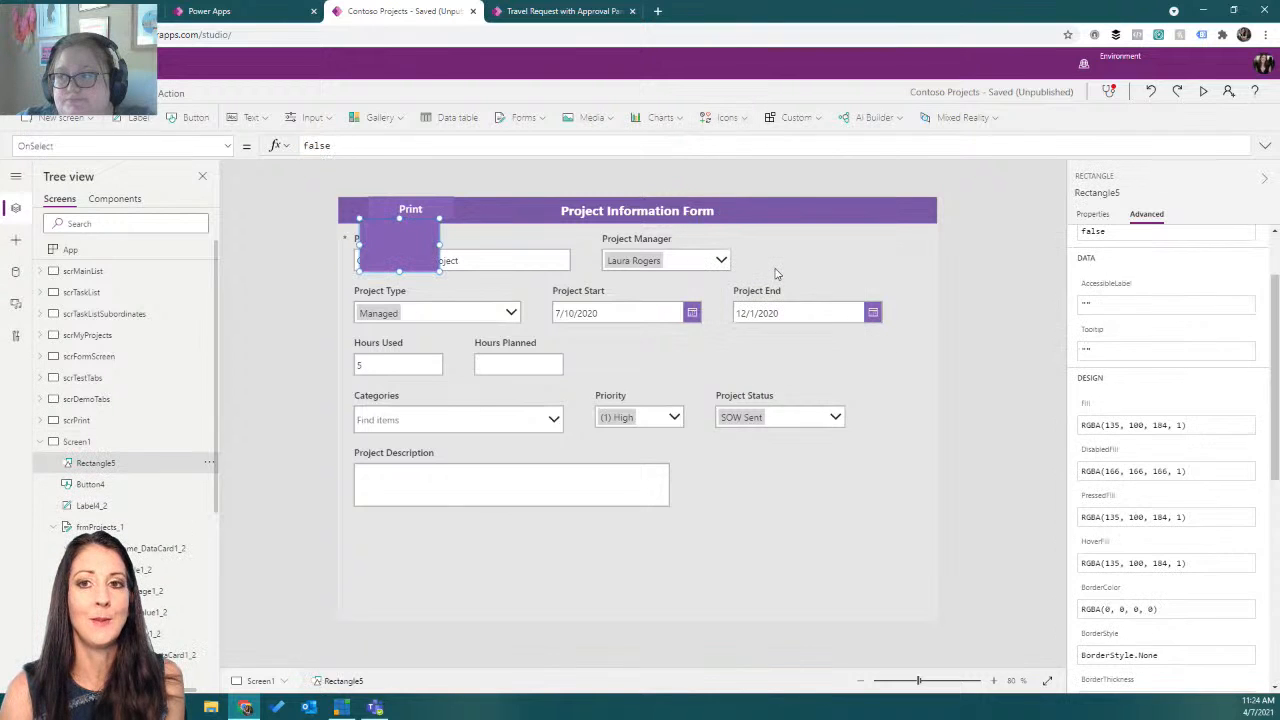
drag(402, 231, 942, 228)
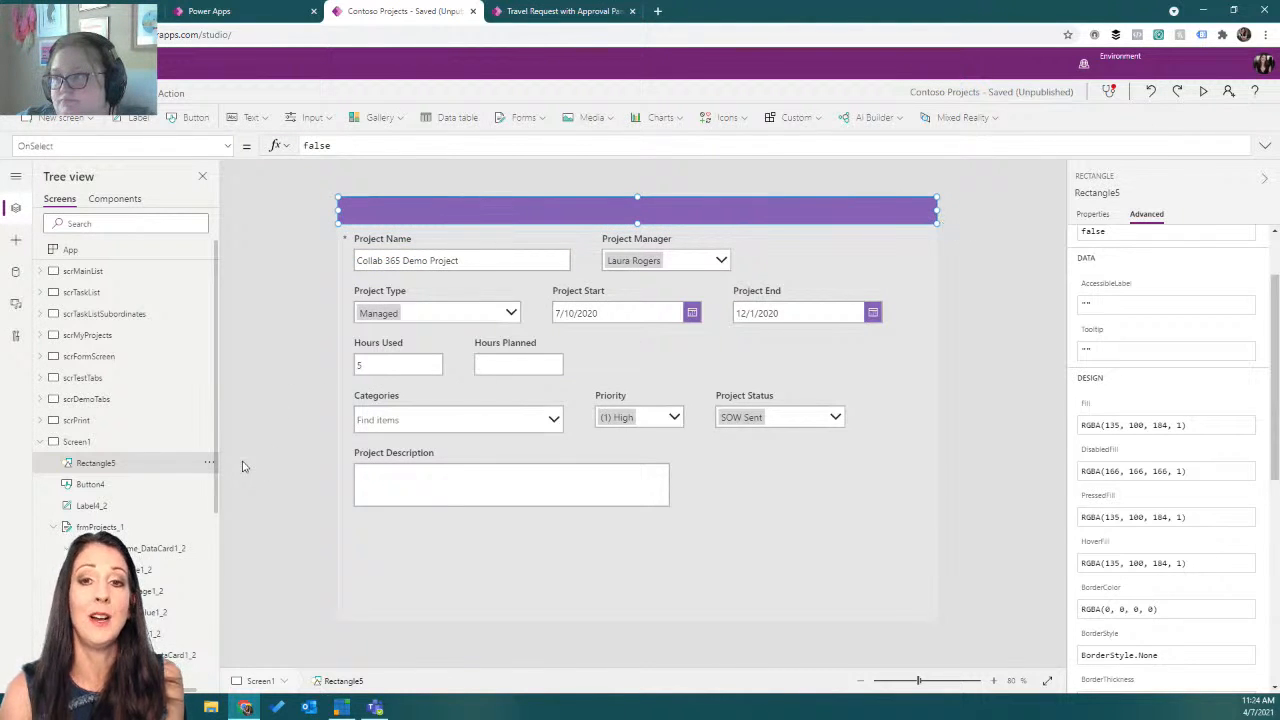
Send the new header rectangle to the back.
click(212, 465)
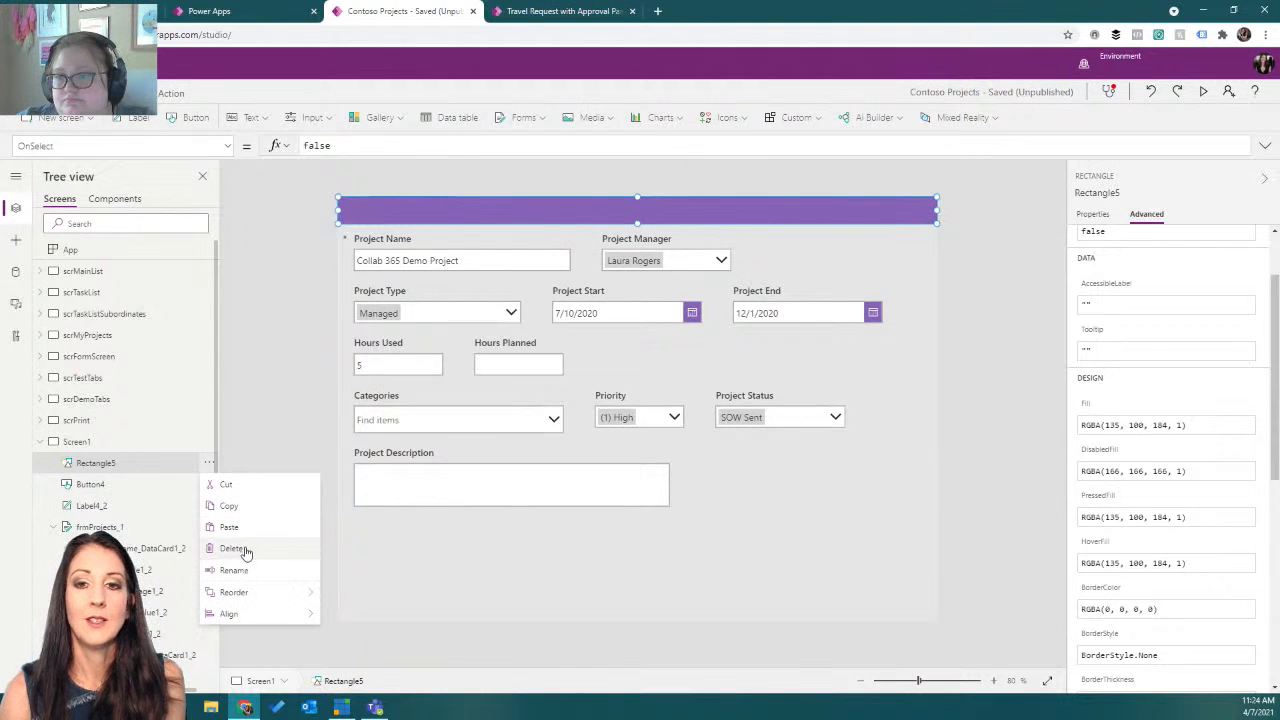
mouse_move(248, 593)
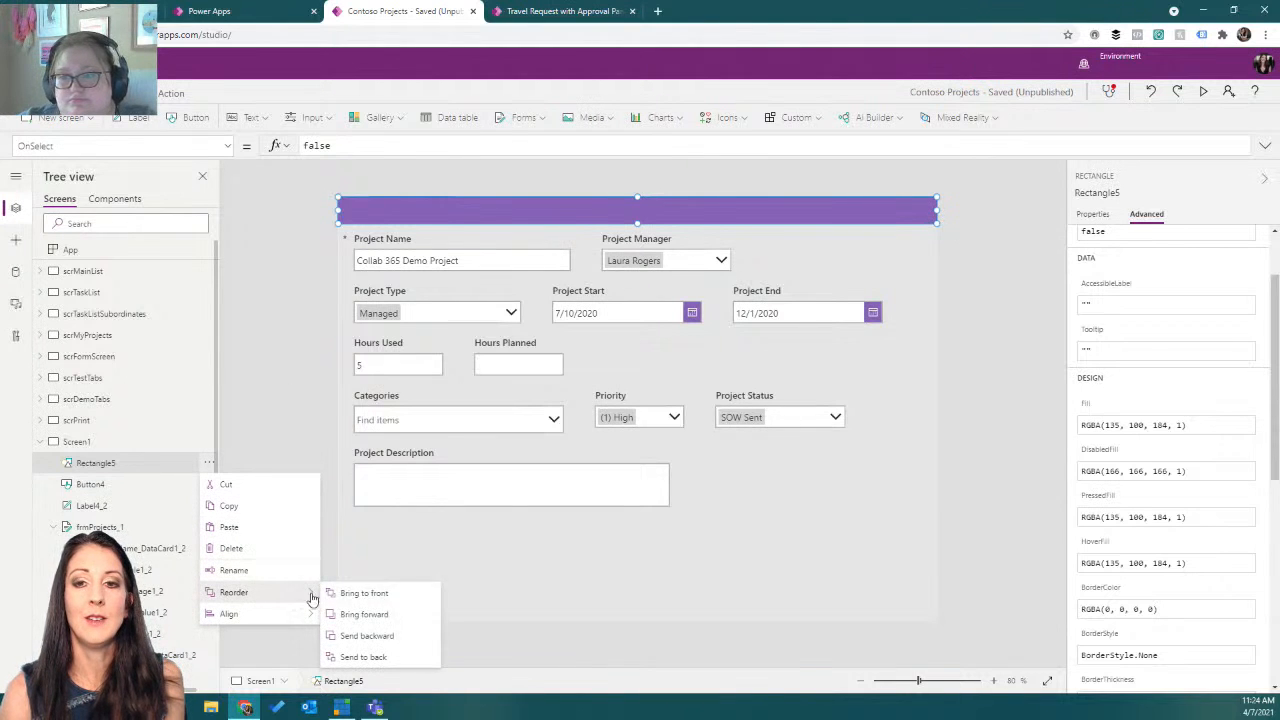
click(371, 656)
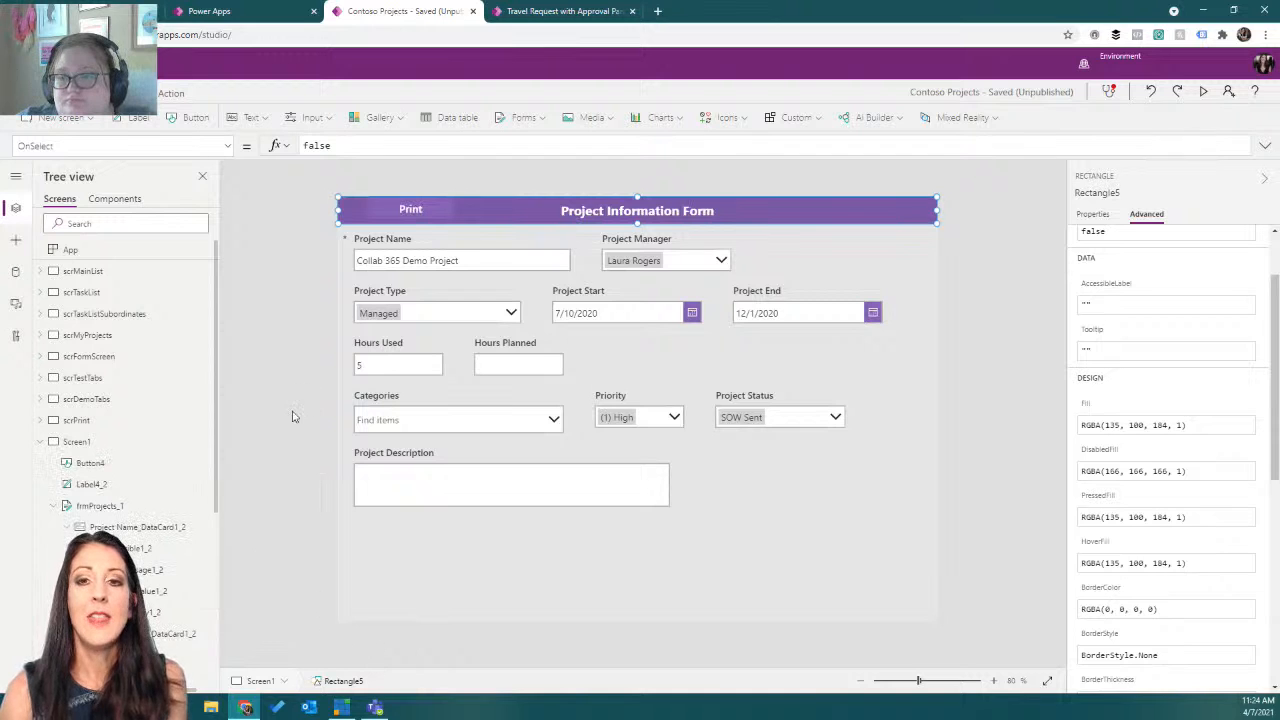
Set the Project Information Form title label's fill to transparent.
click(124, 490)
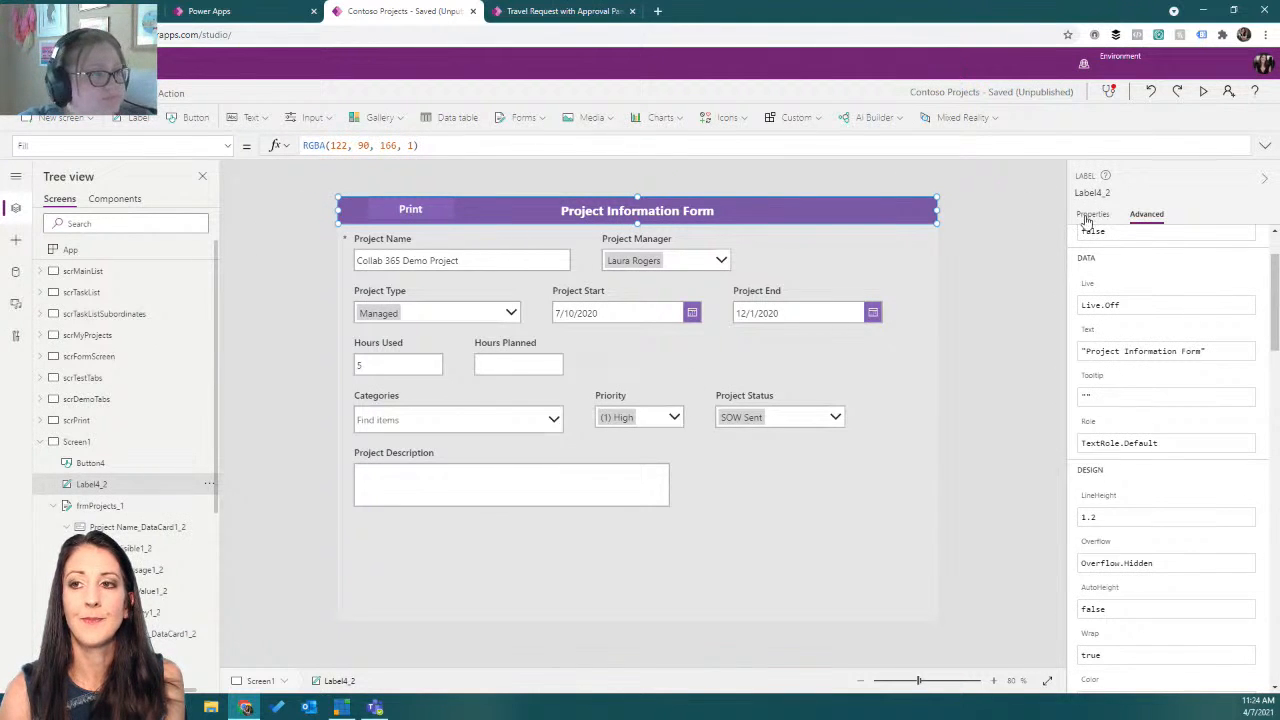
click(55, 93)
click(560, 117)
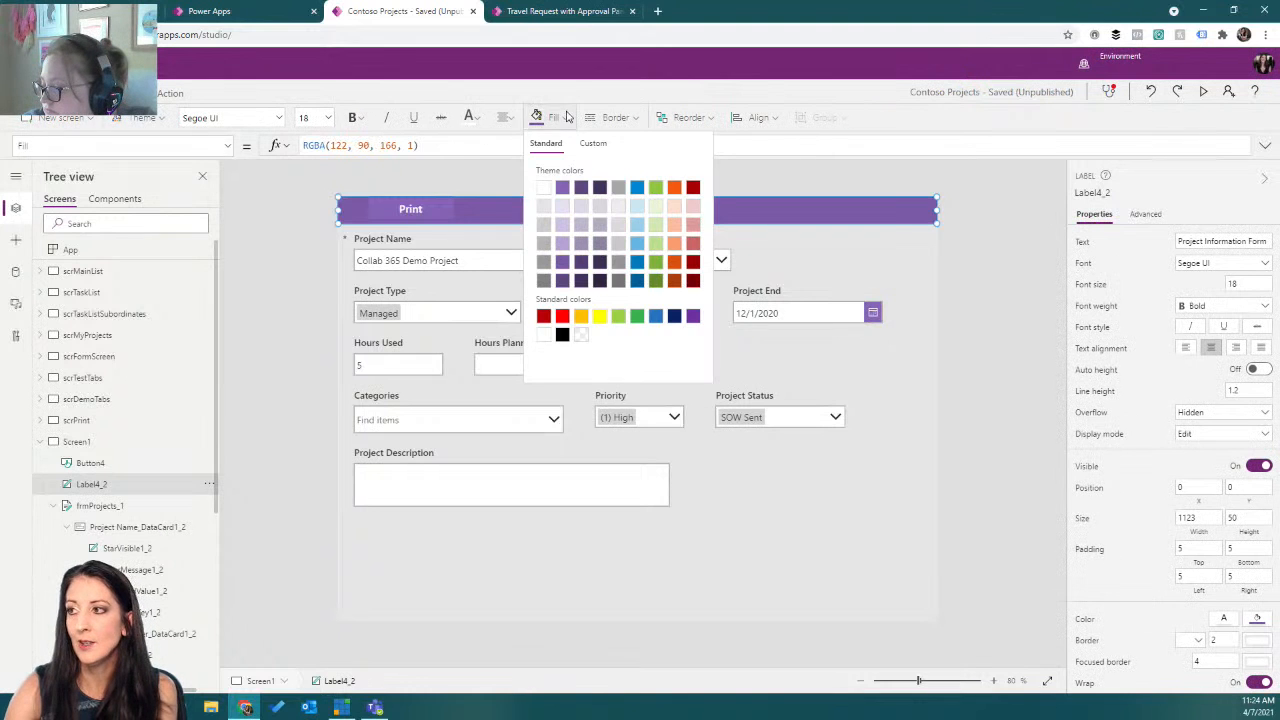
click(581, 334)
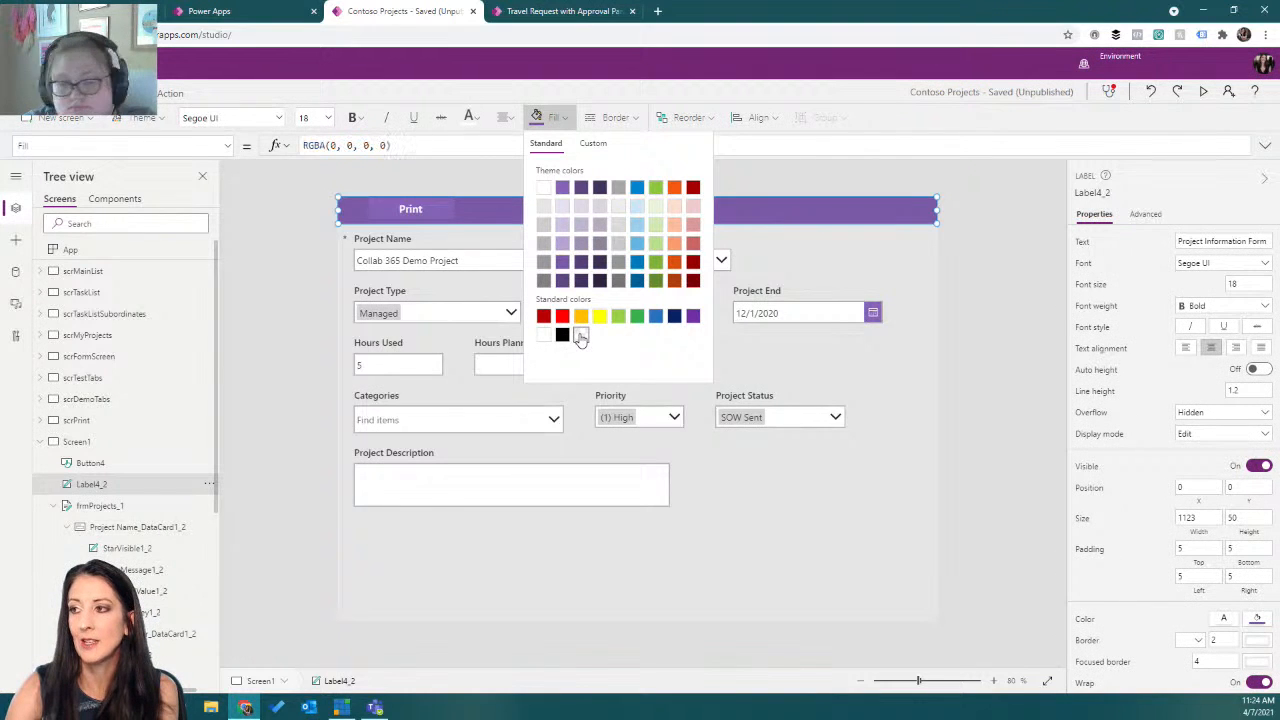
click(1009, 277)
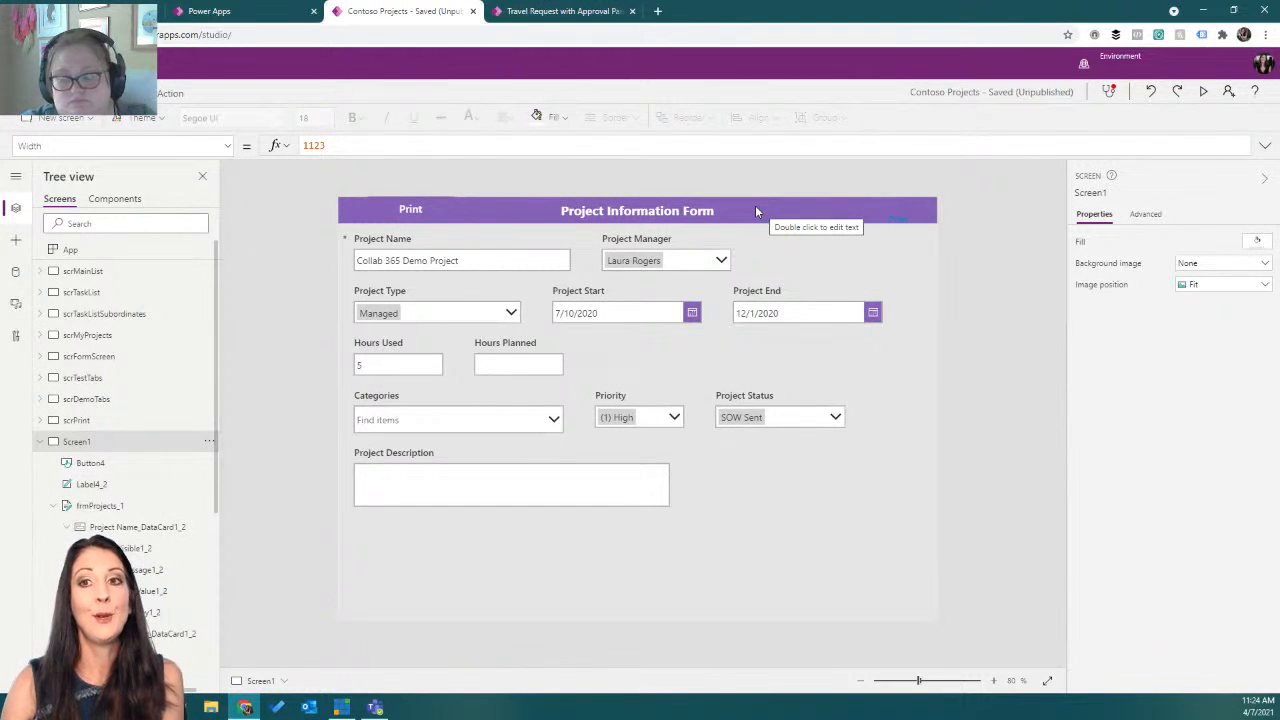
Preview the app again, test the Print button, and cancel the print dialog.
click(1203, 92)
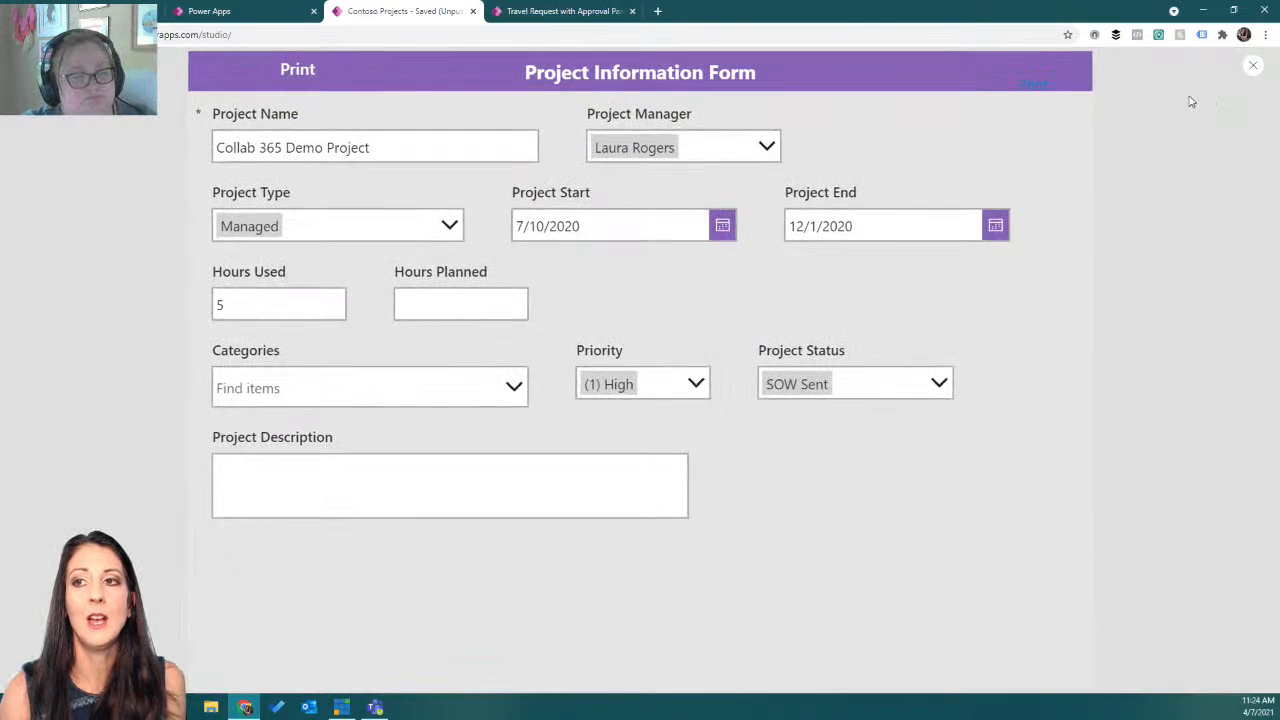
click(323, 77)
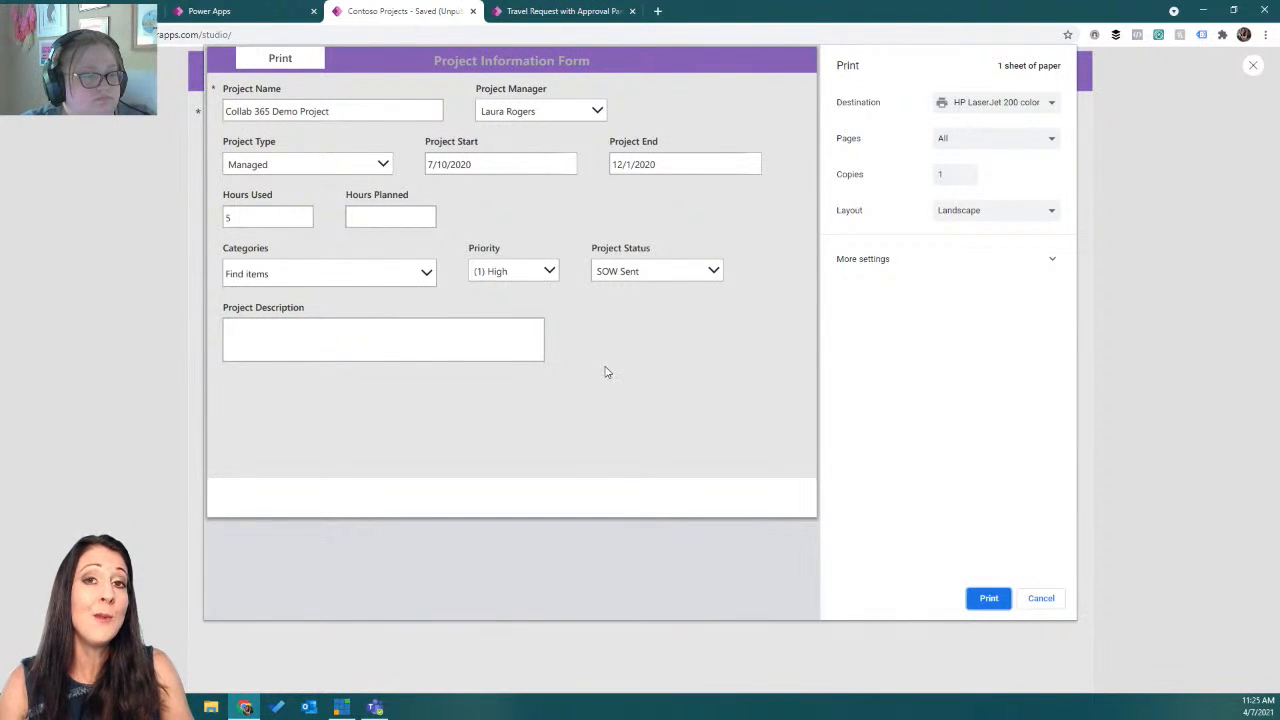
click(1041, 598)
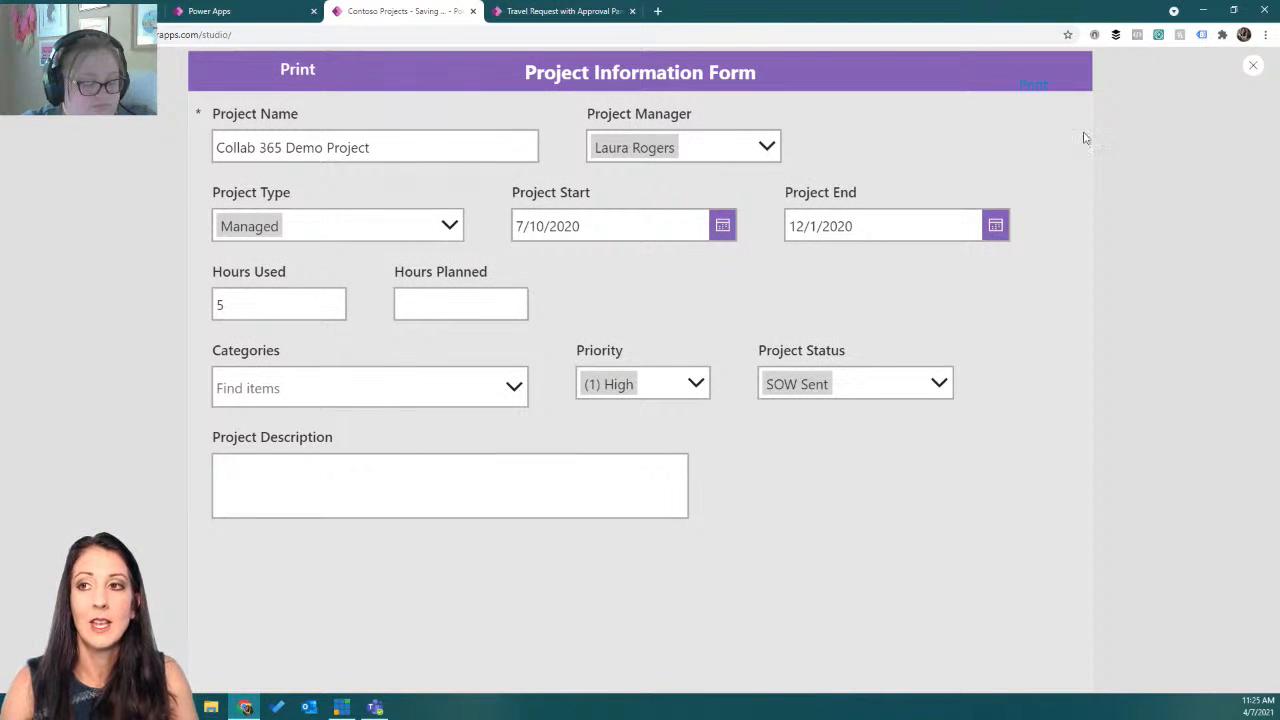
Make the Print button hide itself during printing by setting its Visible property to !Screen1.Printing.
click(1254, 67)
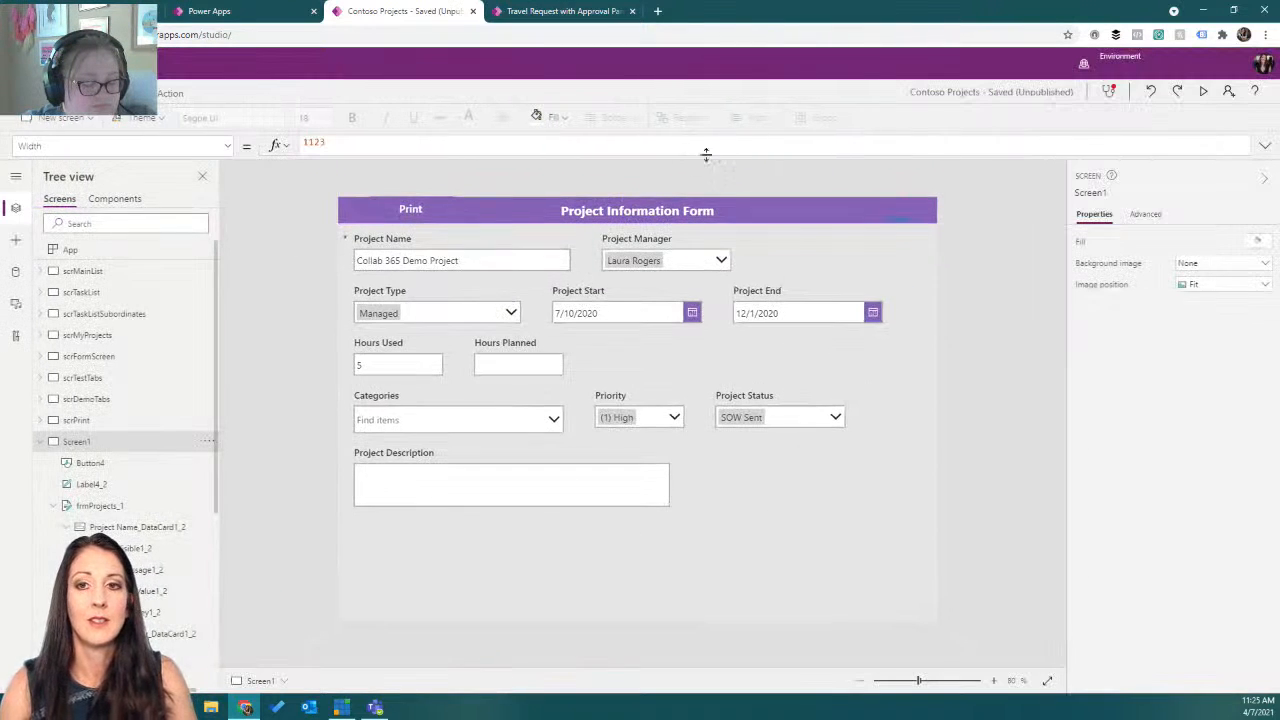
click(420, 211)
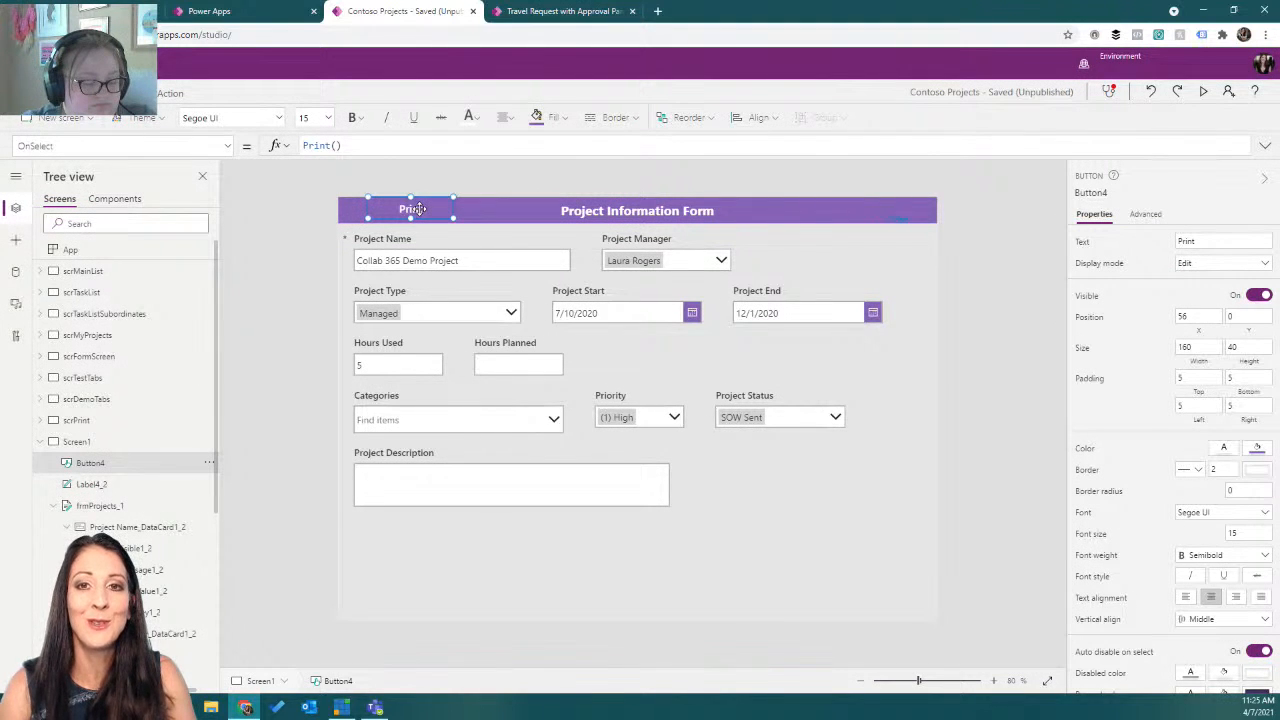
click(228, 146)
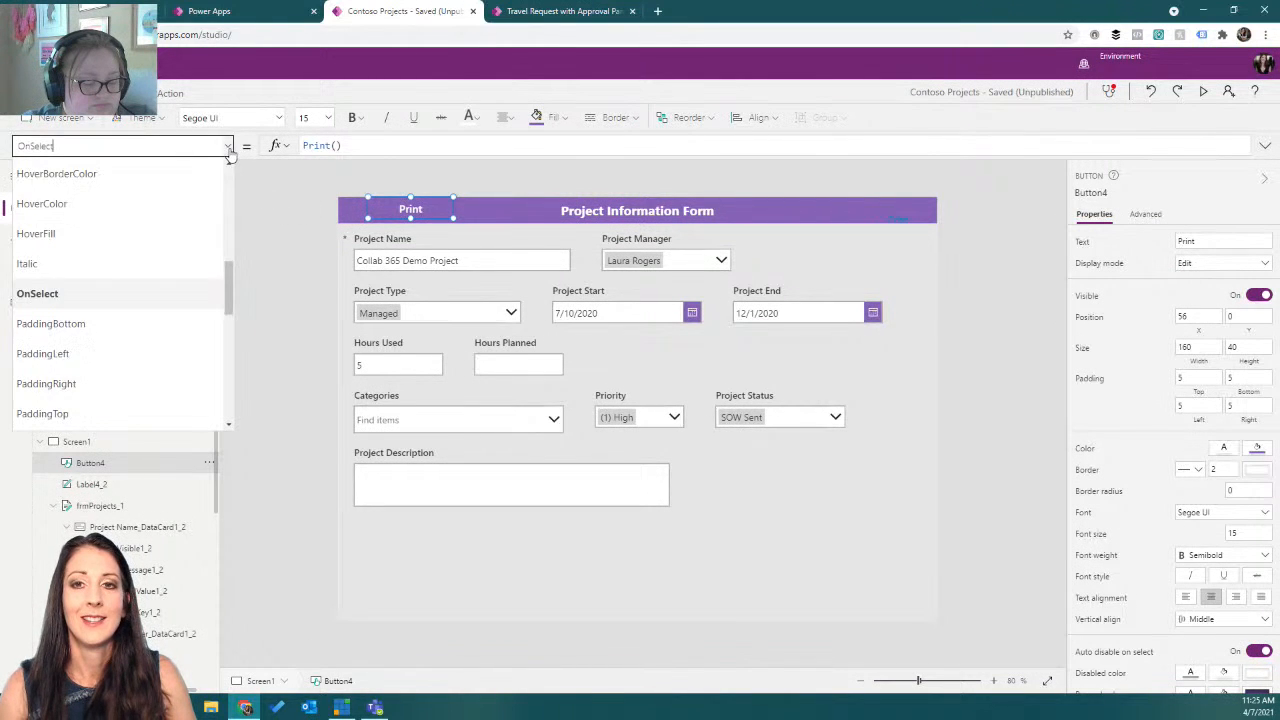
scroll(163, 272, down, 10)
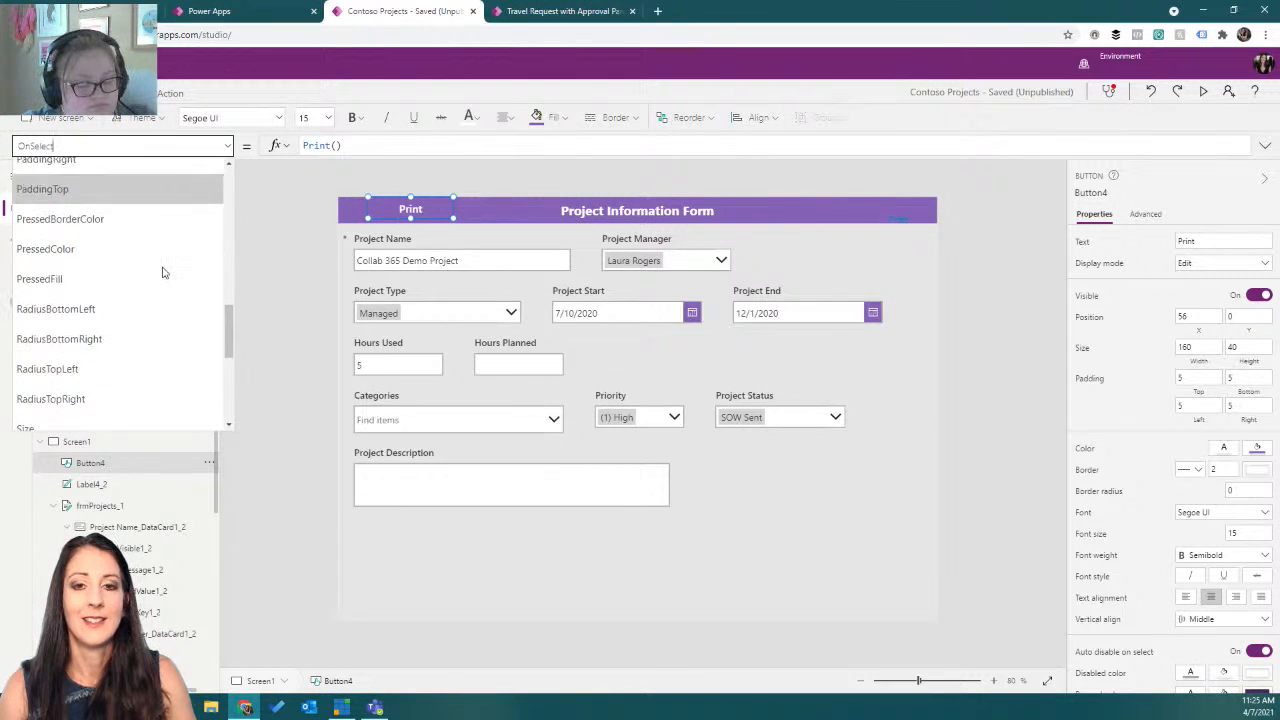
click(120, 326)
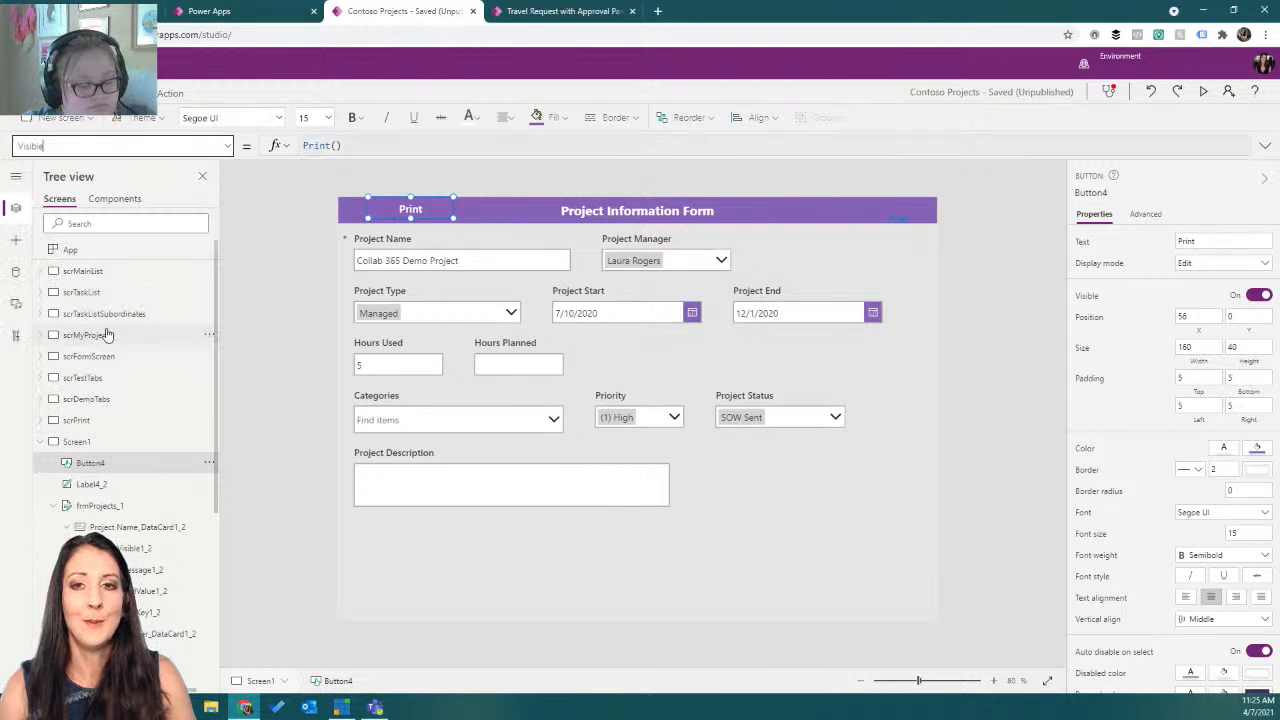
click(350, 147)
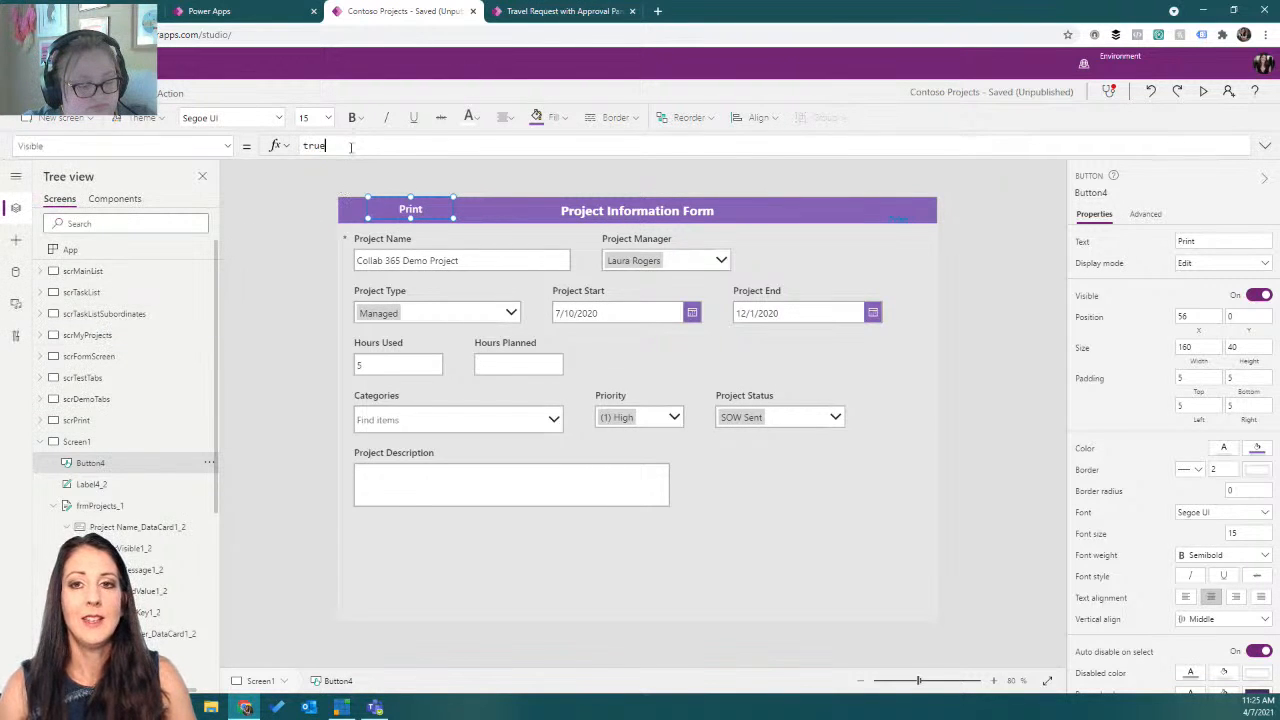
drag(313, 146, 273, 150)
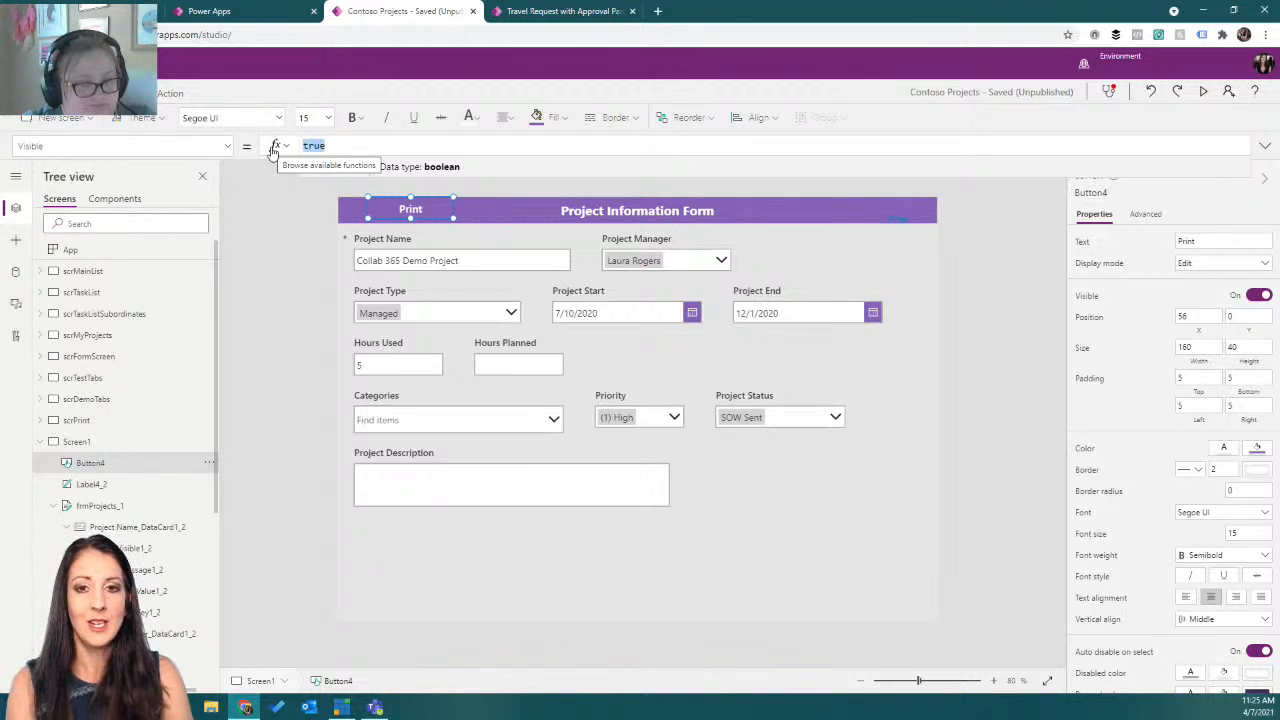
text(screen1)
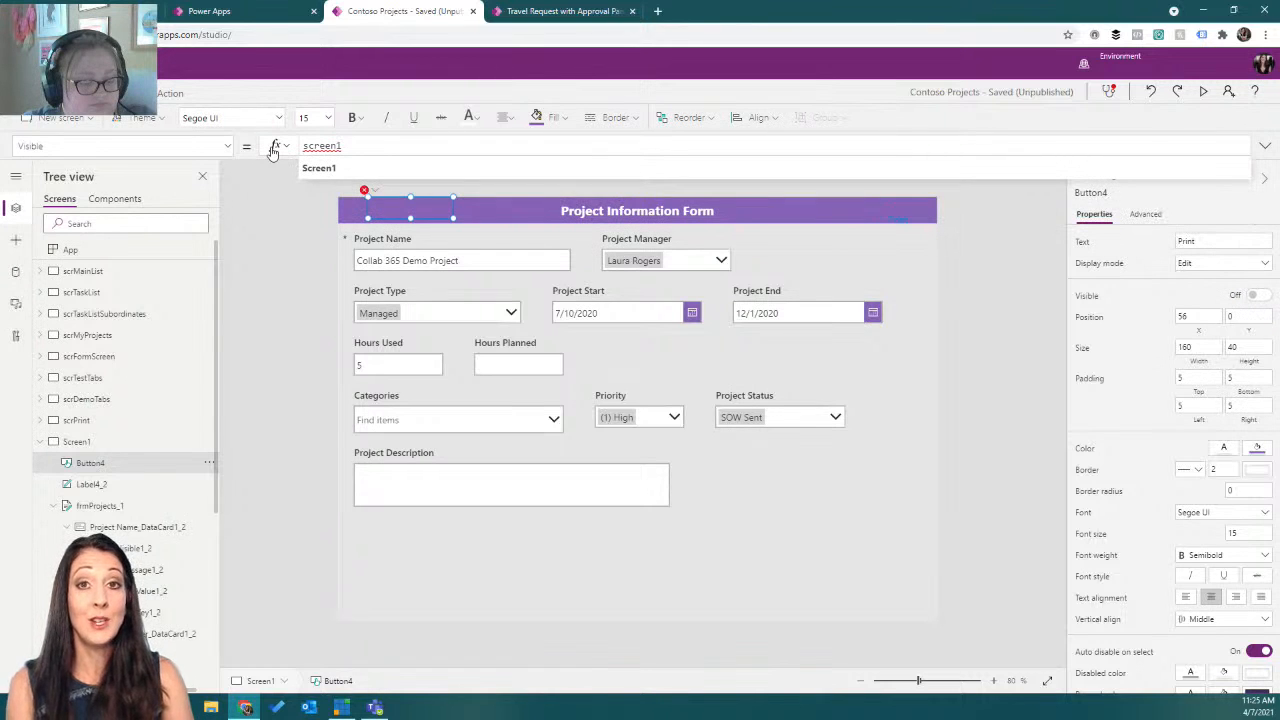
text(.)
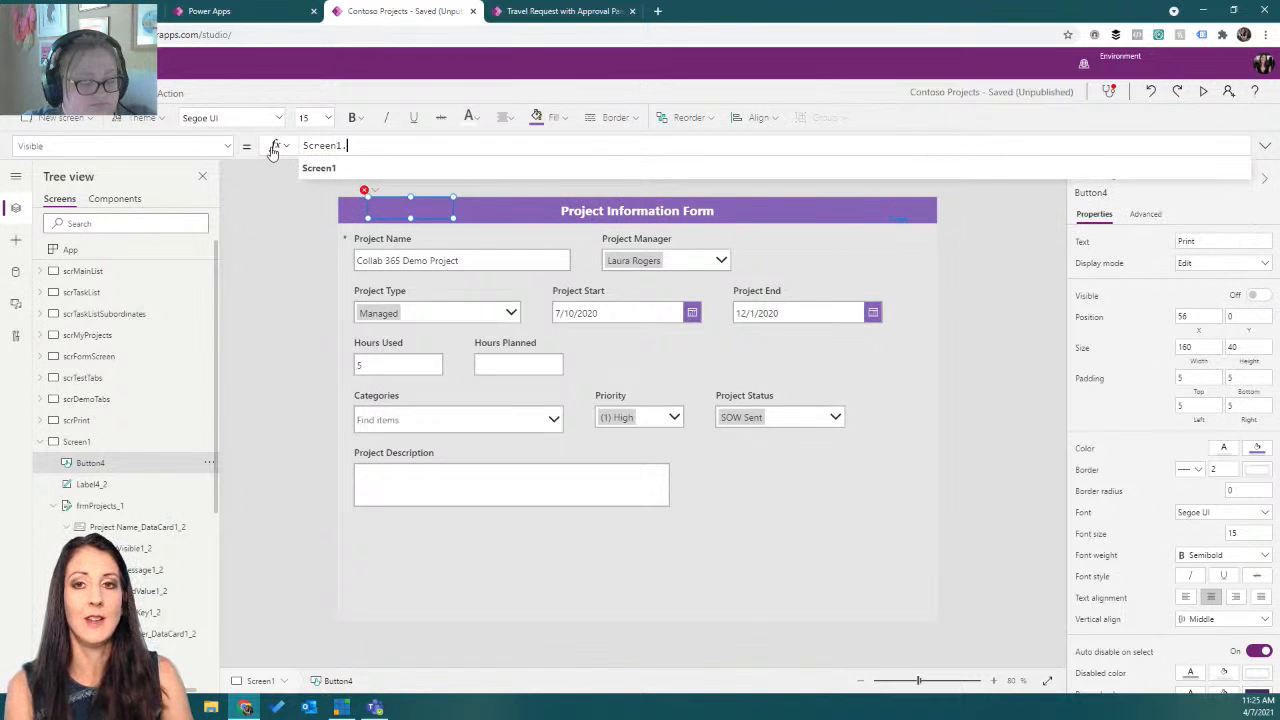
key(Tab)
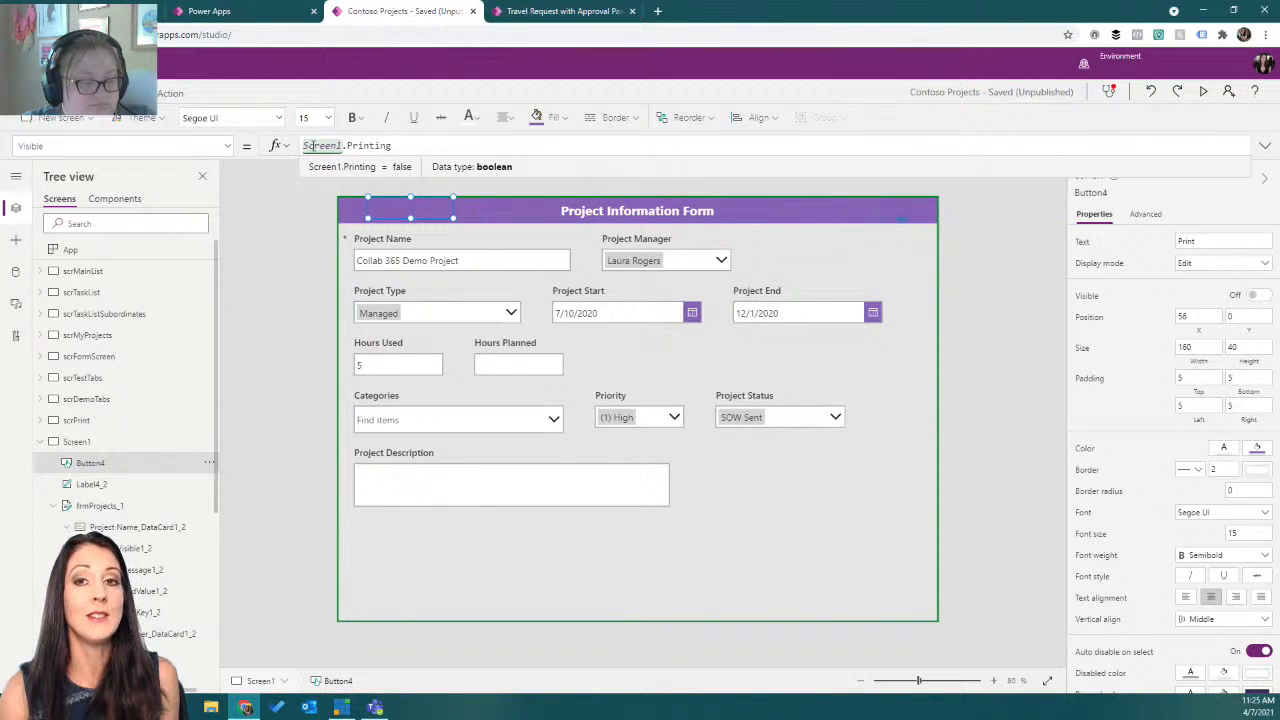
double_click(308, 145)
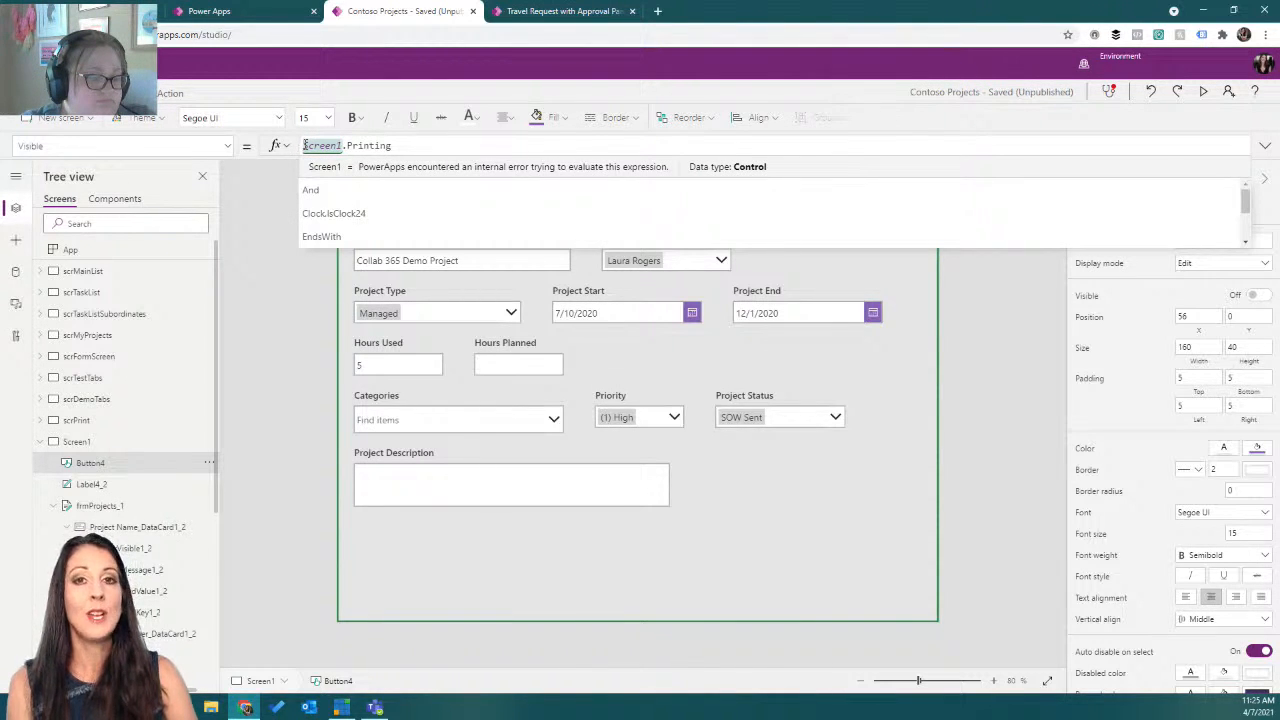
click(305, 145)
text(!)
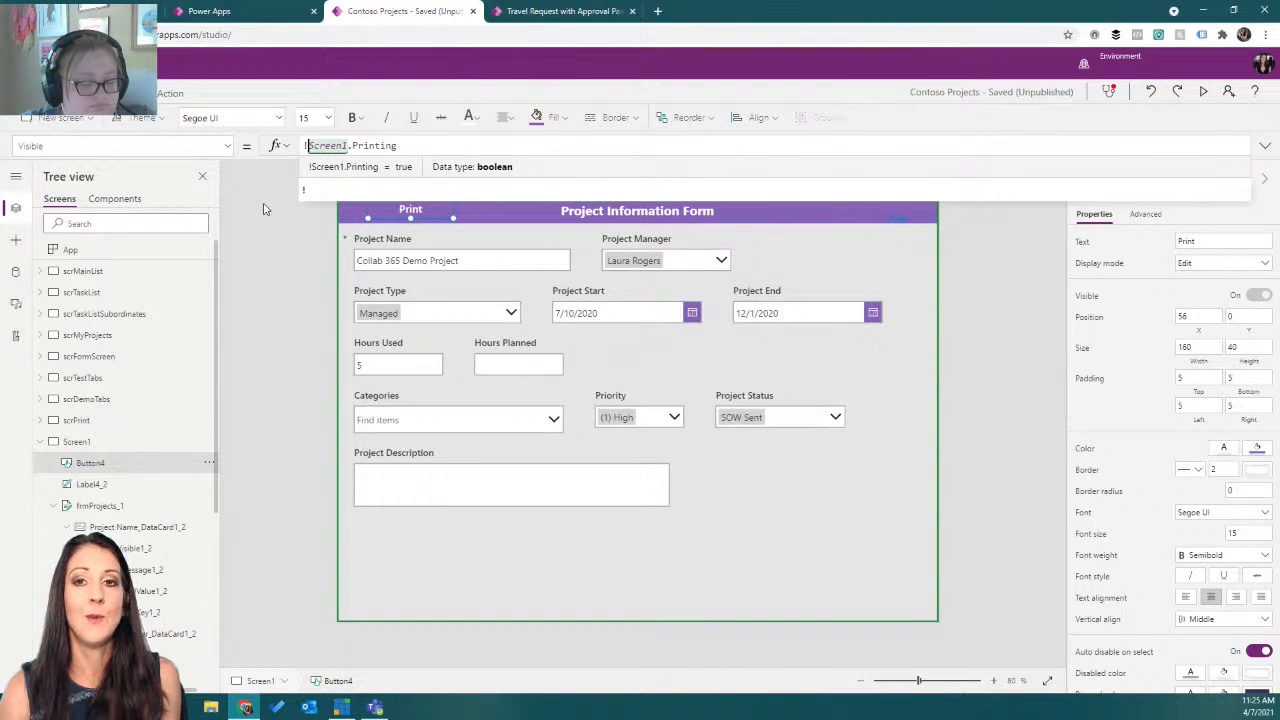
Preview the app, test the Print button to confirm it is hidden in the print preview, and cancel the print dialog.
click(976, 254)
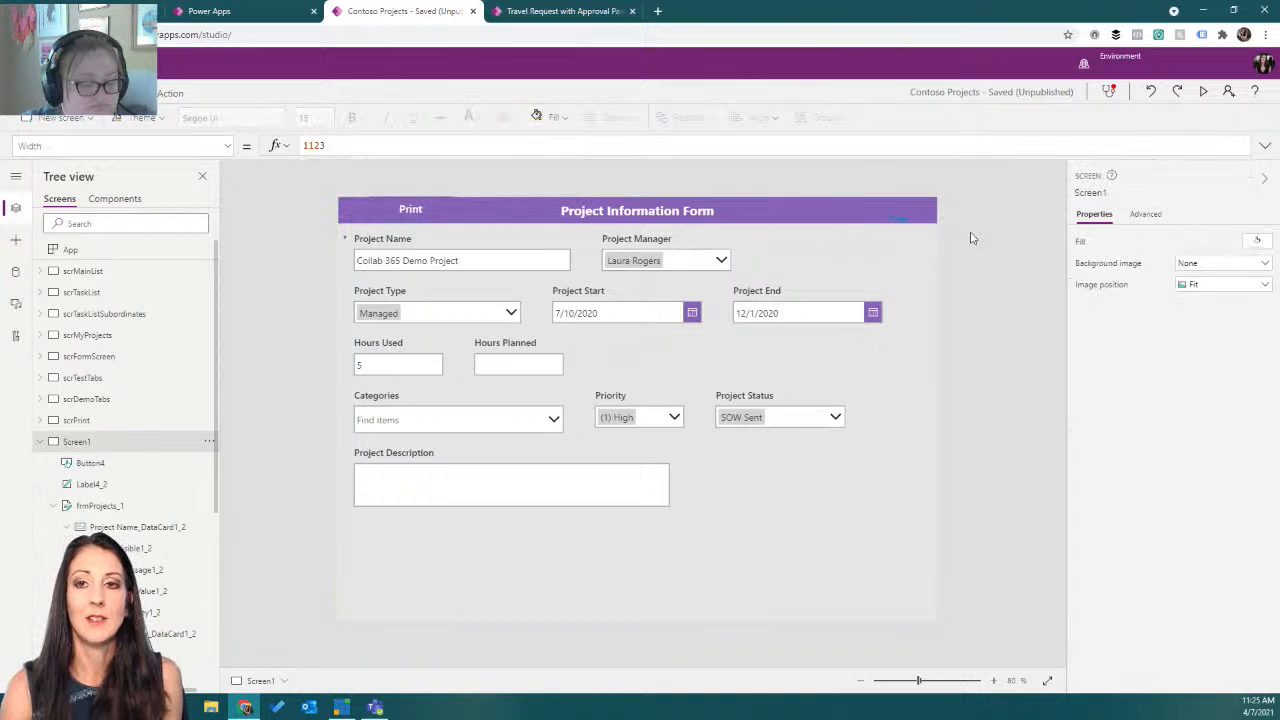
click(1203, 92)
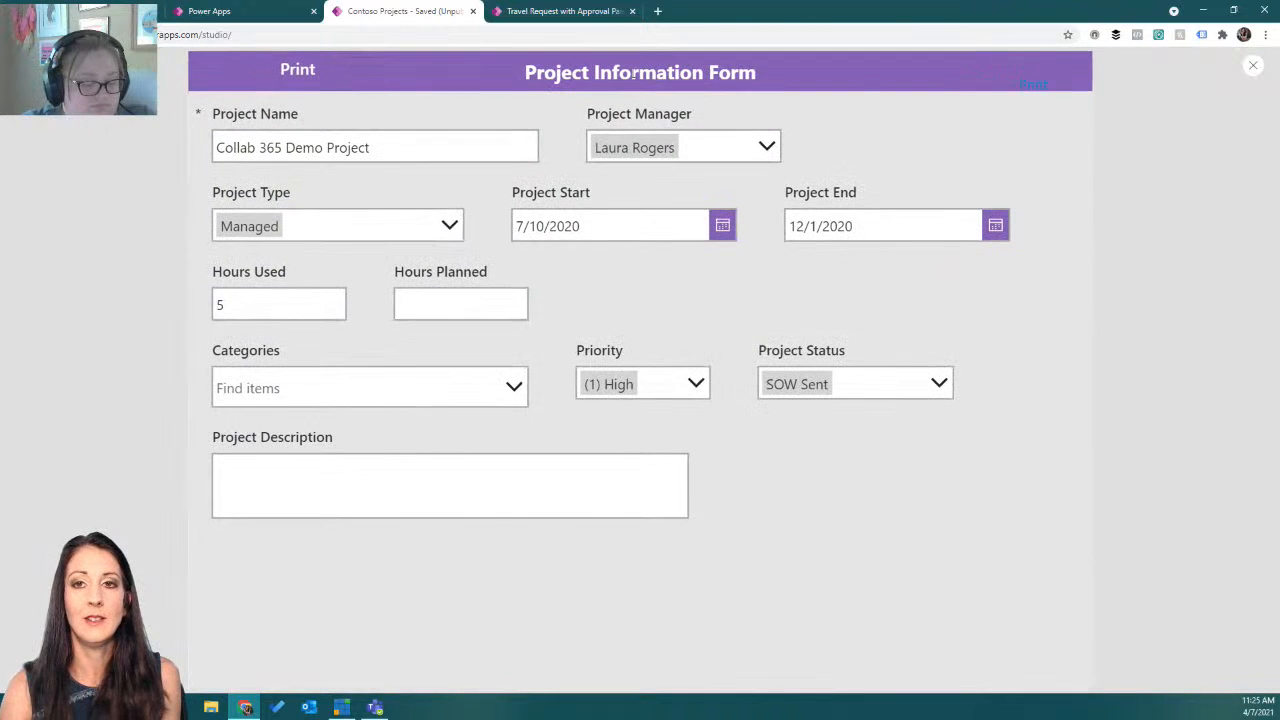
click(291, 79)
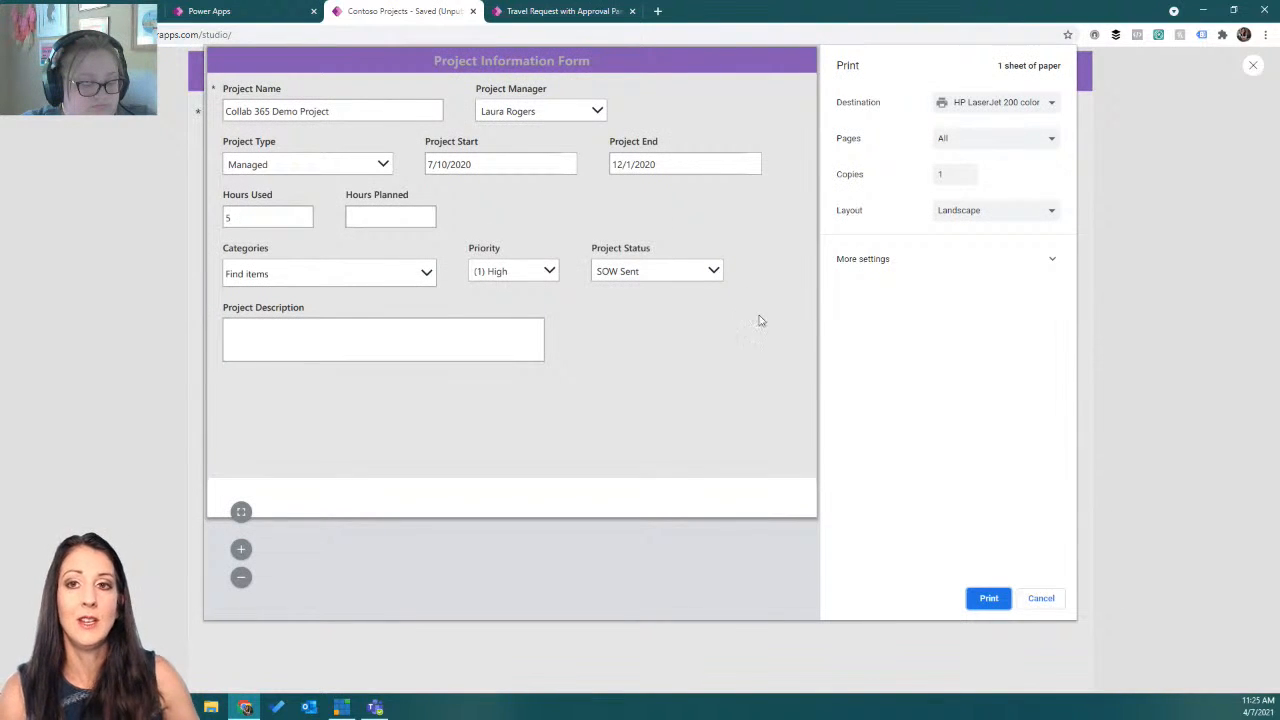
click(1039, 599)
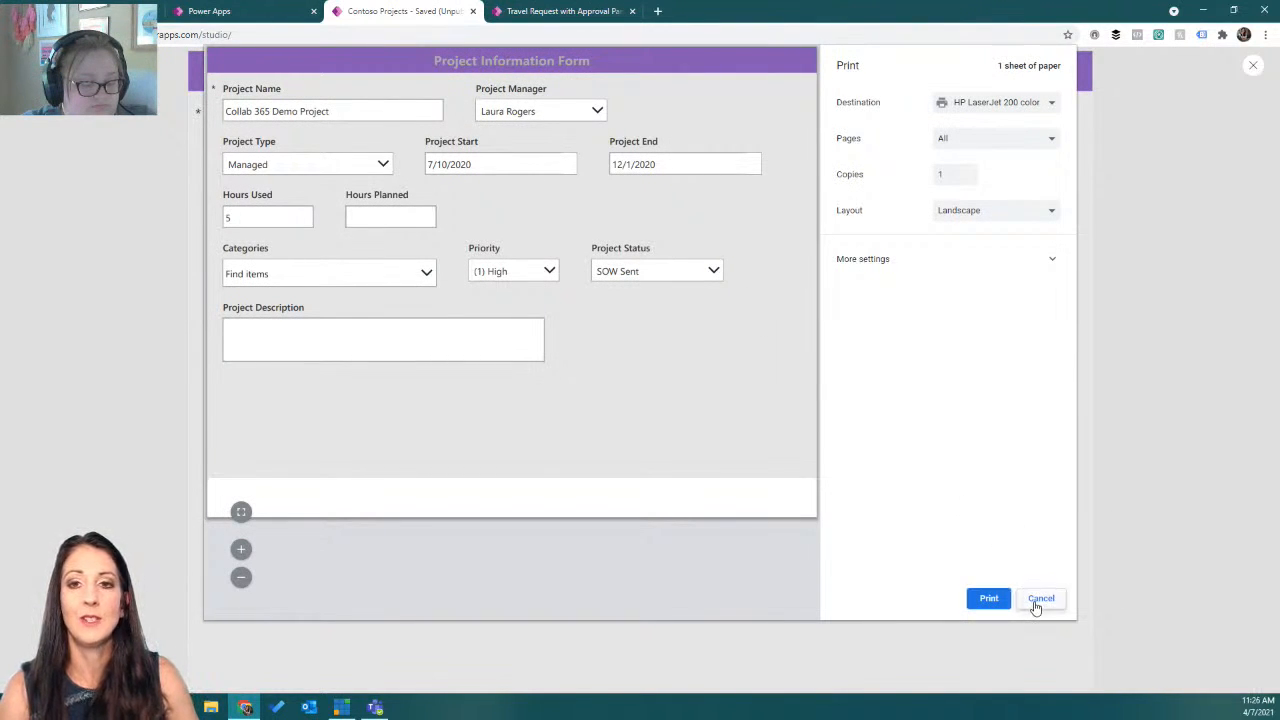
click(1251, 67)
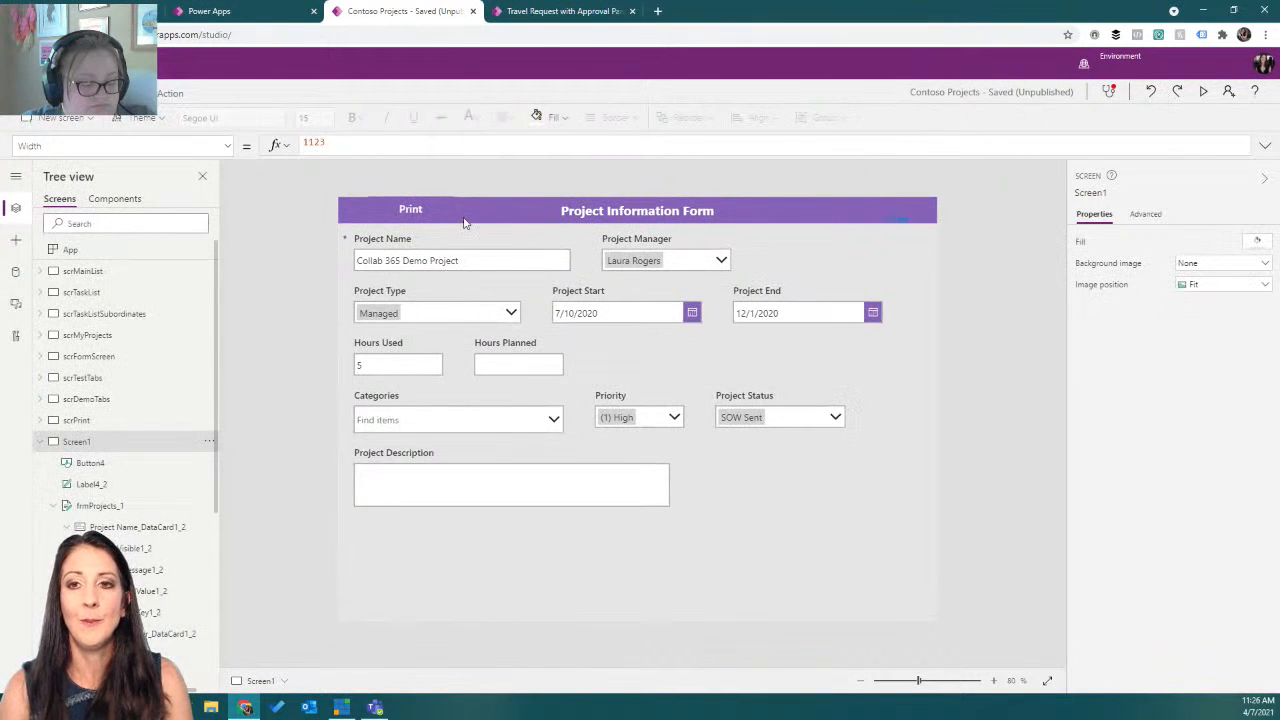
Change the Print button's OnSelect formula to ViewForm(frmProjects_1); Print().
click(410, 211)
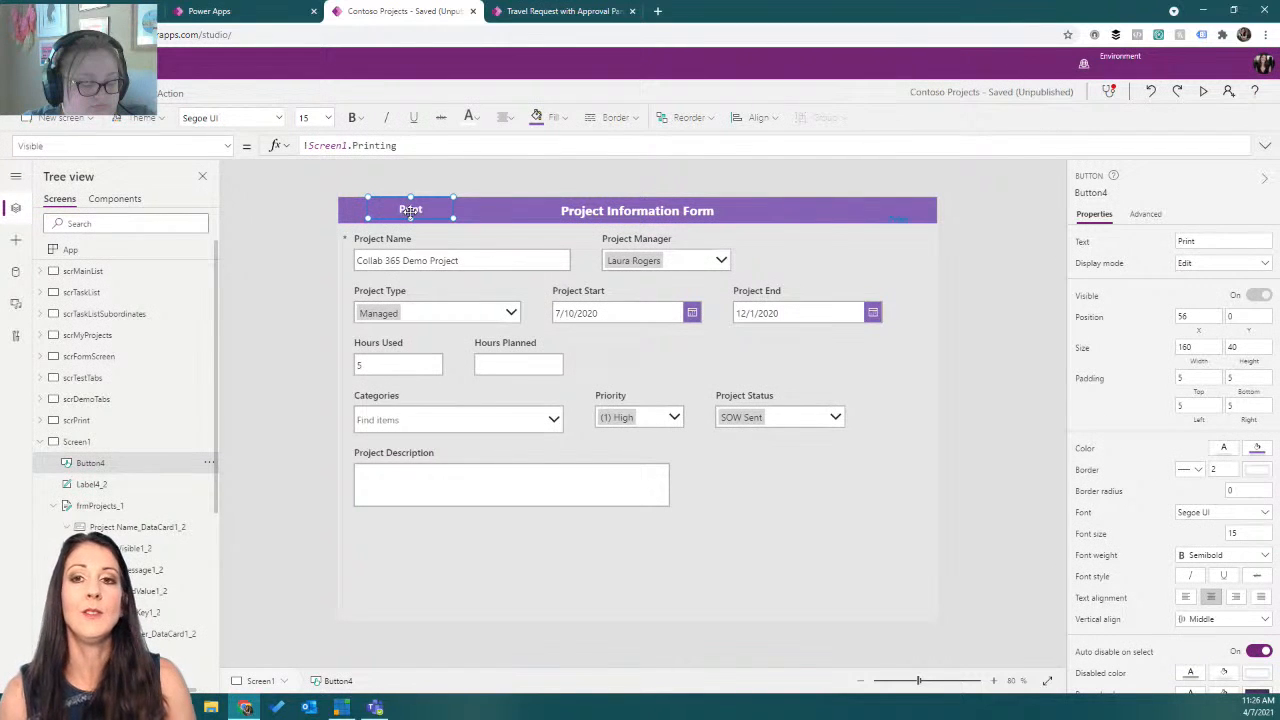
click(226, 146)
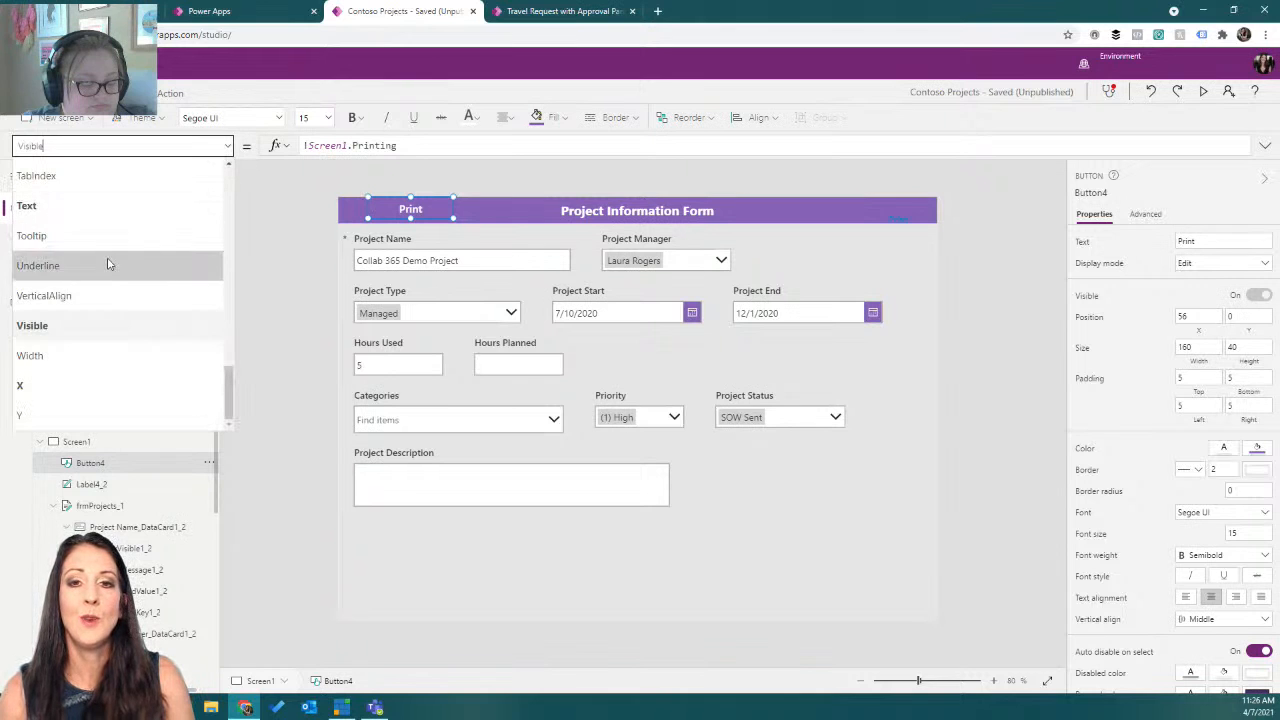
scroll(100, 312, up, 3)
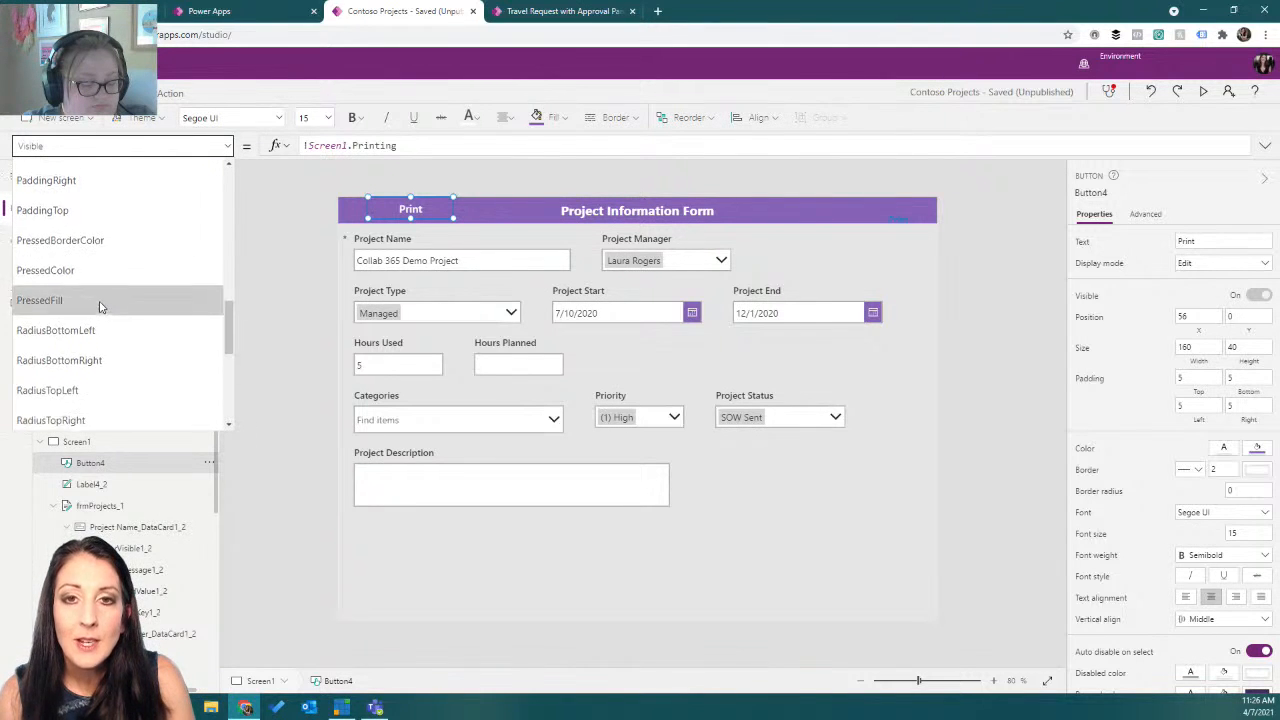
scroll(100, 307, up, 2)
click(100, 290)
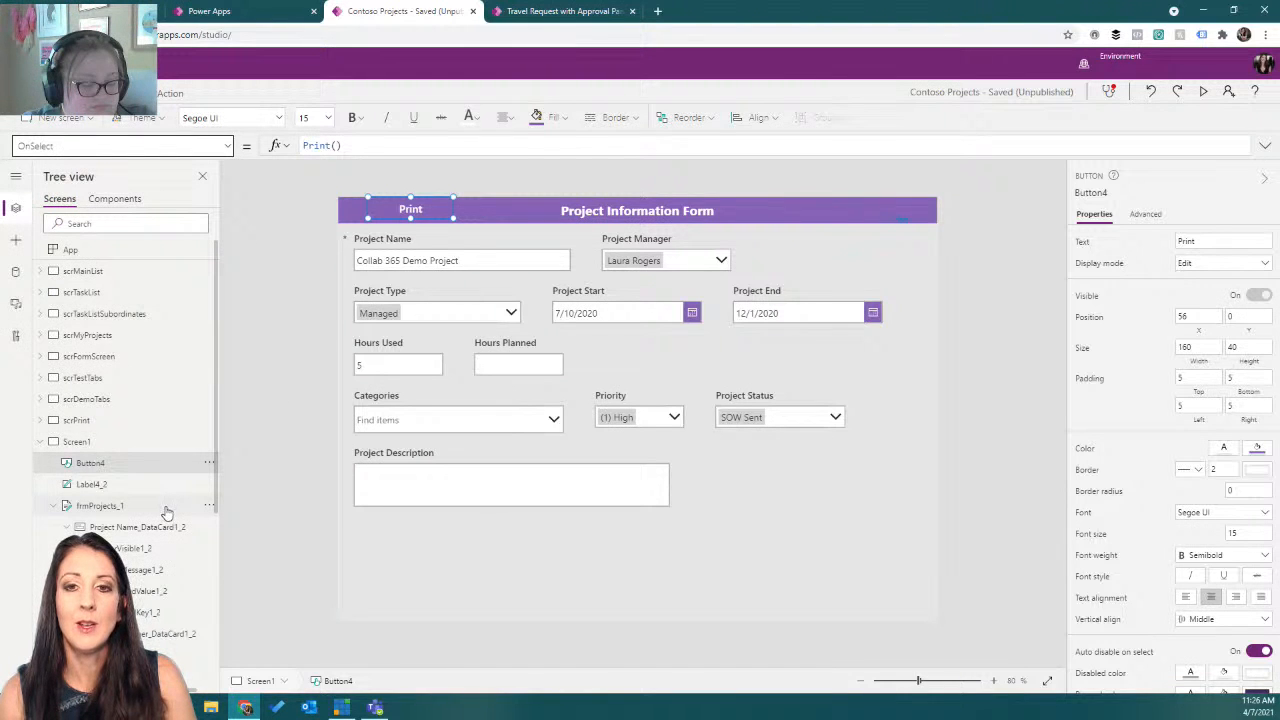
click(306, 145)
text(vi)
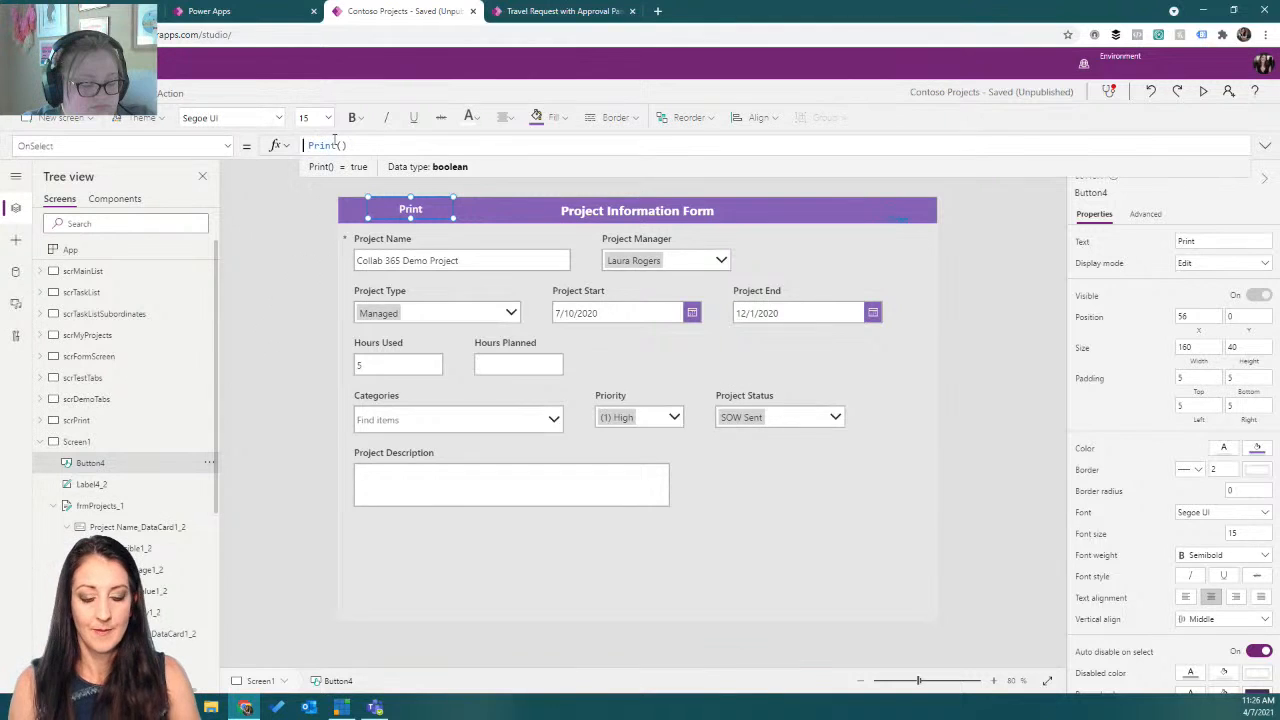
text(ewForm( )
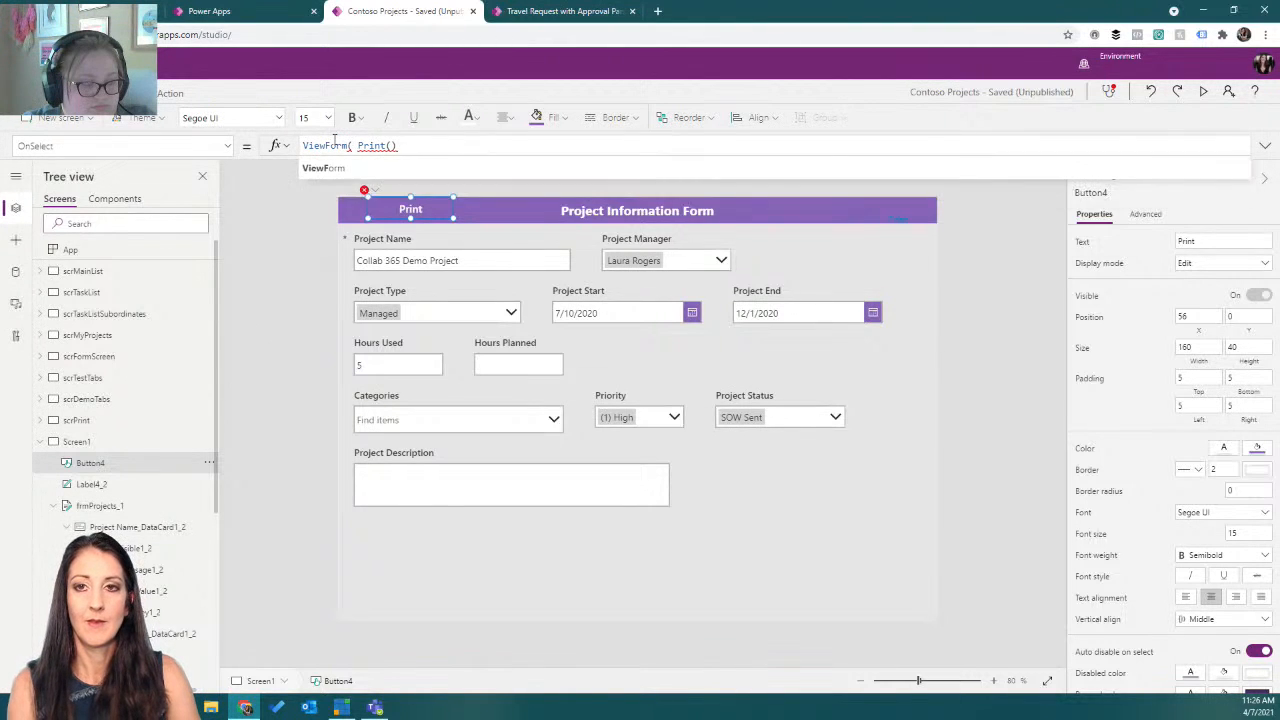
text(frm_p)
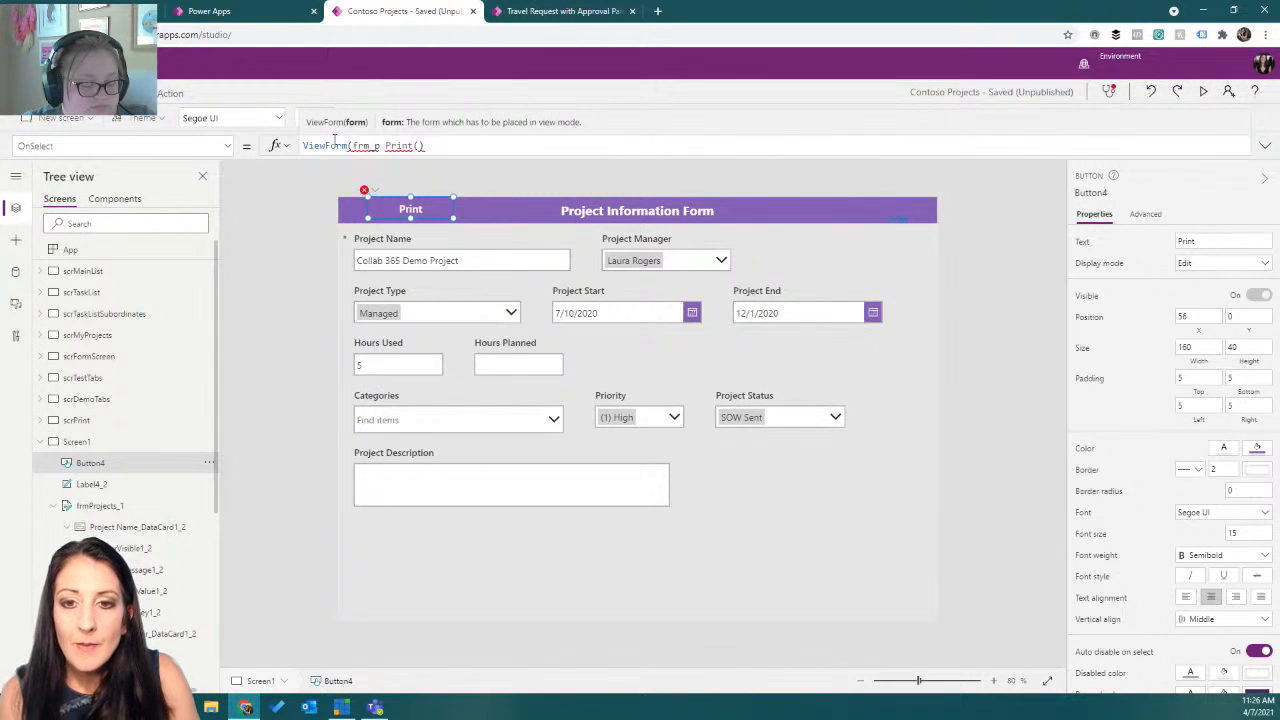
key(BackSpace)
key(BackSpace)
text(P)
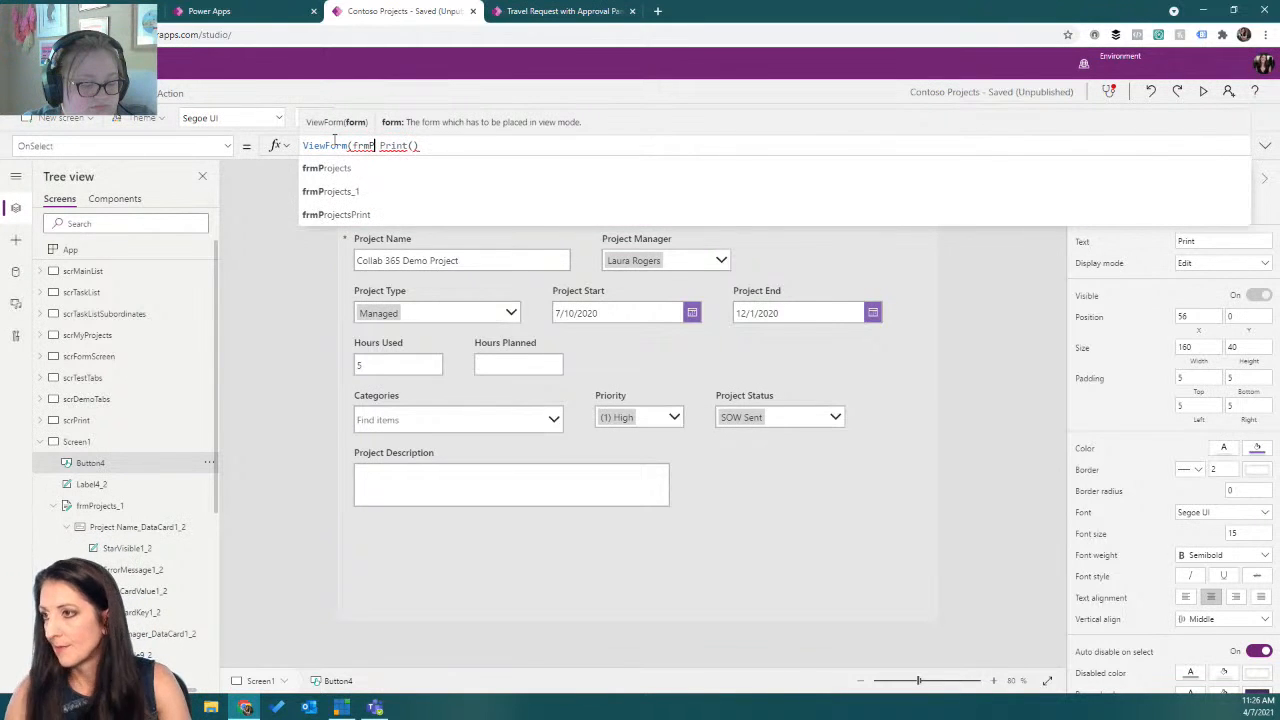
click(331, 191)
text();)
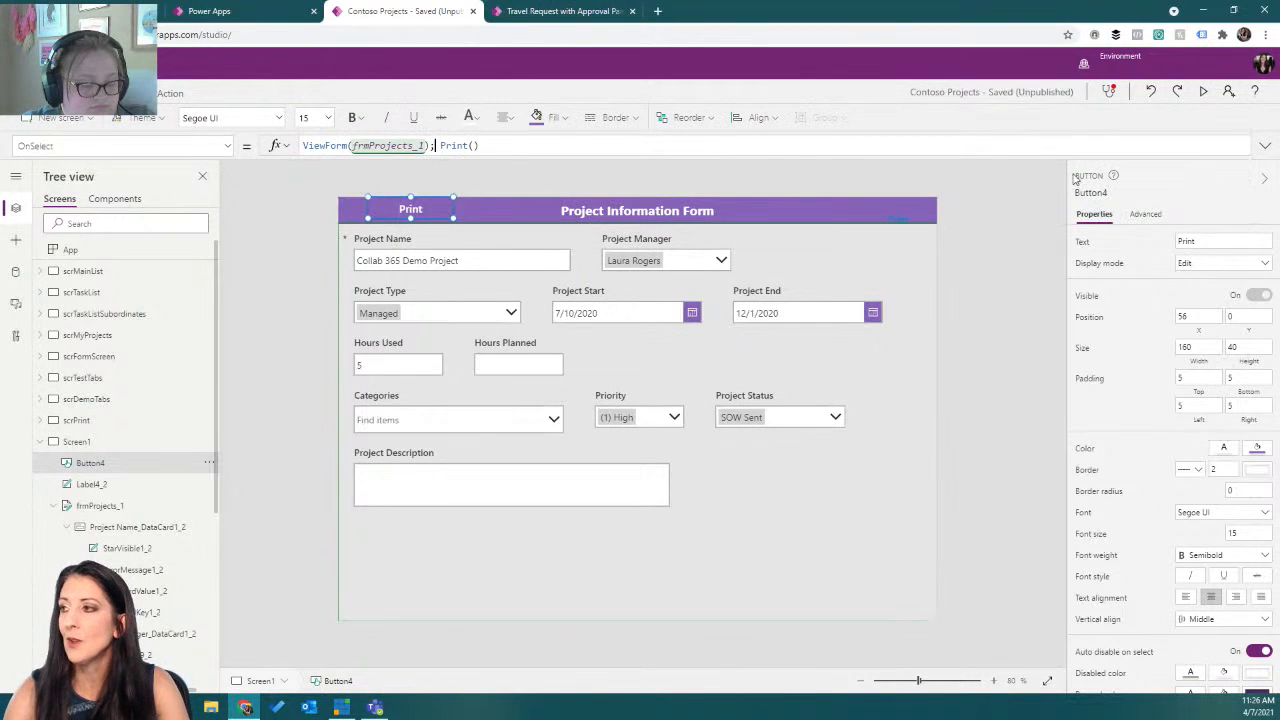
Preview the app, print the form in view mode, cancel the print dialog and close the preview.
click(1203, 92)
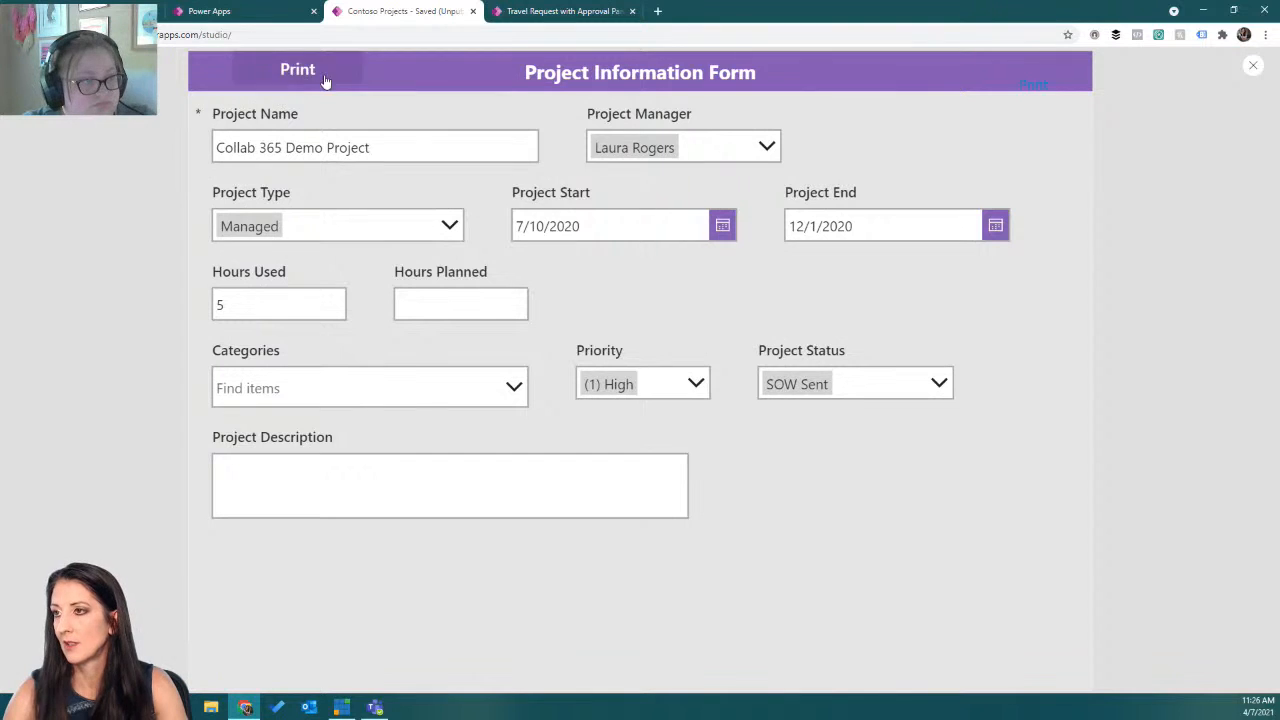
click(334, 73)
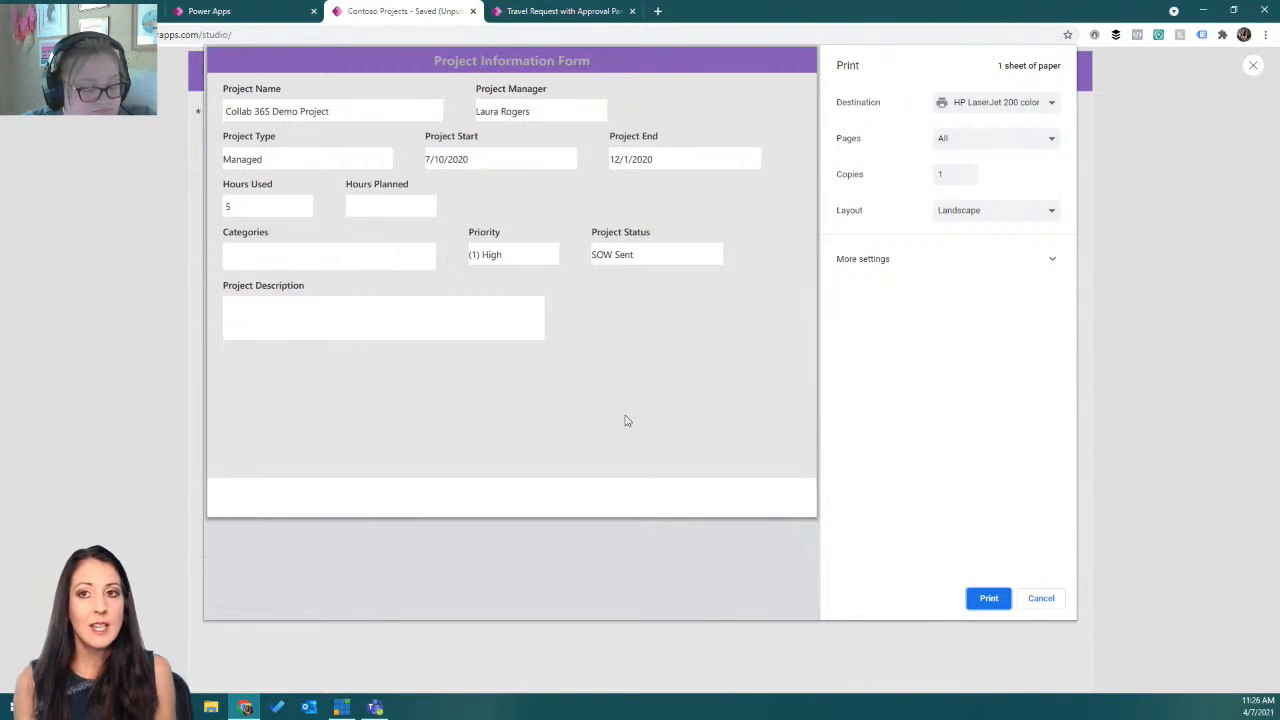
click(1030, 603)
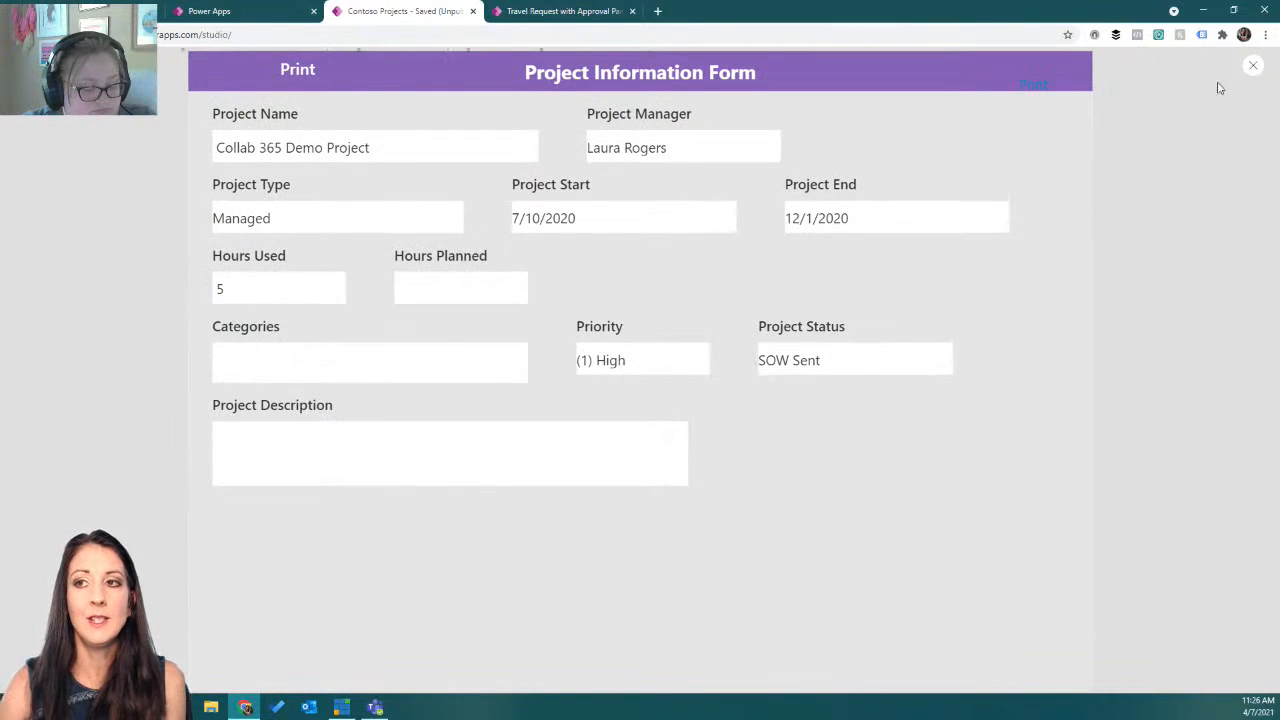
click(1250, 68)
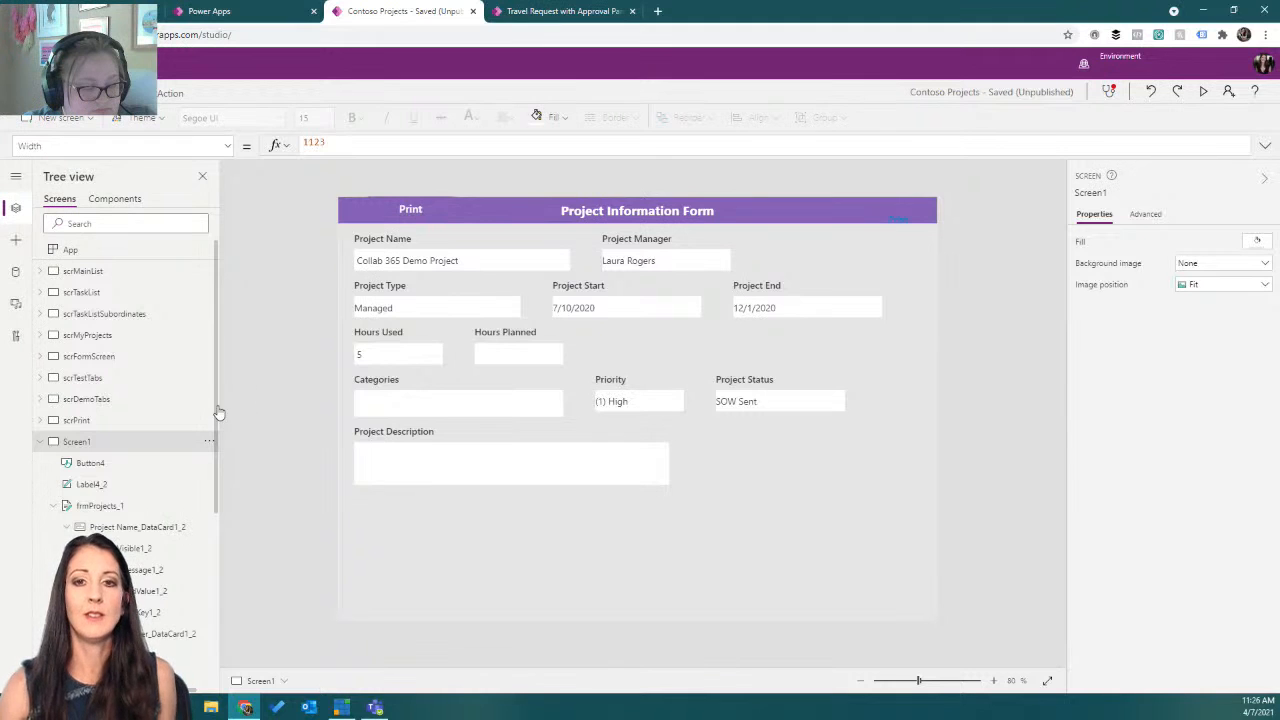
Add a new screen using the Portrait print layout.
click(64, 118)
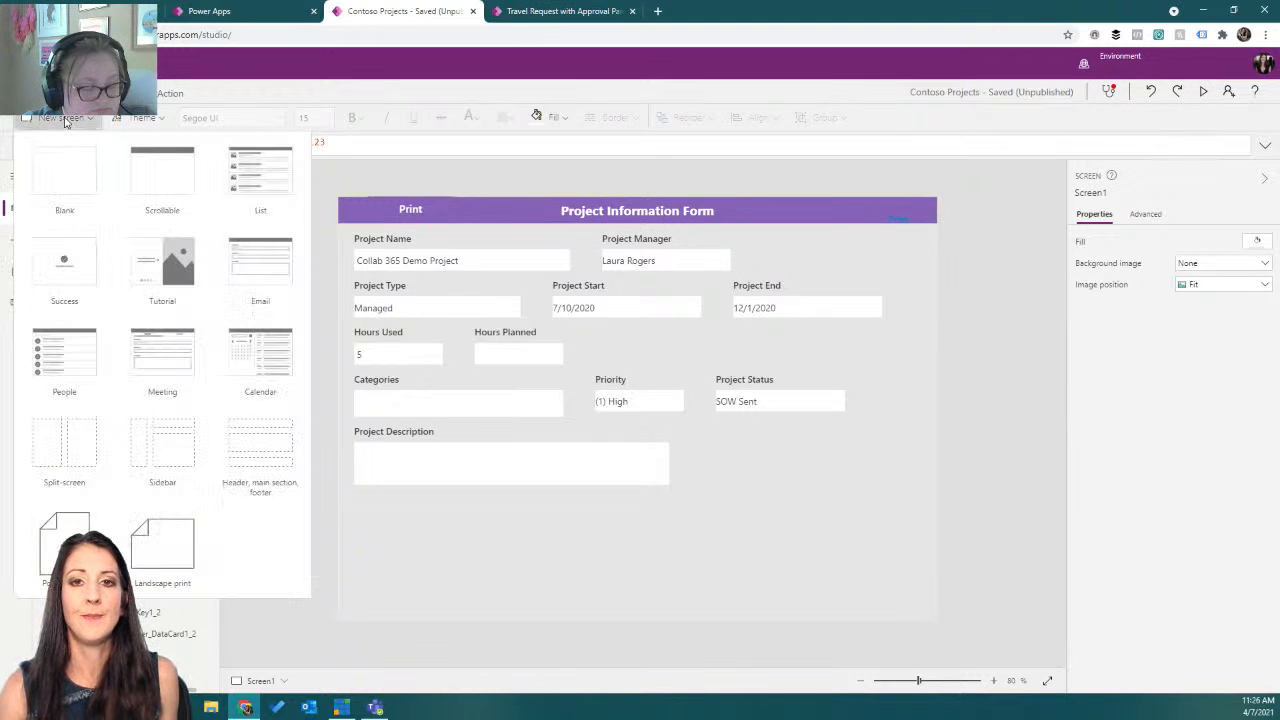
click(58, 538)
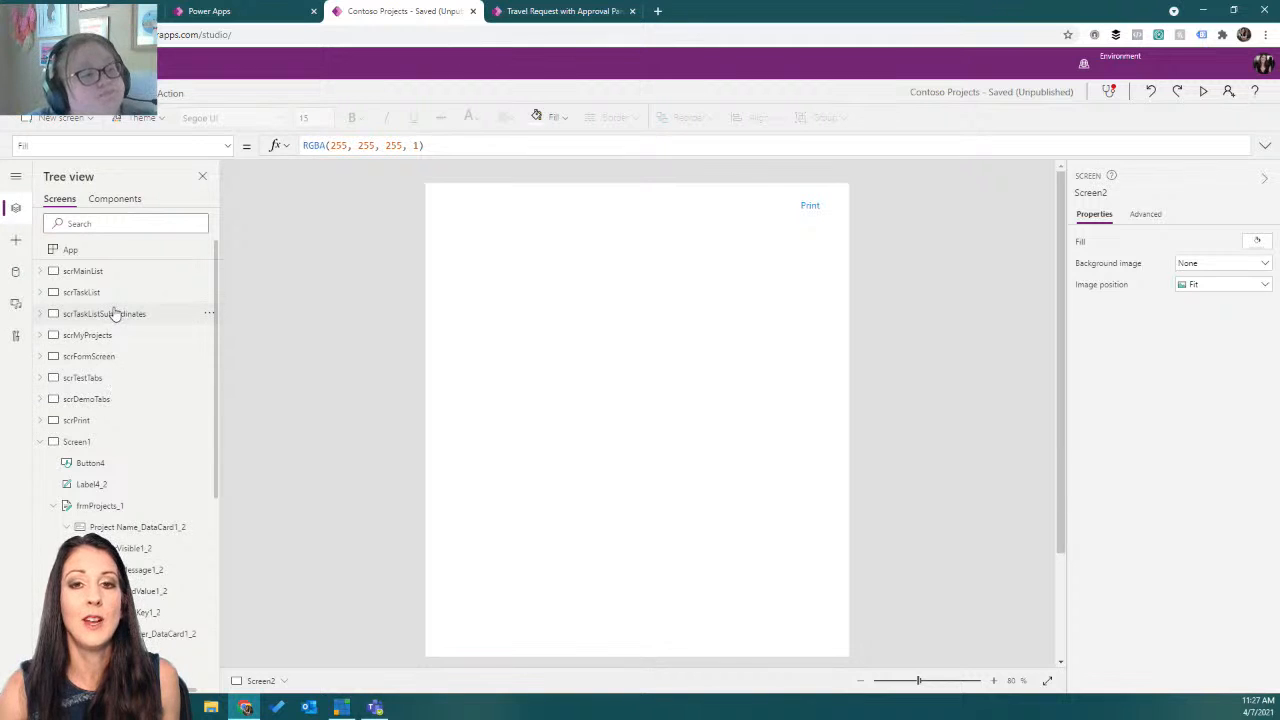
Copy all controls from scrFormScreen and paste them onto the new Screen2.
click(113, 356)
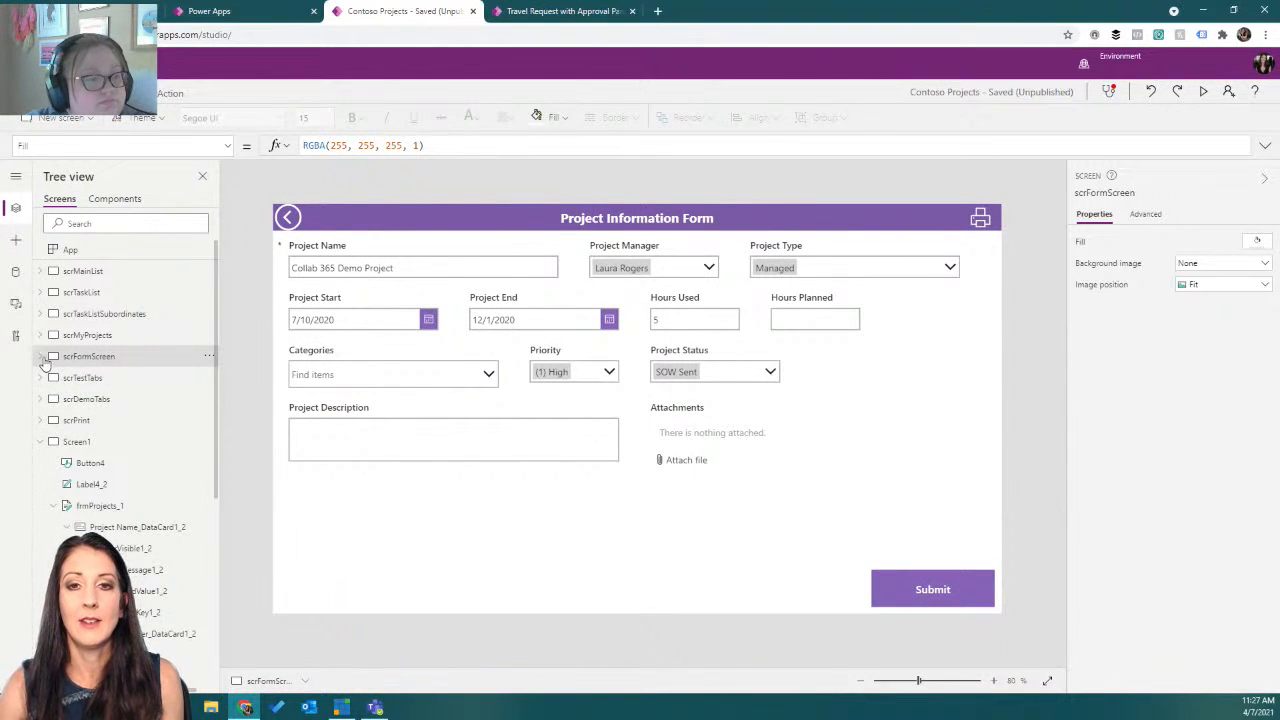
click(42, 358)
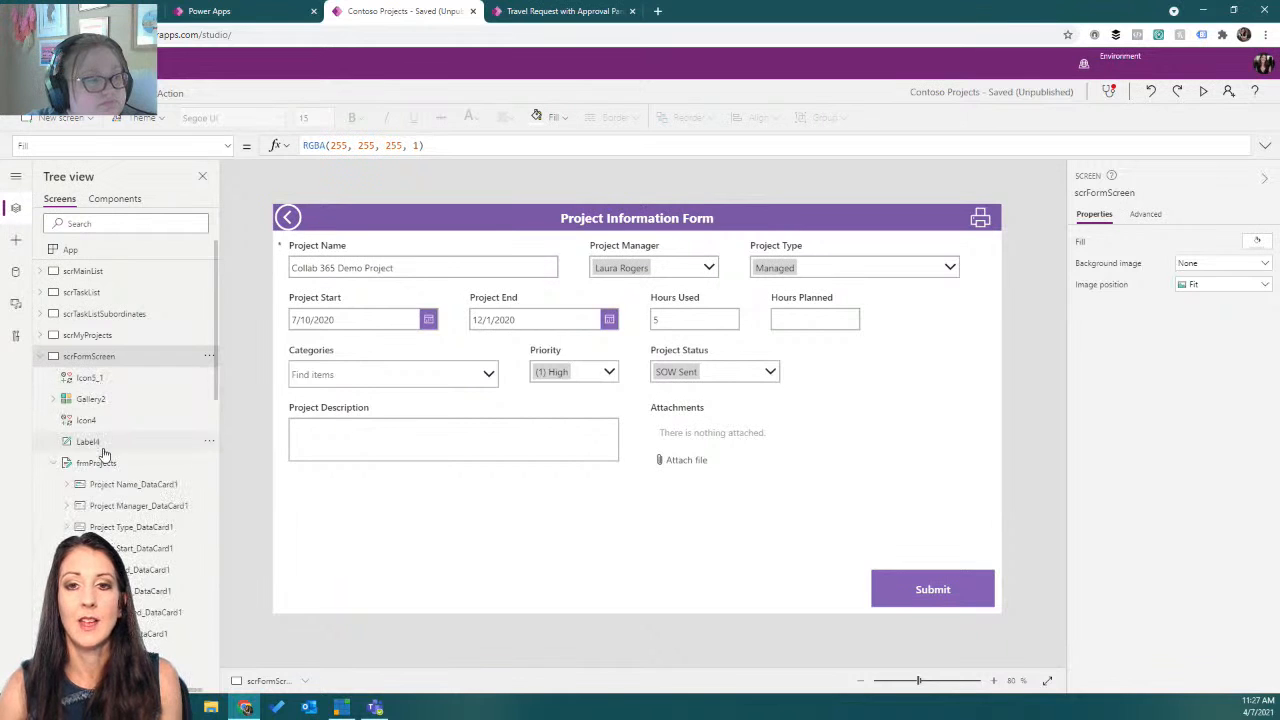
click(358, 225)
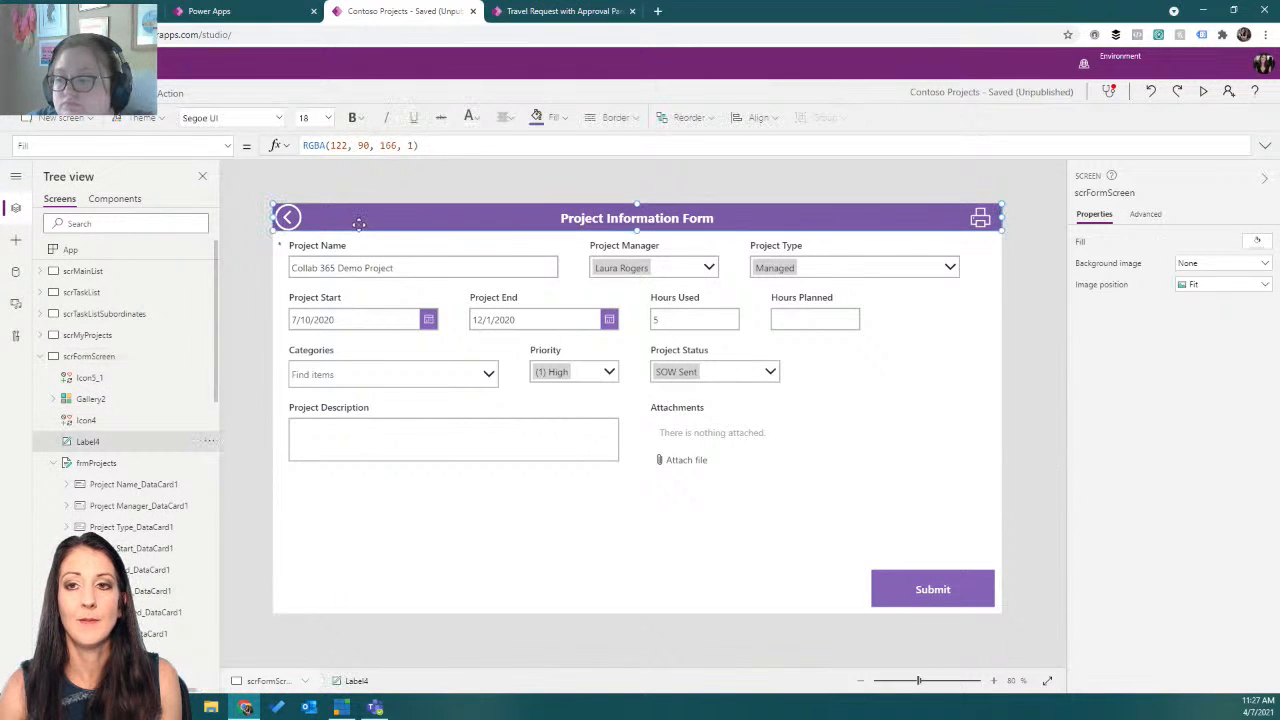
key(ctrl+a)
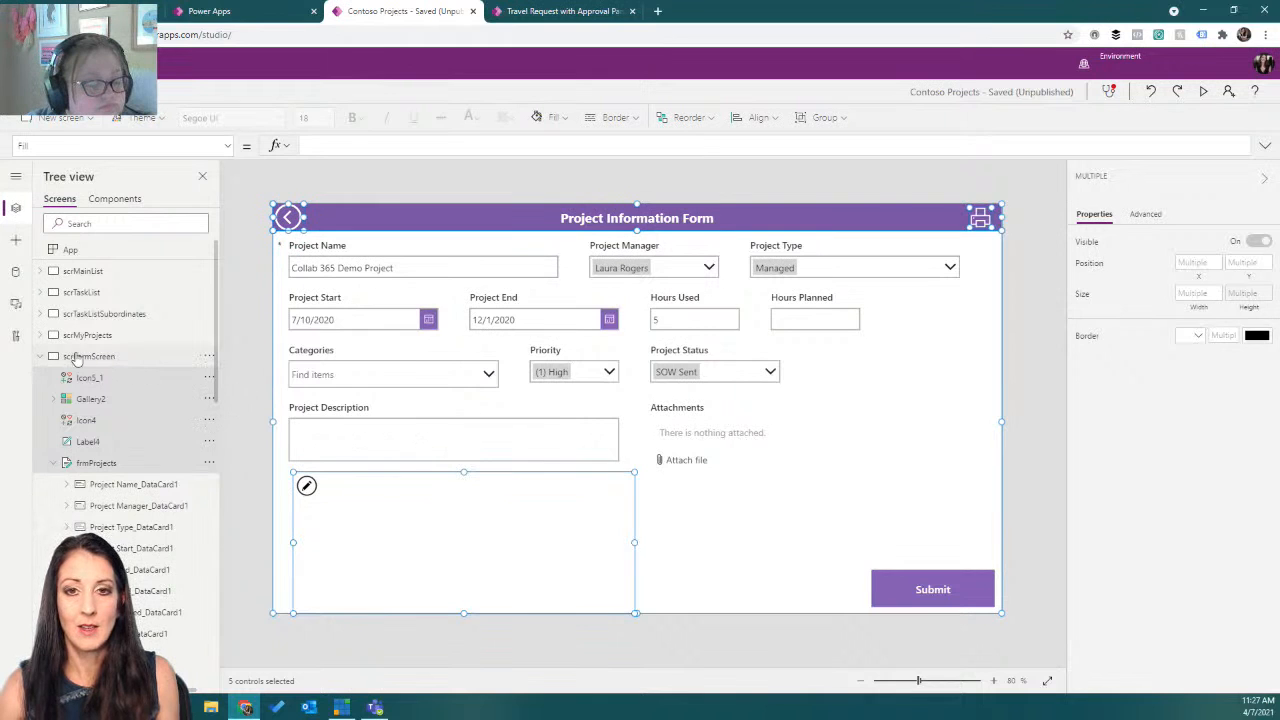
click(40, 356)
scroll(133, 390, down, 5)
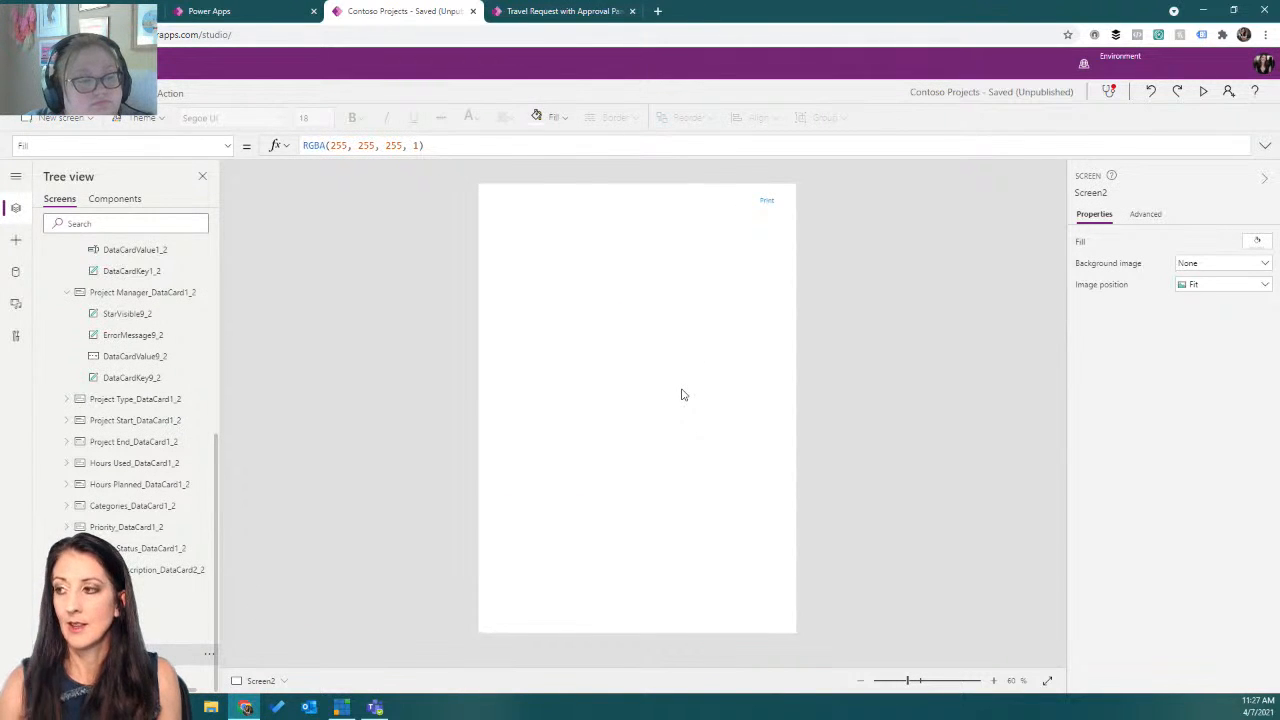
key(ctrl+v)
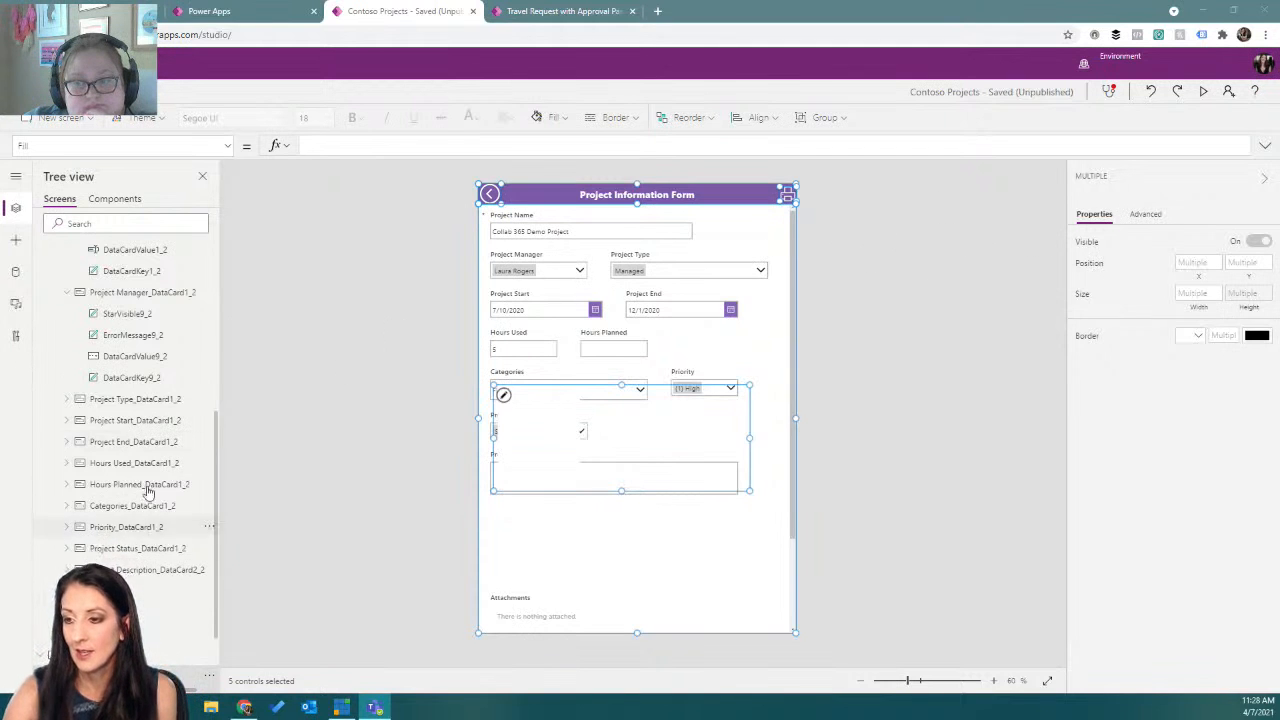
Preview Screen1, print the form, choose Save as PDF as the destination and expand the more settings.
scroll(143, 400, up, 10)
click(98, 433)
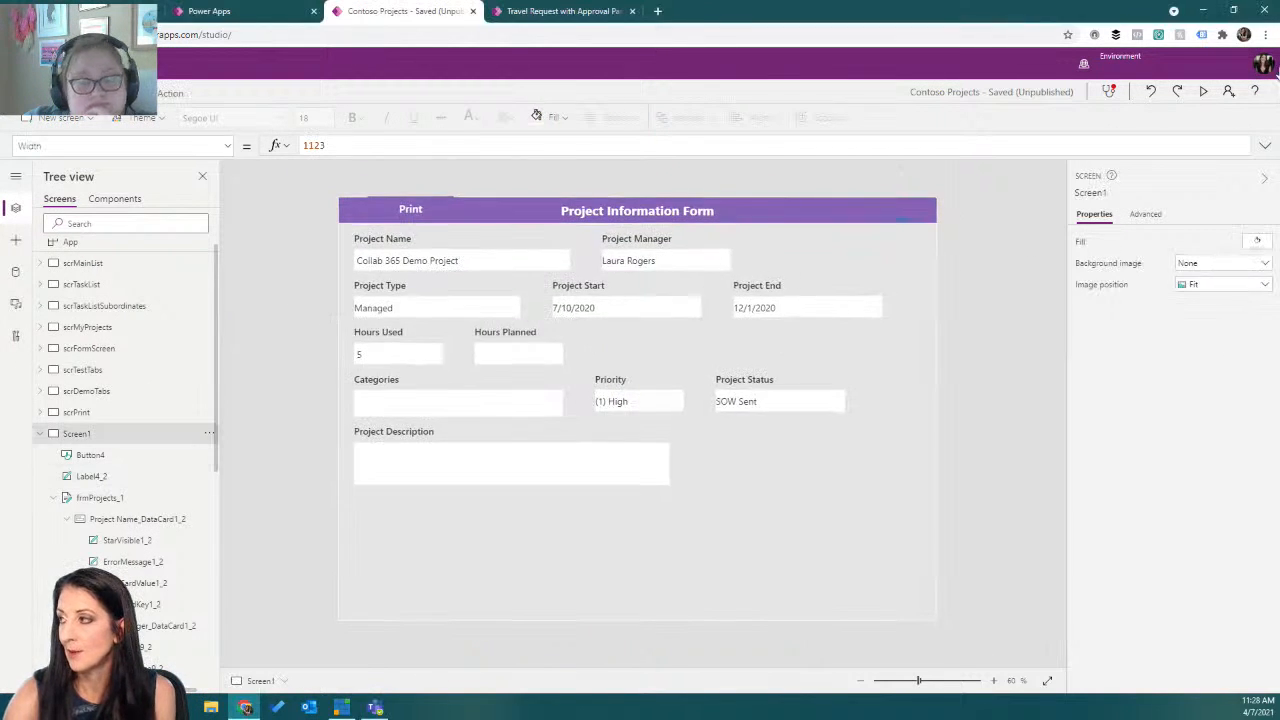
click(1203, 91)
click(338, 76)
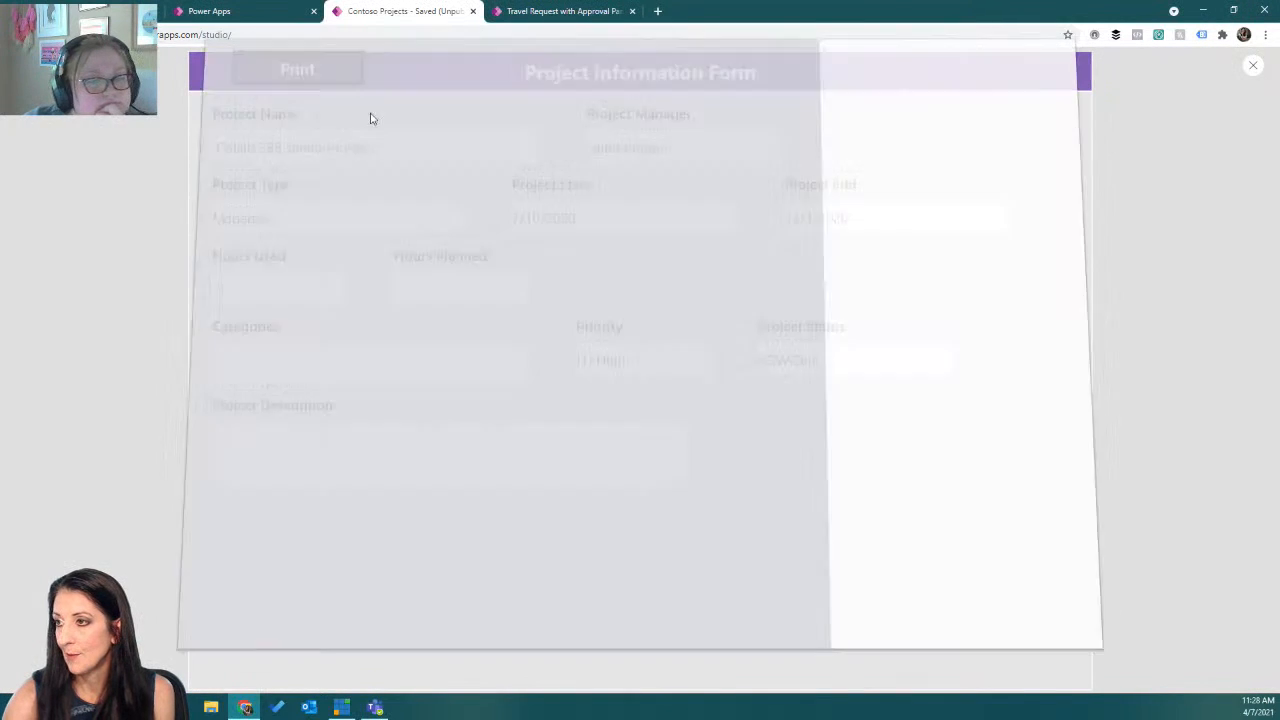
click(990, 102)
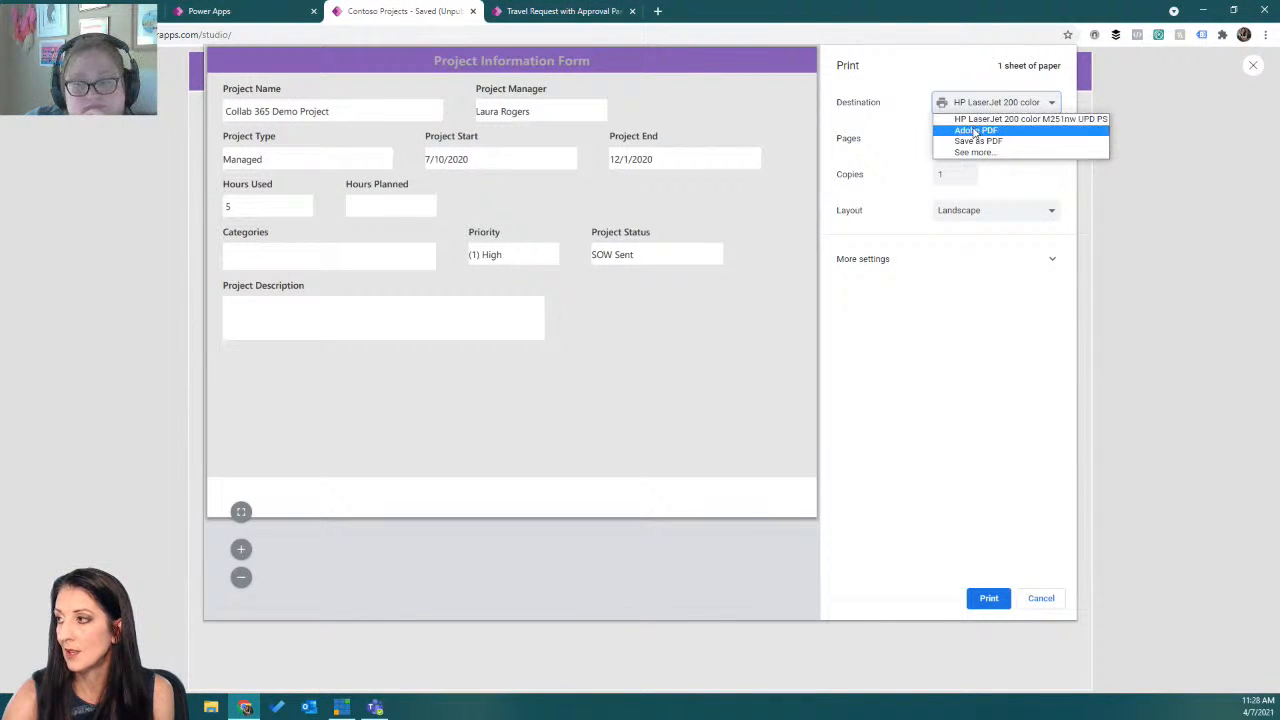
click(977, 141)
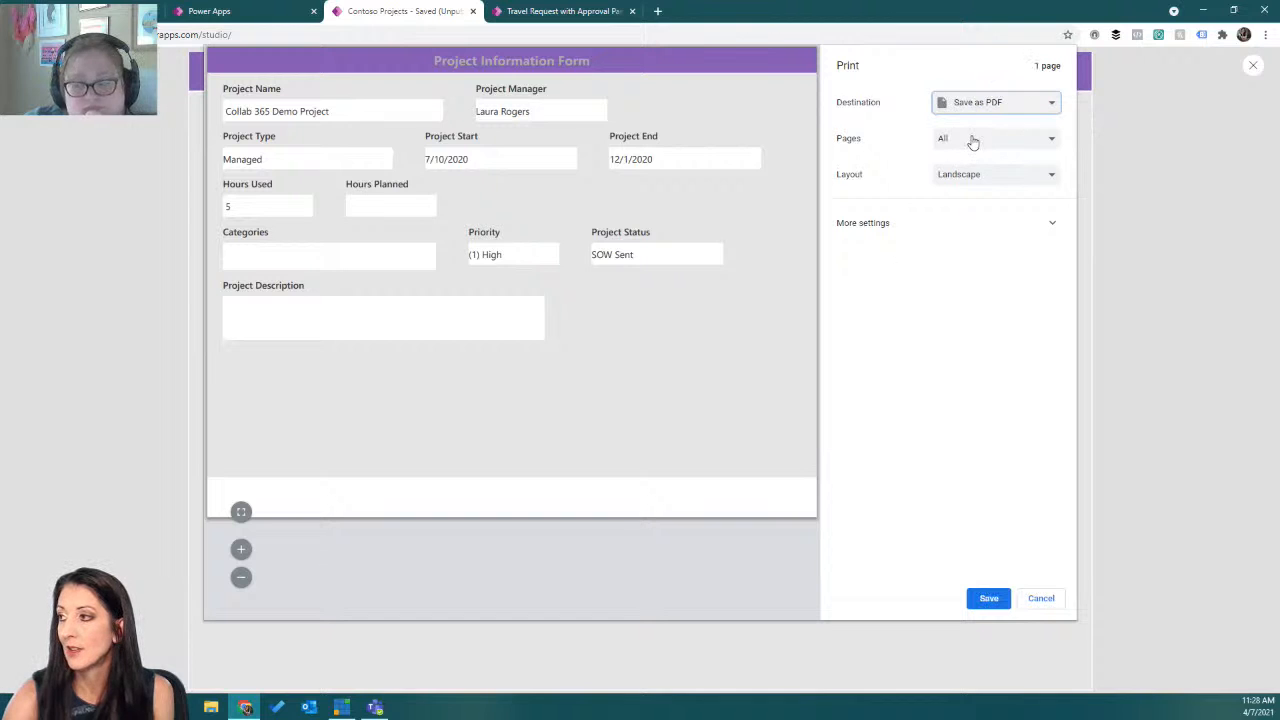
click(1053, 222)
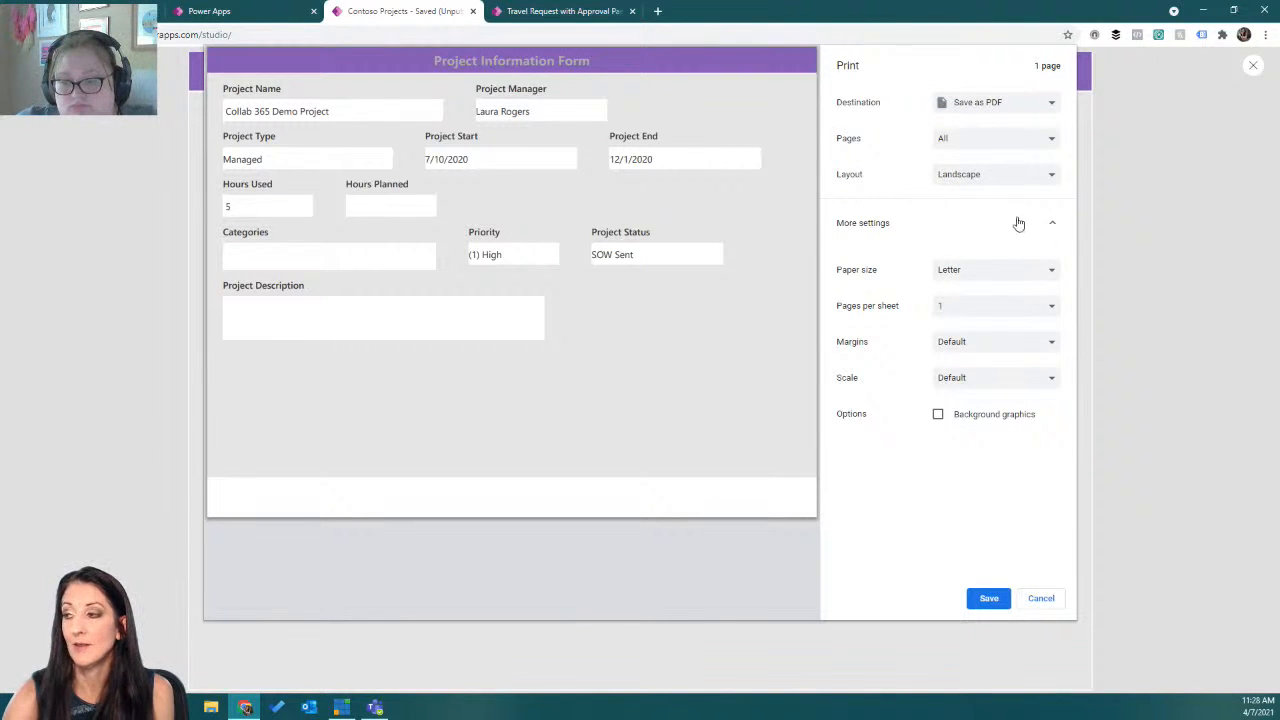
Start saving the PDF, then cancel the save and print dialogs and close the preview.
click(988, 598)
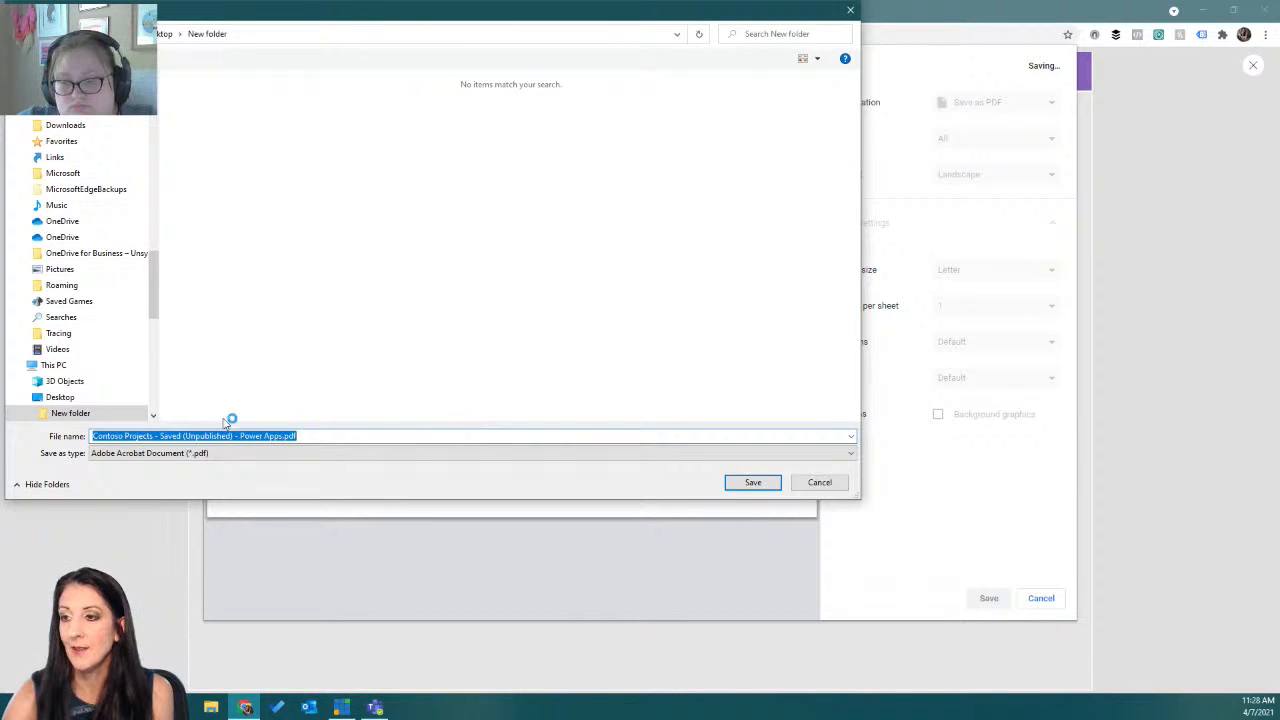
drag(548, 18, 714, 77)
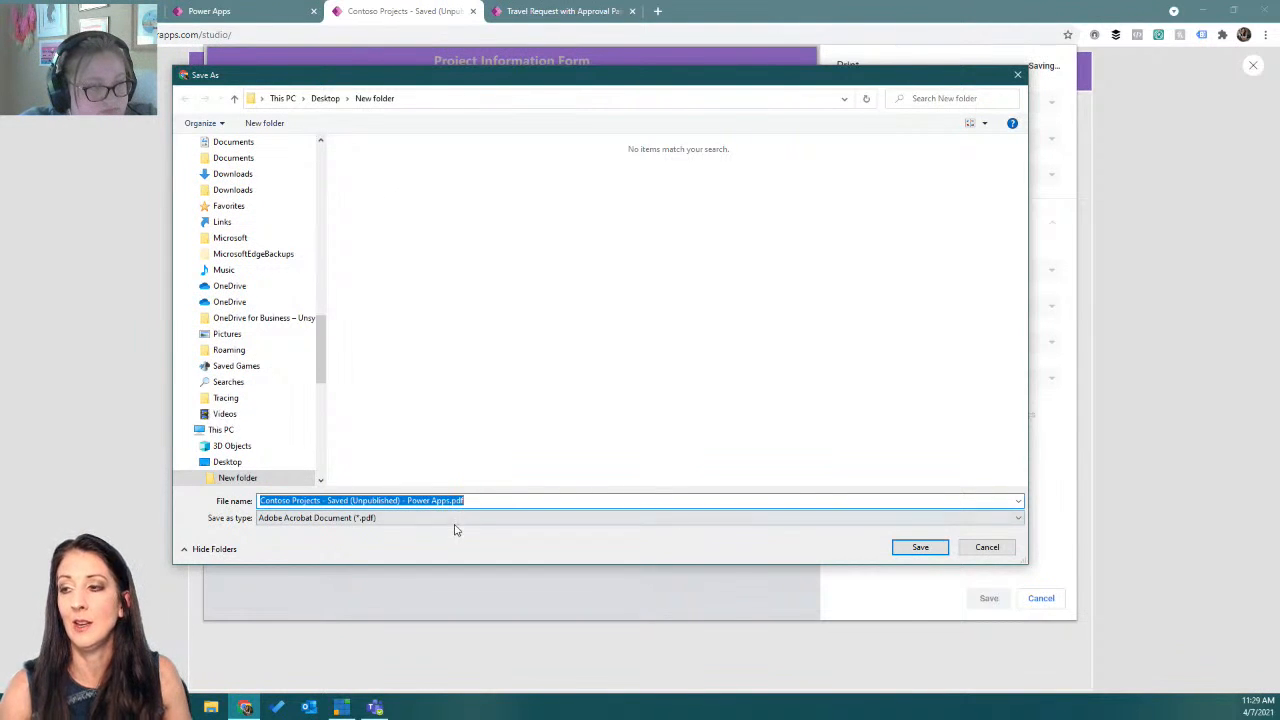
click(986, 549)
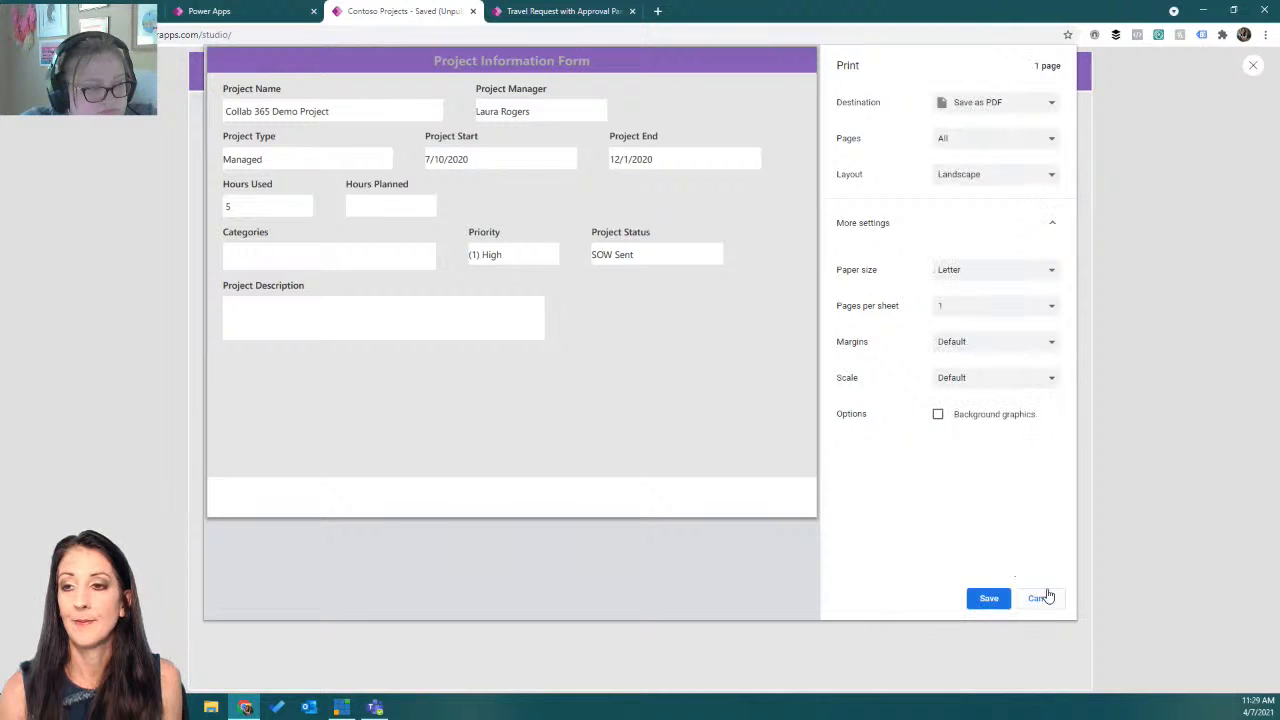
click(1041, 602)
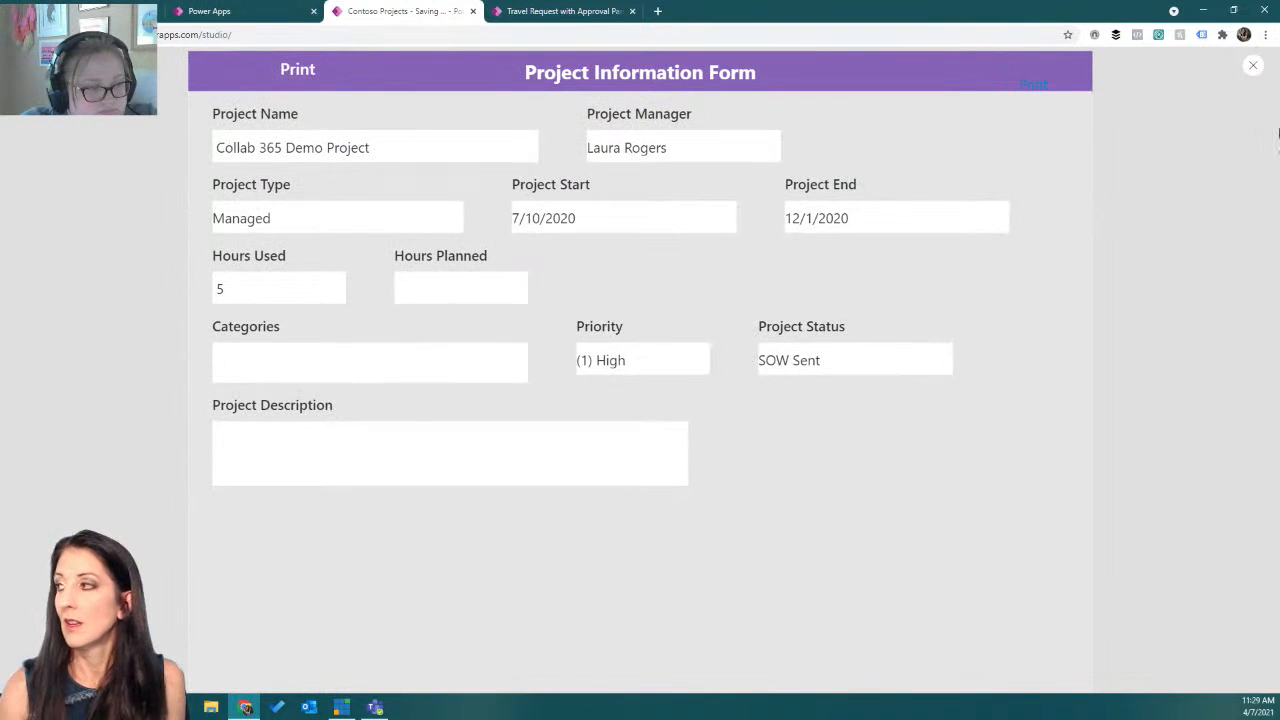
click(1252, 66)
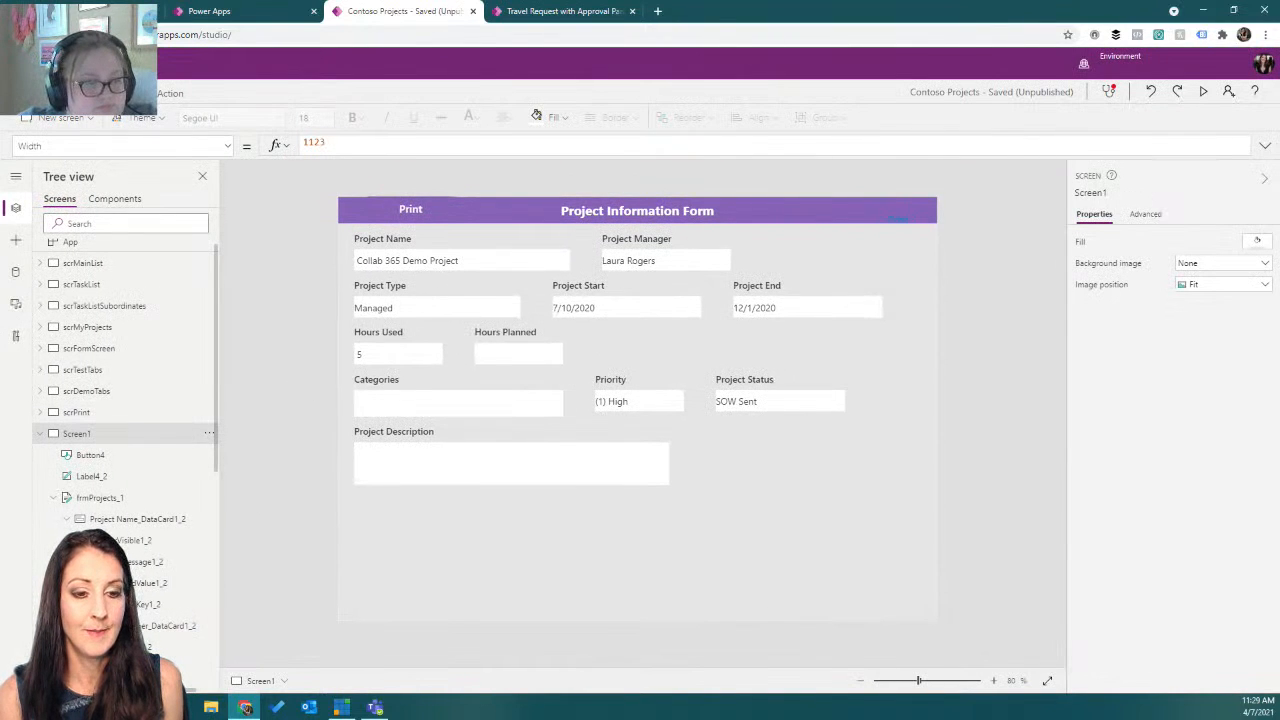
Set the Fill of Rectangle4 on Screen1 to RGBA(230, 230, 230, .5).
key(alt+Tab)
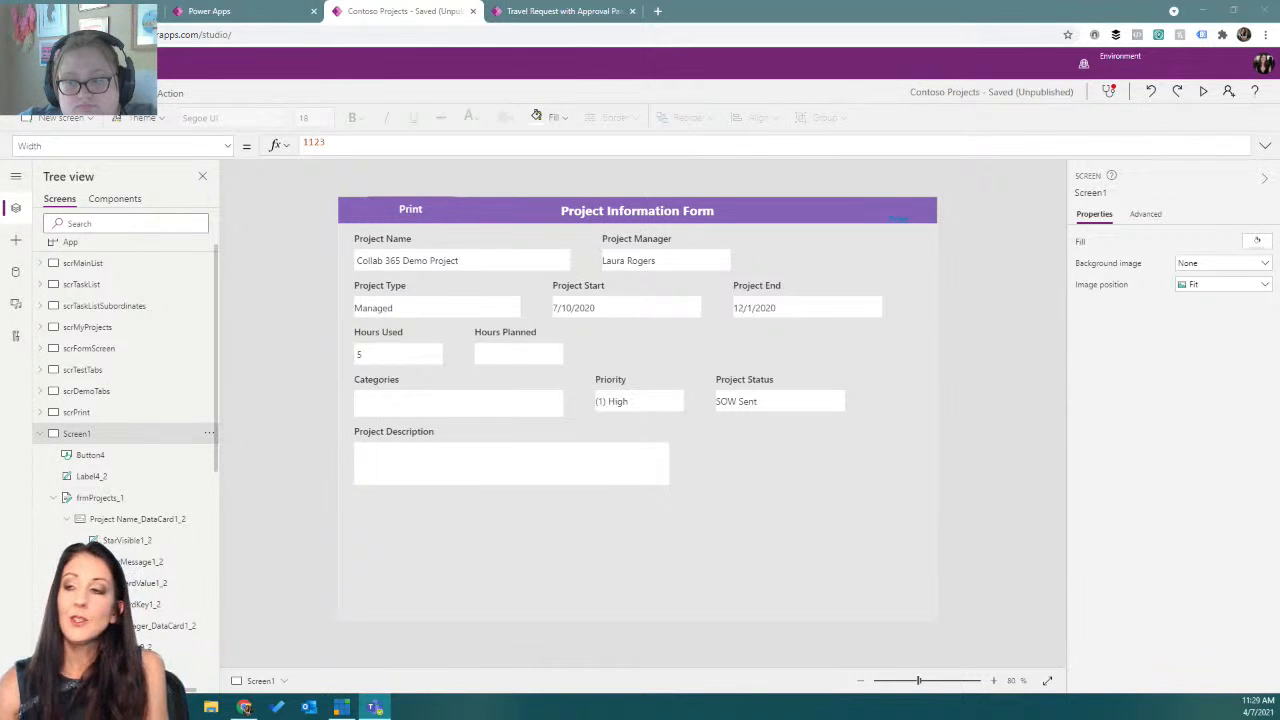
click(431, 550)
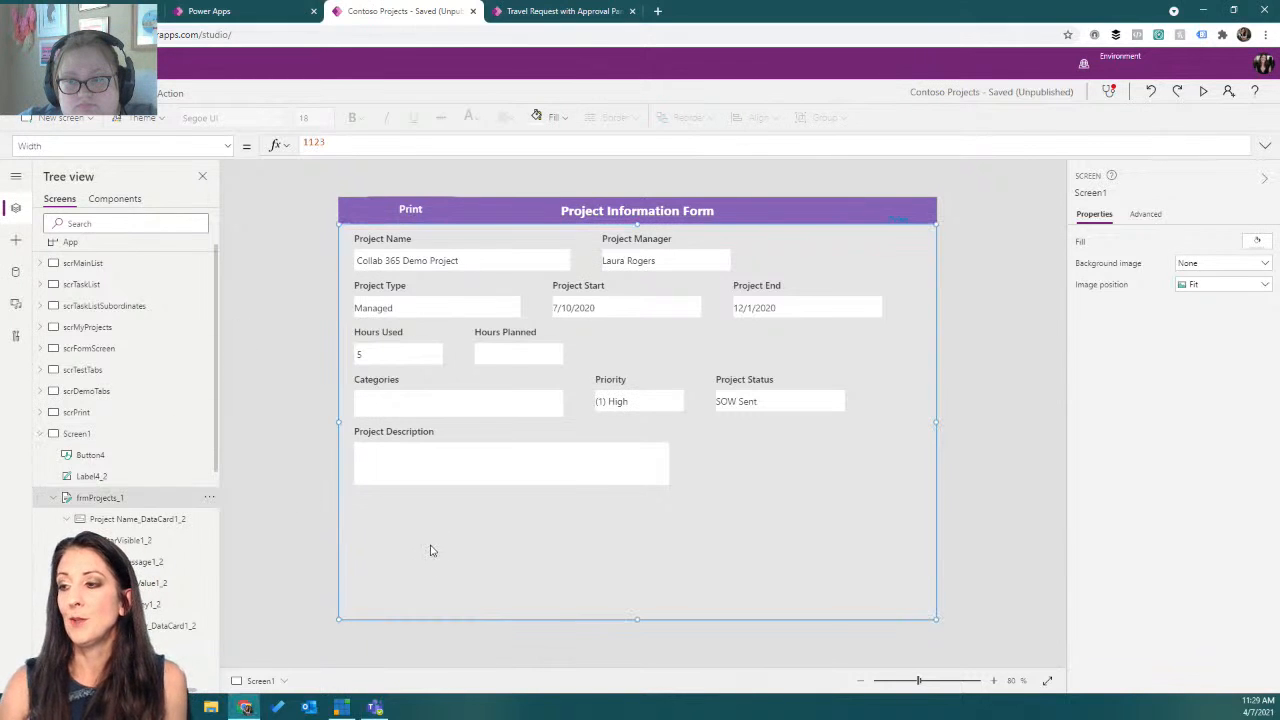
scroll(99, 502, down, 3)
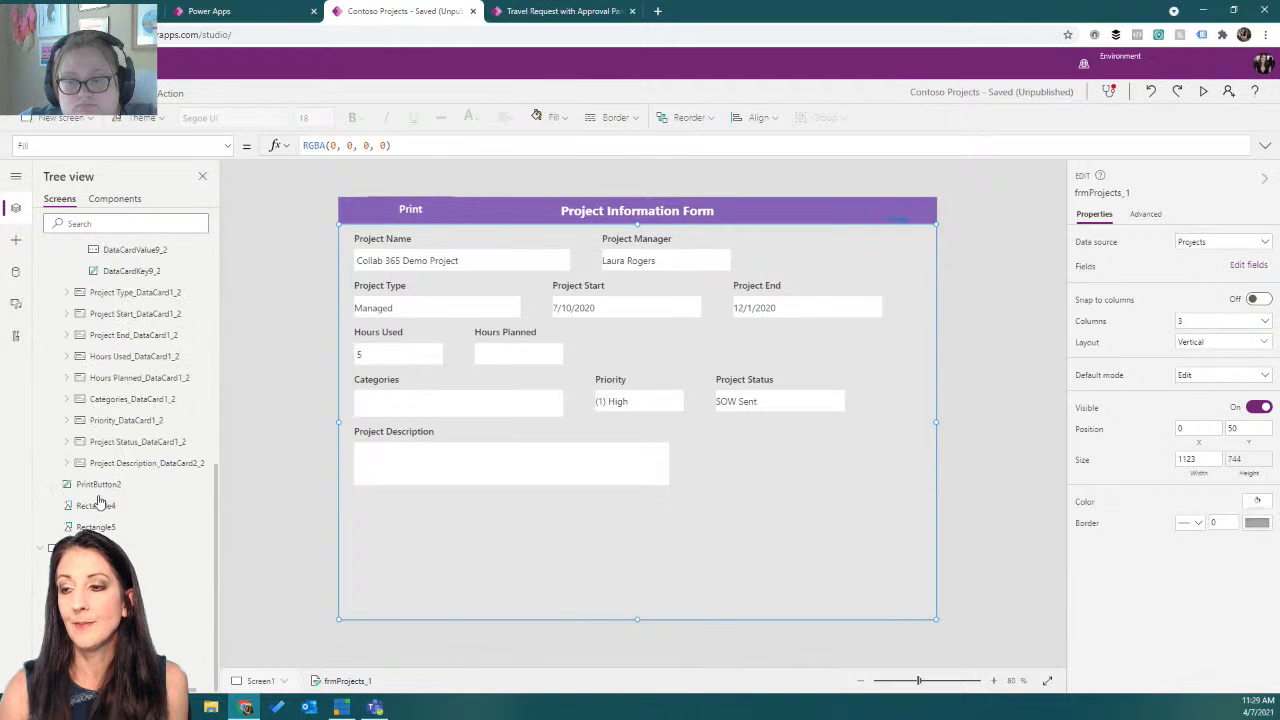
click(100, 507)
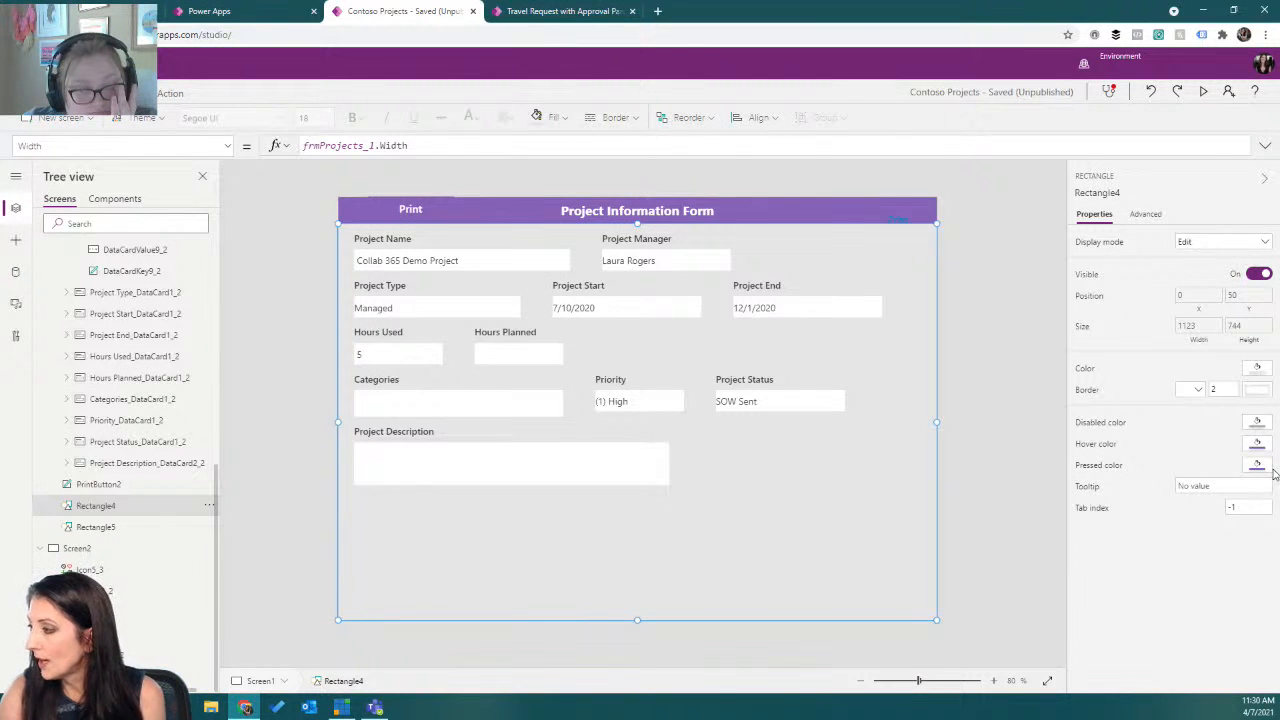
click(1254, 370)
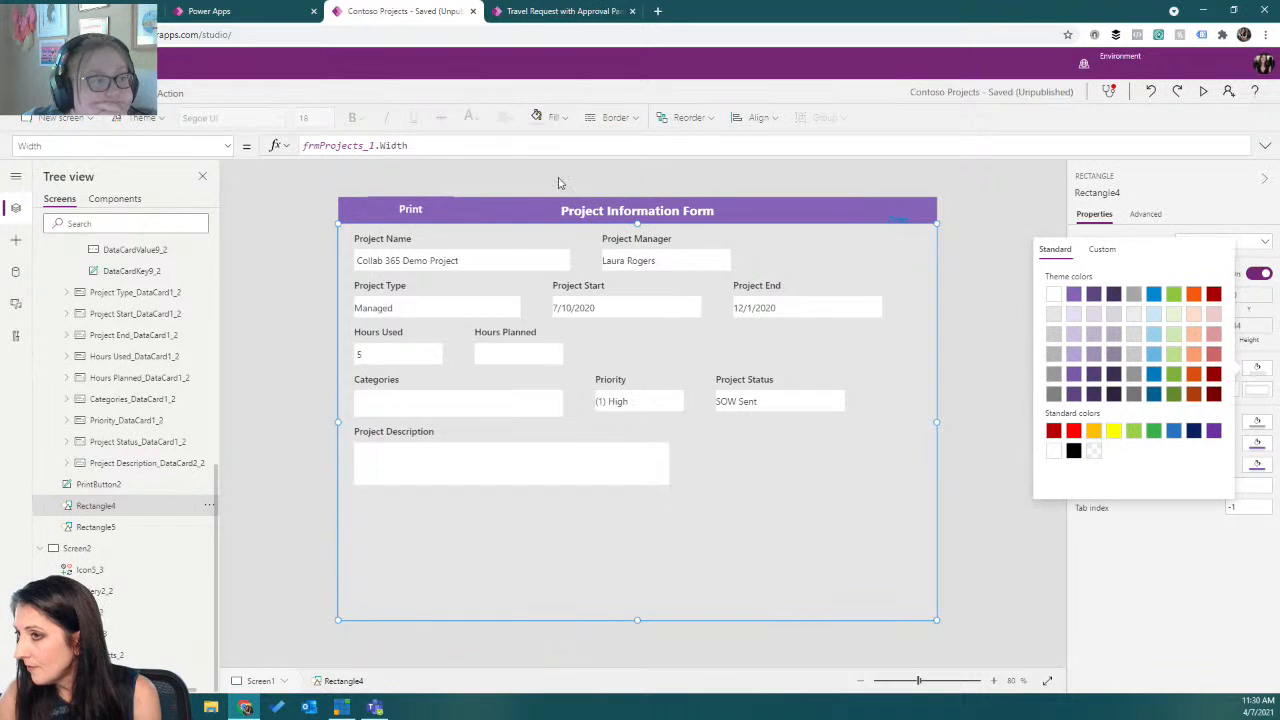
click(228, 147)
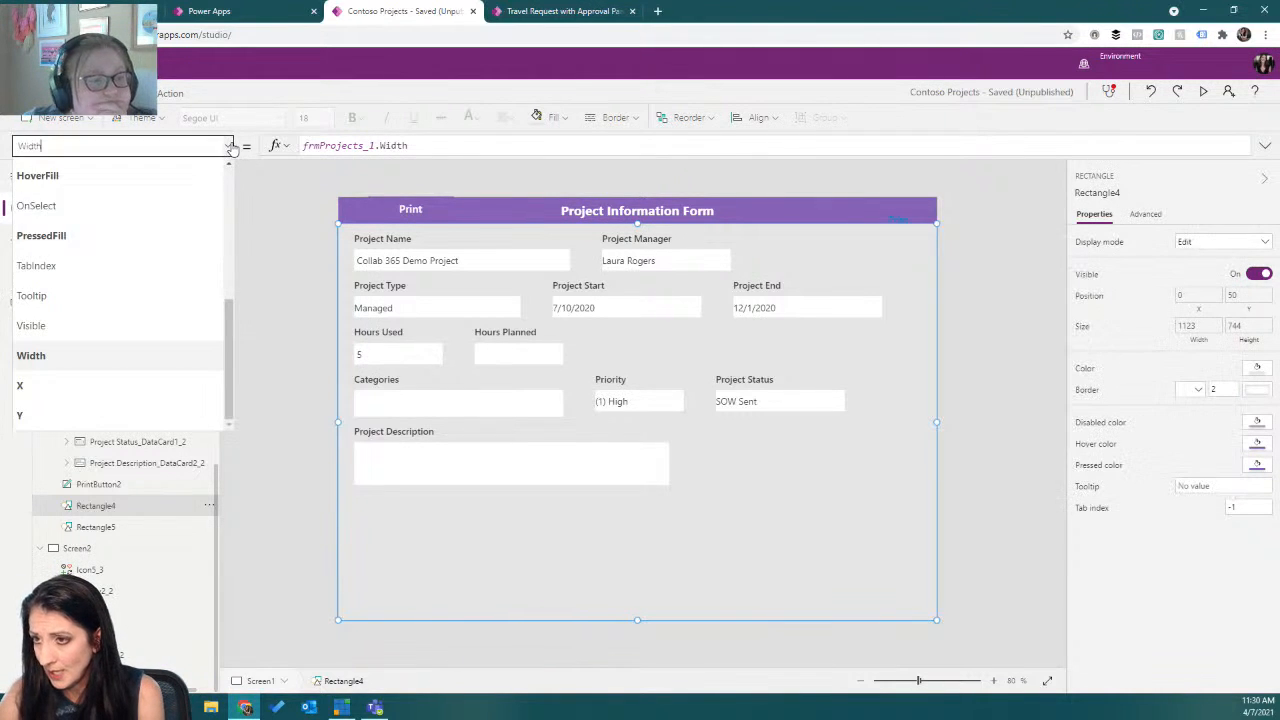
scroll(178, 267, down, 3)
click(143, 260)
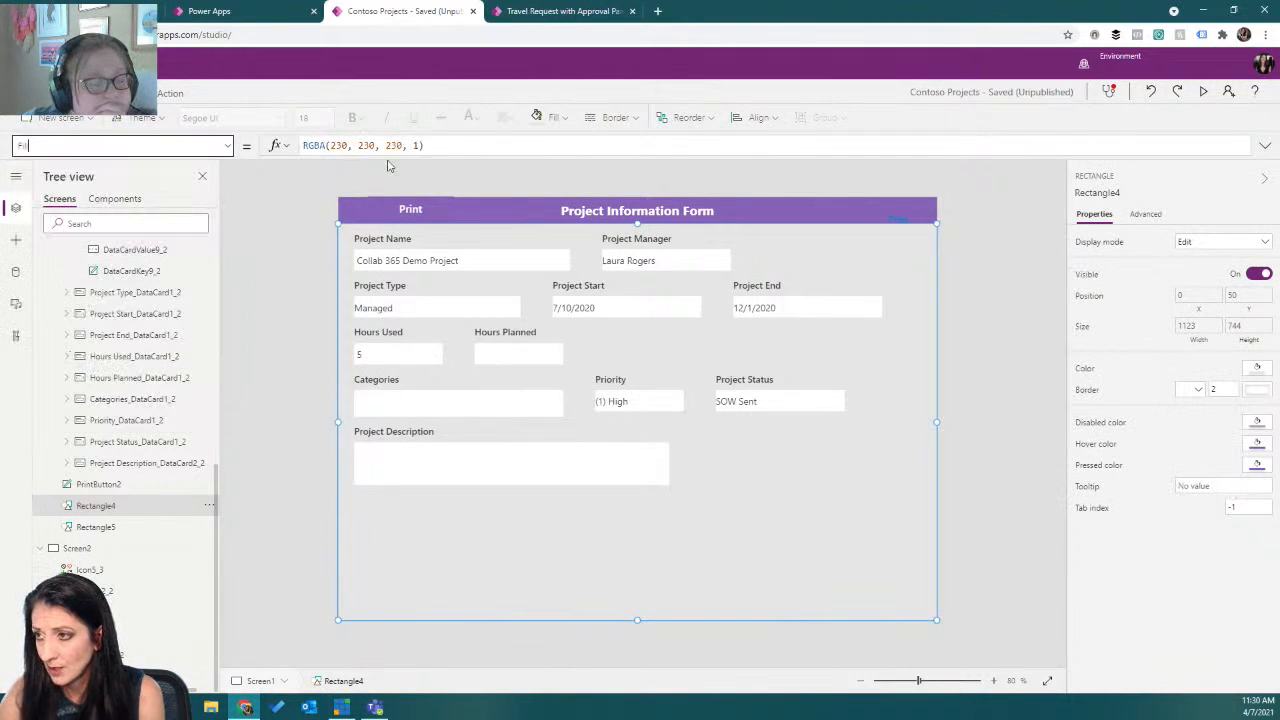
click(419, 146)
key(BackSpace)
text(.5)
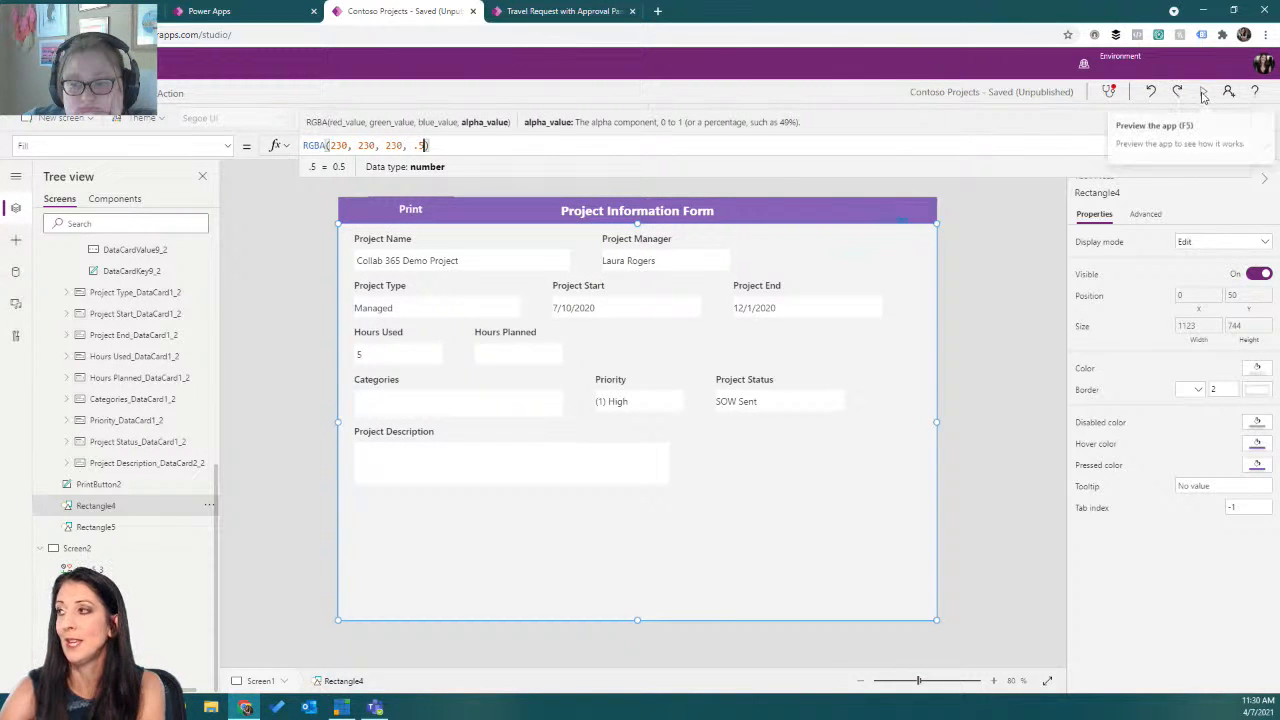
Preview the app, print the form to check the rectangle, cancel the print dialog and close the preview.
click(1202, 95)
click(346, 72)
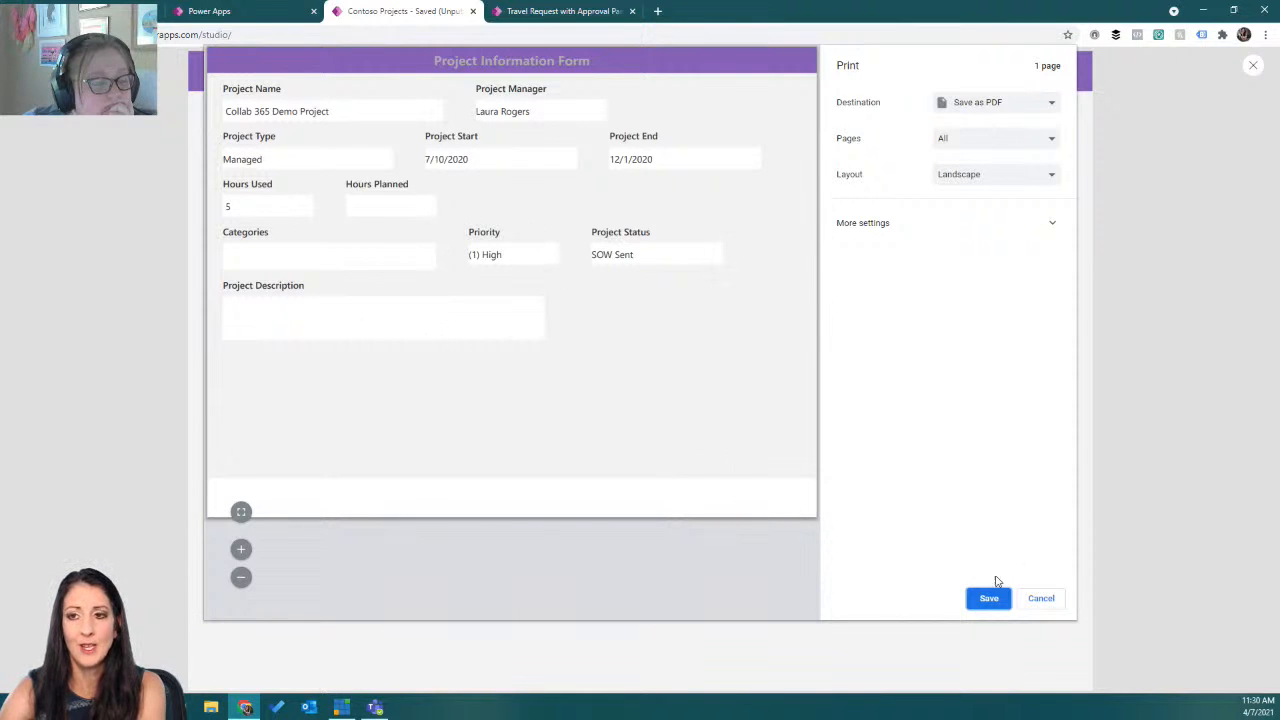
click(1036, 600)
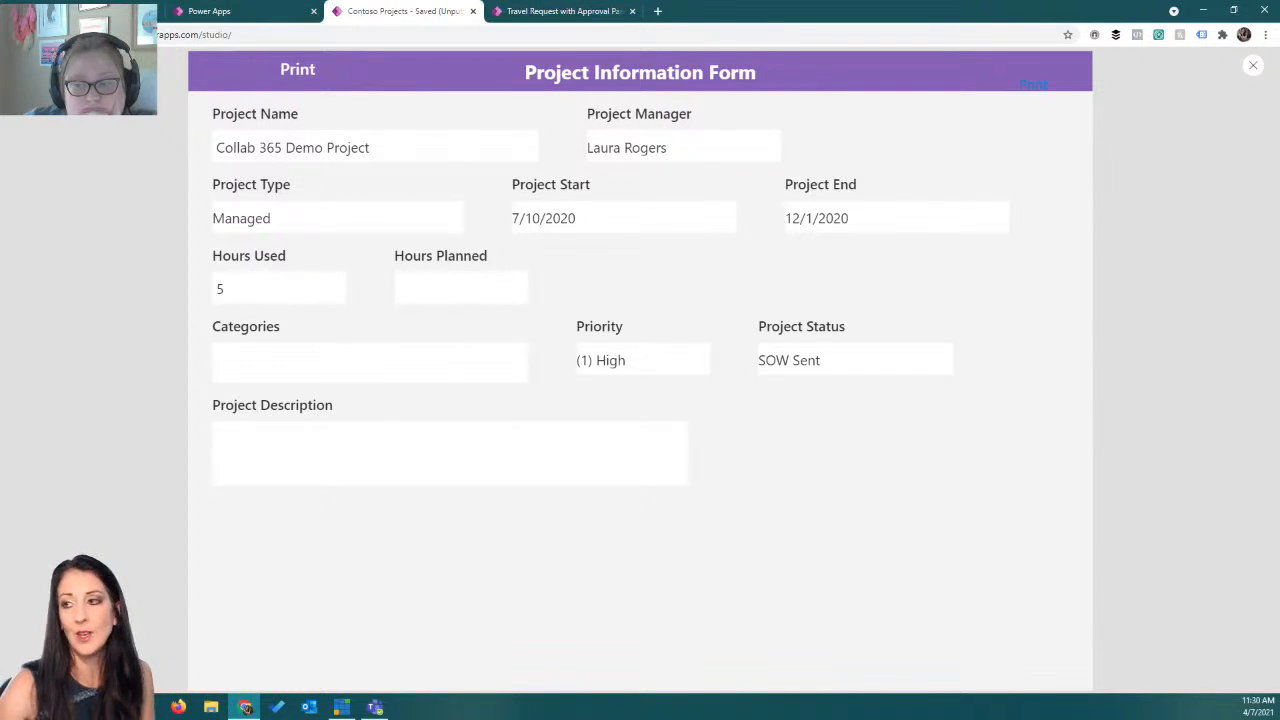
click(1252, 66)
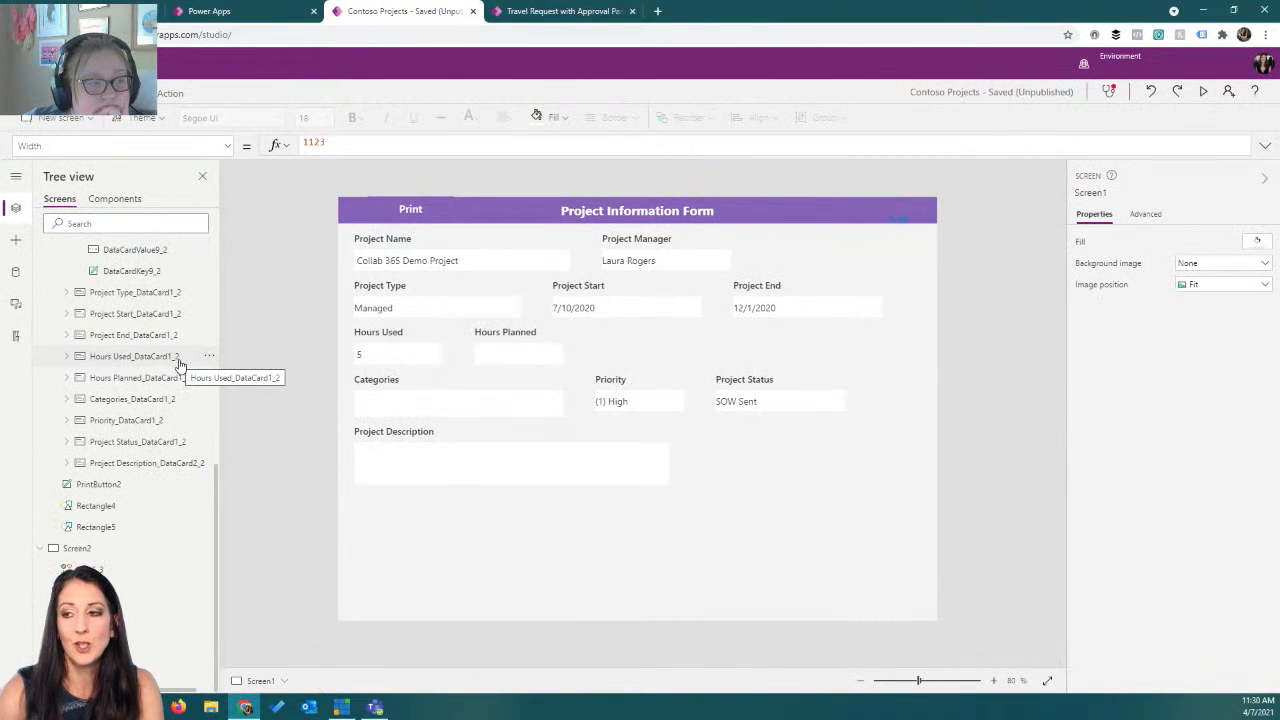
Select the Print button on Screen1 and open its OnSelect action formula.
scroll(180, 370, up, 5)
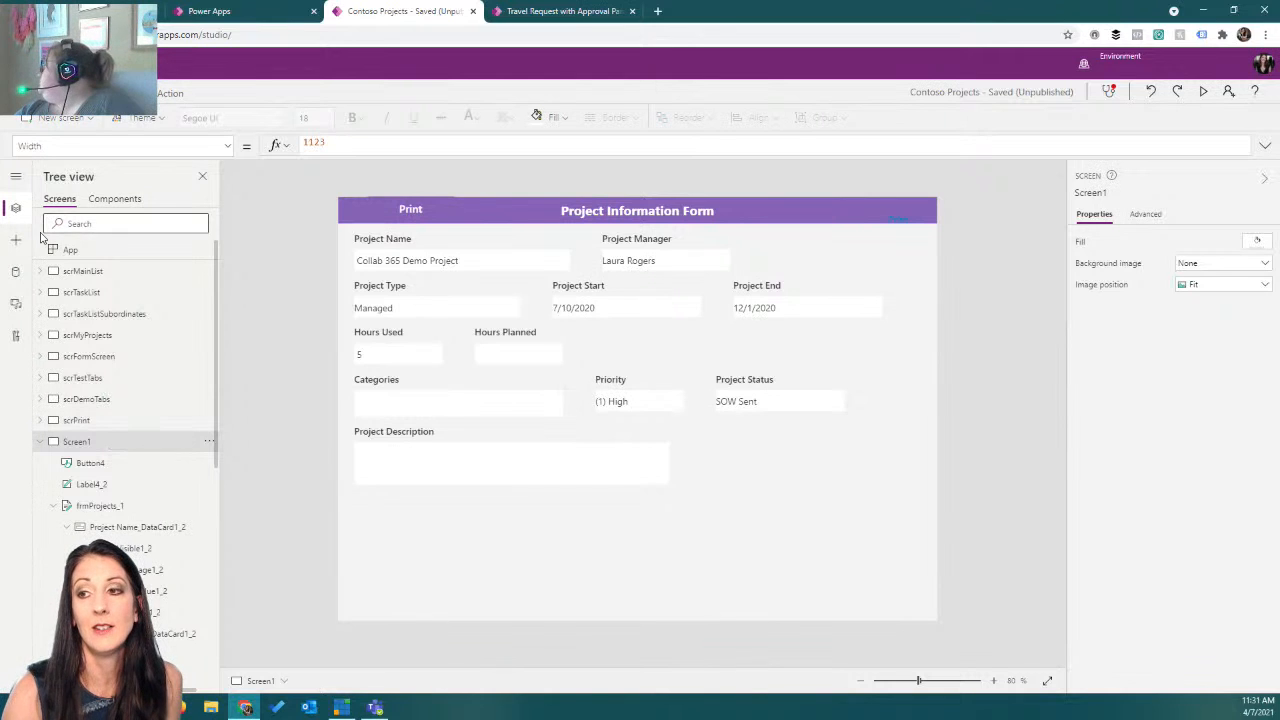
click(410, 209)
click(170, 93)
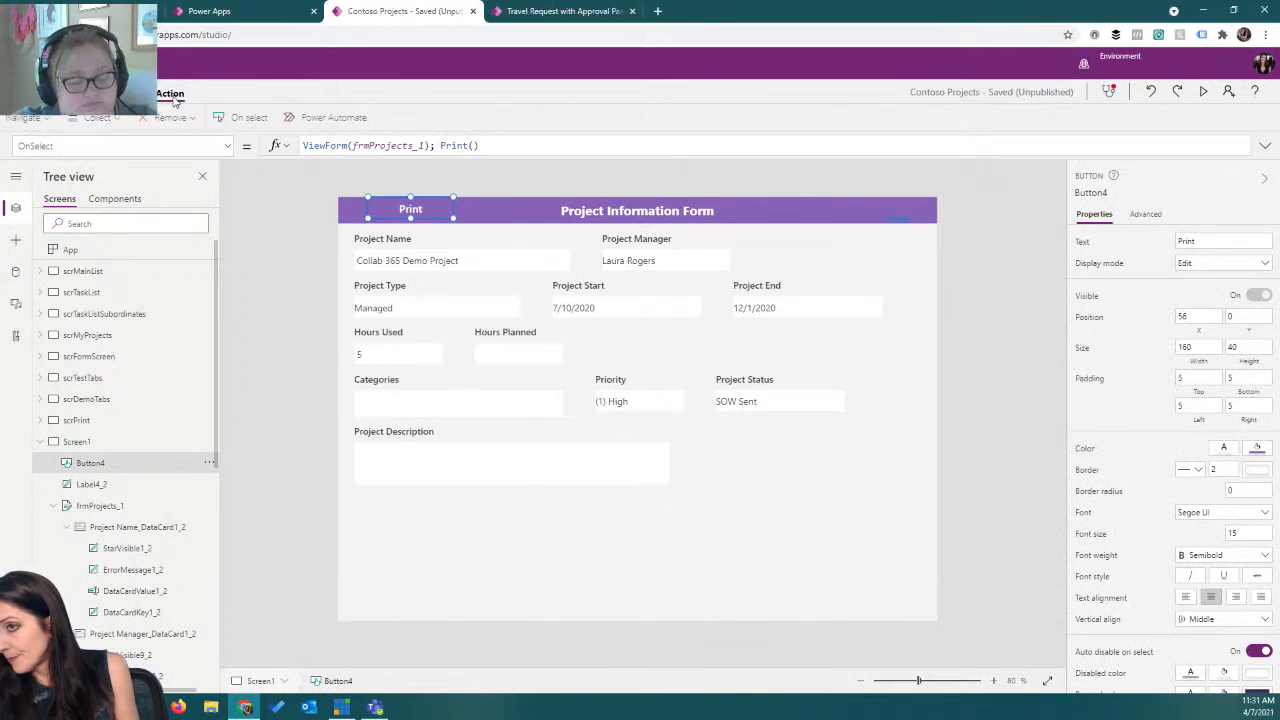
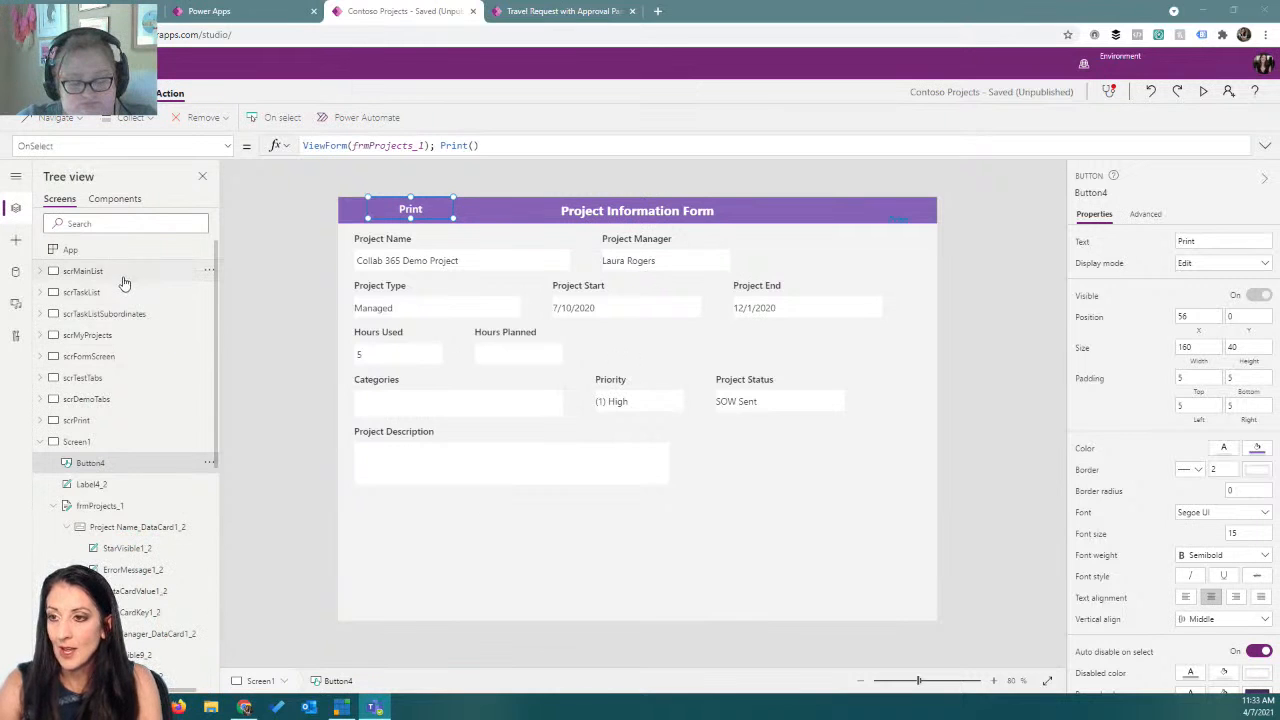
Rename Screen1 to scrLandscape.
click(125, 356)
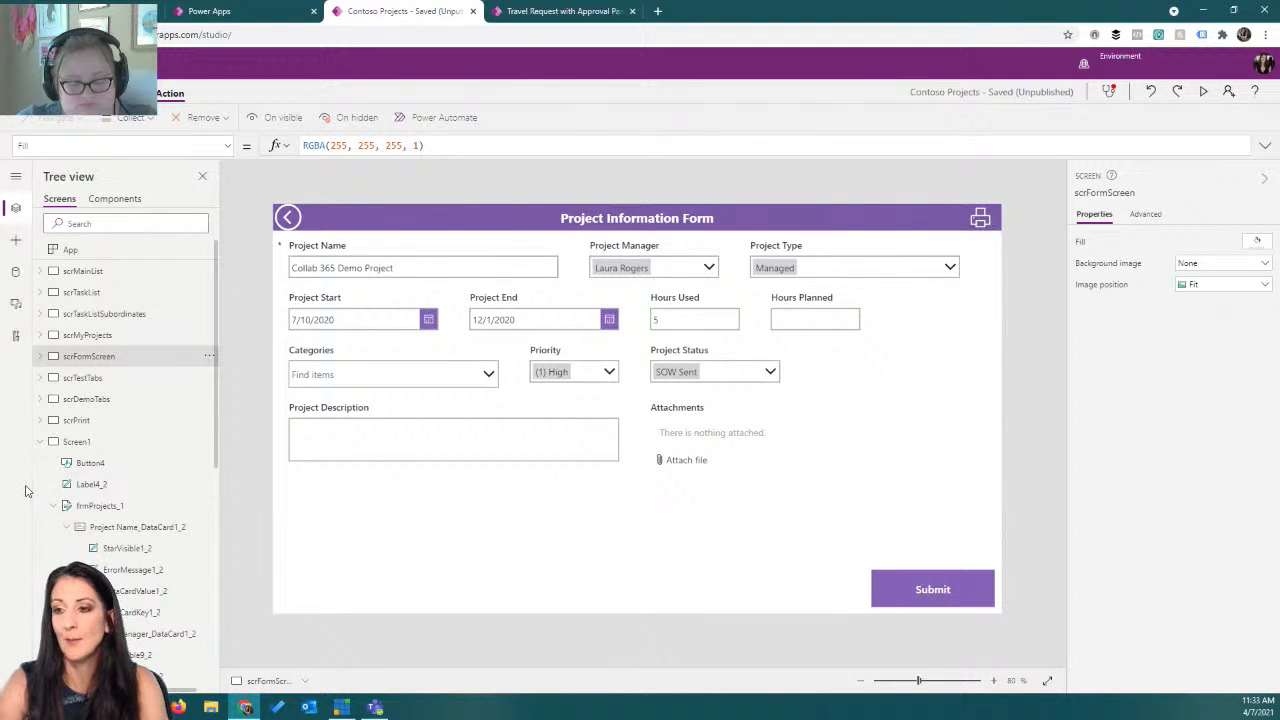
click(40, 441)
click(110, 444)
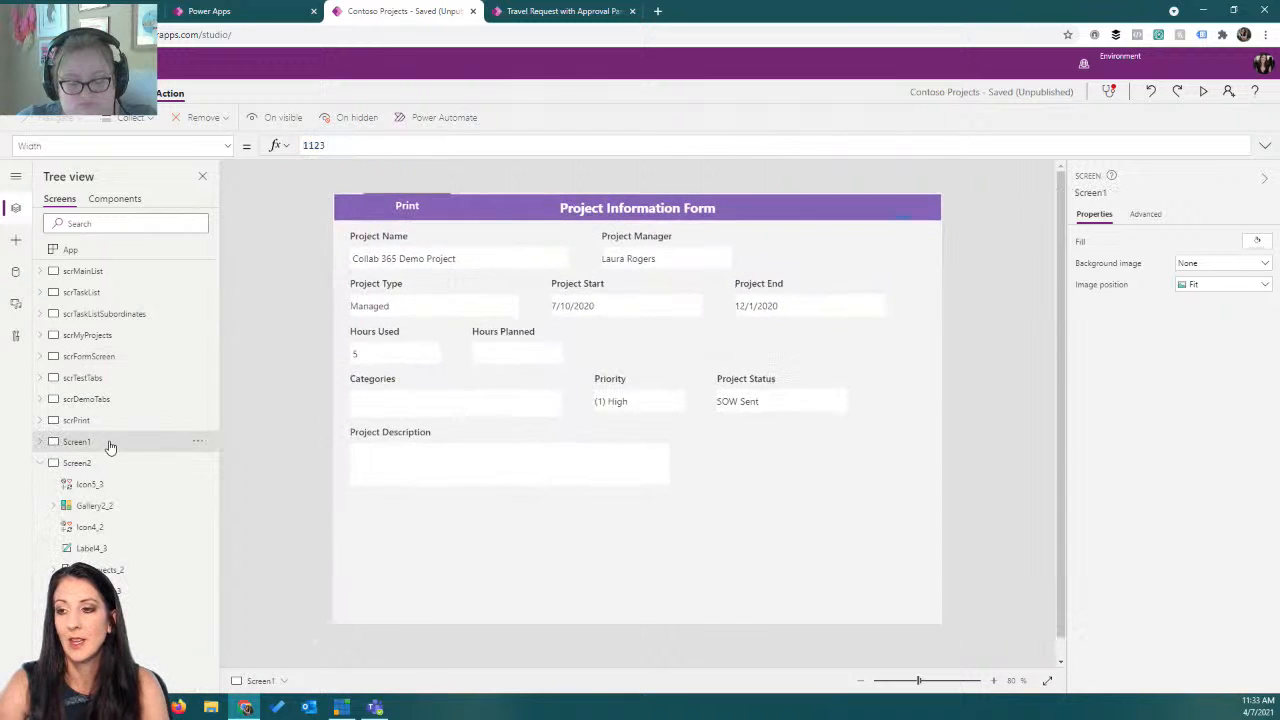
click(110, 464)
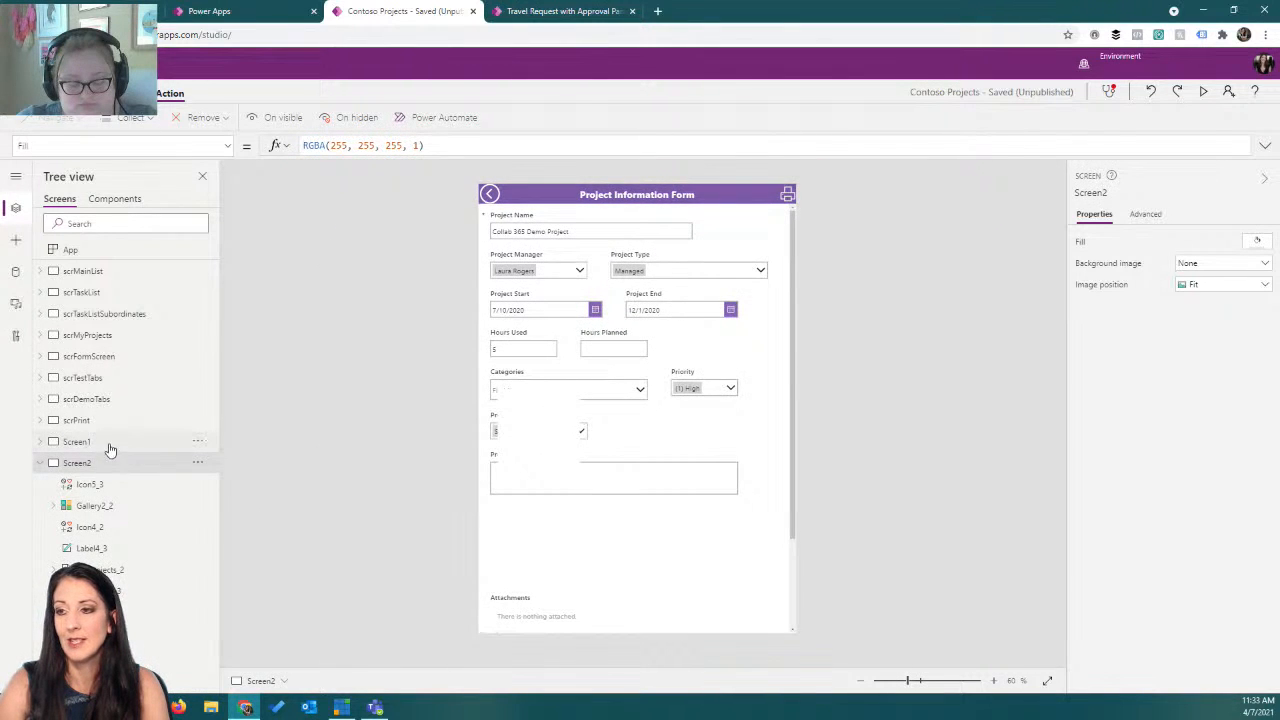
click(97, 444)
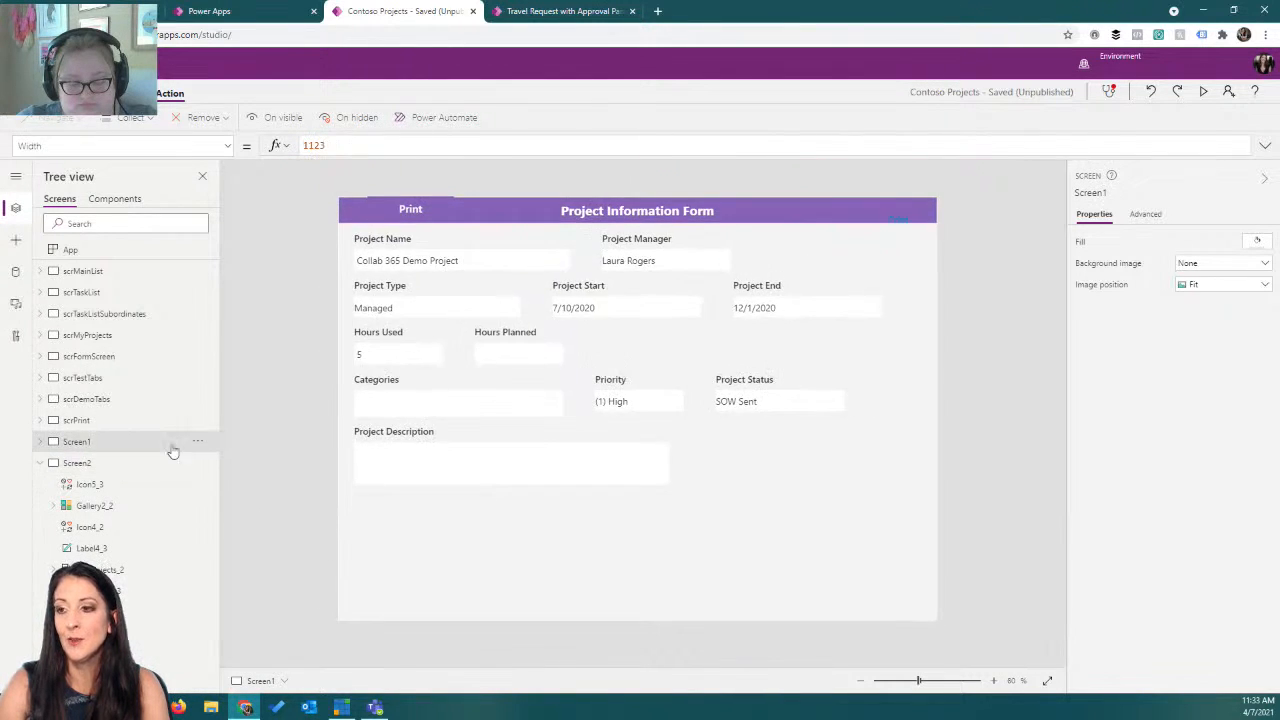
click(198, 442)
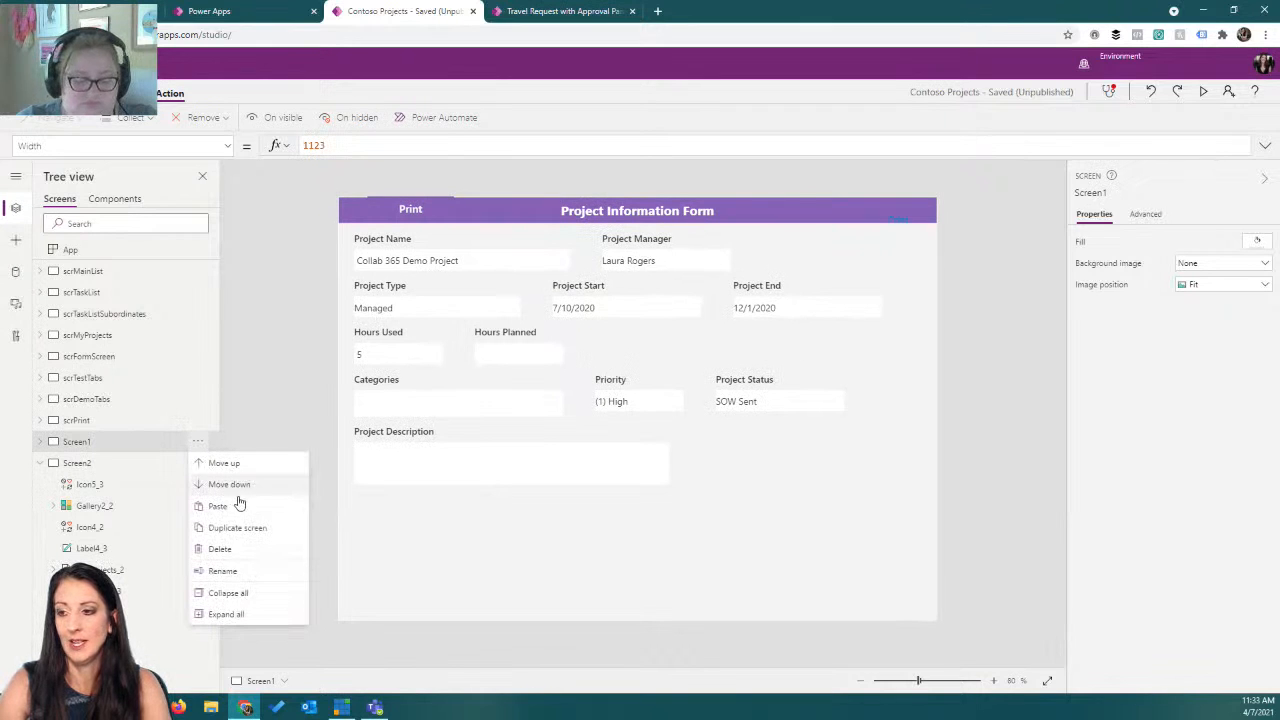
click(243, 571)
text(sc)
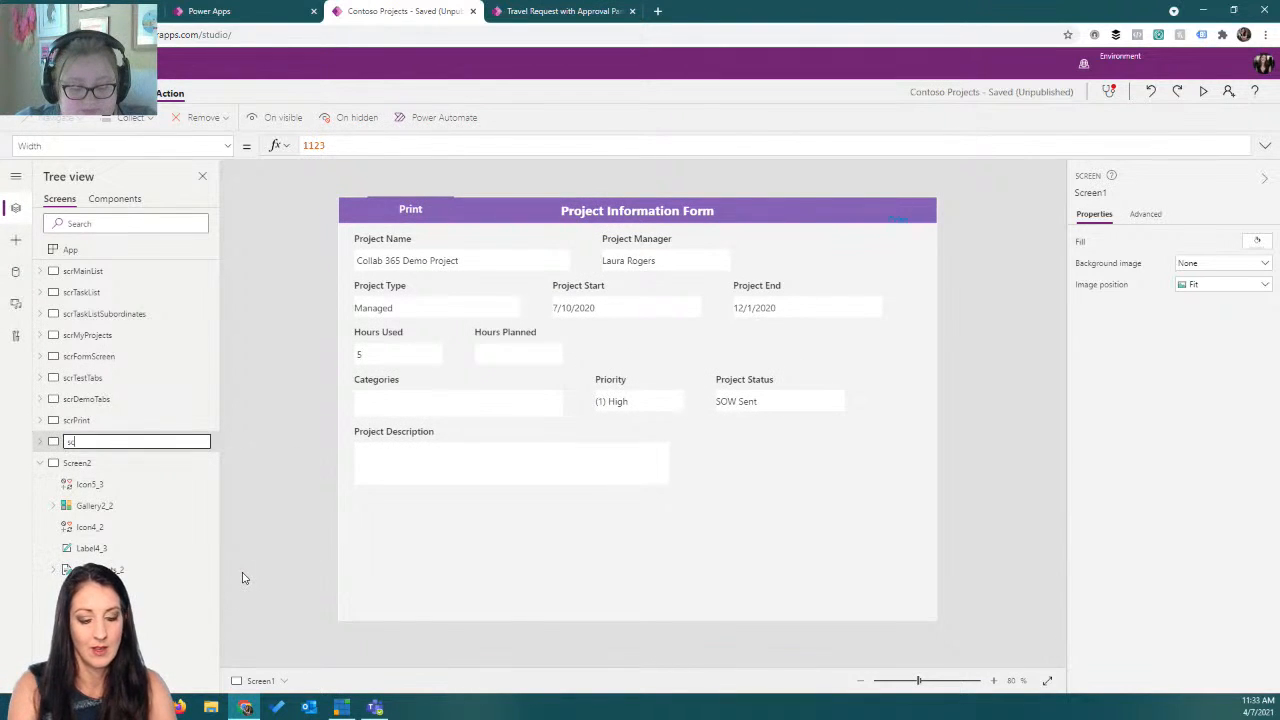
text(rLandscape)
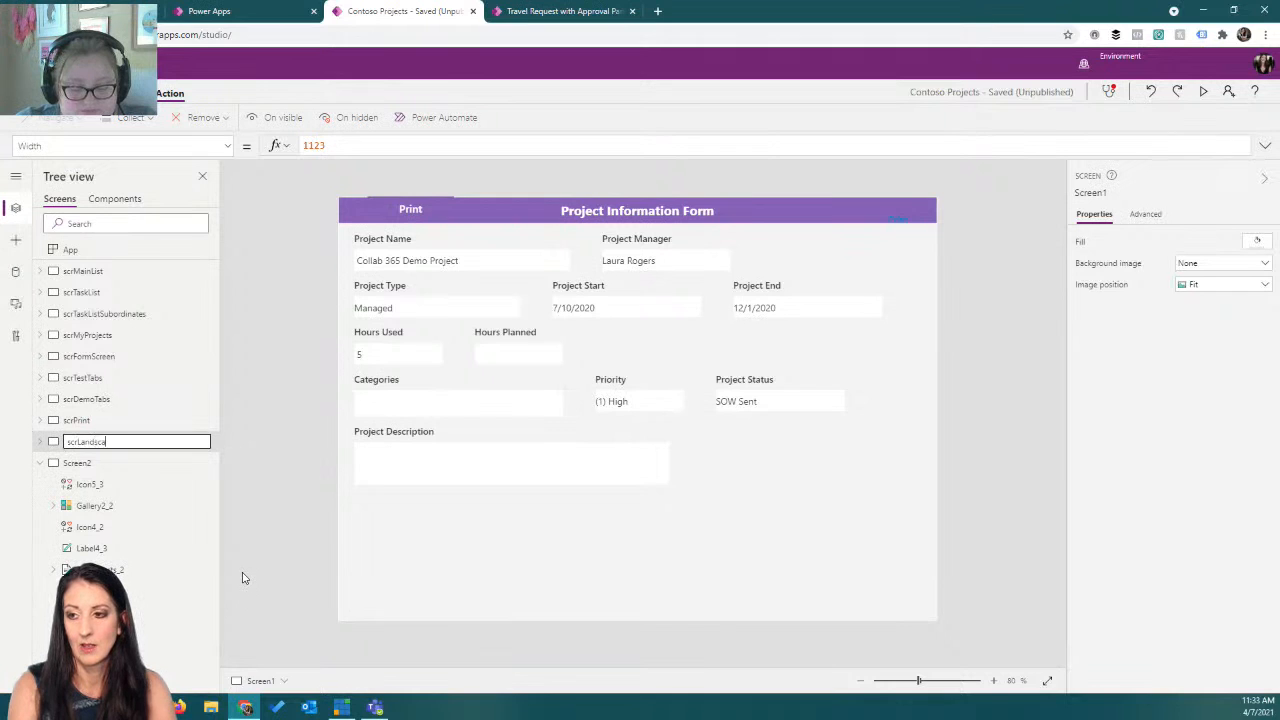
key(Return)
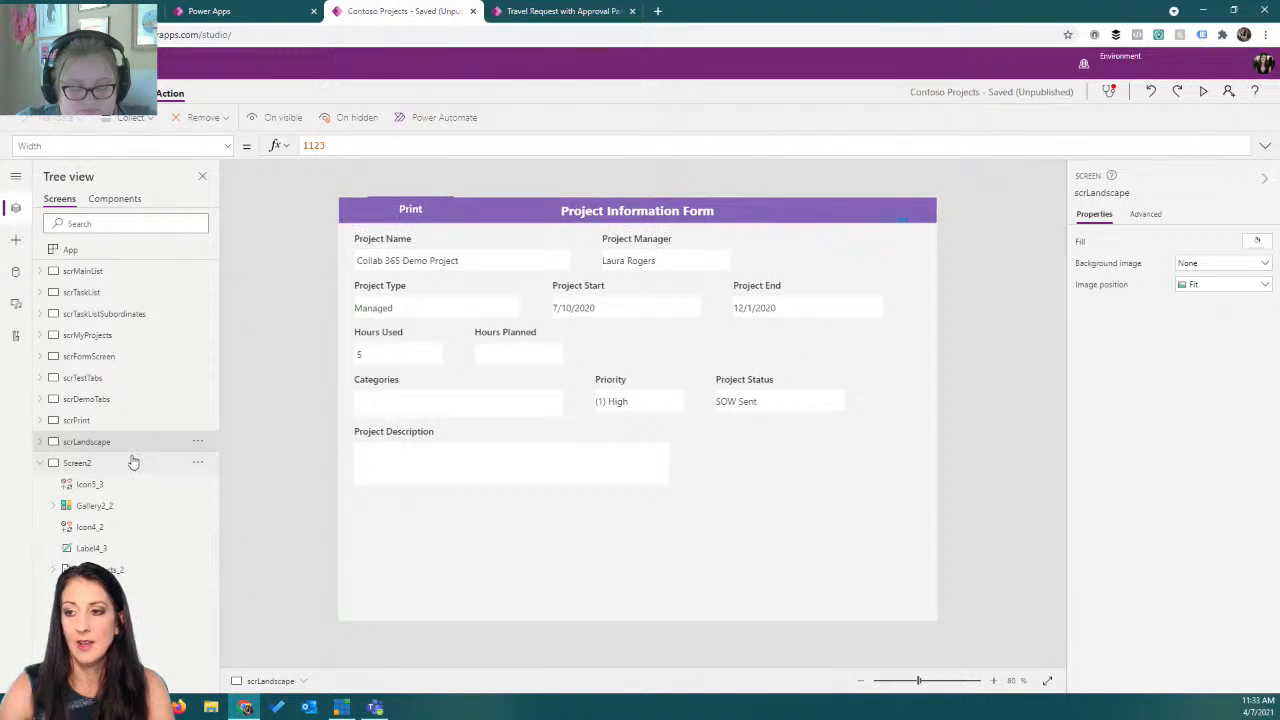
Rename Screen2 to scrPortrait.
click(140, 463)
click(198, 467)
click(257, 574)
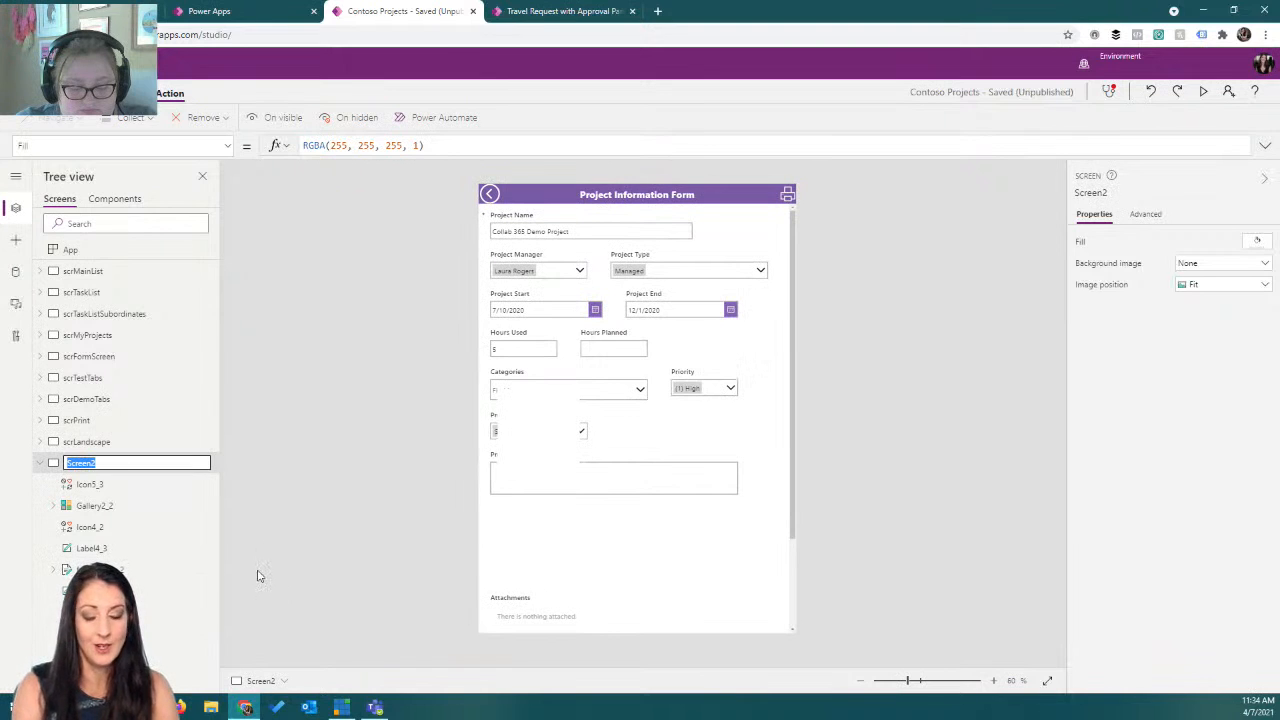
text(scr)
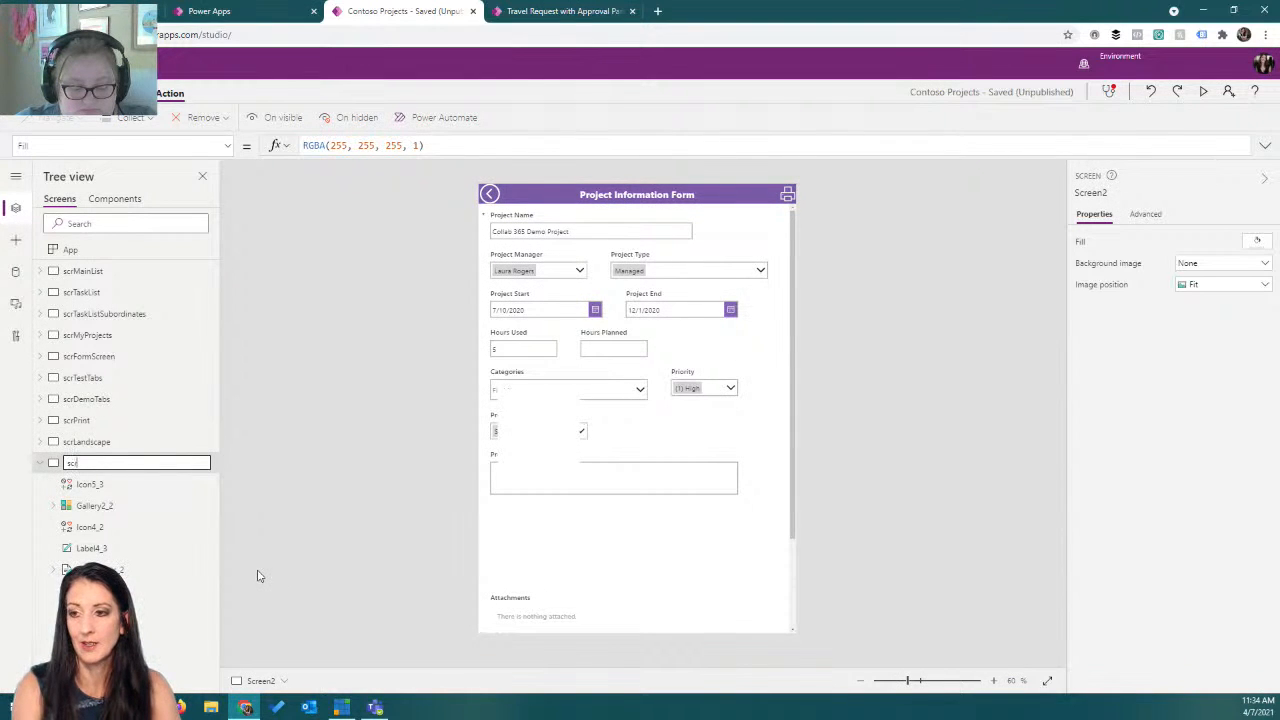
text(Fortrai)
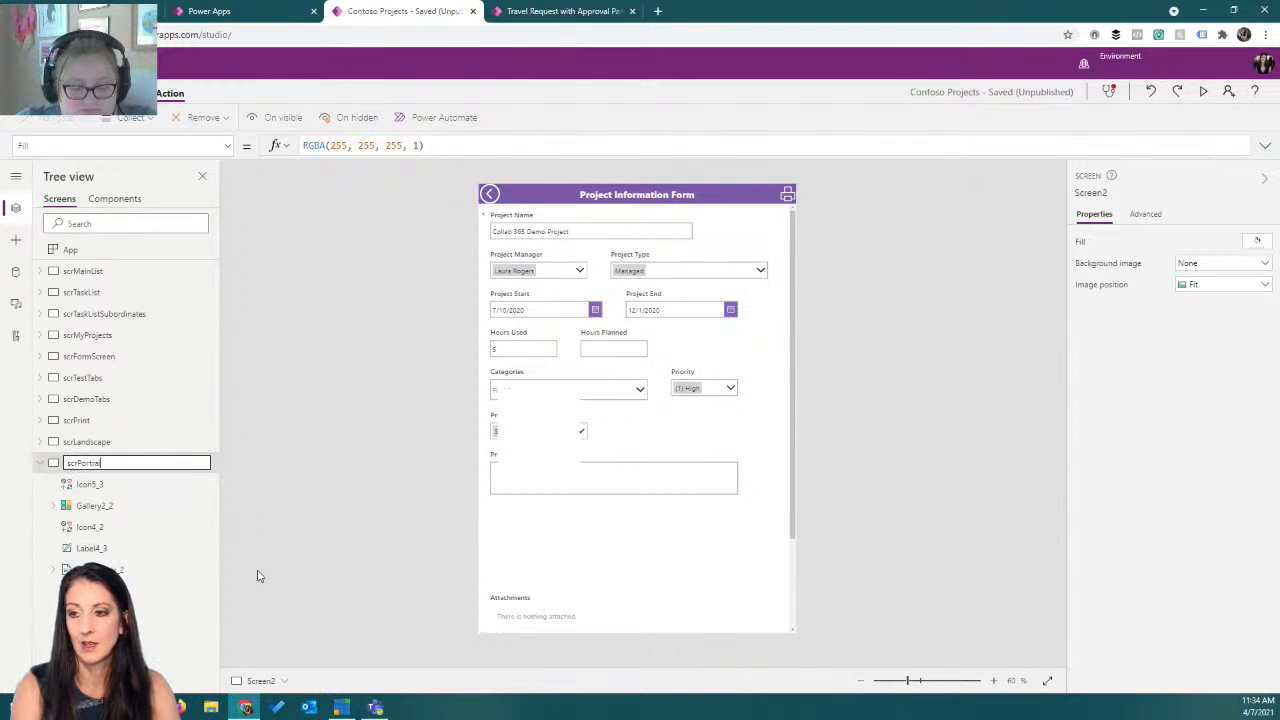
key(Return)
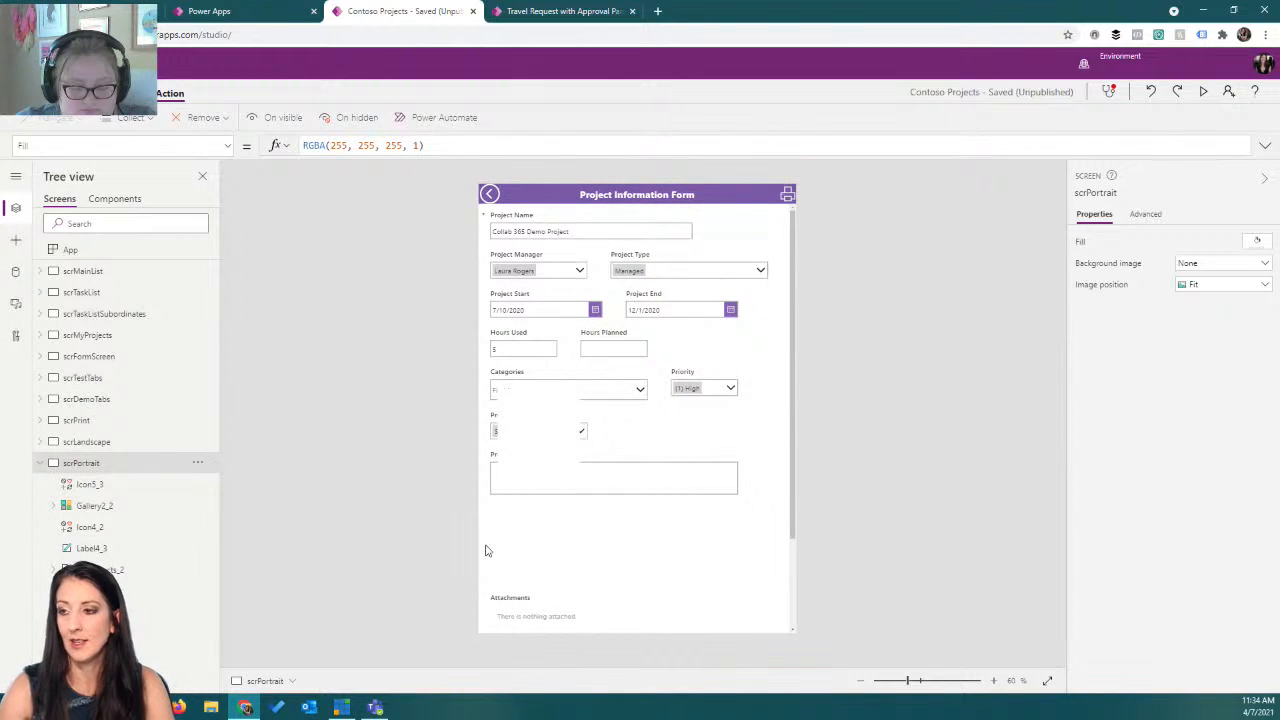
Move the Attachments card up under Project Description and reposition its gallery below the Attachments label.
click(550, 630)
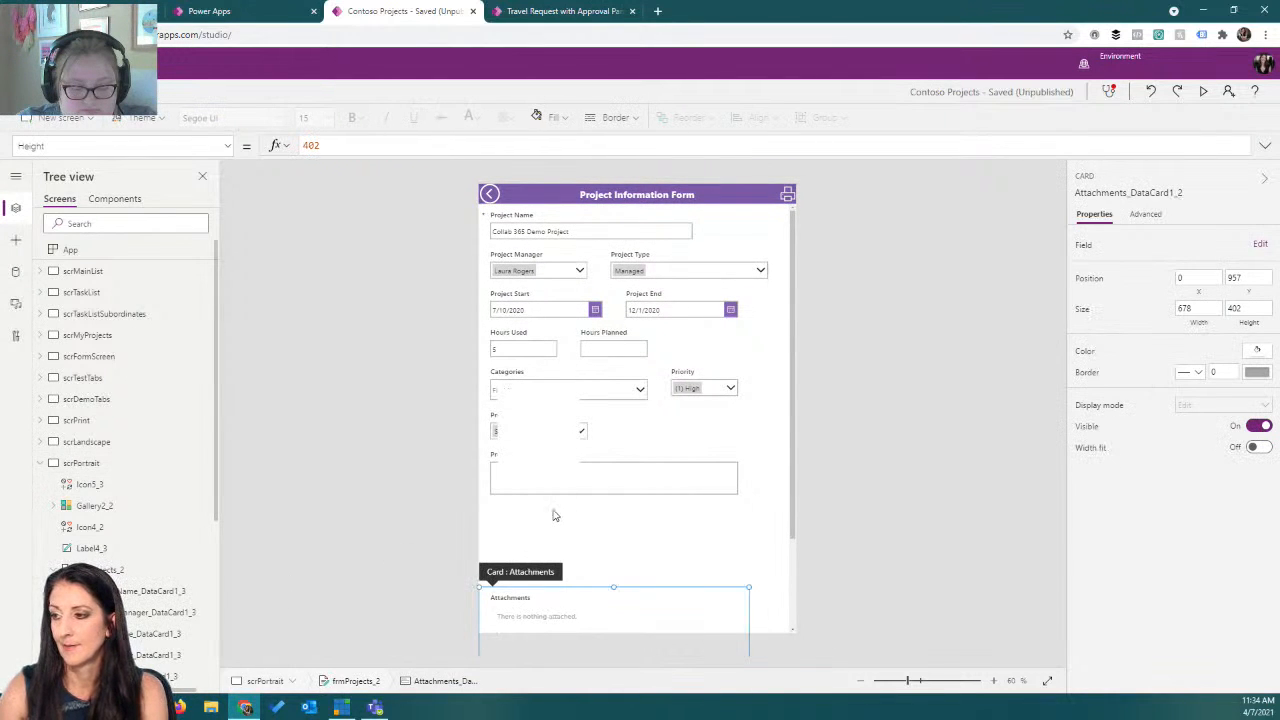
click(565, 512)
drag(612, 585, 610, 501)
click(554, 457)
click(549, 480)
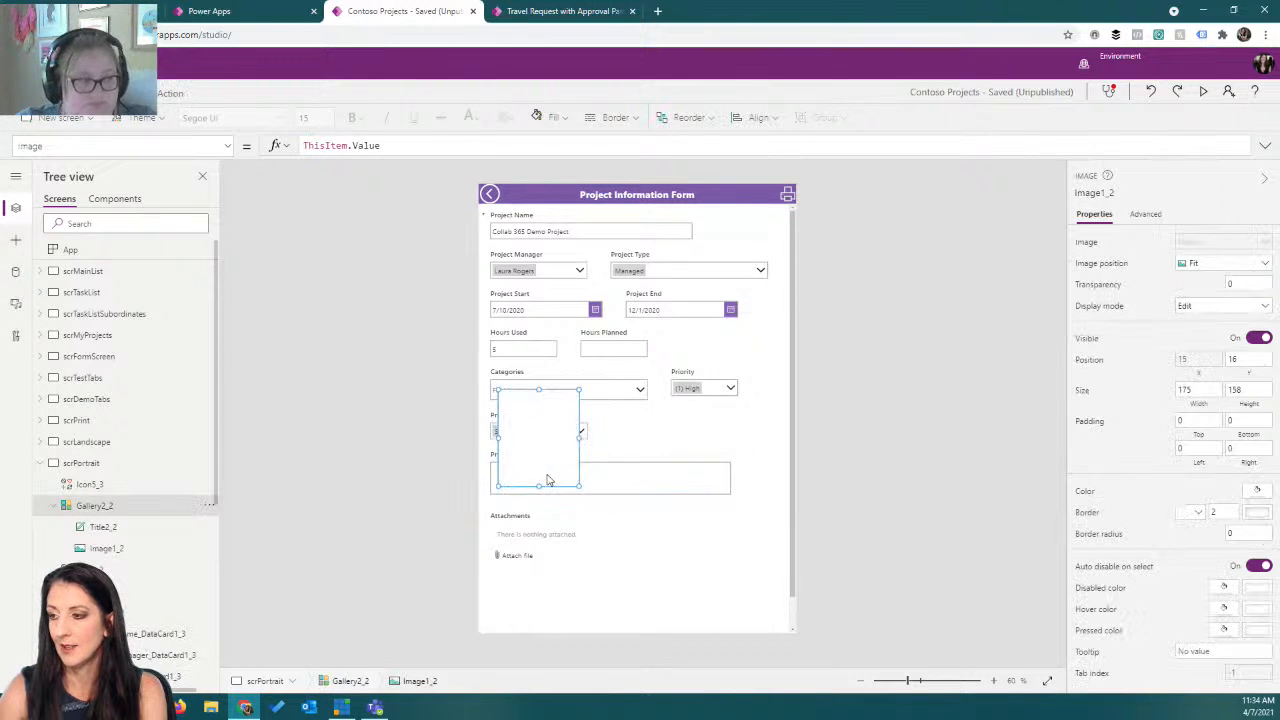
drag(539, 389, 534, 543)
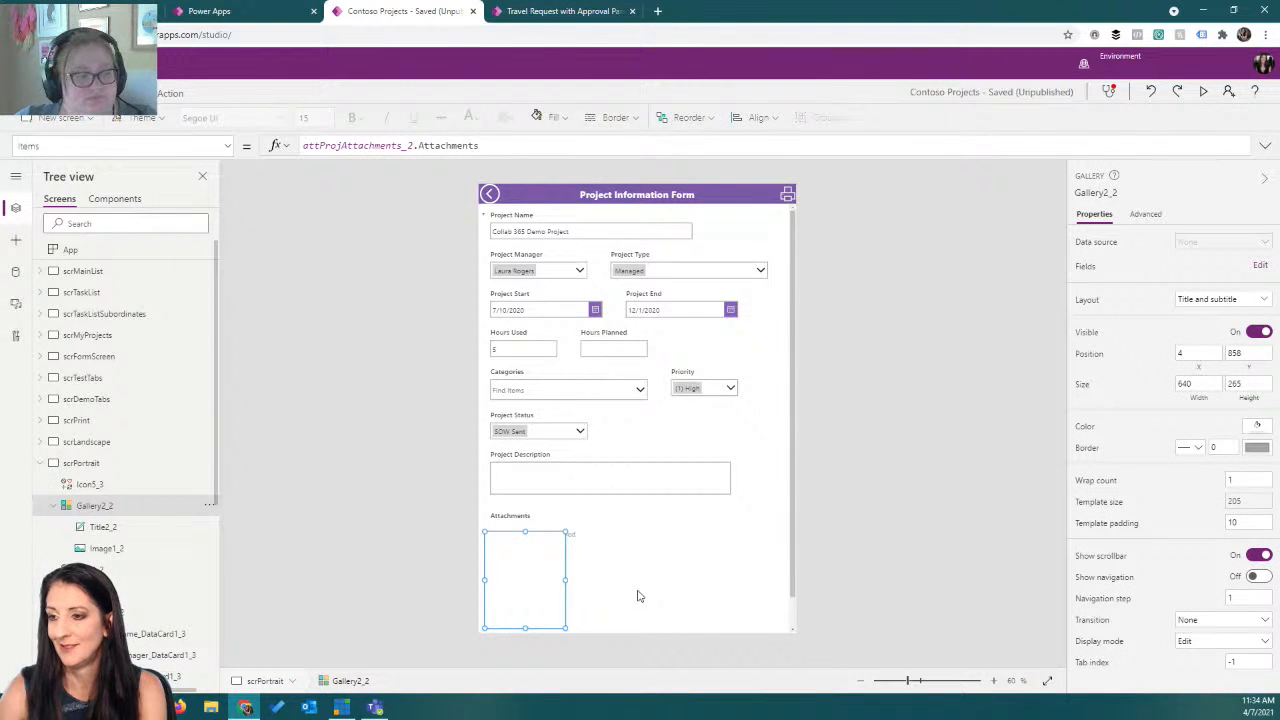
Narrow the Project Name card so Project Manager fits beside it on the first row.
click(537, 491)
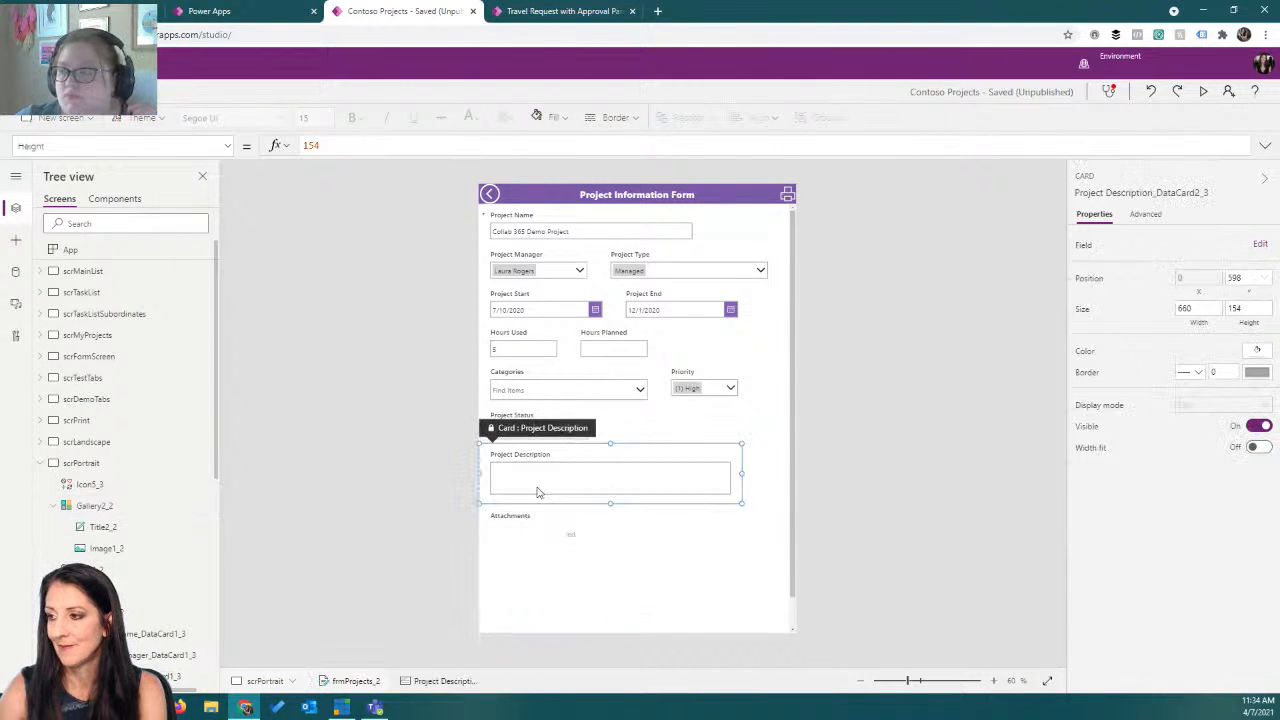
click(568, 394)
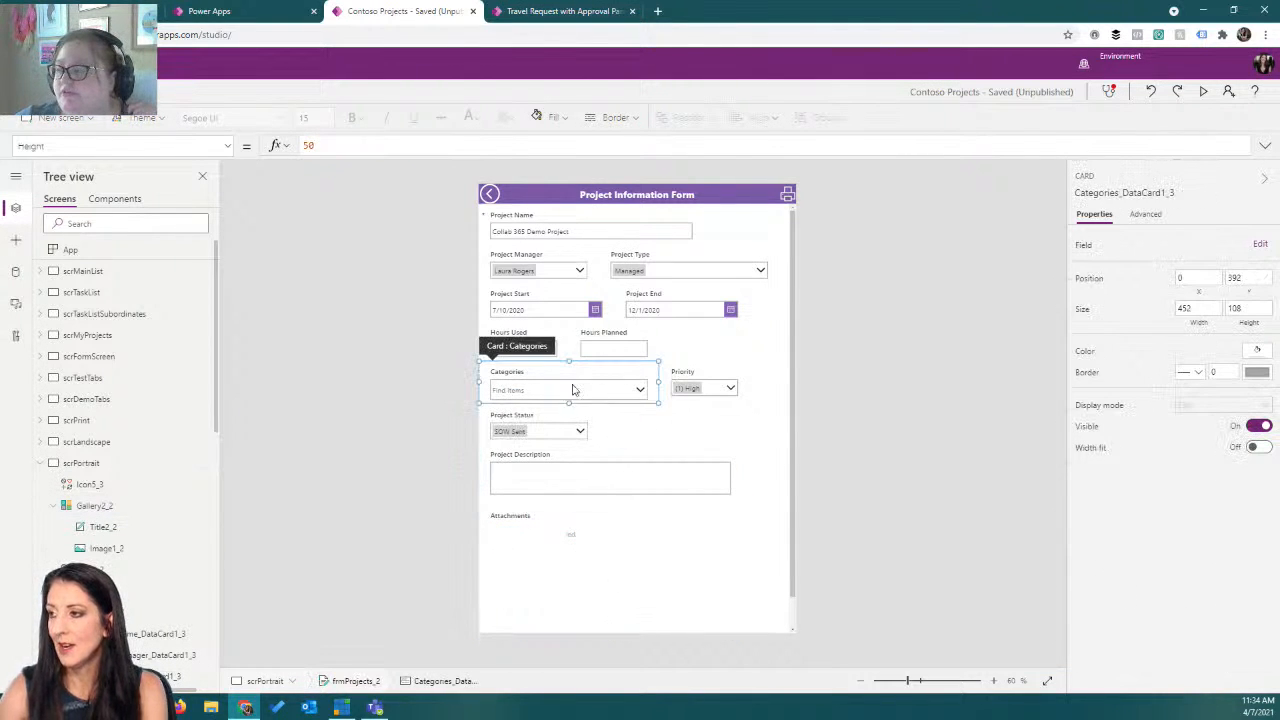
click(613, 231)
drag(705, 224, 636, 223)
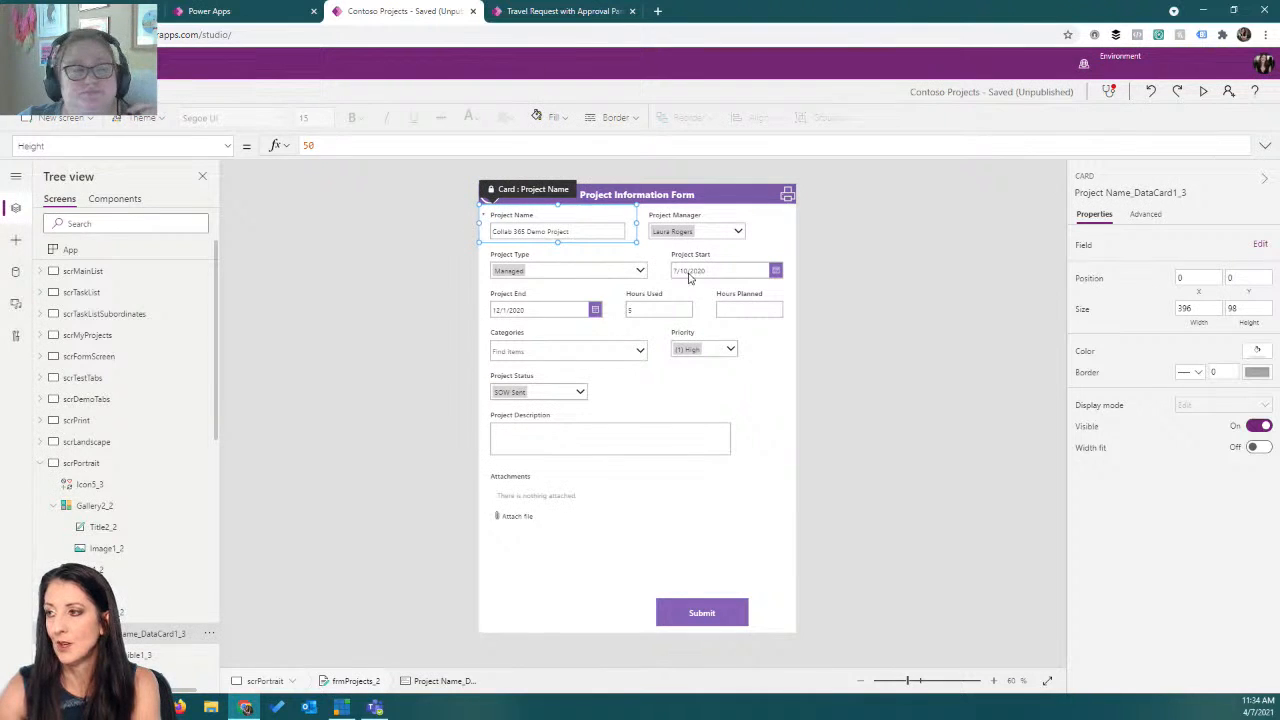
Narrow the Project Type and Project Start cards to 264 wide so Project Start and Project End share their row.
click(620, 279)
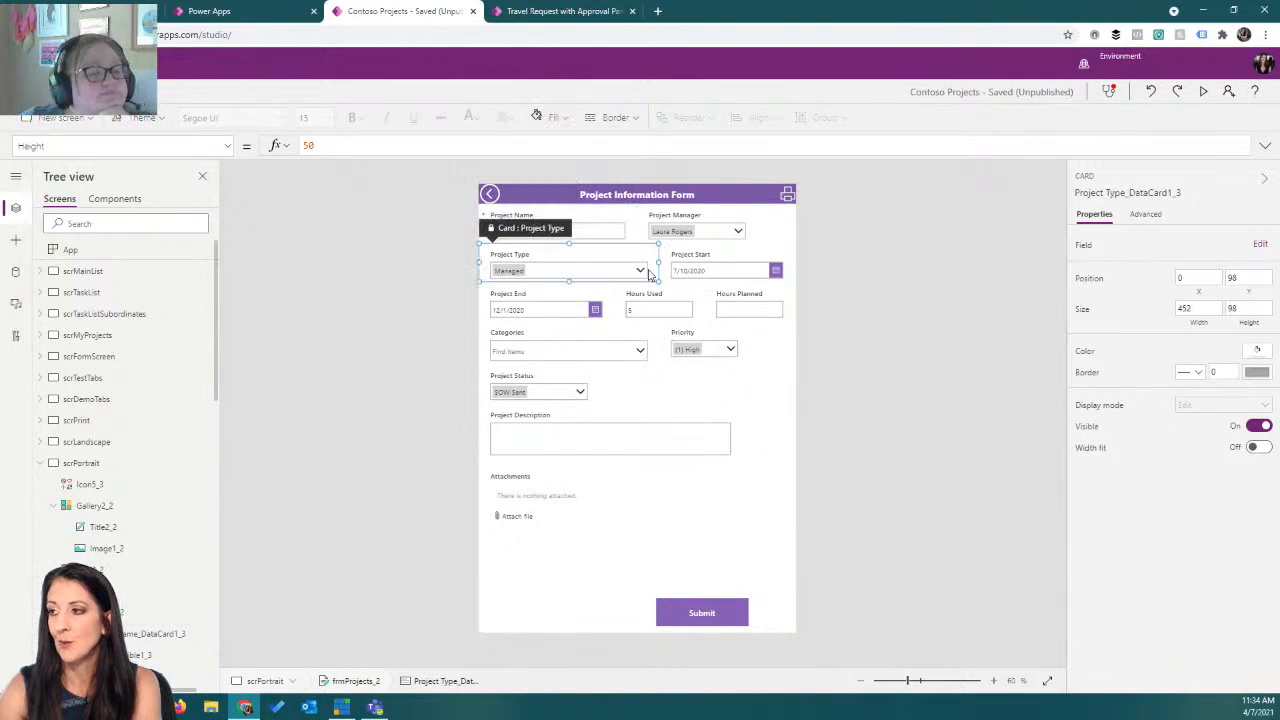
drag(658, 266, 584, 267)
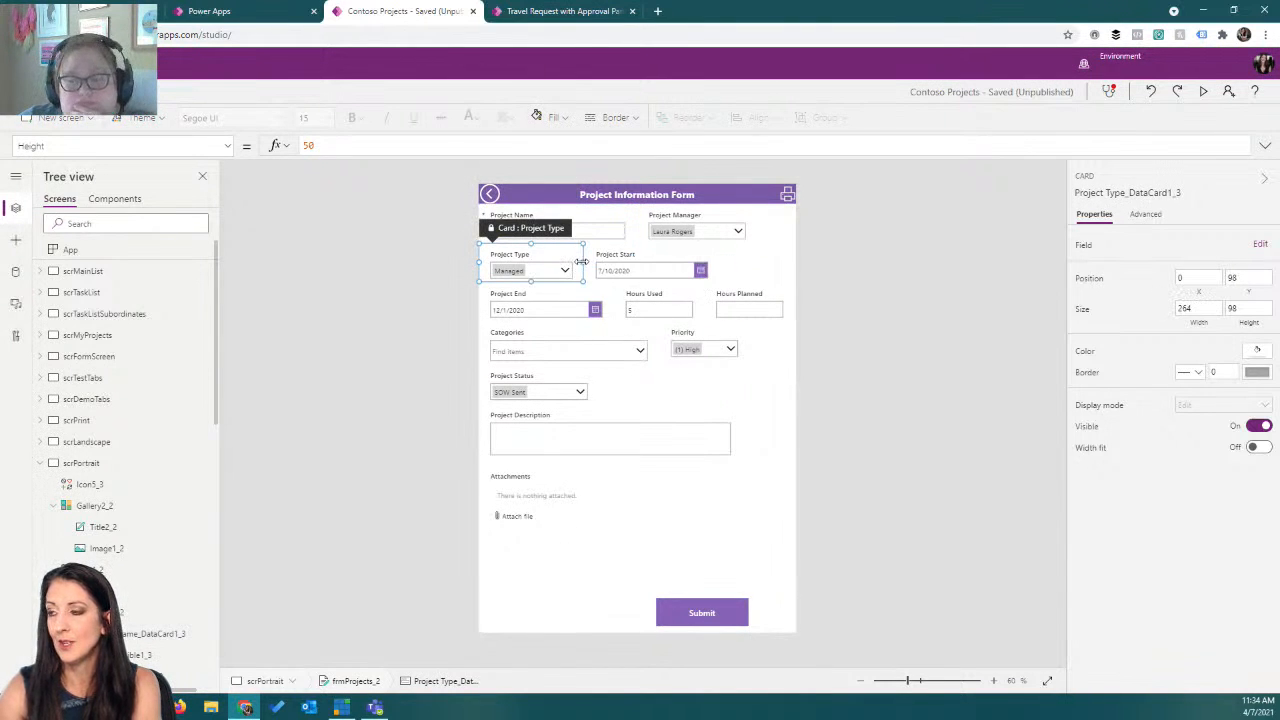
click(672, 281)
drag(718, 262, 650, 266)
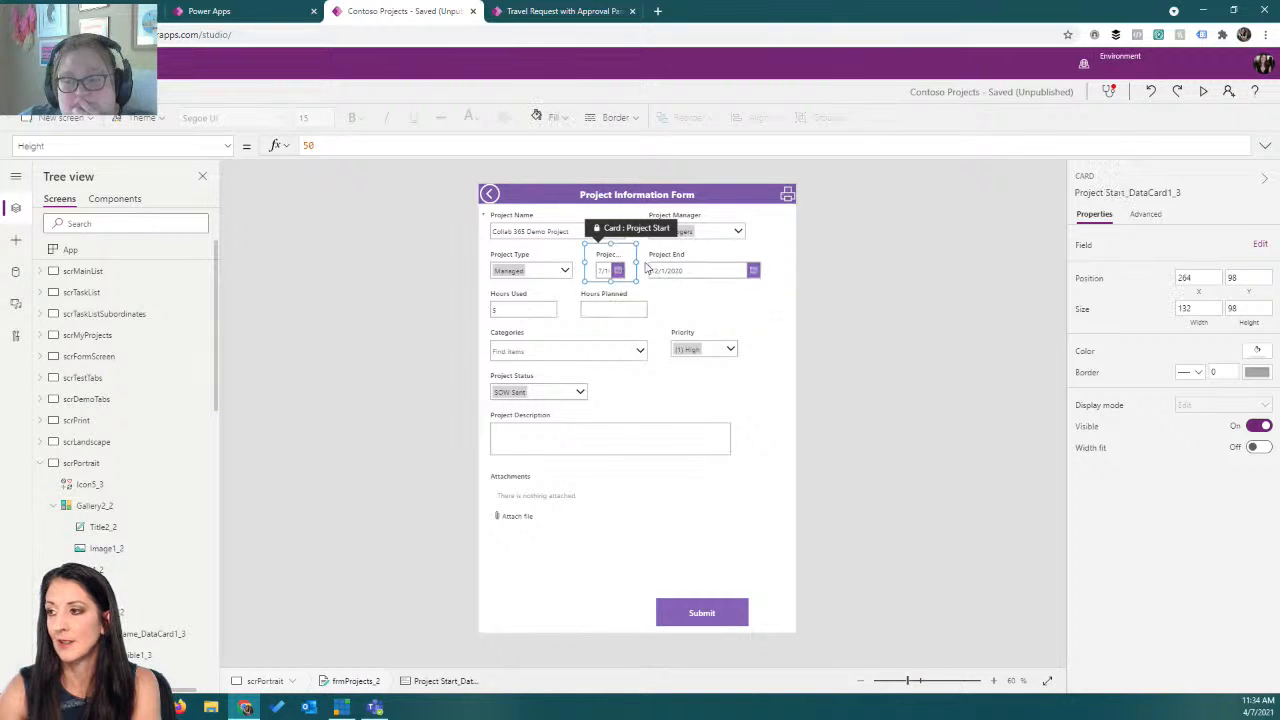
click(592, 306)
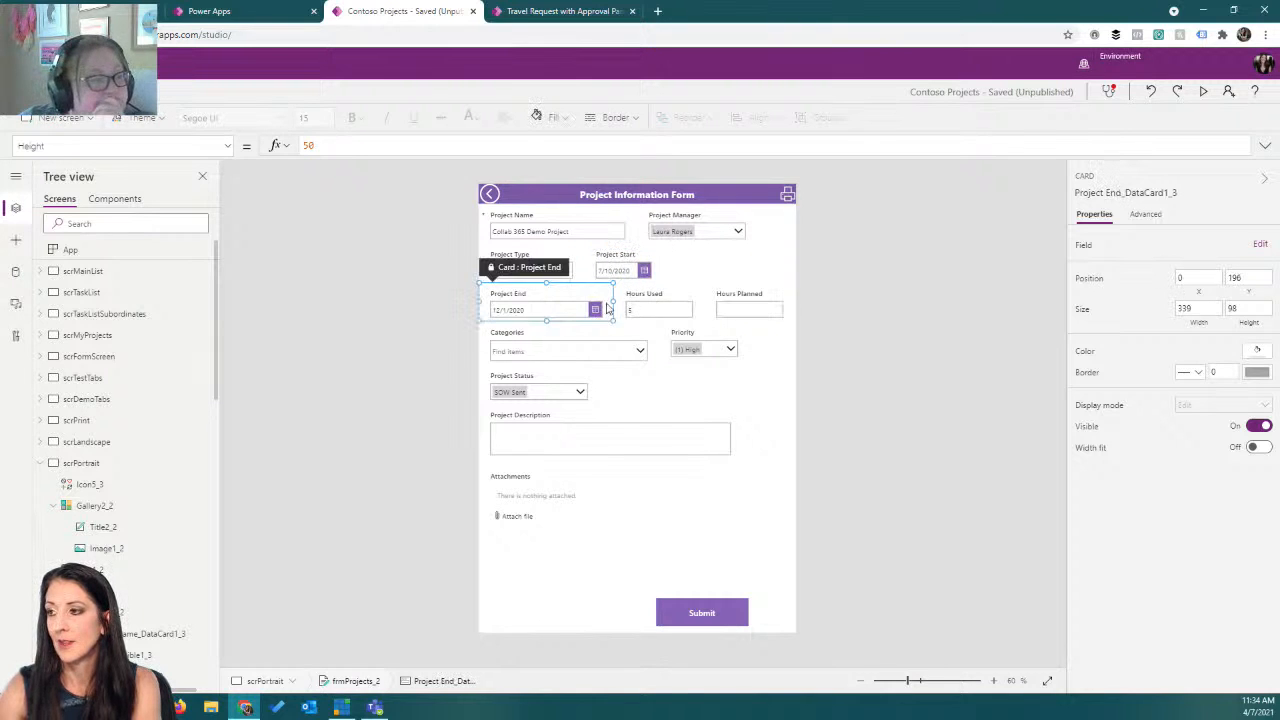
click(631, 267)
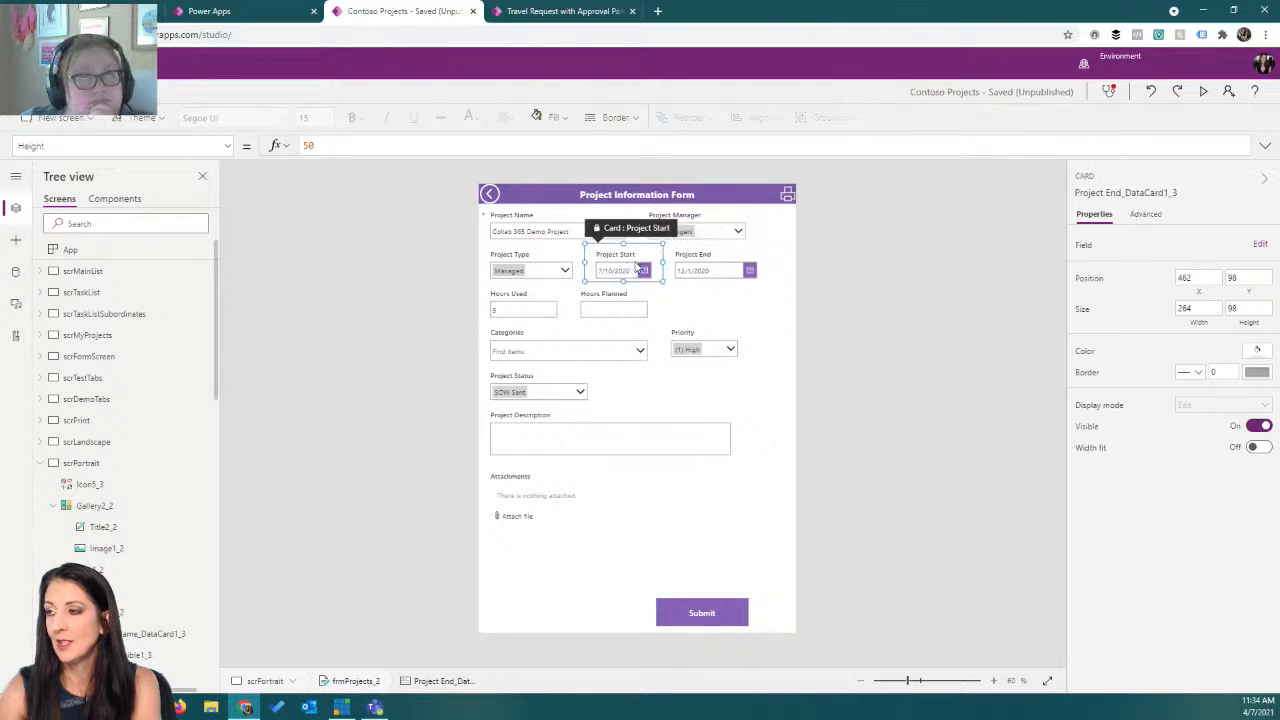
drag(663, 263, 680, 267)
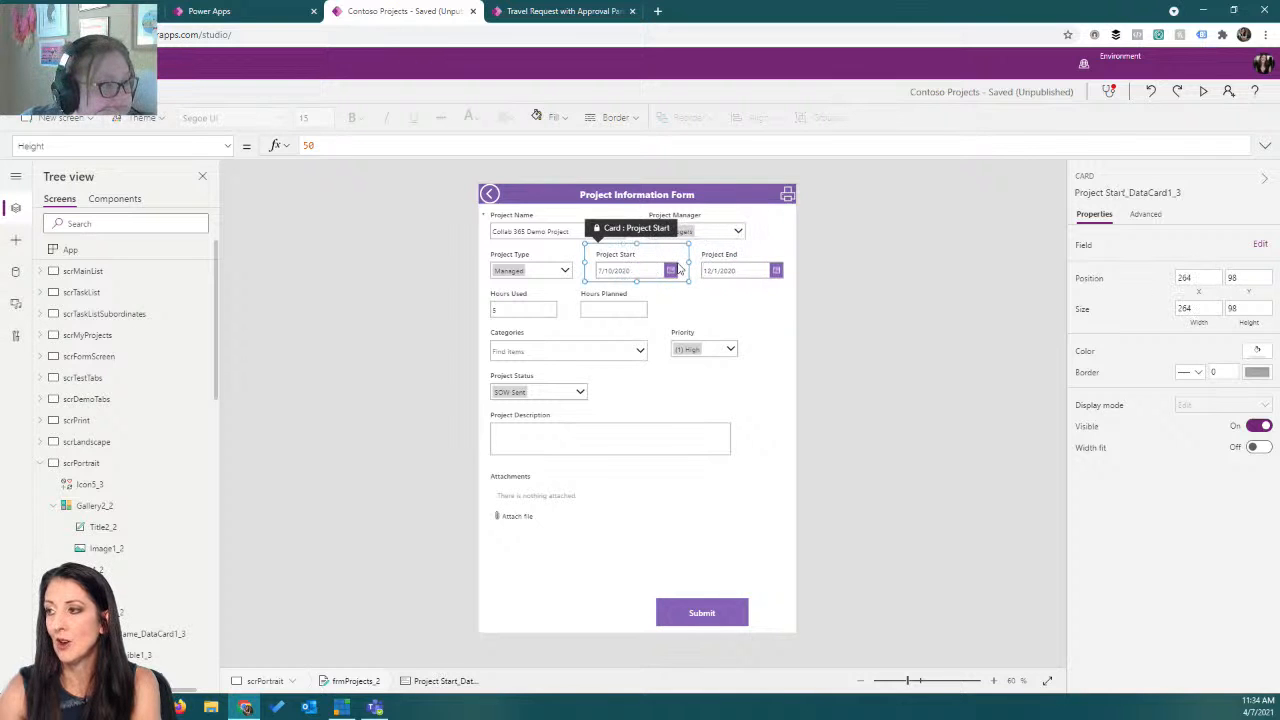
Set the Project Start date picker's Width to Parent.Width - 20.
click(651, 270)
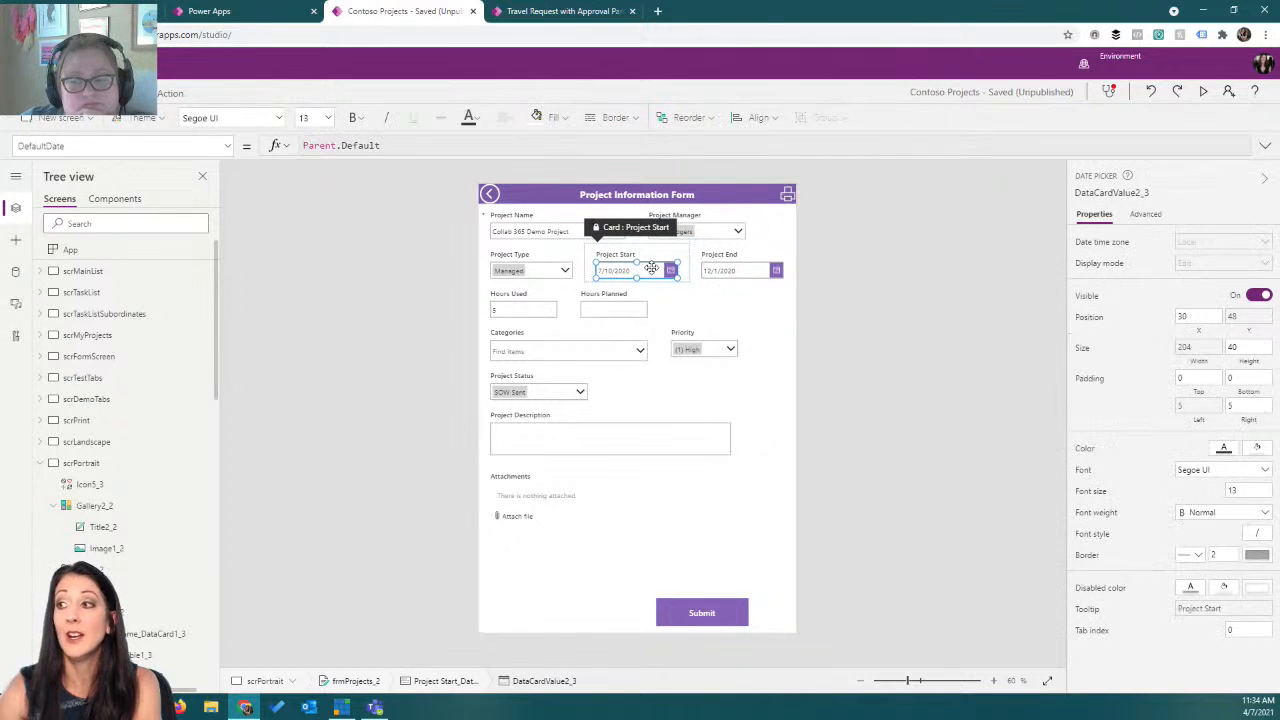
click(1139, 220)
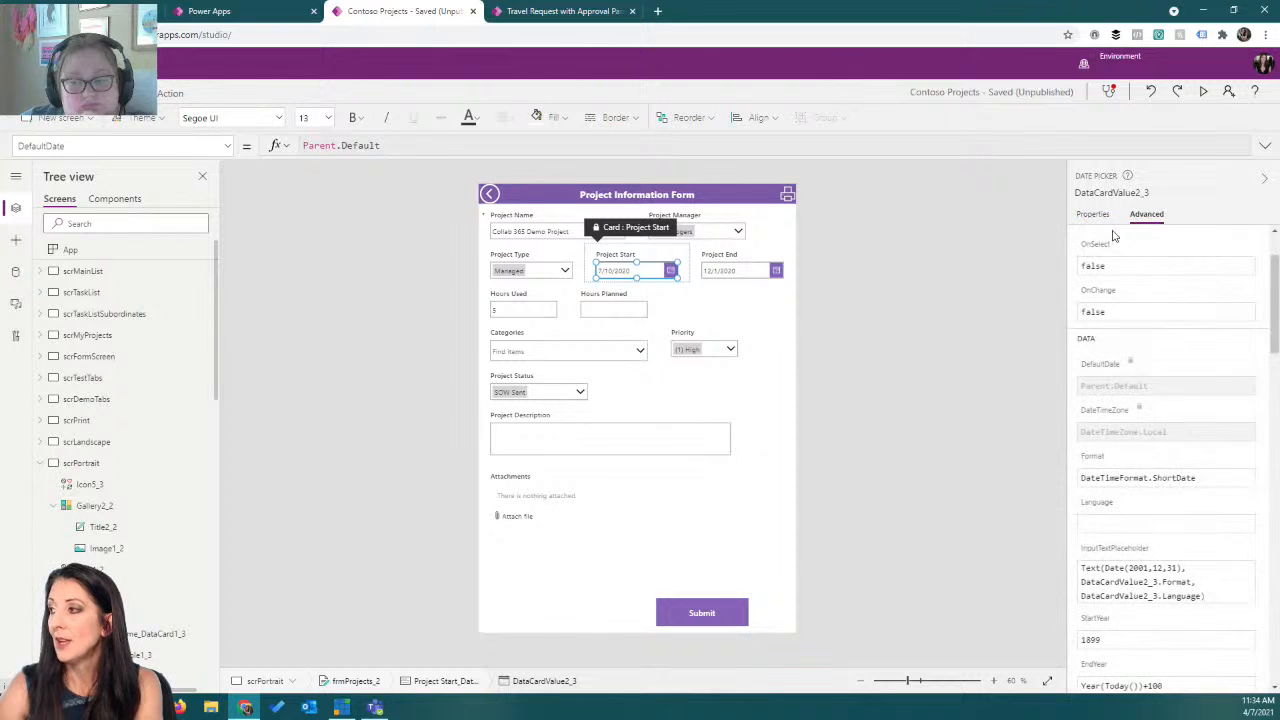
scroll(1160, 455, down, 15)
scroll(1169, 531, up, 3)
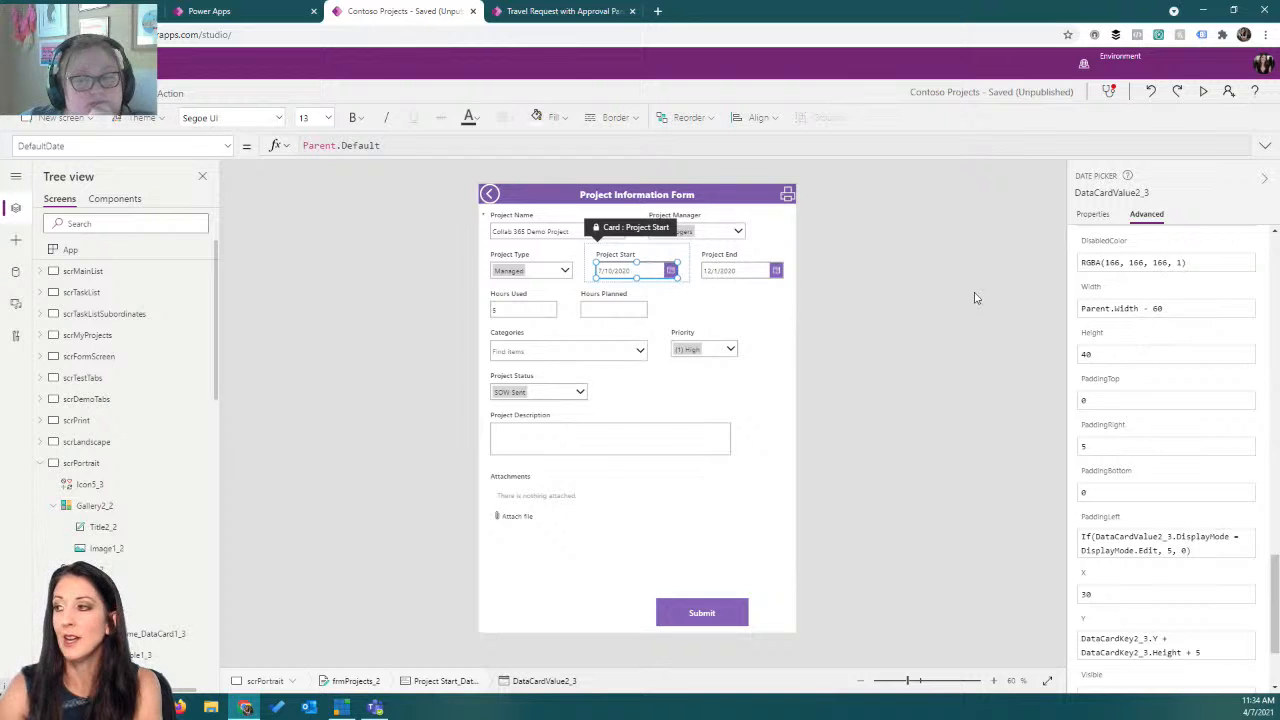
double_click(1157, 308)
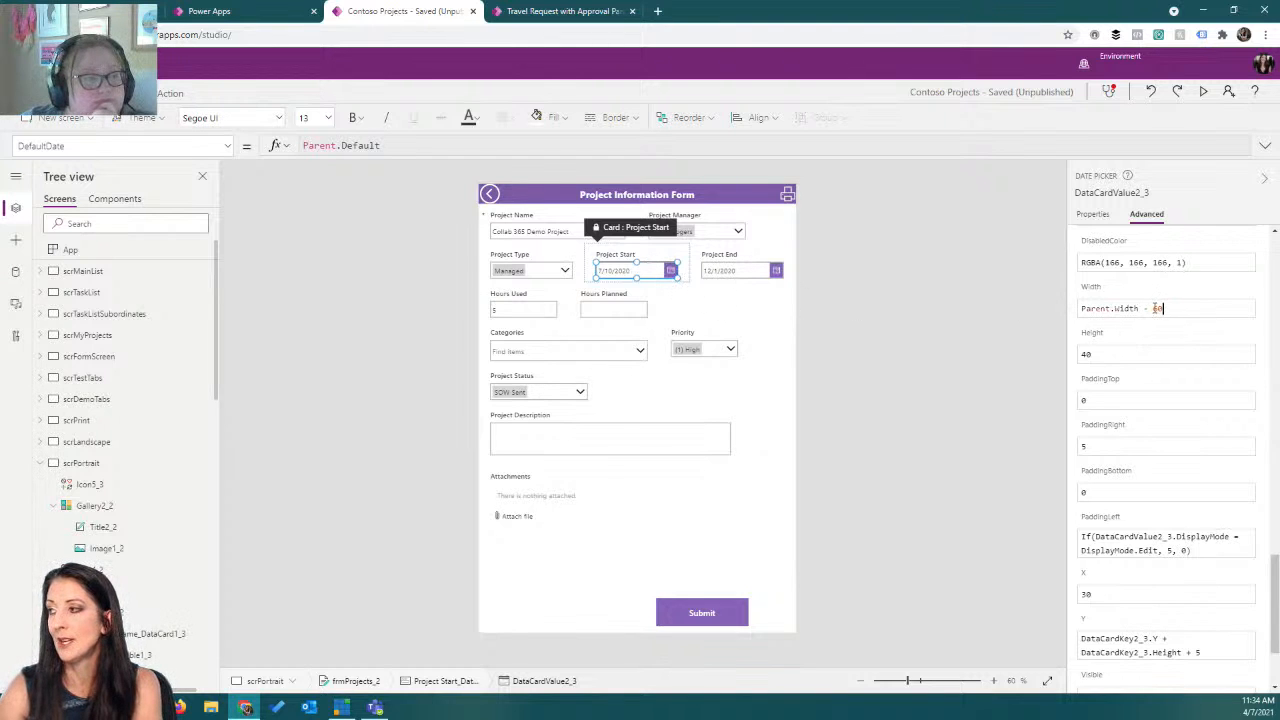
text(20)
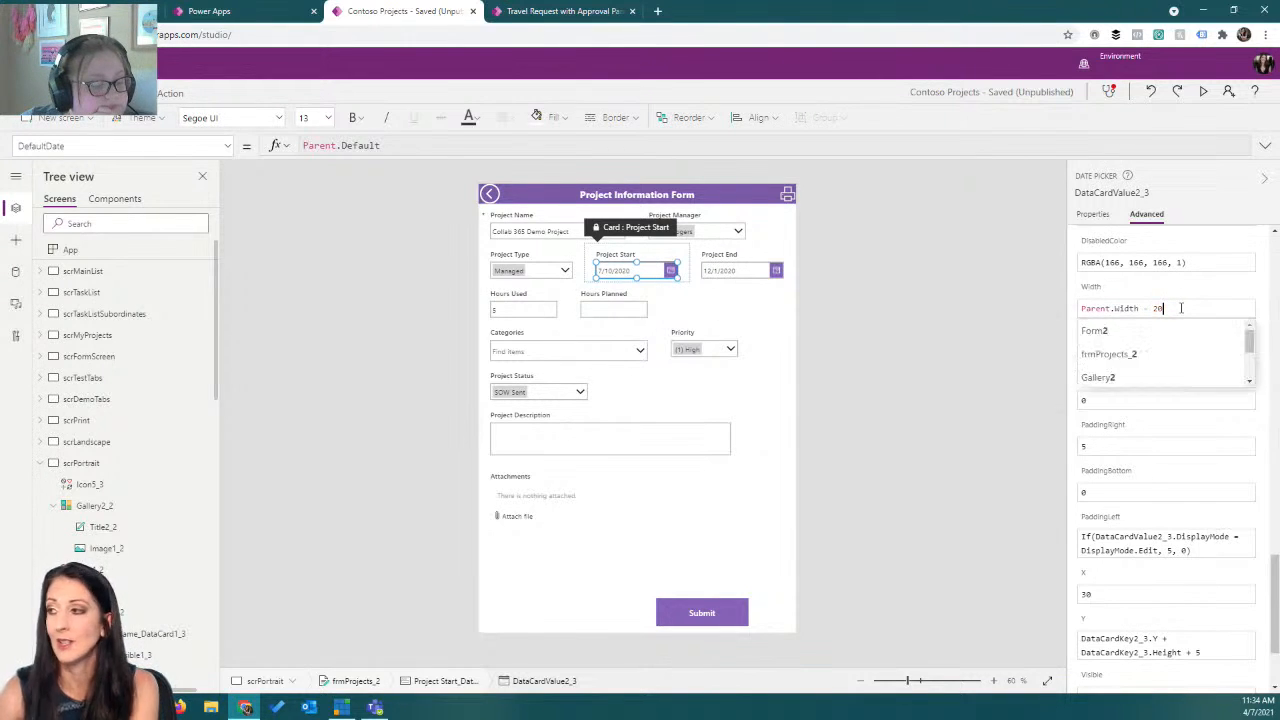
Inspect the Width and layout properties of the Project Start label, card and date picker.
click(624, 254)
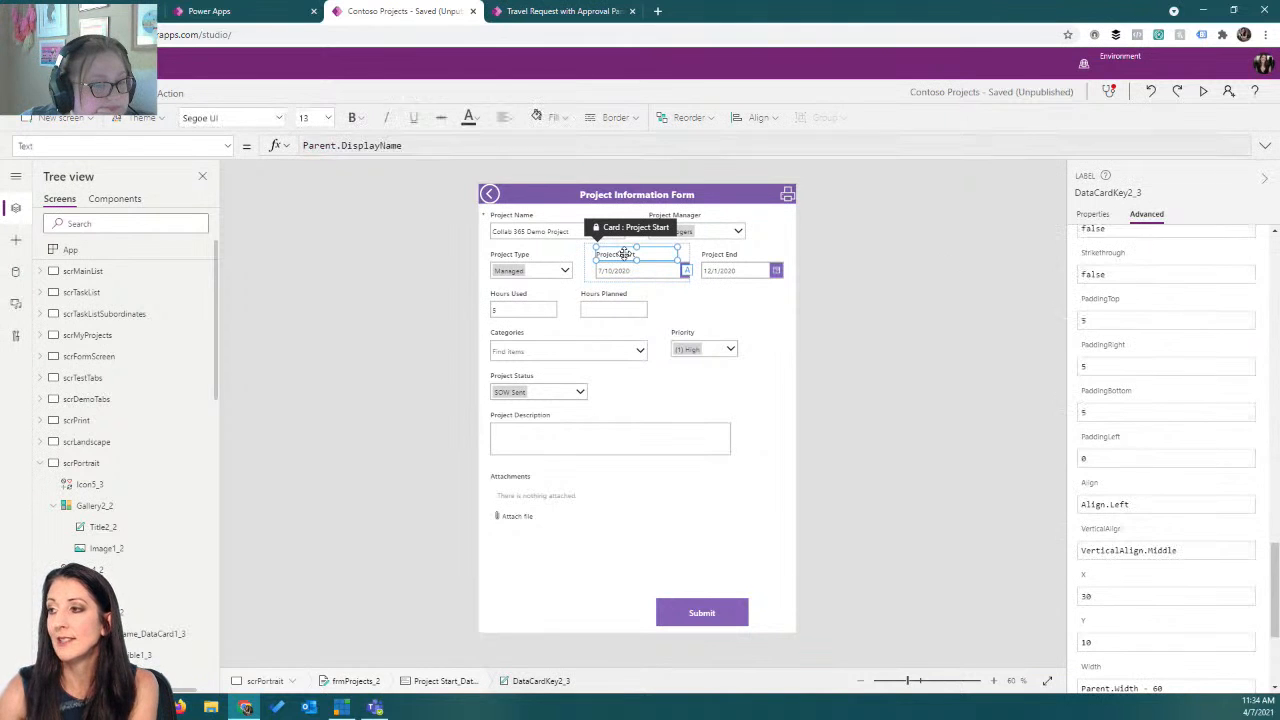
scroll(1165, 537, down, 1)
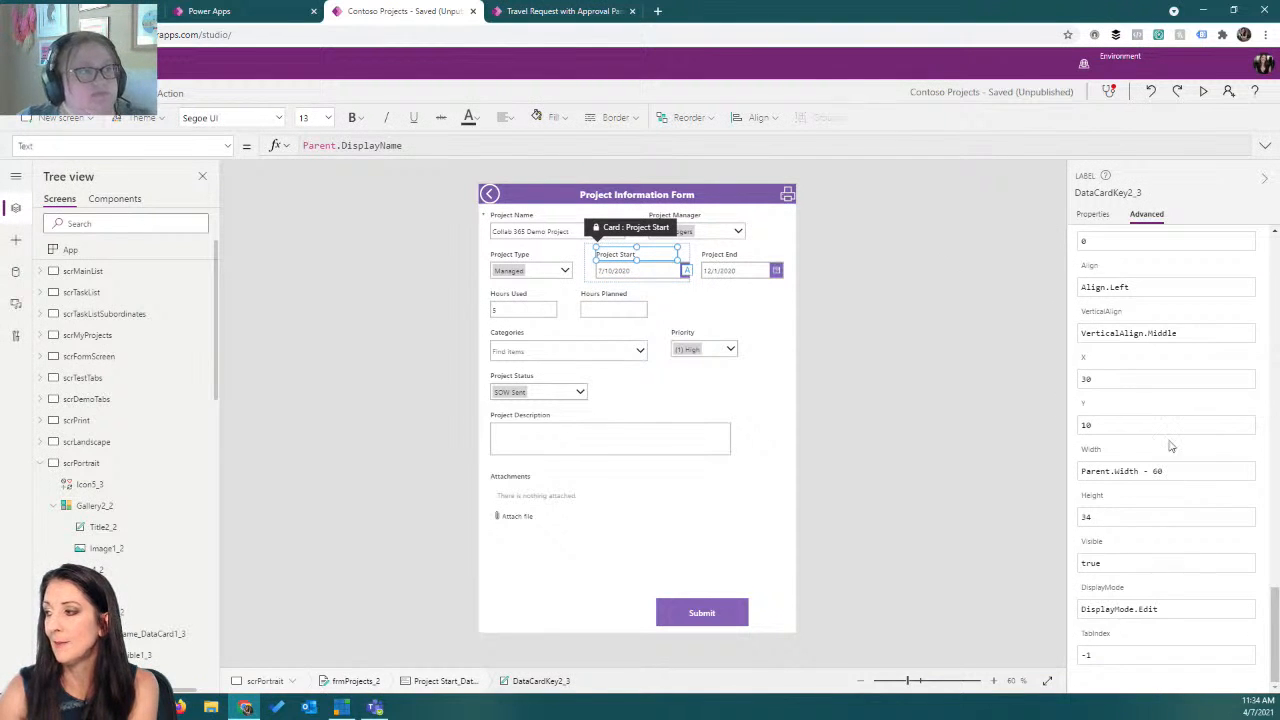
double_click(1158, 471)
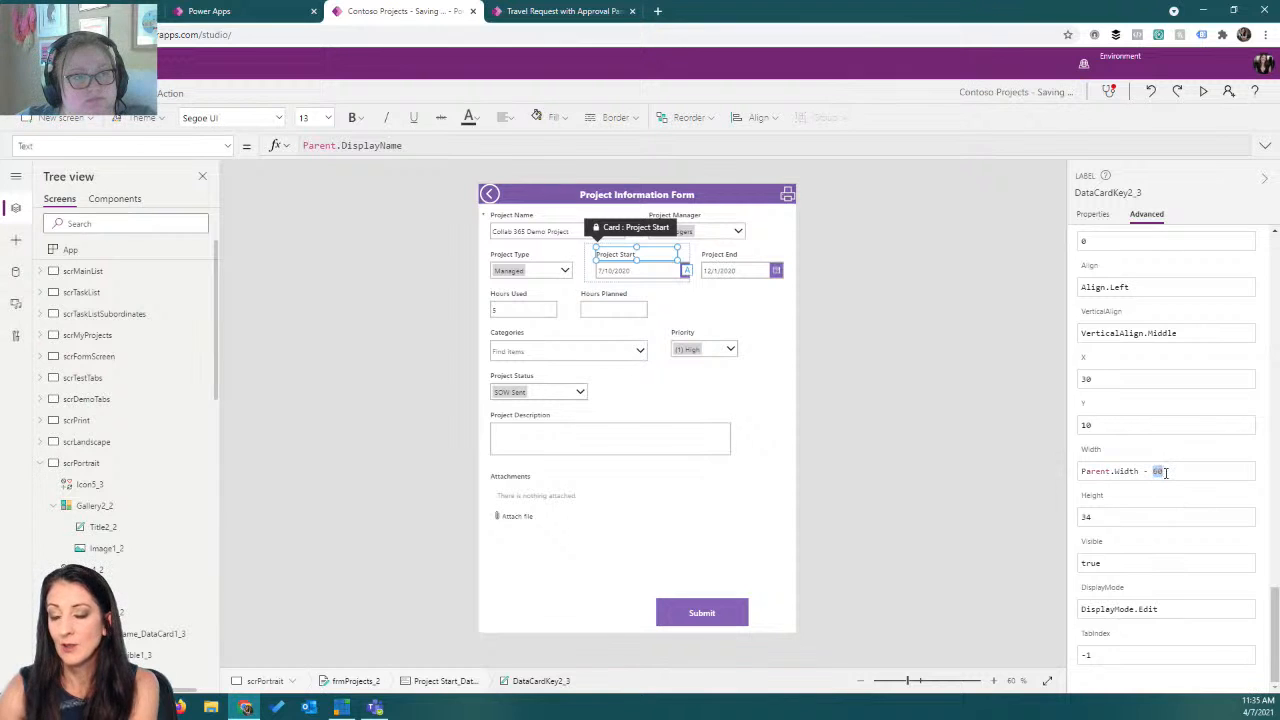
click(724, 272)
click(716, 270)
click(685, 269)
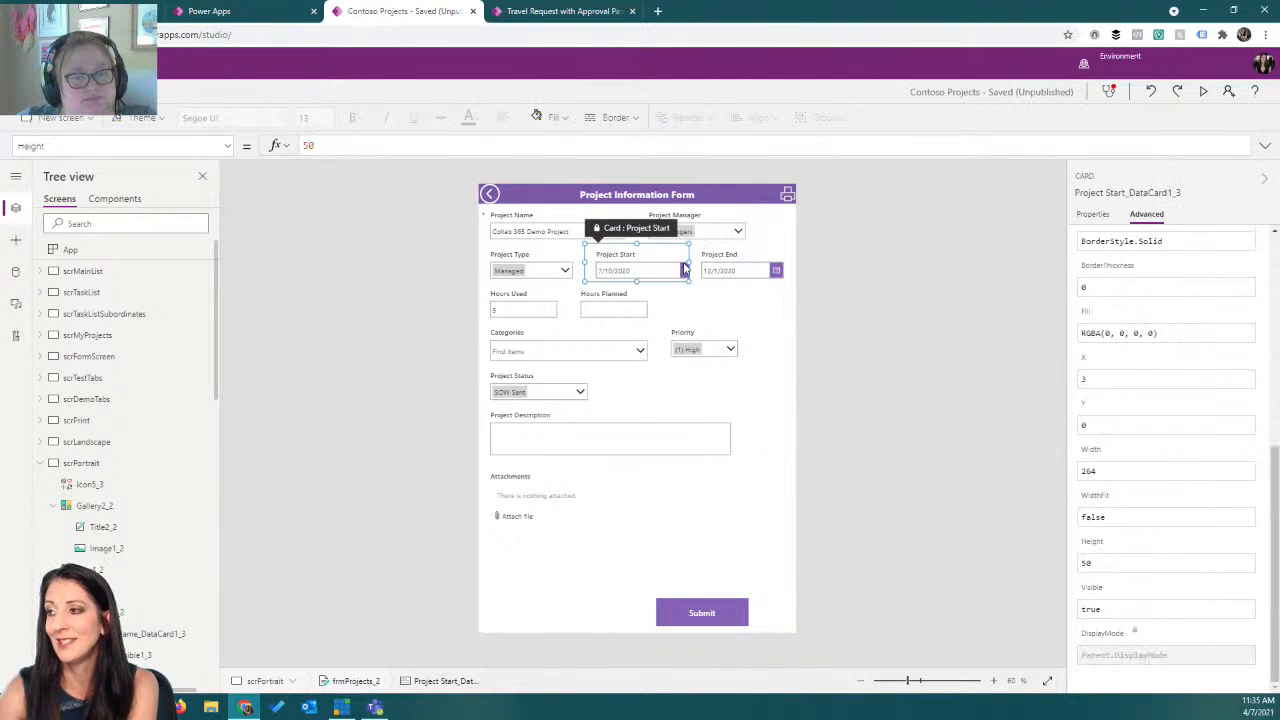
click(650, 270)
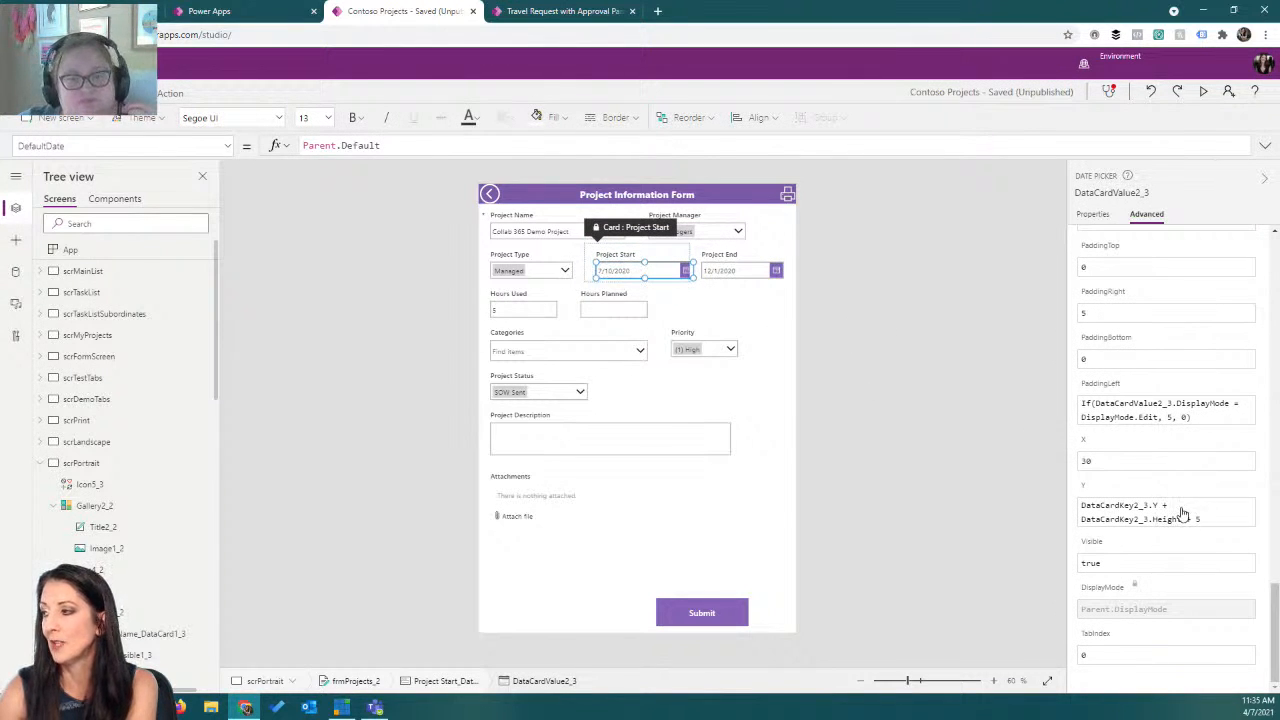
scroll(1210, 514, up, 3)
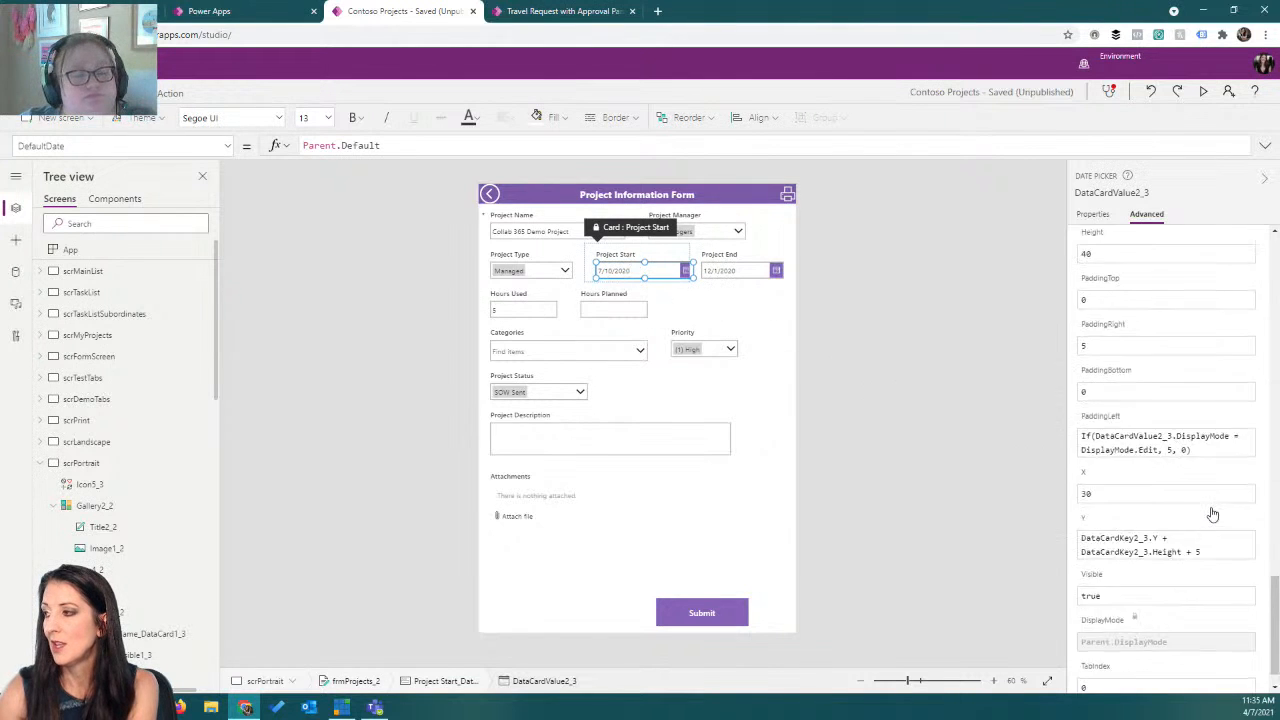
Set the Project Start date picker's Width to Parent.Width - 30.
click(1160, 374)
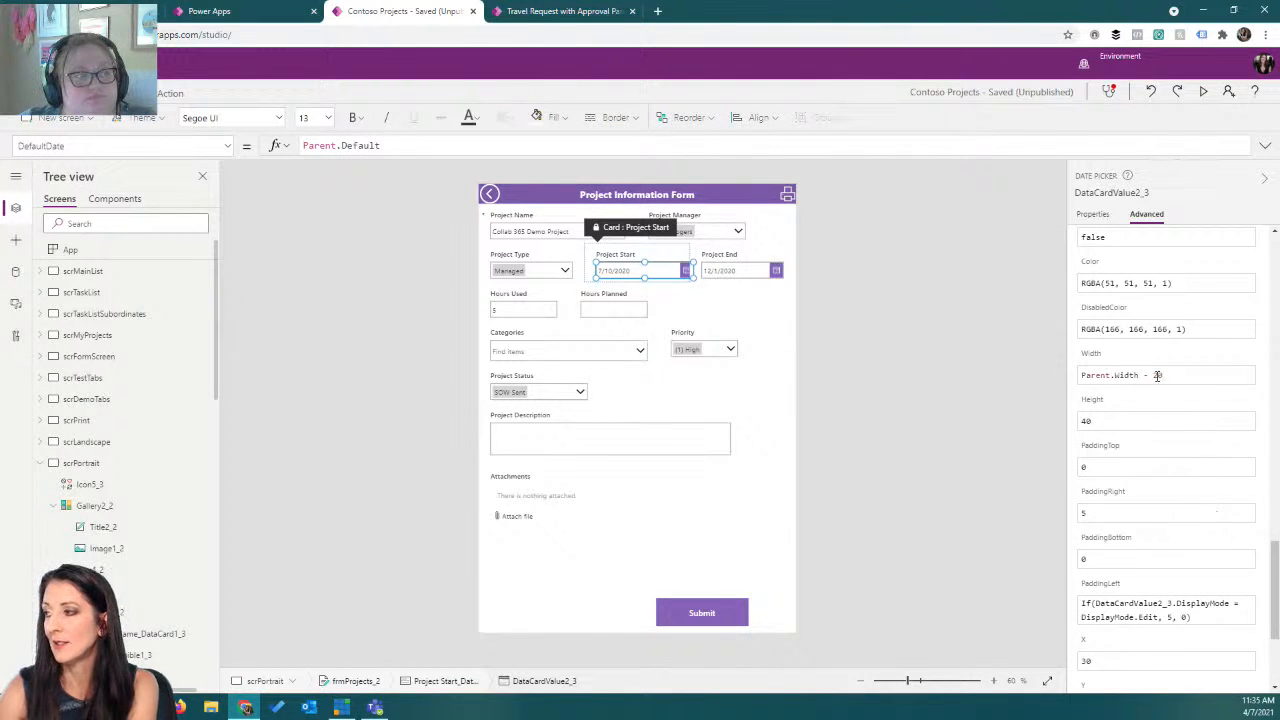
key(BackSpace)
text(3)
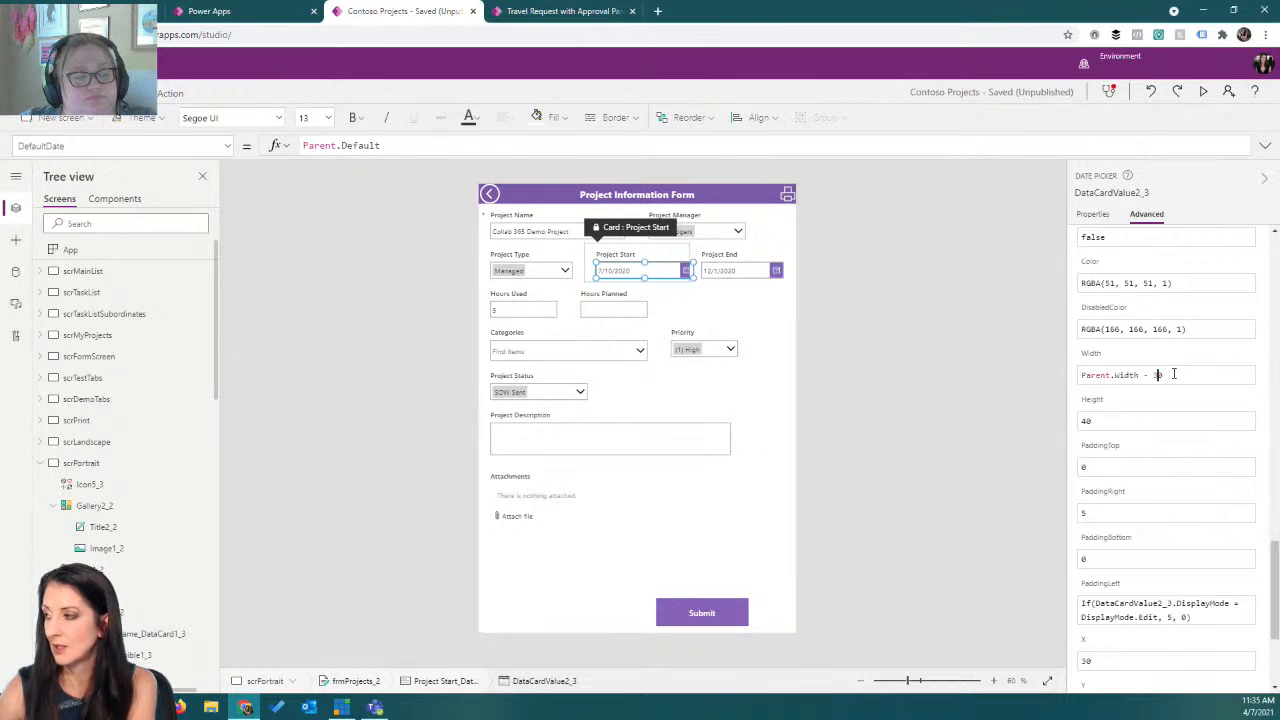
Set the Project Start label's Width to Parent.Width - 30.
click(620, 254)
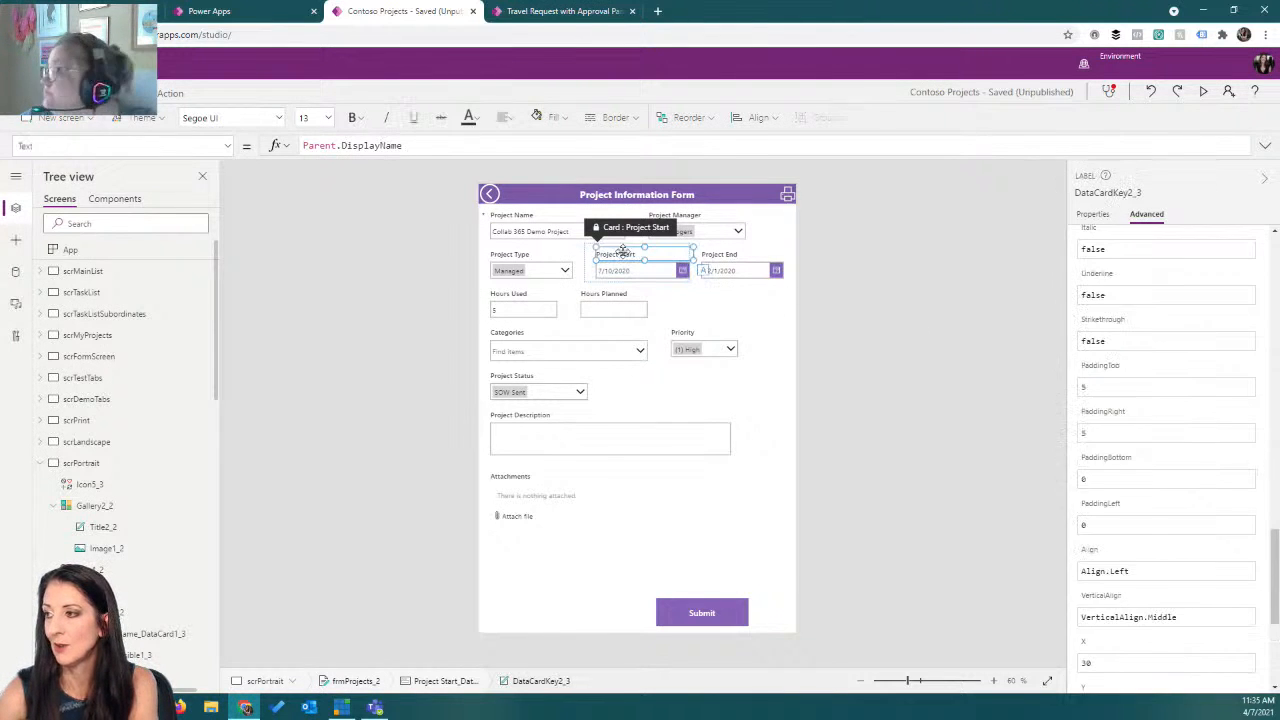
scroll(1150, 462, down, 3)
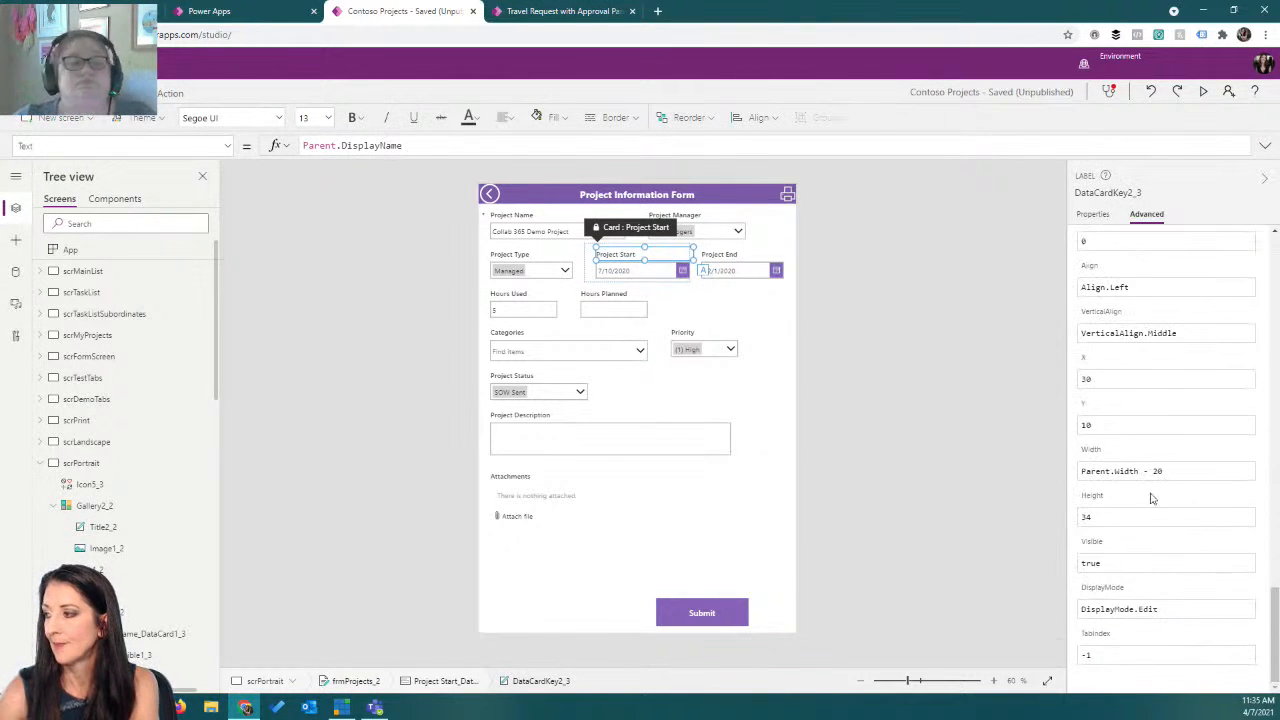
click(1159, 471)
key(BackSpace)
text(3)
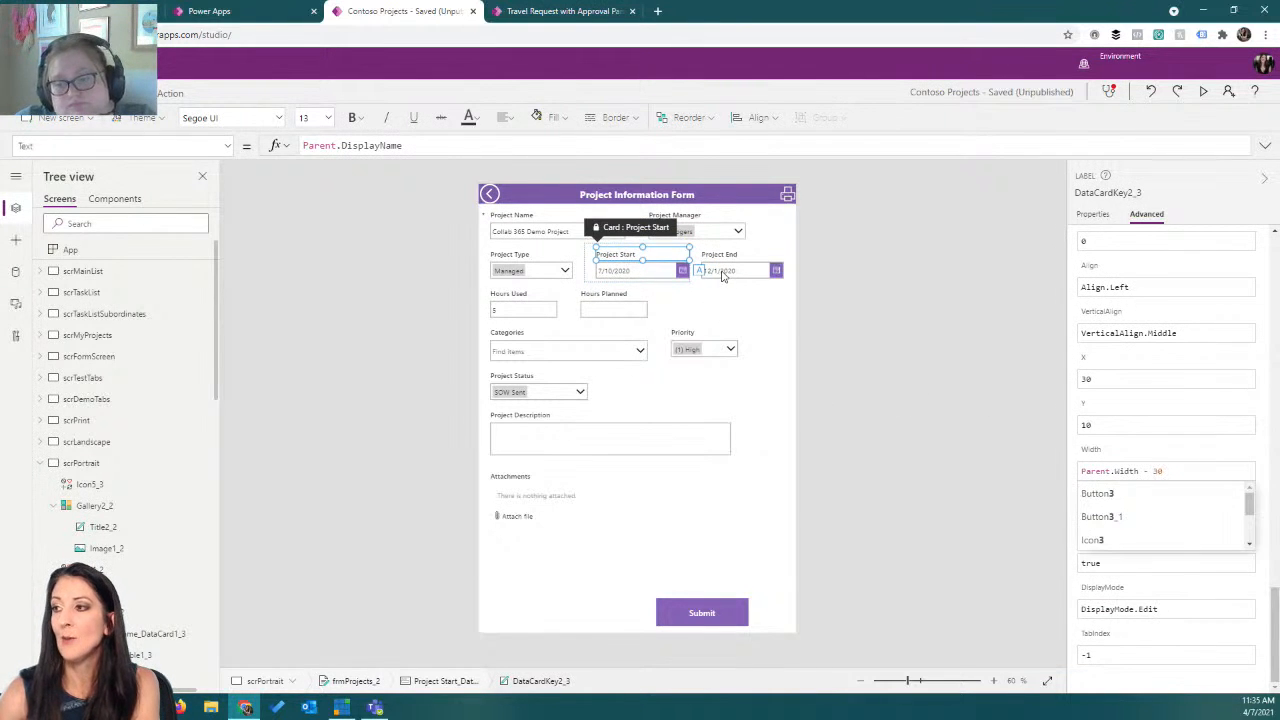
Narrow the Hours Planned, Hours Used and Categories cards so Categories fits on the hours row.
click(722, 275)
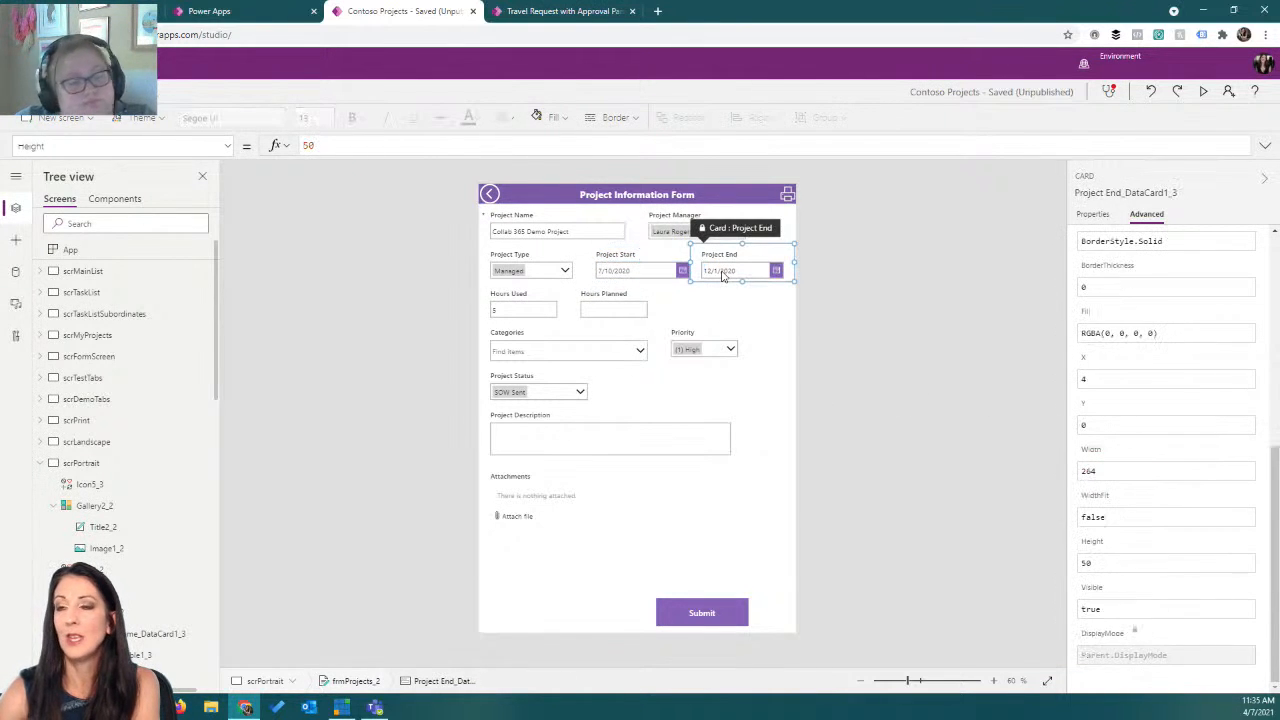
click(611, 307)
drag(658, 306, 628, 308)
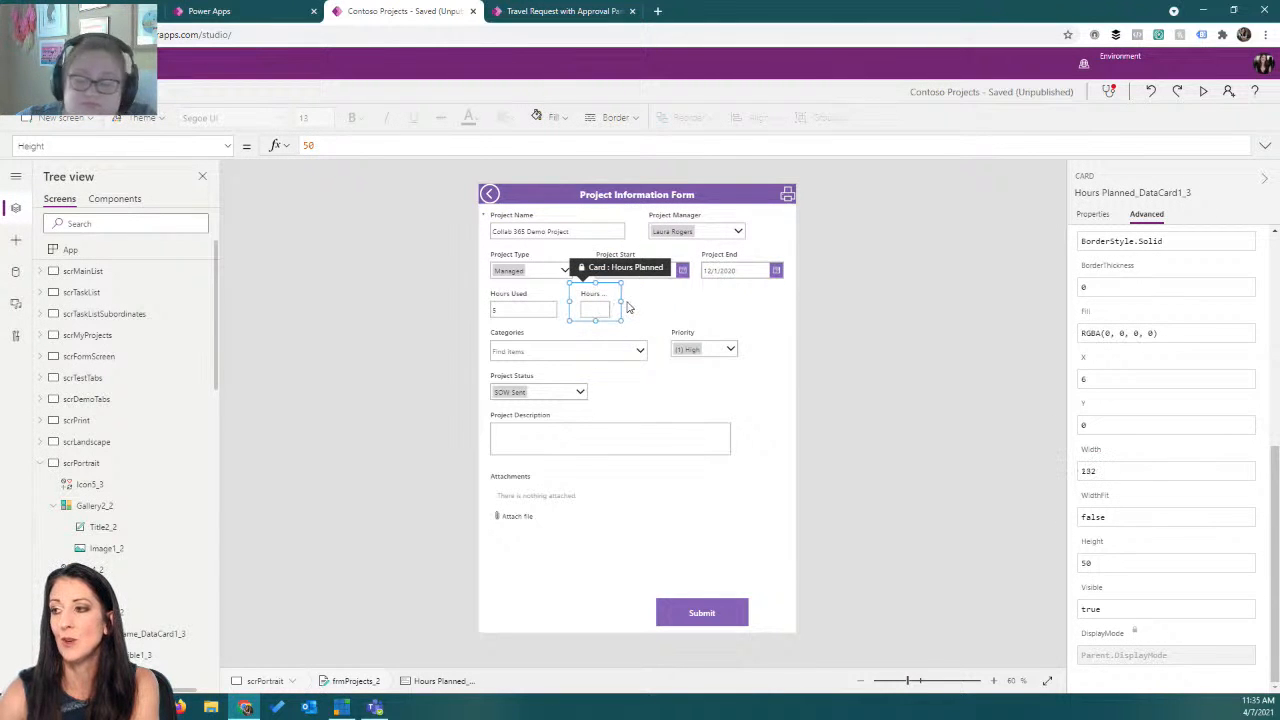
click(555, 312)
mouse_move(566, 311)
mouse_down()
mouse_move(514, 308)
mouse_move(555, 311)
mouse_up()
click(599, 311)
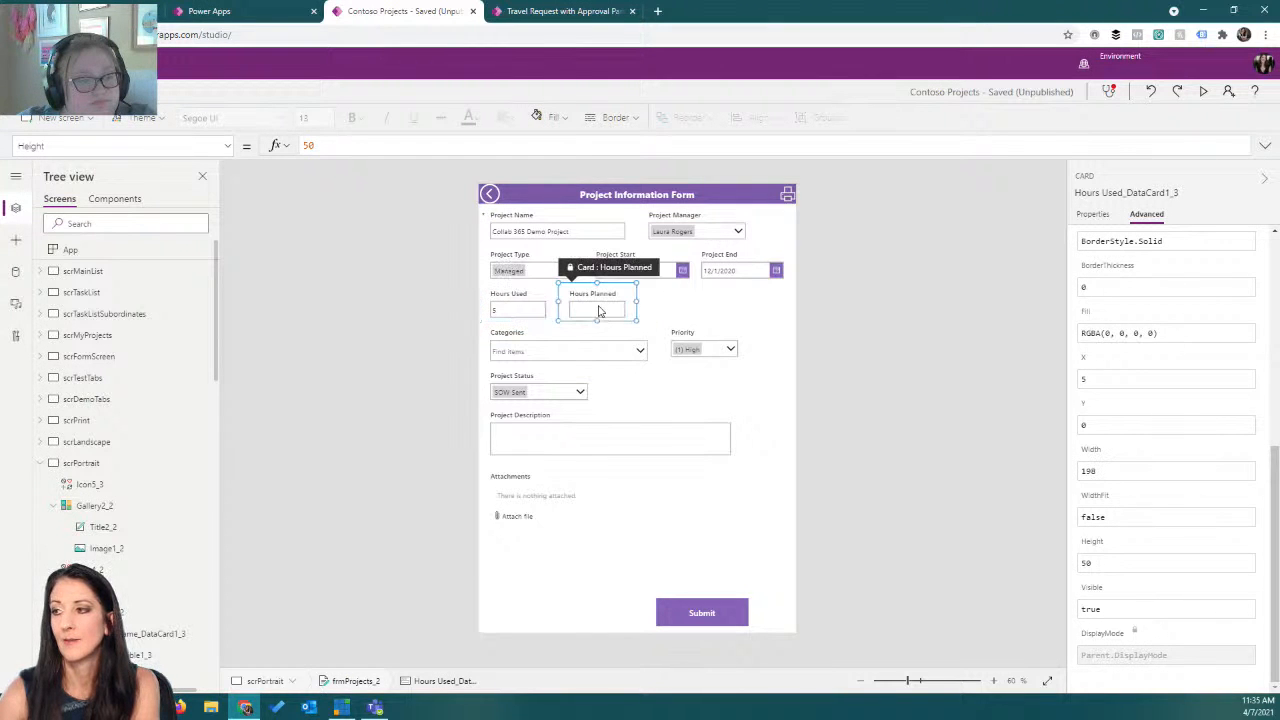
click(563, 347)
drag(658, 343, 633, 309)
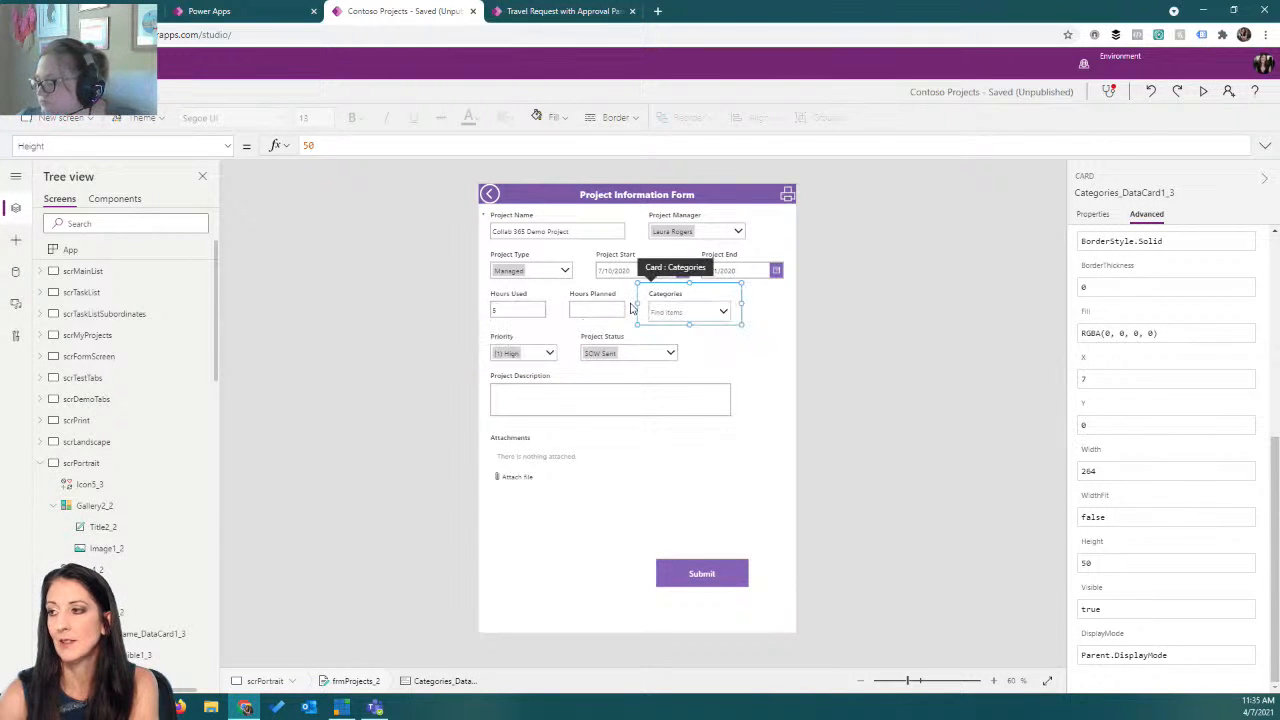
Shorten the Attachments card's height to 165.
click(557, 397)
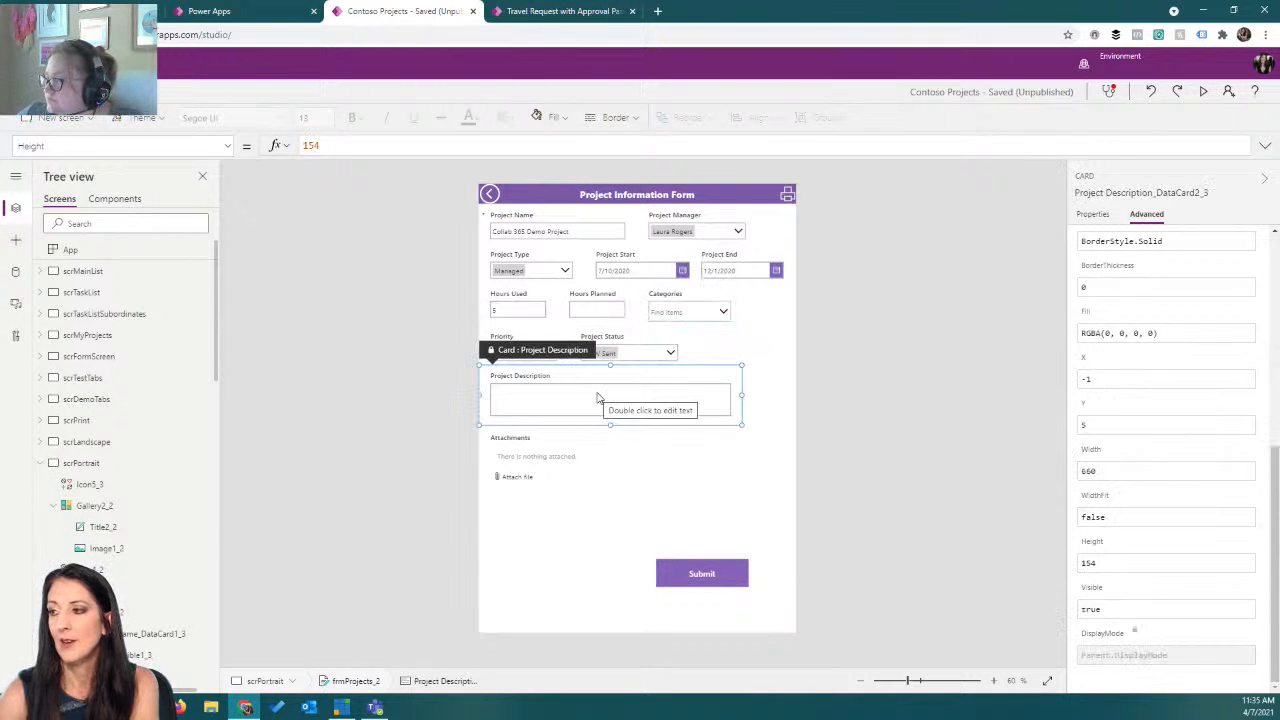
click(553, 473)
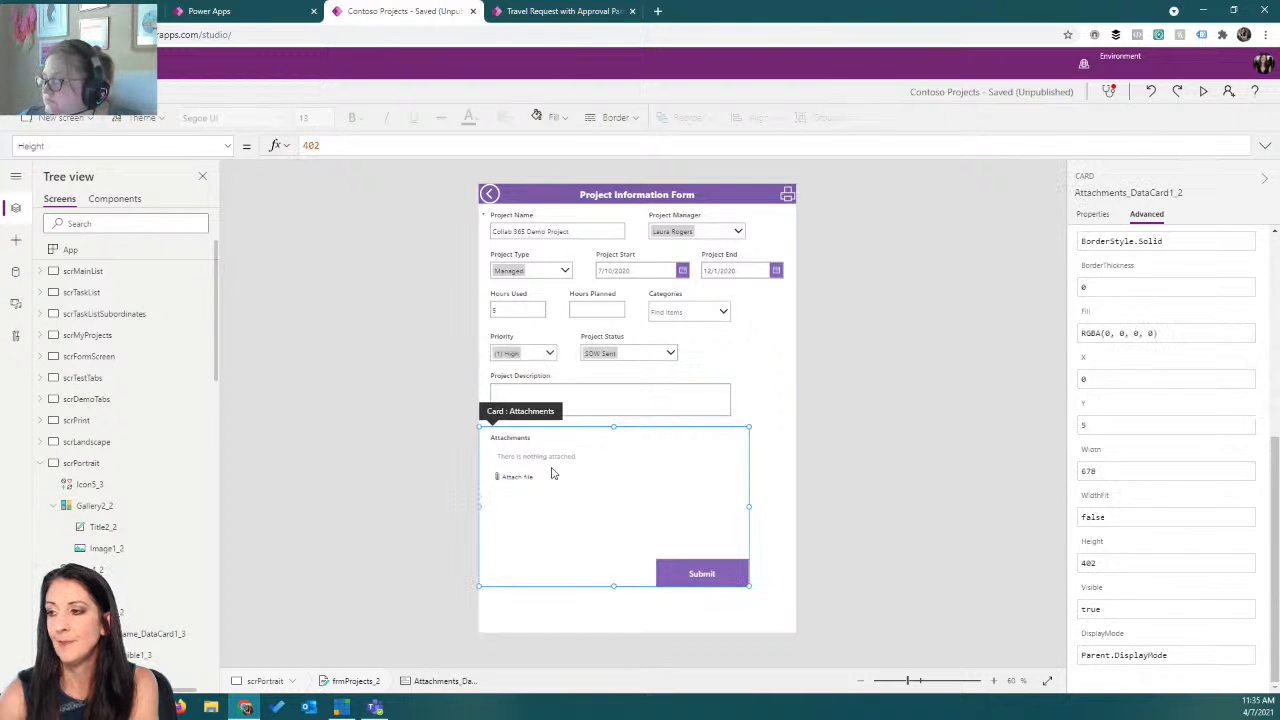
drag(613, 585, 609, 503)
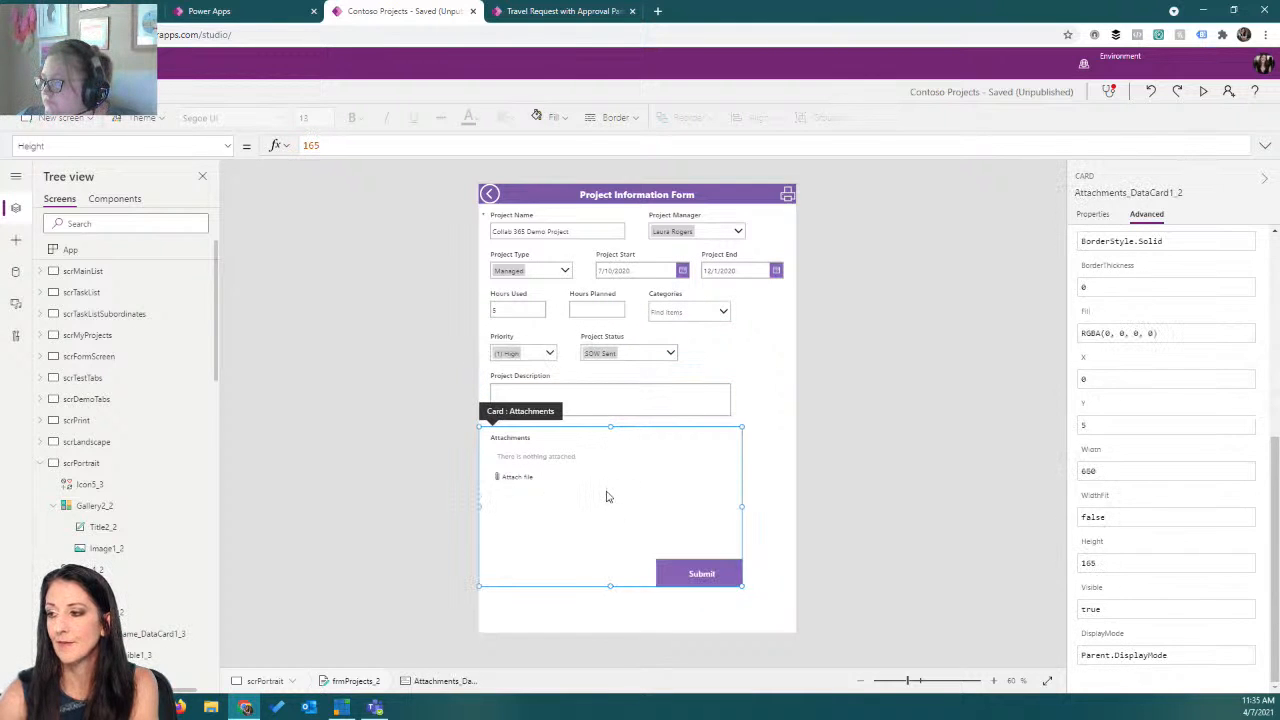
Delete the Submit button from the Attachments card.
click(695, 576)
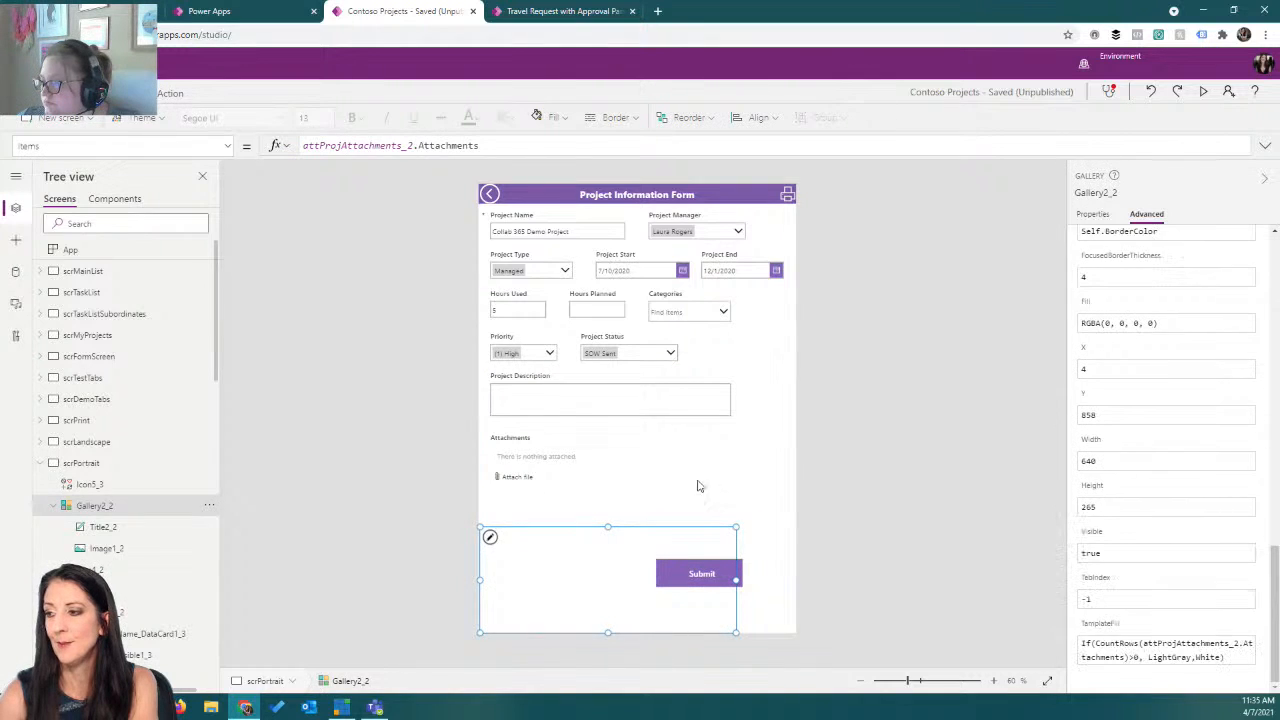
click(694, 514)
click(706, 565)
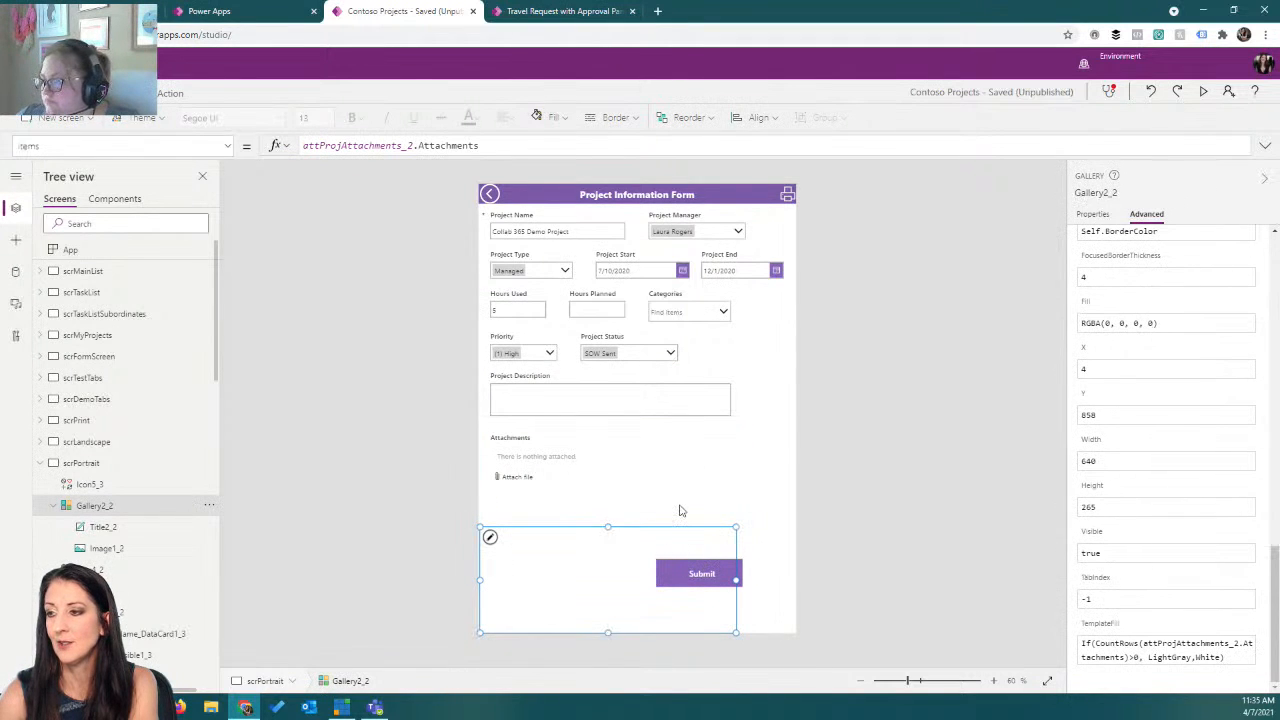
click(690, 575)
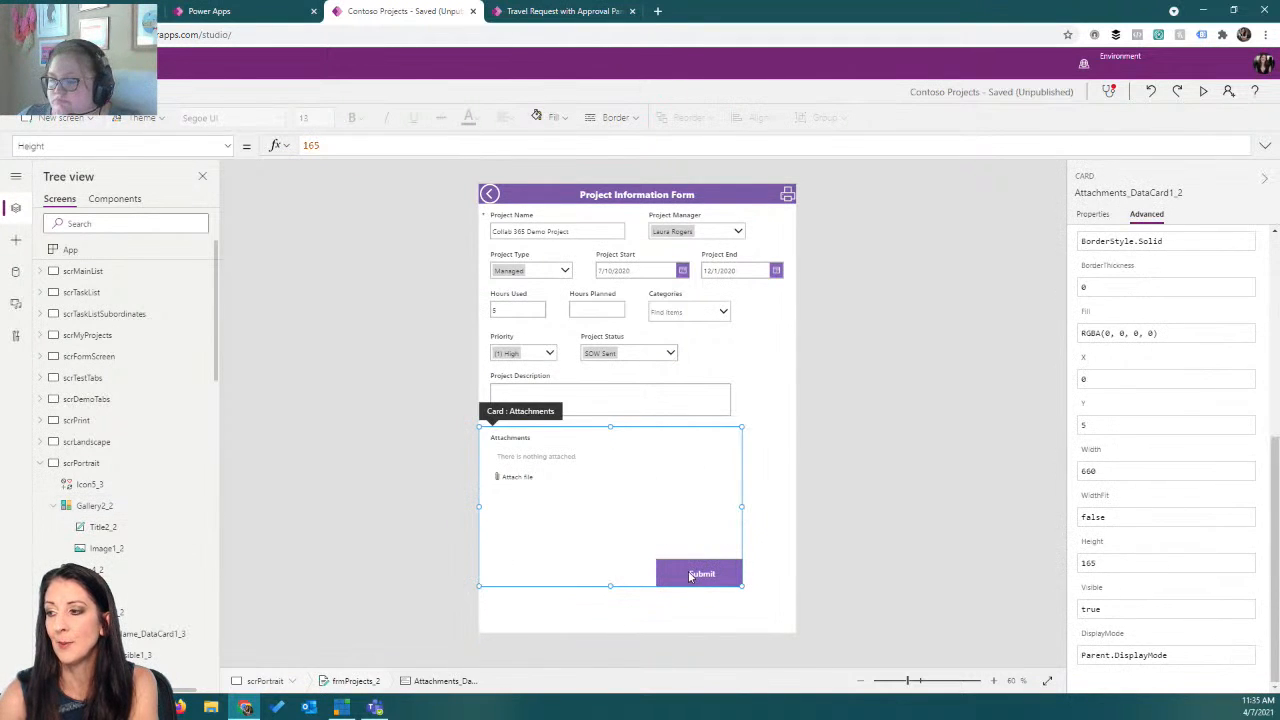
click(690, 575)
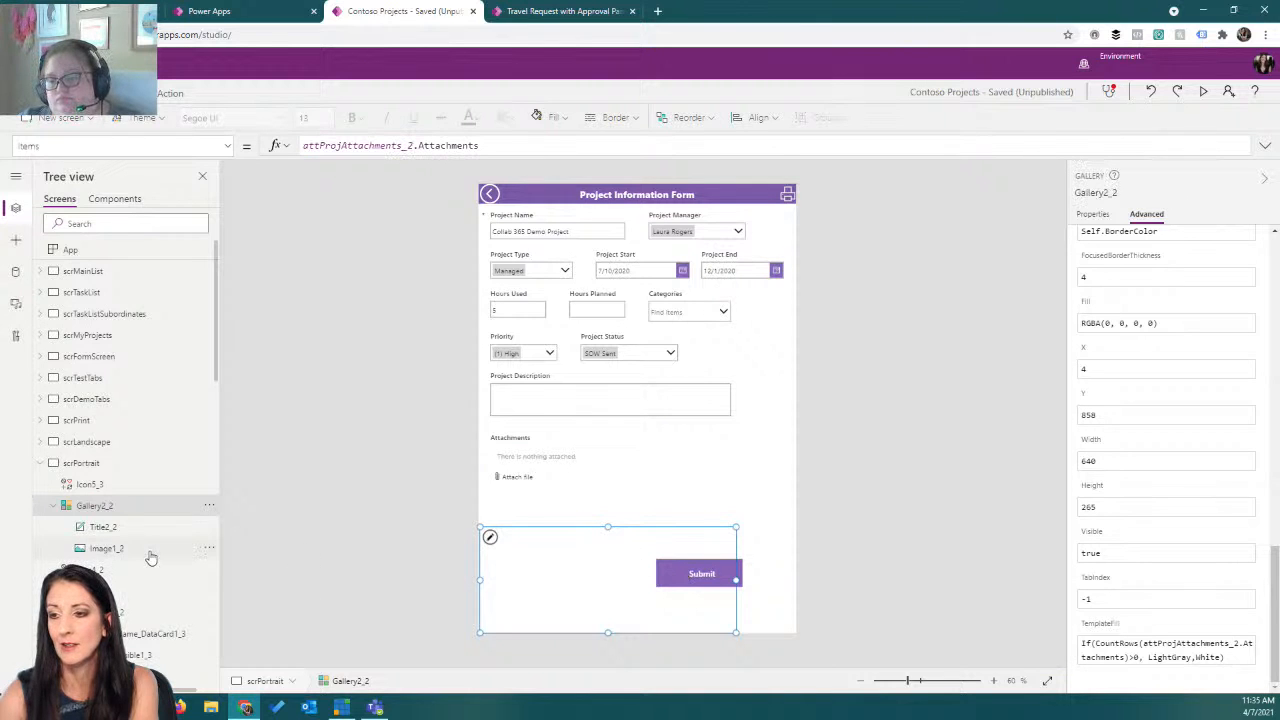
scroll(150, 555, down, 5)
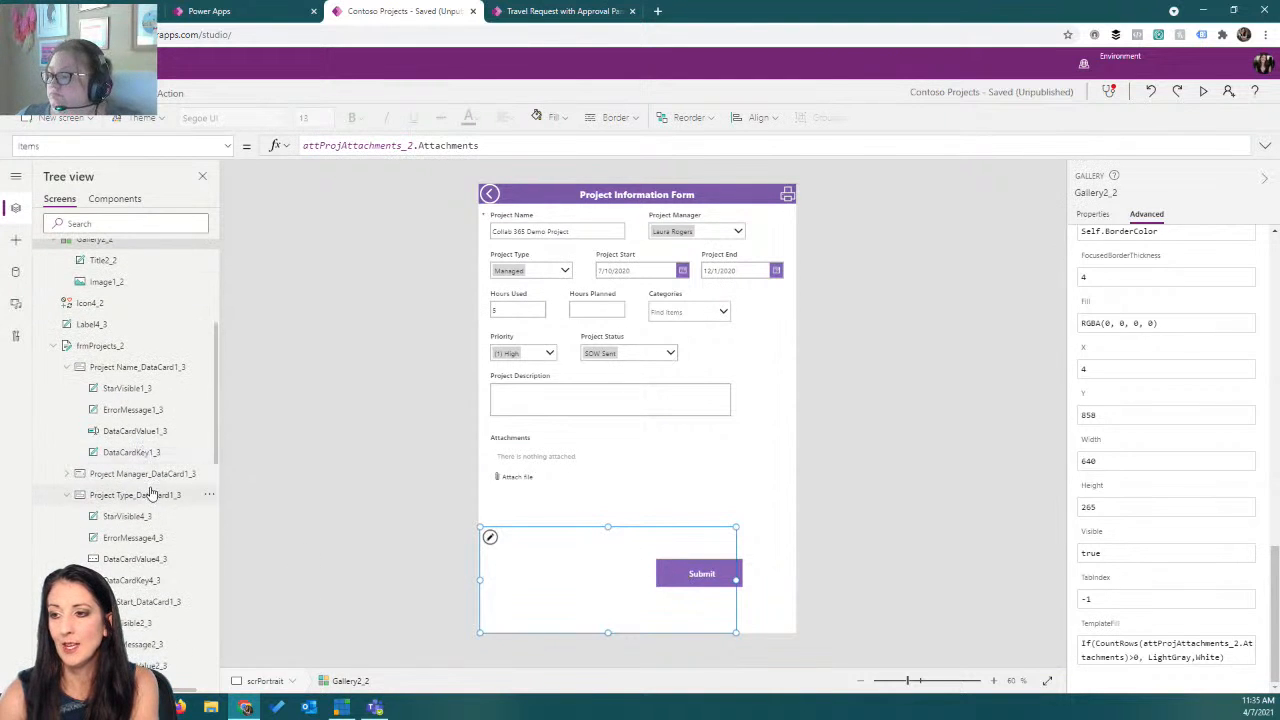
scroll(150, 492, down, 10)
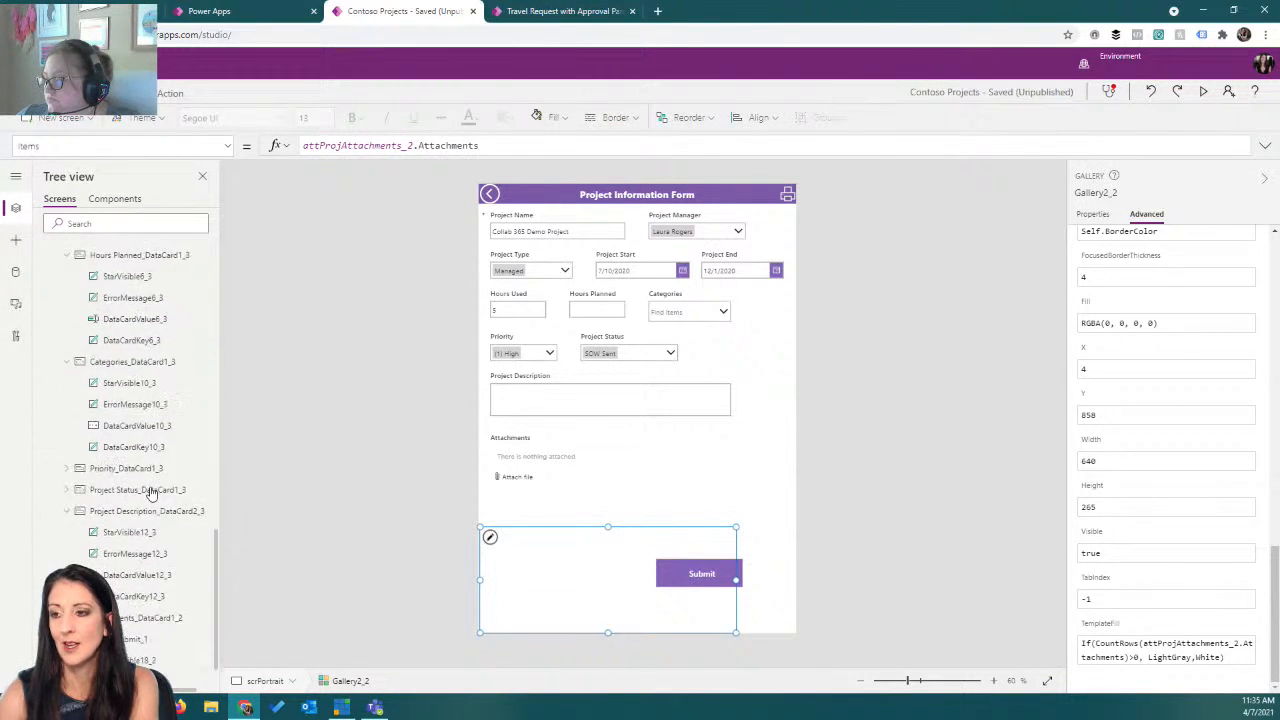
scroll(150, 492, down, 3)
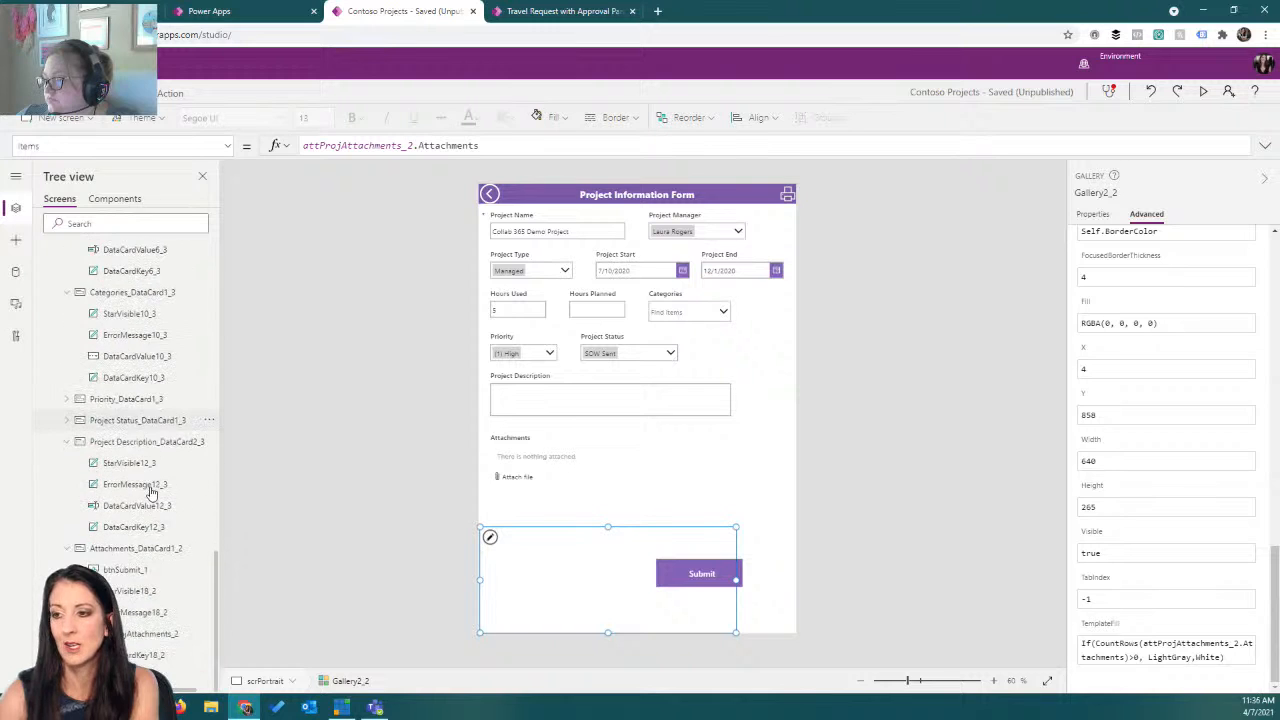
click(142, 570)
key(Delete)
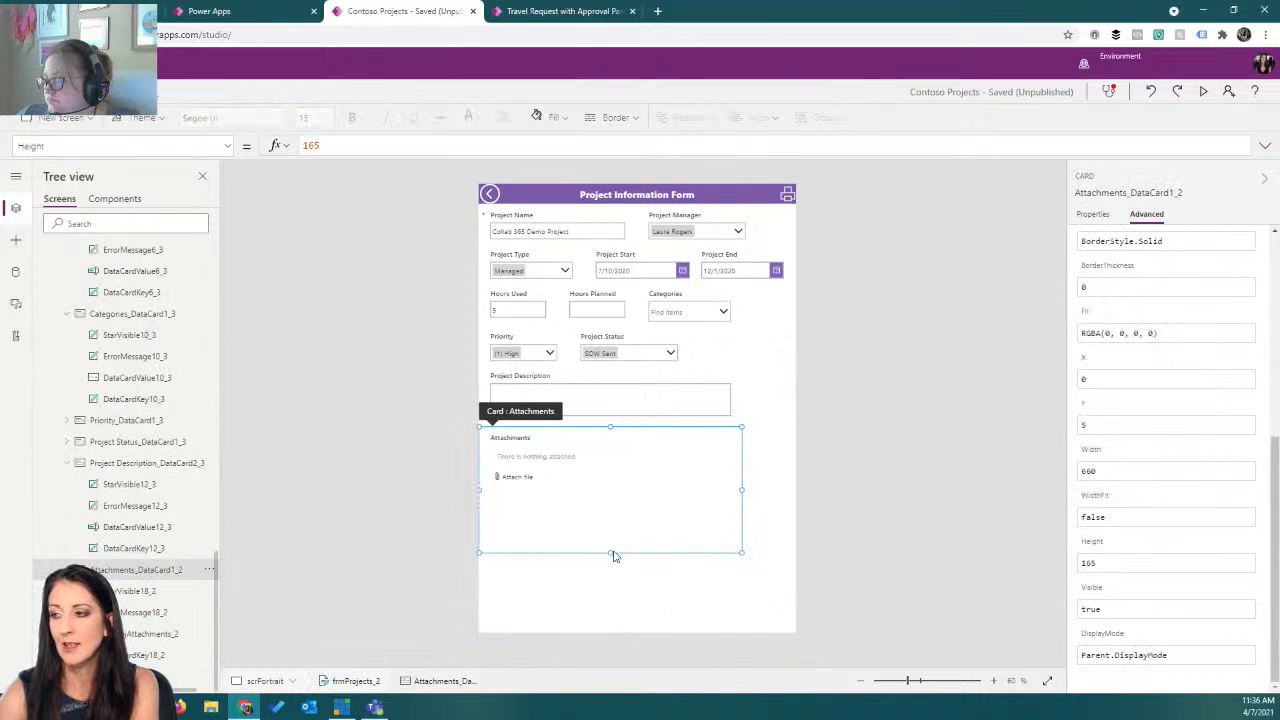
Shorten the Attachments card's height further, to about 145.
drag(609, 552, 615, 527)
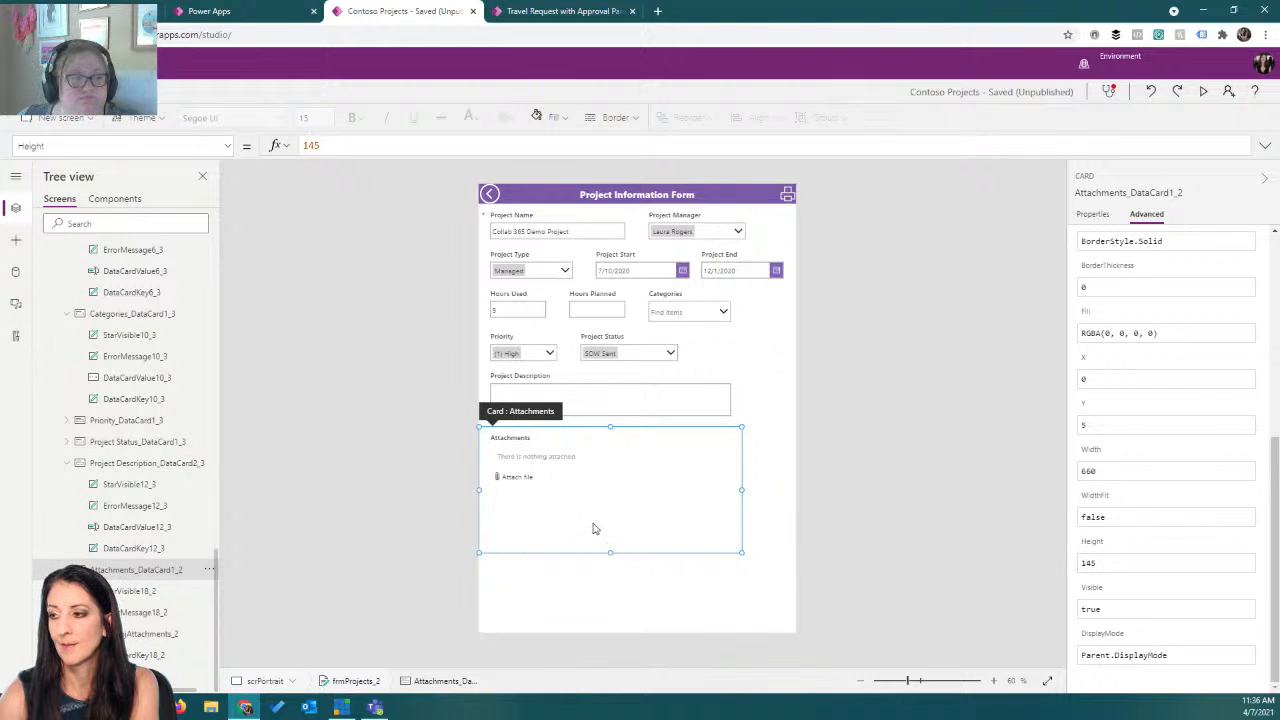
click(596, 536)
drag(610, 549, 606, 494)
click(588, 541)
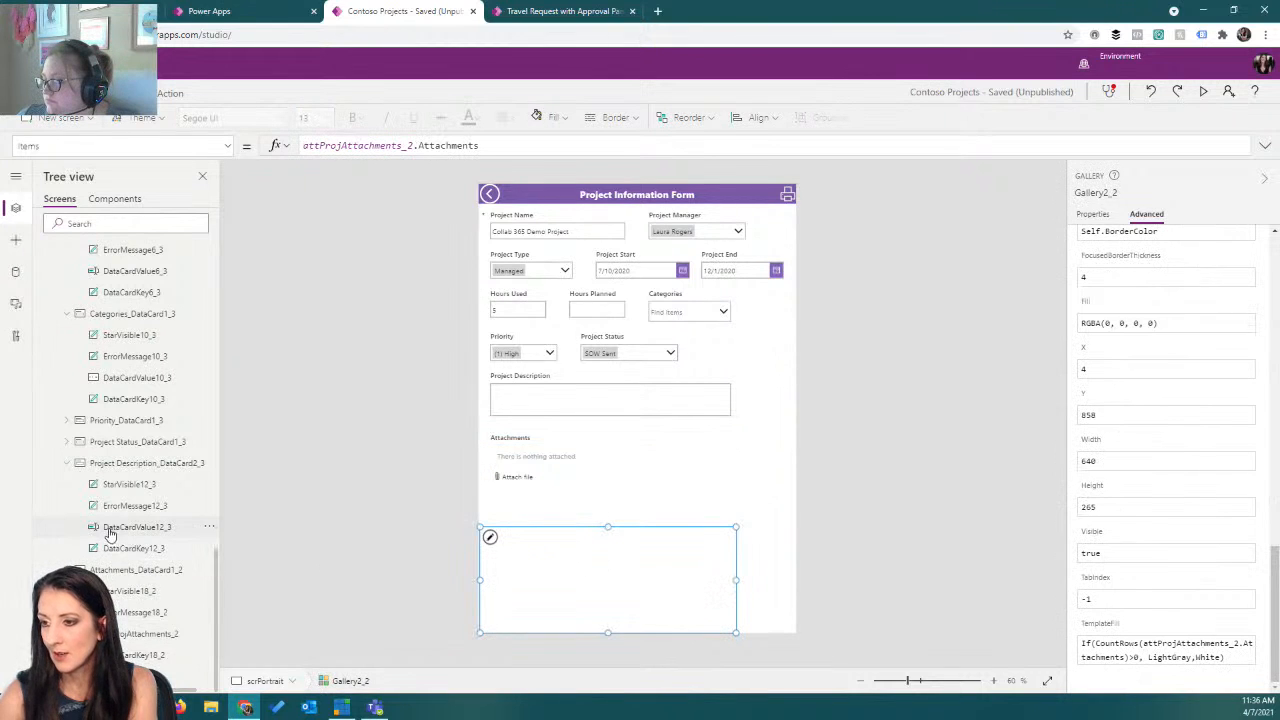
Delete the print icon and the back-arrow icon from the form's header bar.
scroll(110, 533, up, 10)
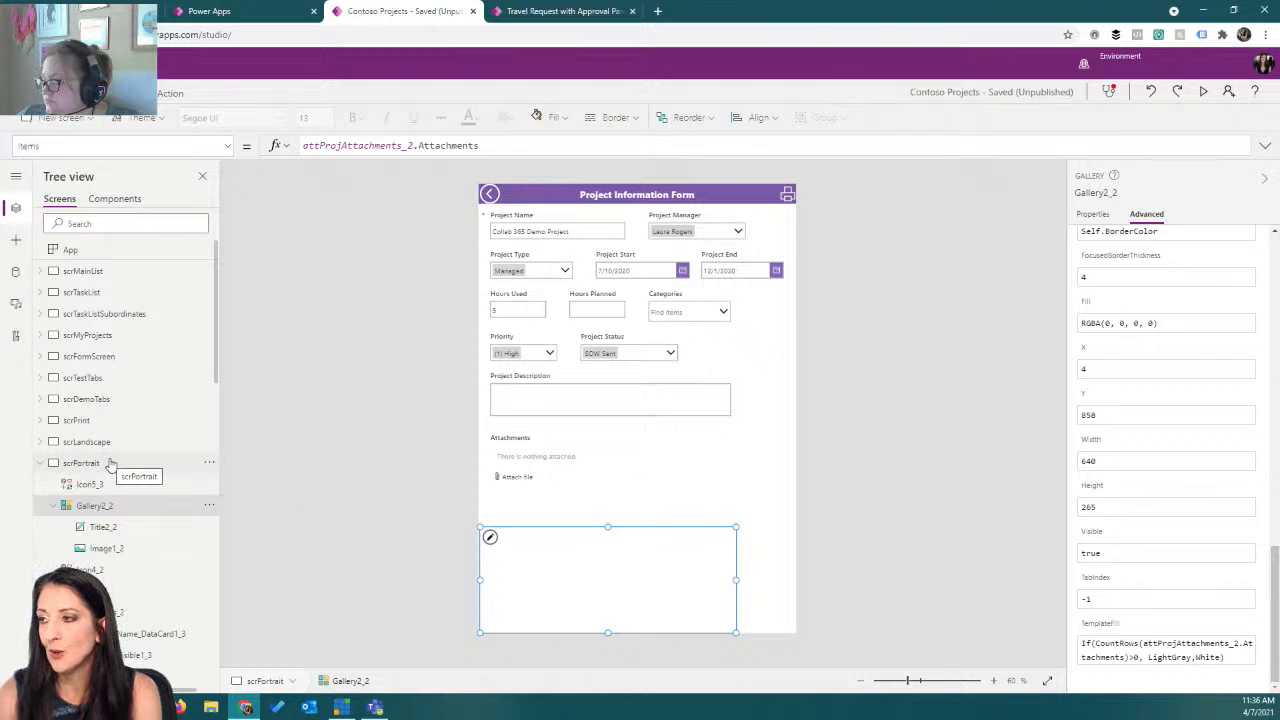
click(788, 195)
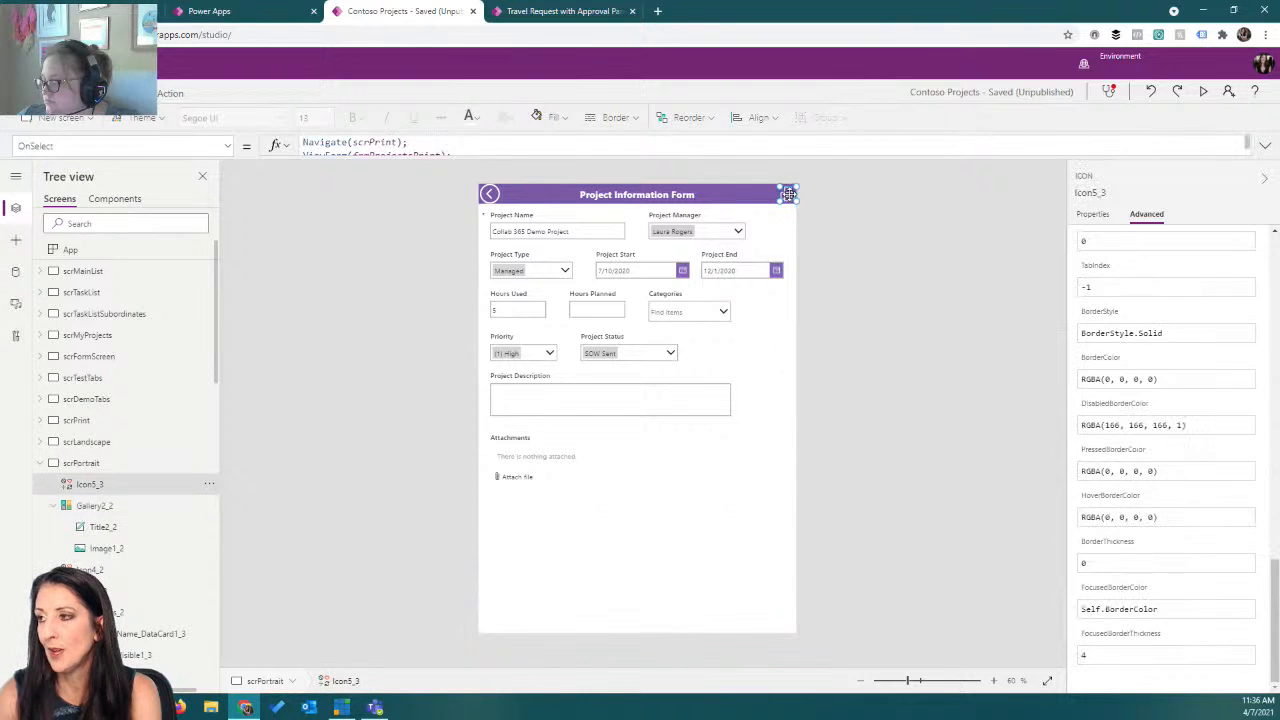
key(Delete)
click(490, 199)
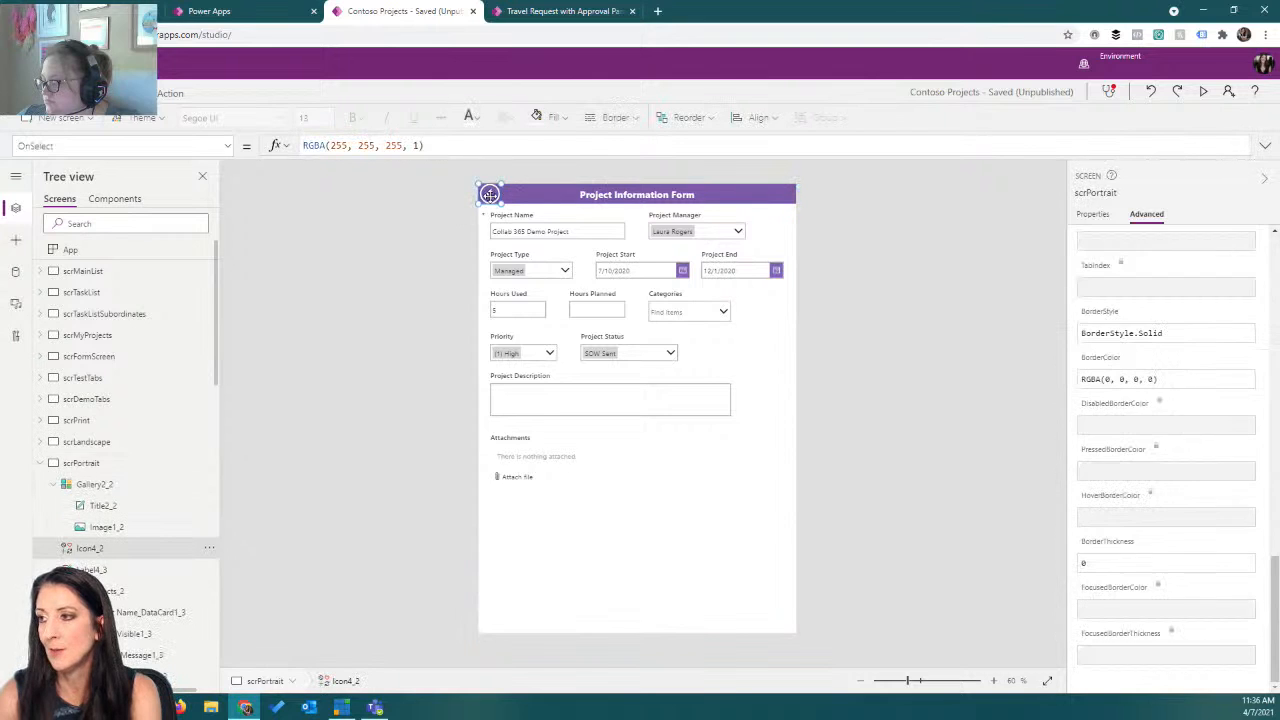
key(Delete)
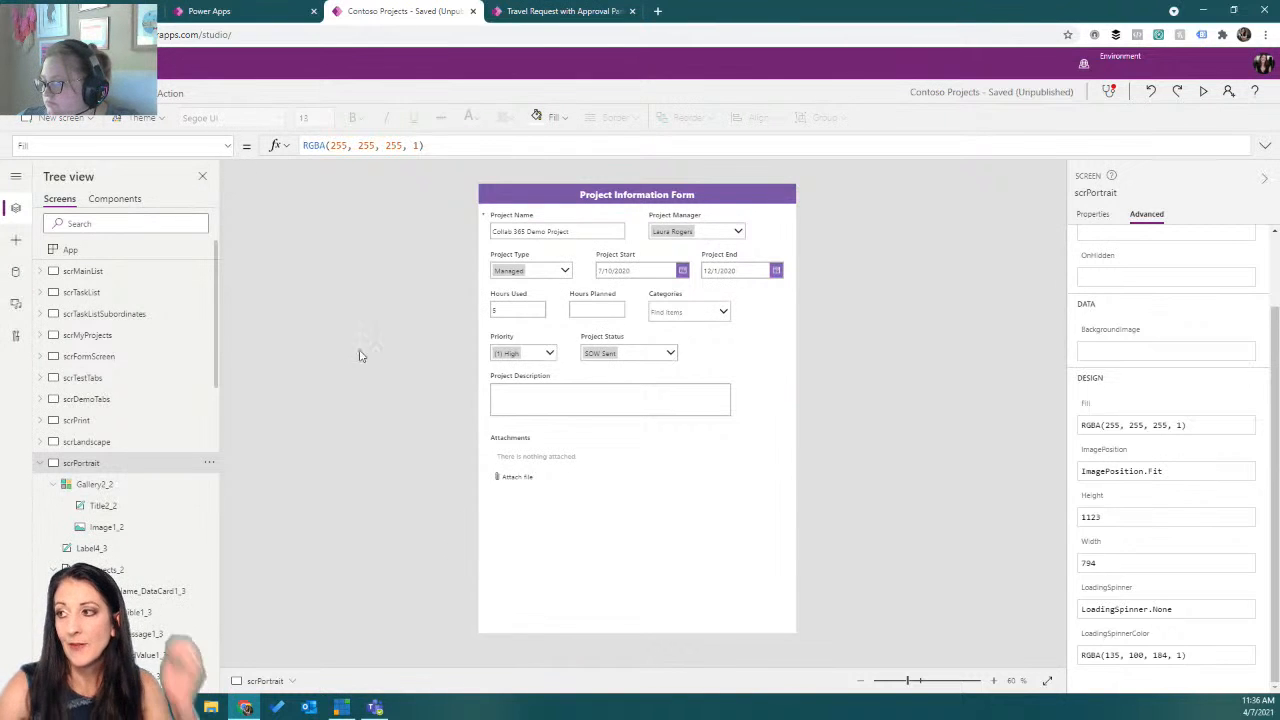
Set the form's DefaultMode to FormMode.View.
click(110, 570)
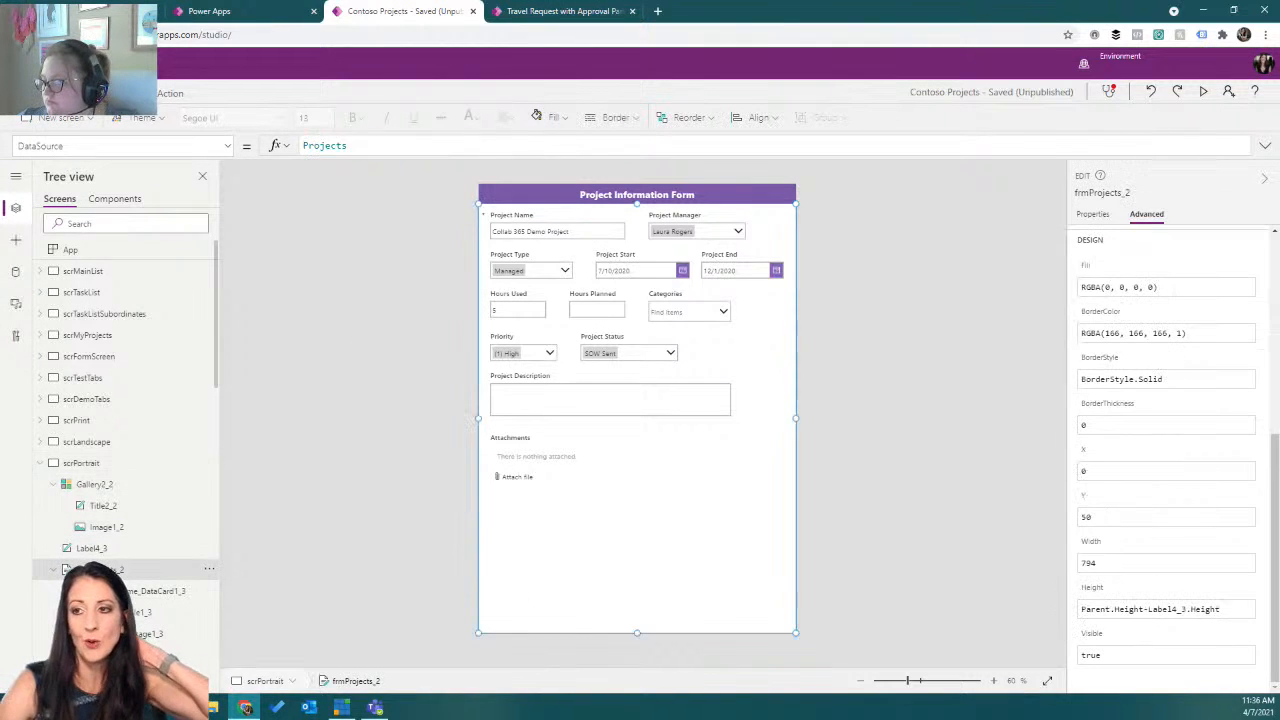
click(227, 146)
scroll(118, 375, down, 1)
scroll(118, 373, up, 3)
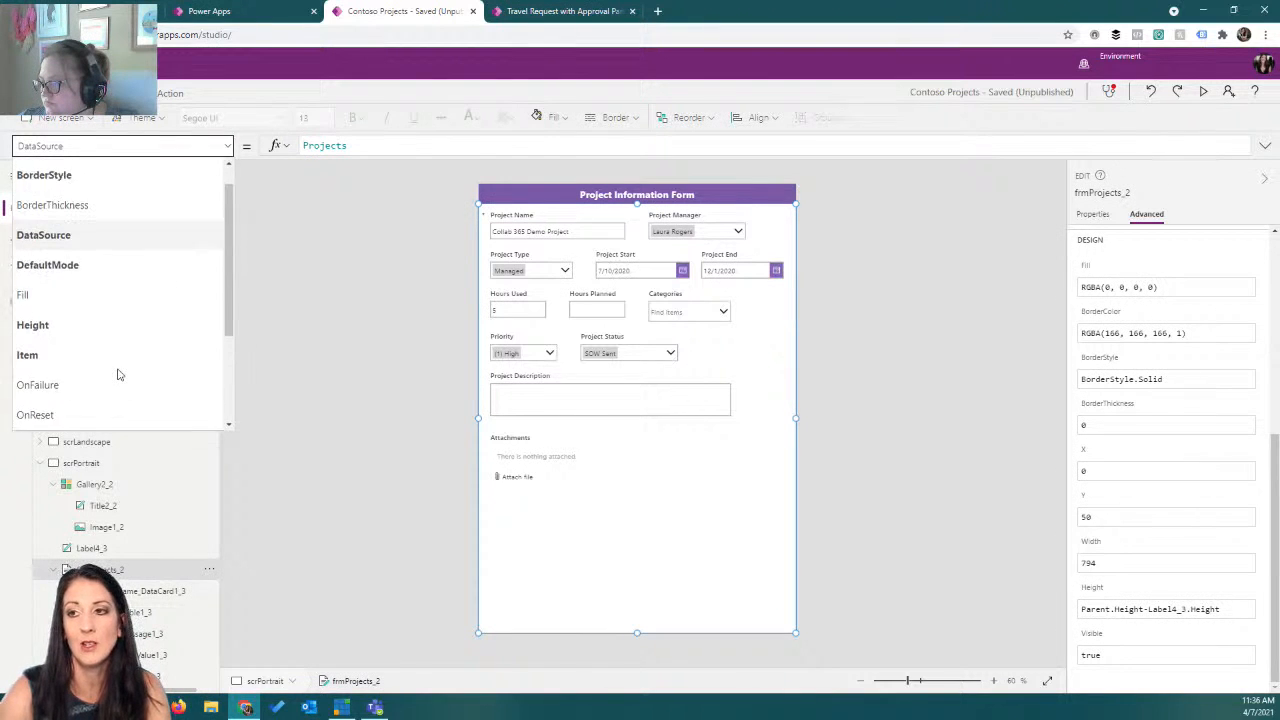
click(91, 289)
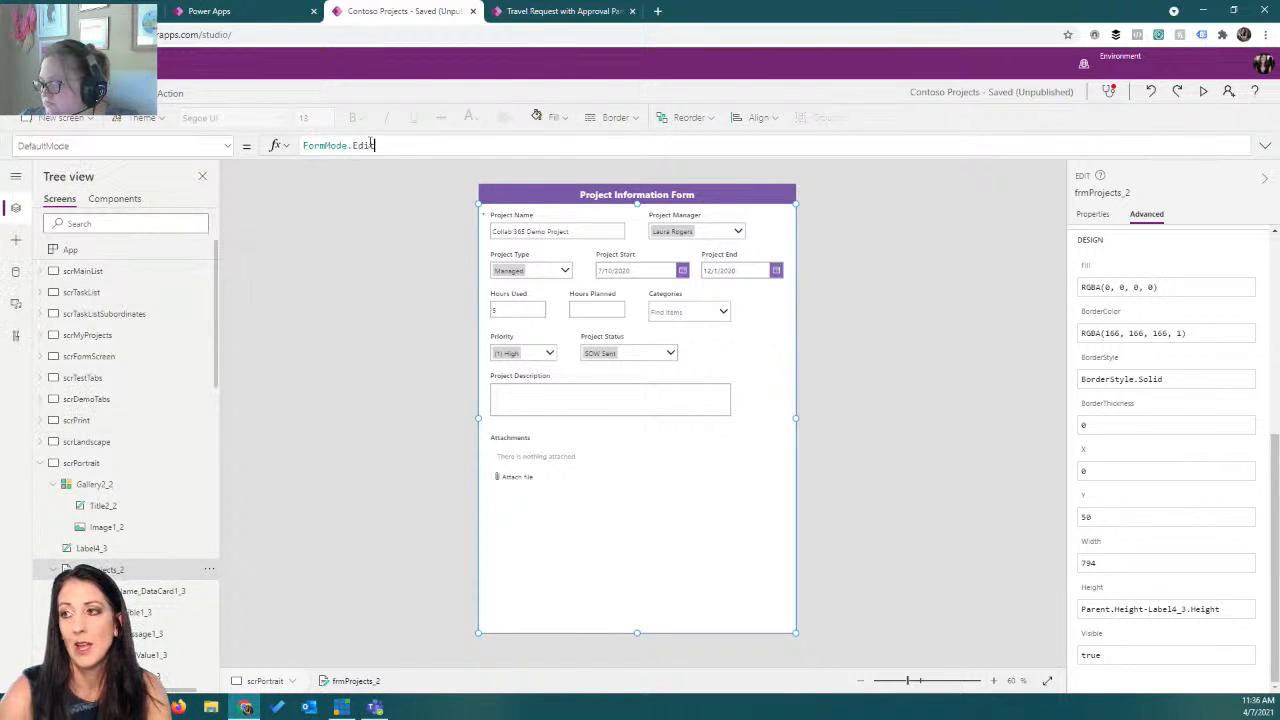
click(362, 148)
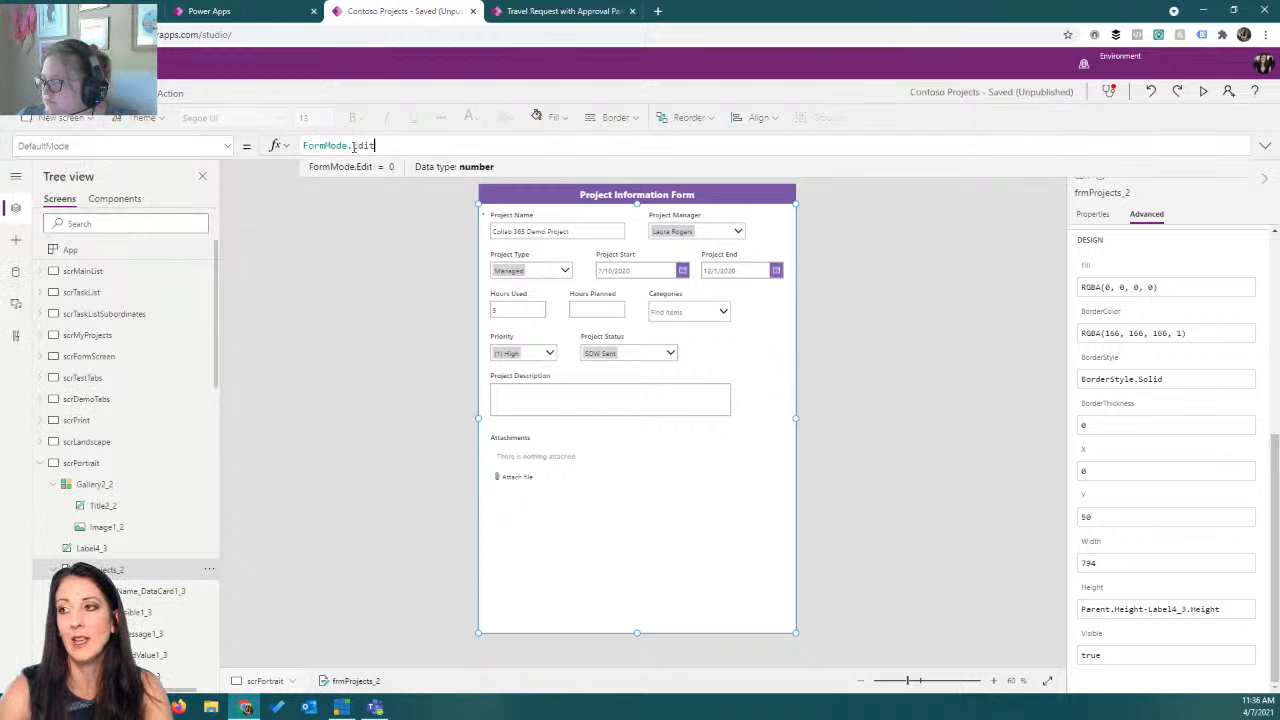
drag(352, 146, 408, 147)
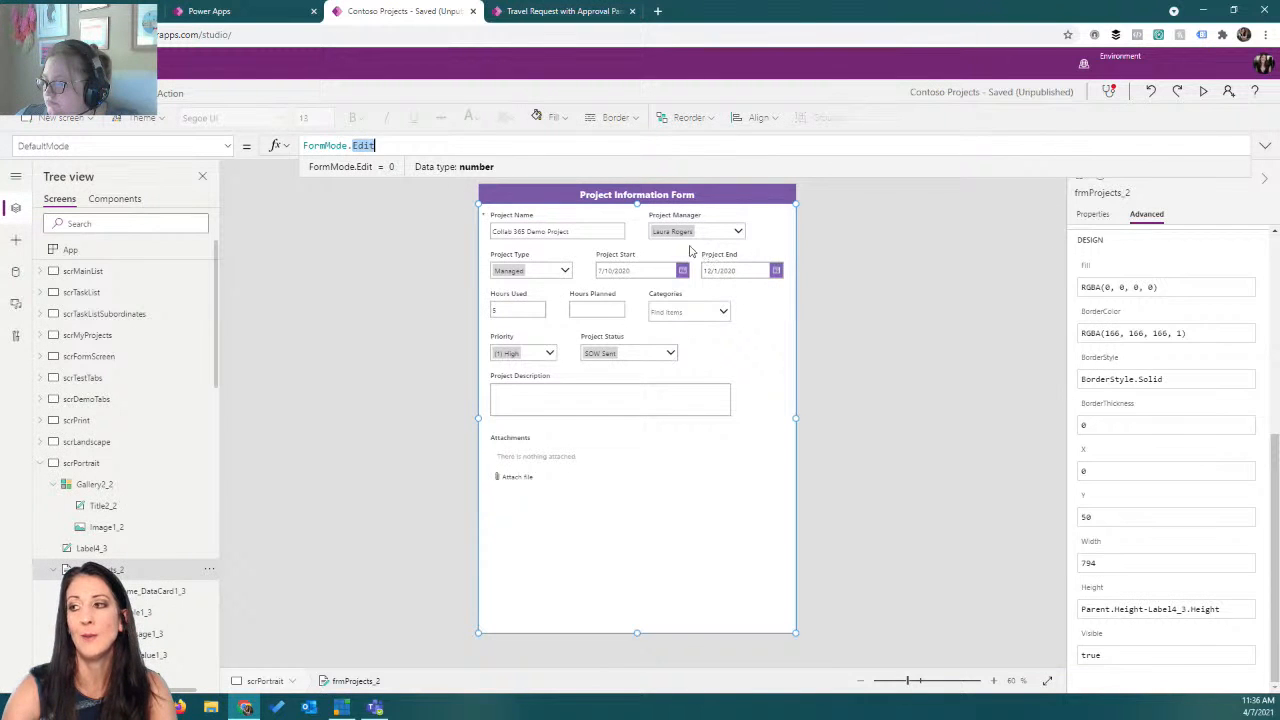
text(vi)
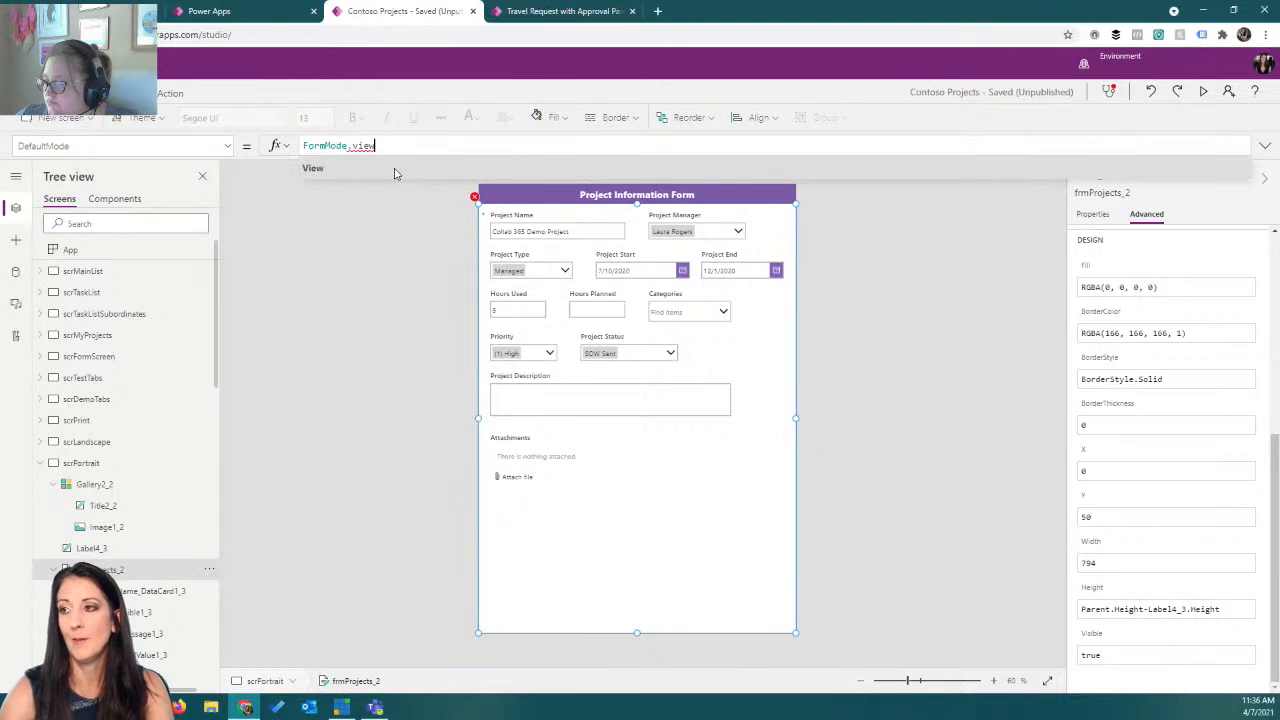
text(ew)
click(394, 170)
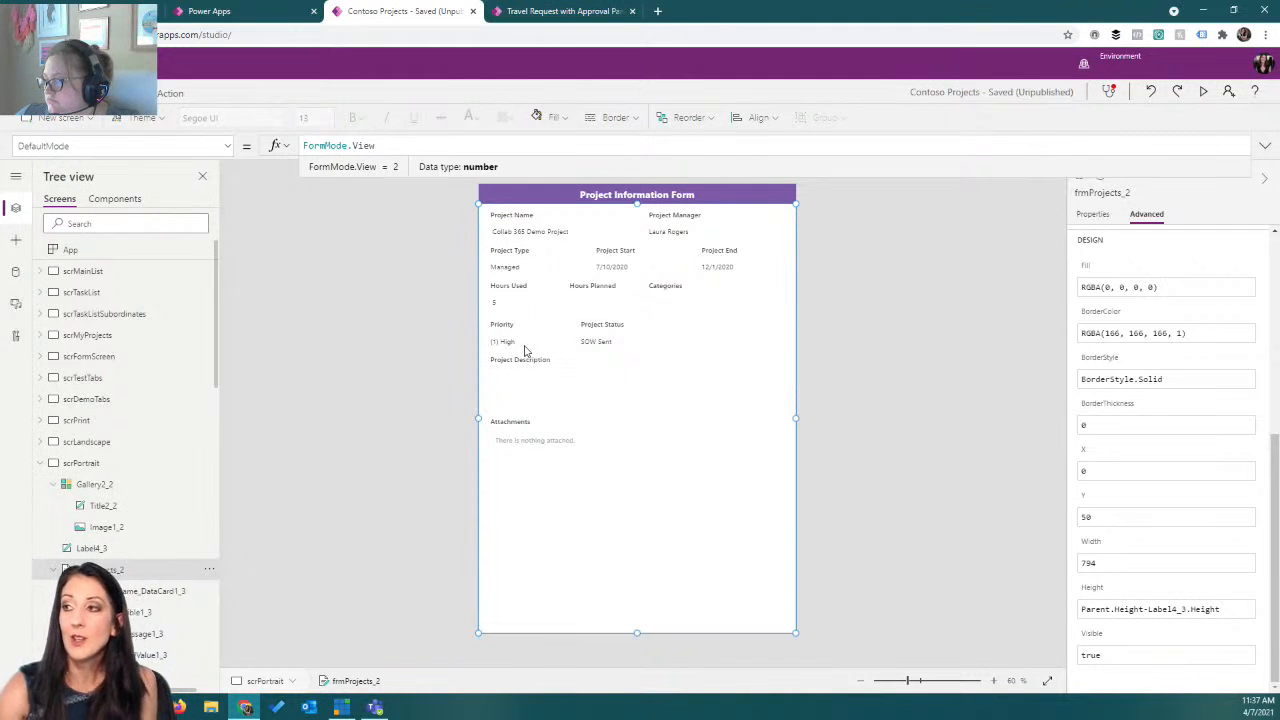
Insert a thin rectangle as a divider line below the header row of the portrait print form.
click(351, 310)
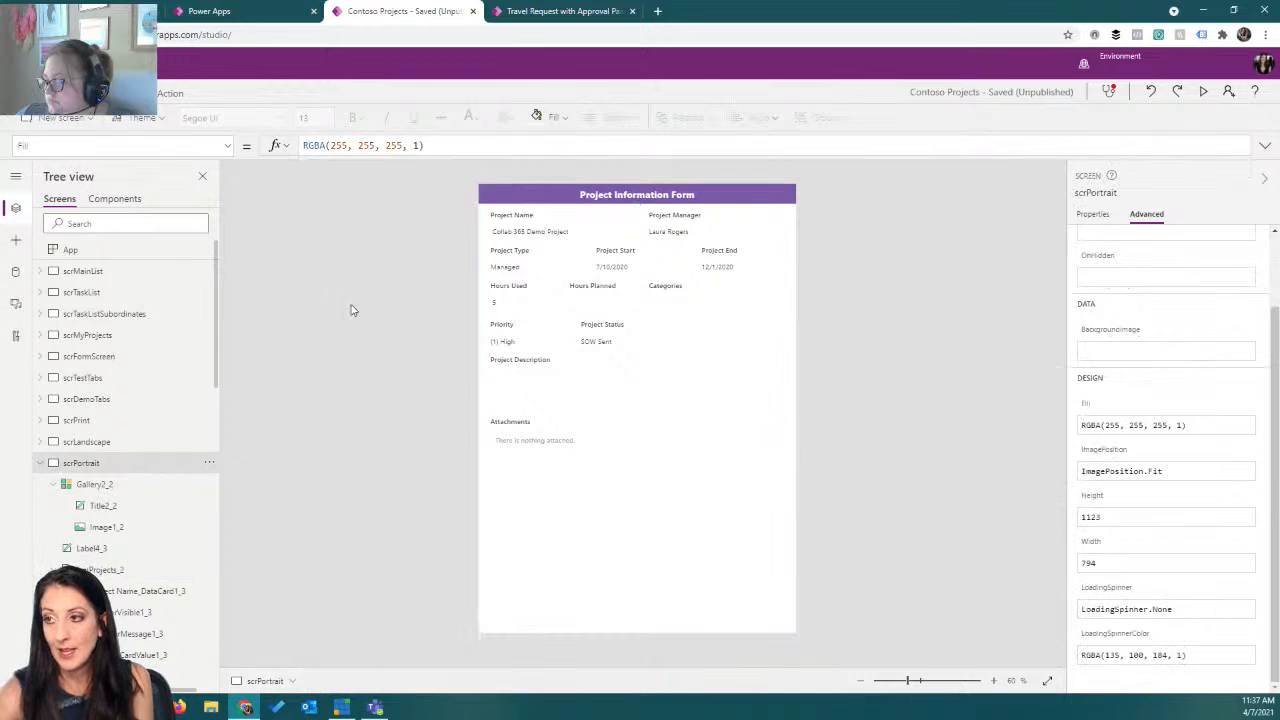
click(15, 243)
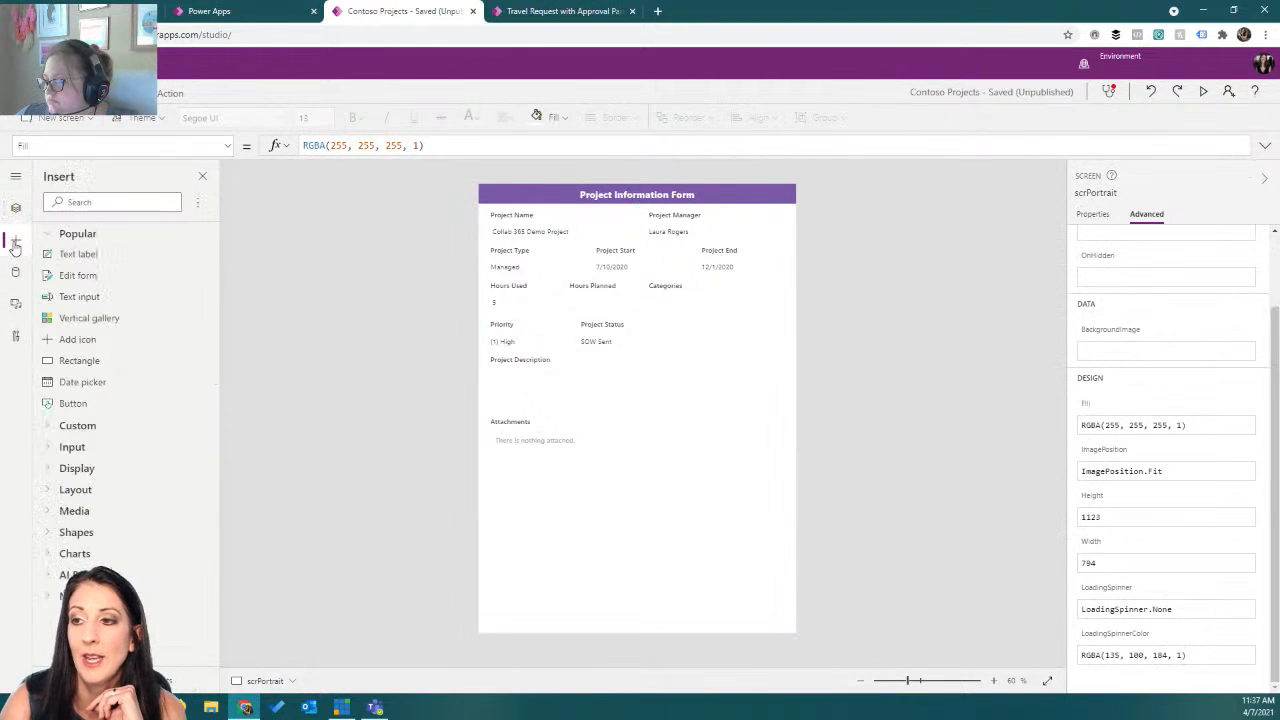
click(88, 361)
drag(519, 223, 793, 241)
click(677, 295)
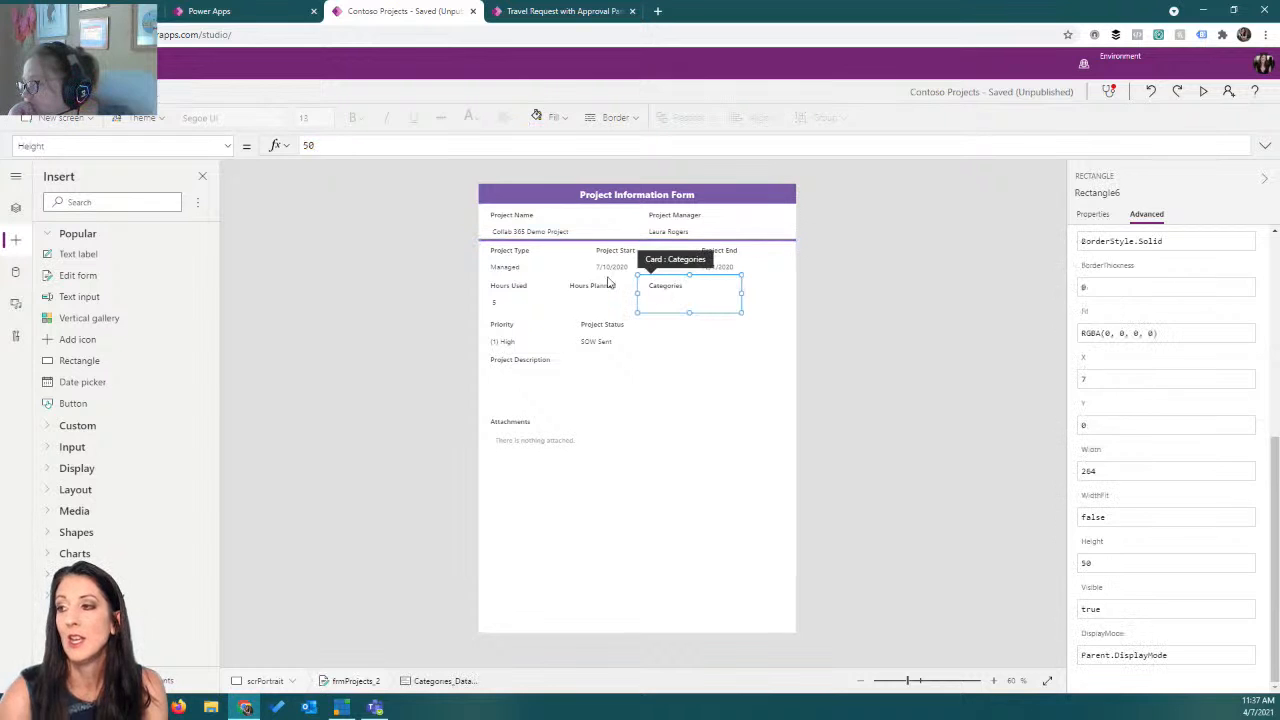
click(890, 224)
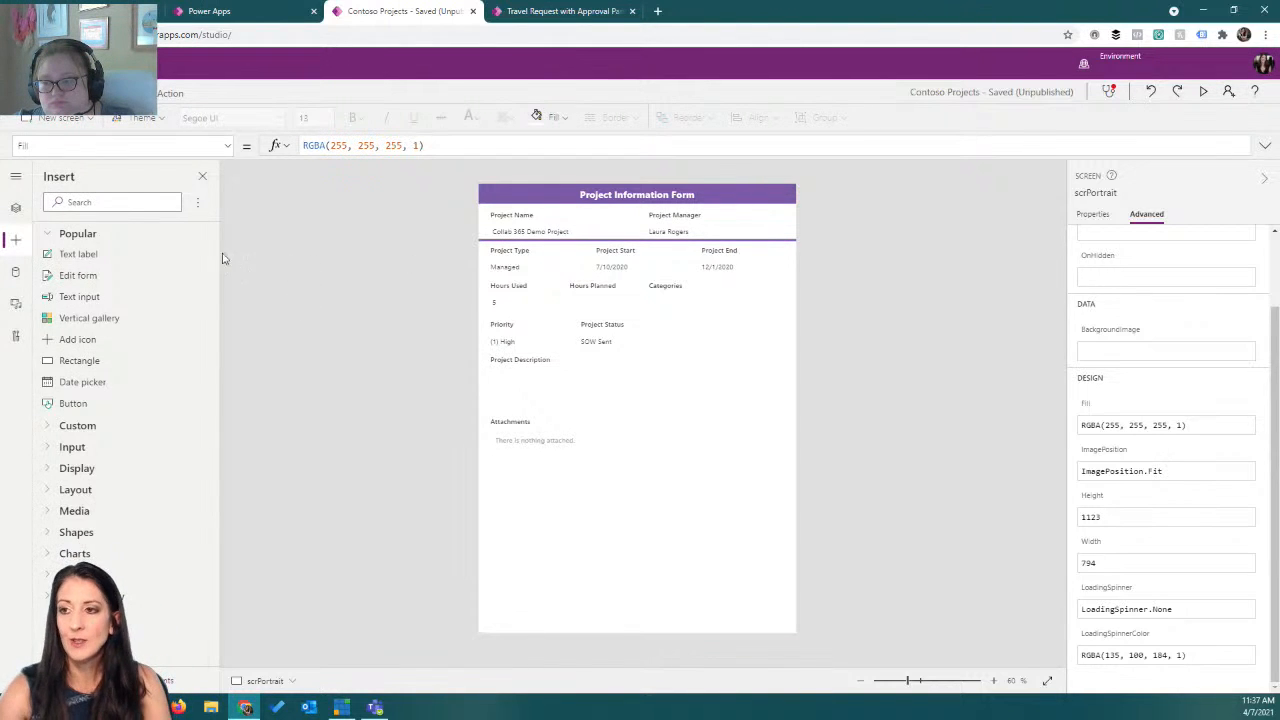
On the form screen, cut the print icon's entire OnSelect formula.
click(15, 207)
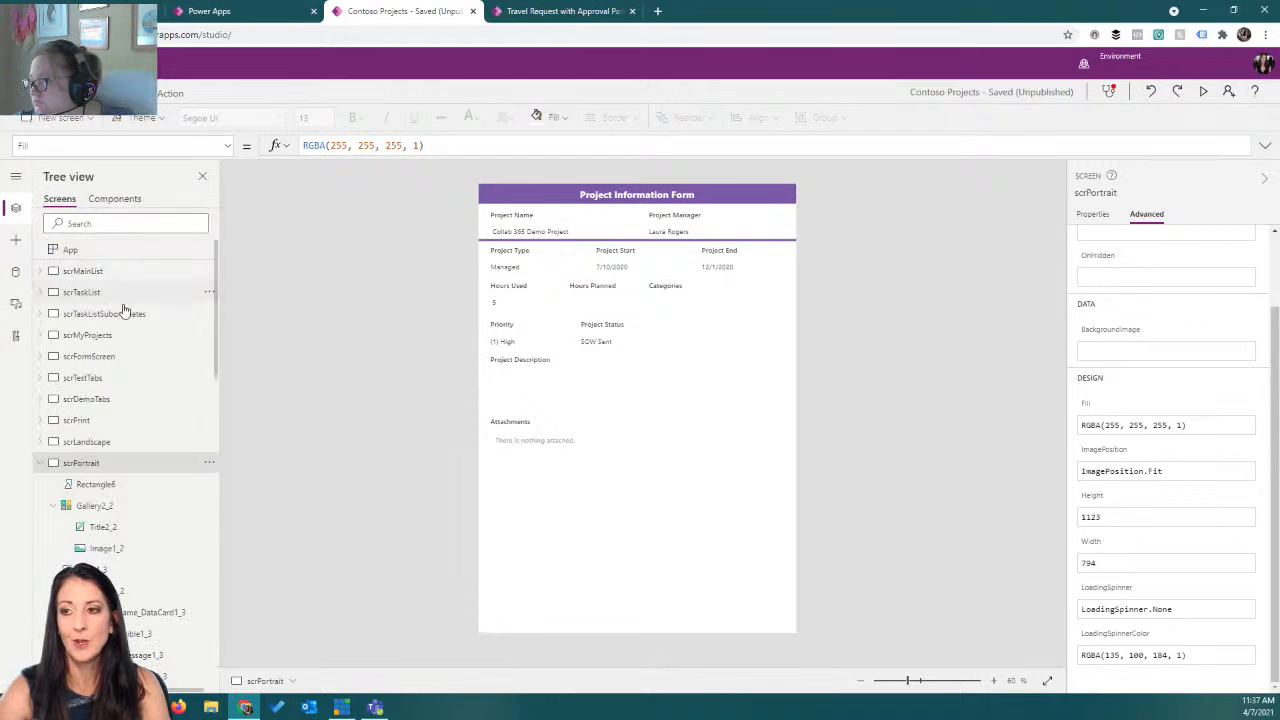
click(122, 359)
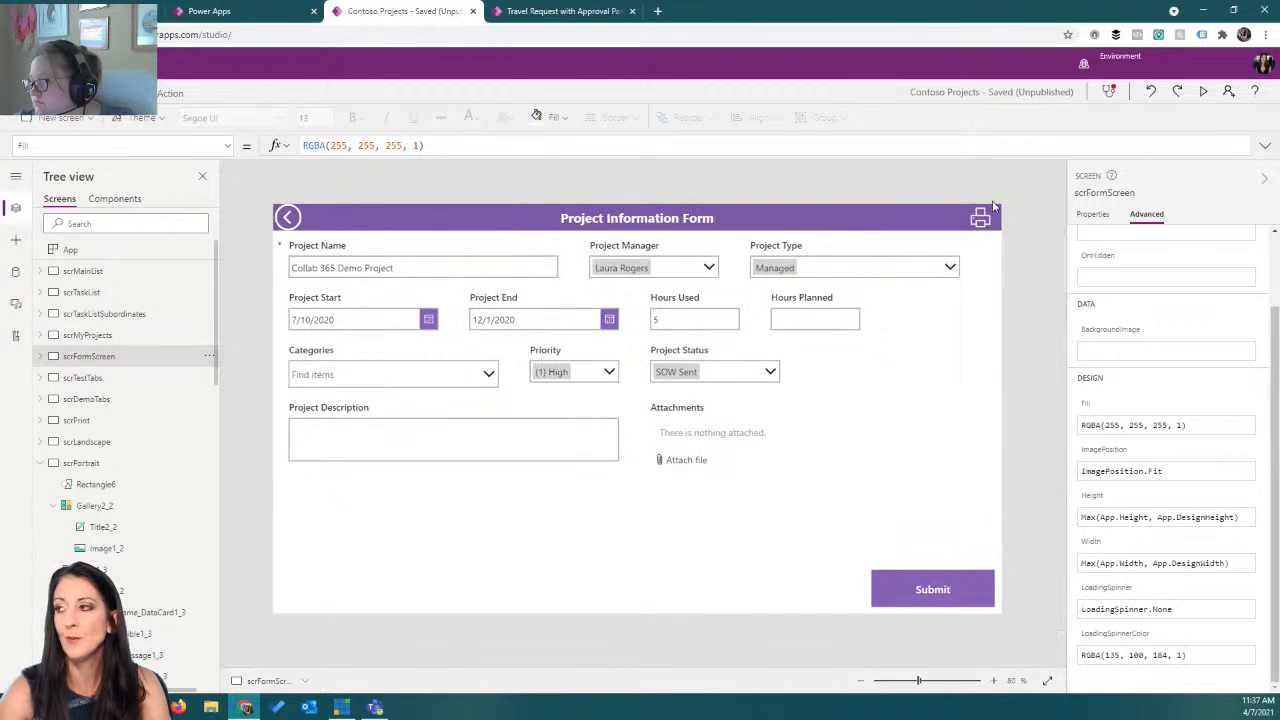
click(980, 220)
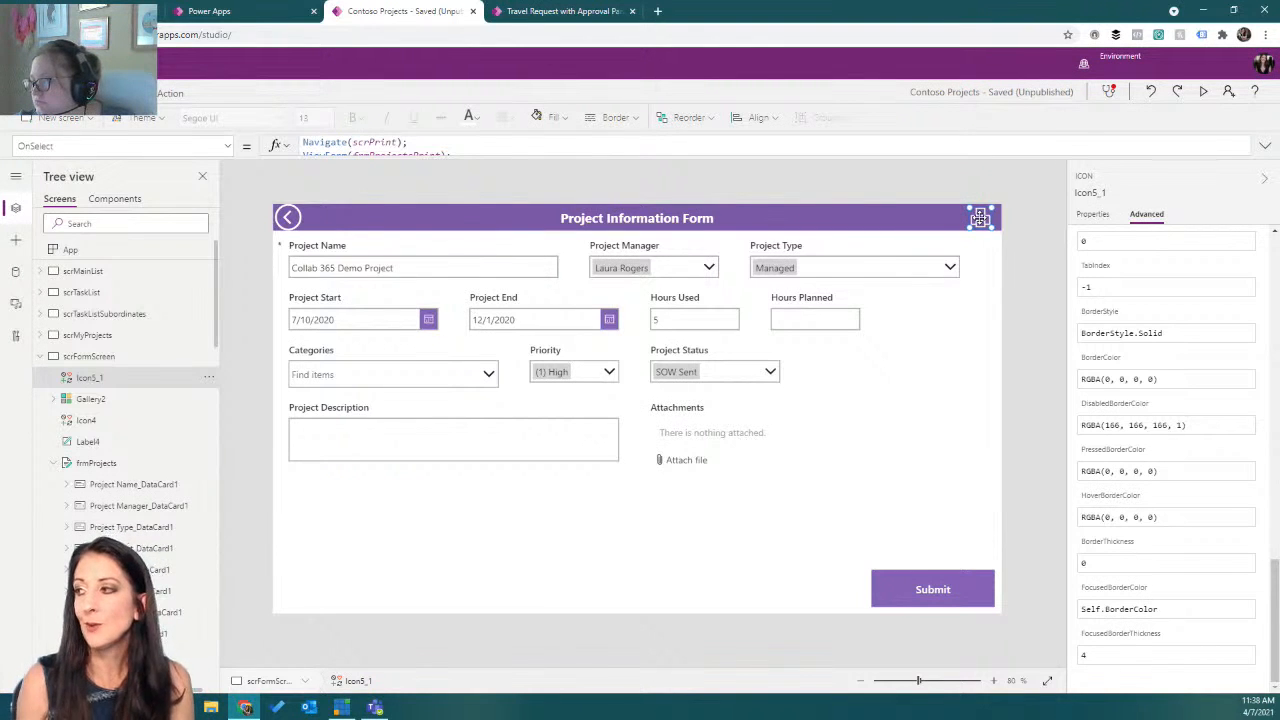
double_click(385, 142)
key(ctrl+a)
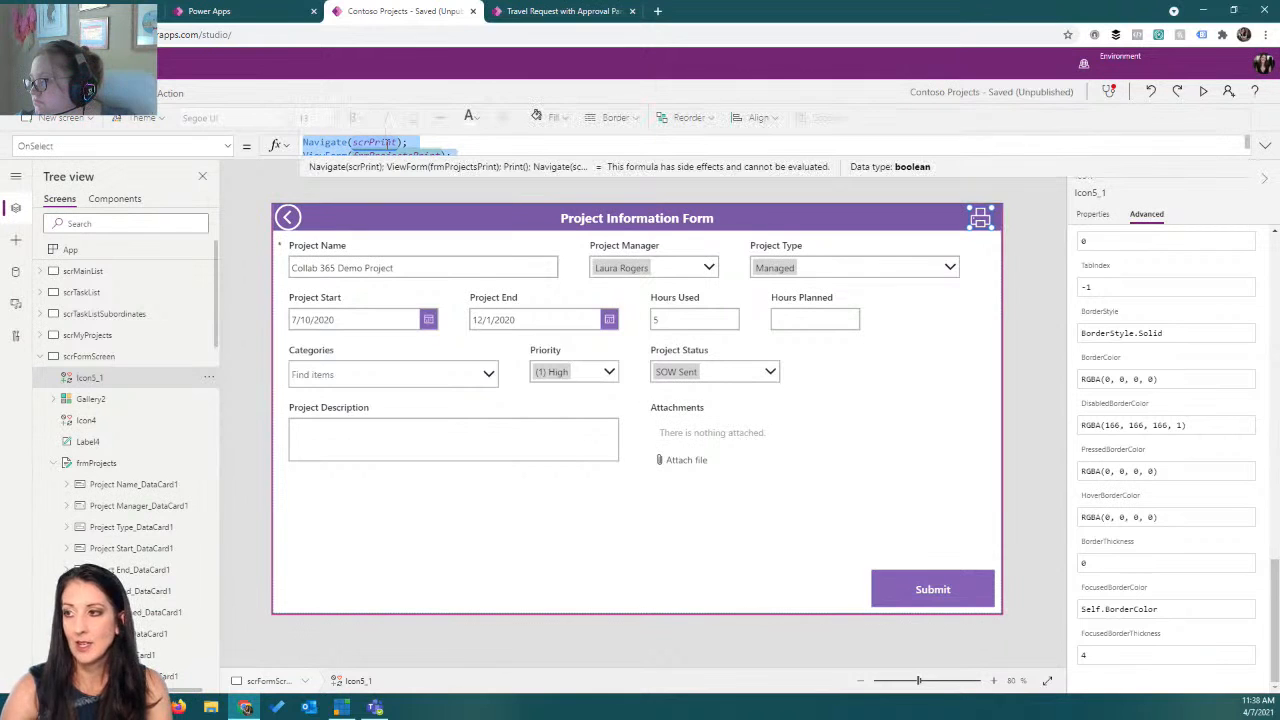
key(ctrl+x)
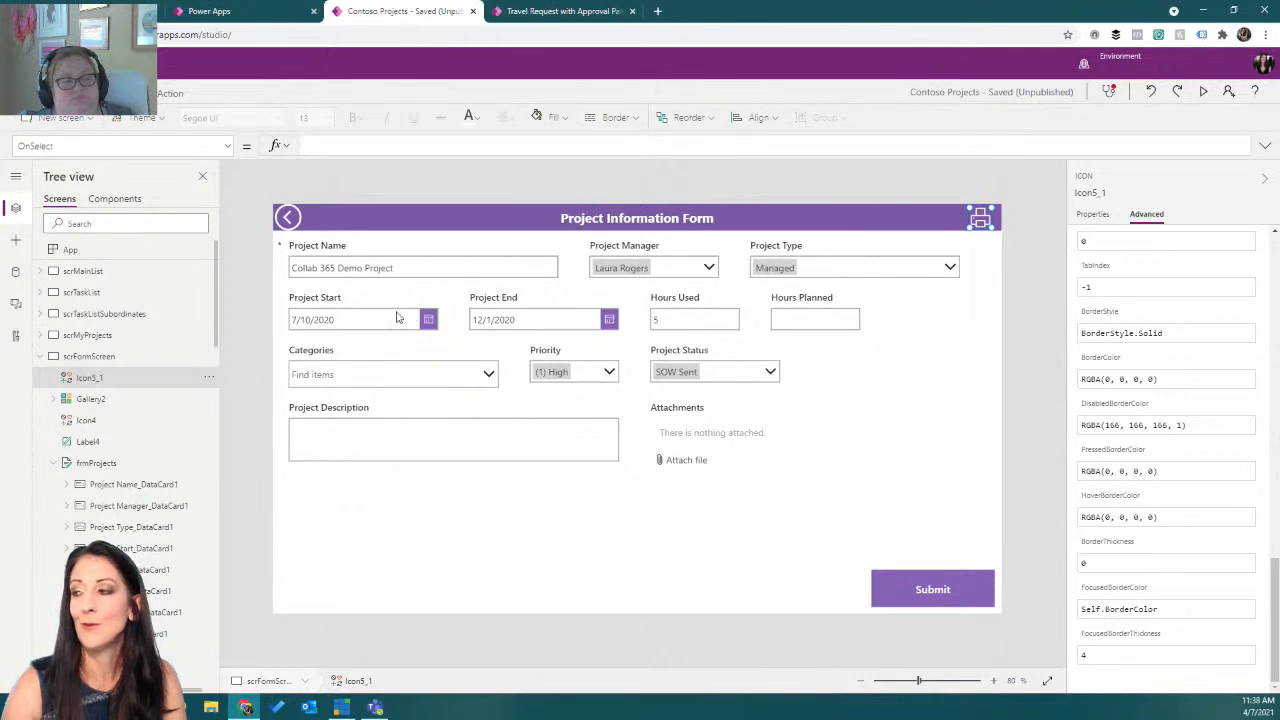
Insert a rectangle about 311 by 126 below the print icon at the form screen's top-right.
click(581, 183)
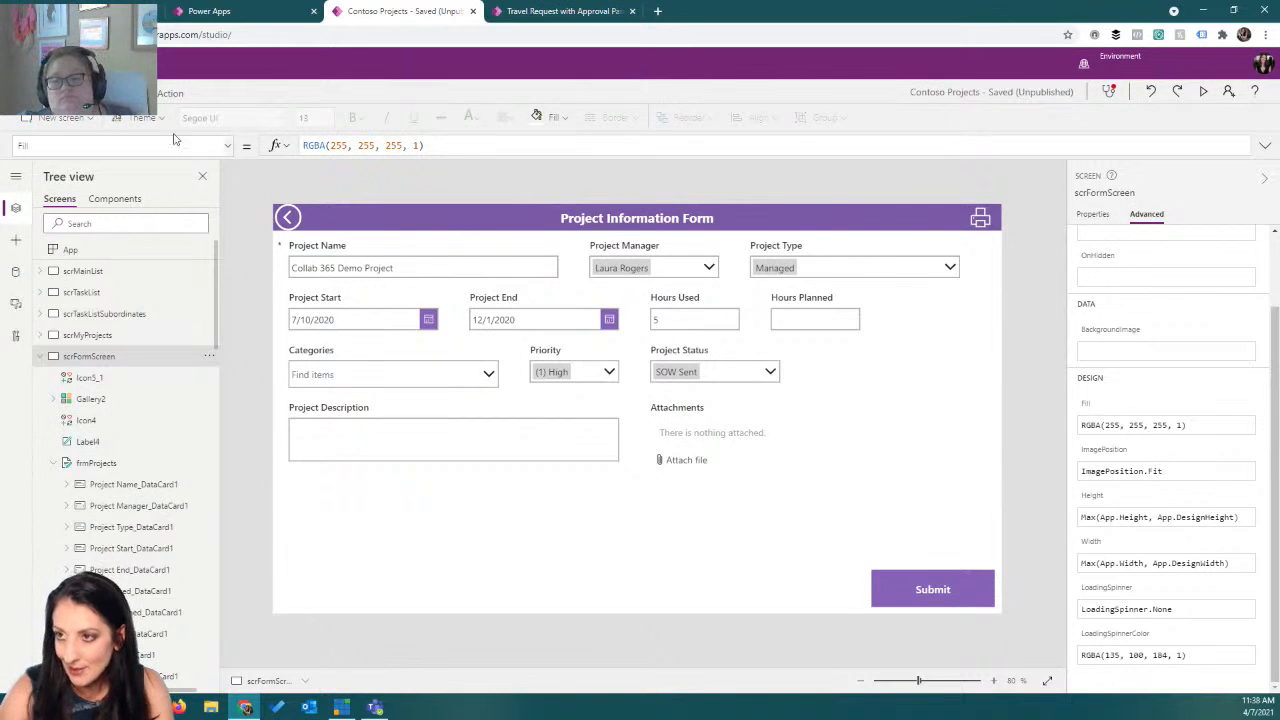
click(17, 241)
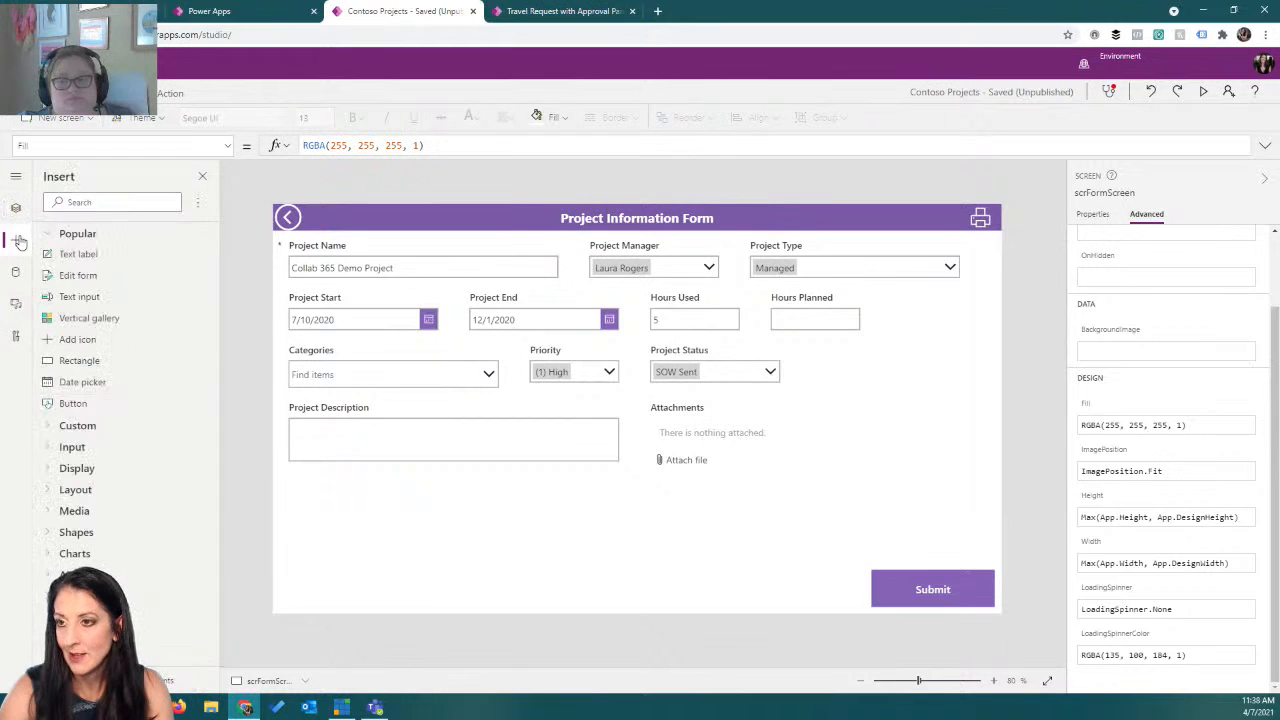
click(99, 361)
drag(330, 260, 991, 298)
drag(931, 257, 936, 273)
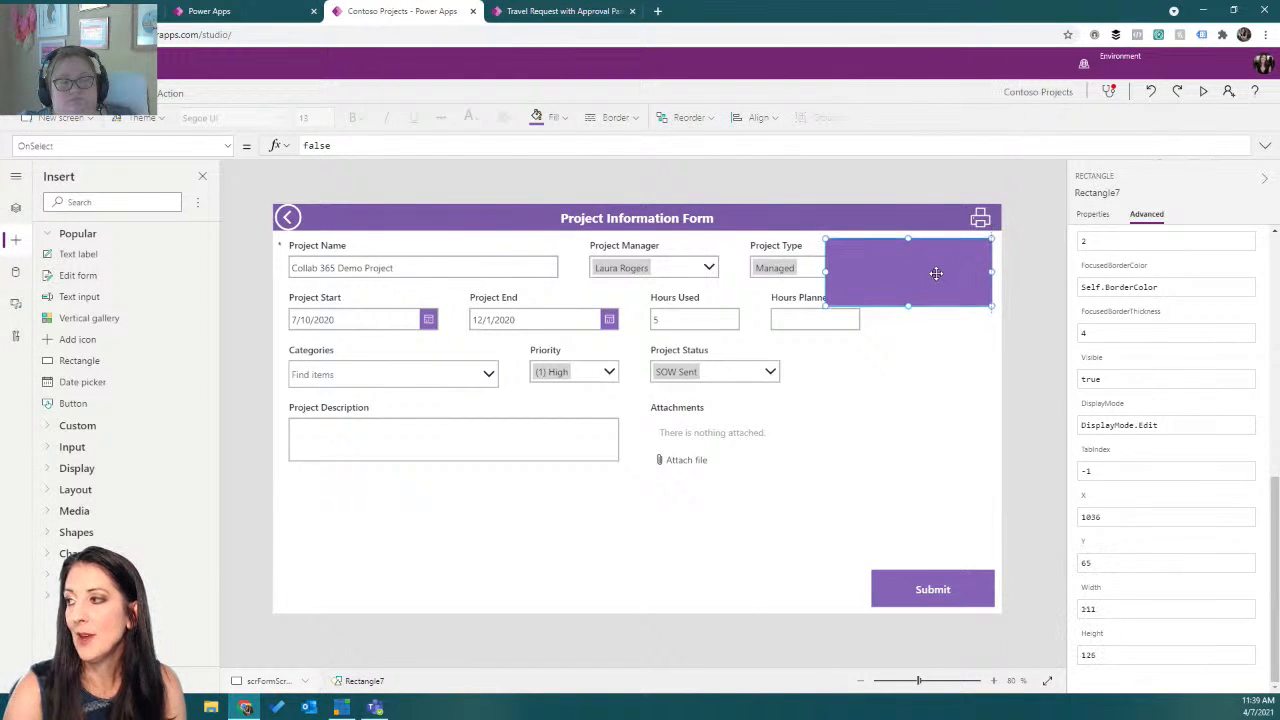
Add a full-screen rectangle overlay with fill RGBA(230, 230, 230, .5).
click(100, 362)
drag(347, 238, 327, 237)
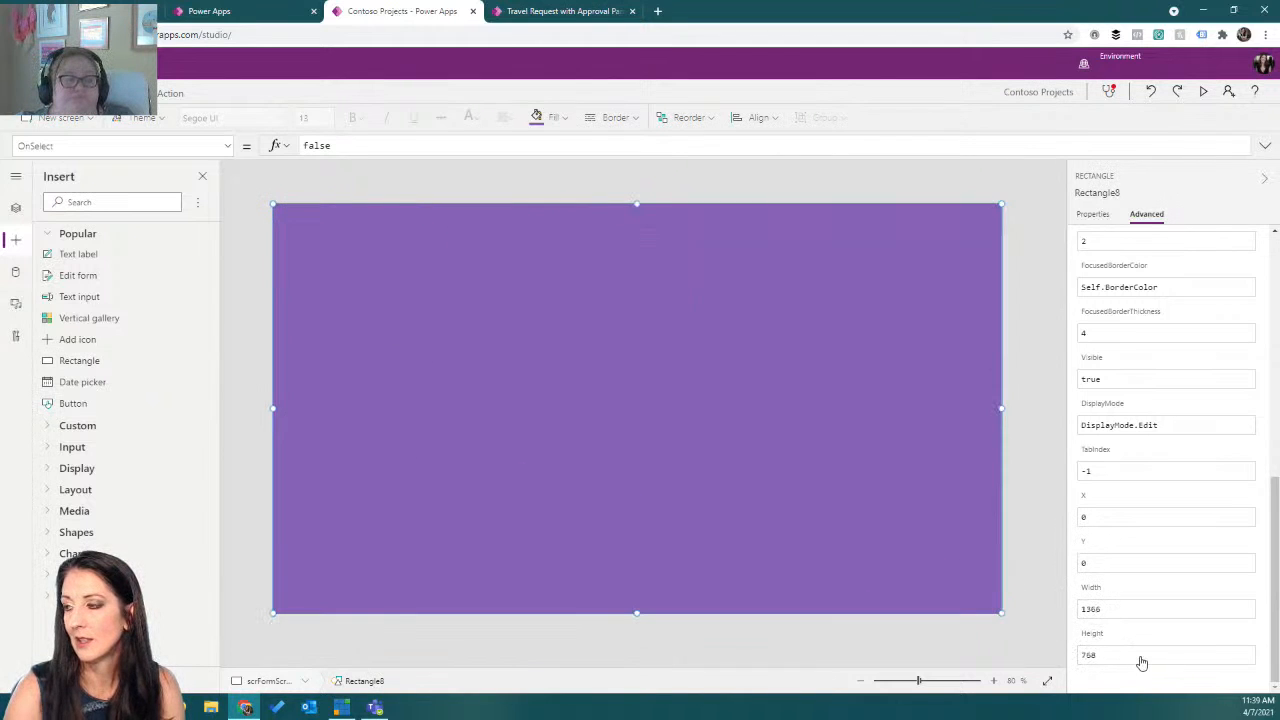
click(555, 117)
click(543, 205)
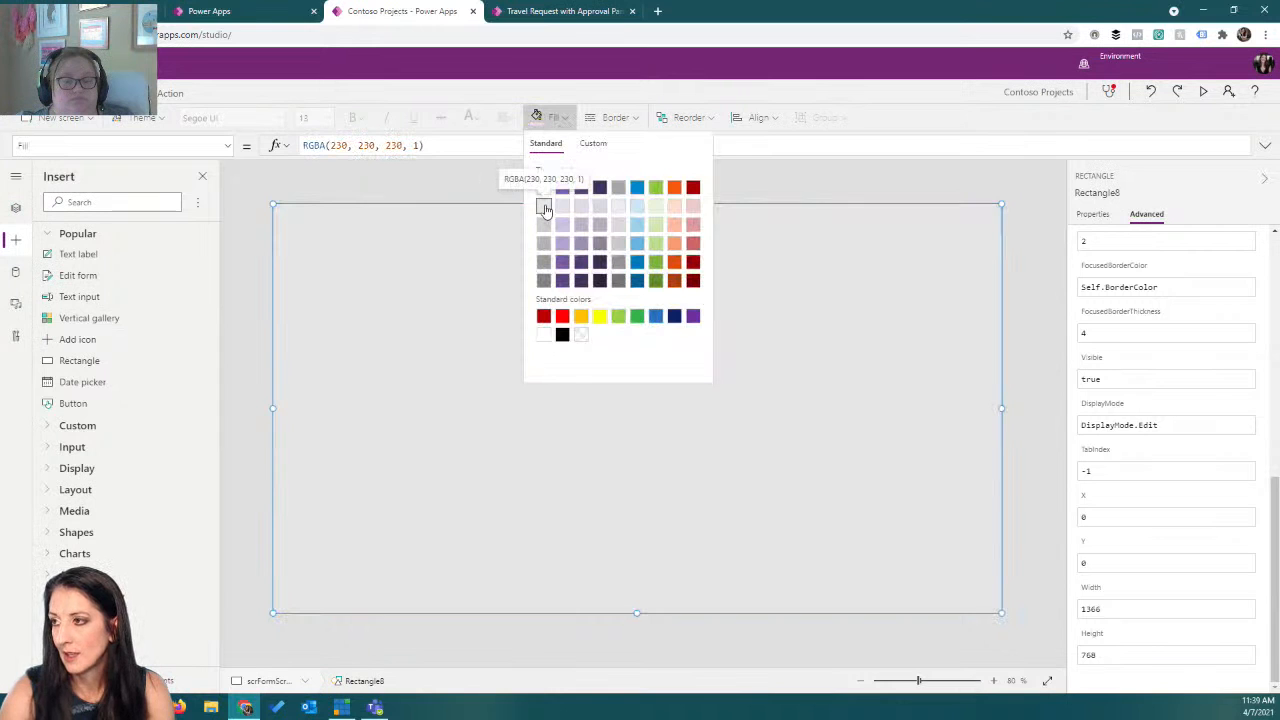
click(414, 145)
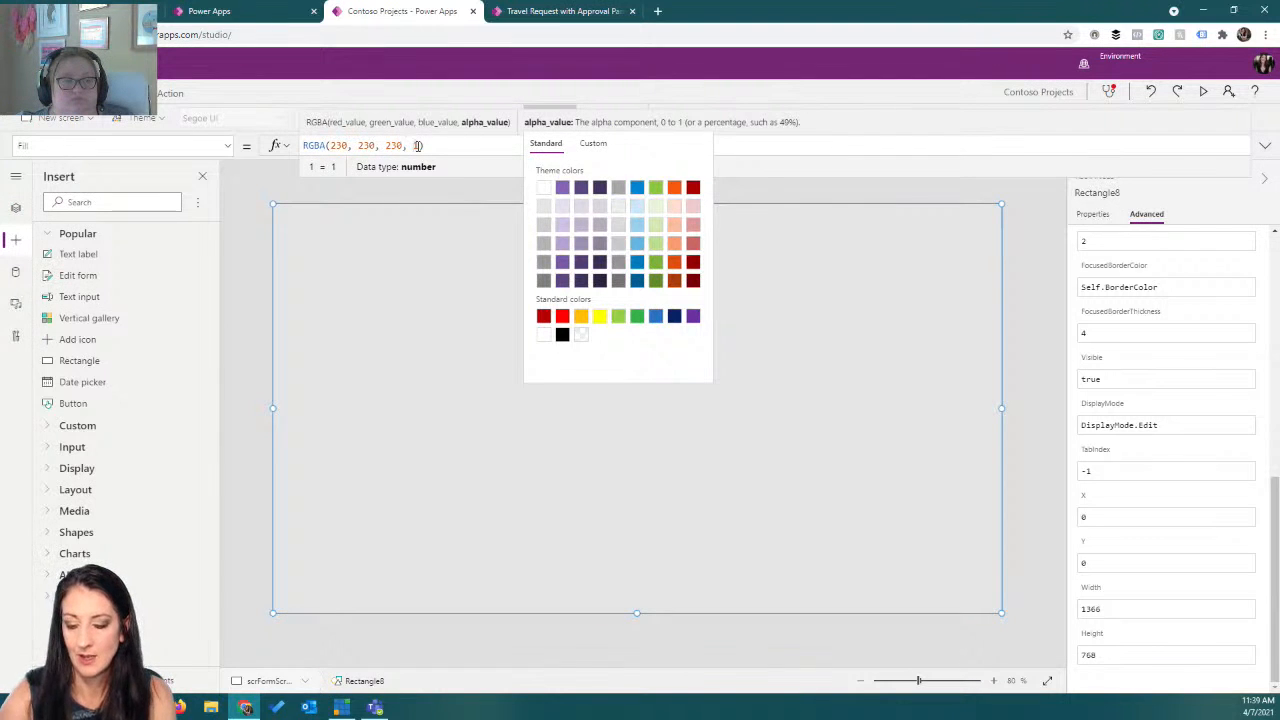
text(.5)
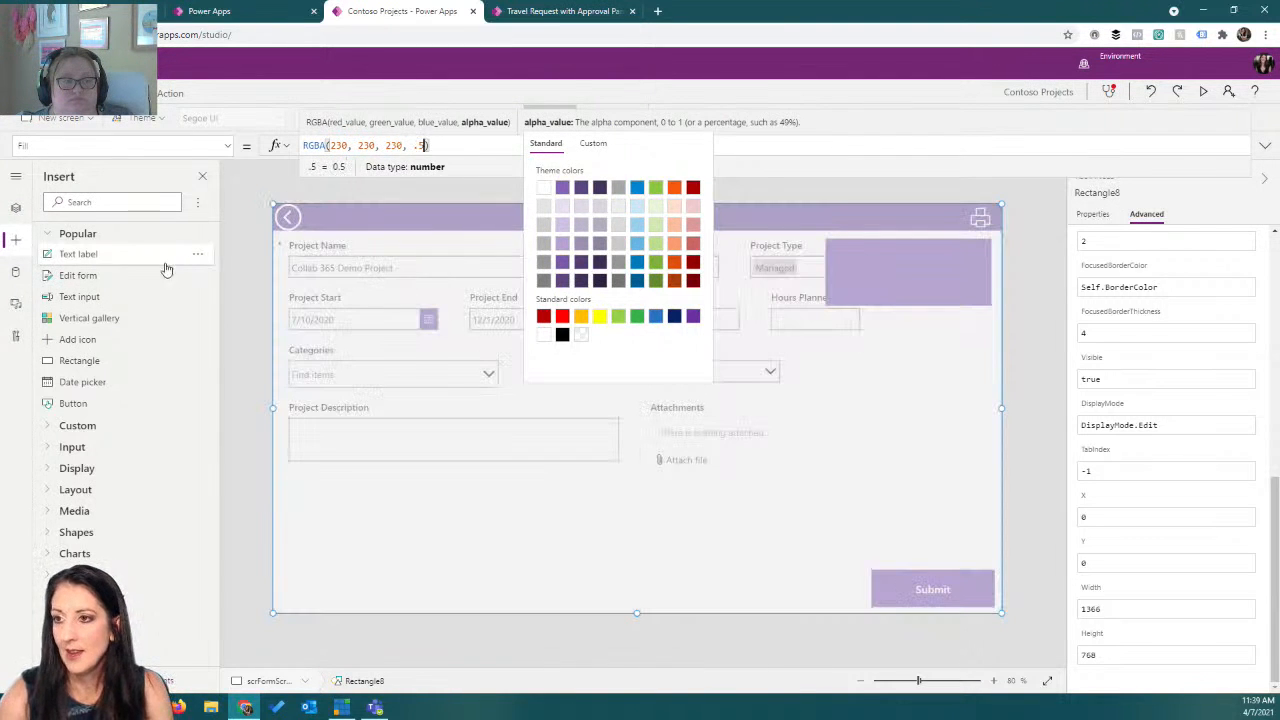
Reorder the full-screen overlay behind the smaller popup rectangle in the tree.
click(15, 208)
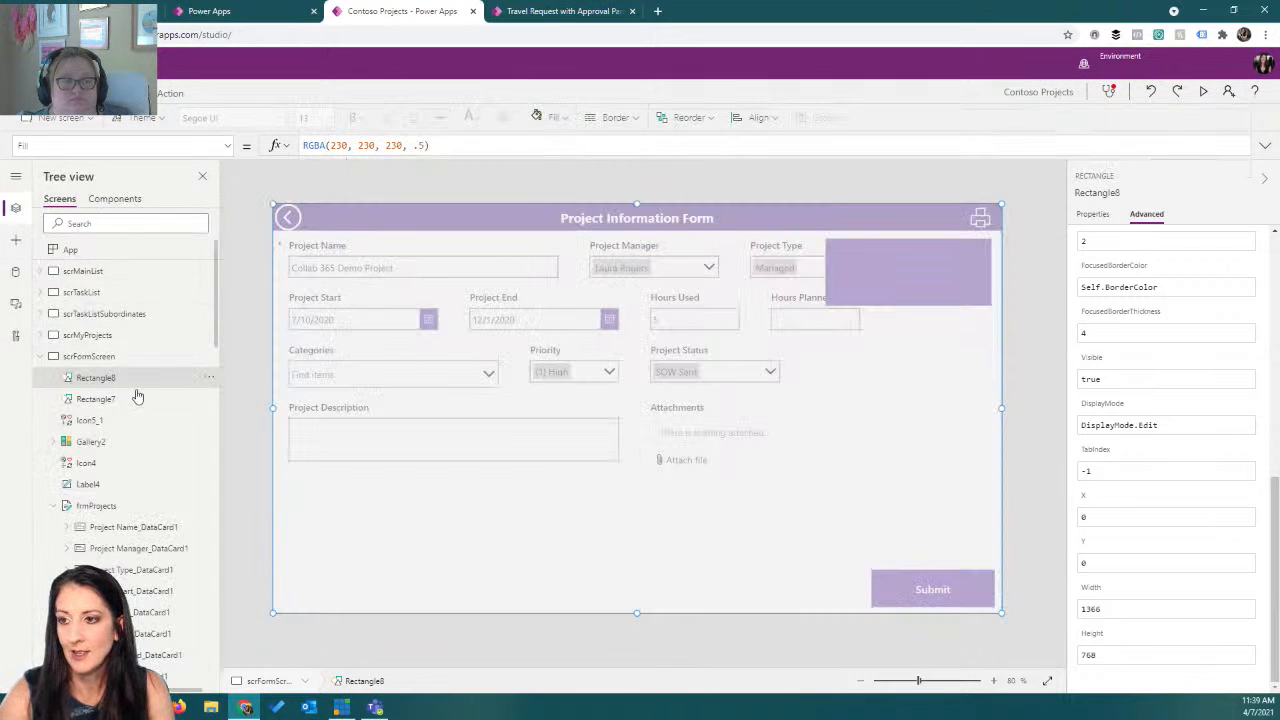
click(207, 378)
mouse_move(260, 508)
click(364, 550)
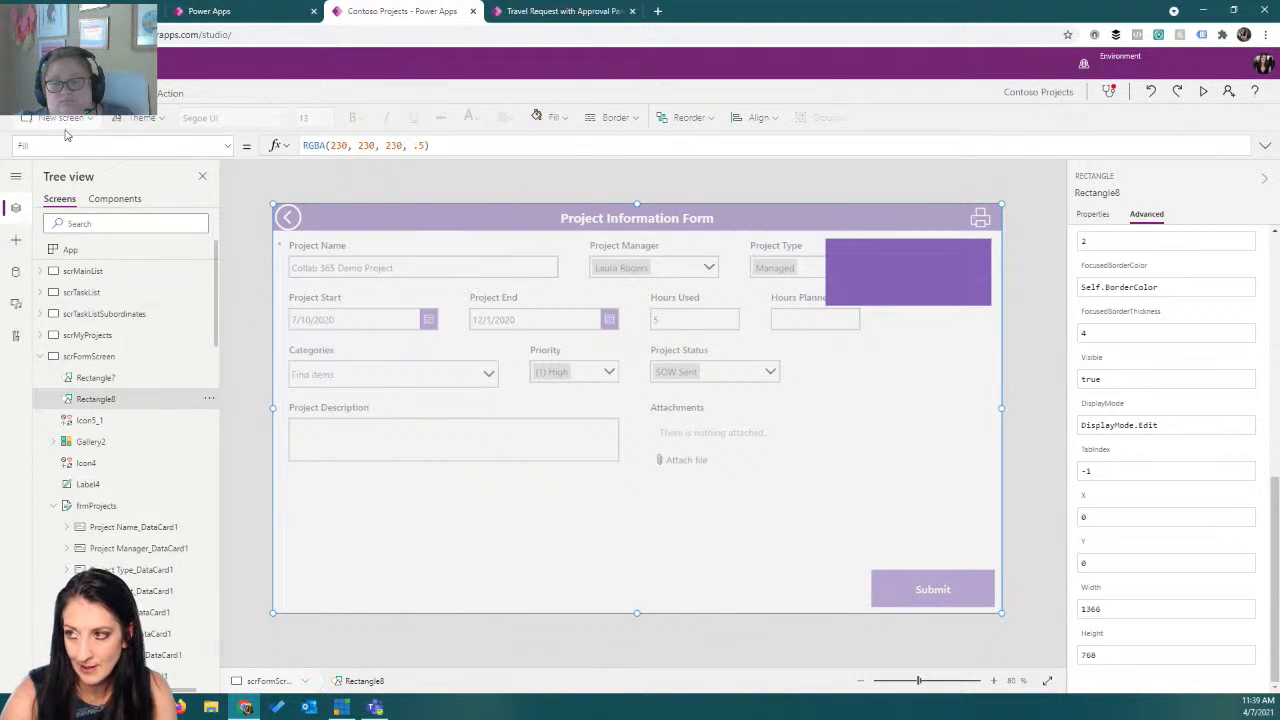
Insert a label on the popup rectangle with the text "Print this".
click(100, 93)
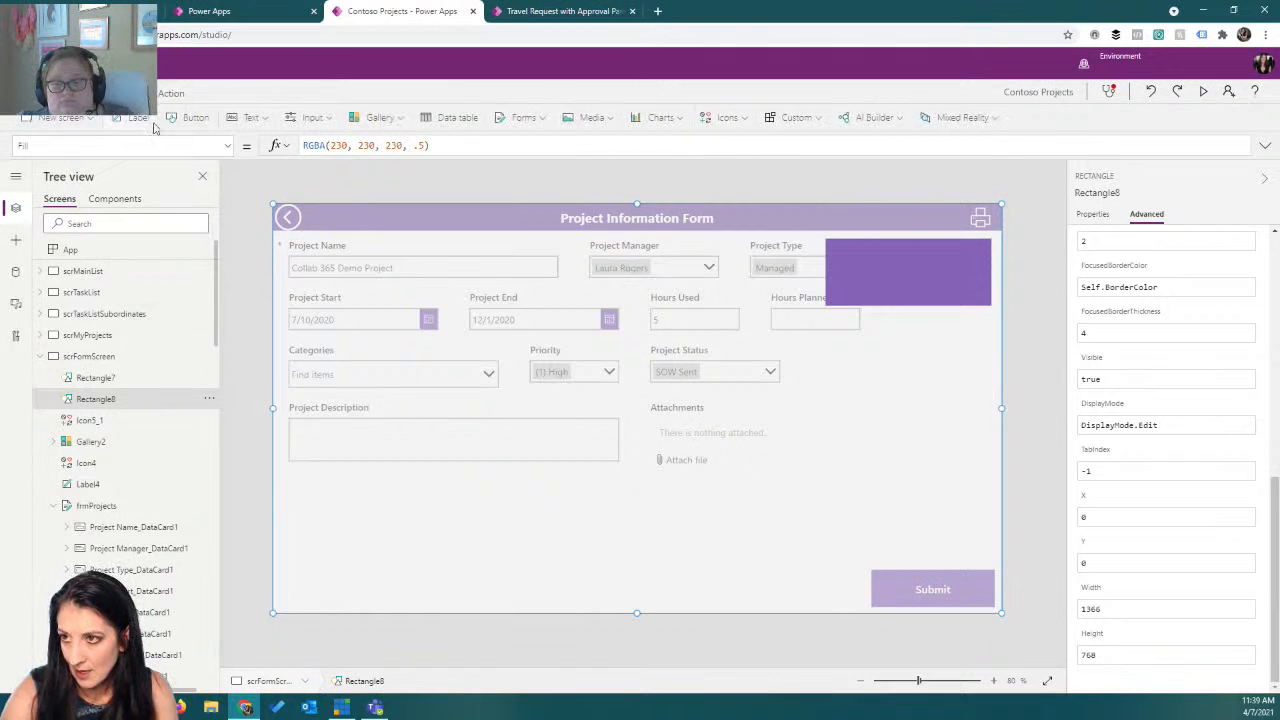
click(137, 118)
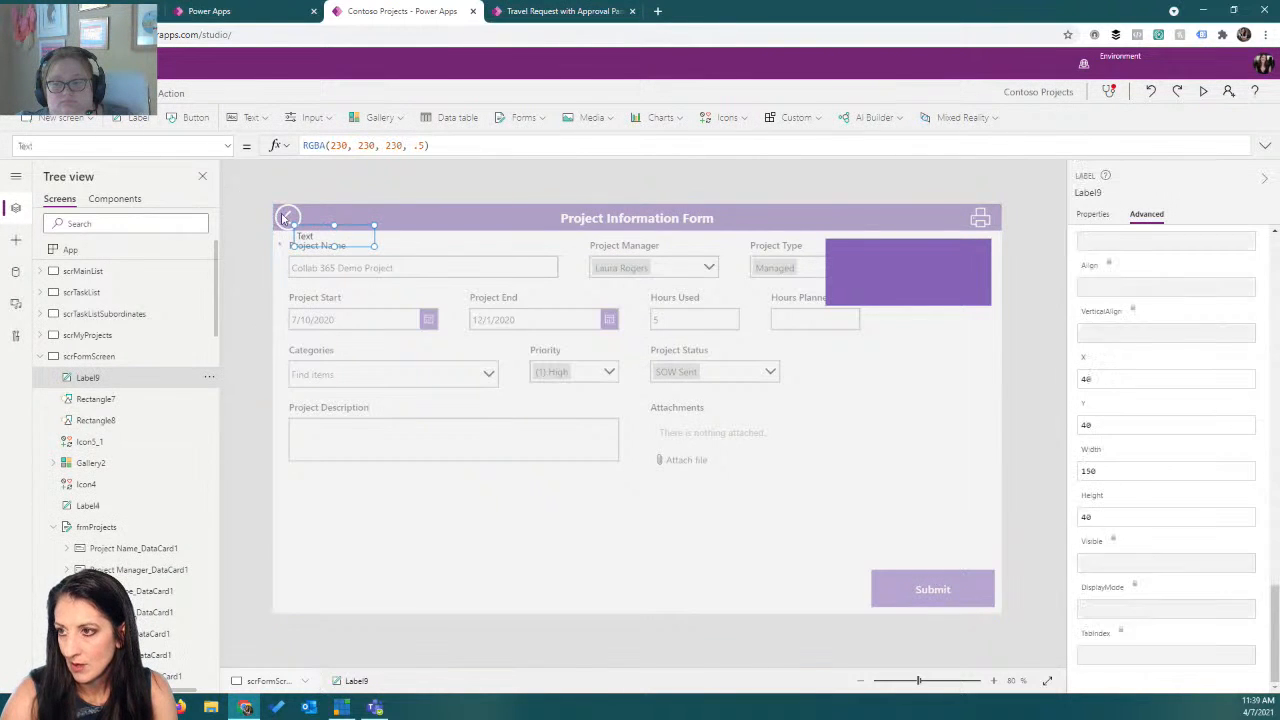
drag(330, 228, 885, 242)
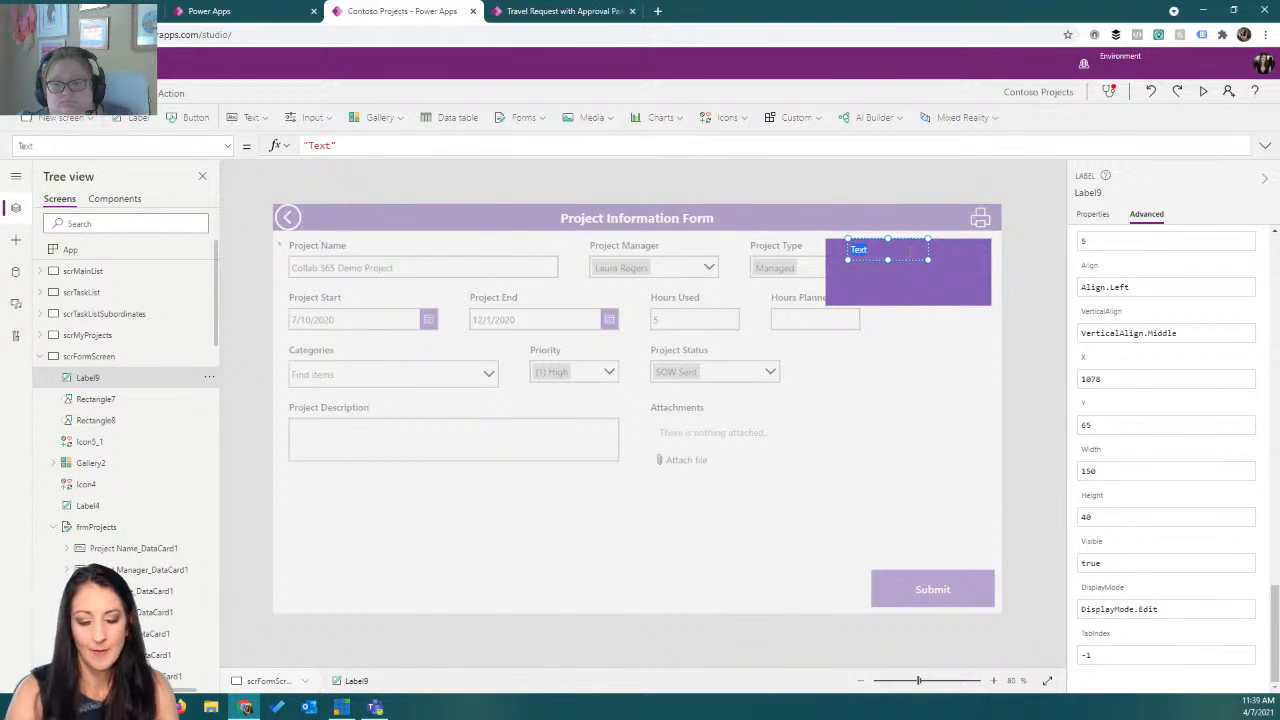
text(Print this)
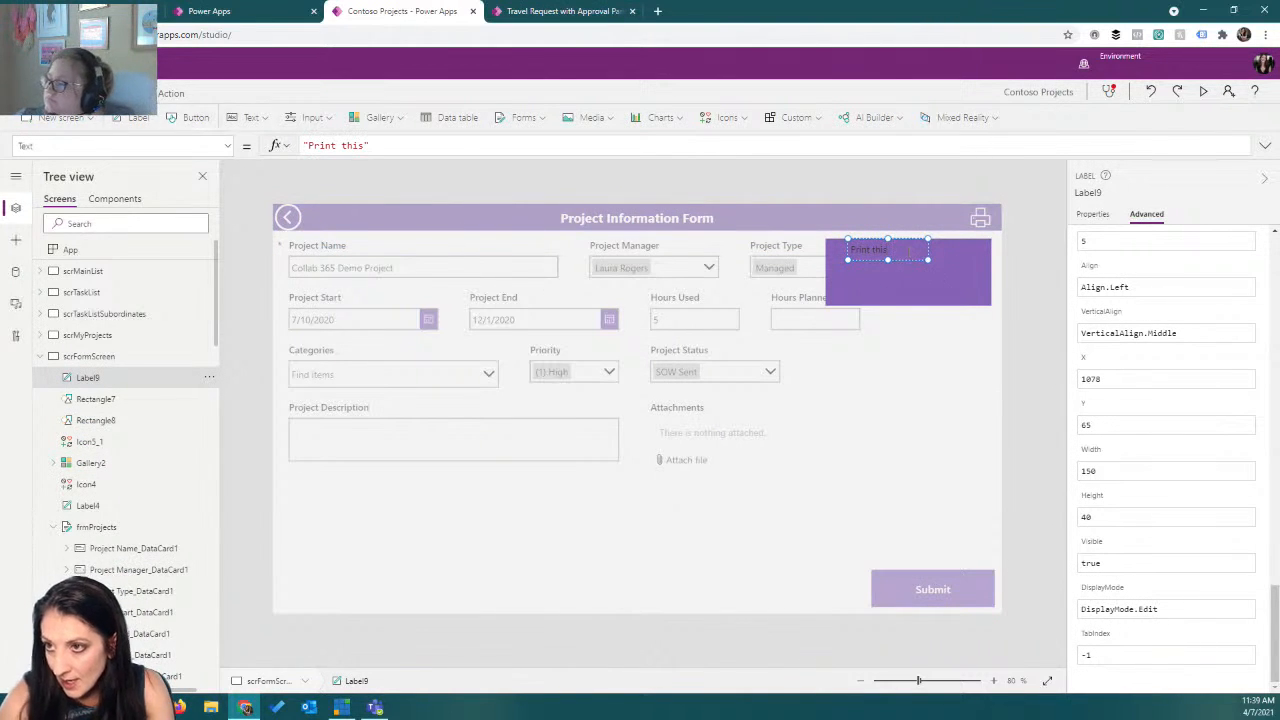
Make the "Print this" label white, center-aligned and widen it to about 228.
click(56, 93)
click(466, 119)
click(476, 185)
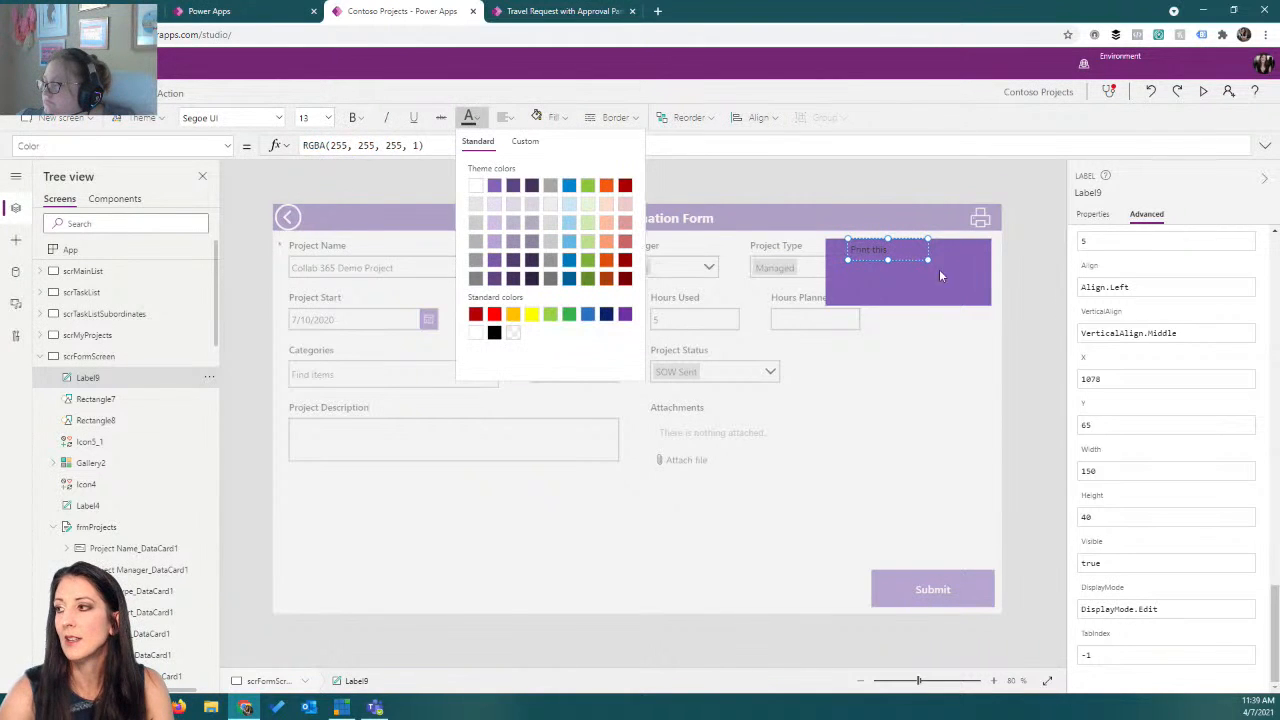
click(550, 117)
click(505, 117)
click(528, 166)
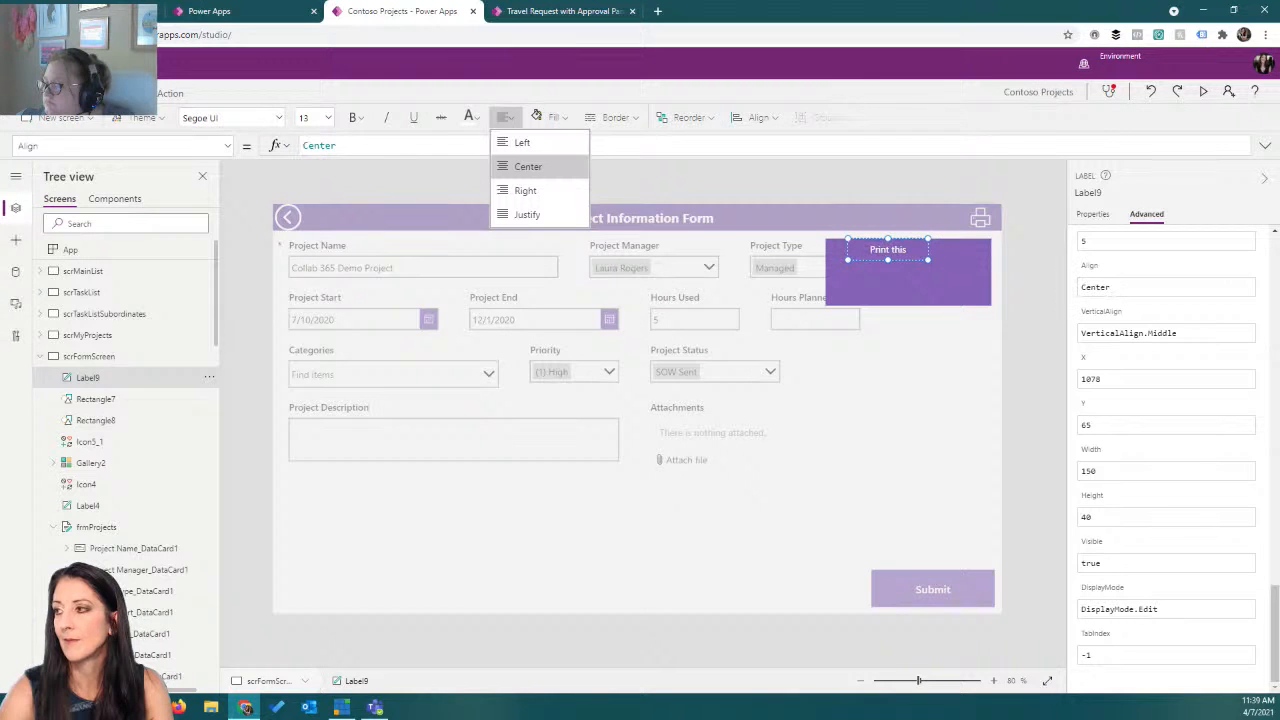
drag(929, 259, 968, 259)
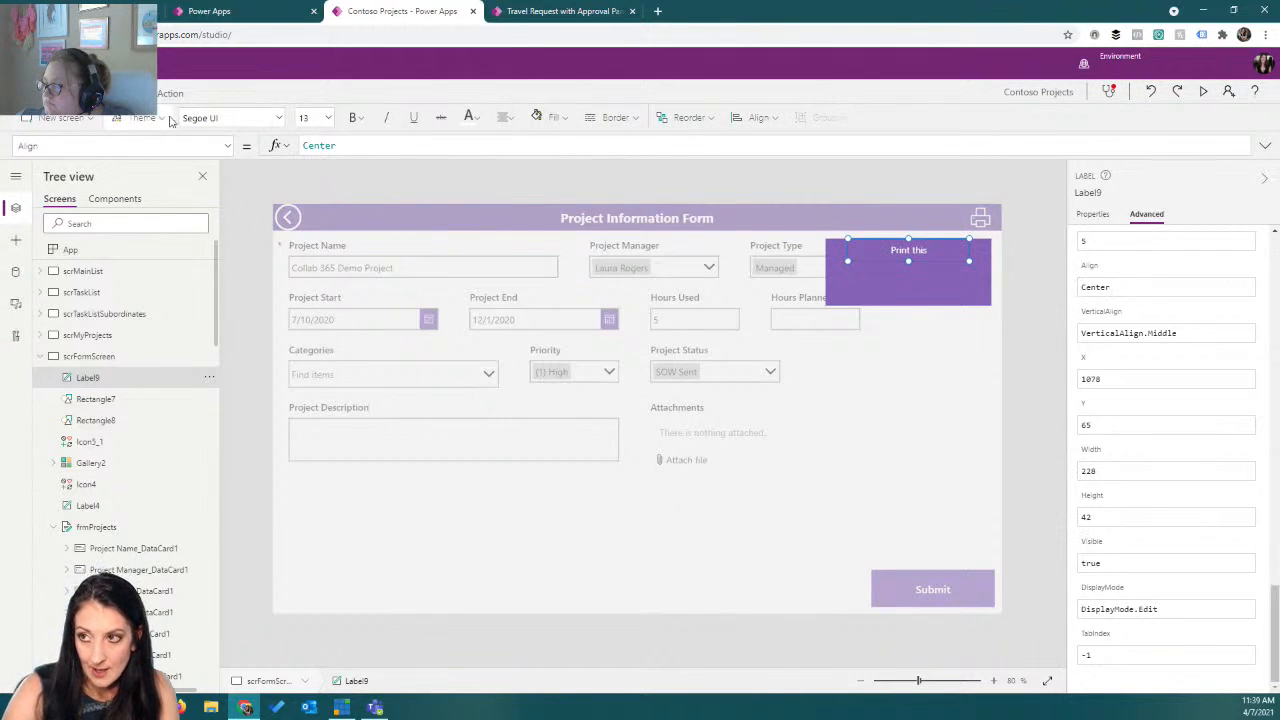
Insert a button on the popup rectangle labelled "Portrait".
click(94, 93)
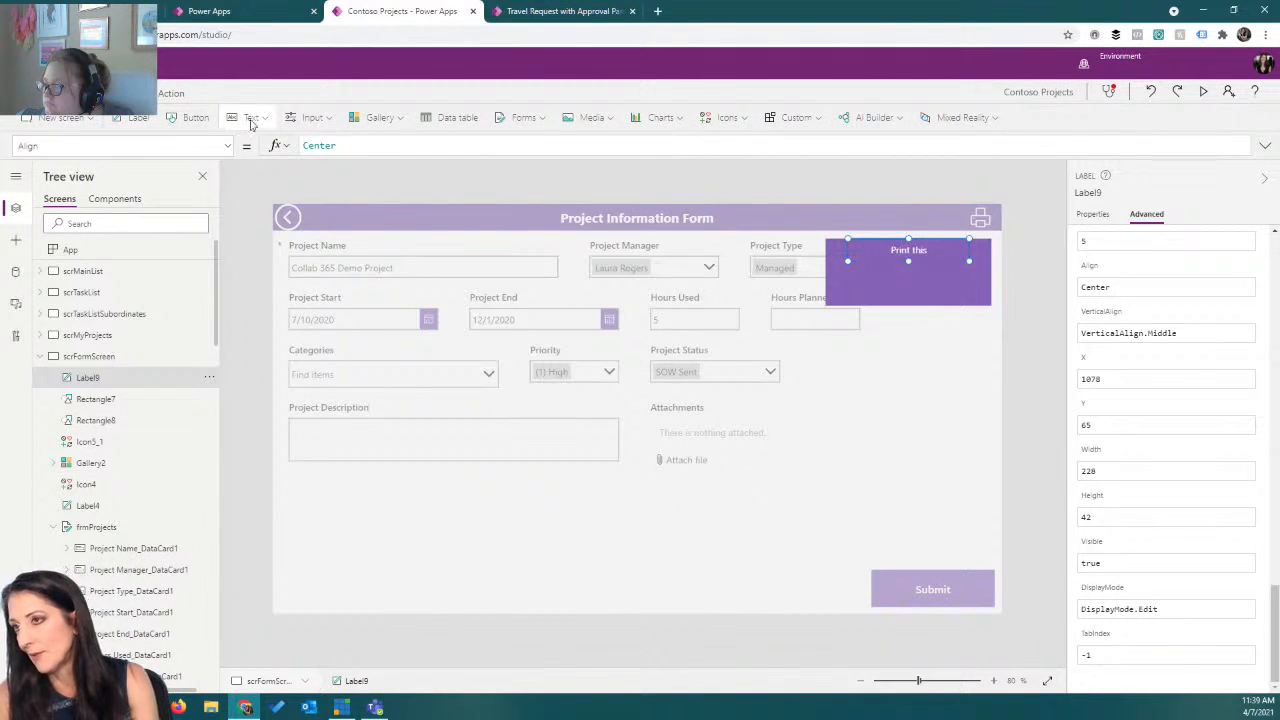
click(195, 117)
drag(354, 237, 897, 287)
double_click(885, 286)
text(Po)
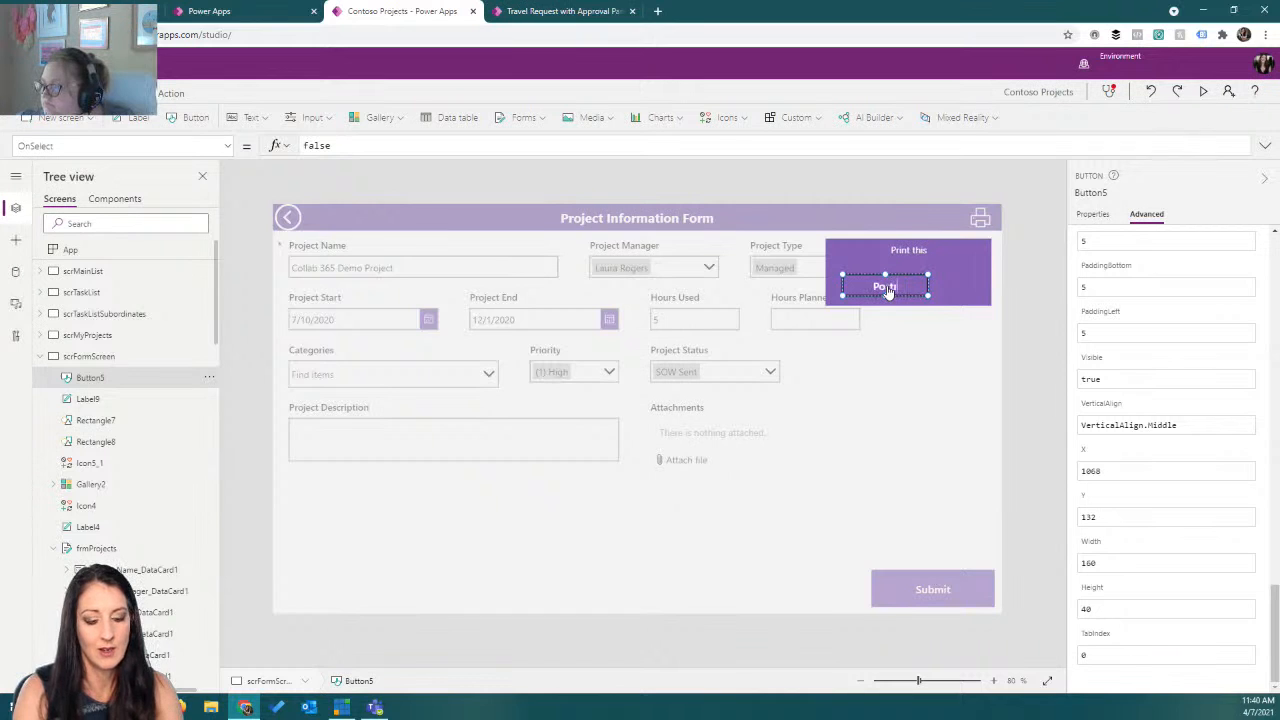
text(rtrait)
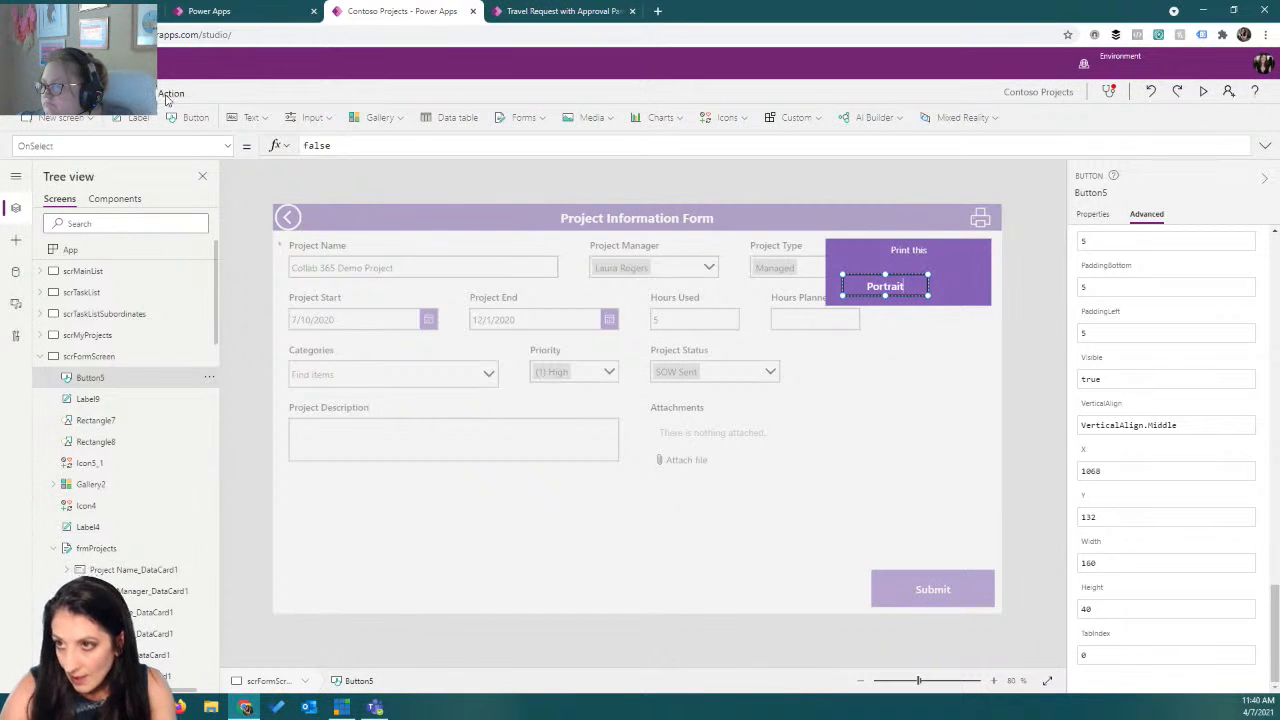
Style the Portrait button with a light purple fill, dark purple text, and width about 130.
click(55, 93)
click(553, 120)
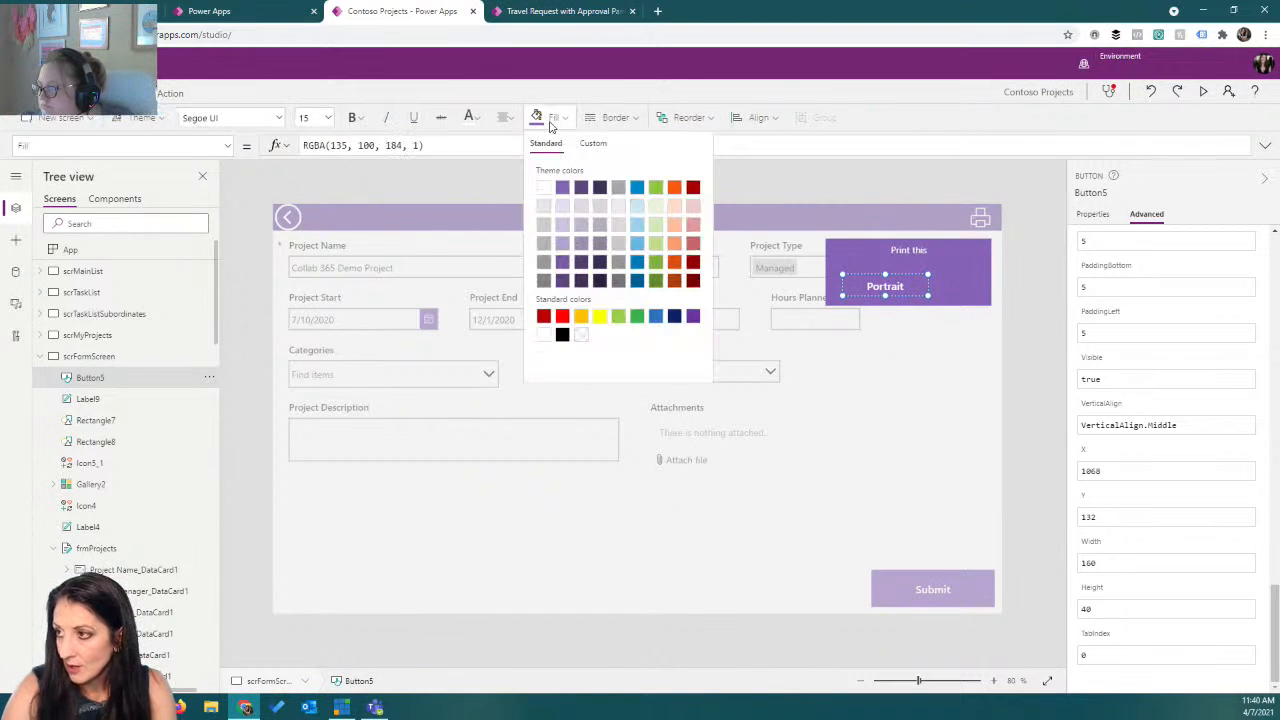
click(562, 206)
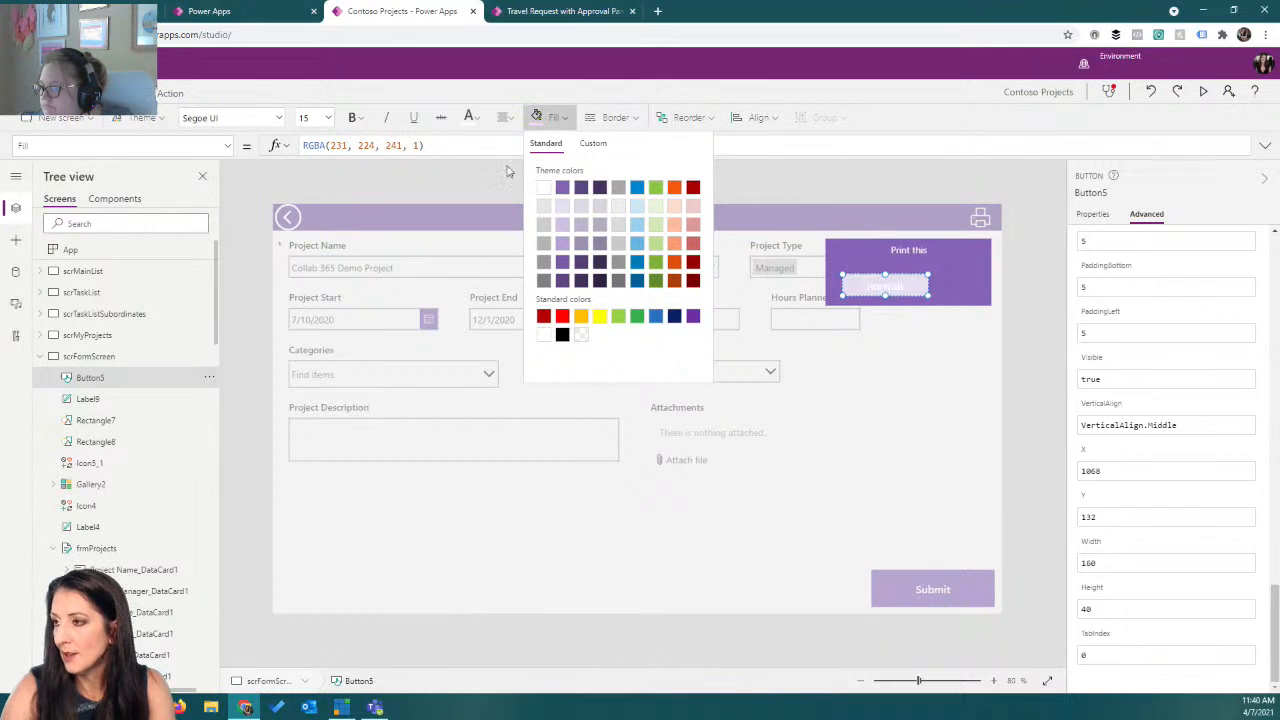
click(470, 117)
click(532, 186)
click(925, 292)
drag(927, 295, 914, 298)
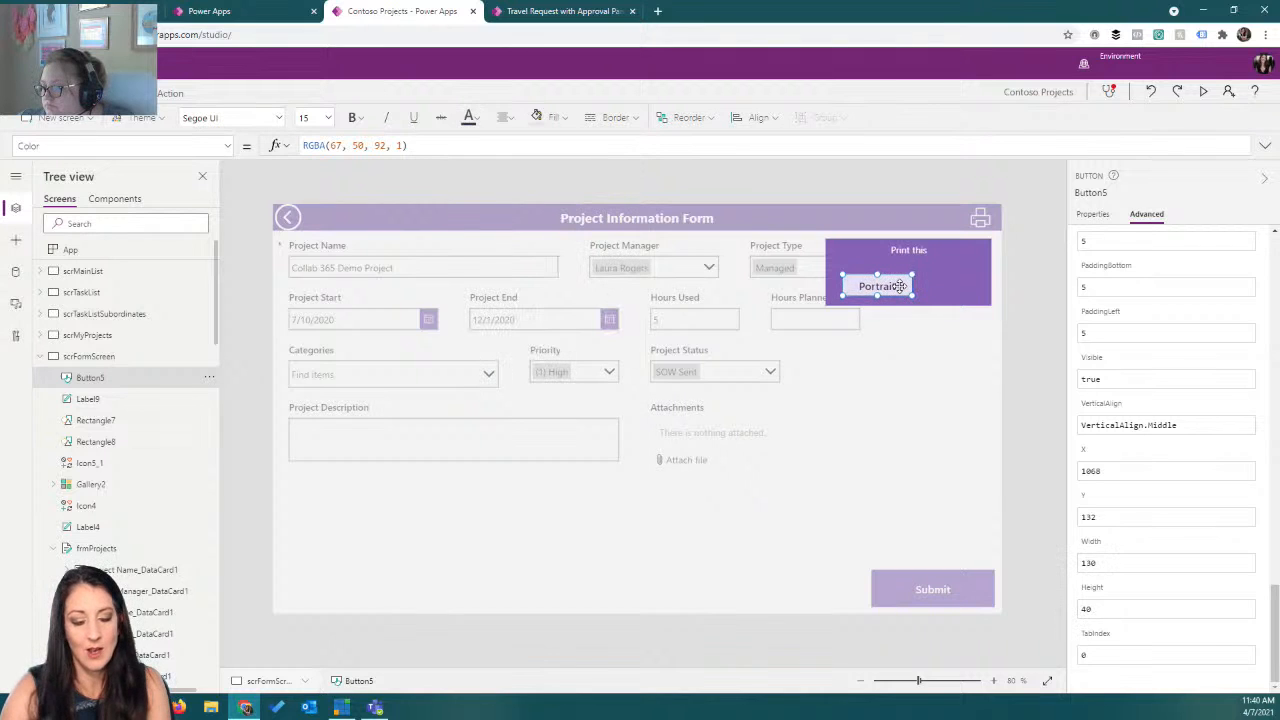
Duplicate the Portrait button and place the copy beside it.
key(ctrl+c)
key(ctrl+v)
drag(900, 286, 967, 285)
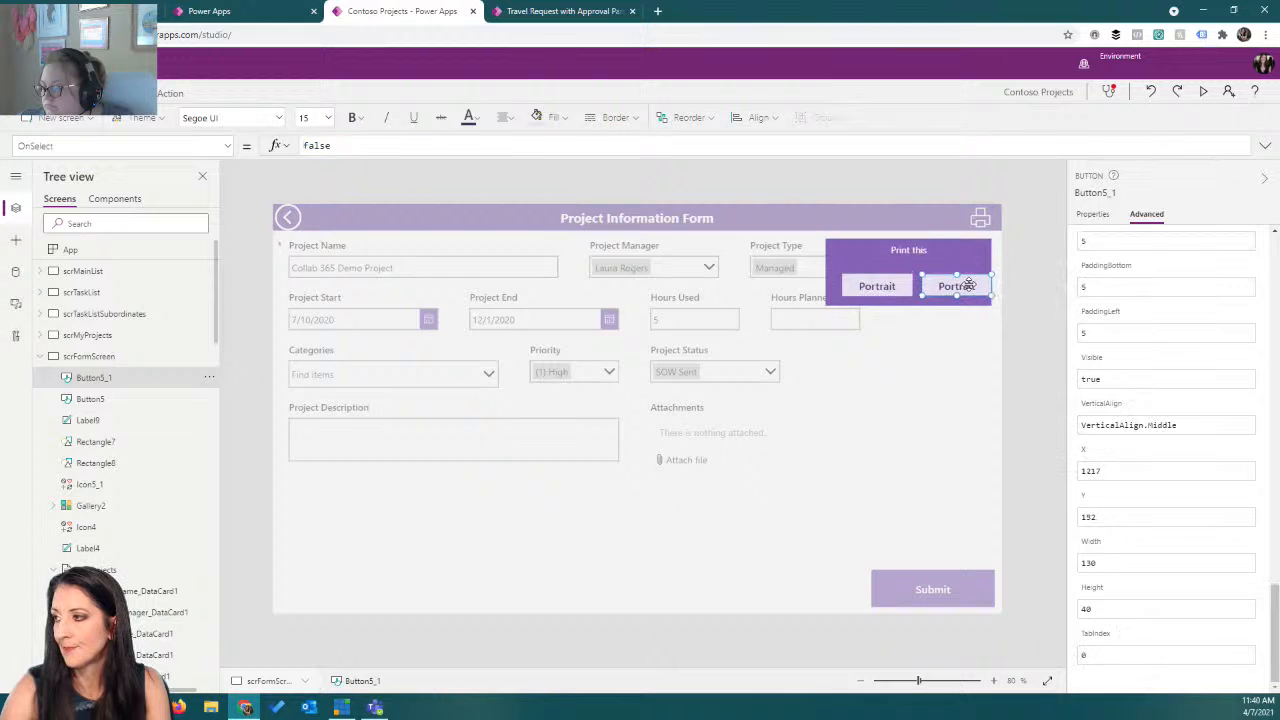
Change the copied button's text to "Landscape" and select the Portrait button.
click(880, 287)
click(955, 285)
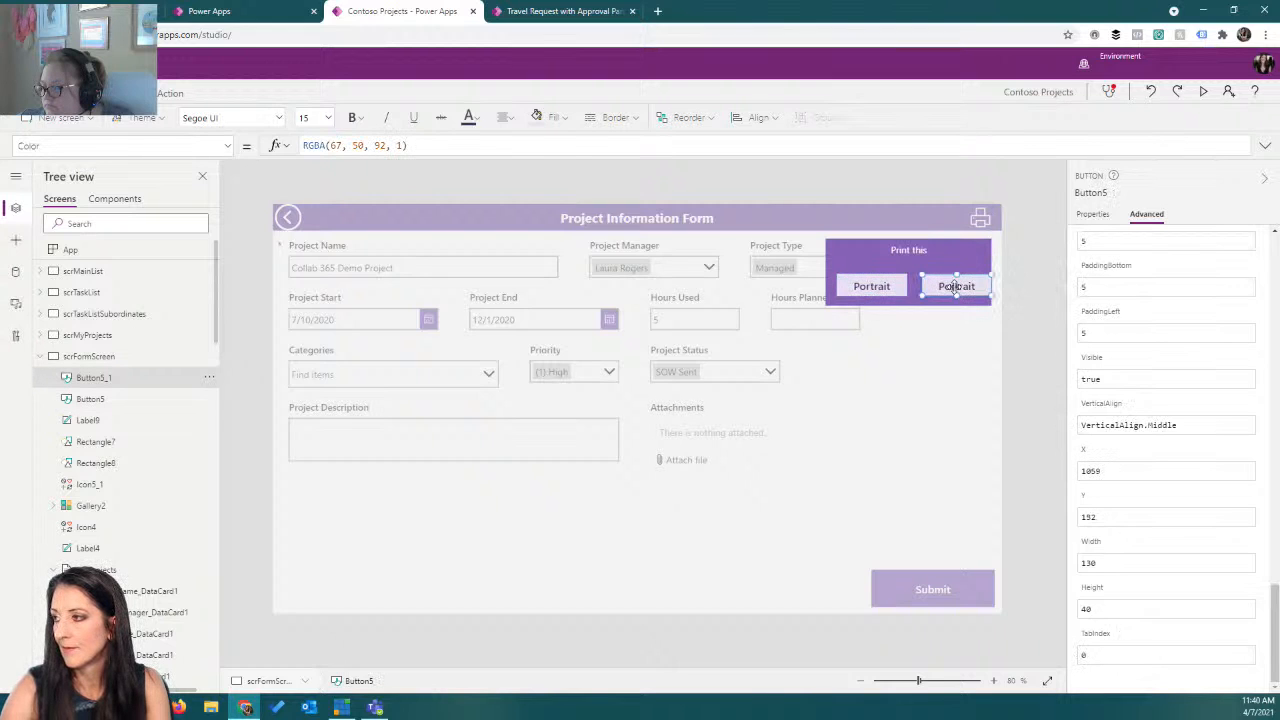
drag(967, 285, 952, 290)
text(scape)
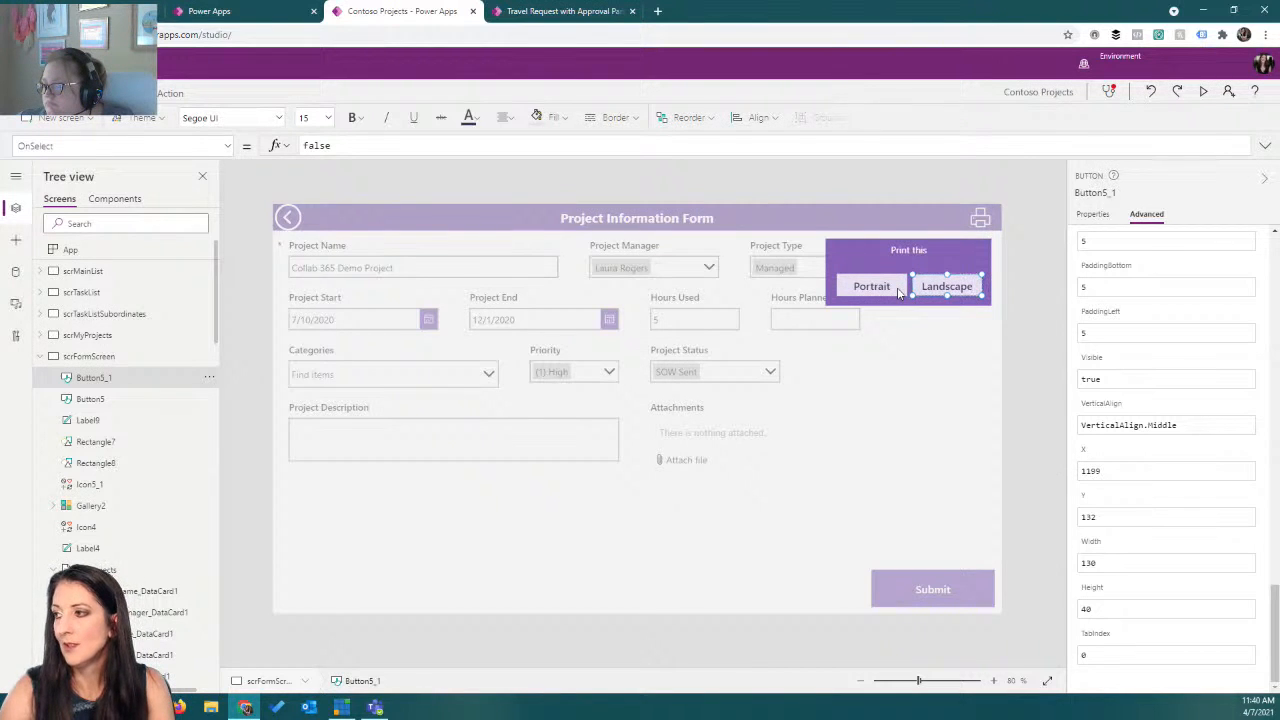
click(860, 285)
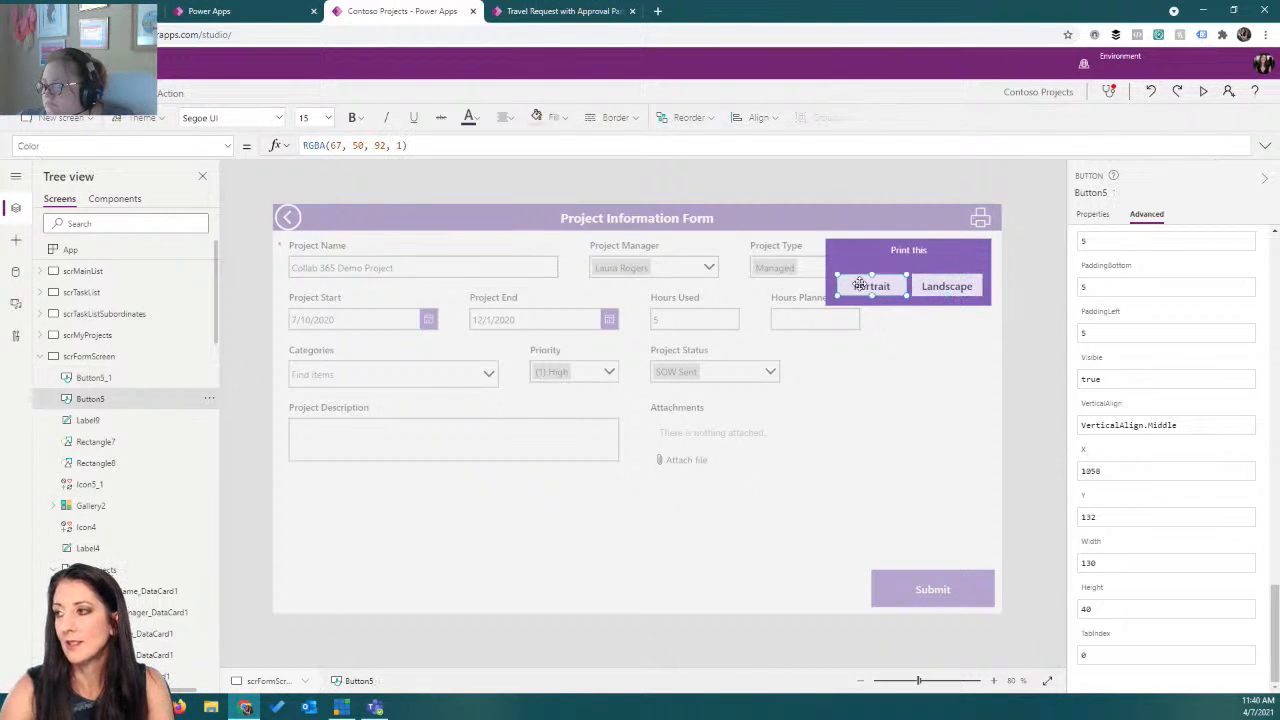
click(228, 146)
scroll(152, 288, down, 3)
scroll(152, 288, down, 2)
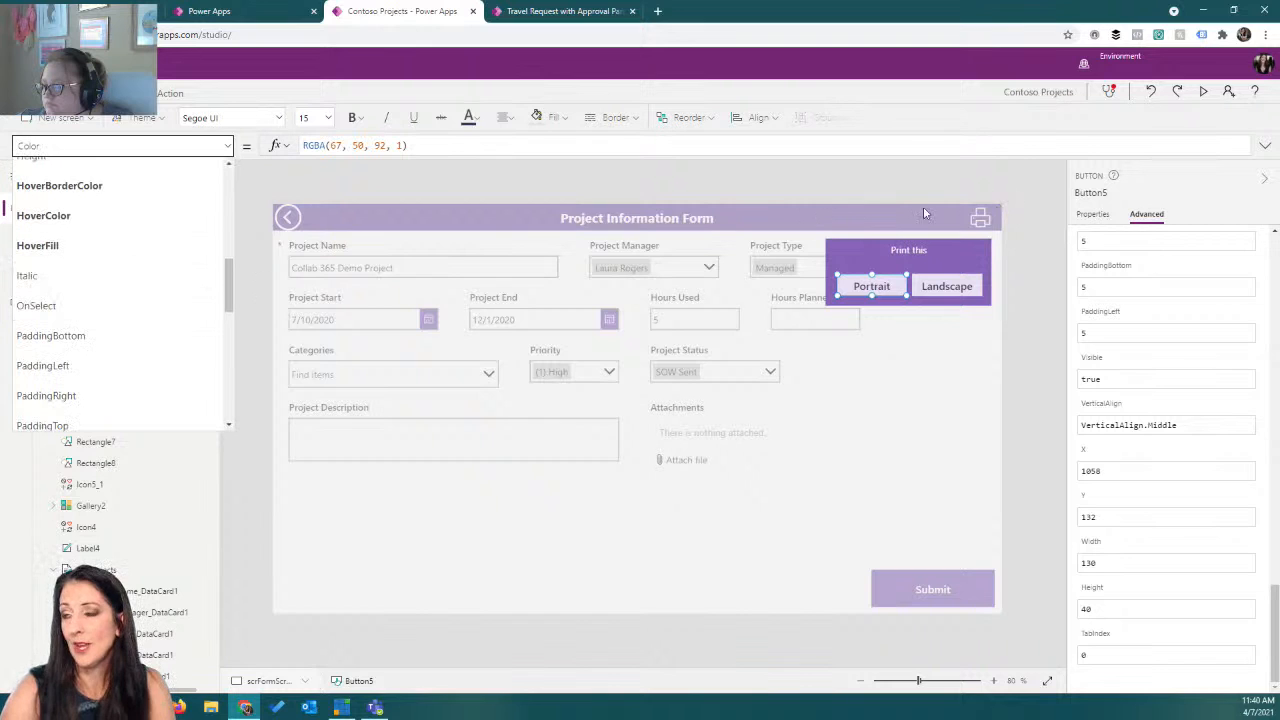
click(233, 148)
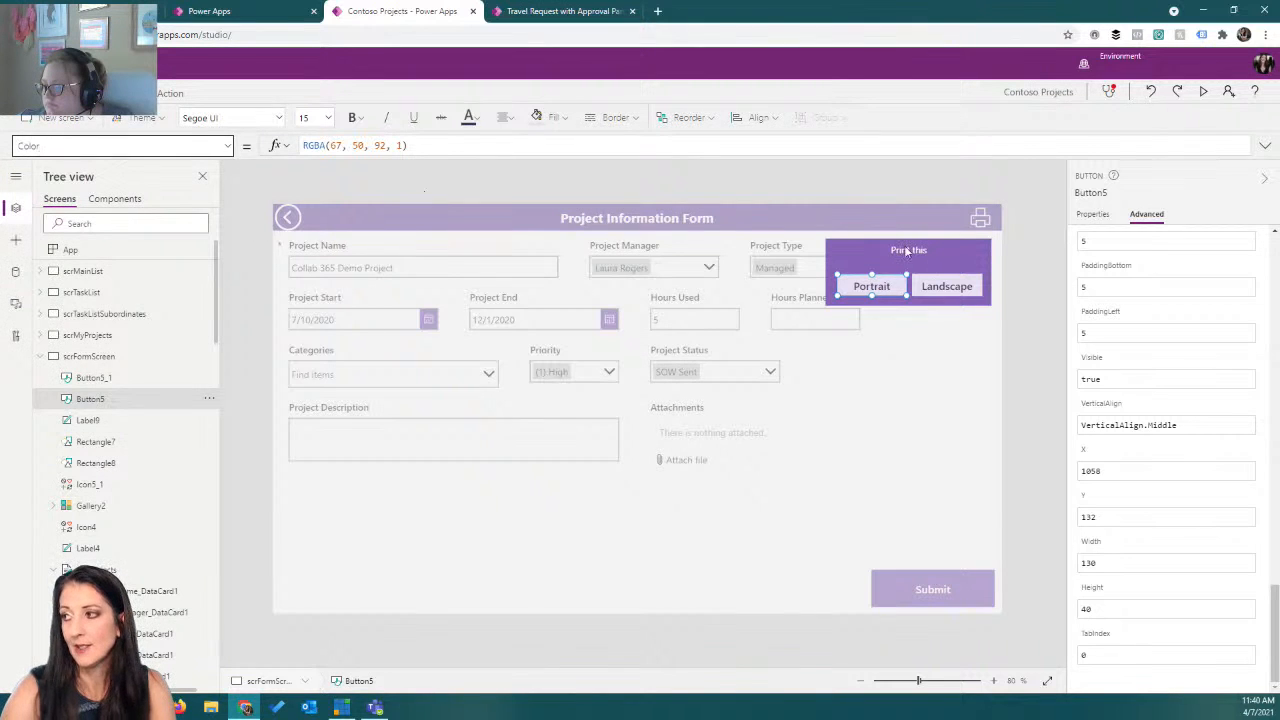
click(845, 254)
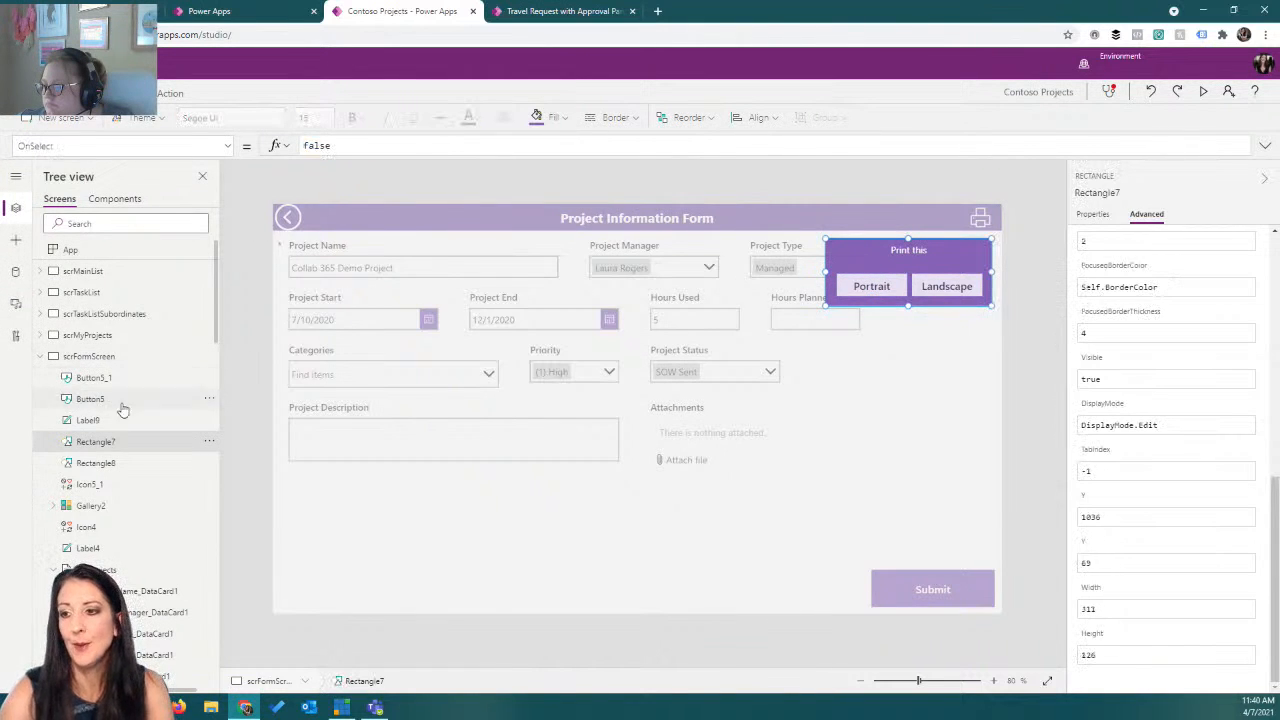
Rename the print icon in the form screen header as icoPrint.
click(131, 487)
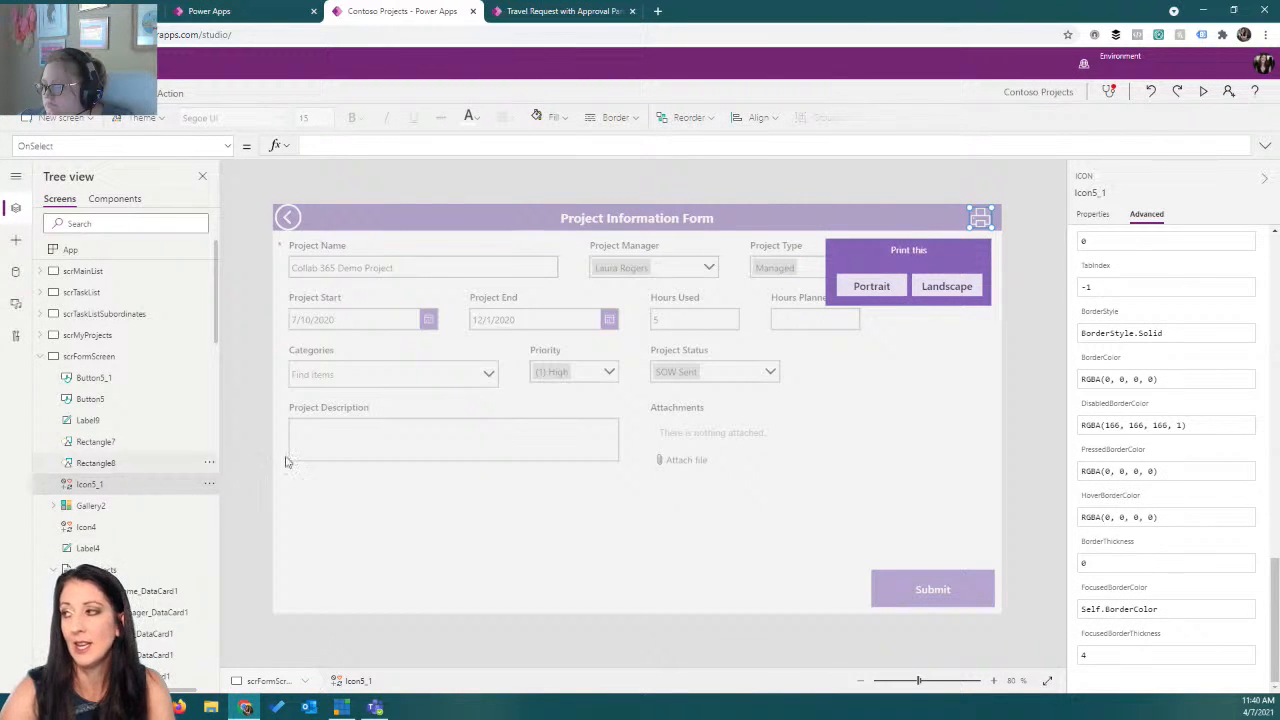
click(1096, 194)
key(BackSpace)
text(icoPrint)
key(Return)
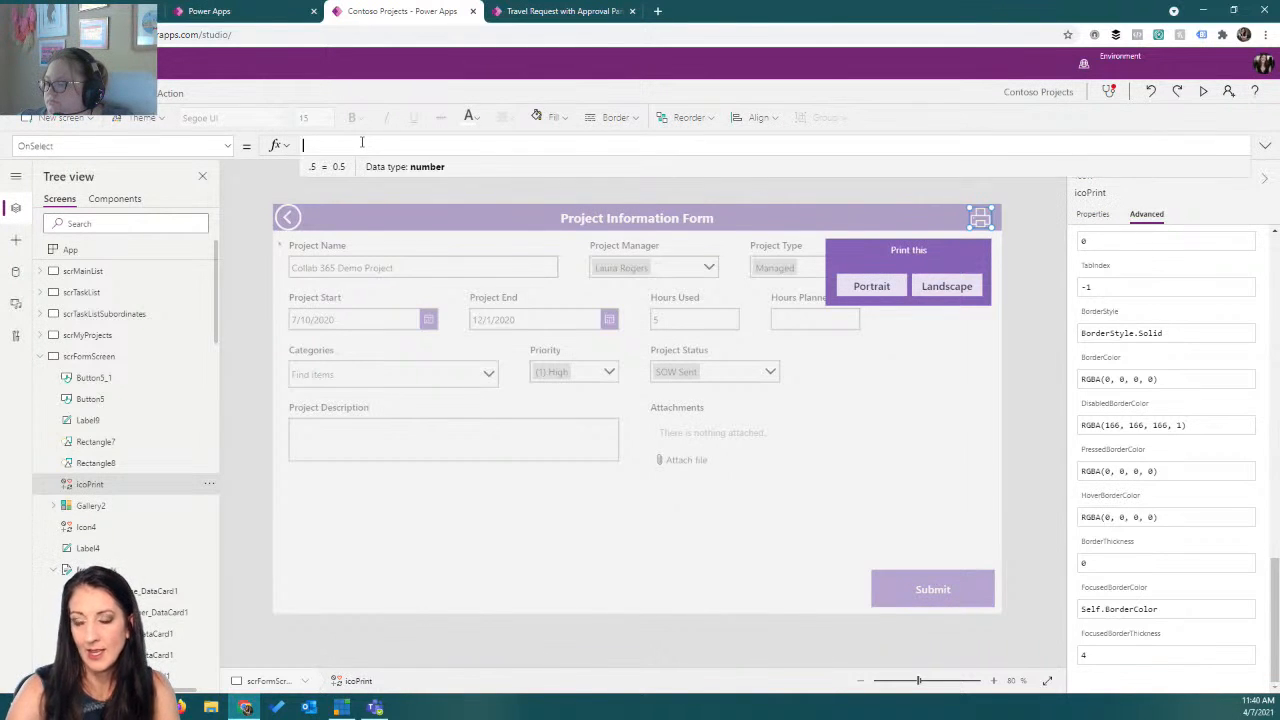
Set the print icon's OnSelect formula to Set(varPopup,true).
text(set(var)
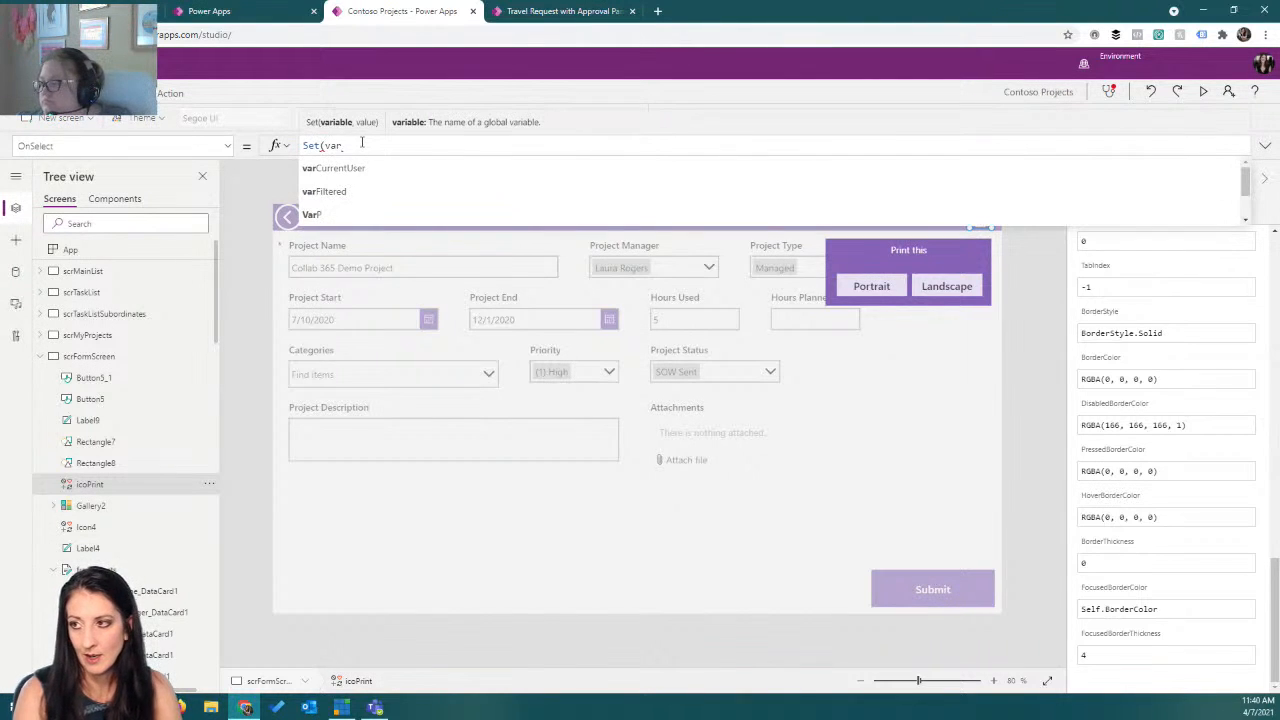
text(Popup,)
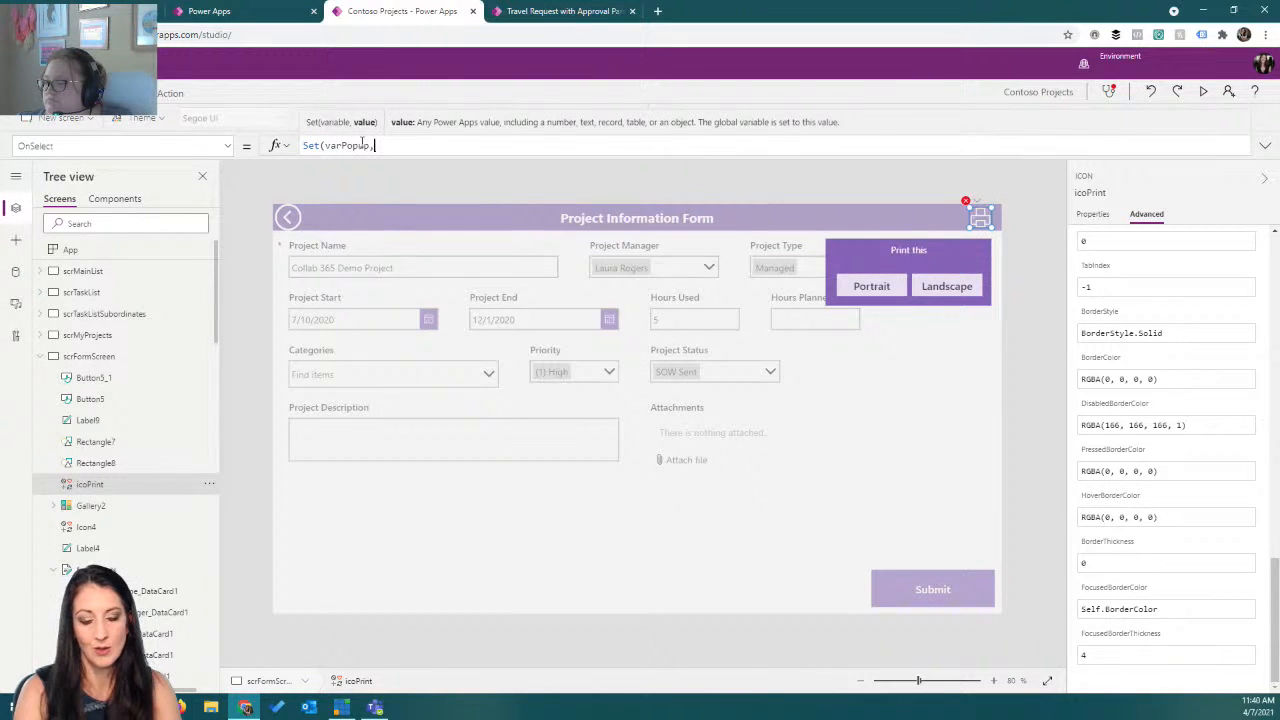
text(true))
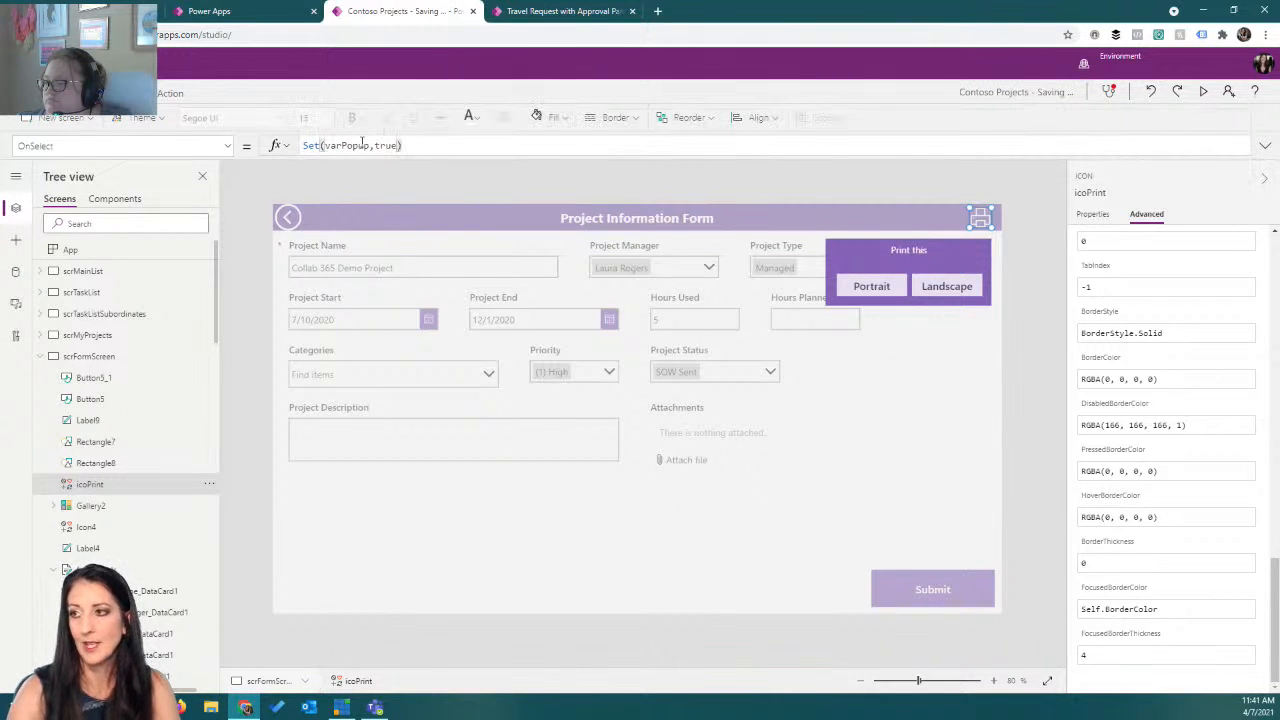
Select both rectangles, the label and both buttons of the popup and set their Visible property to varPopup.
click(114, 463)
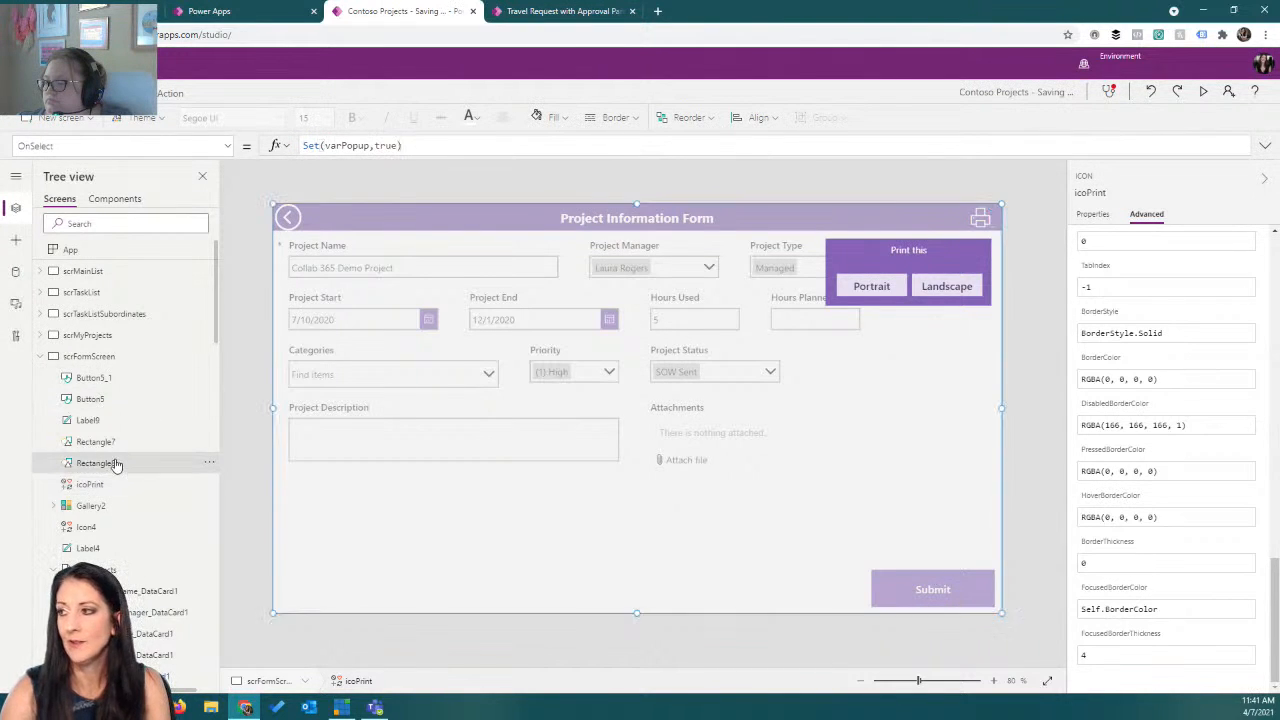
click(123, 443)
click(122, 461)
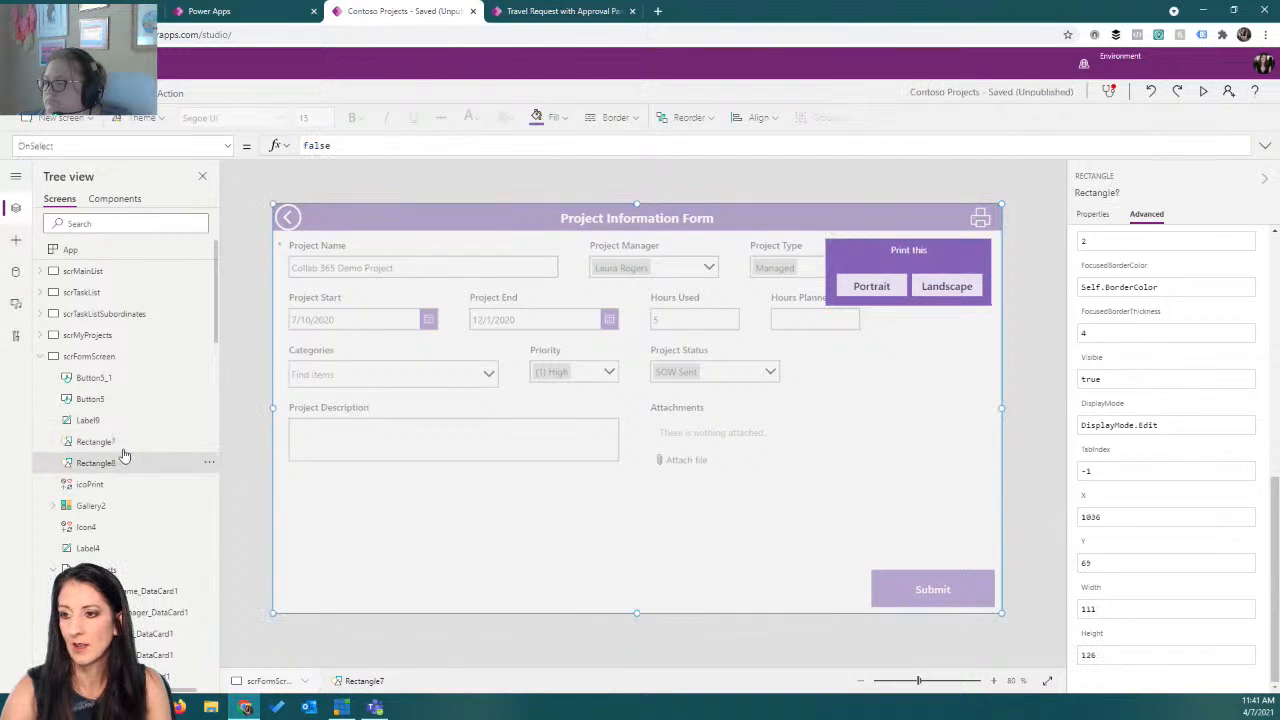
ctrl+click(123, 441)
ctrl+click(123, 420)
ctrl+click(123, 399)
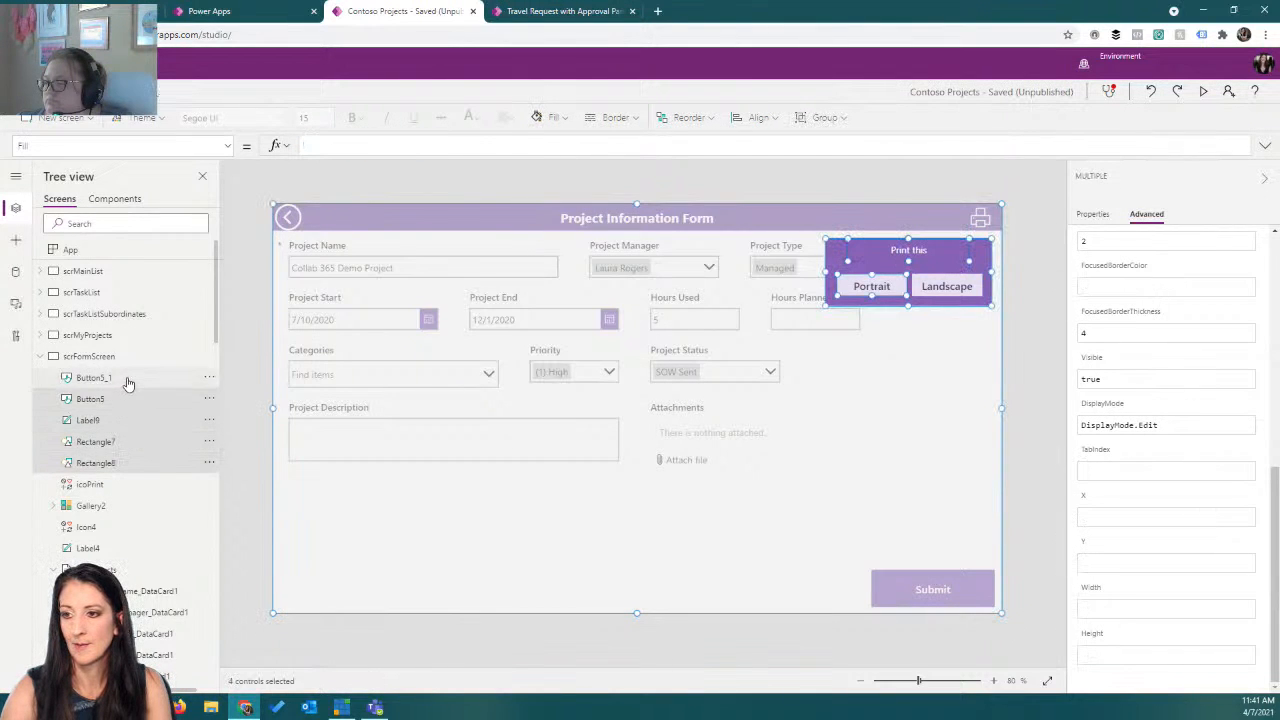
ctrl+click(130, 377)
click(228, 146)
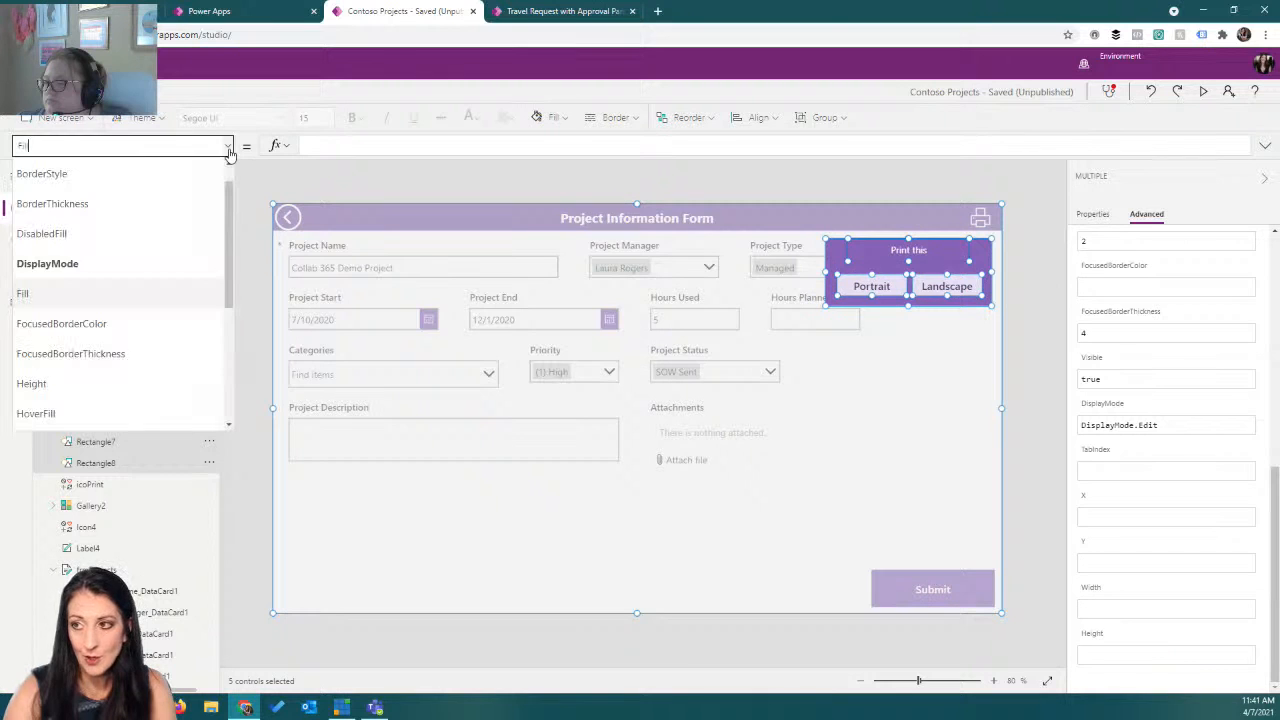
scroll(110, 340, down, 5)
click(100, 325)
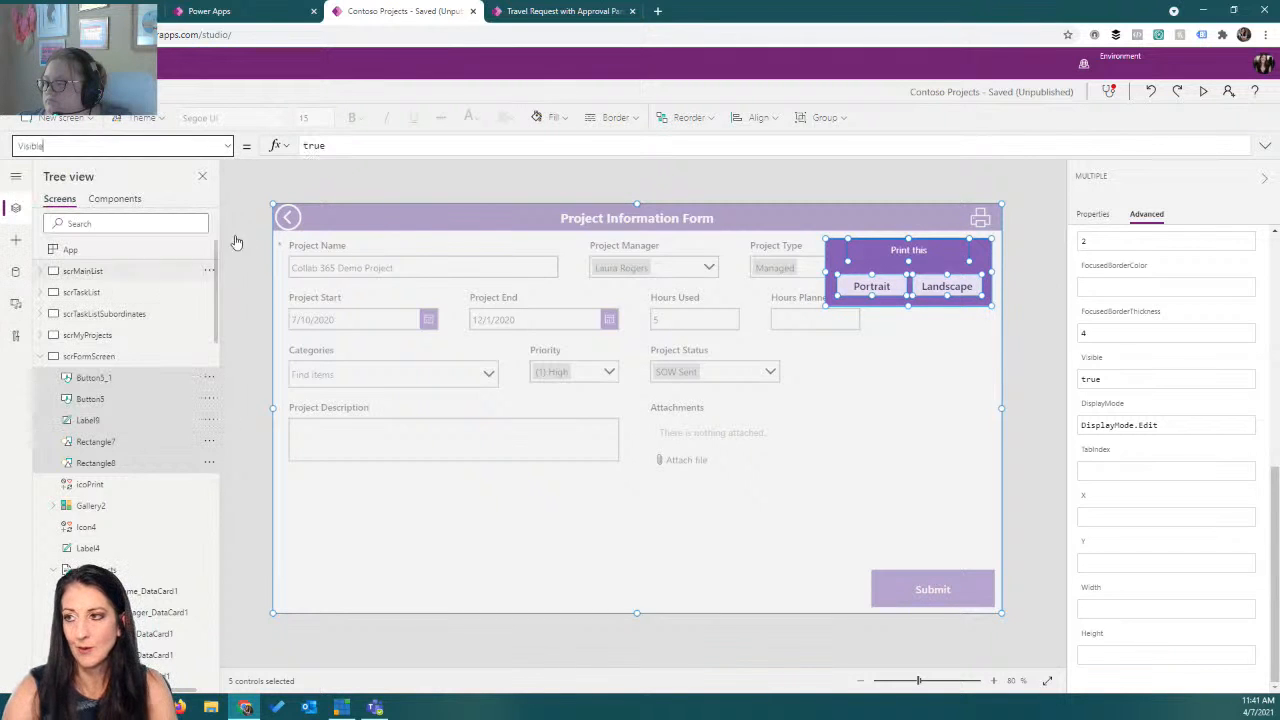
double_click(313, 146)
text(varpo)
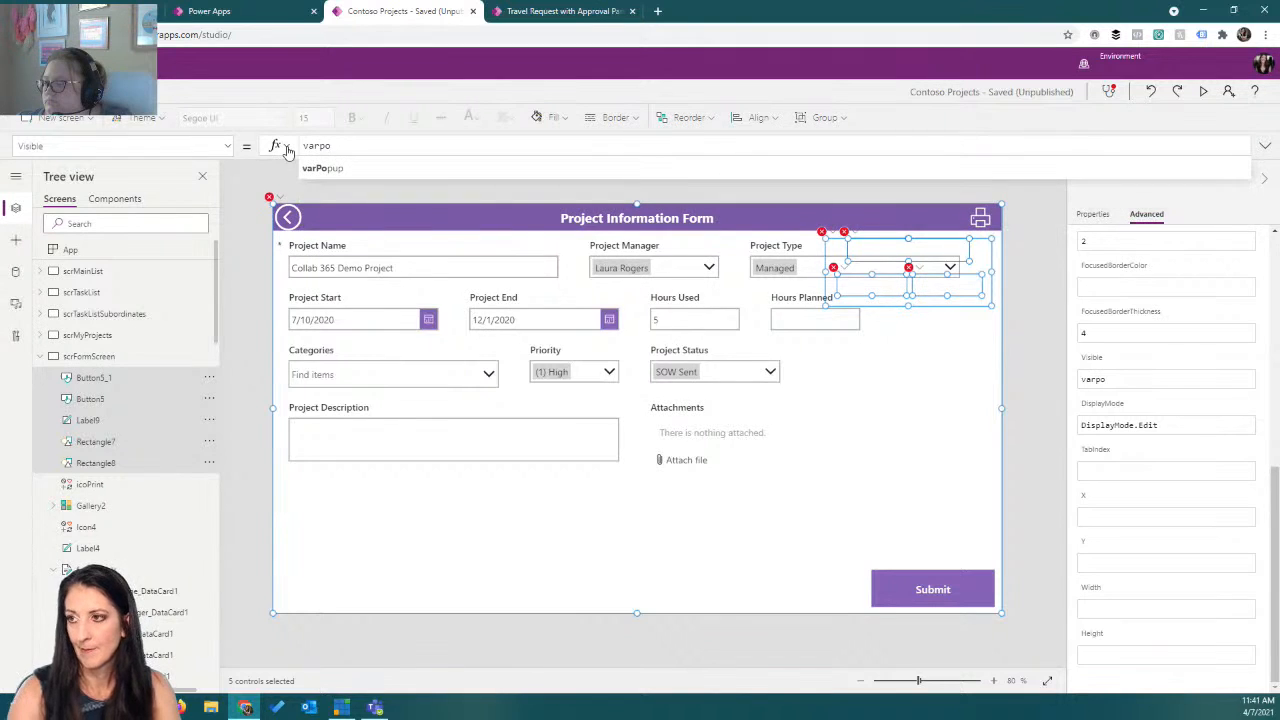
key(Tab)
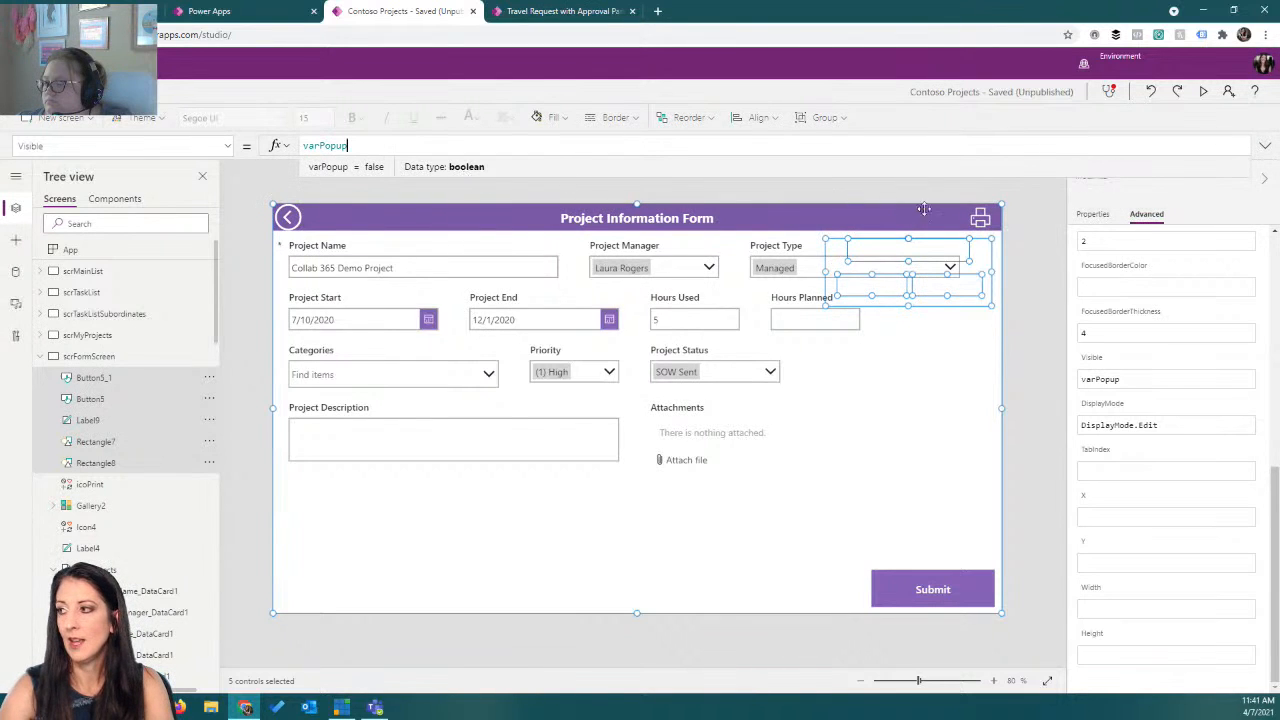
Preview the app and test that the print icon opens the popup.
key(F5)
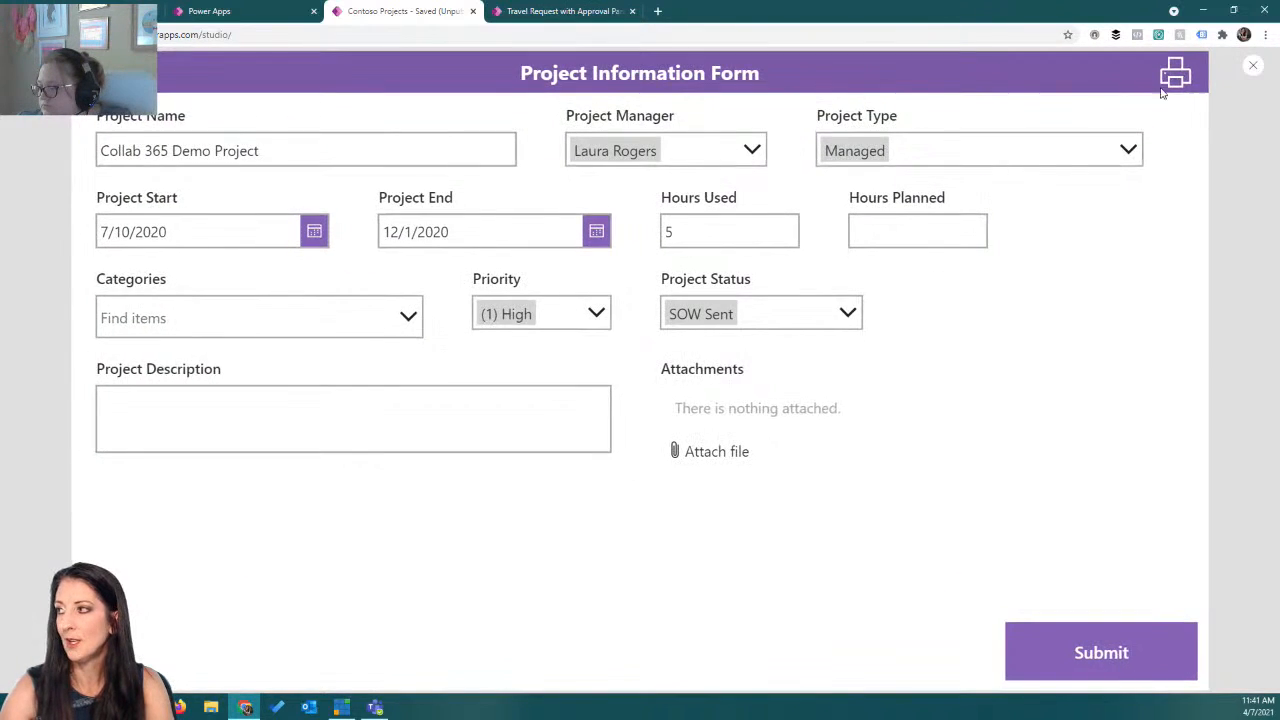
click(1178, 76)
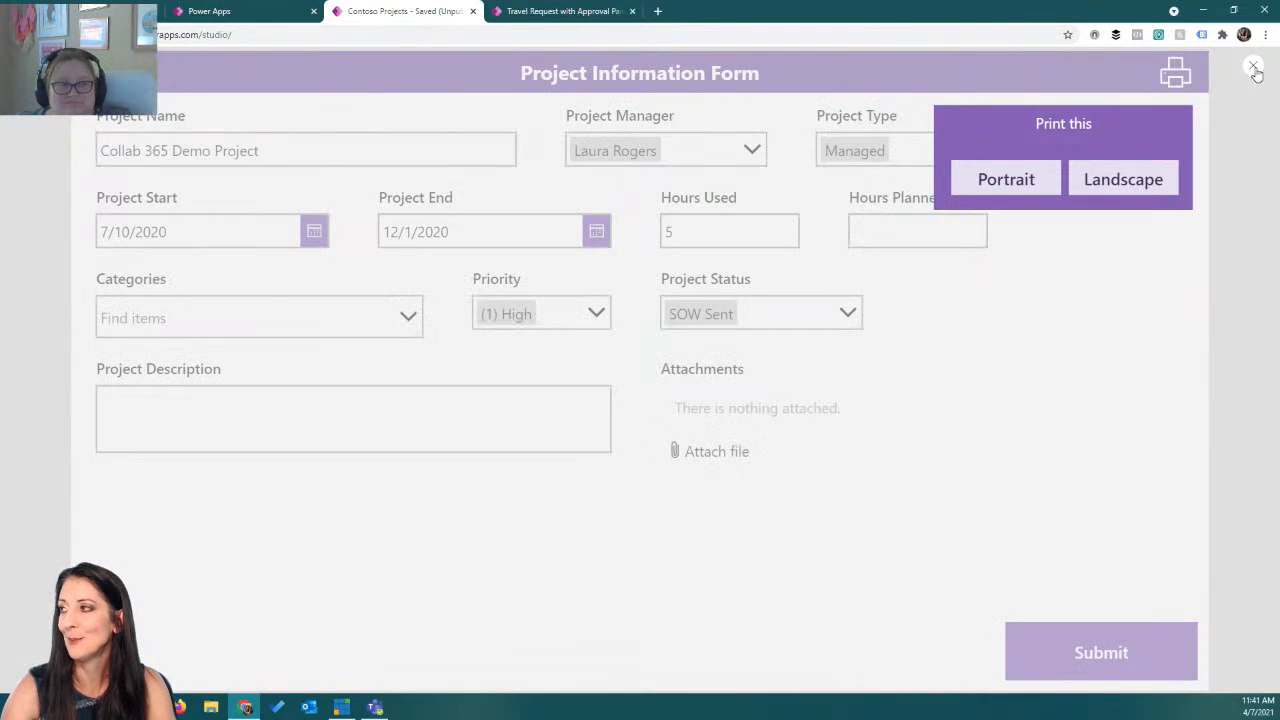
click(1254, 68)
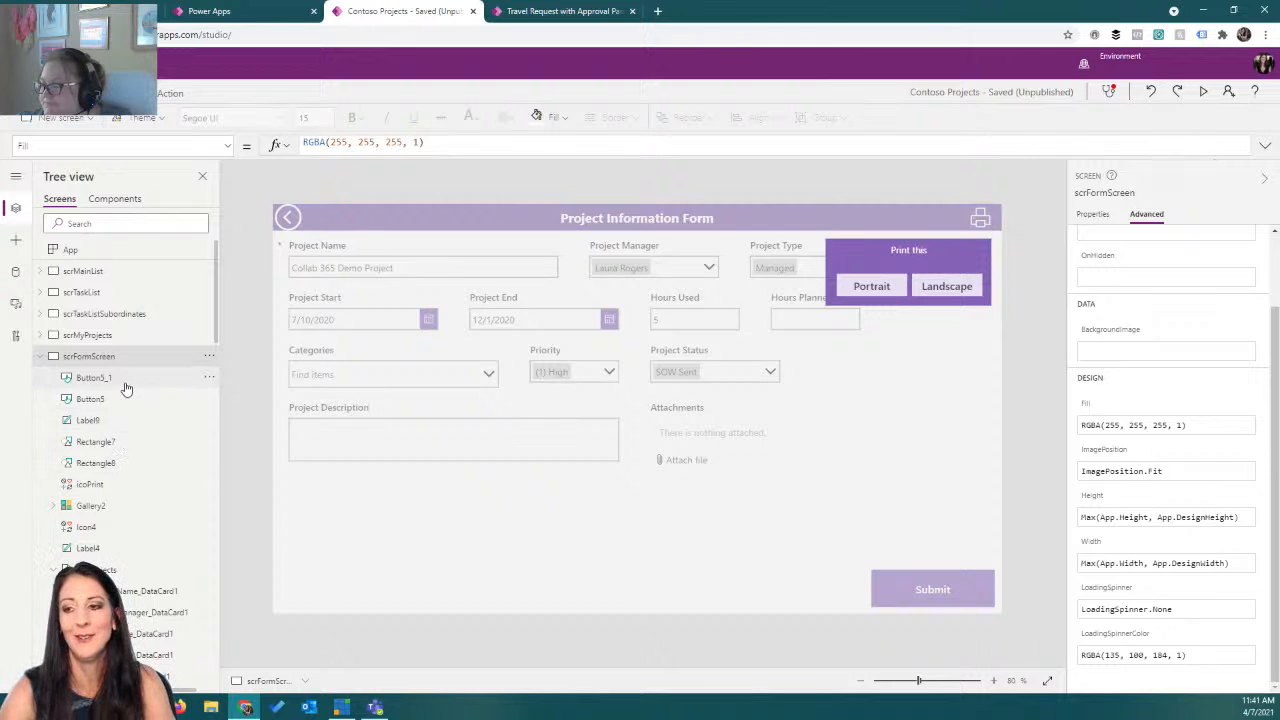
Set the full-screen overlay rectangle's DisplayMode to DisplayMode.Disabled.
click(106, 464)
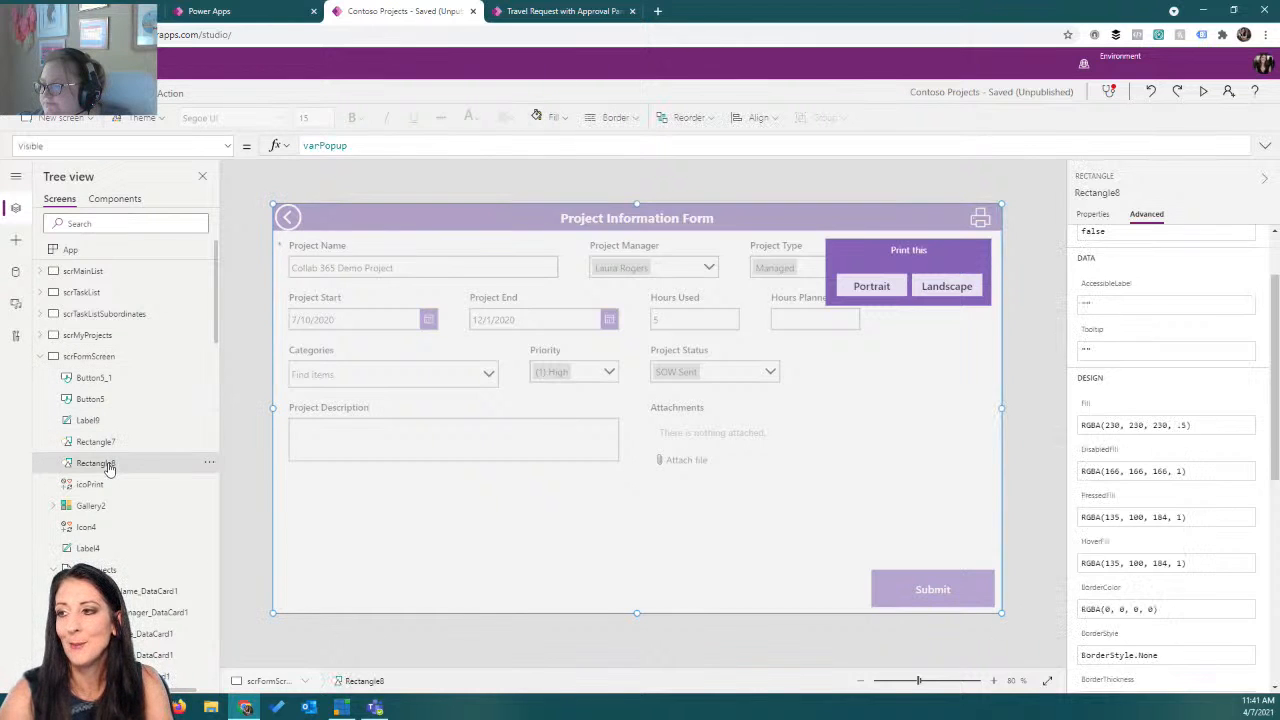
scroll(1158, 327, up, 2)
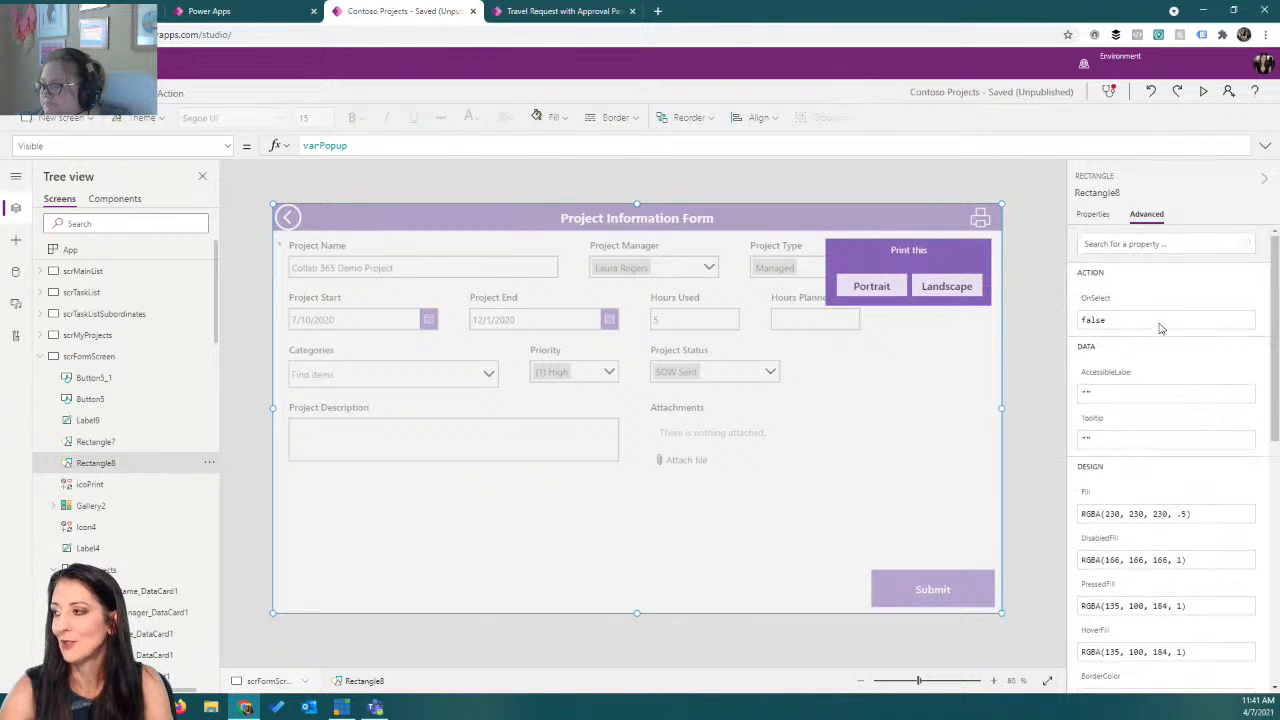
click(1150, 247)
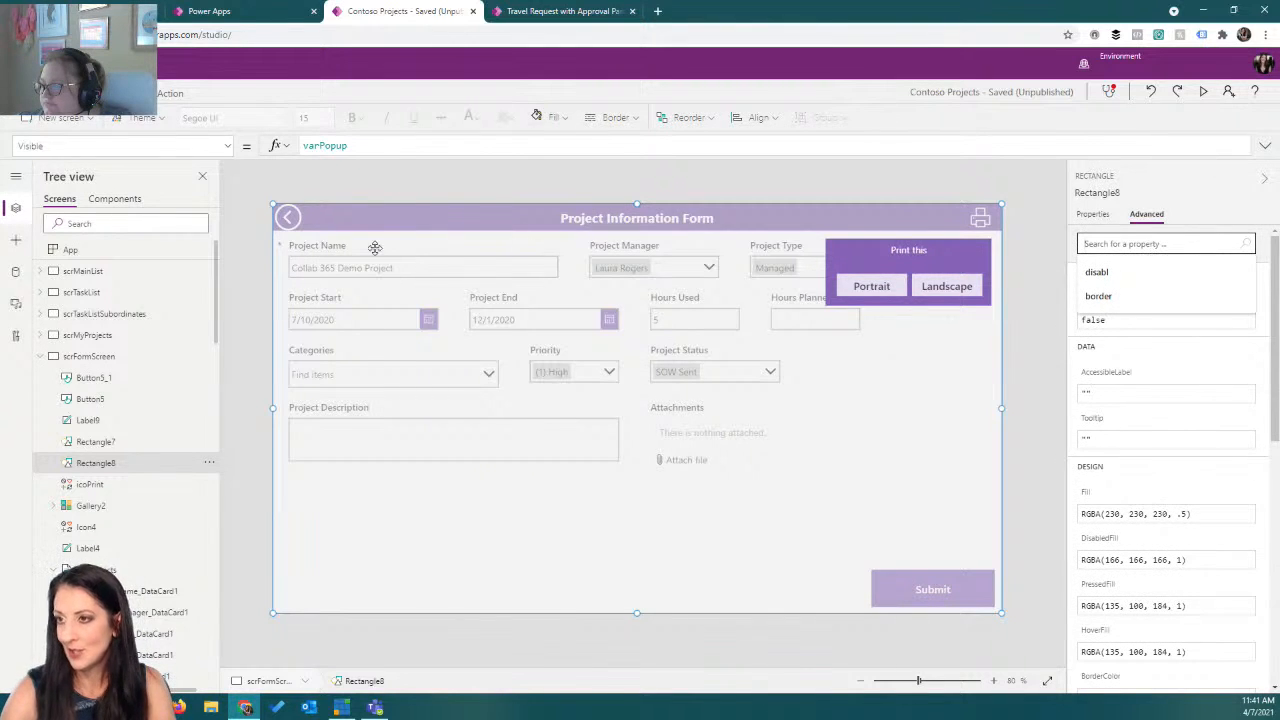
click(228, 146)
scroll(176, 249, up, 5)
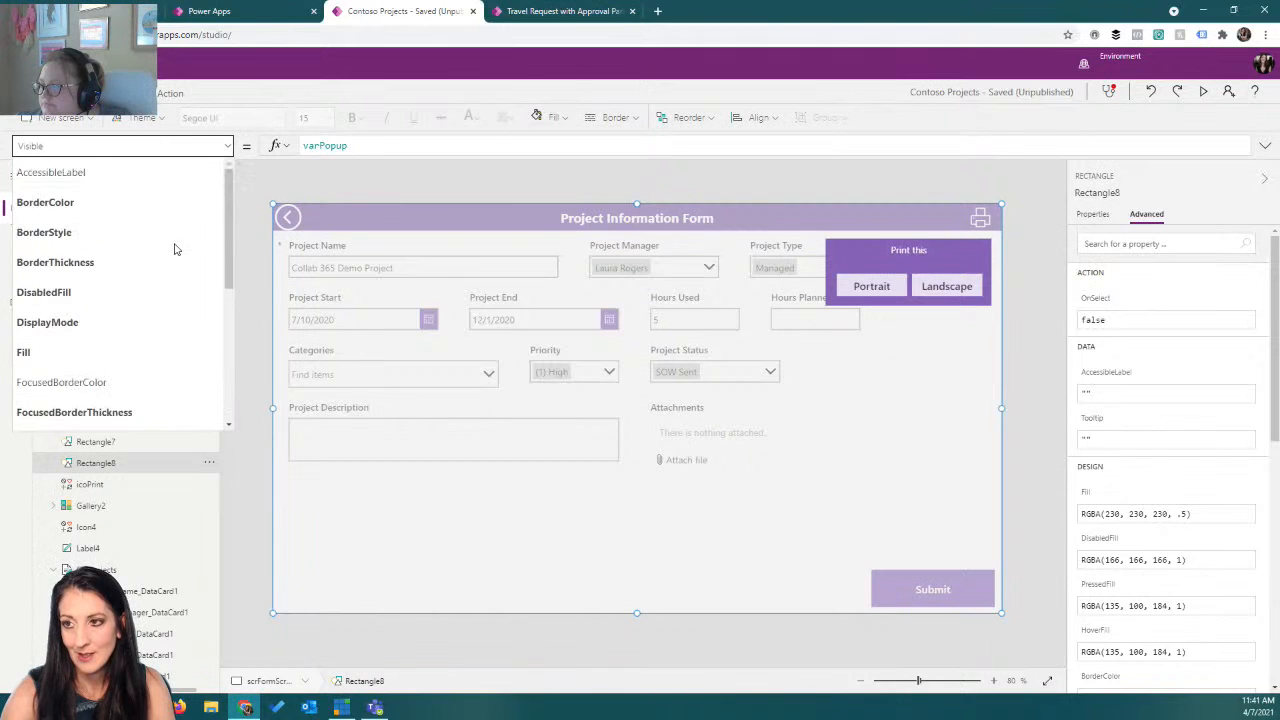
click(118, 322)
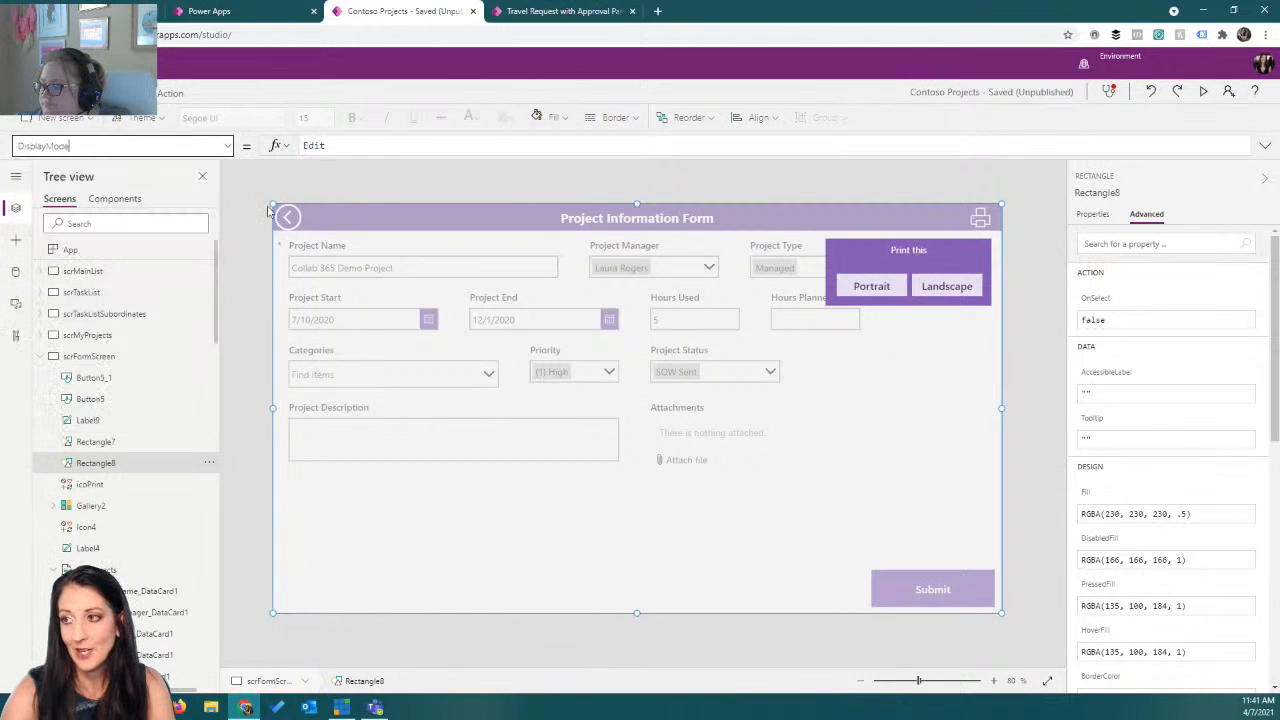
click(342, 146)
drag(369, 146, 466, 151)
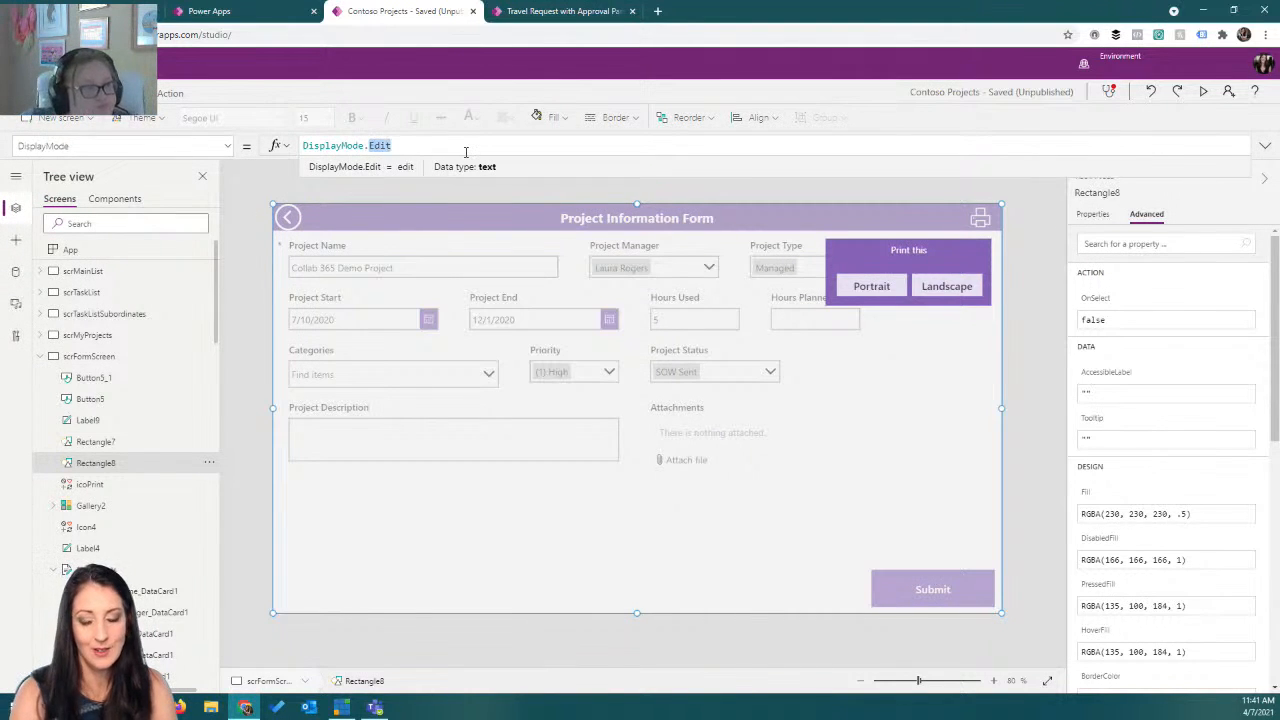
text(Dis)
key(Tab)
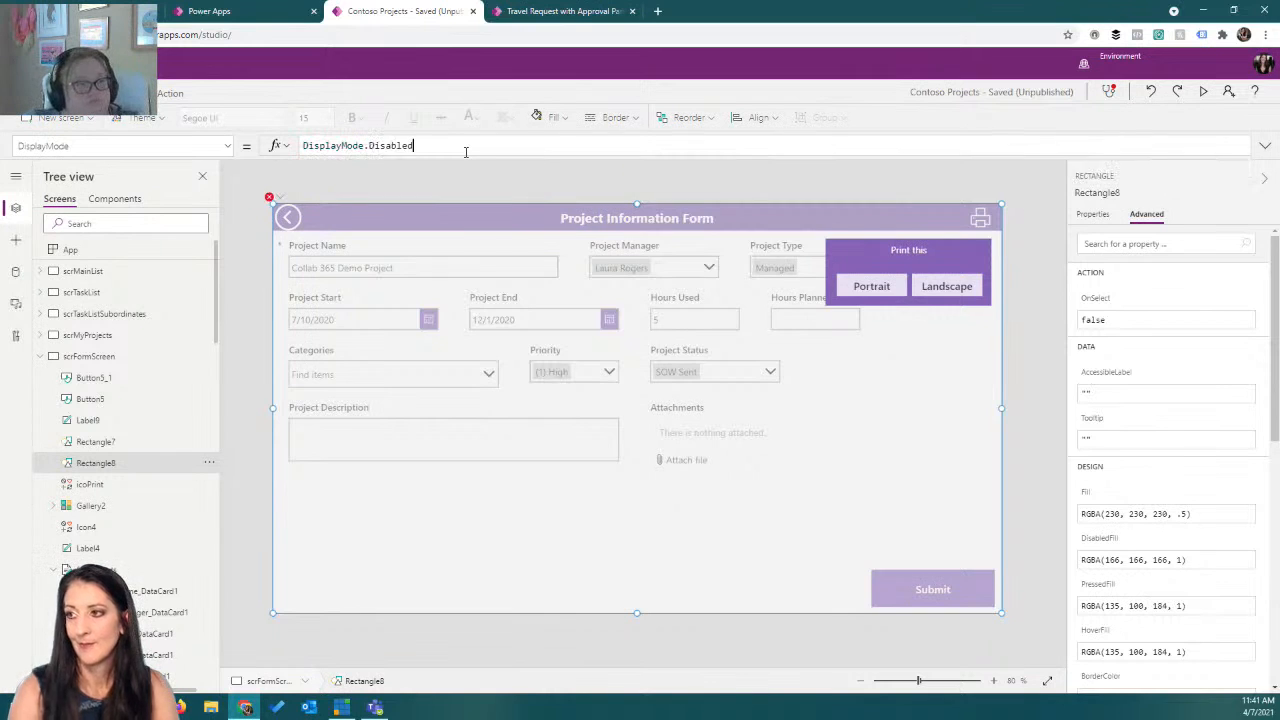
Set the overlay rectangle's DisabledFill to RGBA(166, 166, 166, 0.5) and preview the popup.
click(228, 146)
click(160, 291)
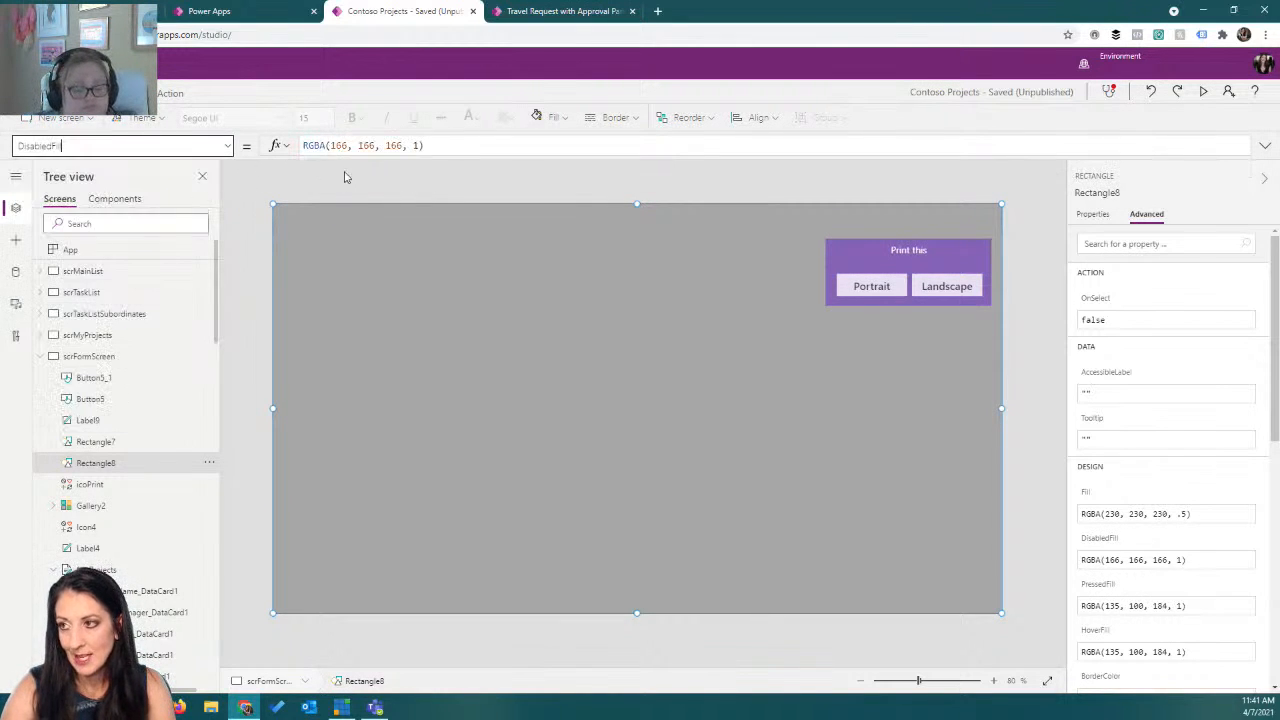
double_click(418, 146)
text(0.5)
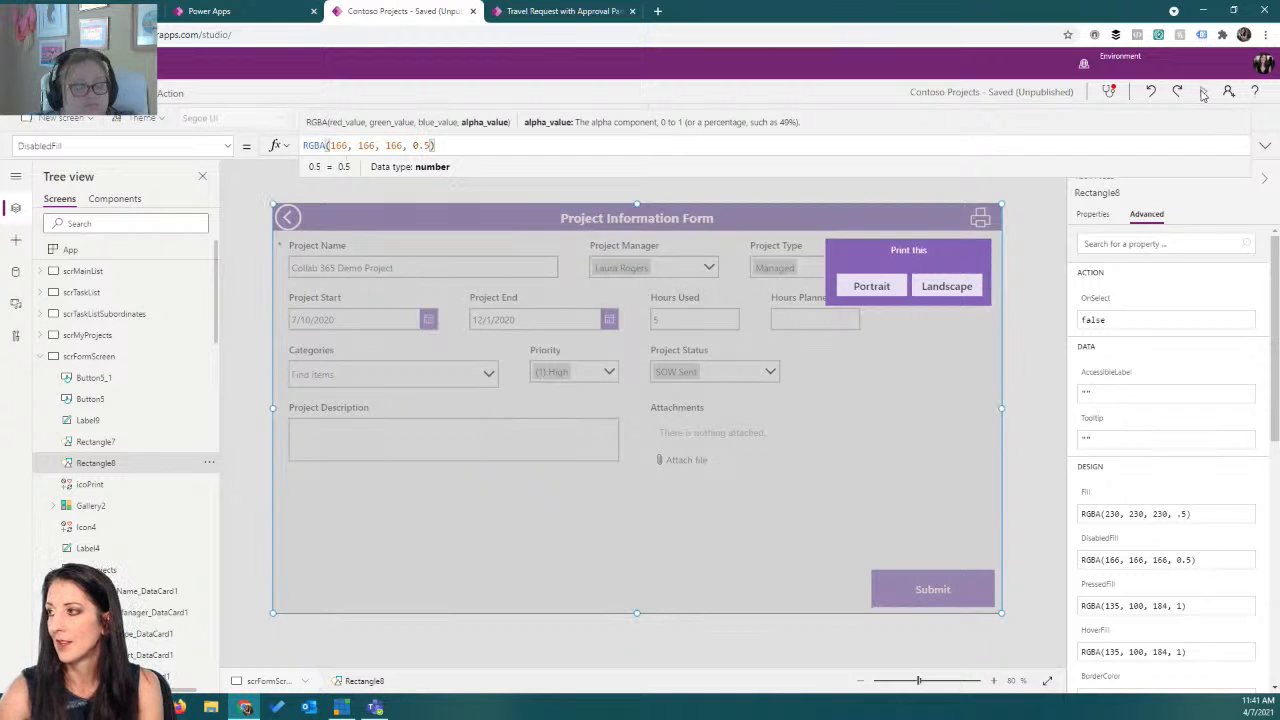
click(1203, 93)
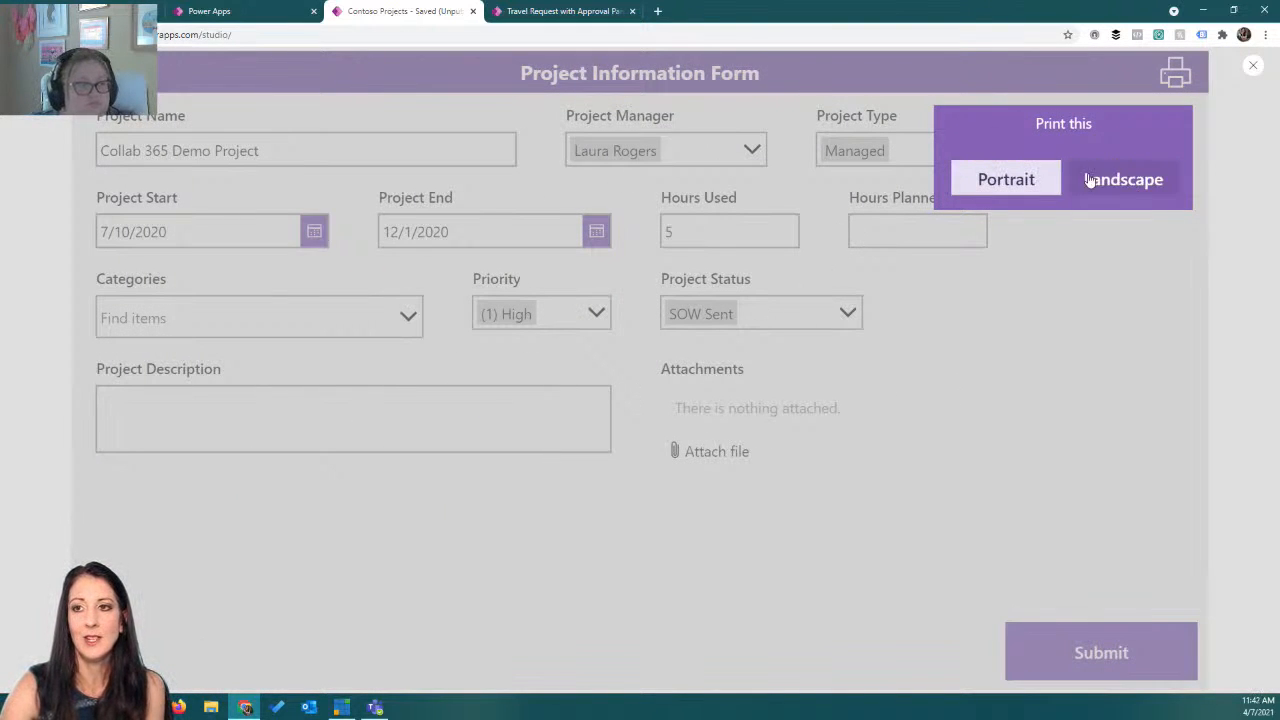
click(1250, 68)
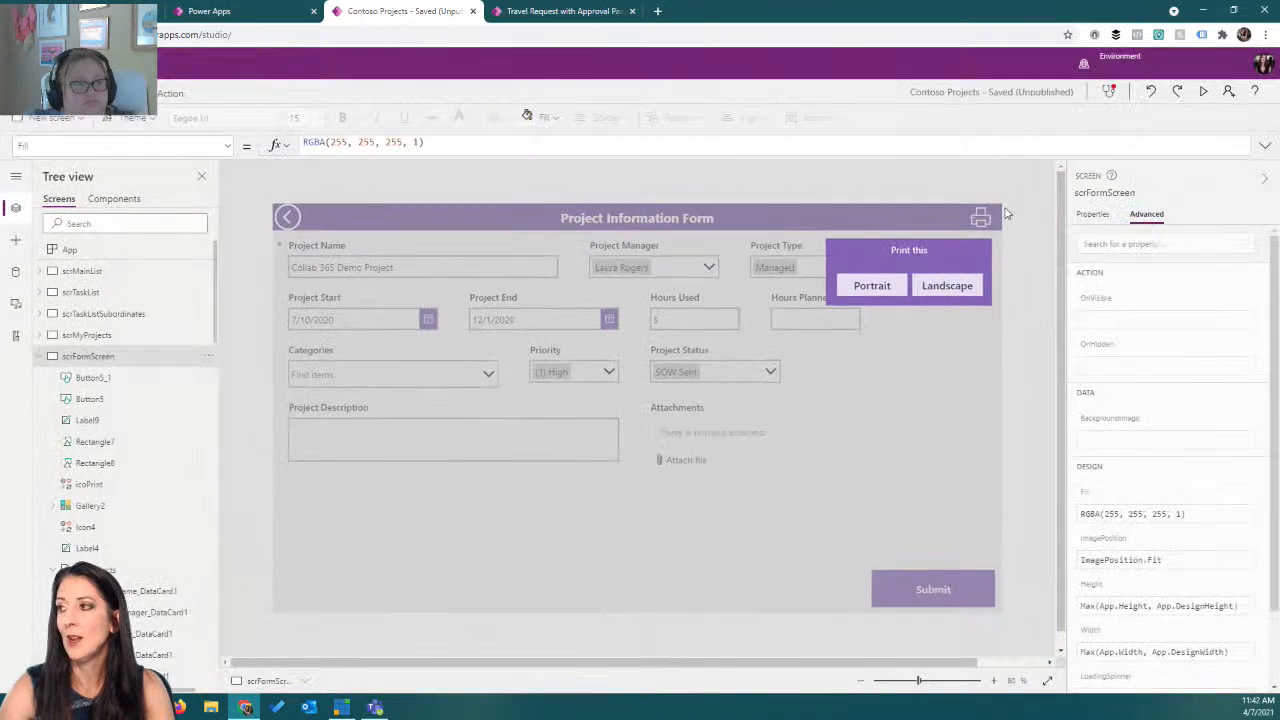
Set the Portrait button's OnSelect to Navigate(scrPortrait);Print();Navigate(scrFormScreen).
click(872, 286)
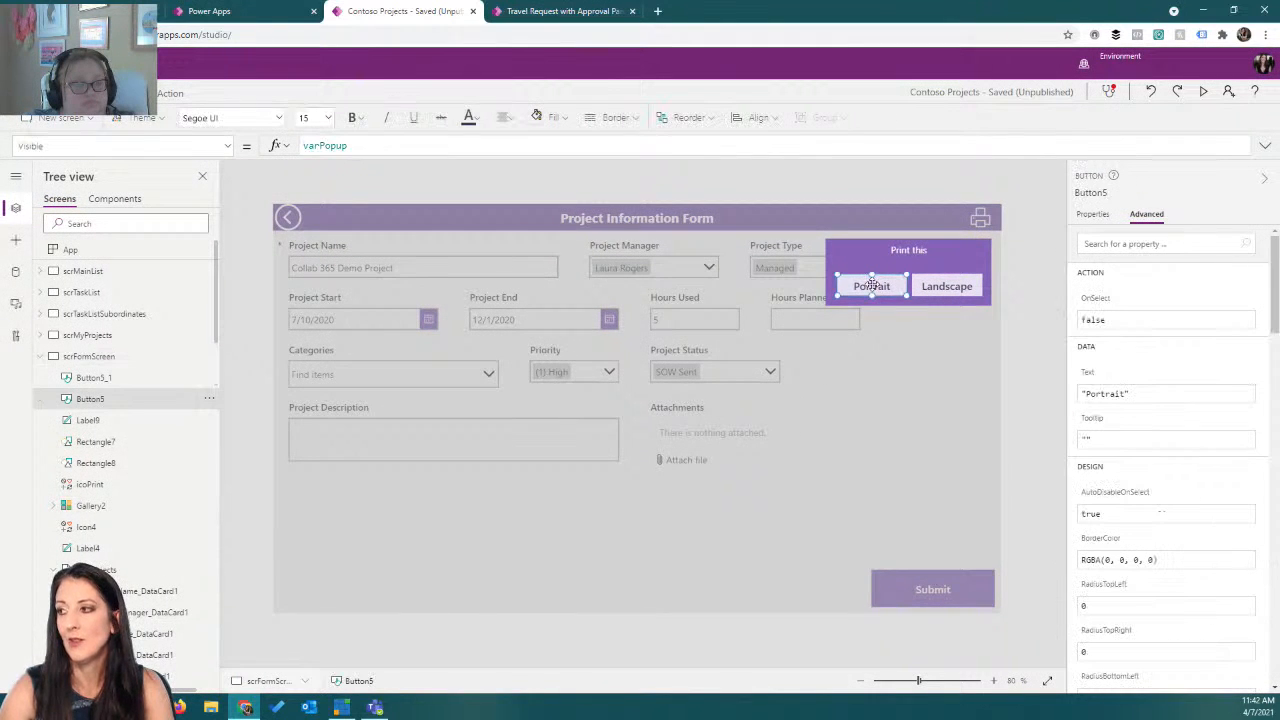
click(227, 148)
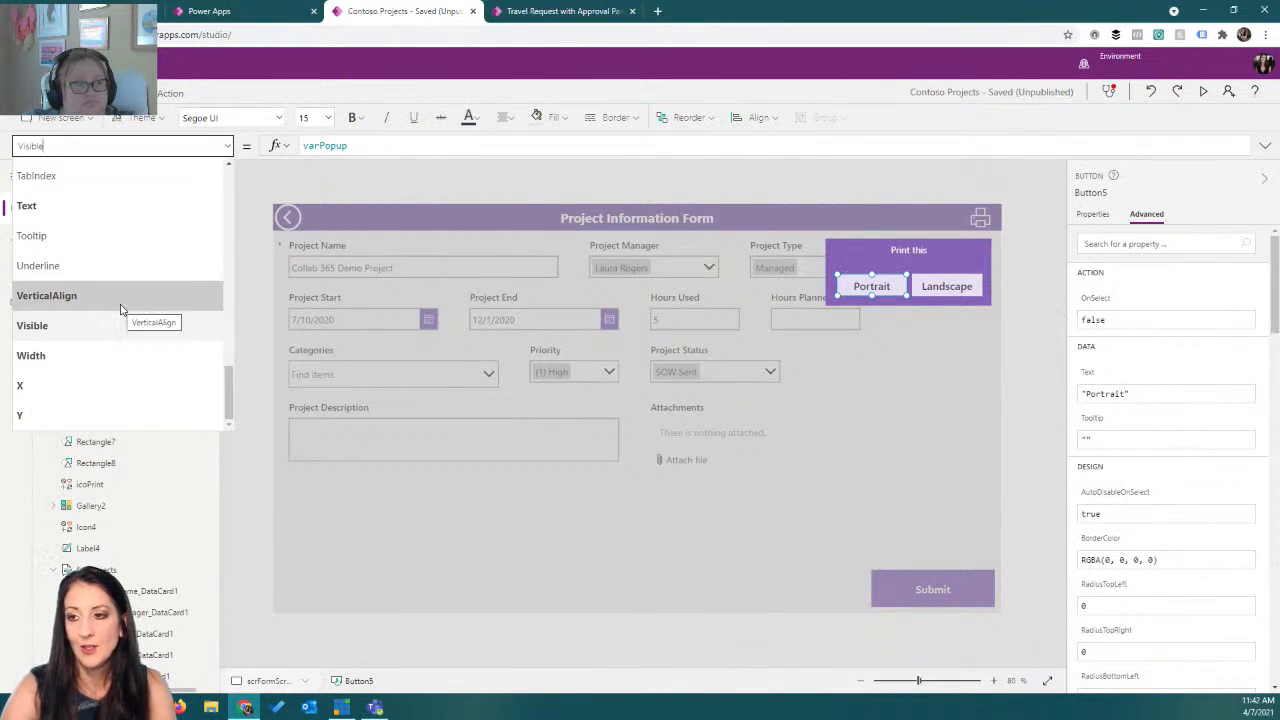
scroll(118, 305, up, 8)
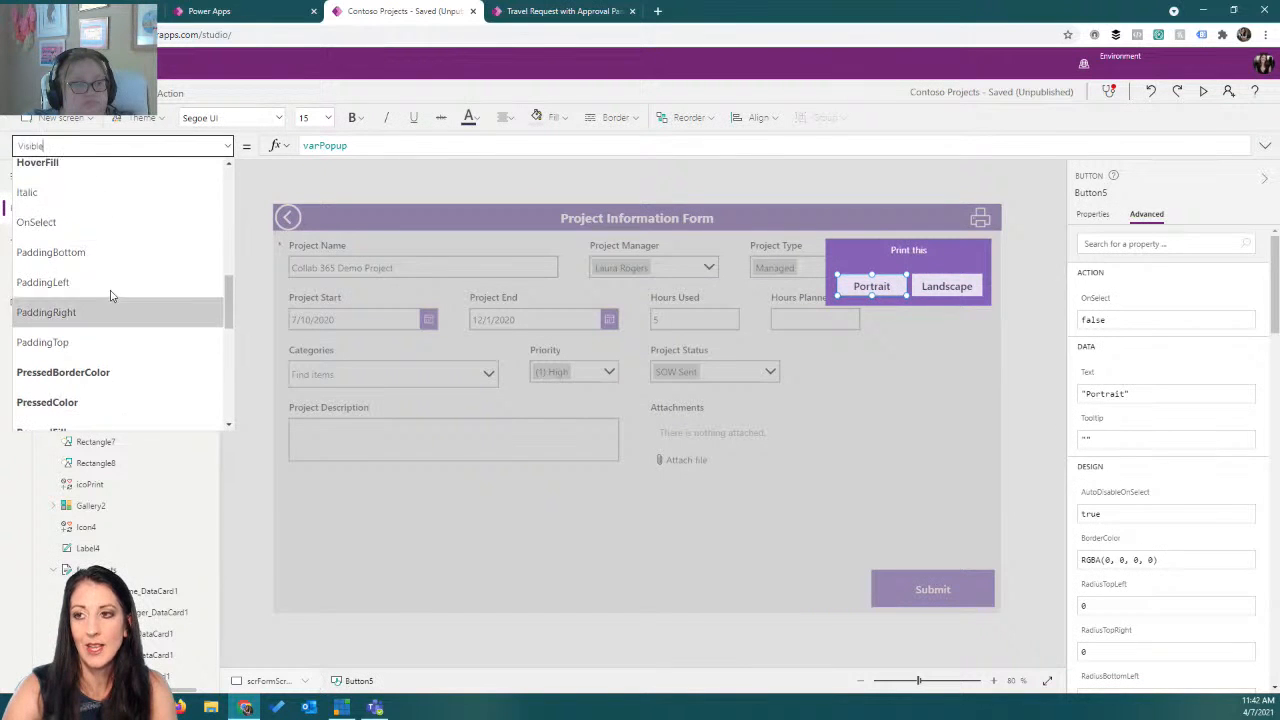
click(60, 222)
text(Navigate()
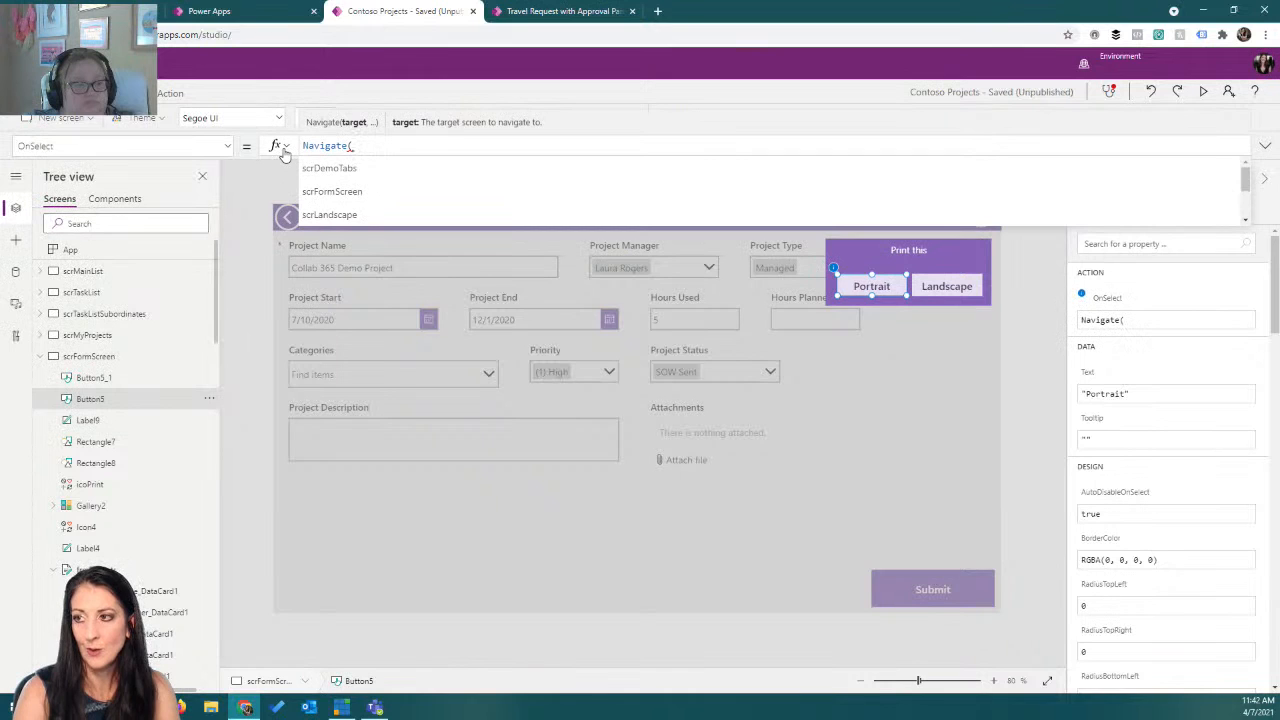
text(scrp)
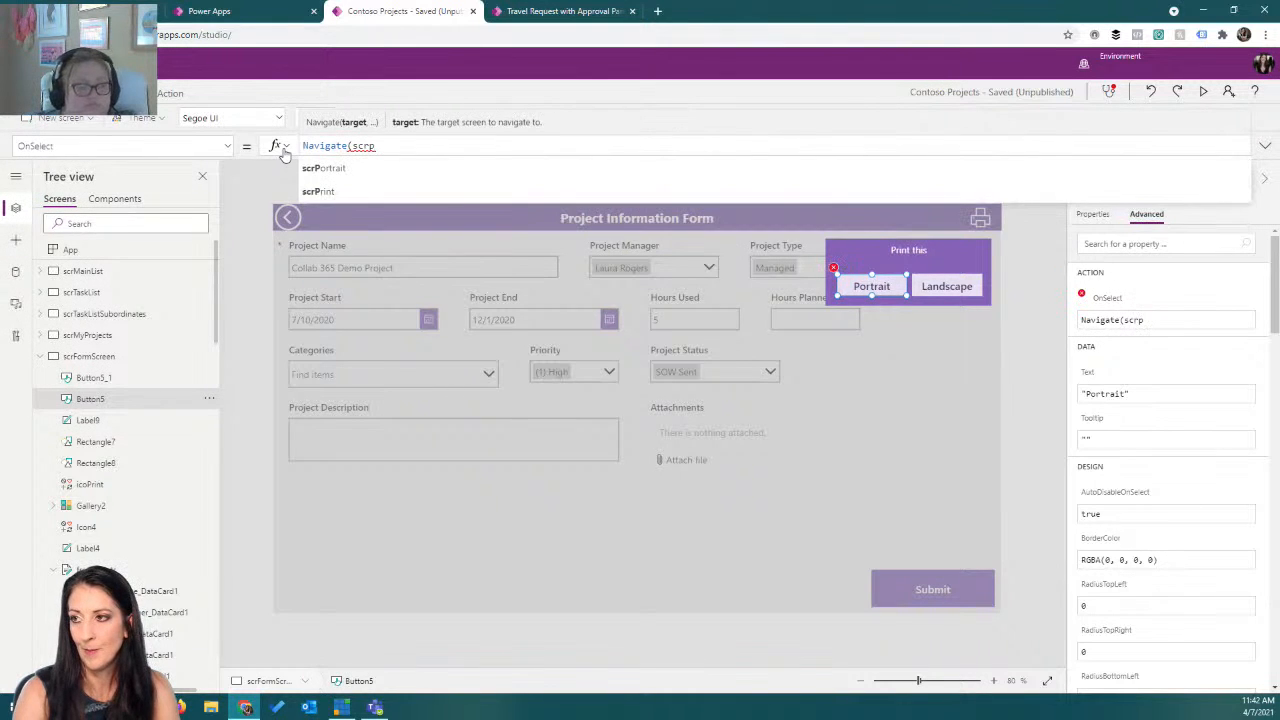
click(345, 168)
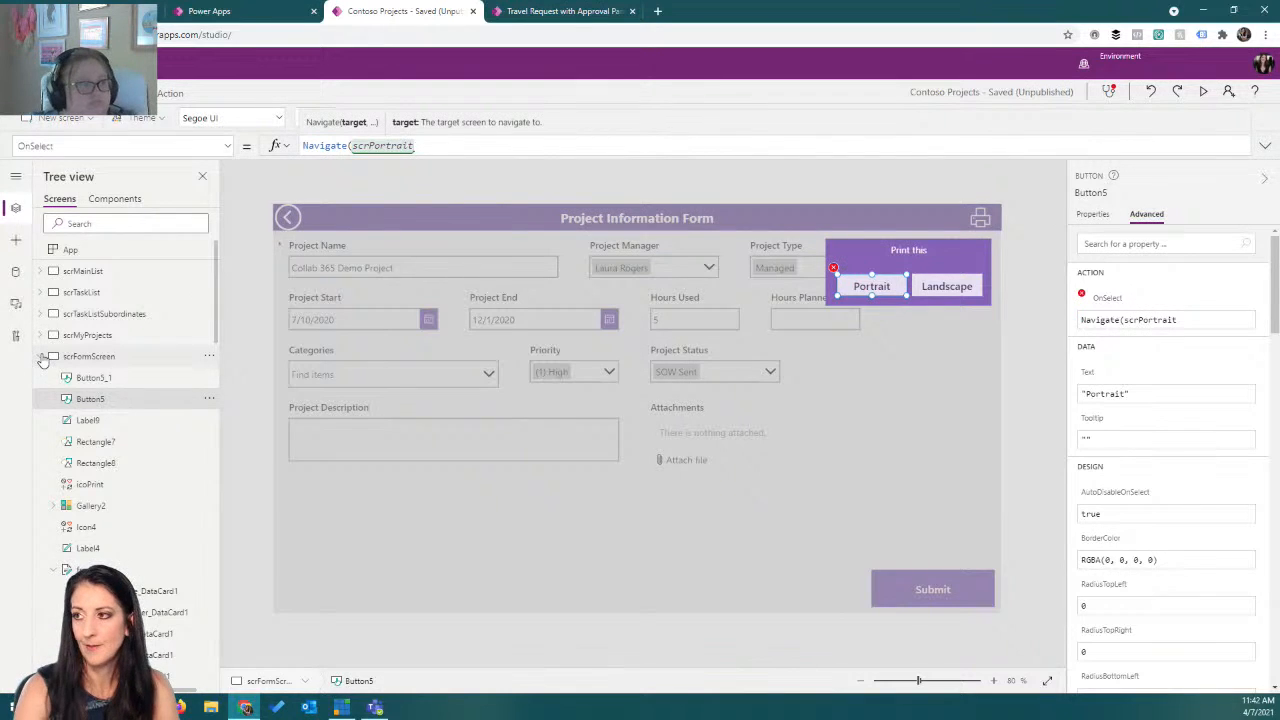
text())
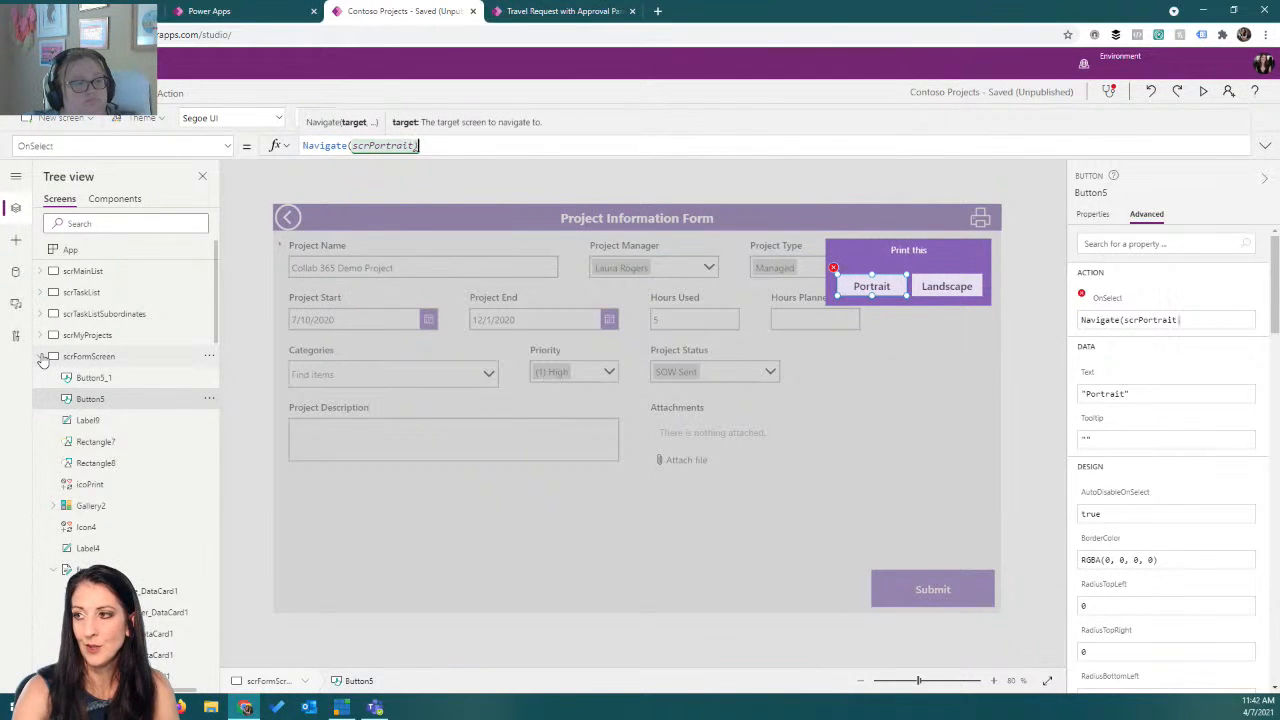
text(;print()
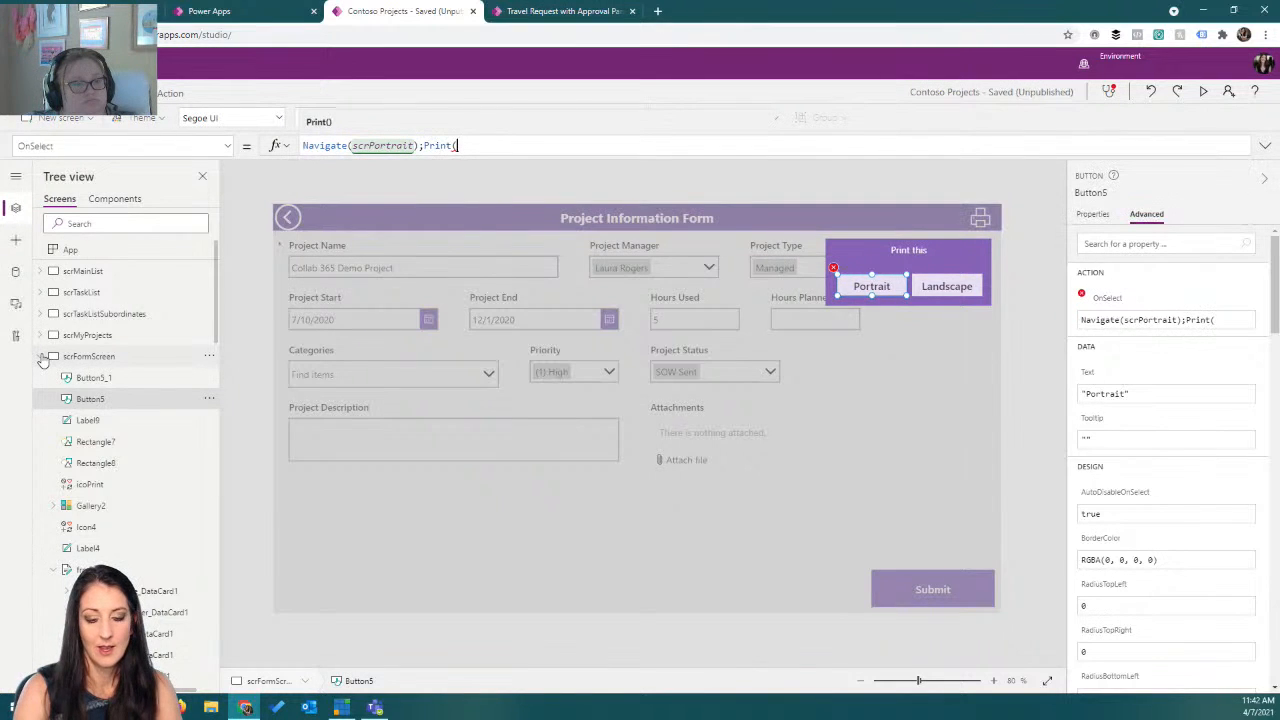
text();na)
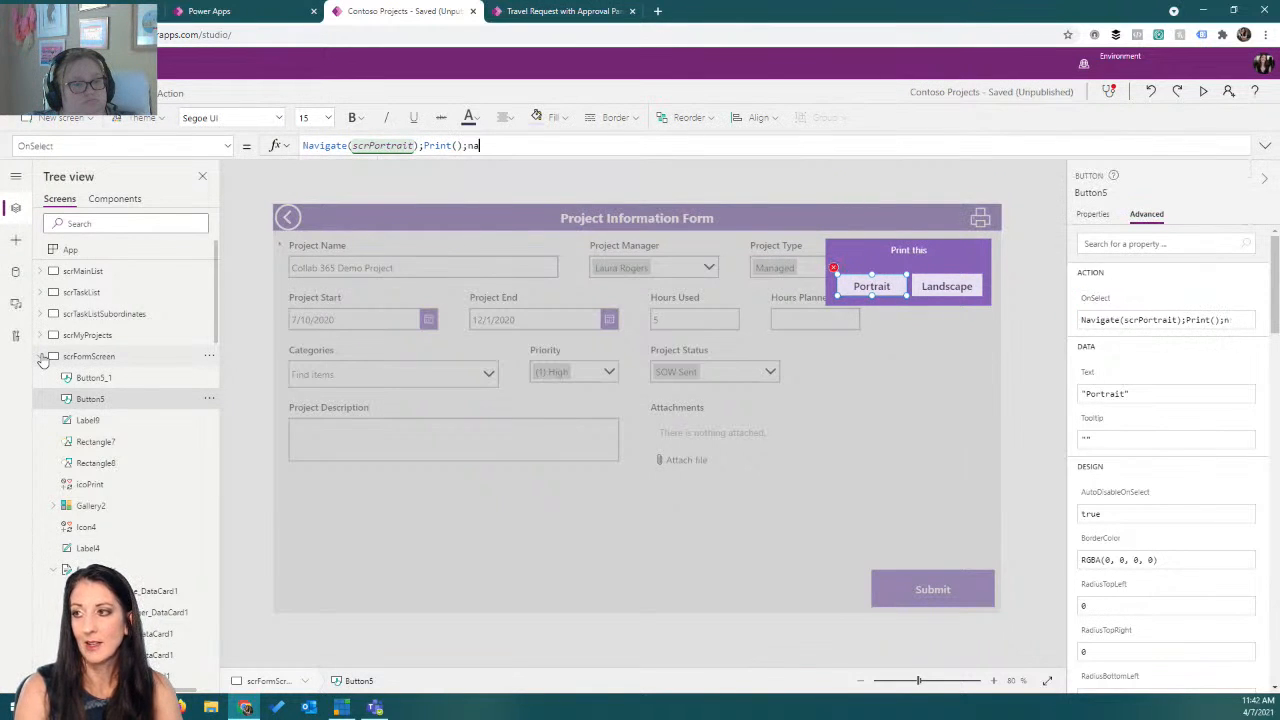
text(vigate()
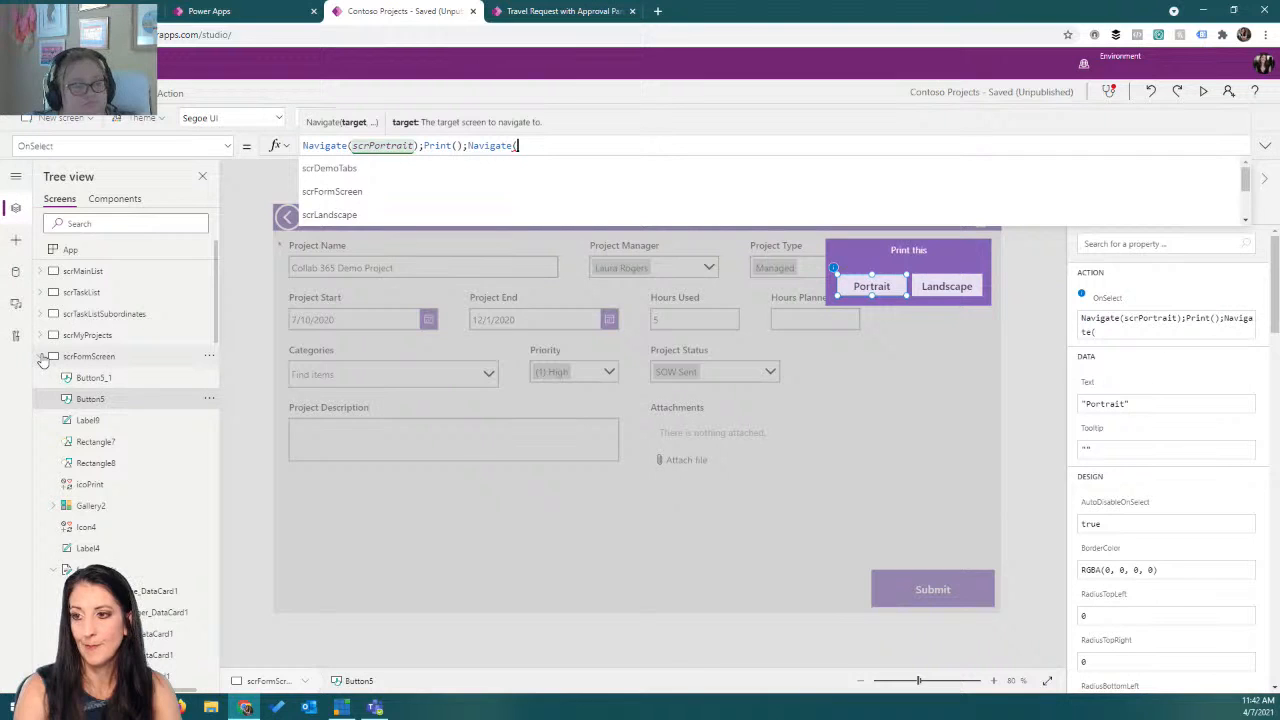
text(scrFormScreen)
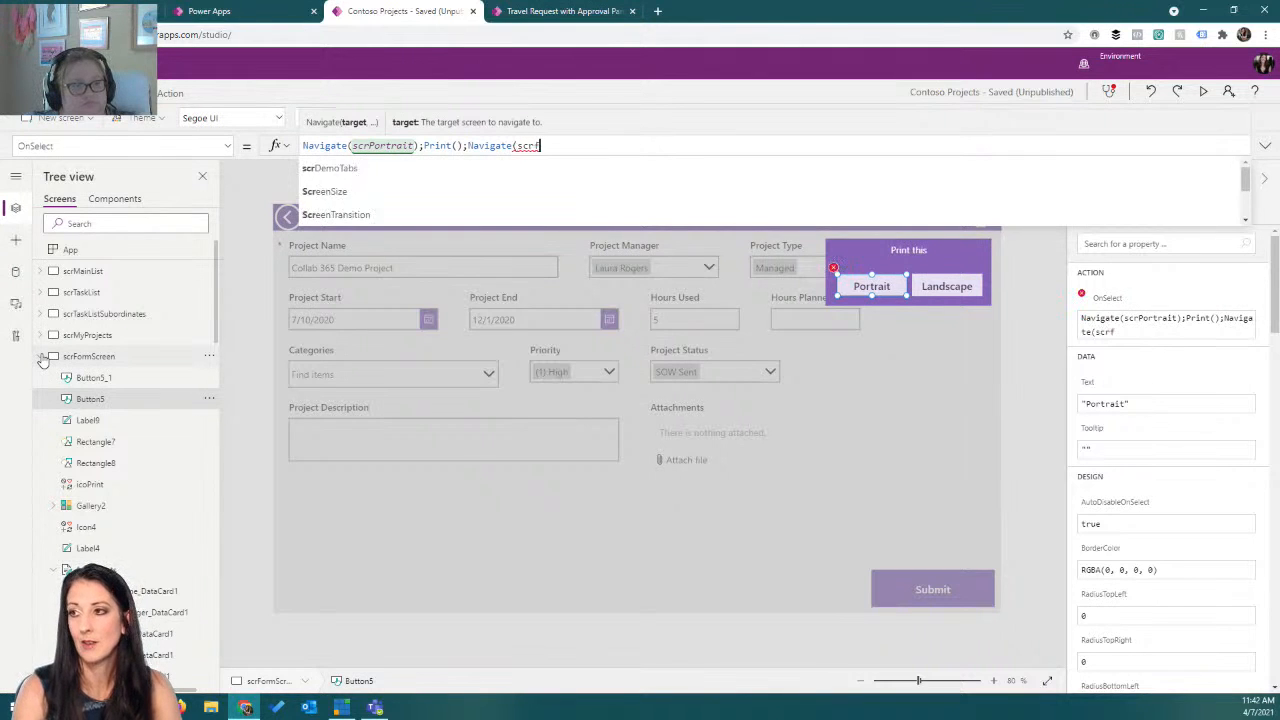
text())
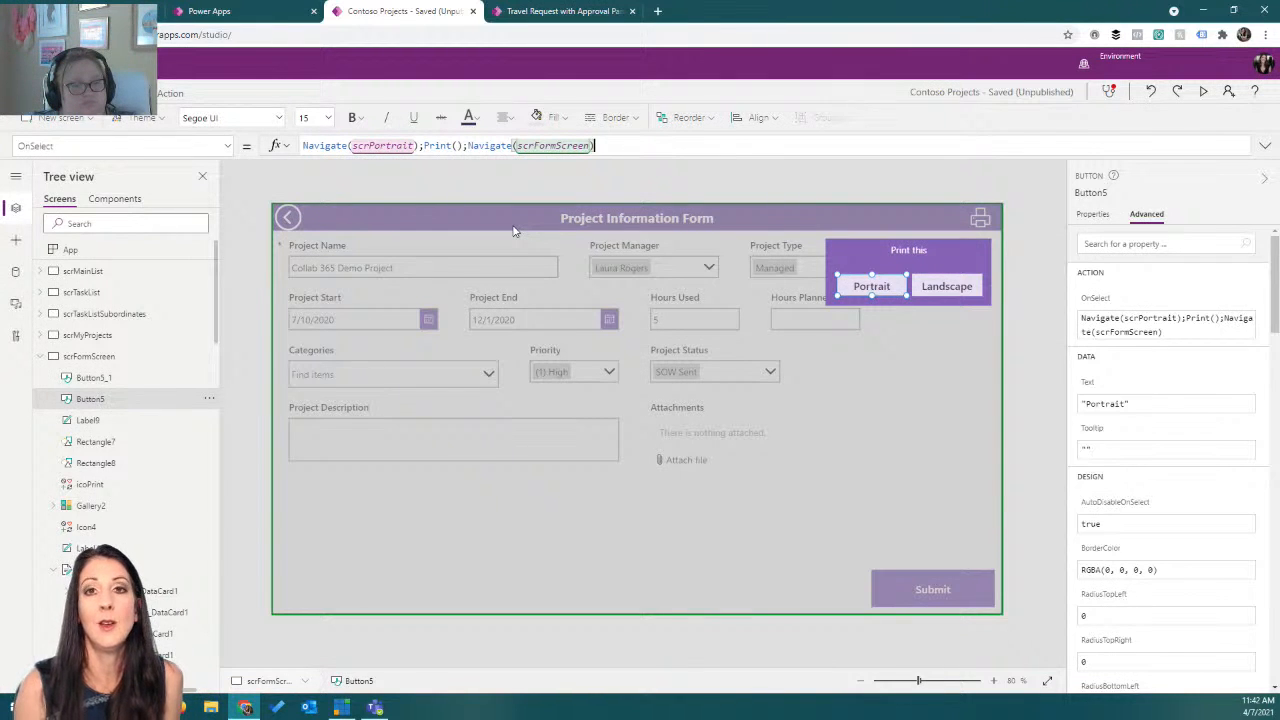
Copy the Portrait button's formula and paste it into the Landscape button's OnSelect.
drag(634, 147, 303, 146)
key(ctrl+c)
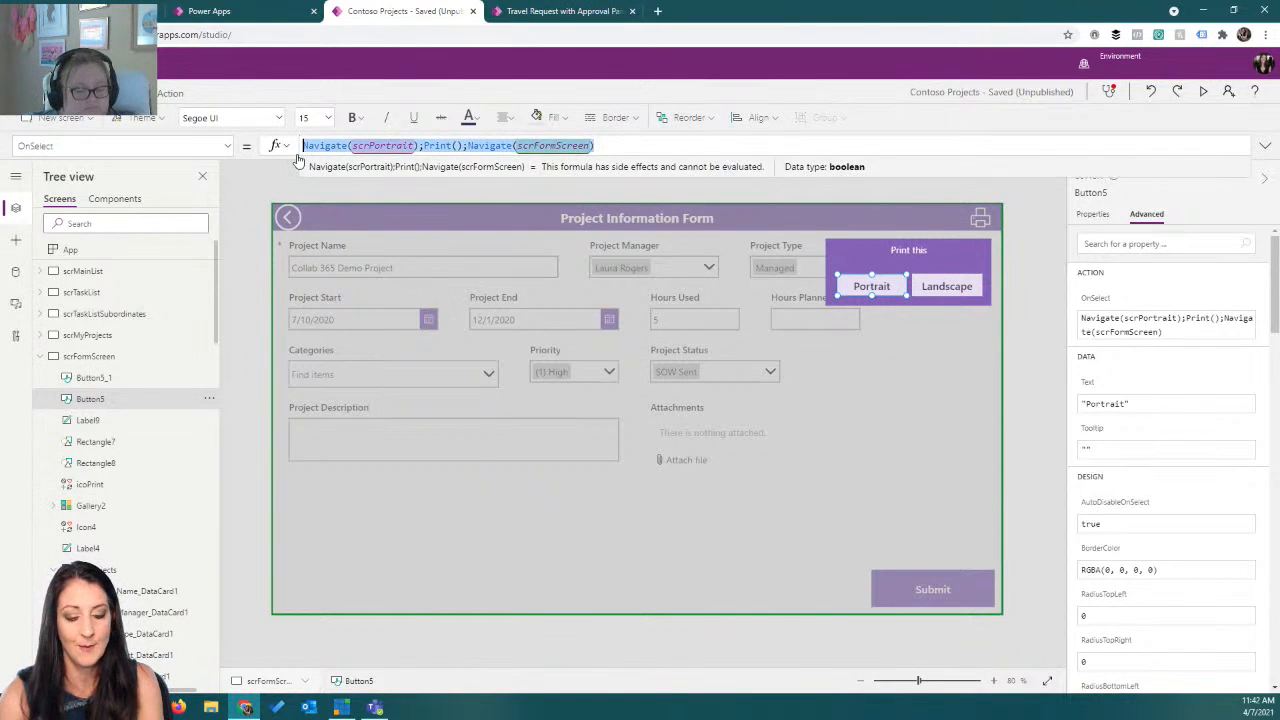
click(980, 289)
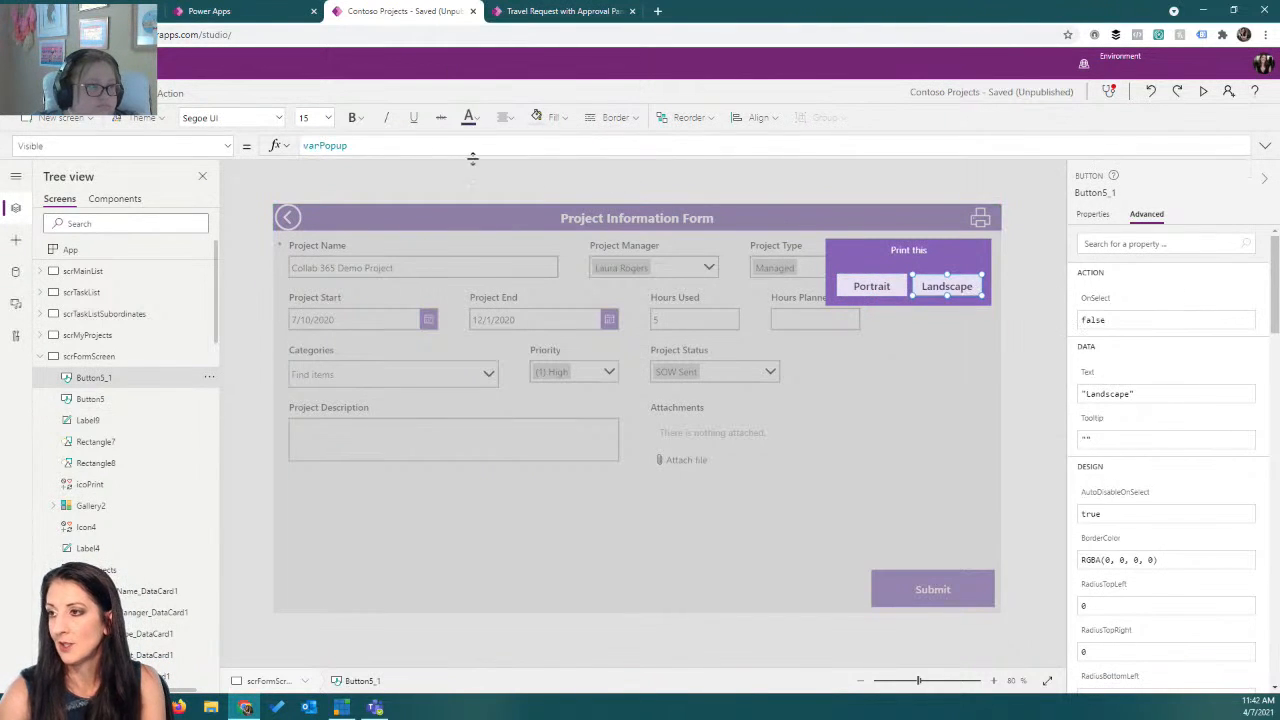
click(228, 146)
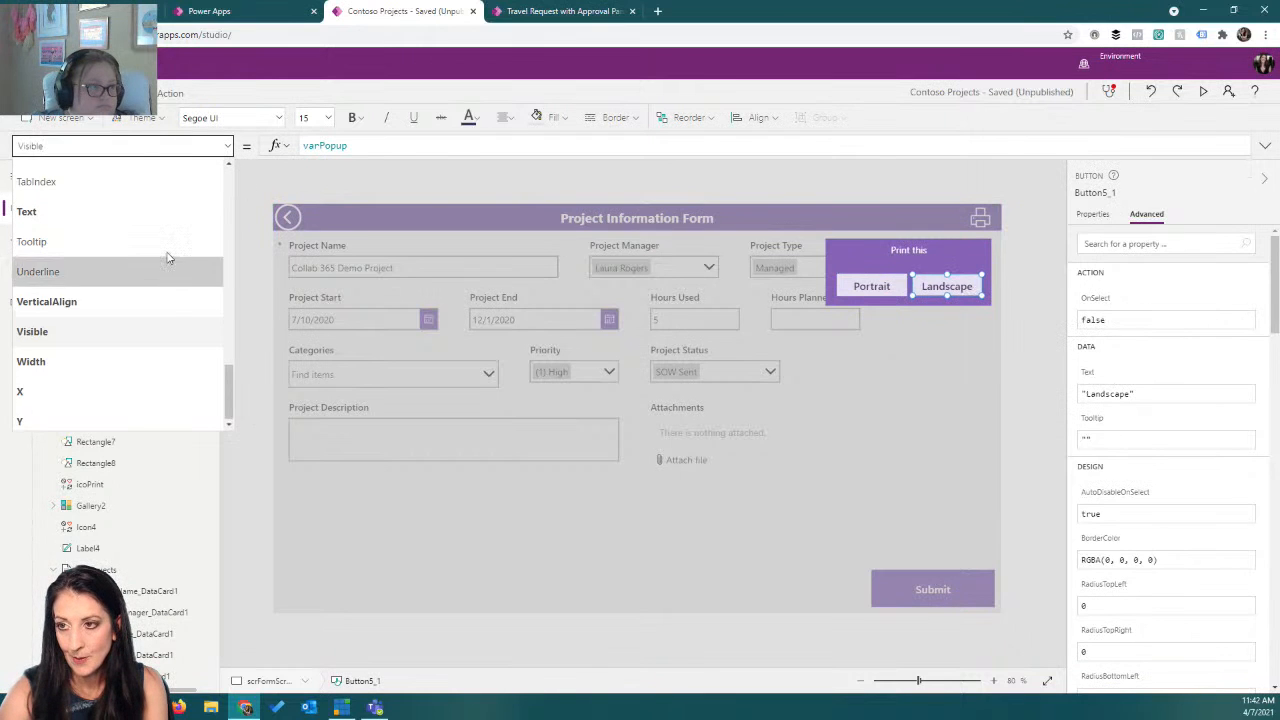
scroll(166, 257, up, 5)
scroll(166, 257, up, 5)
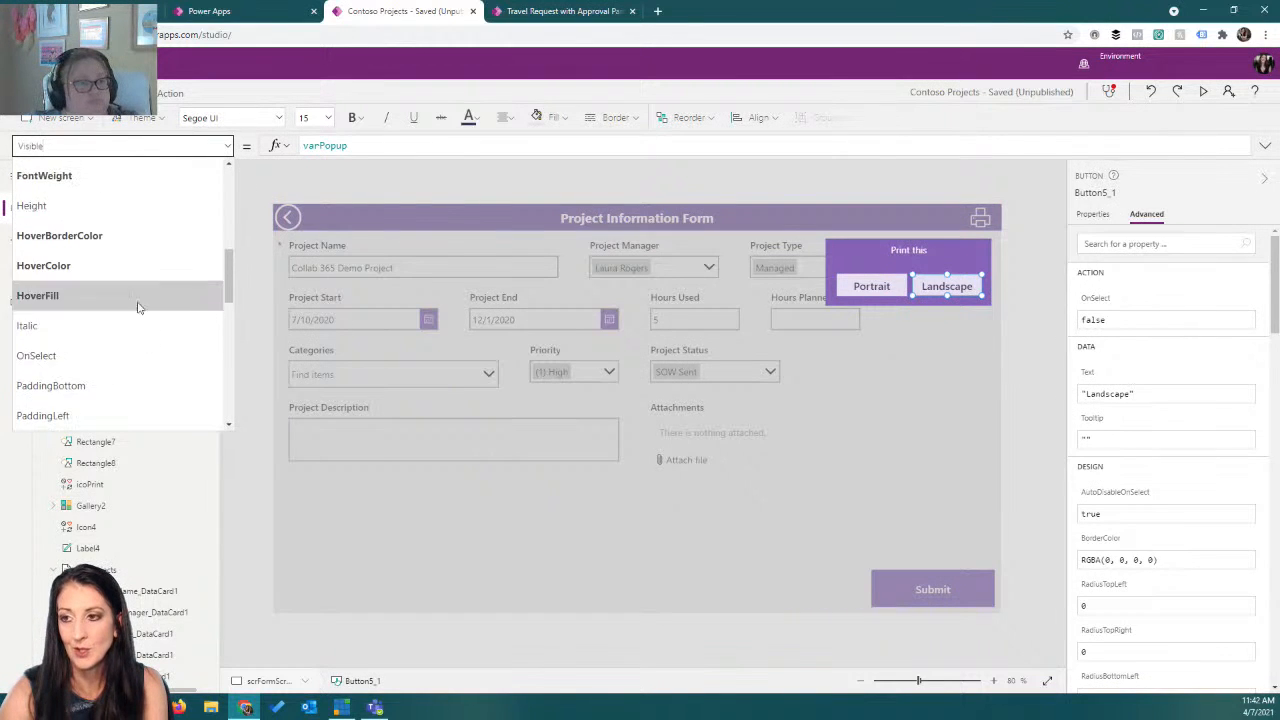
click(114, 358)
click(340, 145)
key(ctrl+a)
key(ctrl+v)
Change the Landscape button's first Navigate target from scrPortrait to scrLandscape.
click(40, 356)
click(40, 463)
click(40, 463)
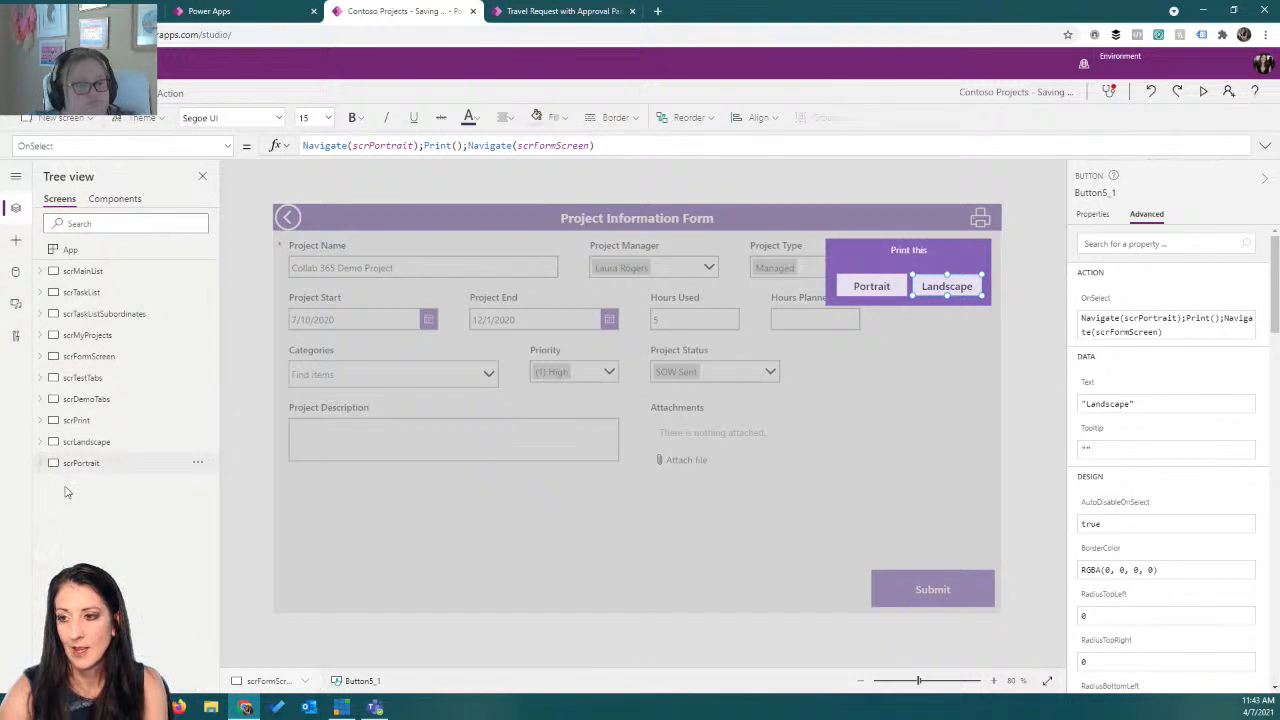
click(100, 442)
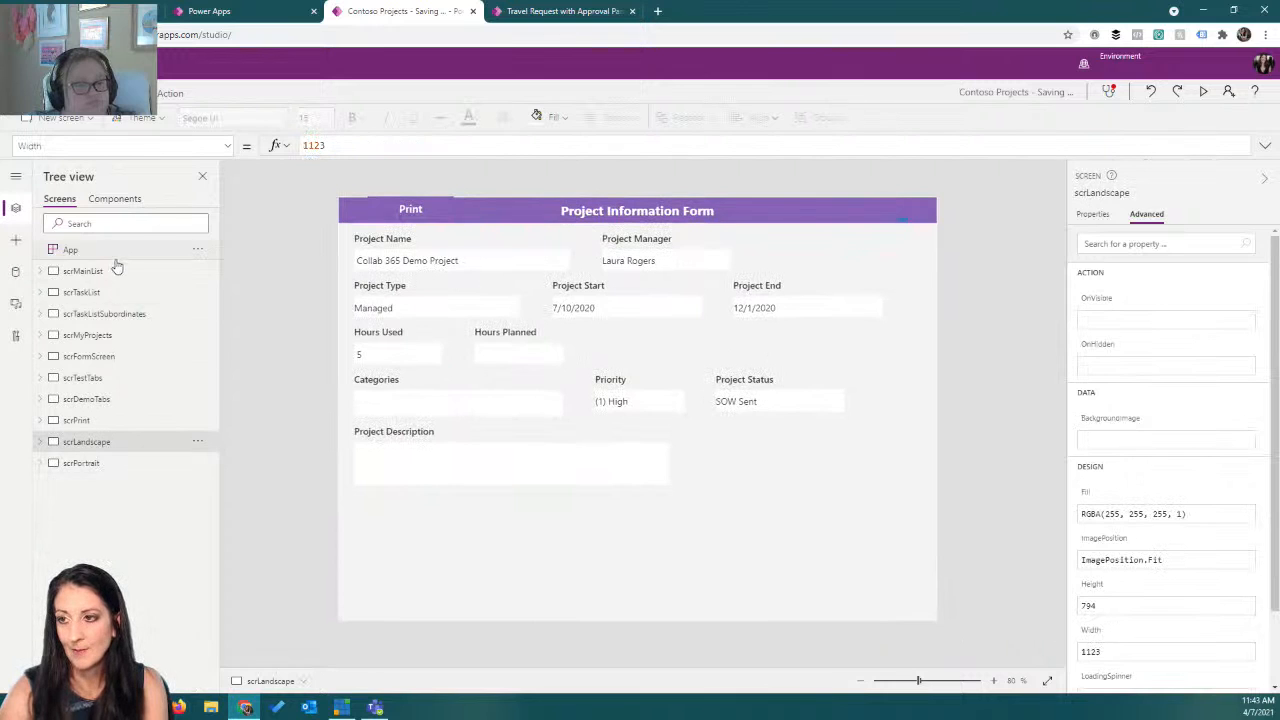
click(100, 356)
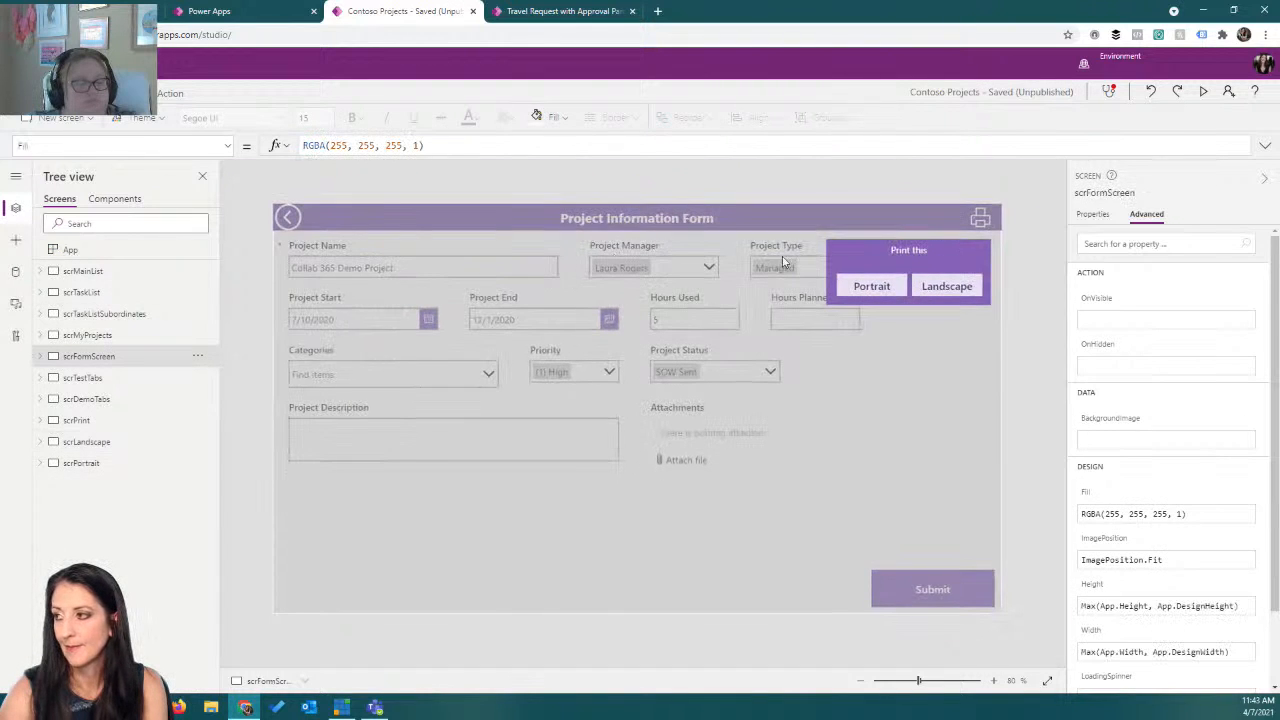
click(924, 288)
double_click(390, 145)
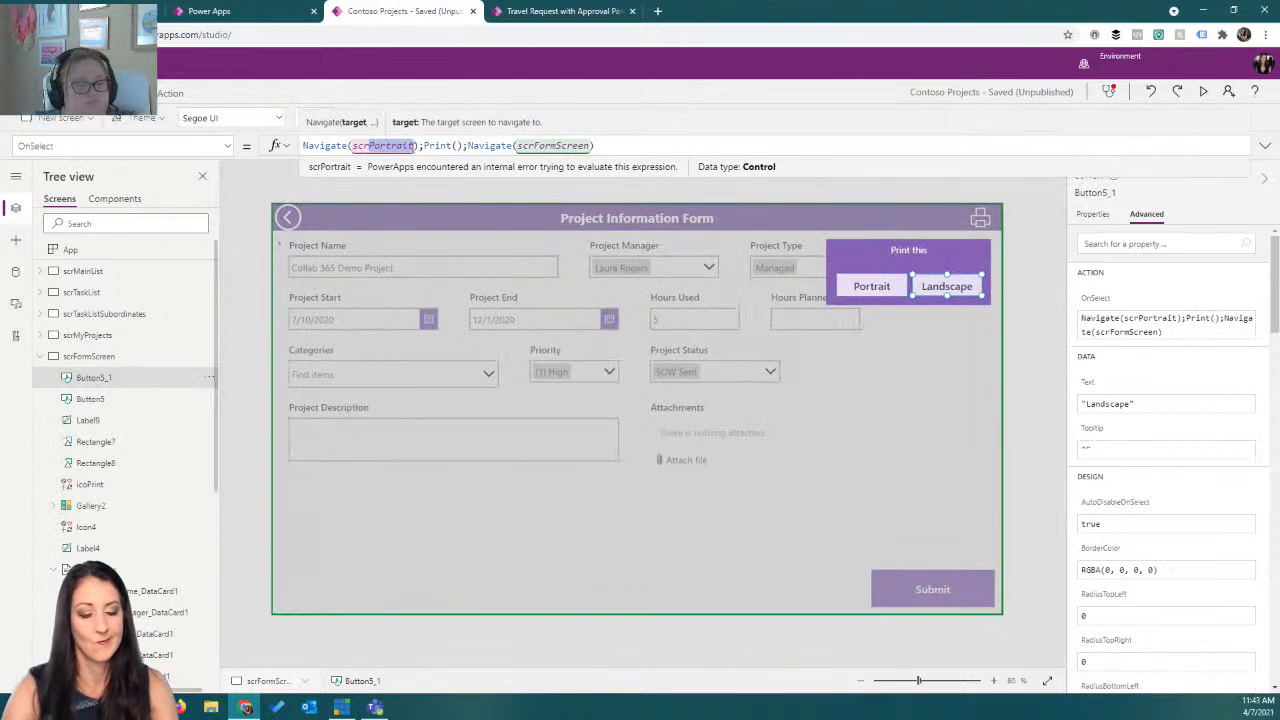
text(Land)
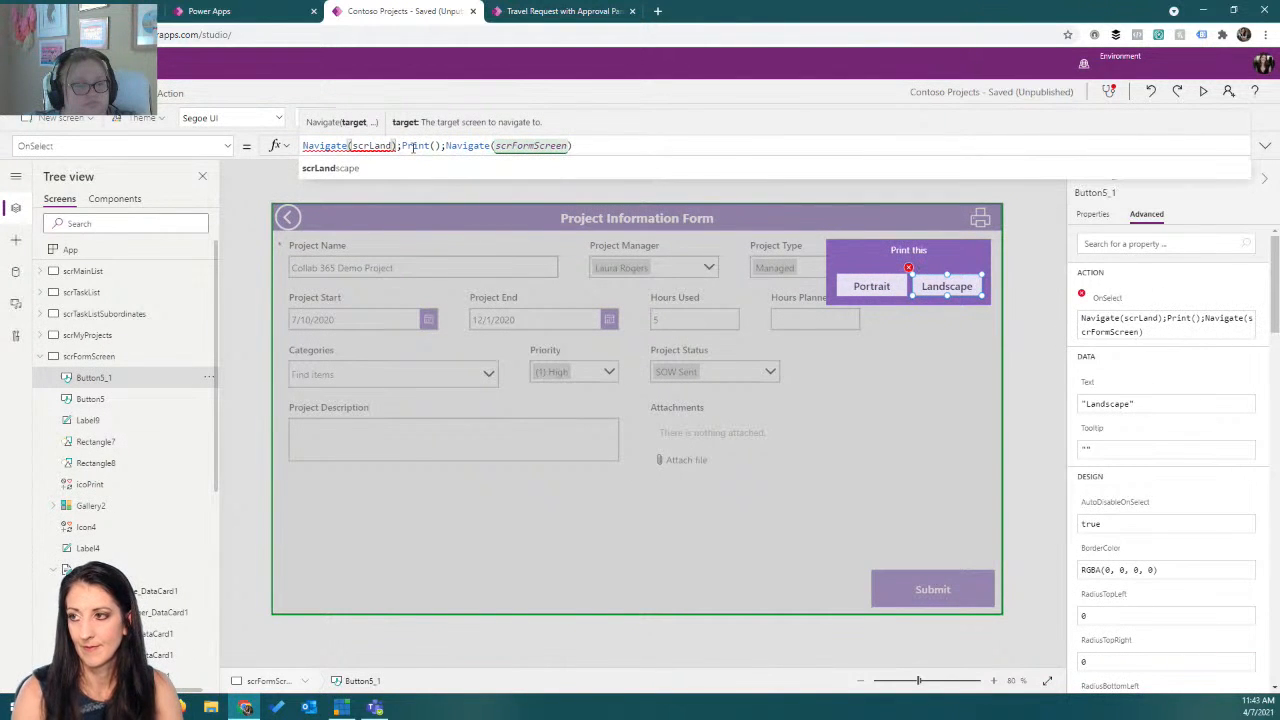
click(581, 175)
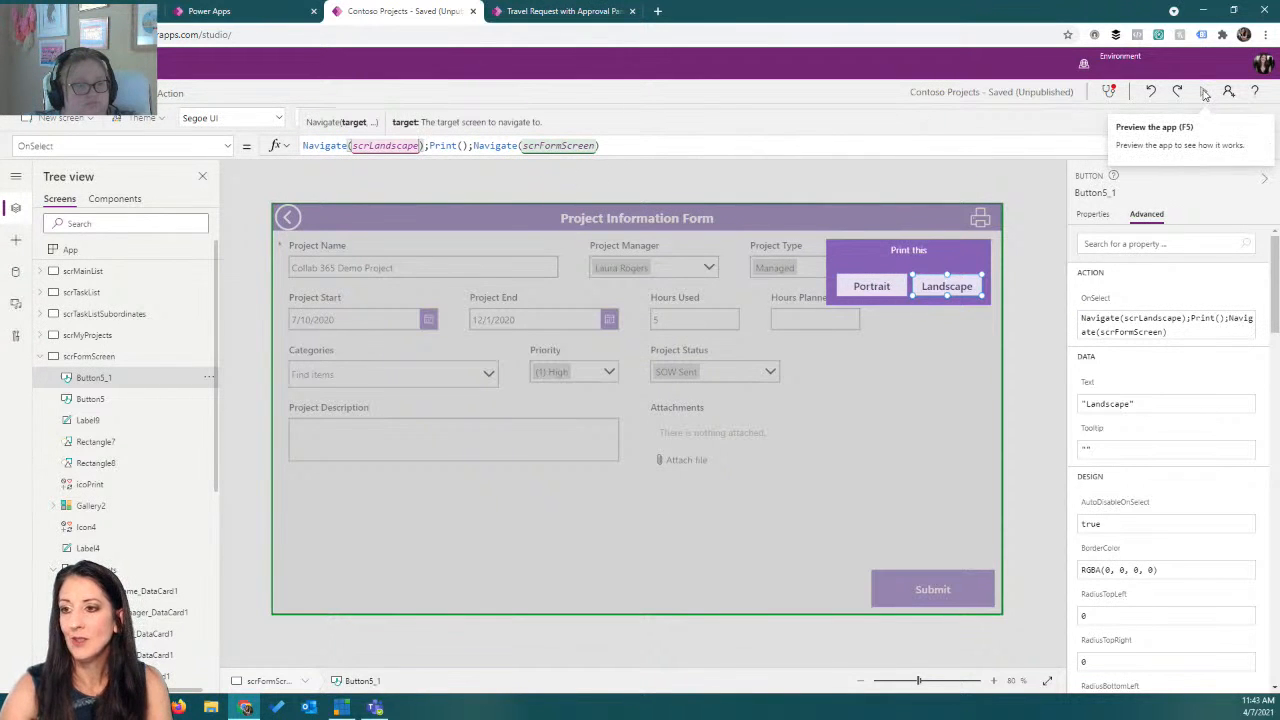
Set the form screen's OnVisible property to Set(varPopup,false) so the popup starts hidden.
click(1205, 92)
key(Escape)
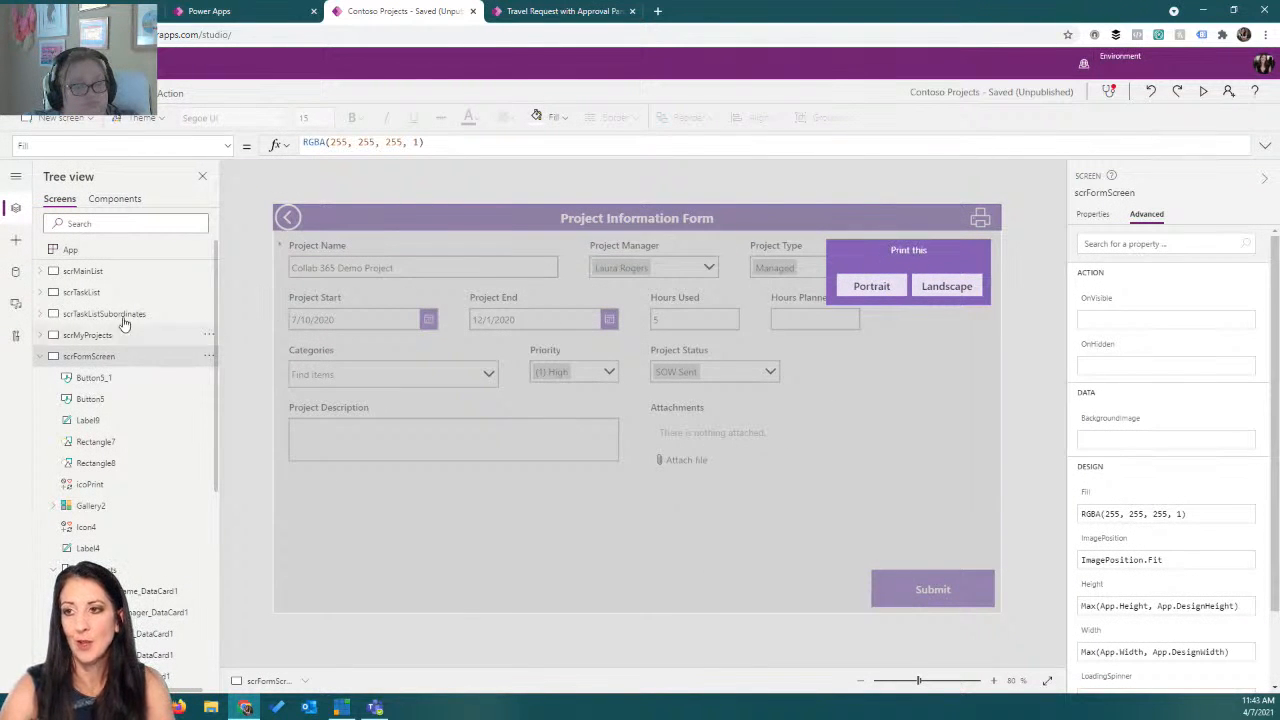
click(229, 147)
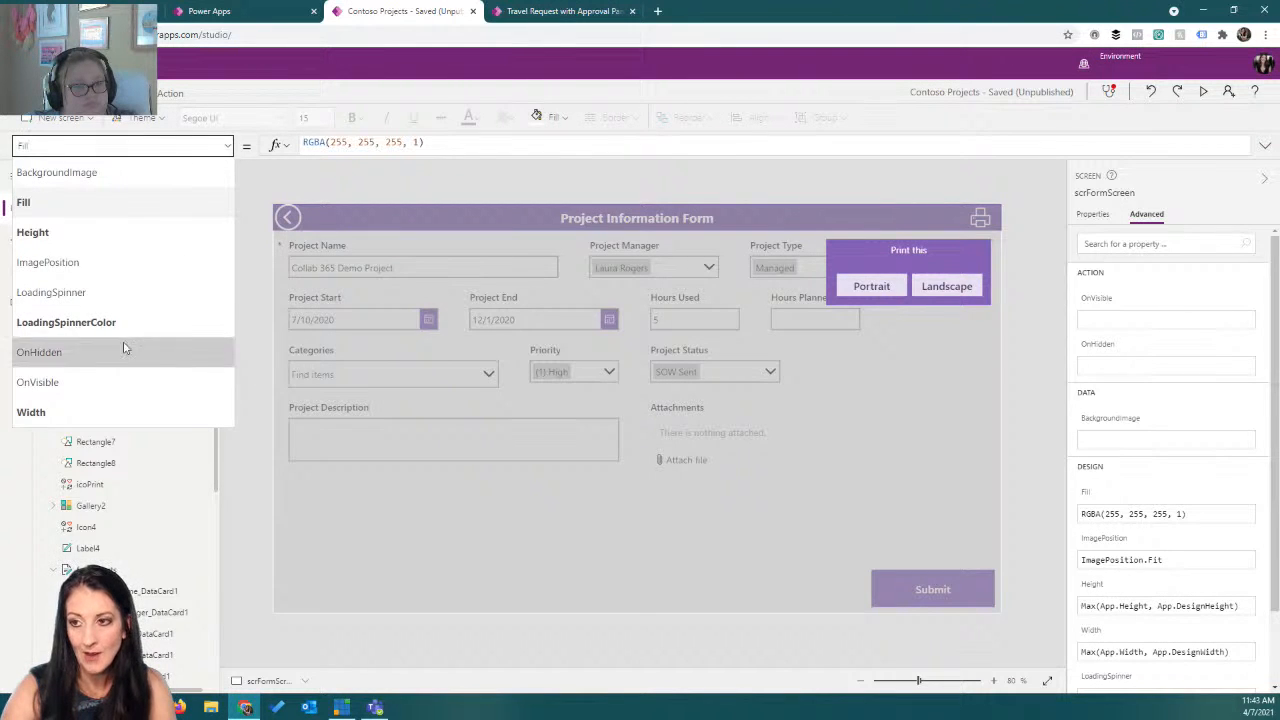
click(92, 381)
click(331, 148)
text(Set(va)
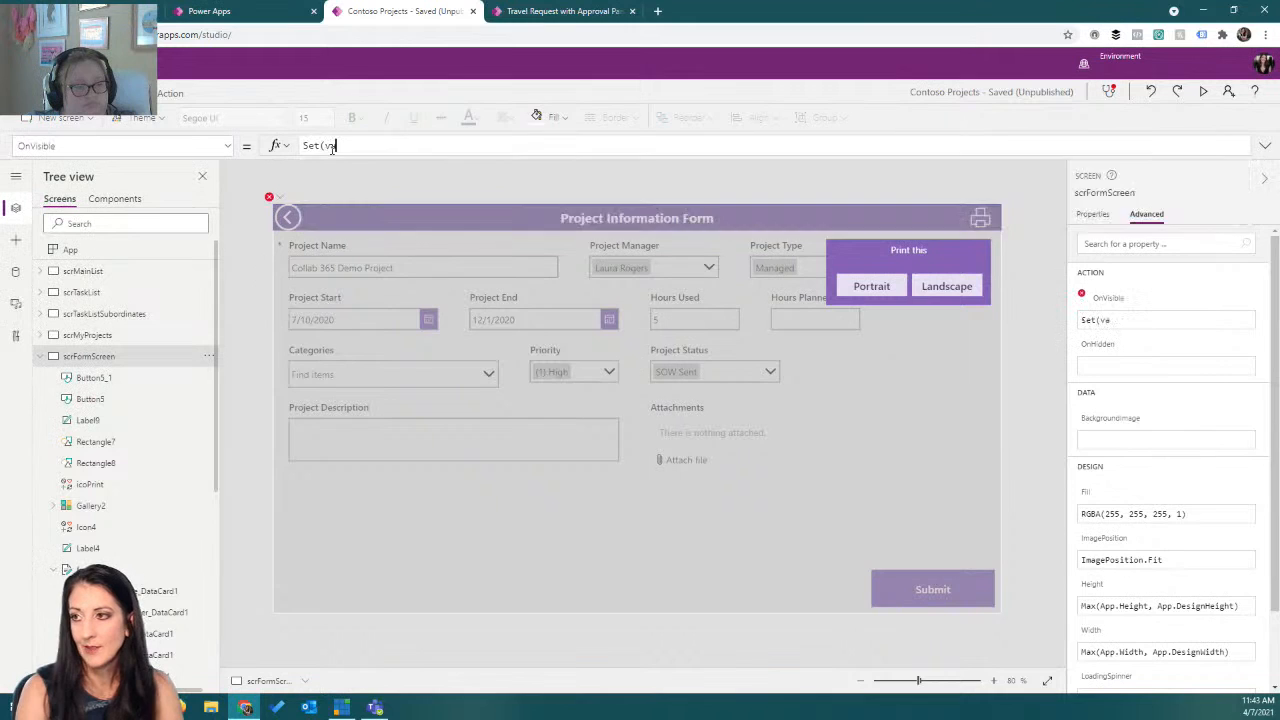
text(r)
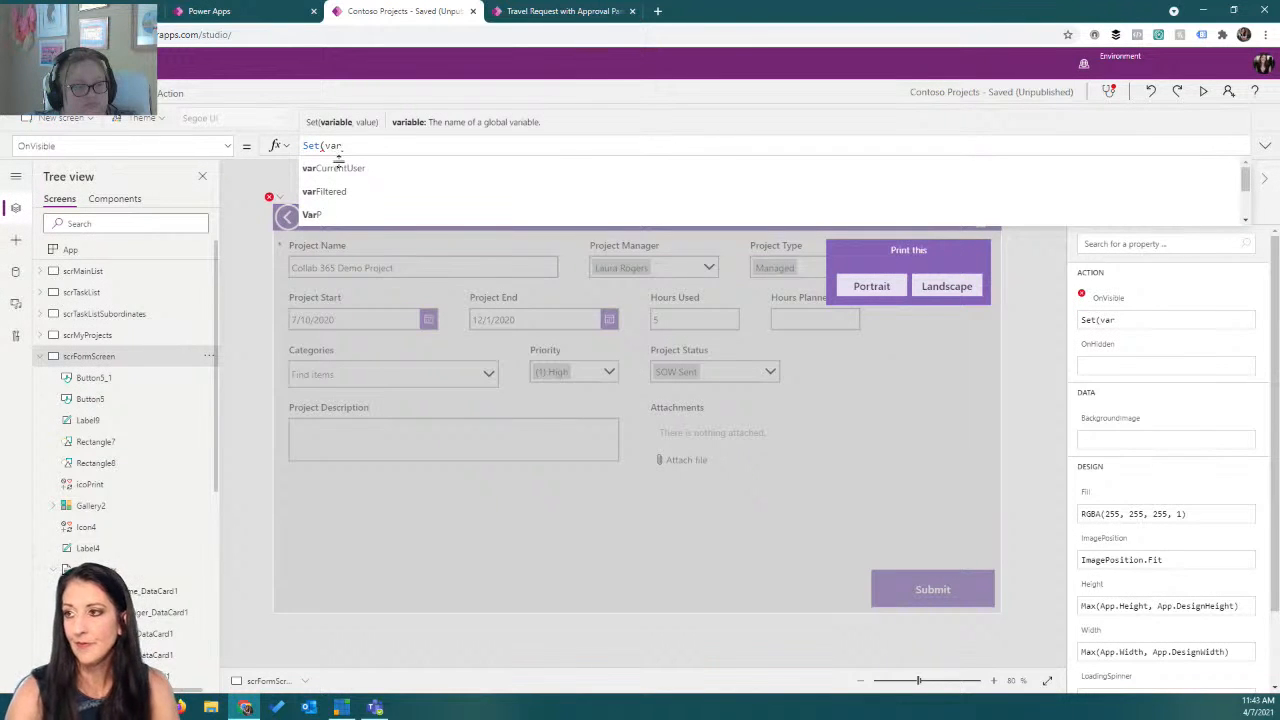
text(p)
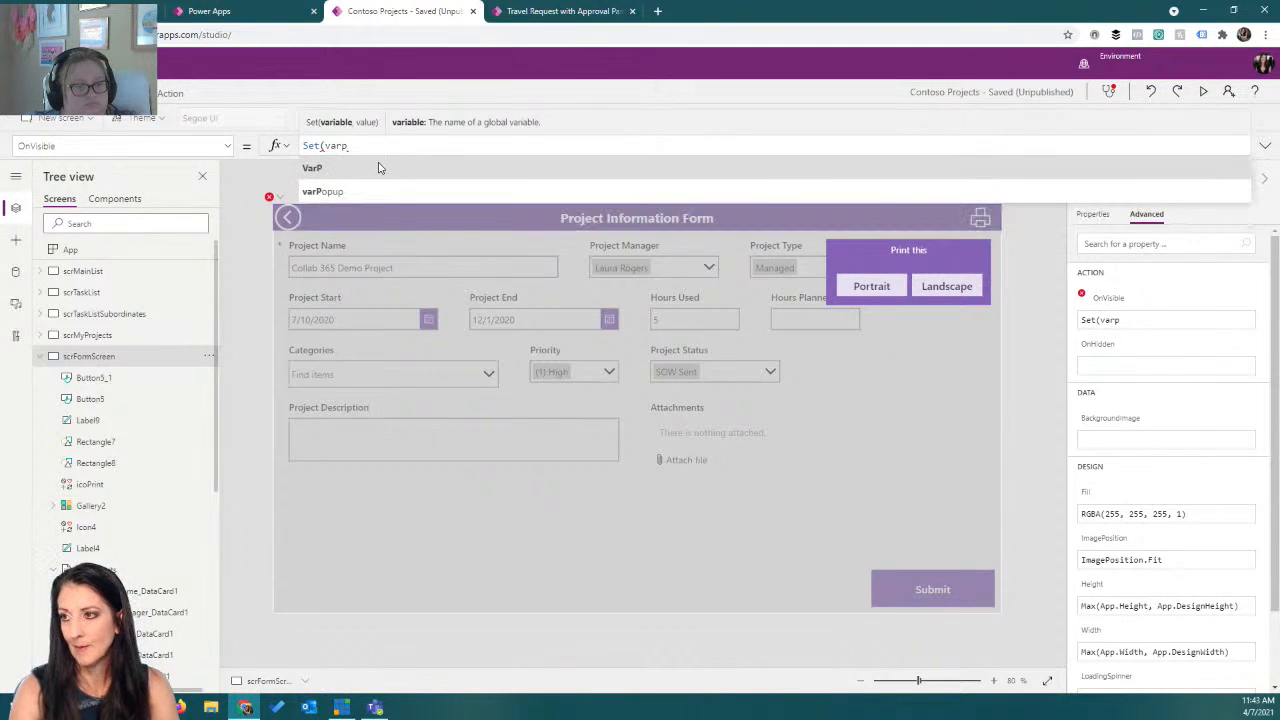
click(386, 191)
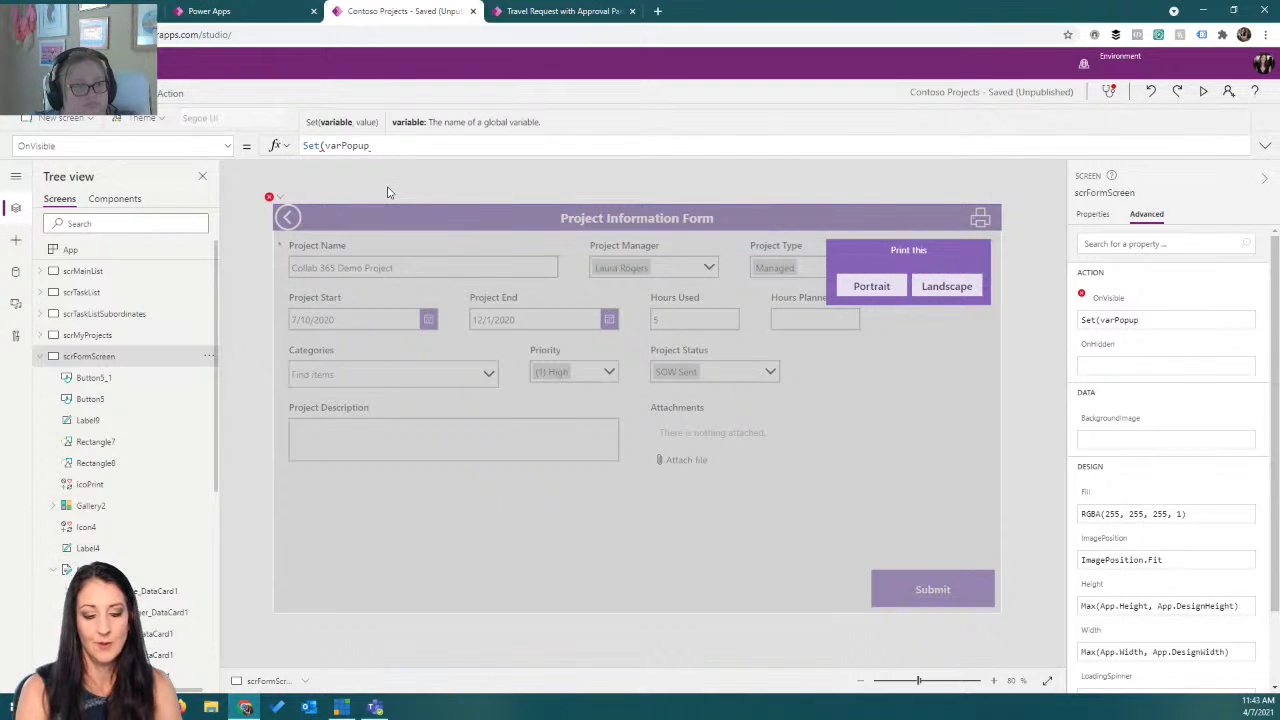
text(,false))
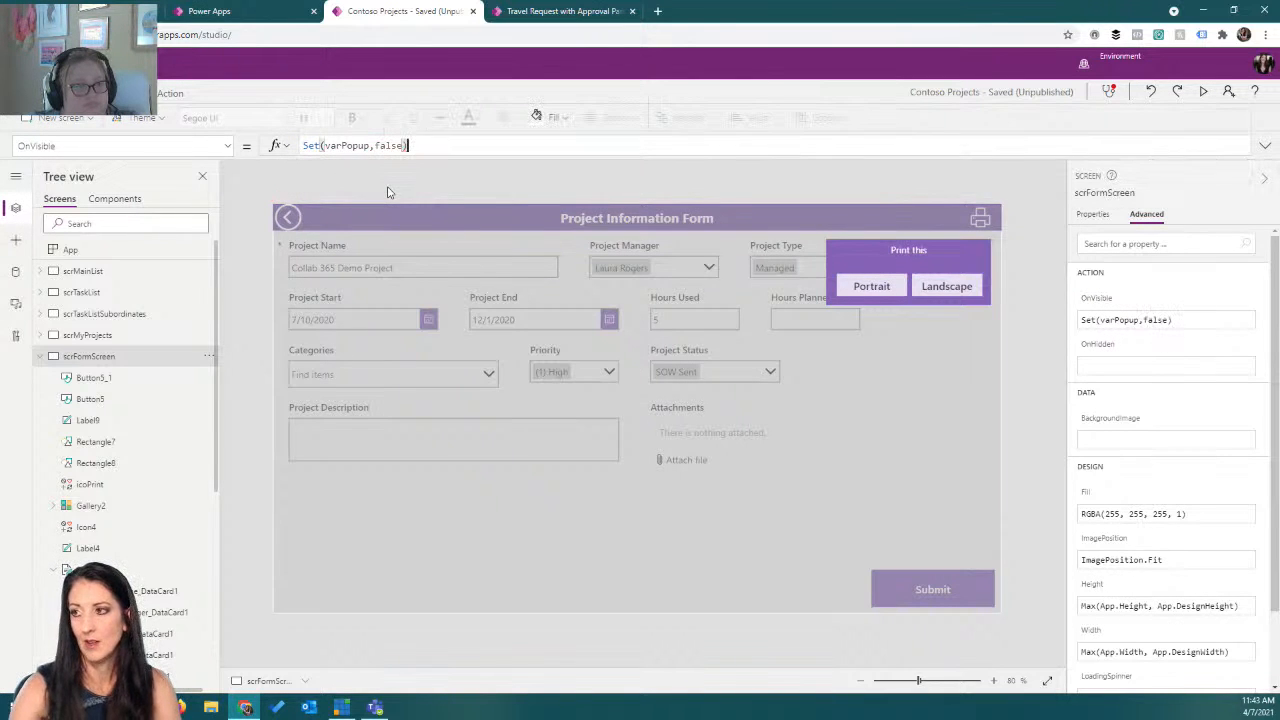
Preview the app, print with the Portrait button, switch the print layout to Portrait, and cancel the dialog.
click(1205, 92)
click(1014, 180)
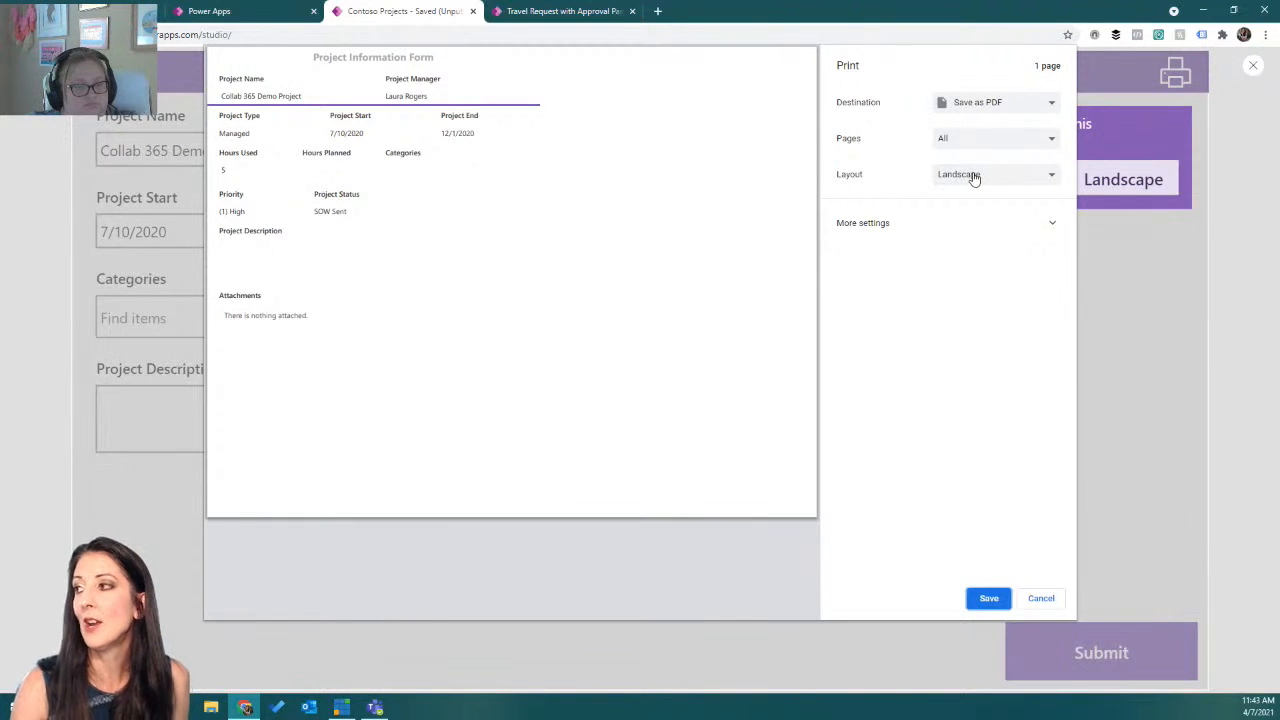
click(973, 176)
click(970, 190)
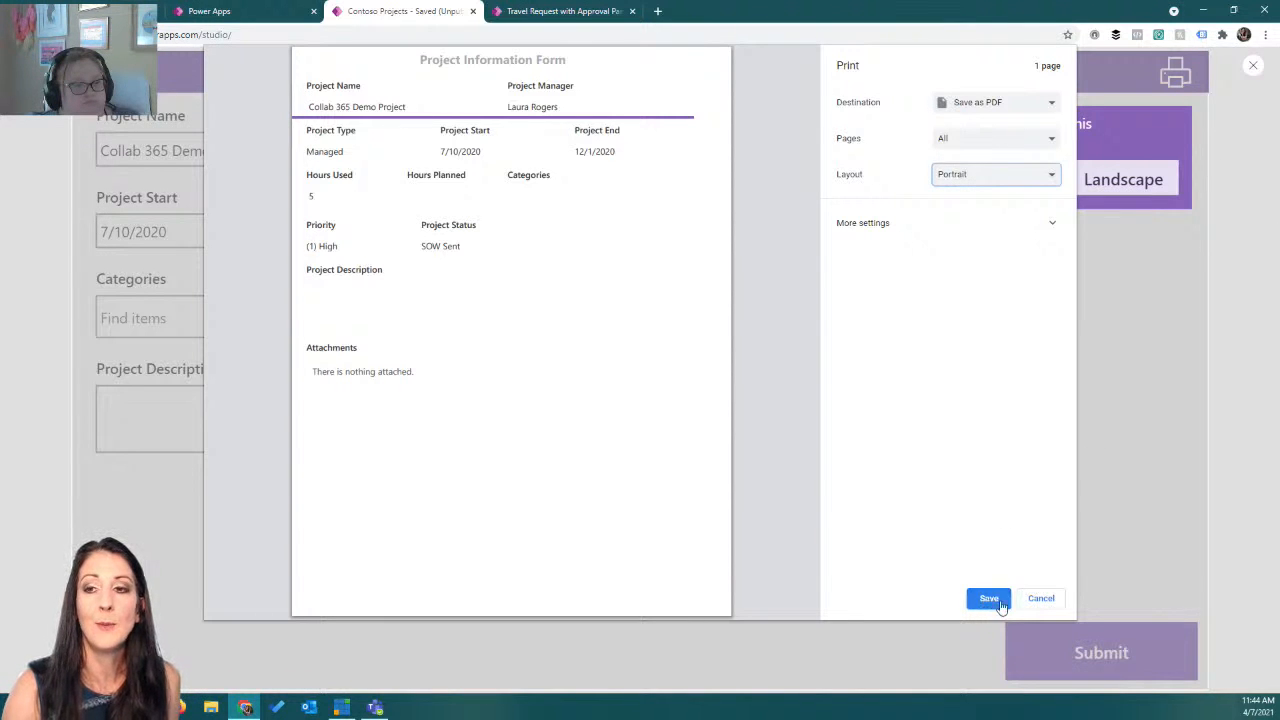
click(1036, 605)
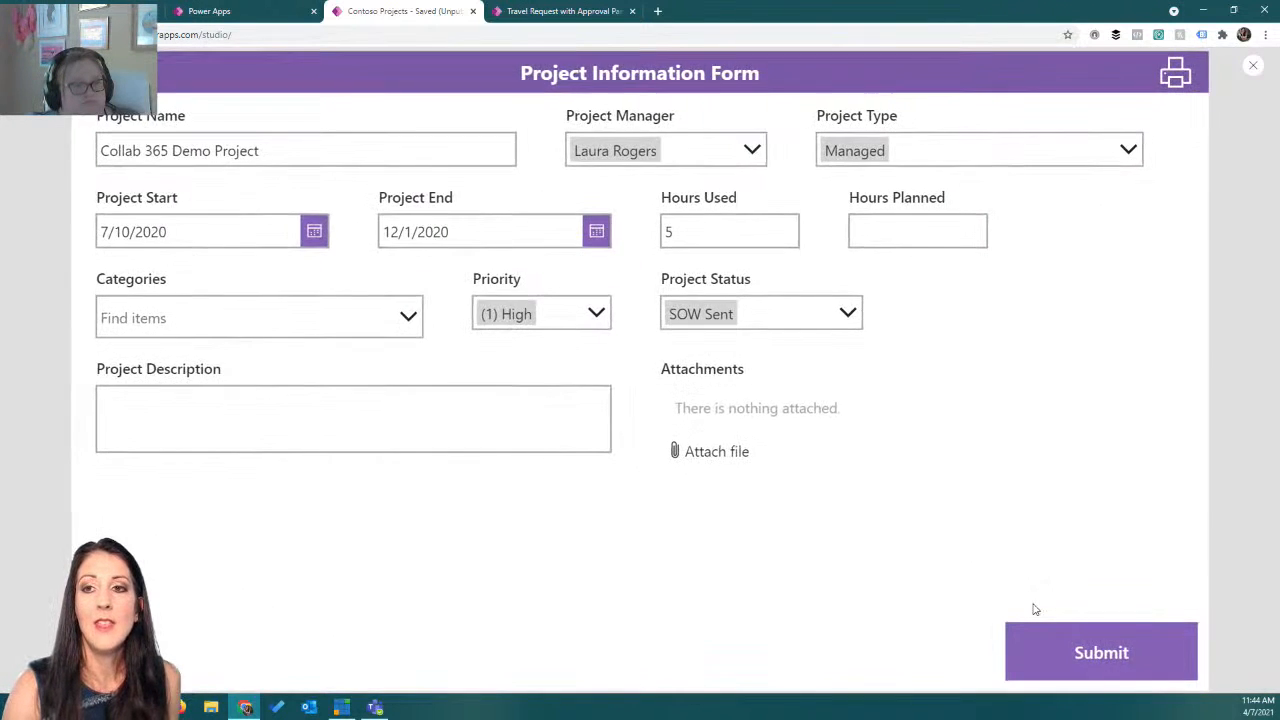
Open the print popup again, print with the Landscape button, and set the print layout to Landscape.
click(1174, 84)
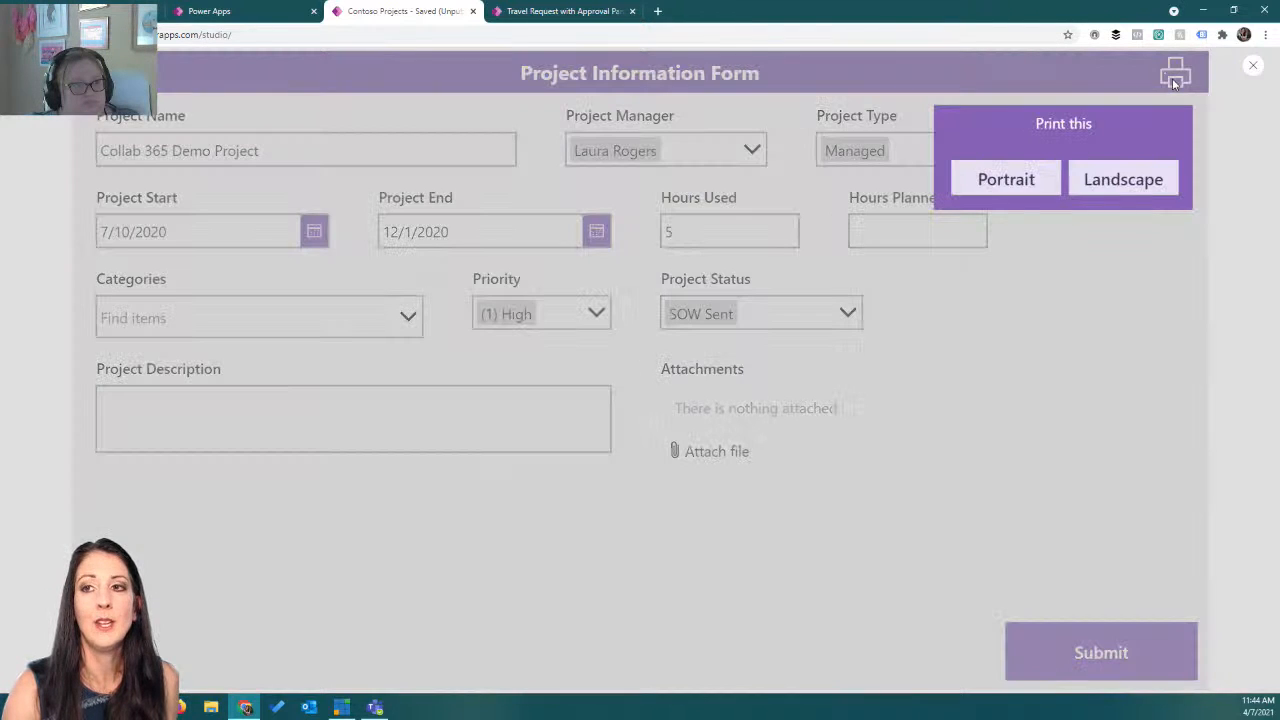
click(1134, 178)
click(991, 176)
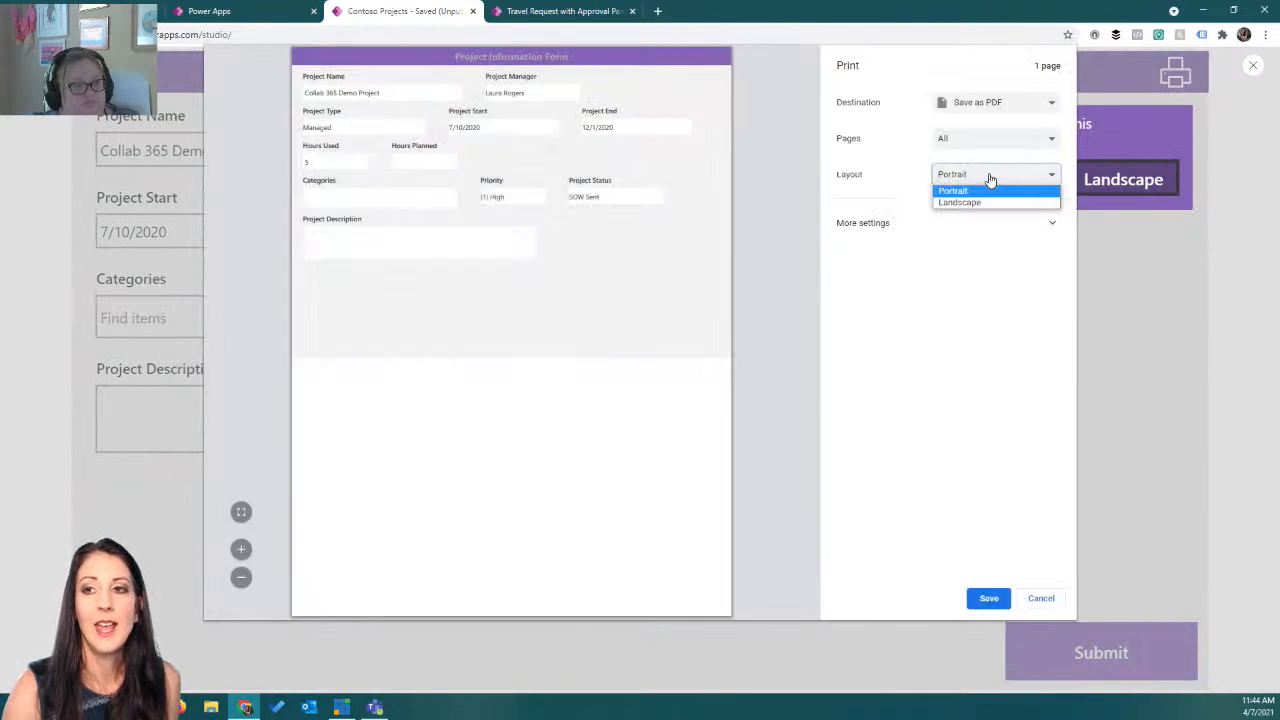
click(978, 206)
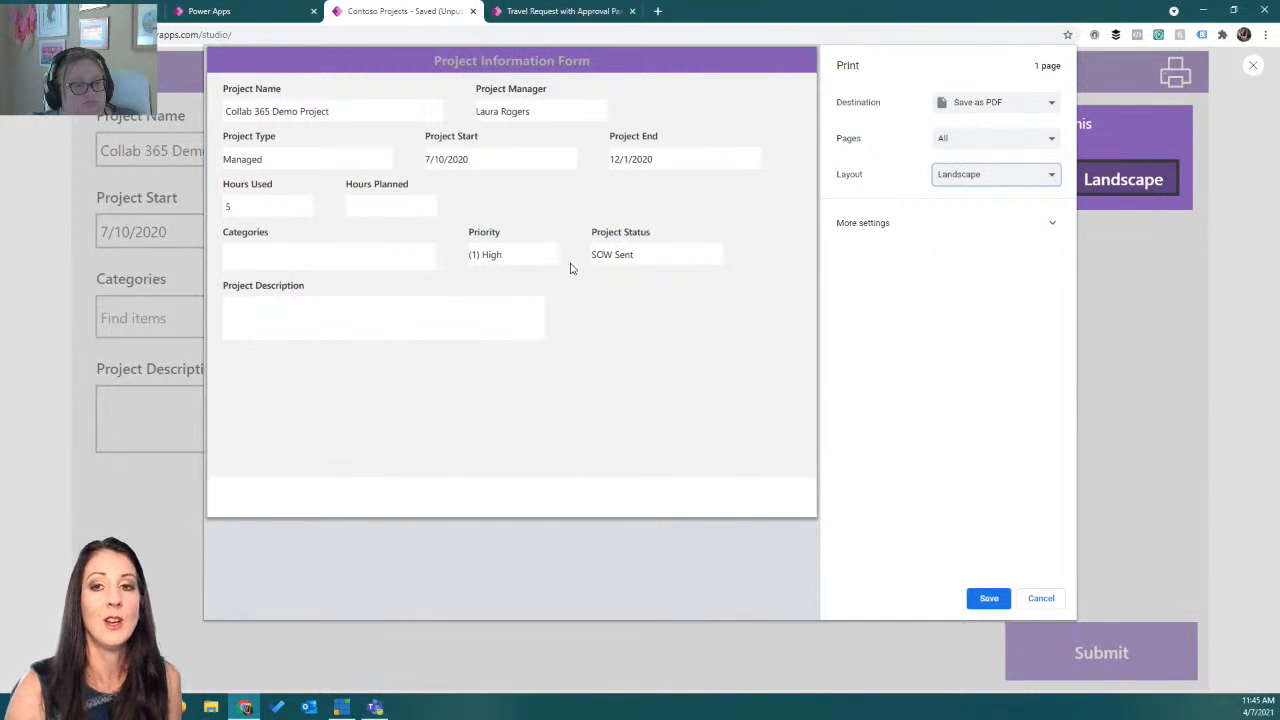
Cancel the print dialog and dismiss the screen-snip overlay.
click(1040, 598)
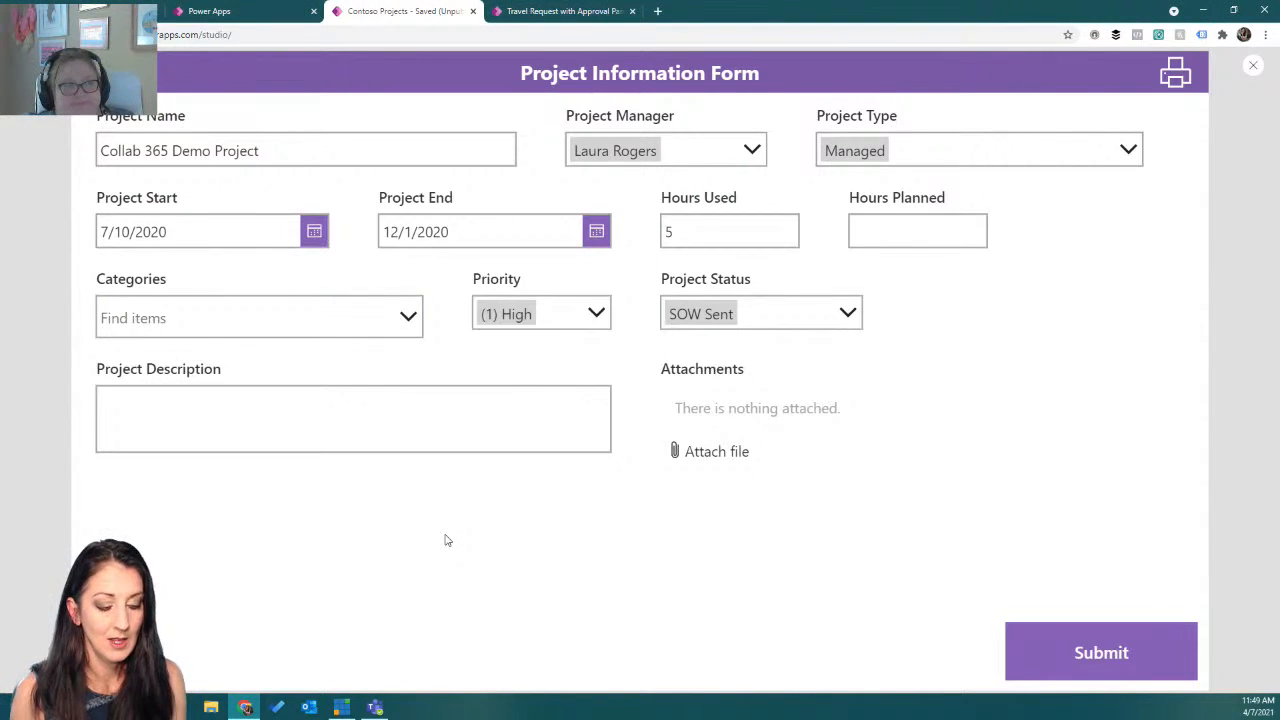
key(super+shift+s)
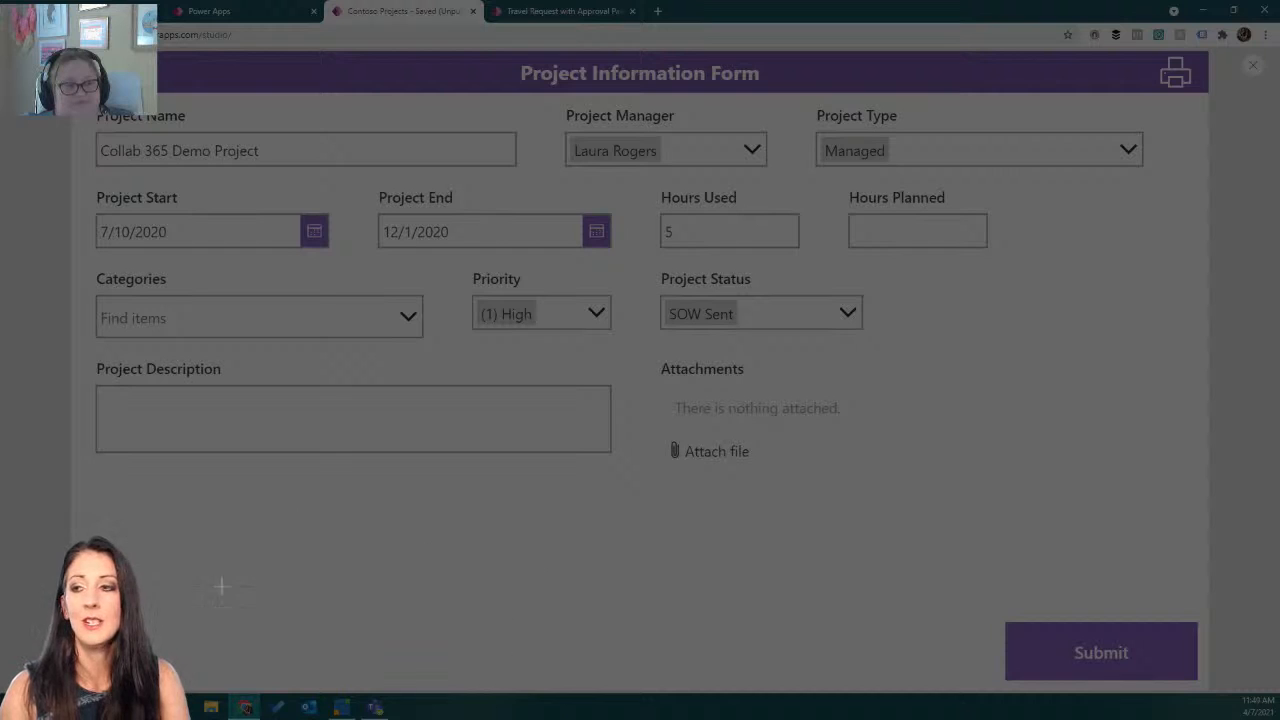
key(Escape)
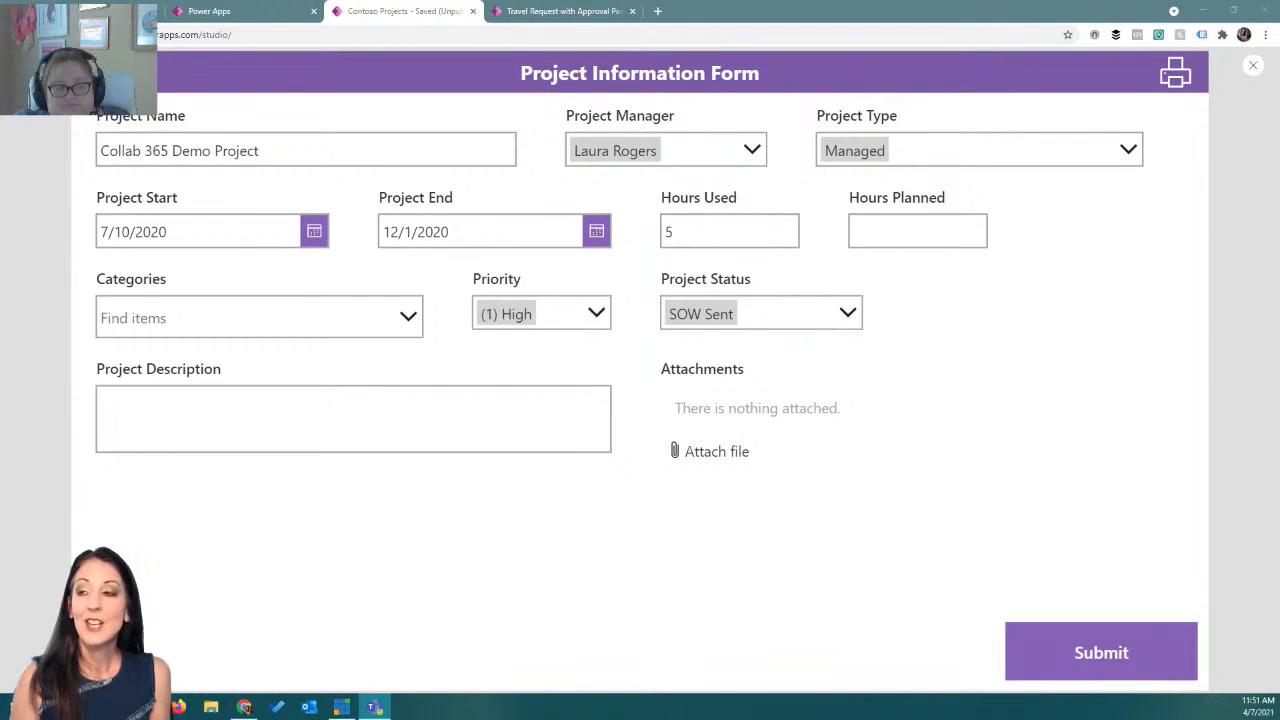
Open the print popup, print with the Landscape button to preview the landscape layout, and cancel the dialog.
click(1174, 76)
click(991, 180)
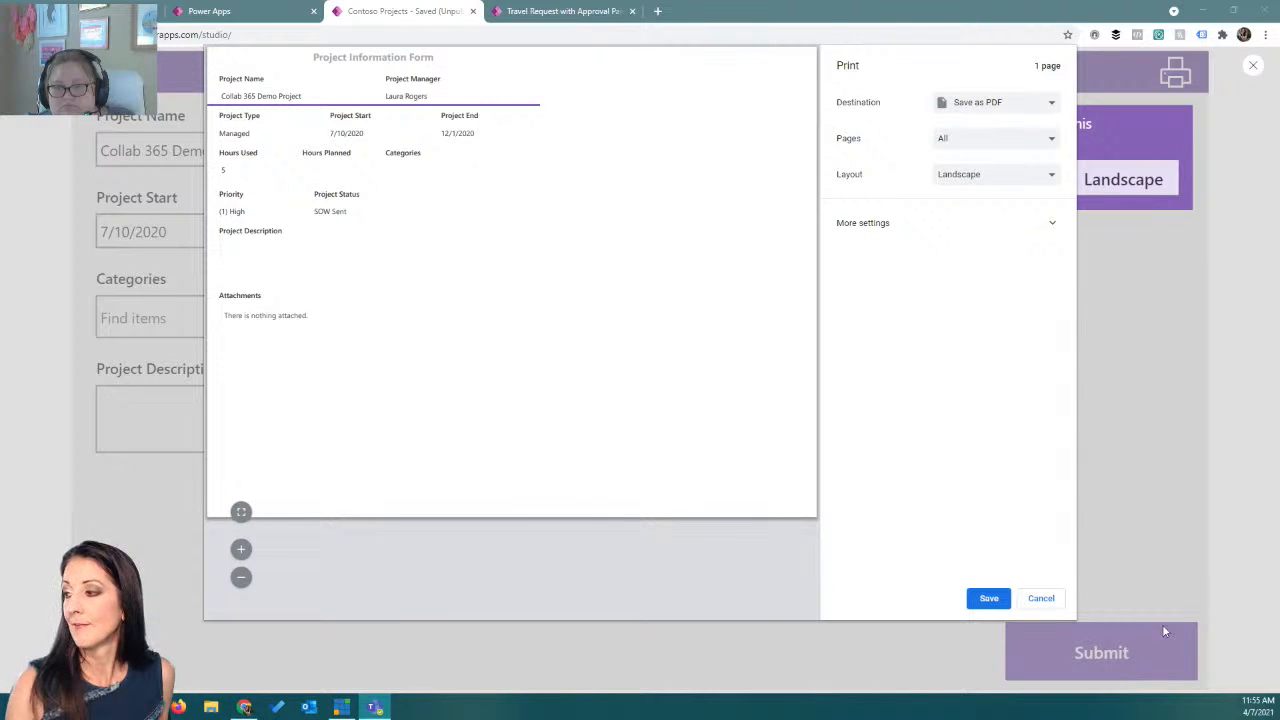
click(1040, 600)
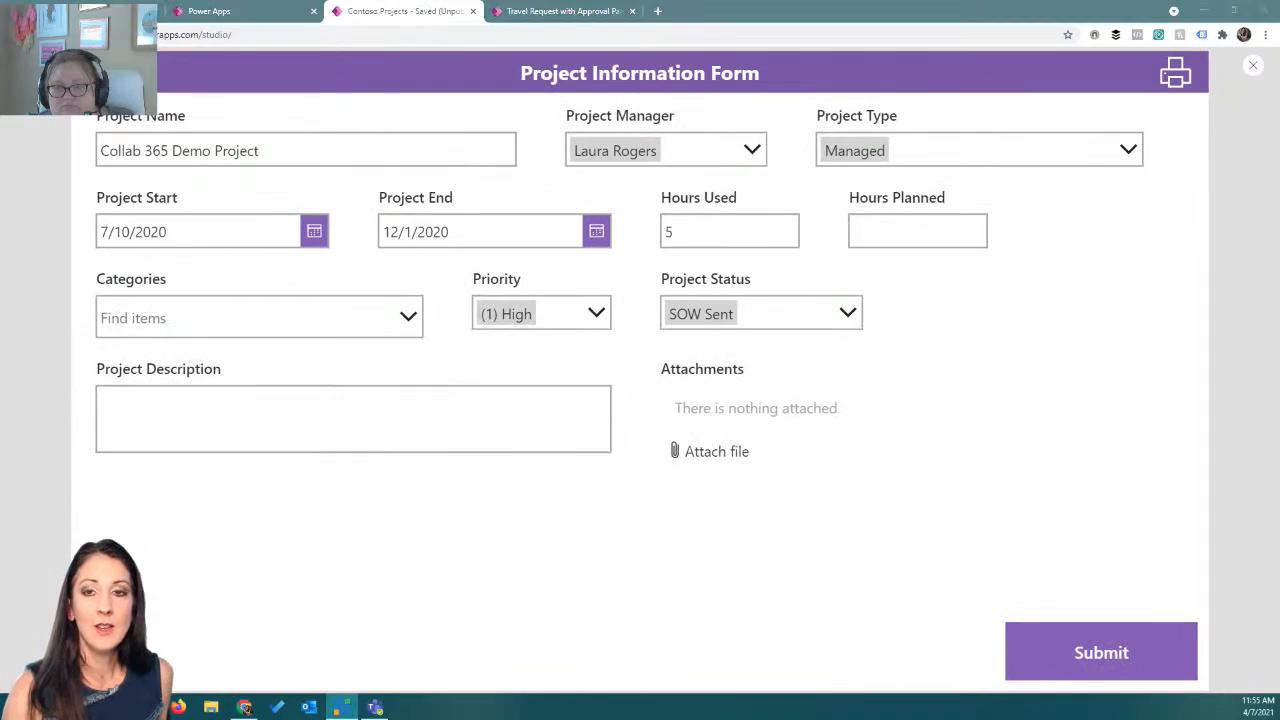
Switch to the IW Mentor browser tab and open its Schedule page.
click(657, 11)
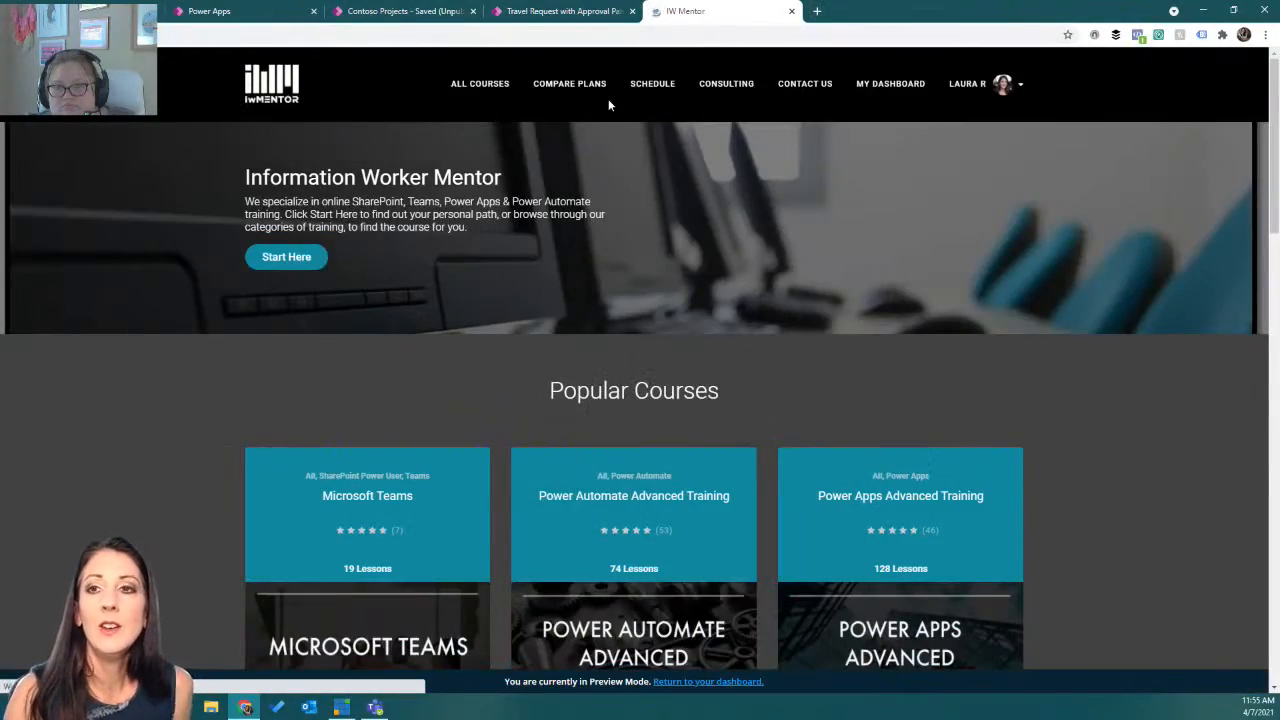
click(659, 90)
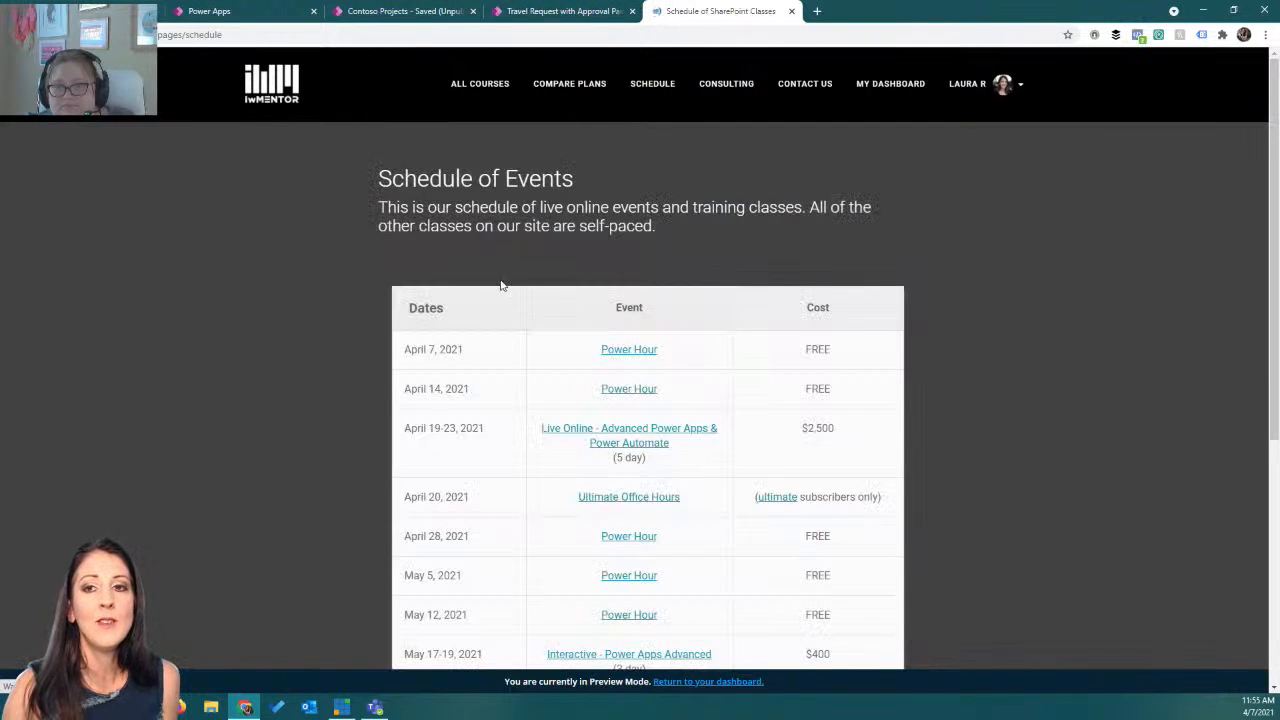